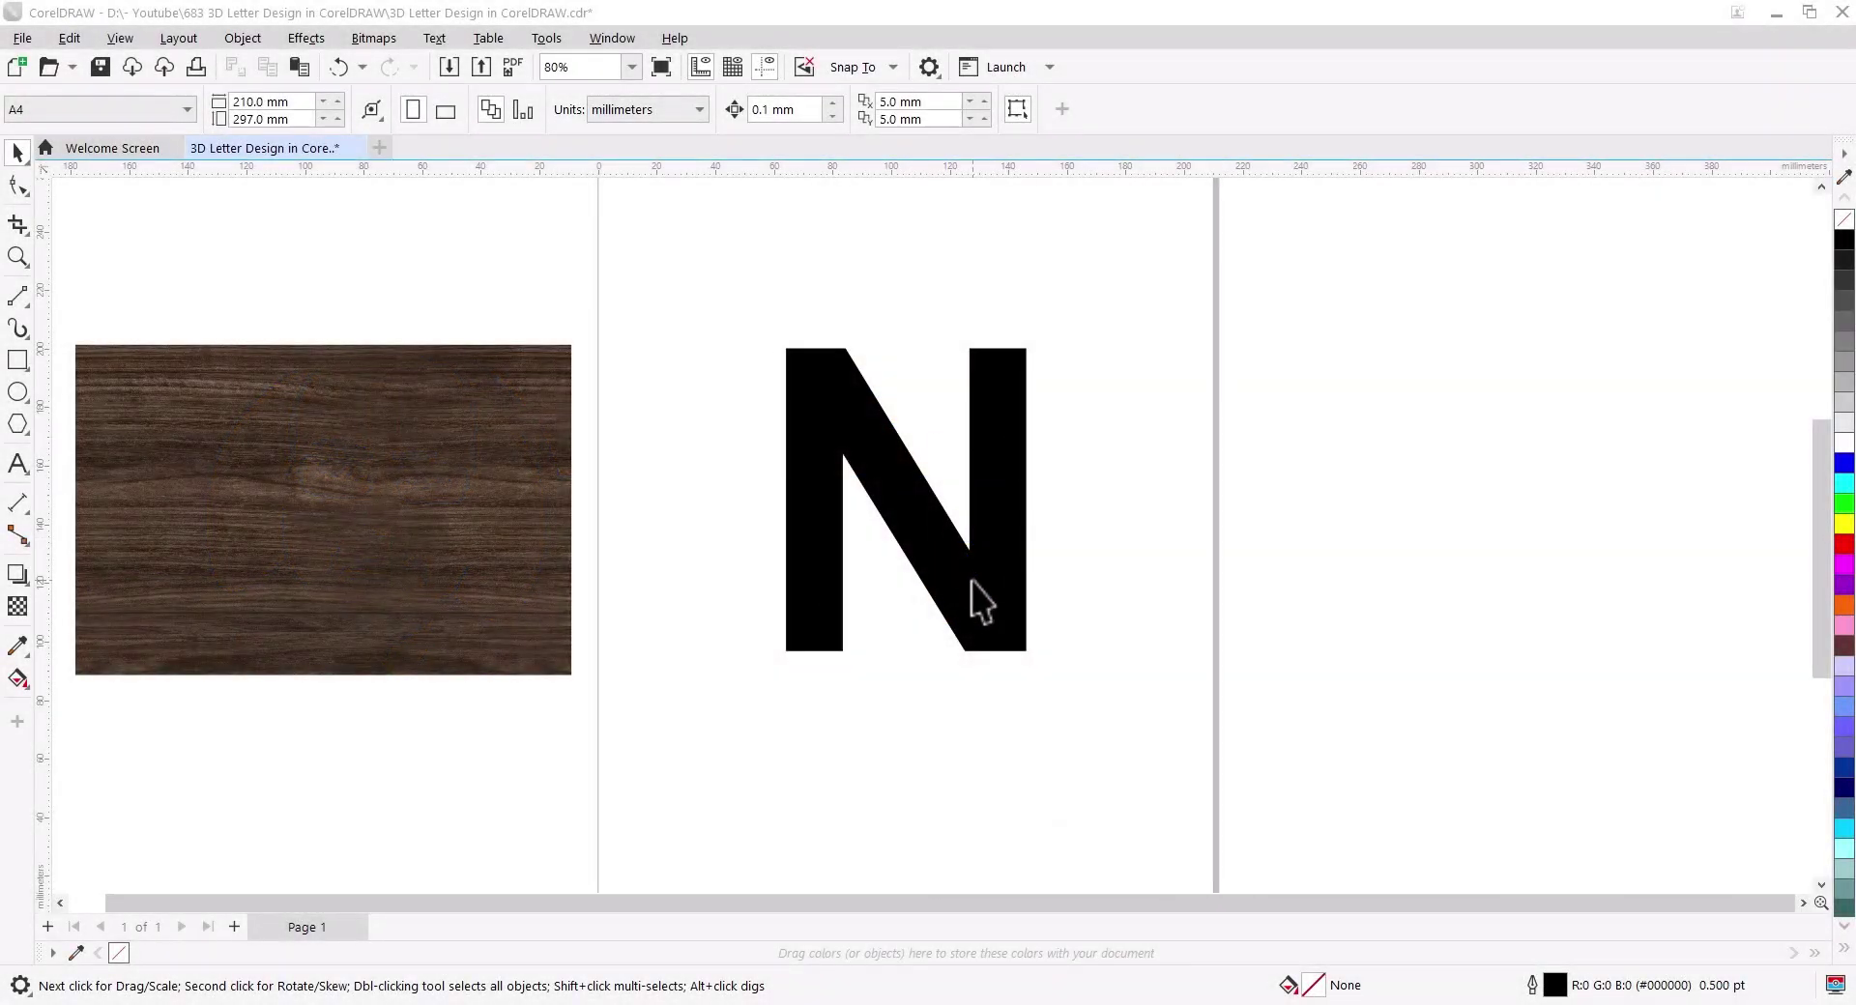
# Step: Convert the letter N text into curves
pyautogui.click(970, 579)
pyautogui.rightClick(970, 580)
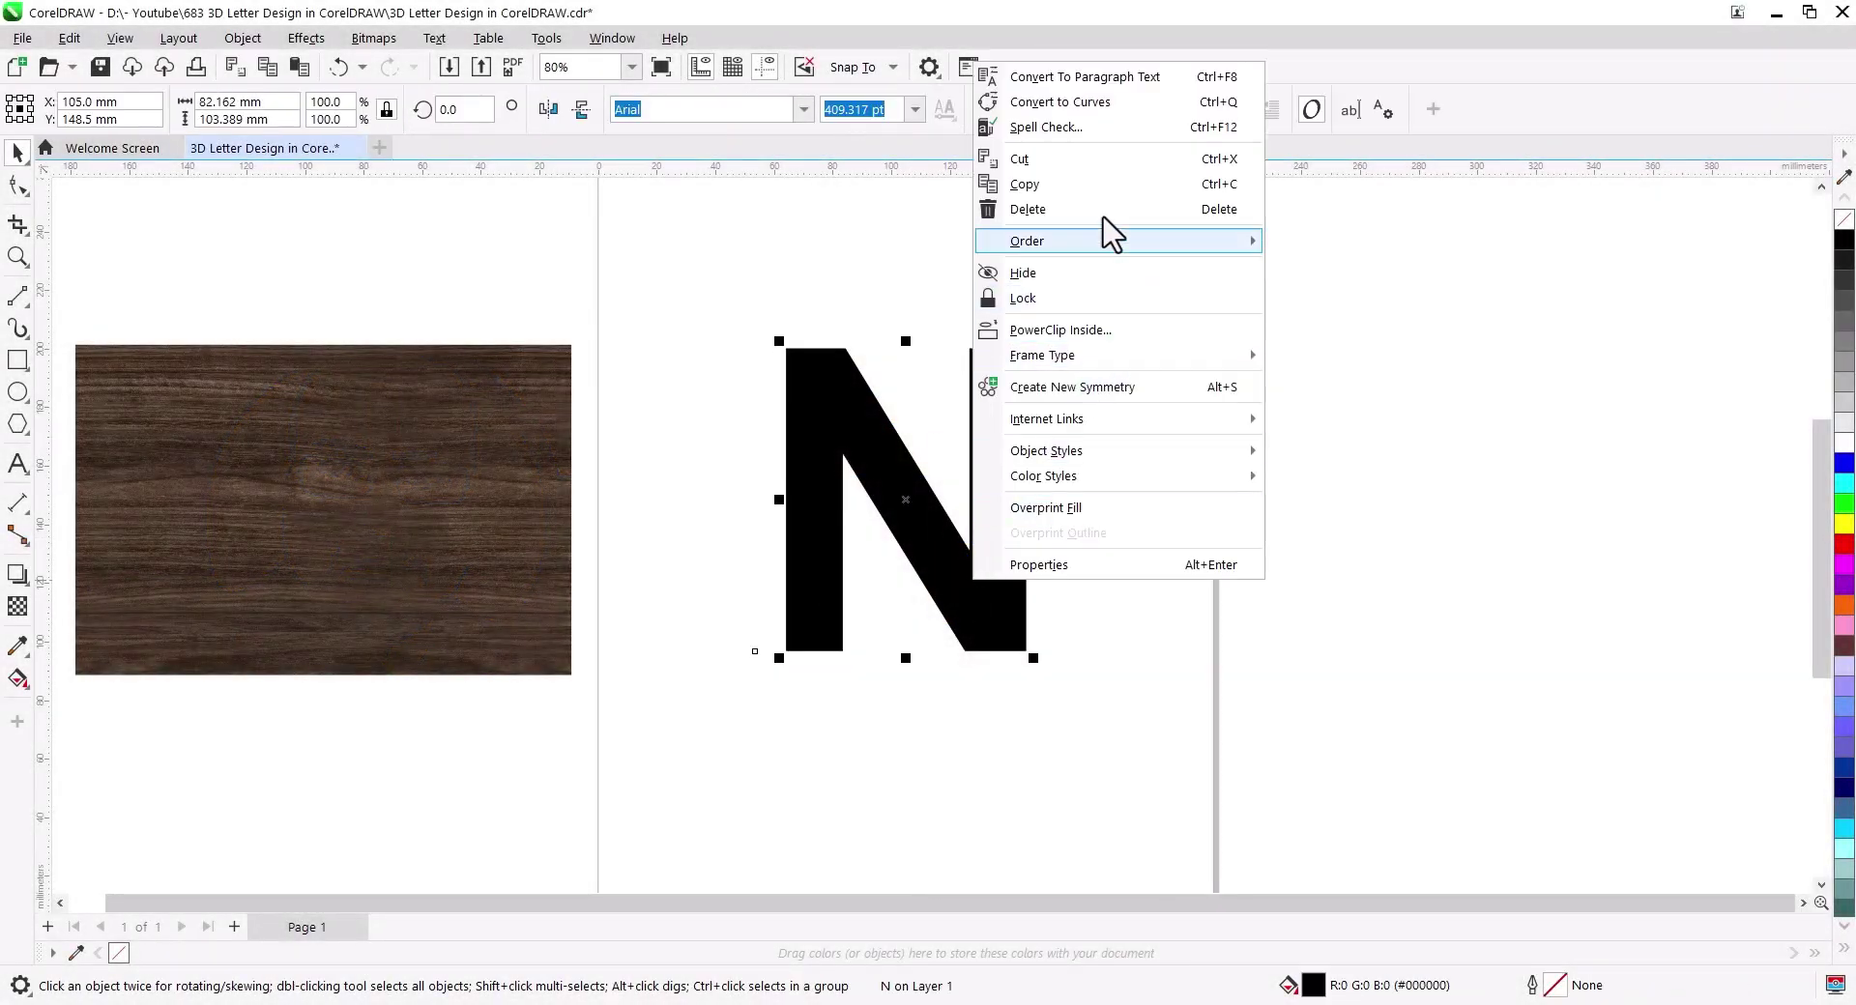
pyautogui.click(1083, 102)
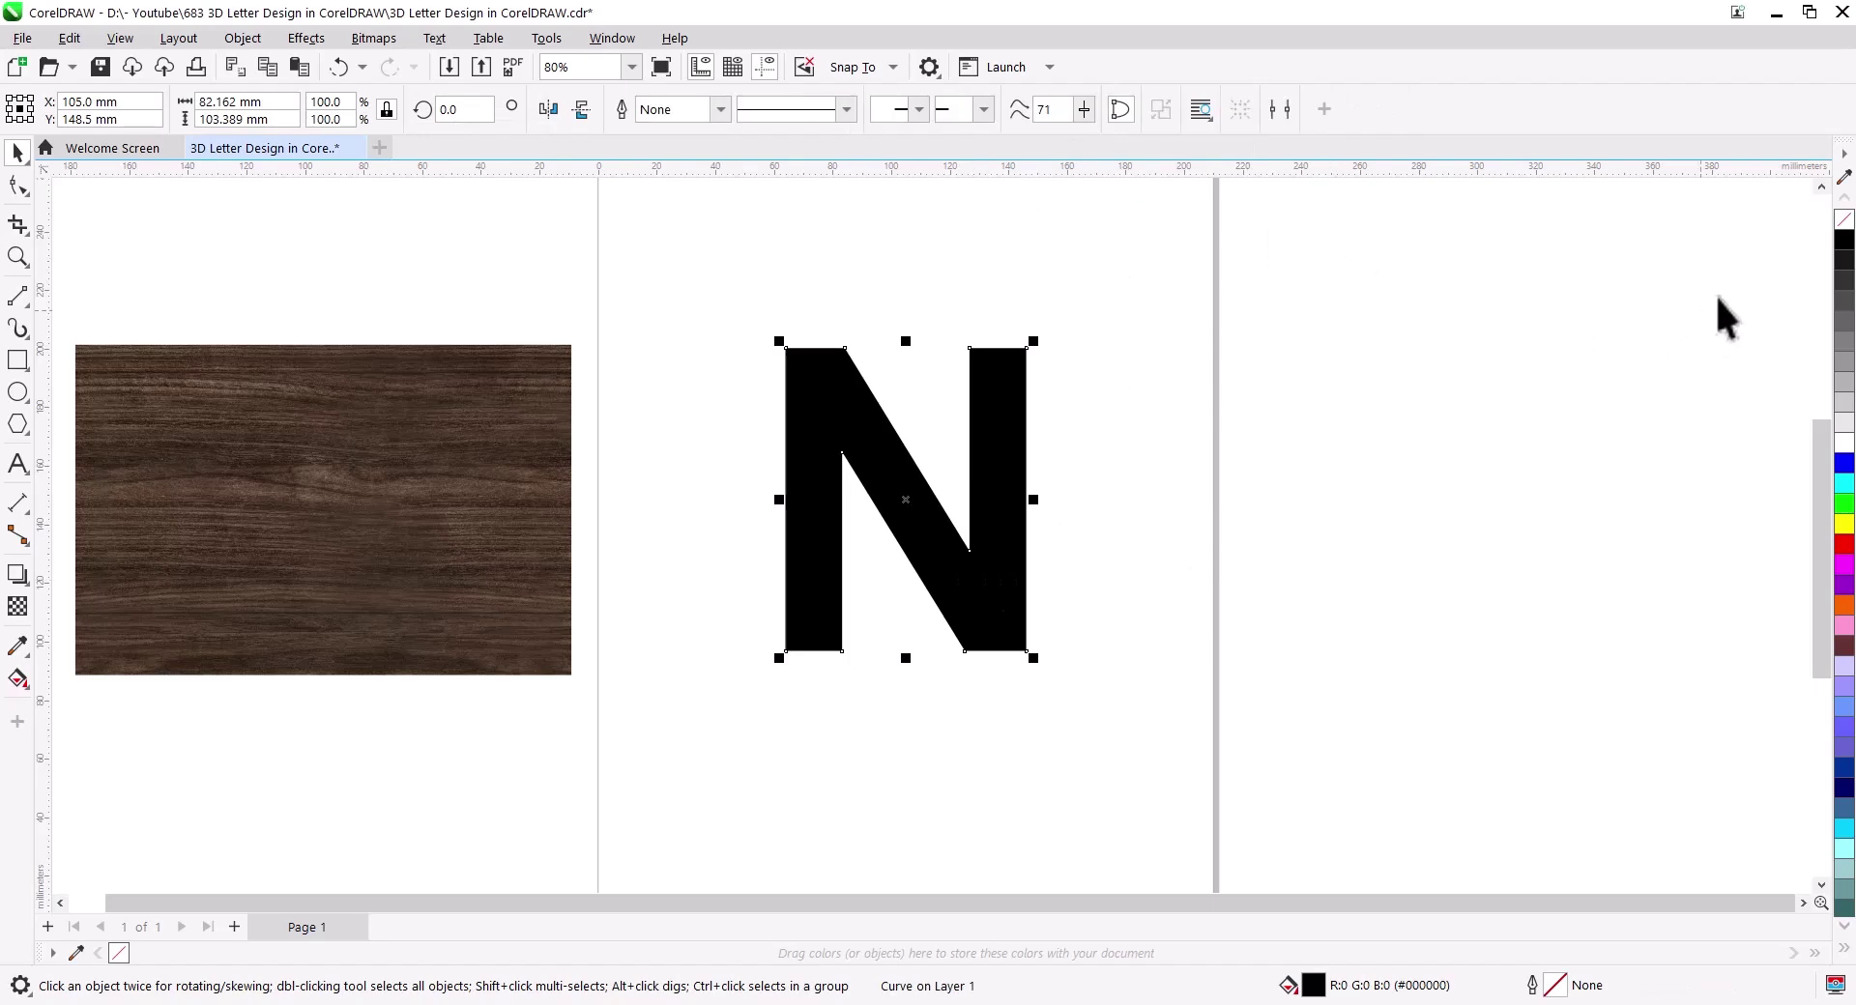
# Step: Remove the N's black fill so only its outline shows, and centre it in view
pyautogui.click(1845, 220)
pyautogui.click(1228, 411)
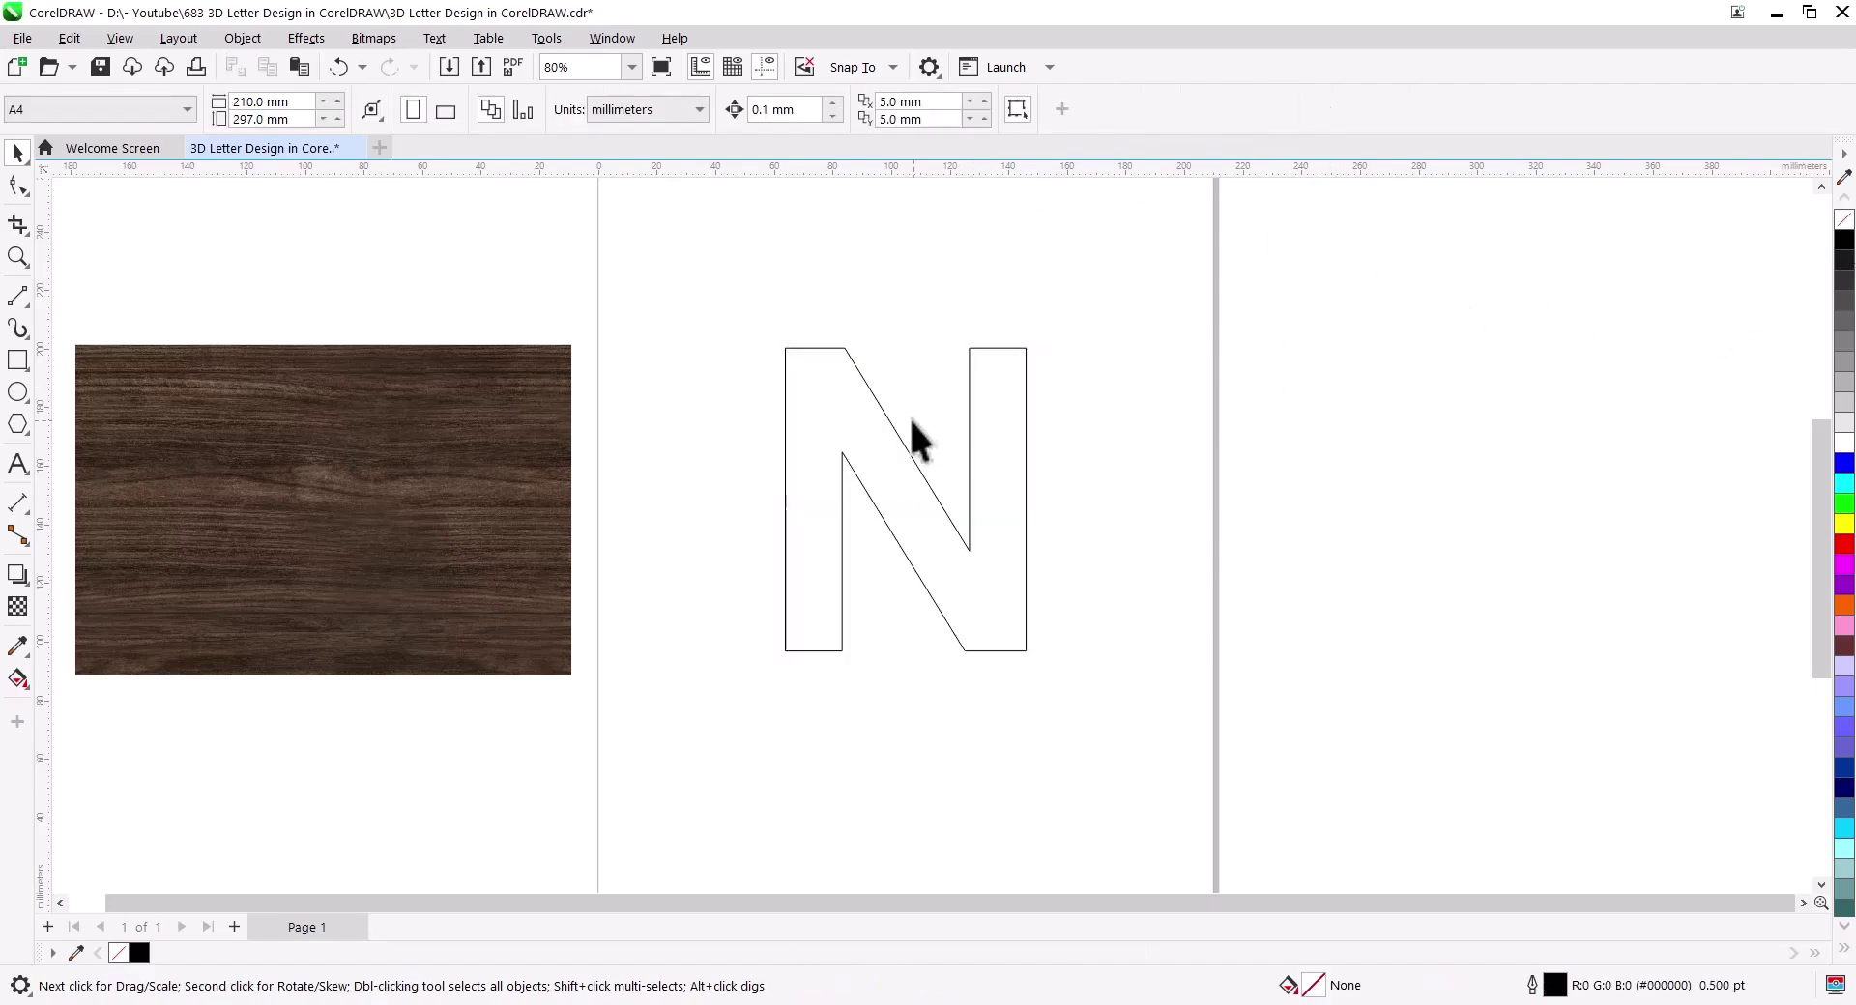
pyautogui.scroll(2, 913, 421)
pyautogui.moveTo(967, 469); pyautogui.dragTo(854, 422)
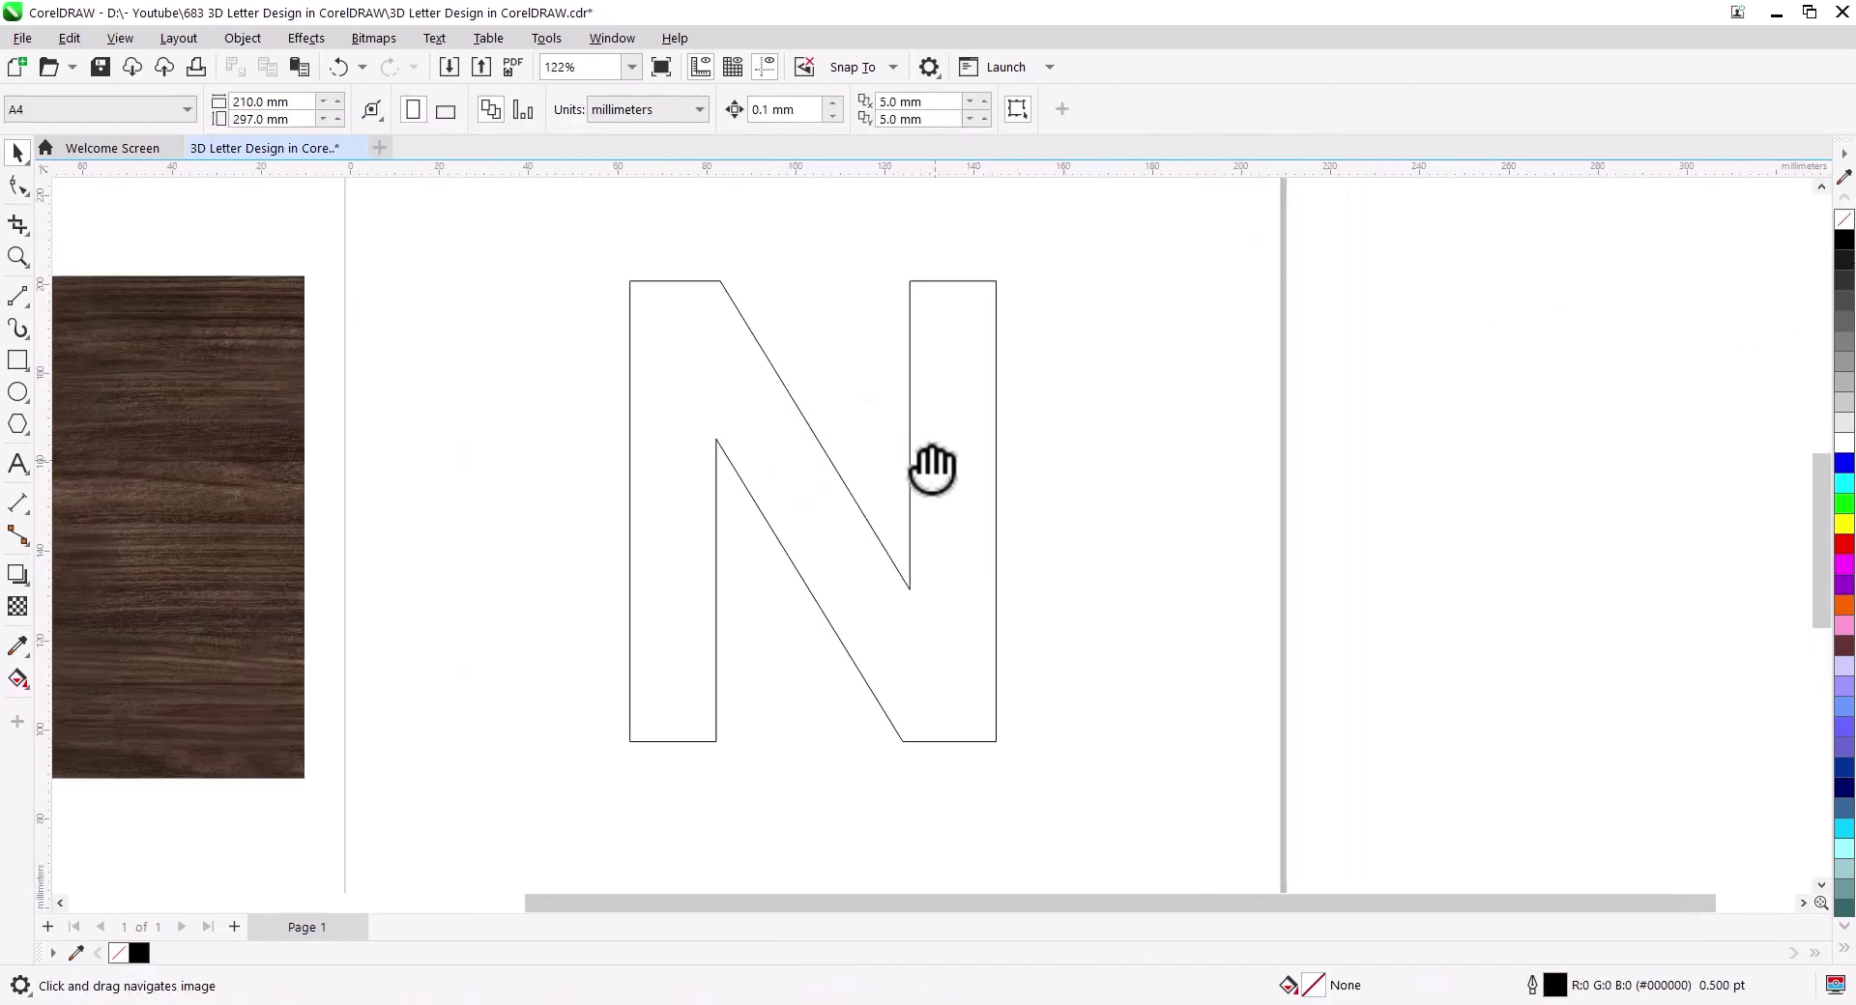
# Step: Draw a rectangle from the N's top-right corner and round its corners to 8.711 mm
pyautogui.click(18, 360)
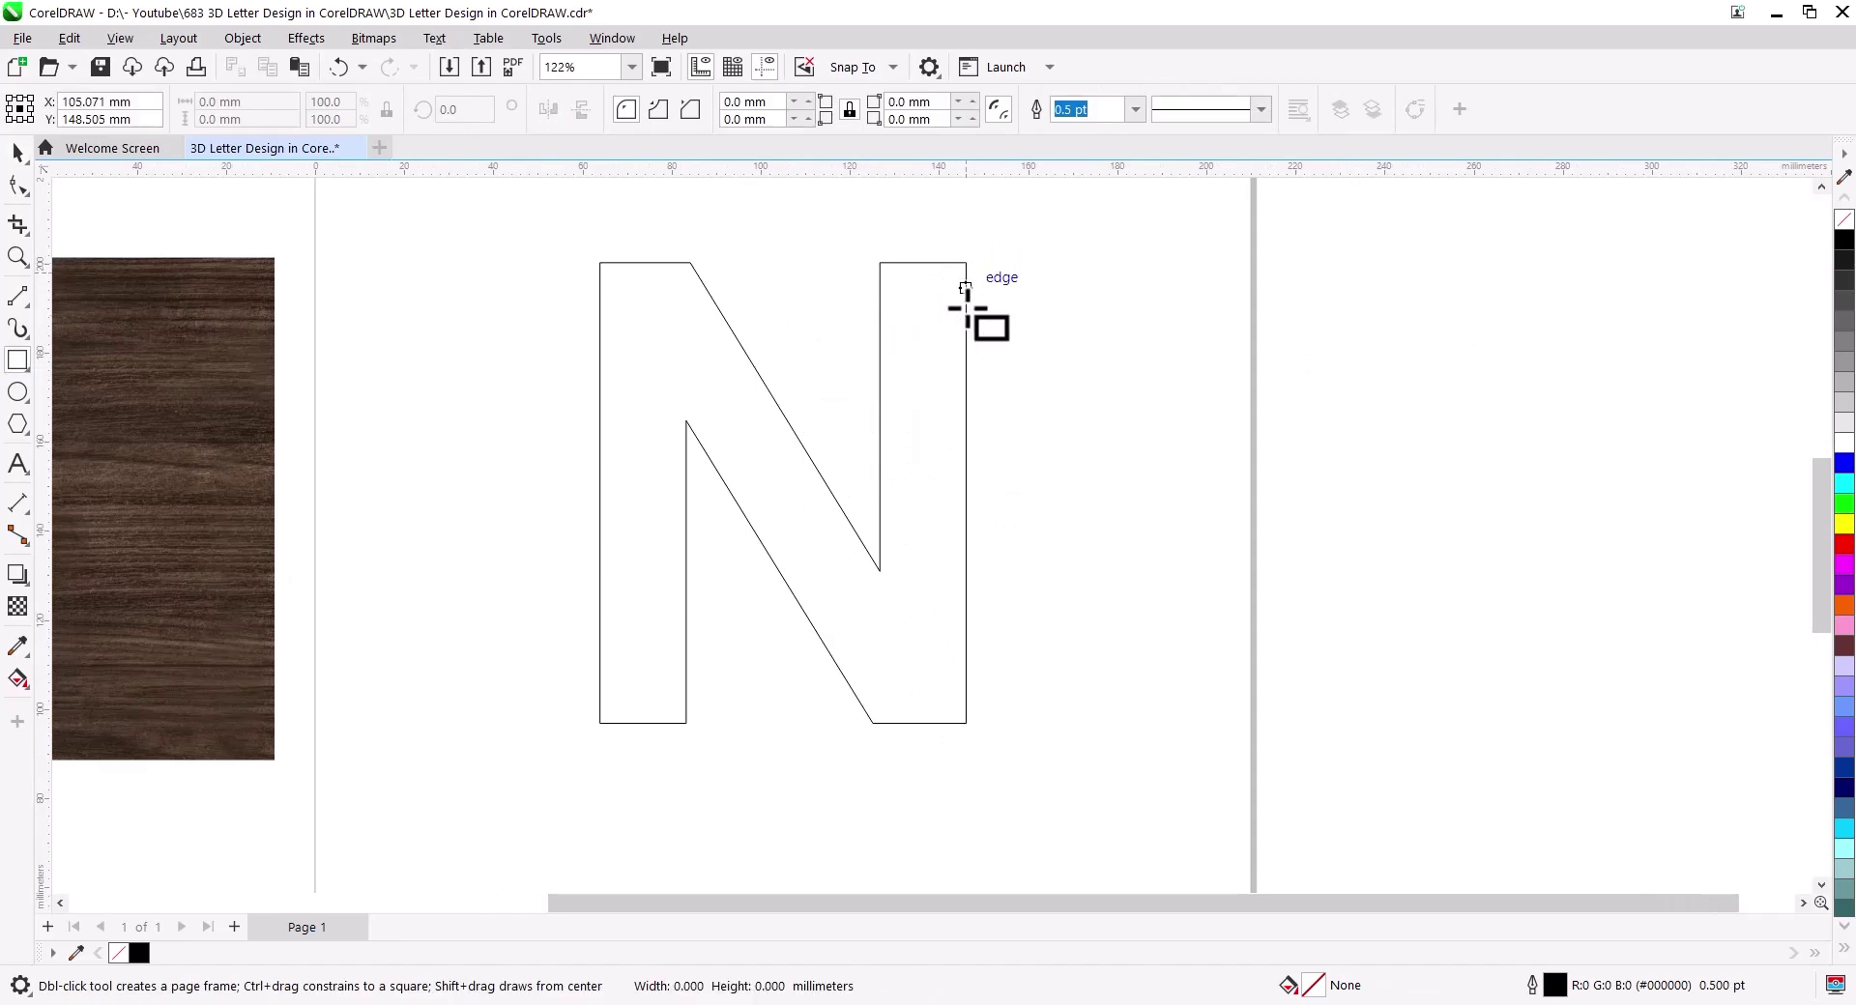
pyautogui.moveTo(966, 262); pyautogui.dragTo(1187, 439)
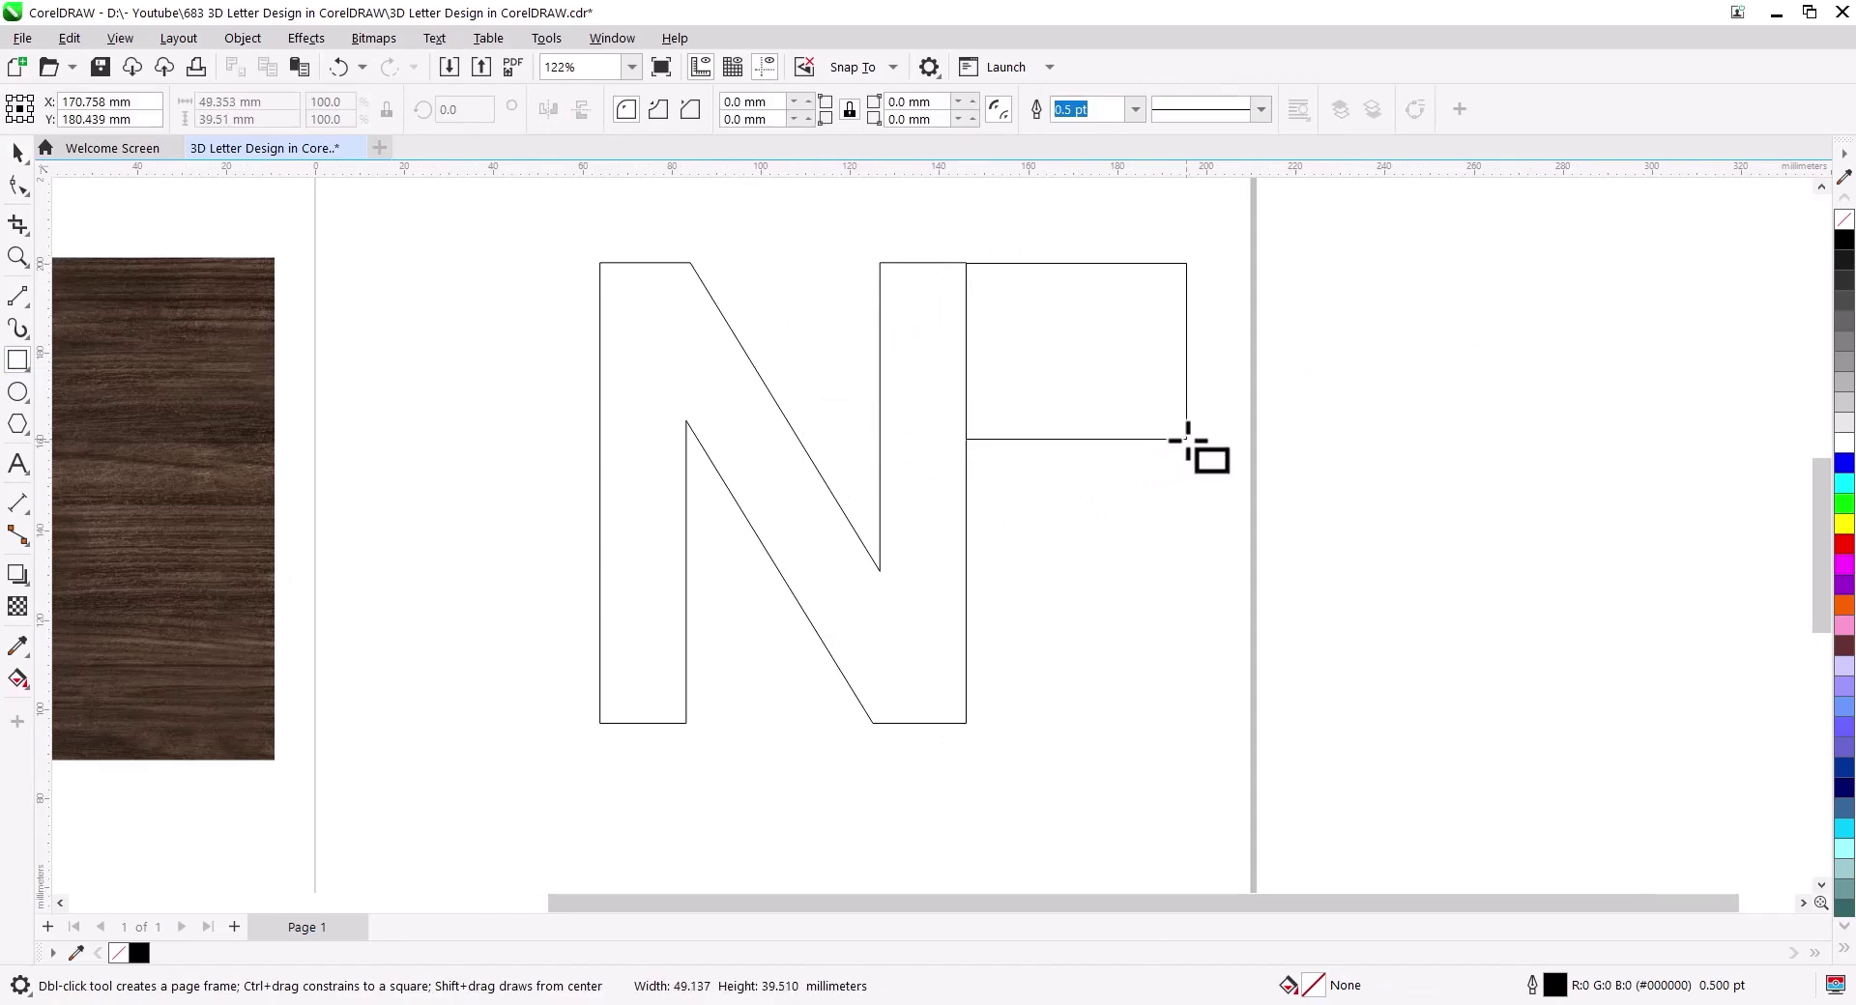
pyautogui.click(18, 185)
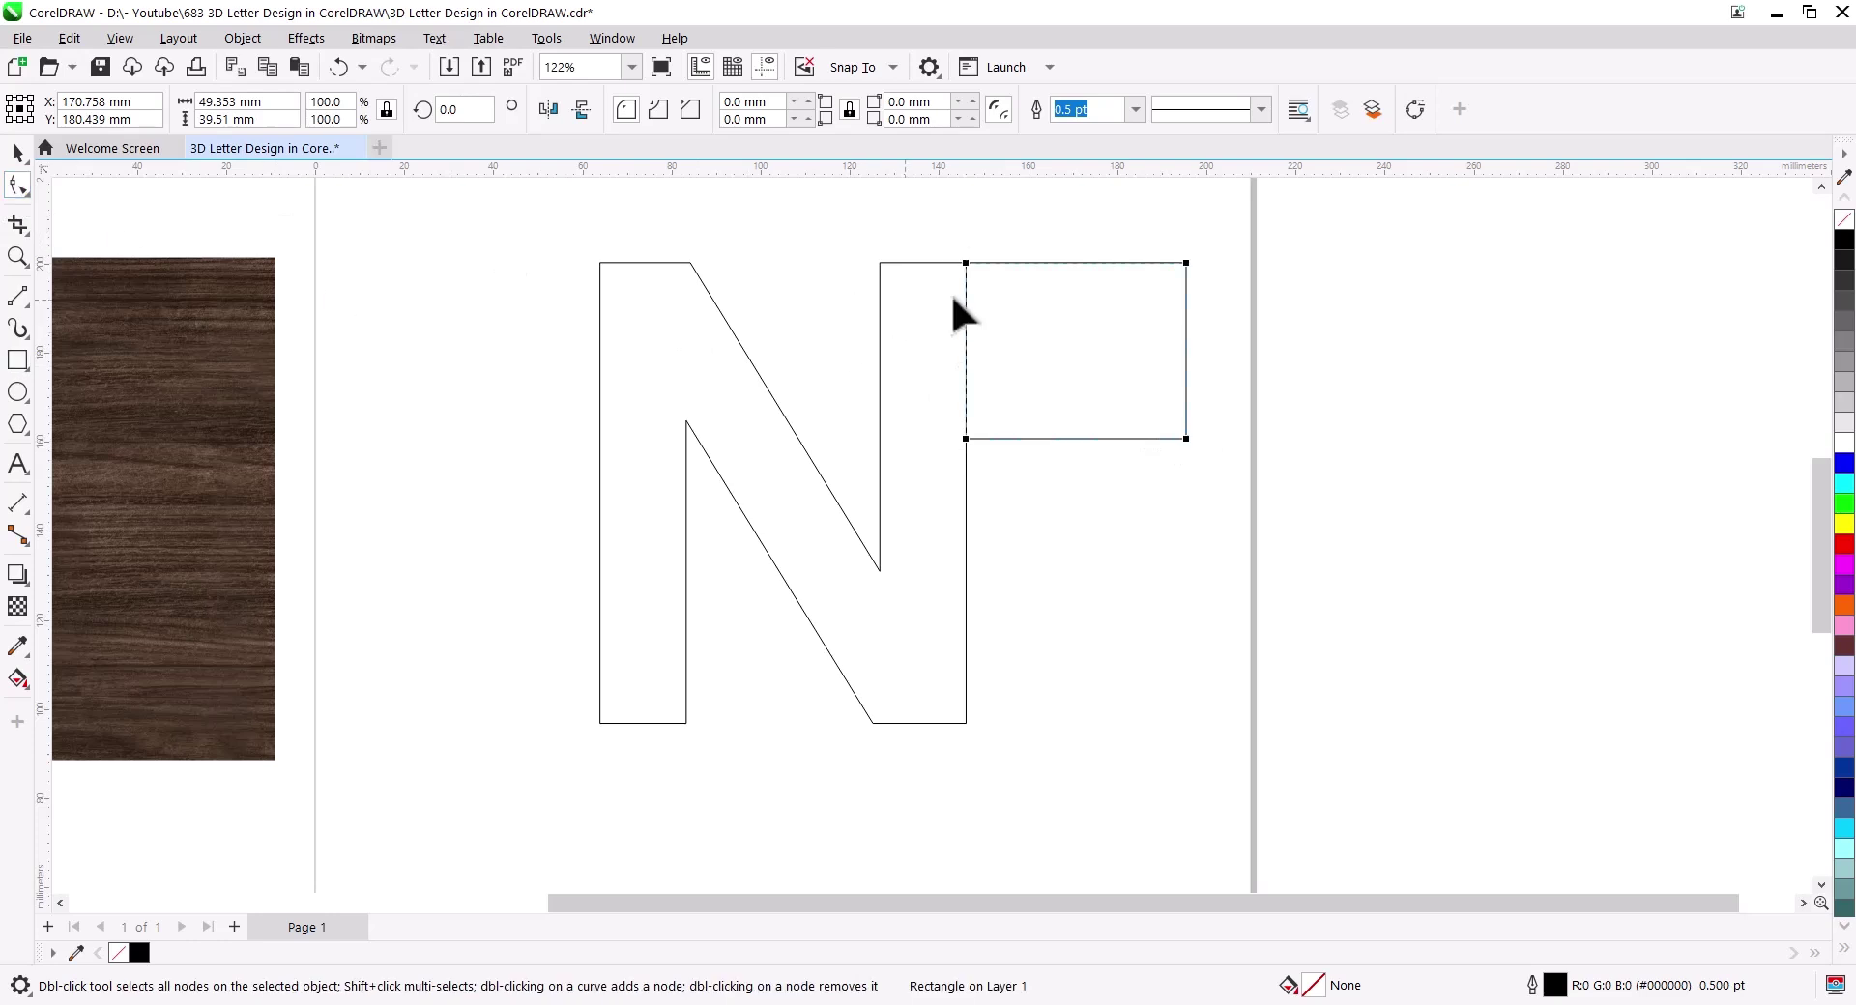
pyautogui.moveTo(966, 262); pyautogui.dragTo(971, 301)
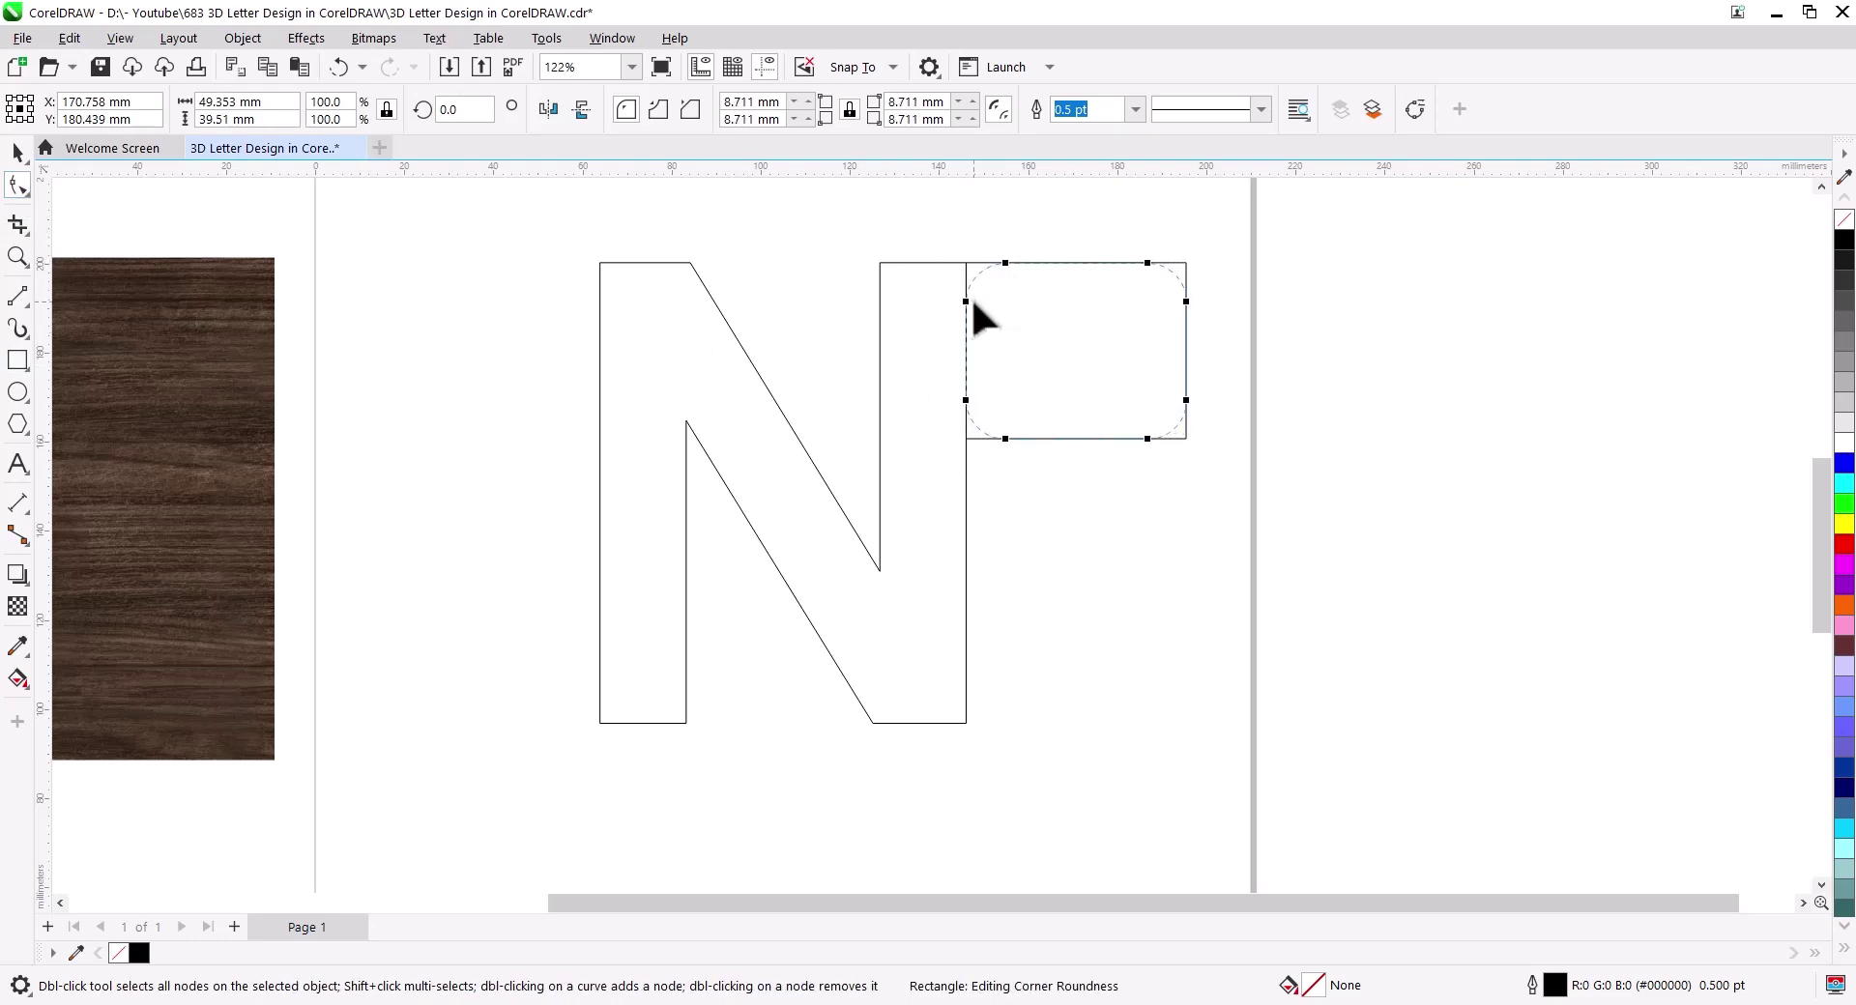
# Step: Place a copy of the rounded rectangle directly beneath it
pyautogui.click(12, 157)
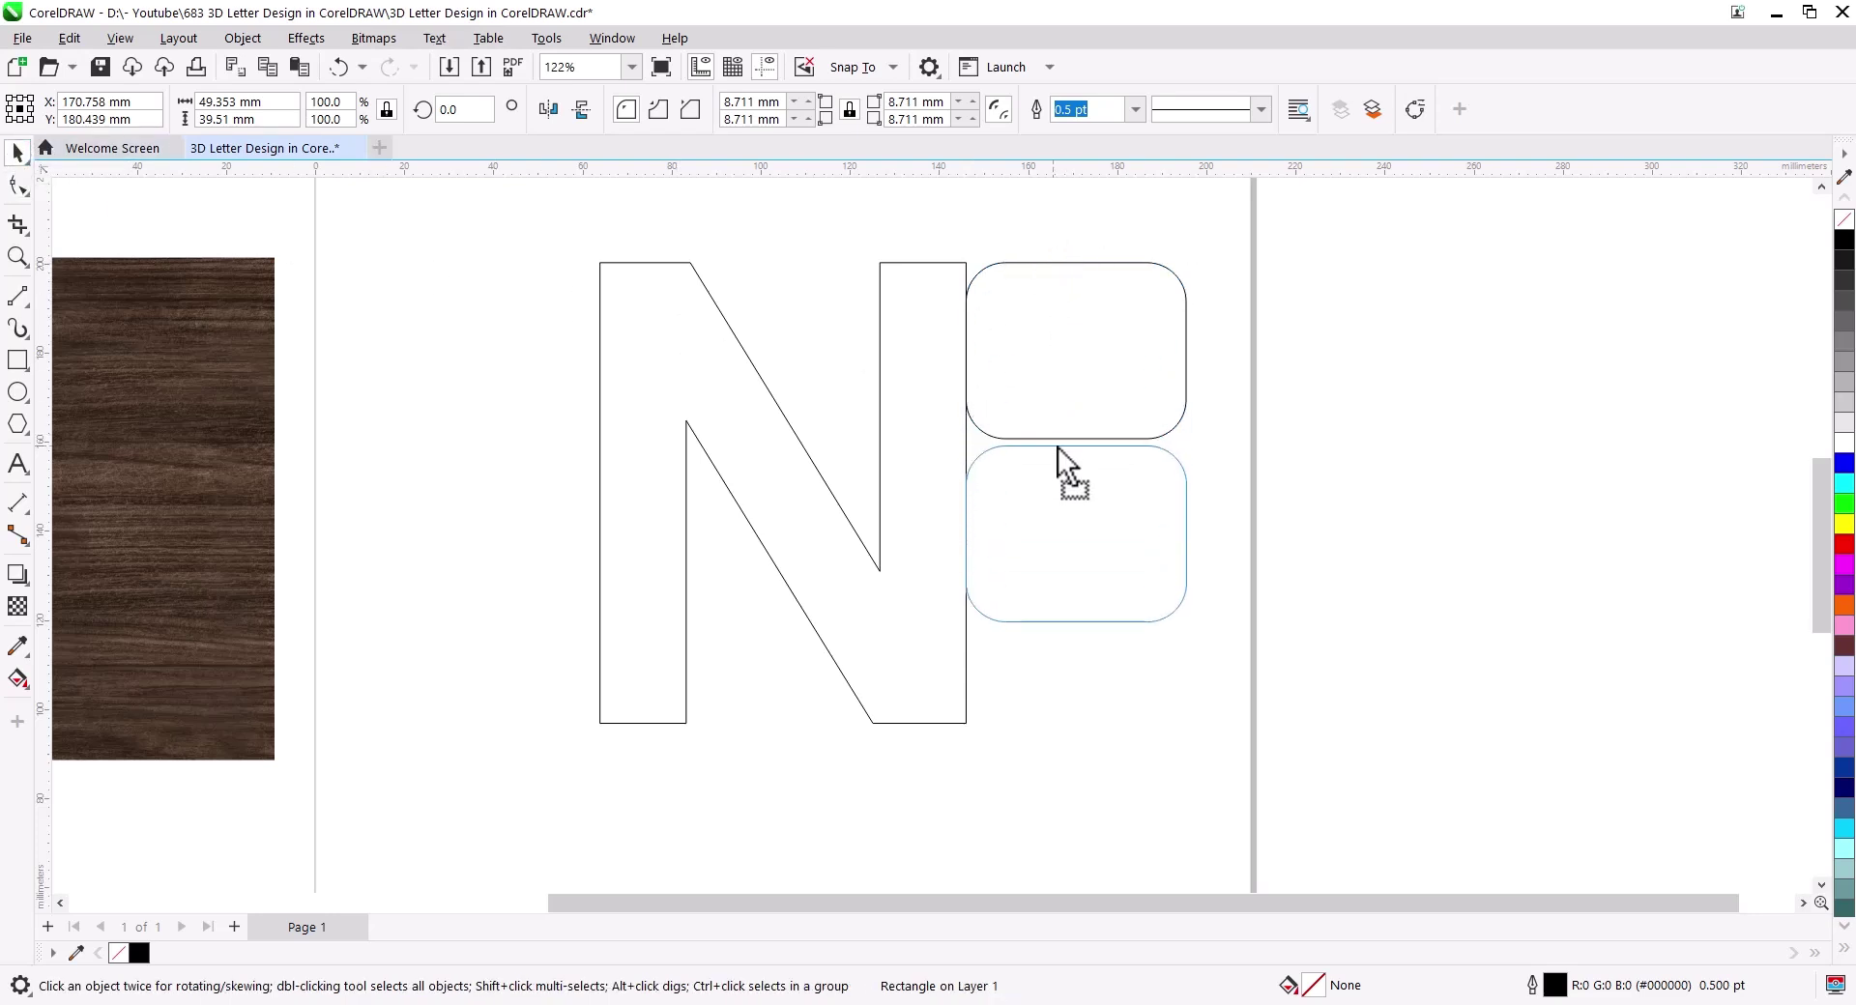
pyautogui.moveTo(1054, 309); pyautogui.dragTo(1058, 439)
pyautogui.click(1107, 481)
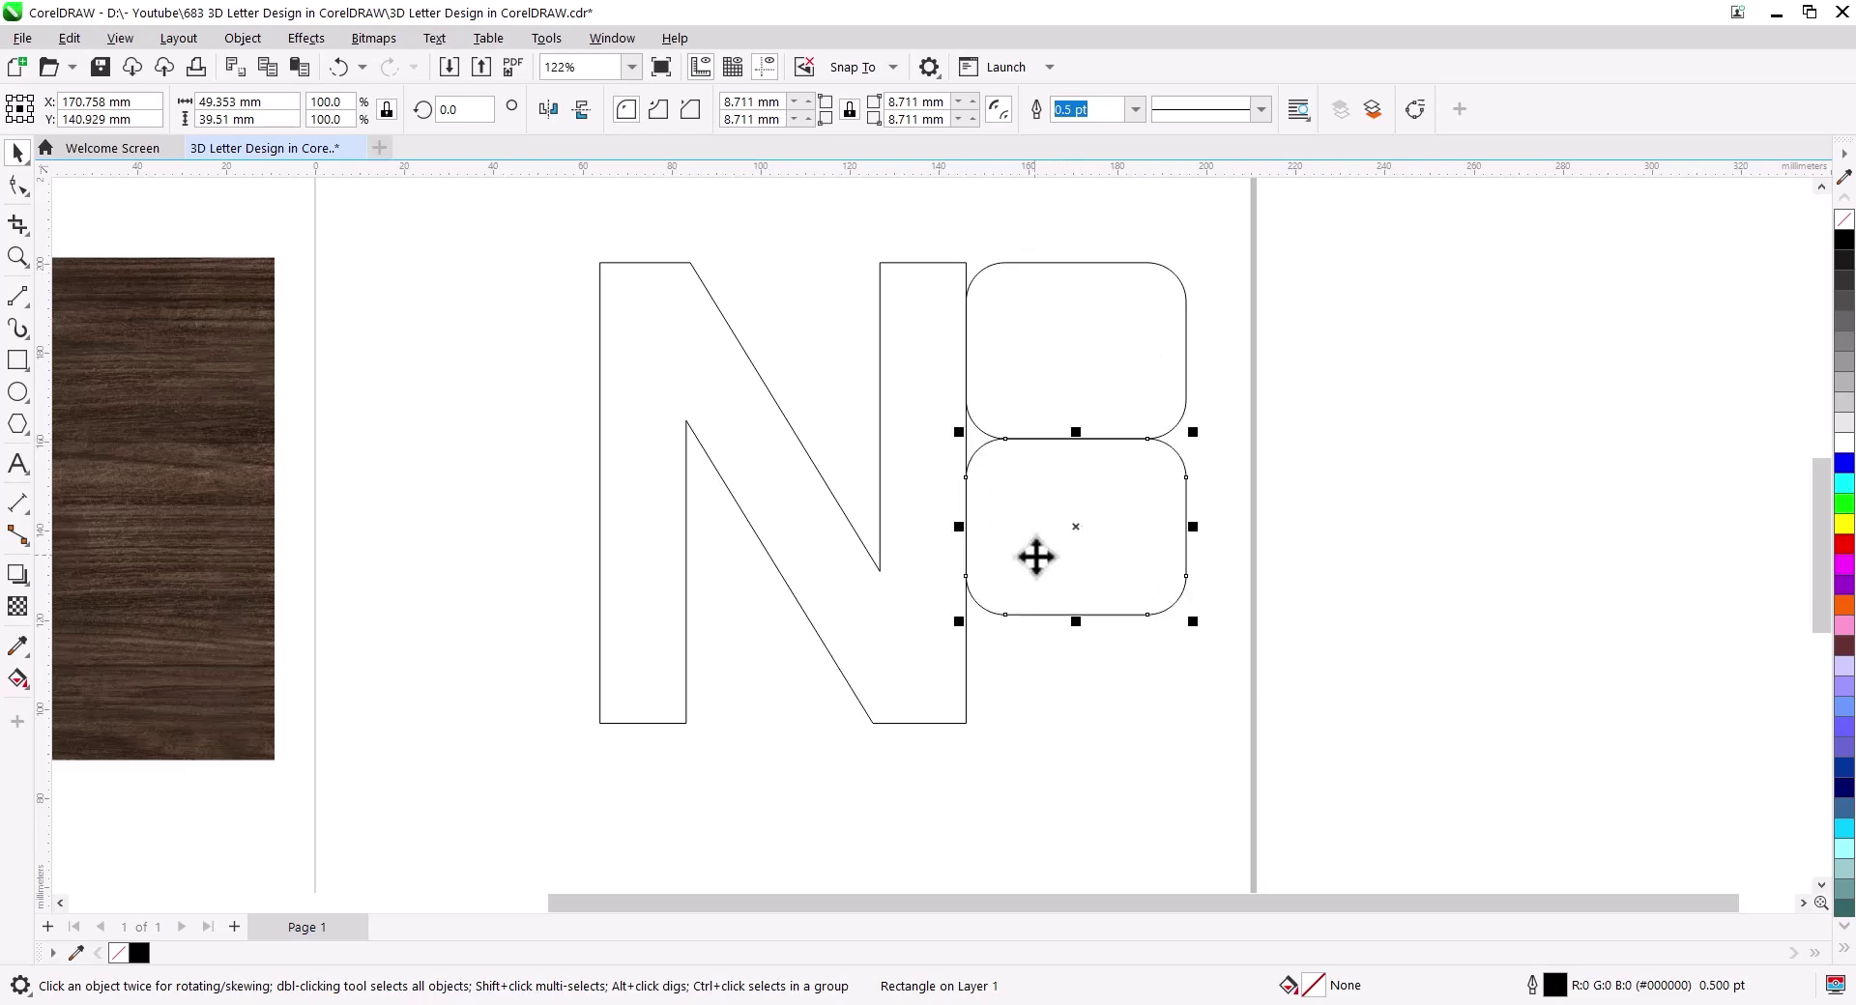
# Step: Draw a 2-point line along the N's bottom edge, extended well past both sides
pyautogui.click(16, 297)
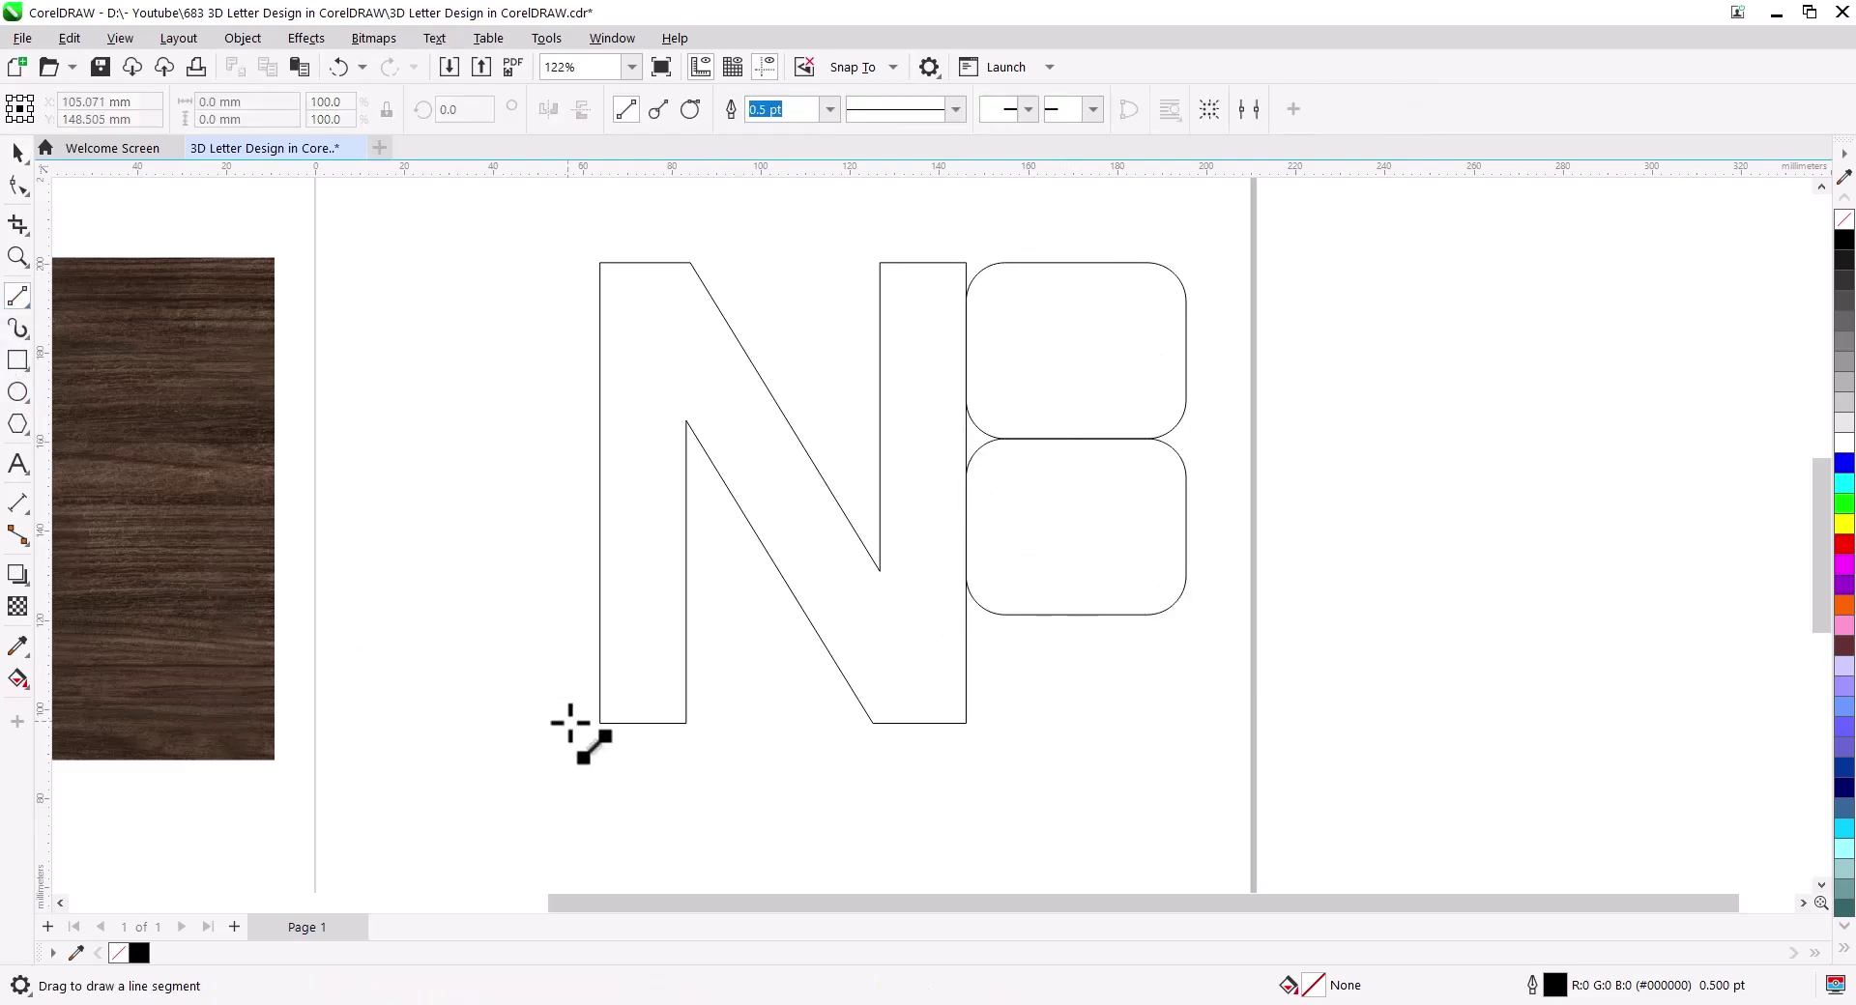
pyautogui.moveTo(600, 723); pyautogui.dragTo(940, 743)
pyautogui.press('space')
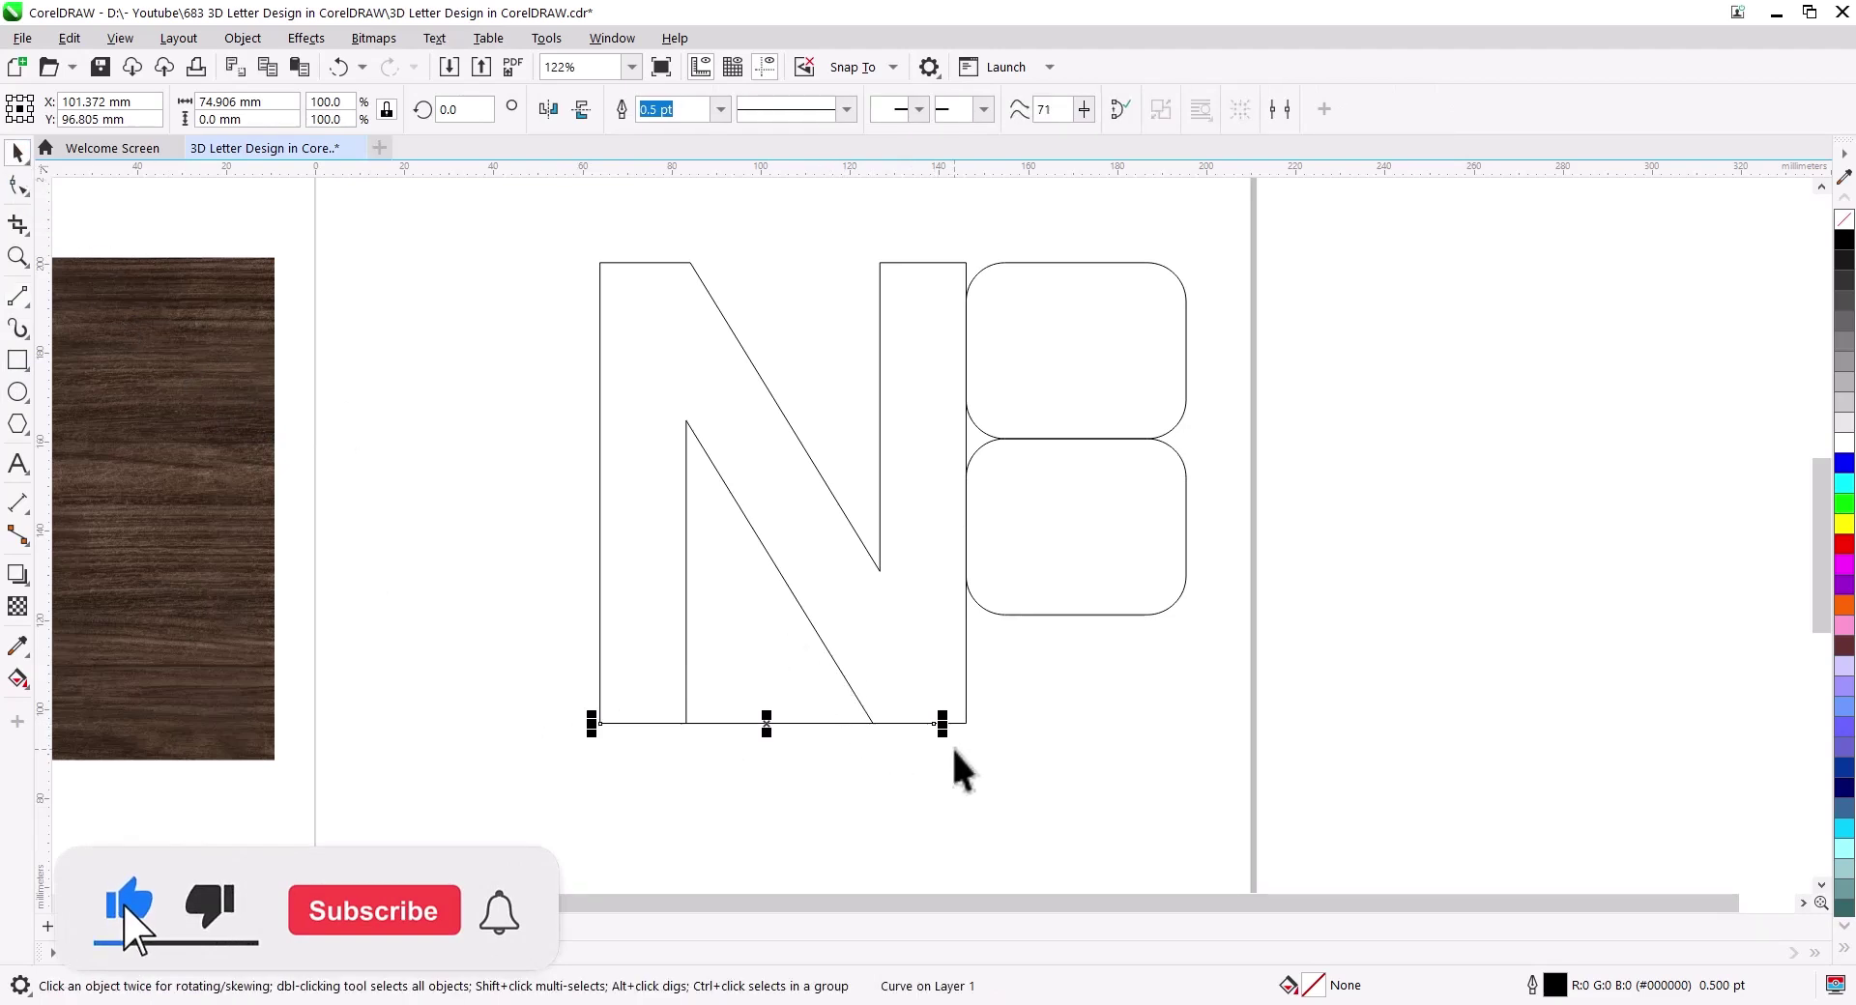
pyautogui.moveTo(945, 725); pyautogui.dragTo(1302, 737)
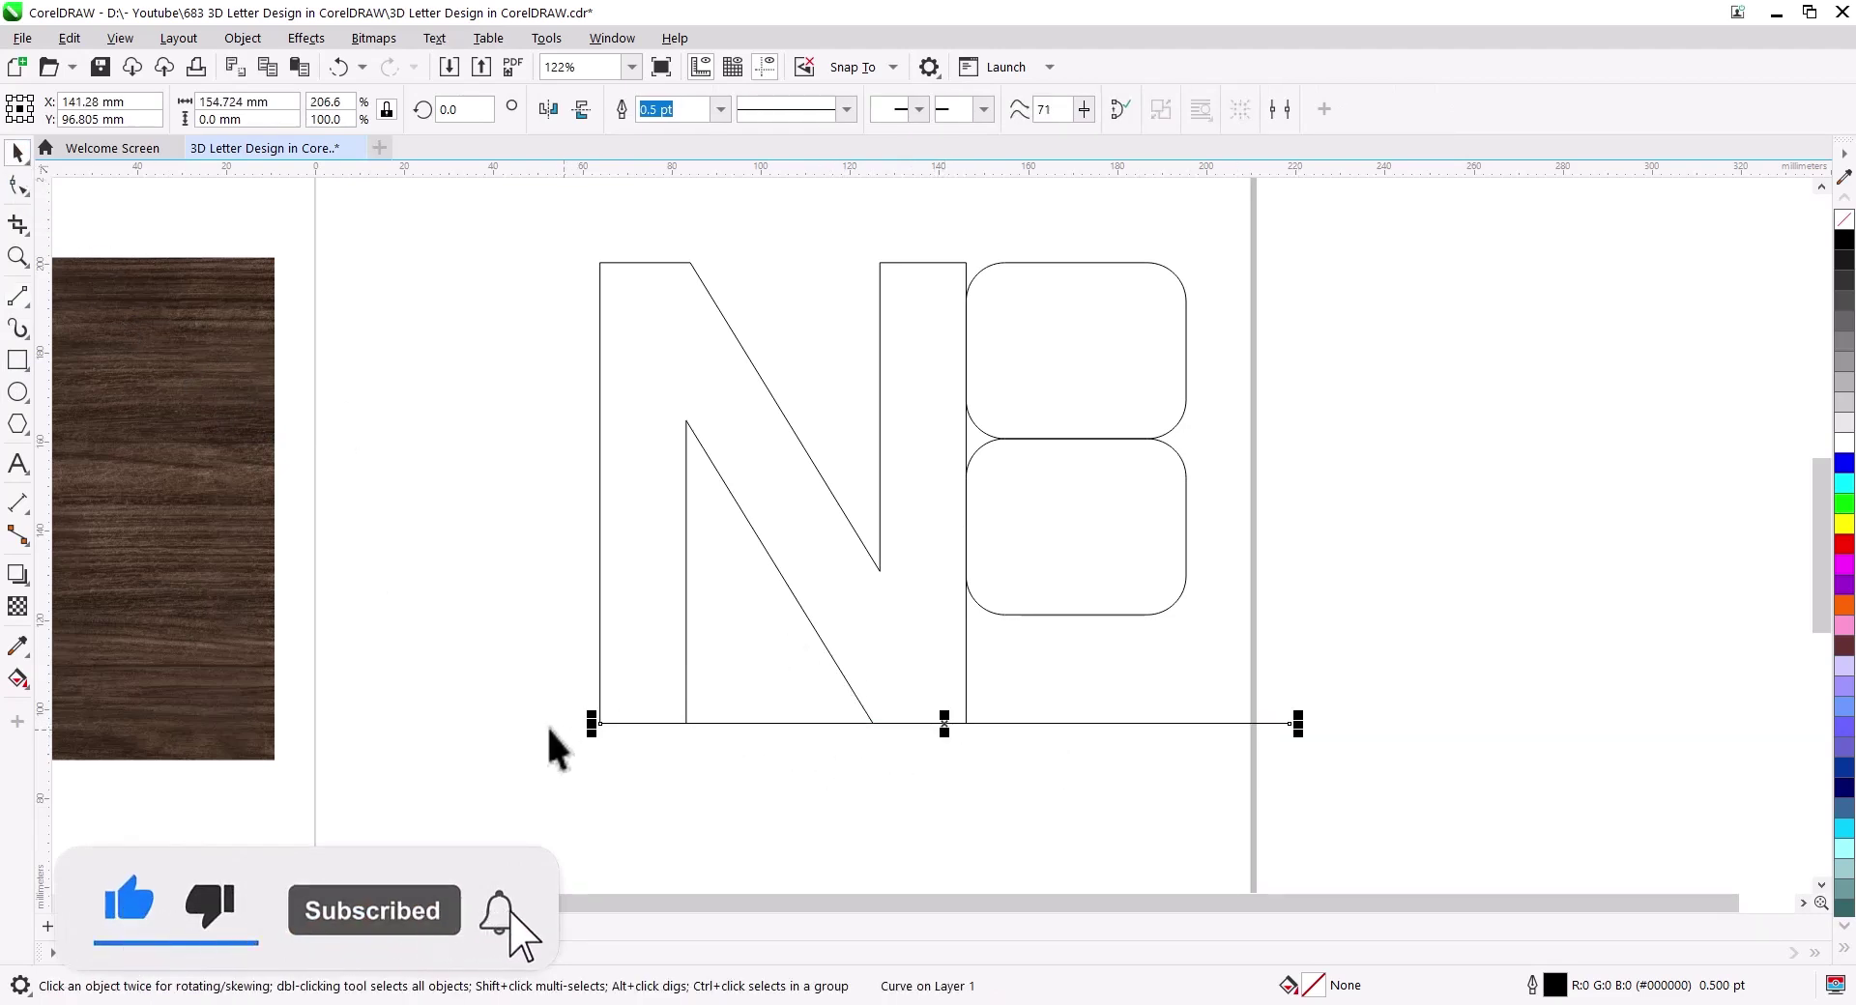
pyautogui.moveTo(588, 727); pyautogui.dragTo(411, 726)
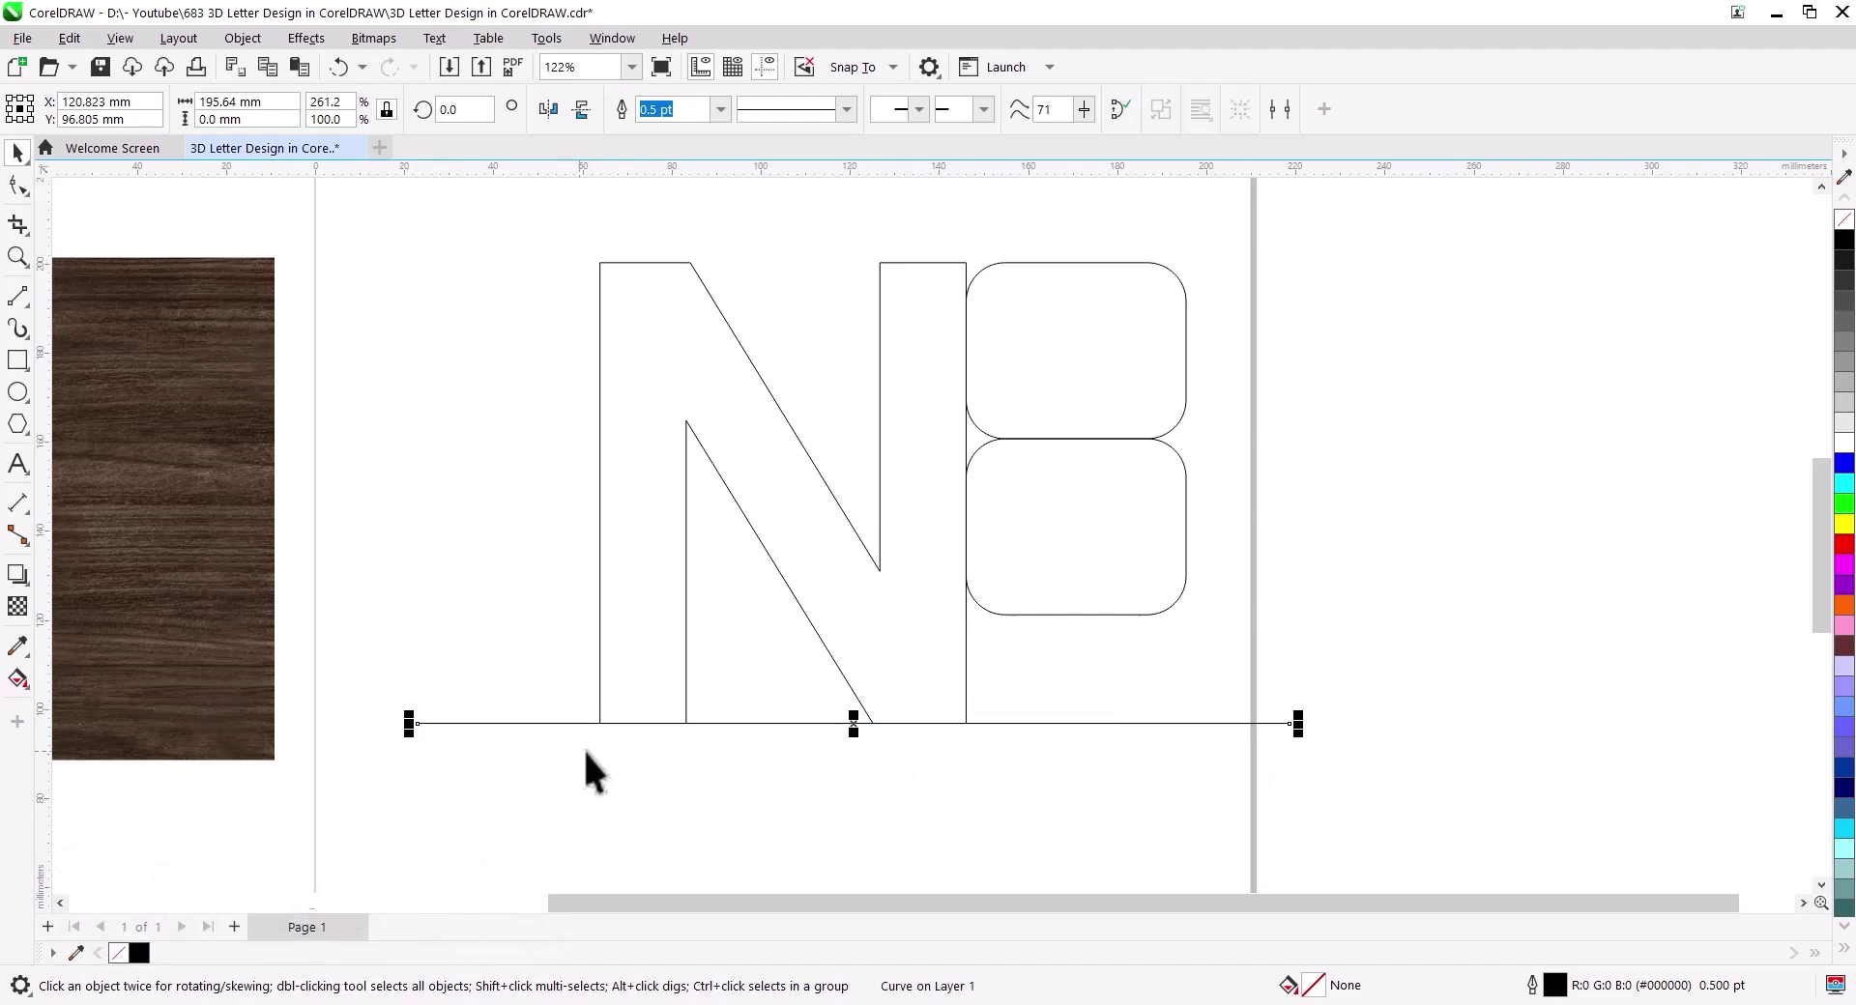
# Step: Copy the long line up to the N's top edge, then select both rounded rectangles
pyautogui.moveTo(895, 723)
pyautogui.mouseDown()
pyautogui.moveTo(928, 256)
pyautogui.moveTo(930, 274)
pyautogui.mouseUp()
pyautogui.click(976, 311)
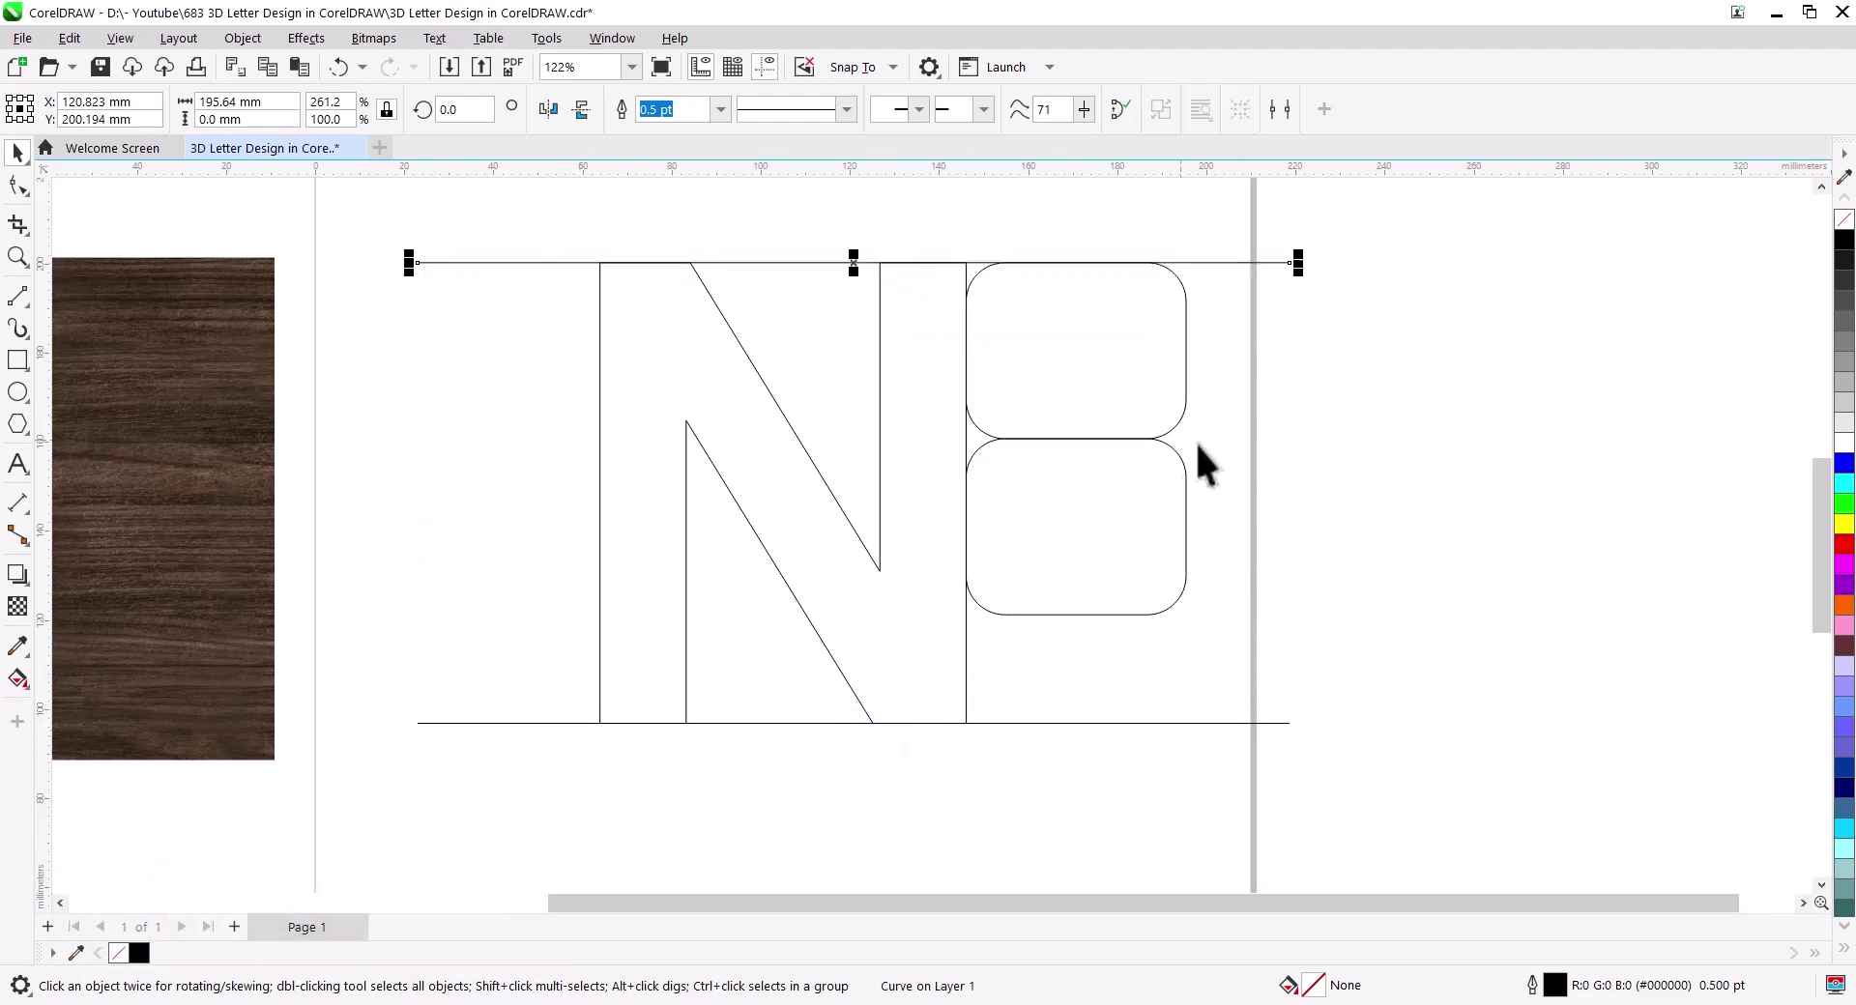
pyautogui.click(1257, 481)
pyautogui.click(1111, 485)
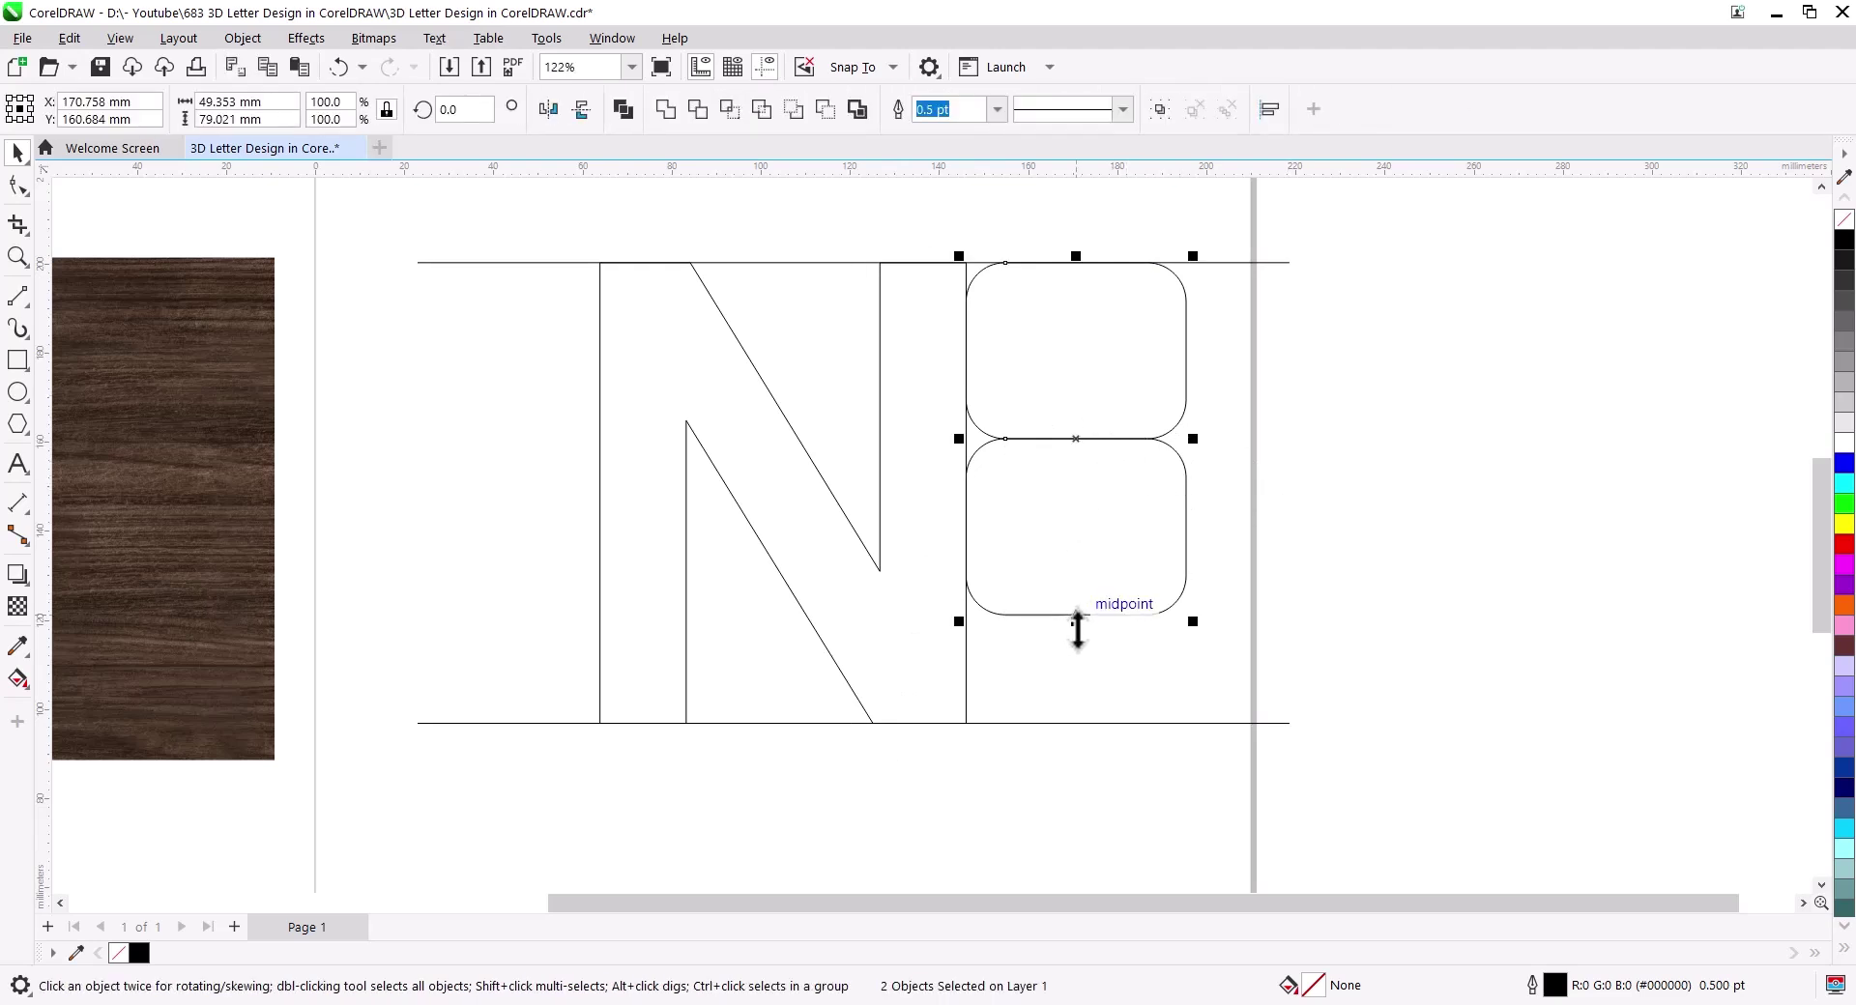
# Step: Stretch both rounded rectangles down to the baseline and copy the pair against the N's left side
pyautogui.moveTo(1077, 626); pyautogui.dragTo(1078, 753)
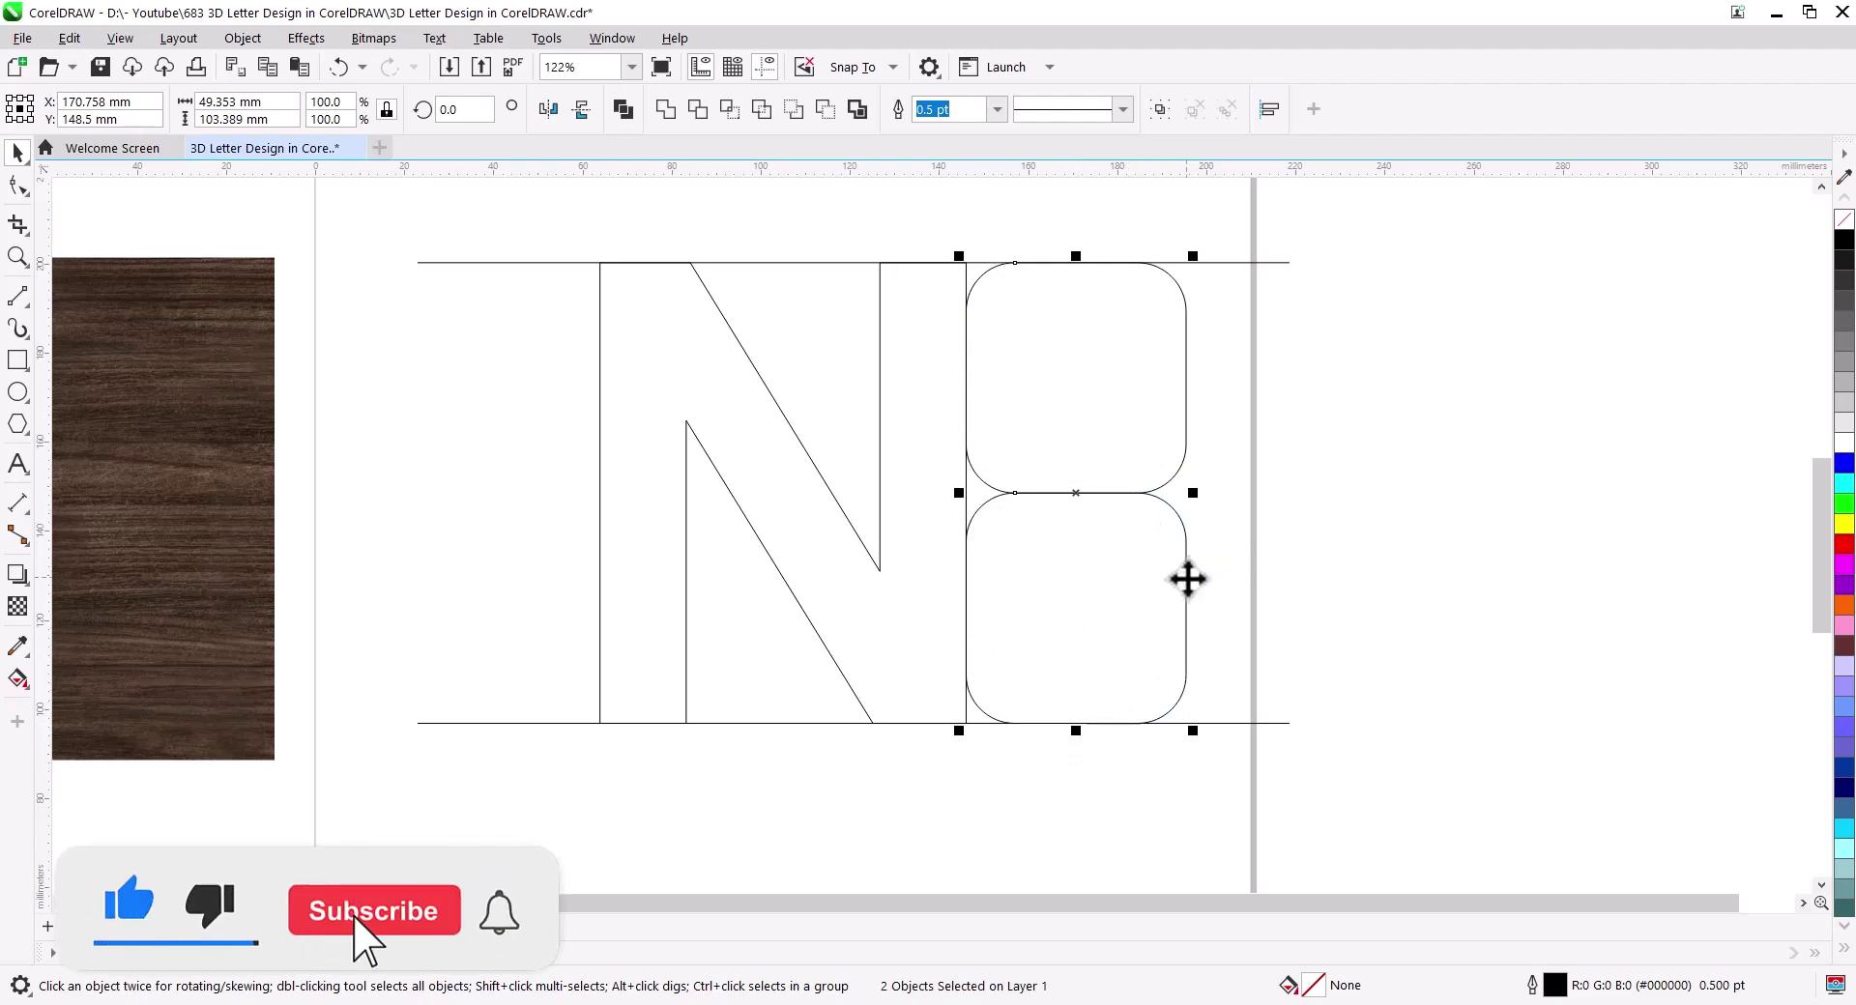
pyautogui.moveTo(1186, 580); pyautogui.dragTo(602, 606)
pyautogui.click(652, 644)
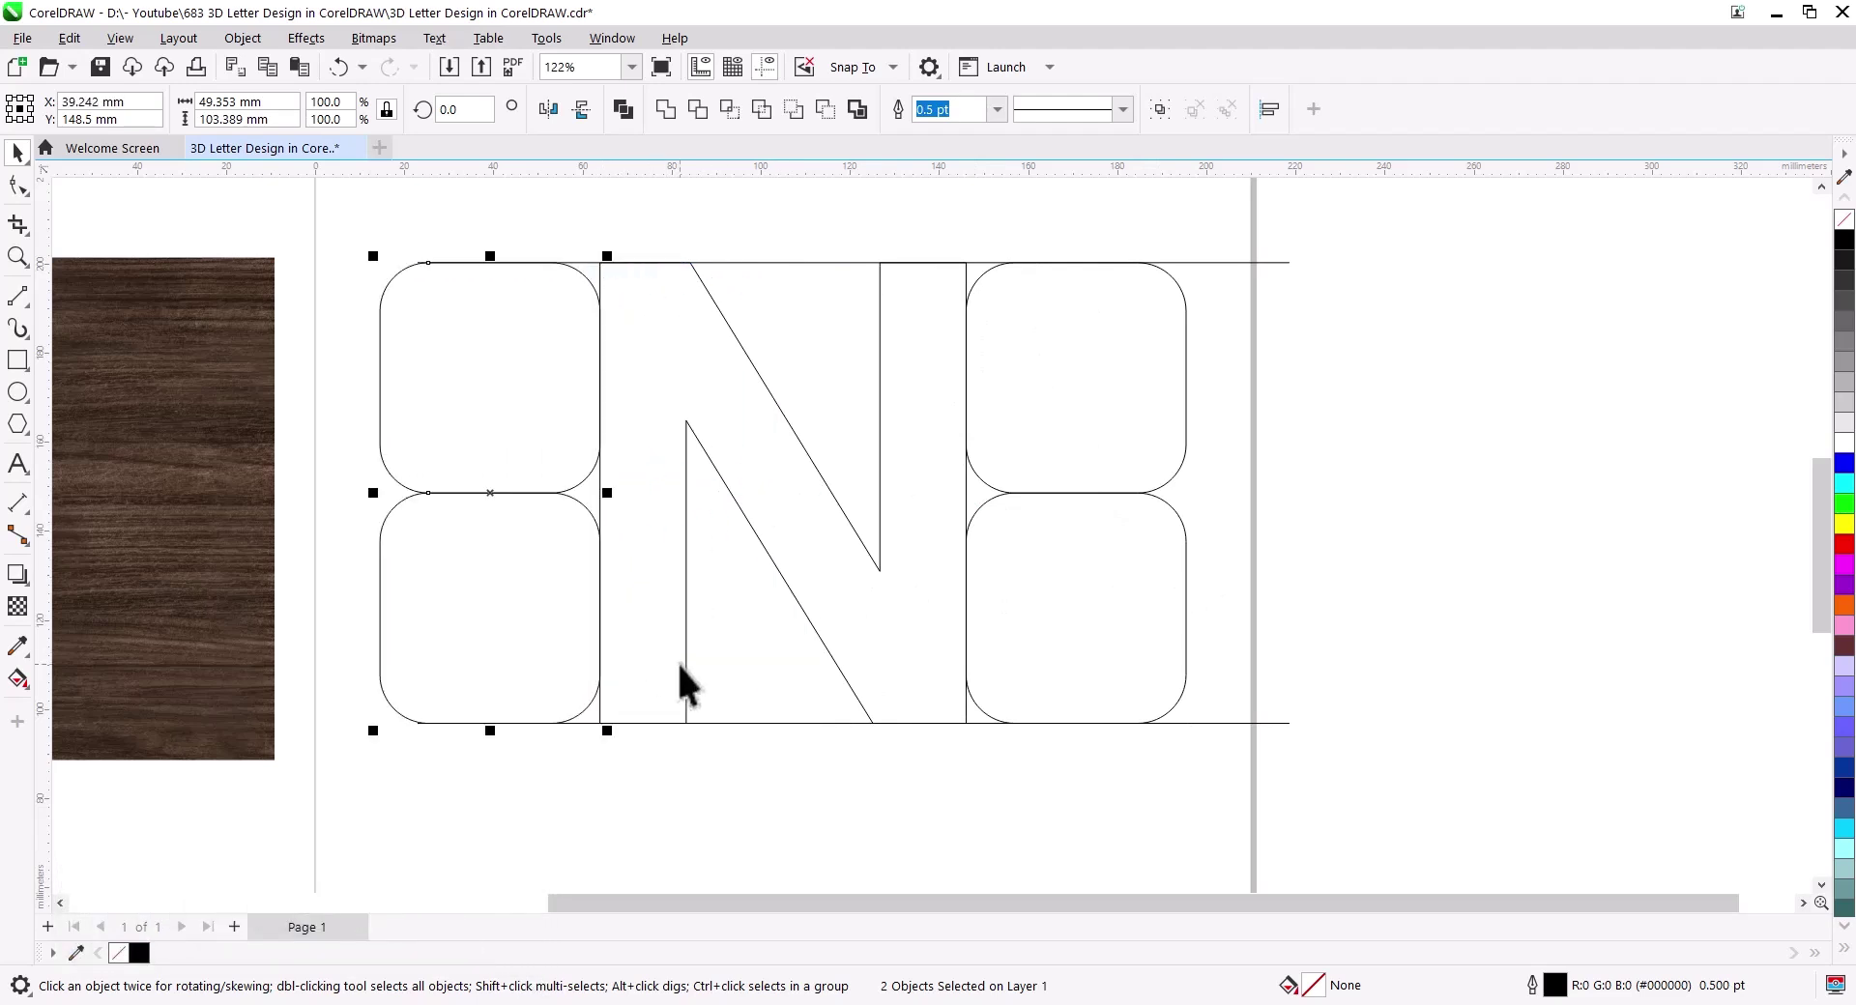
pyautogui.click(1177, 323)
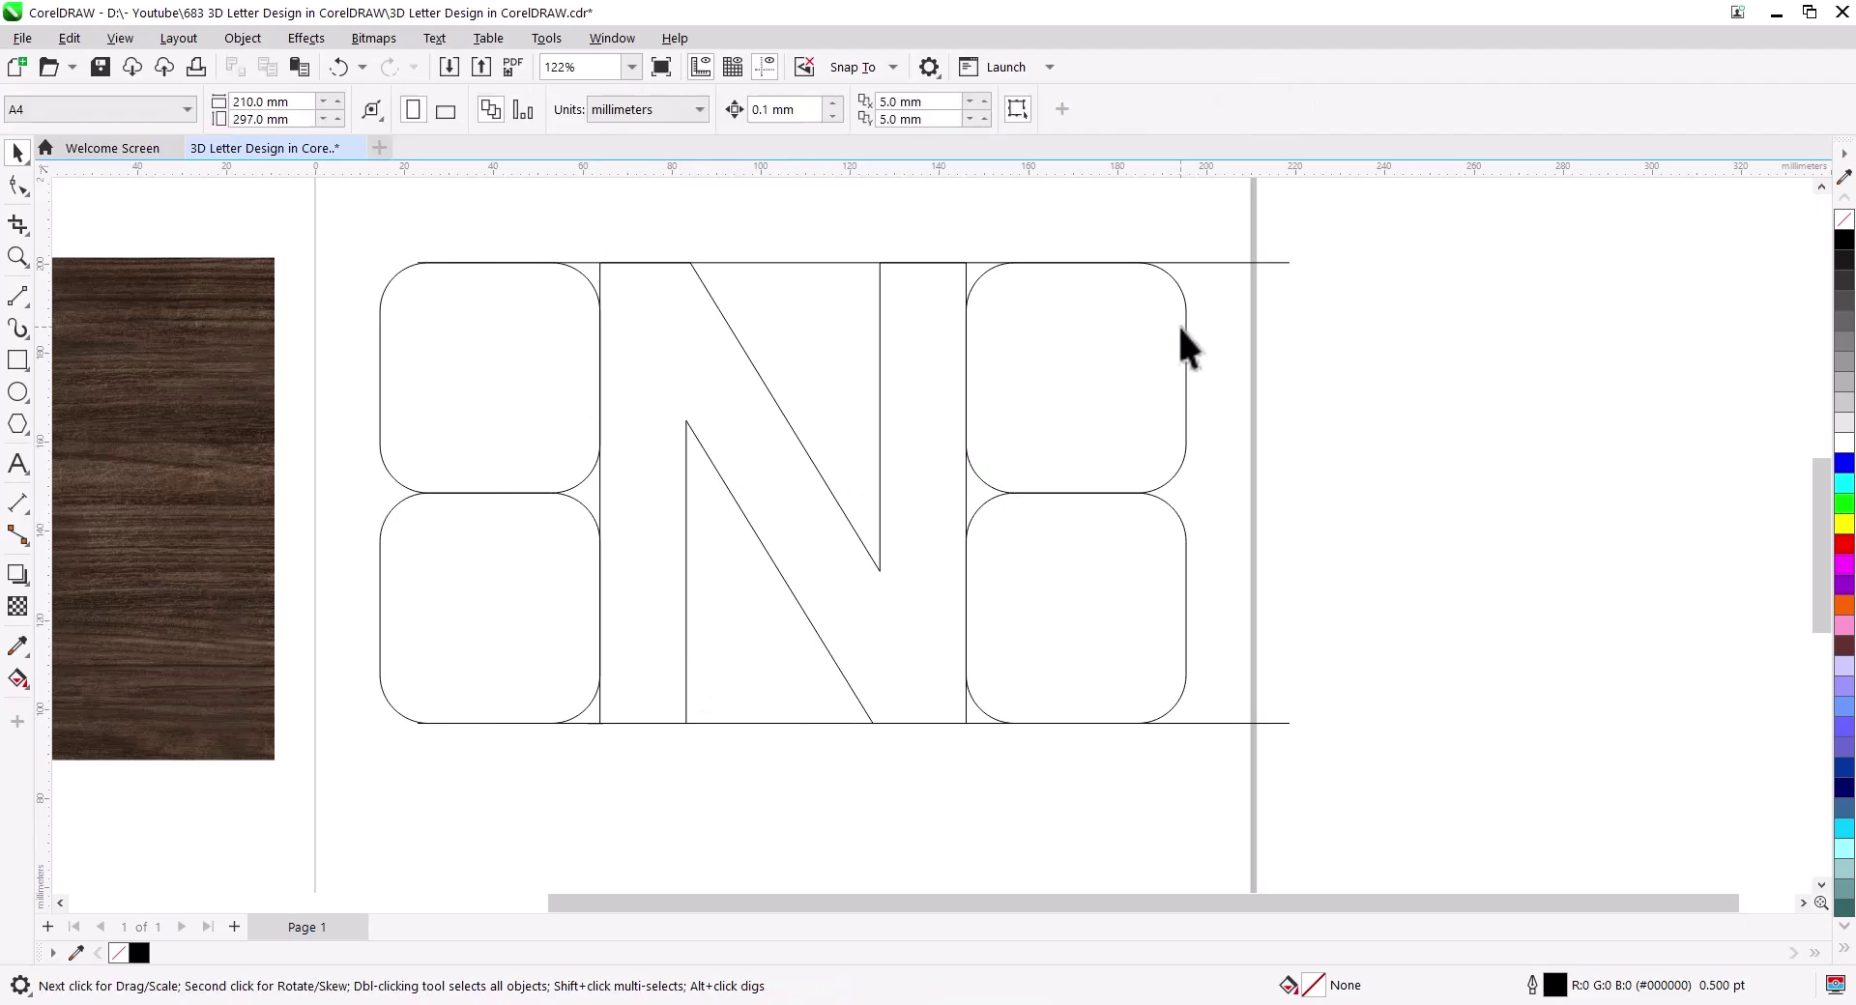
pyautogui.moveTo(1185, 344); pyautogui.dragTo(877, 349)
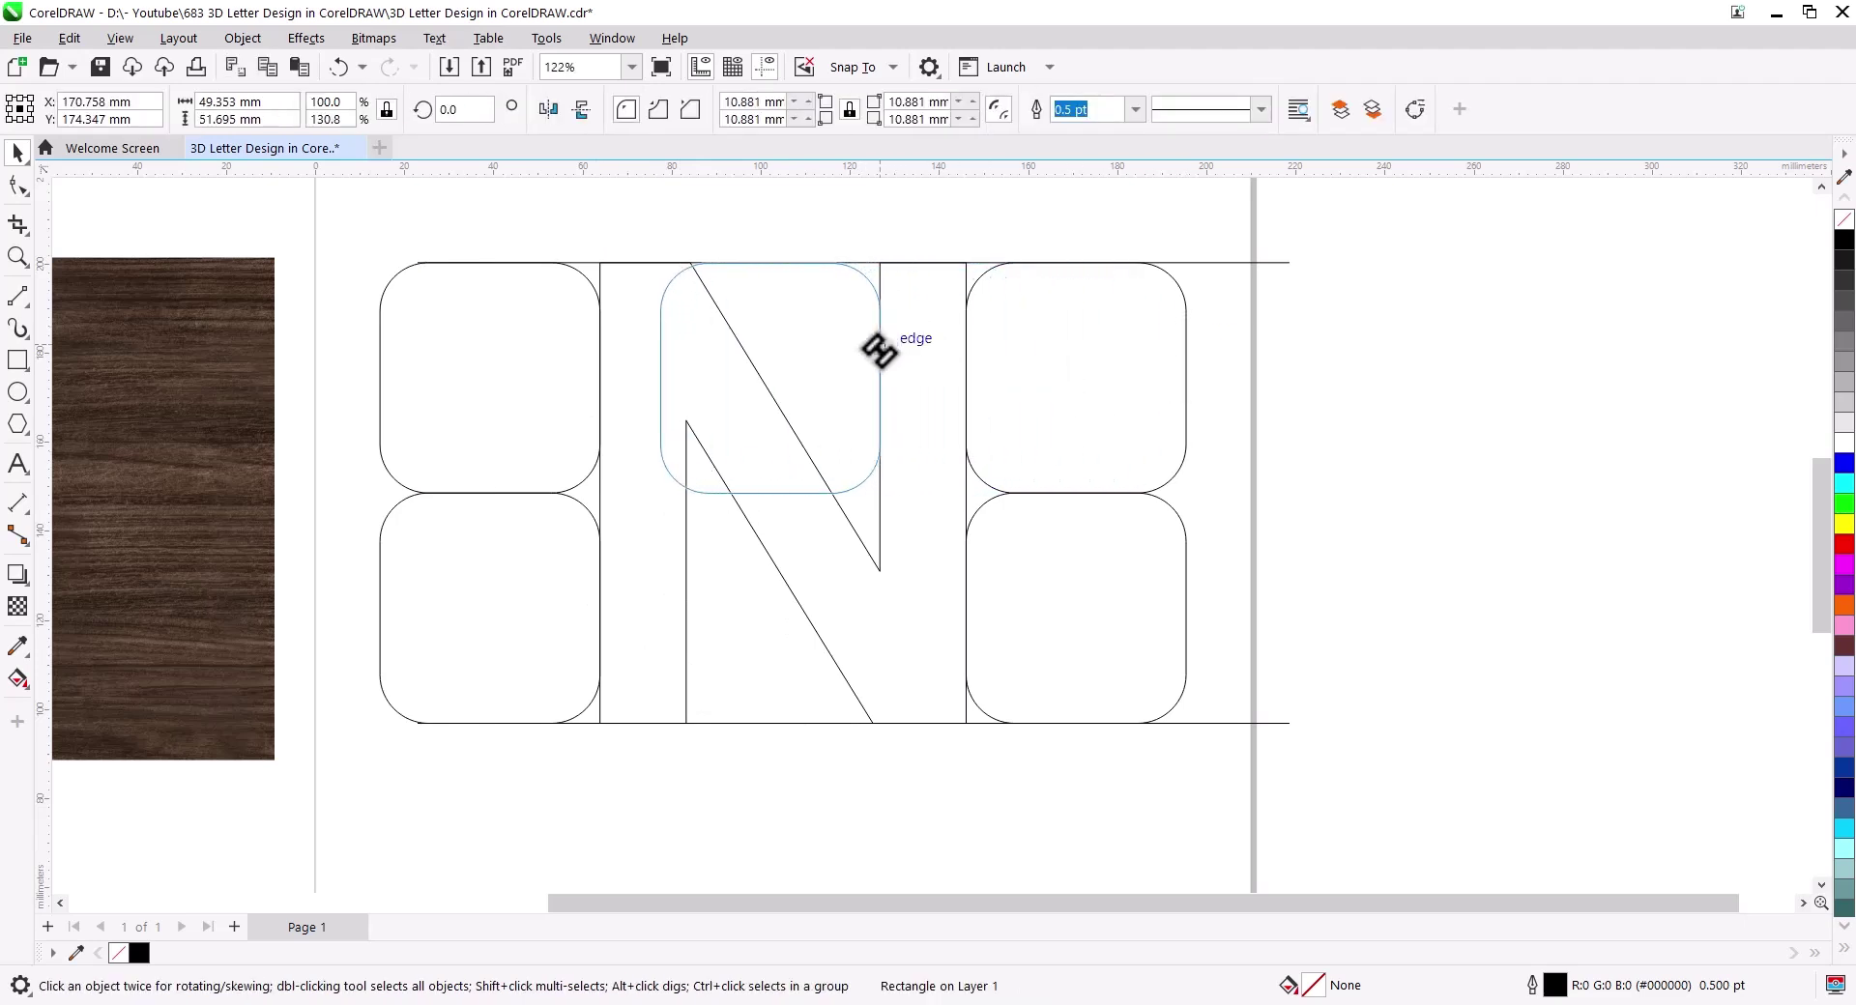
# Step: Copy a rounded rectangle into the N's upper inner area and another into its lower area
pyautogui.moveTo(878, 350); pyautogui.dragTo(881, 354)
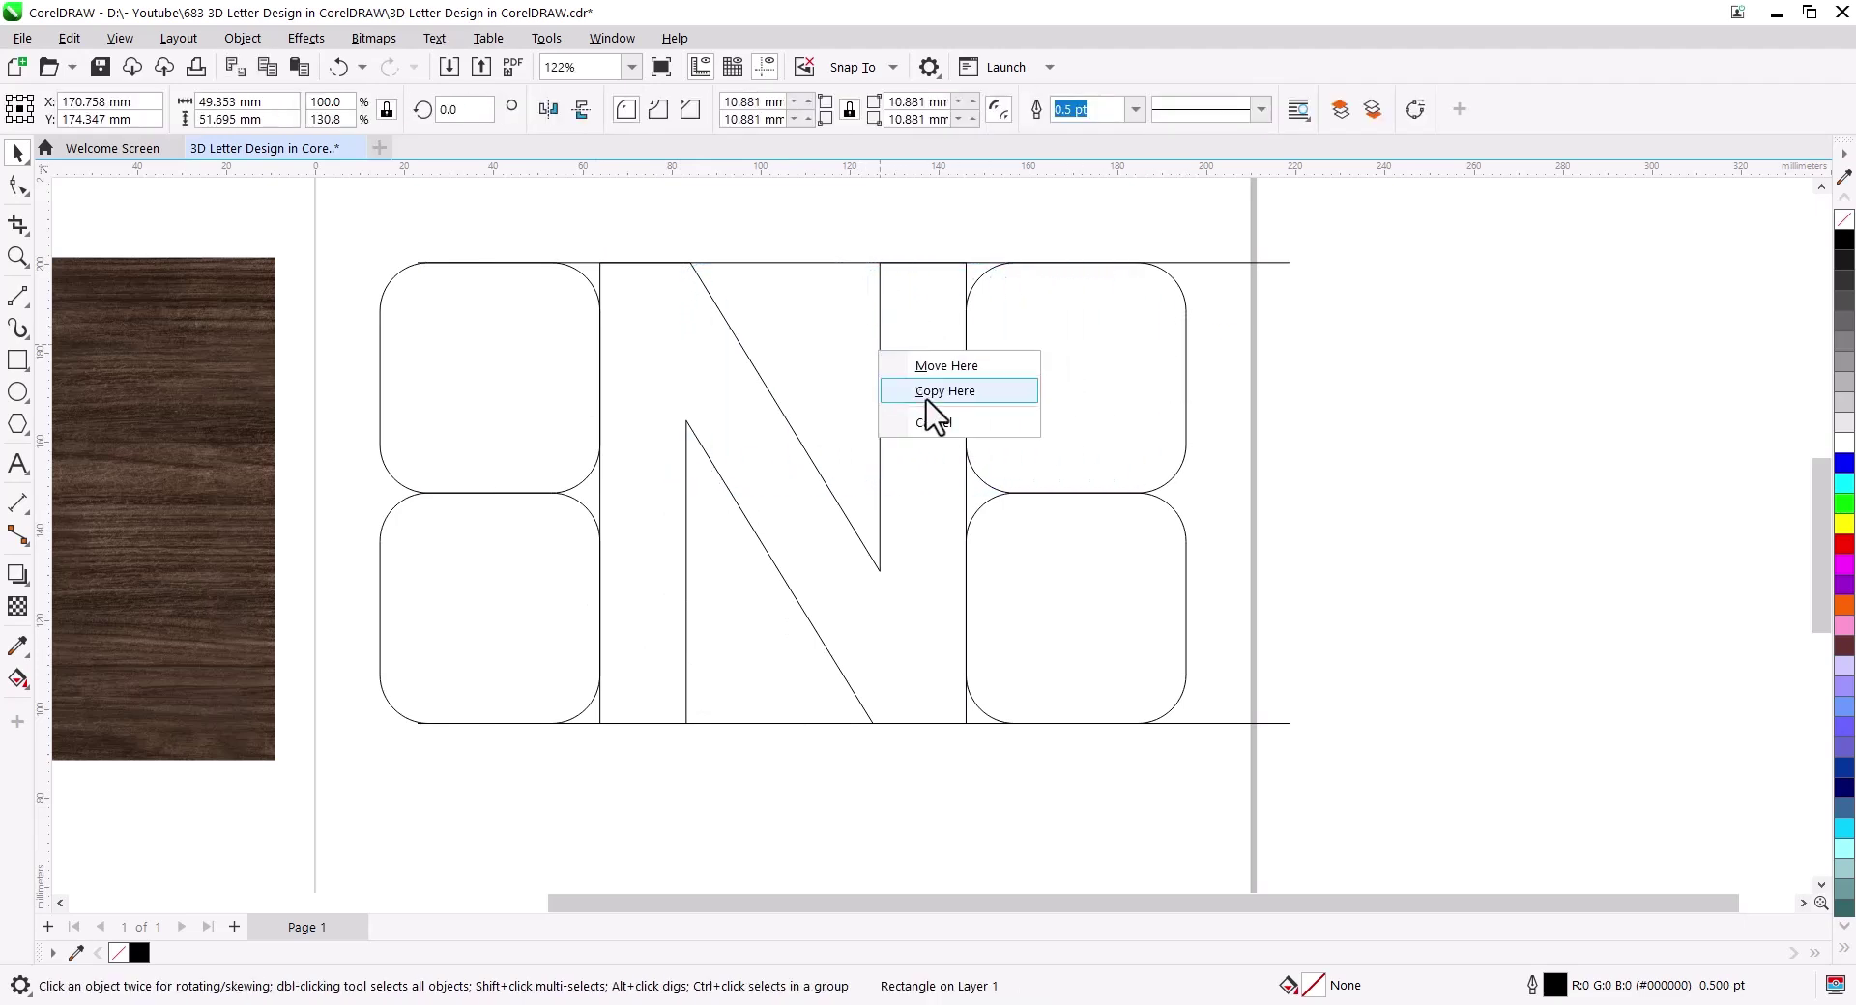
pyautogui.click(920, 393)
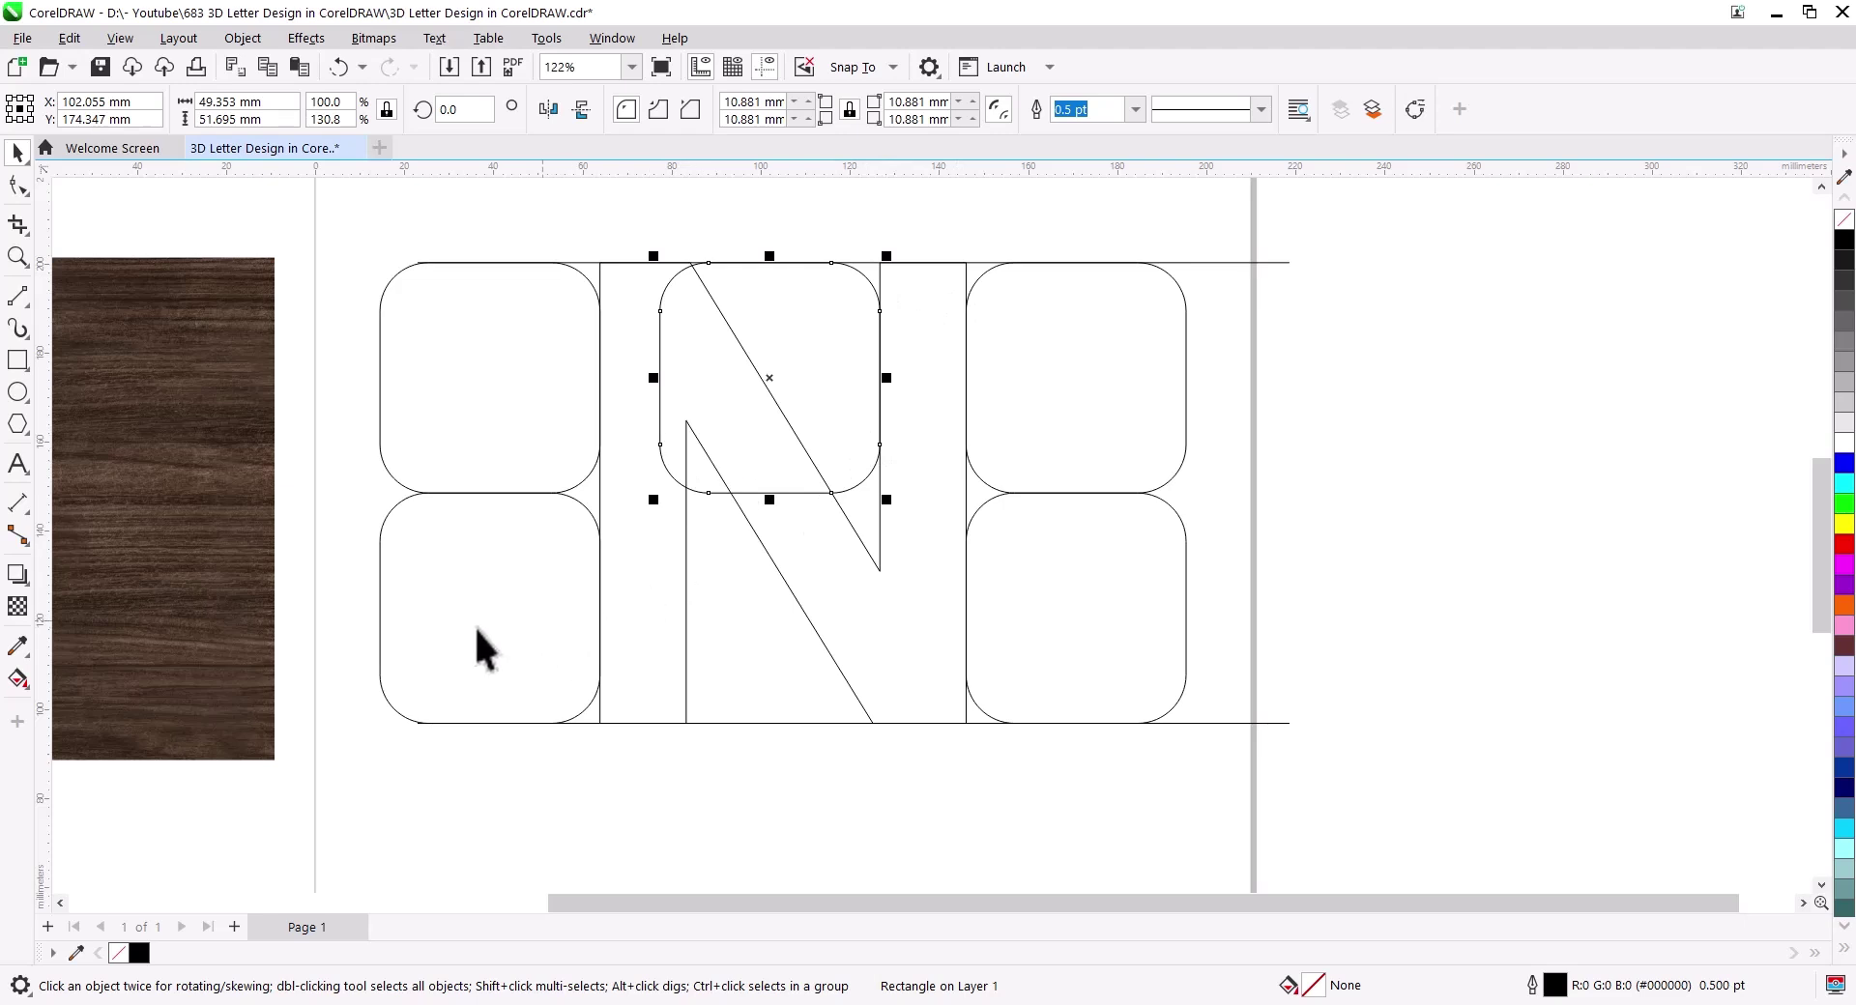
pyautogui.moveTo(662, 419); pyautogui.dragTo(685, 654)
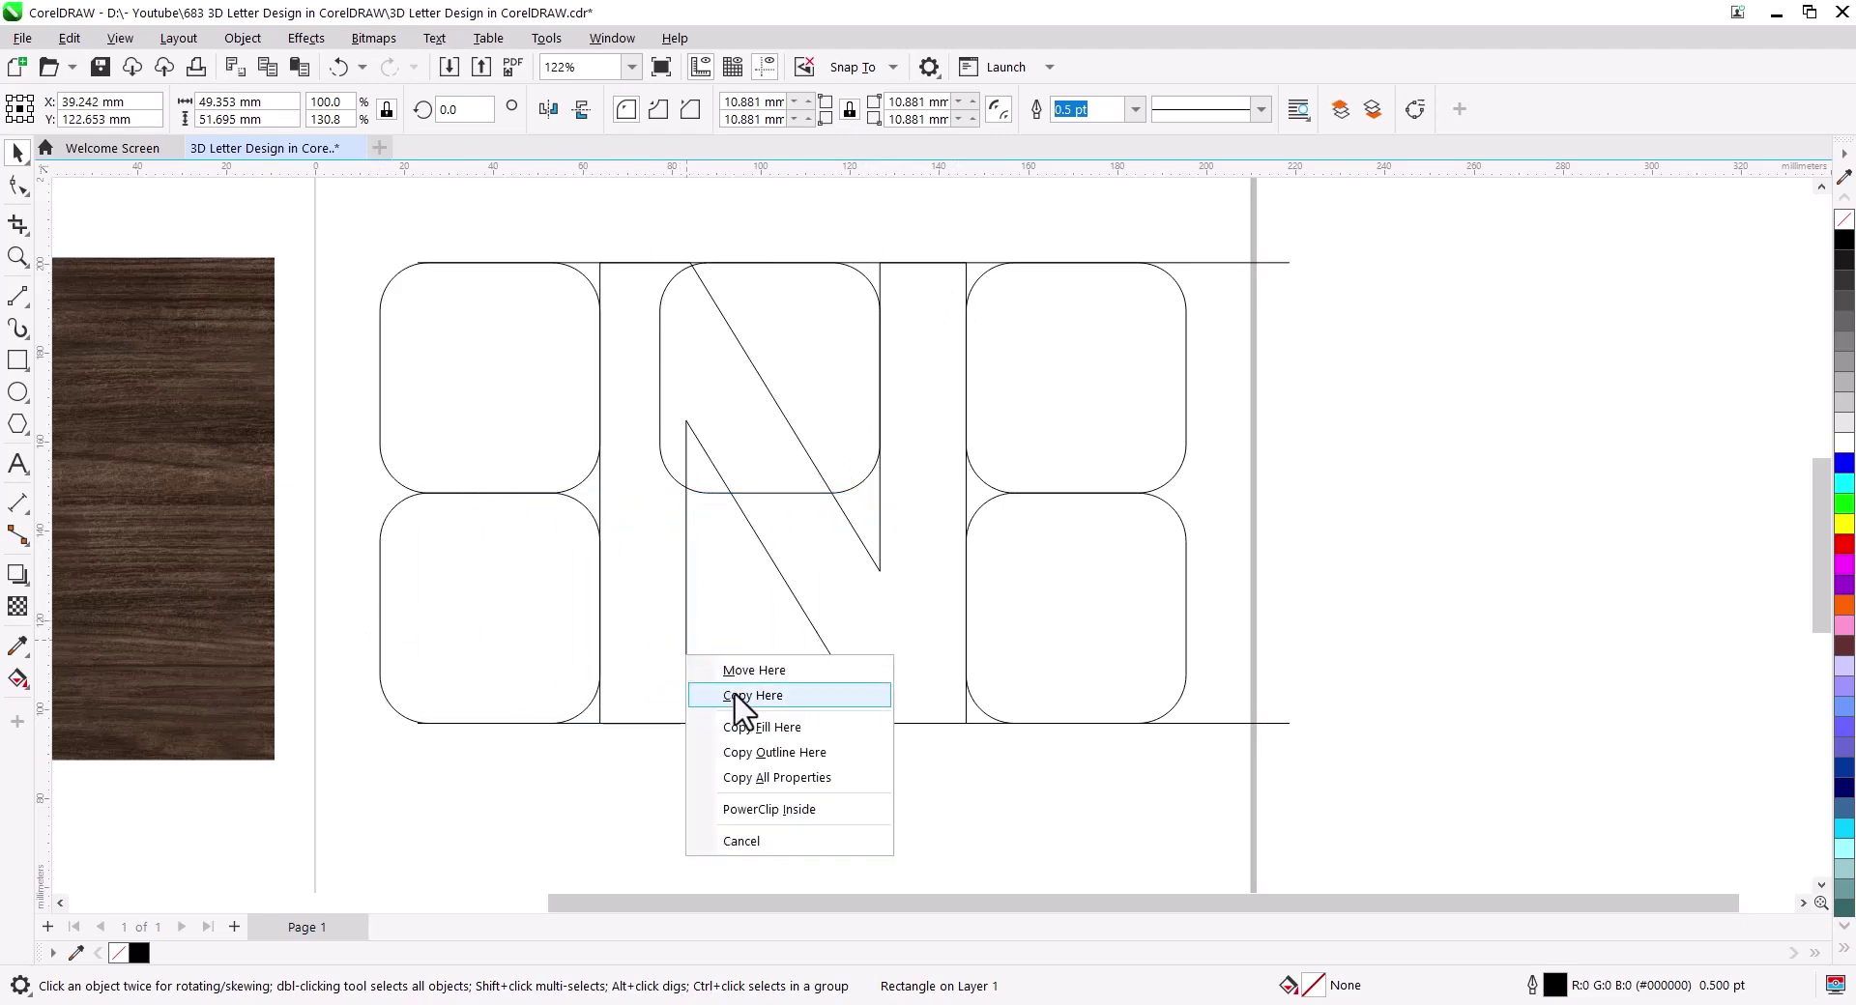
pyautogui.click(744, 696)
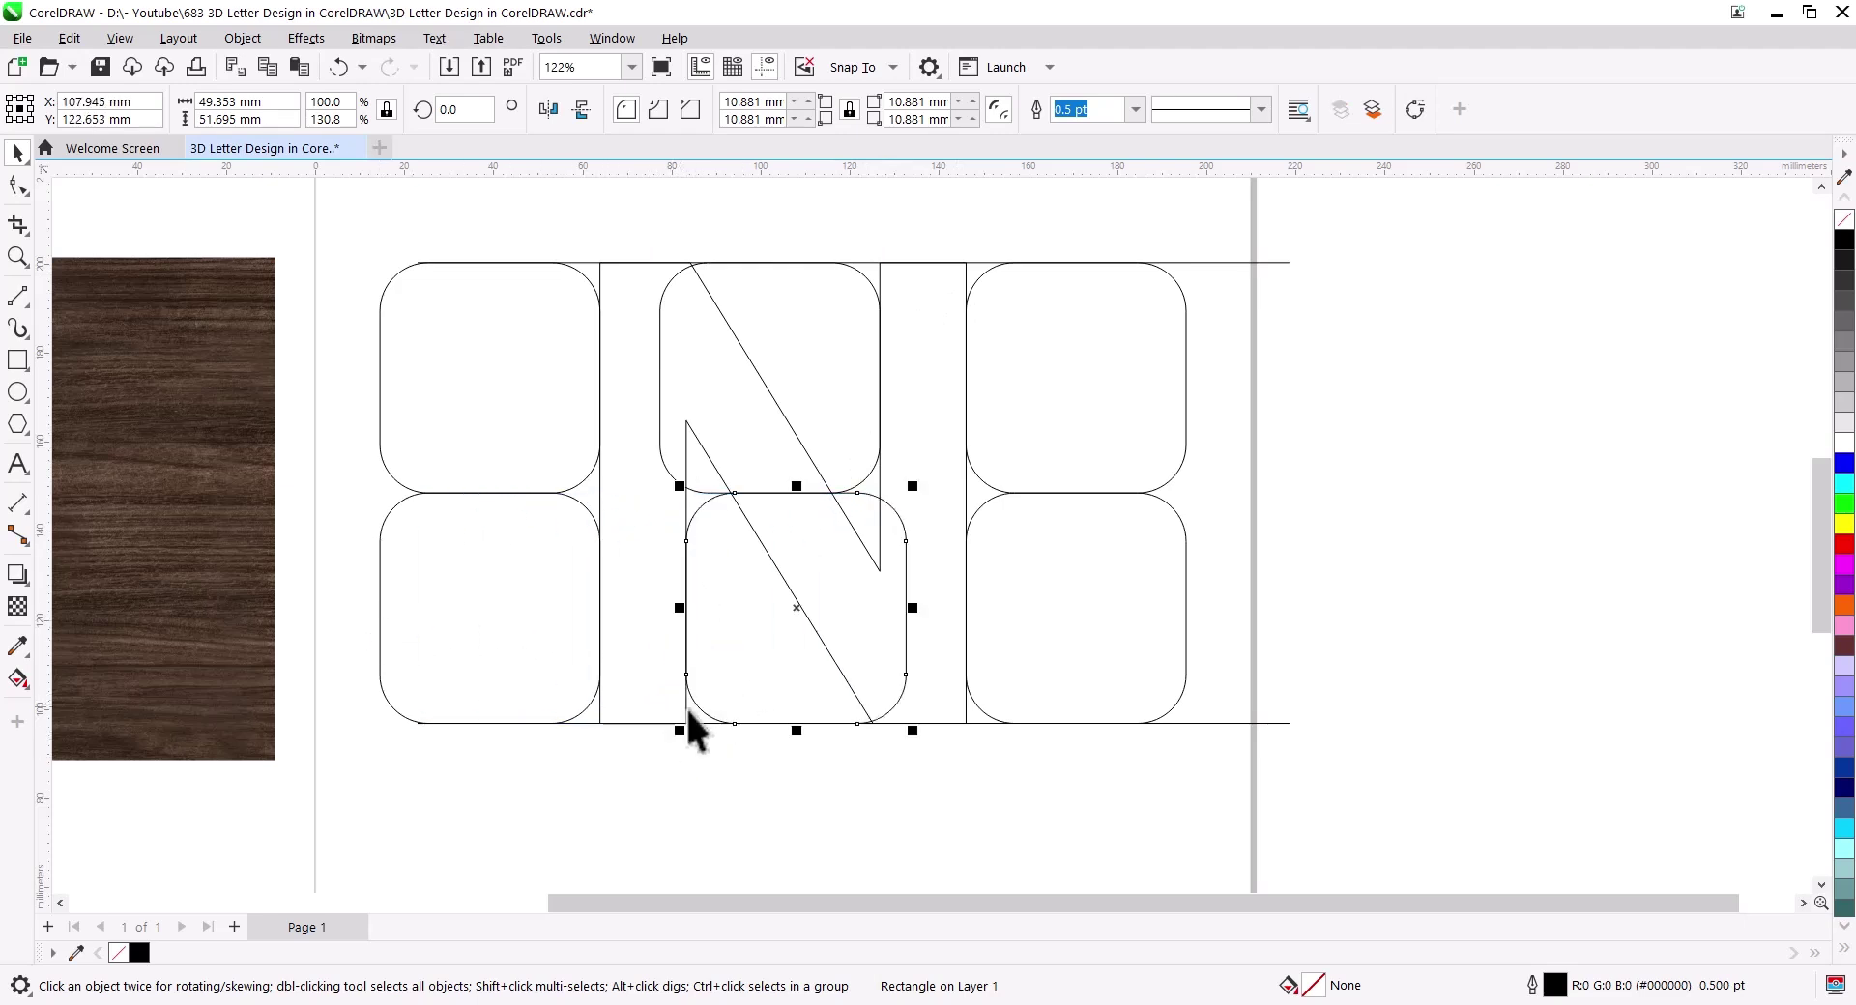
pyautogui.click(17, 227)
# Step: Use Virtual Segment Delete to remove the inner rectangle edges crossing the N region
pyautogui.click(86, 274)
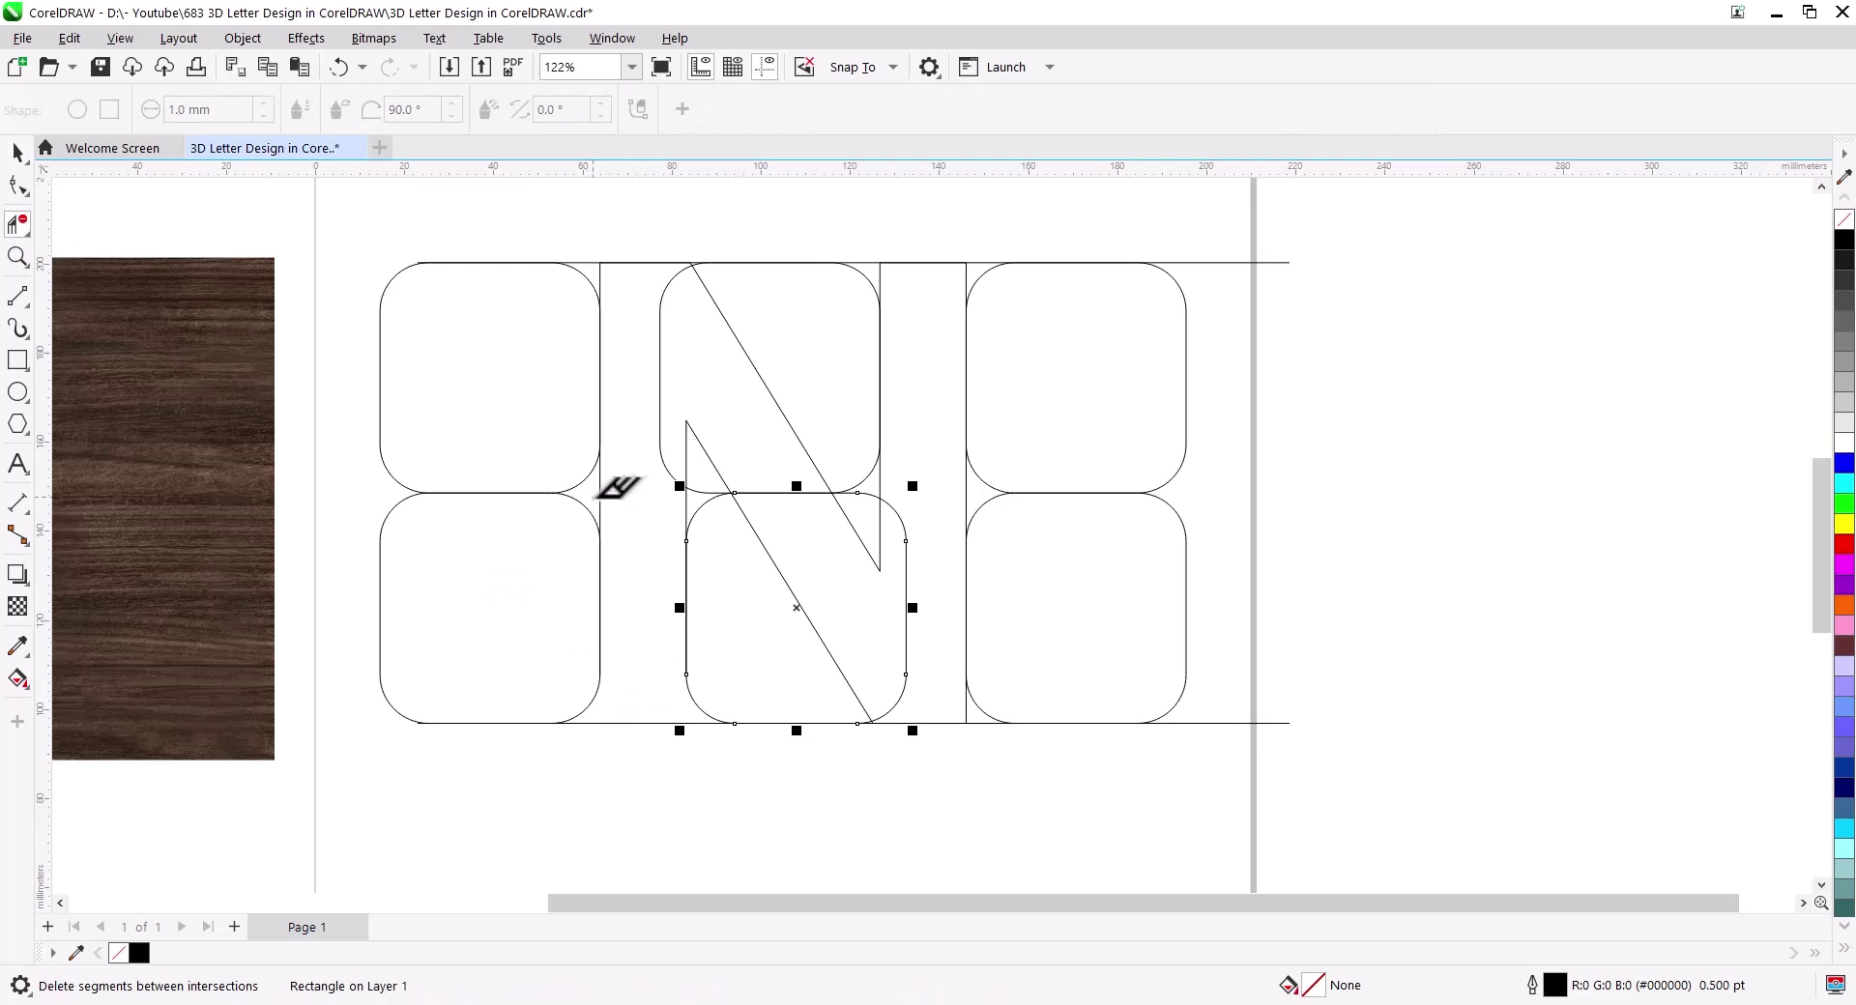
pyautogui.click(660, 372)
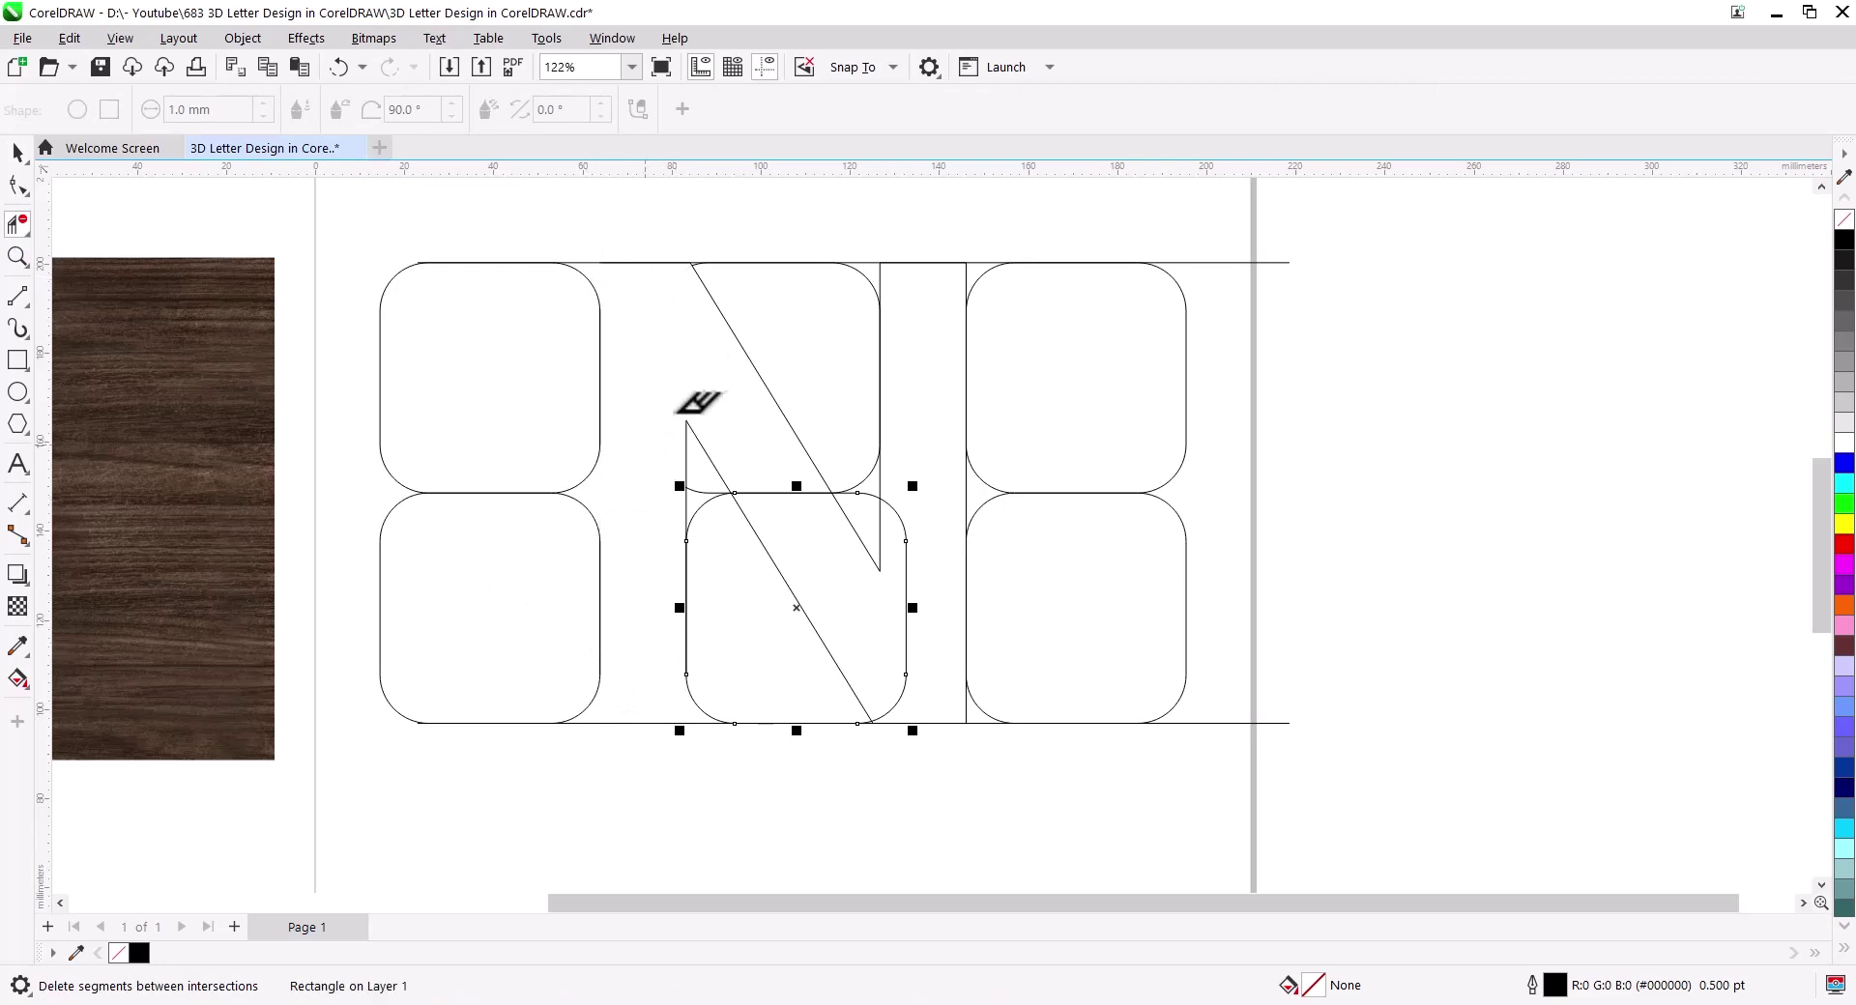
pyautogui.click(791, 493)
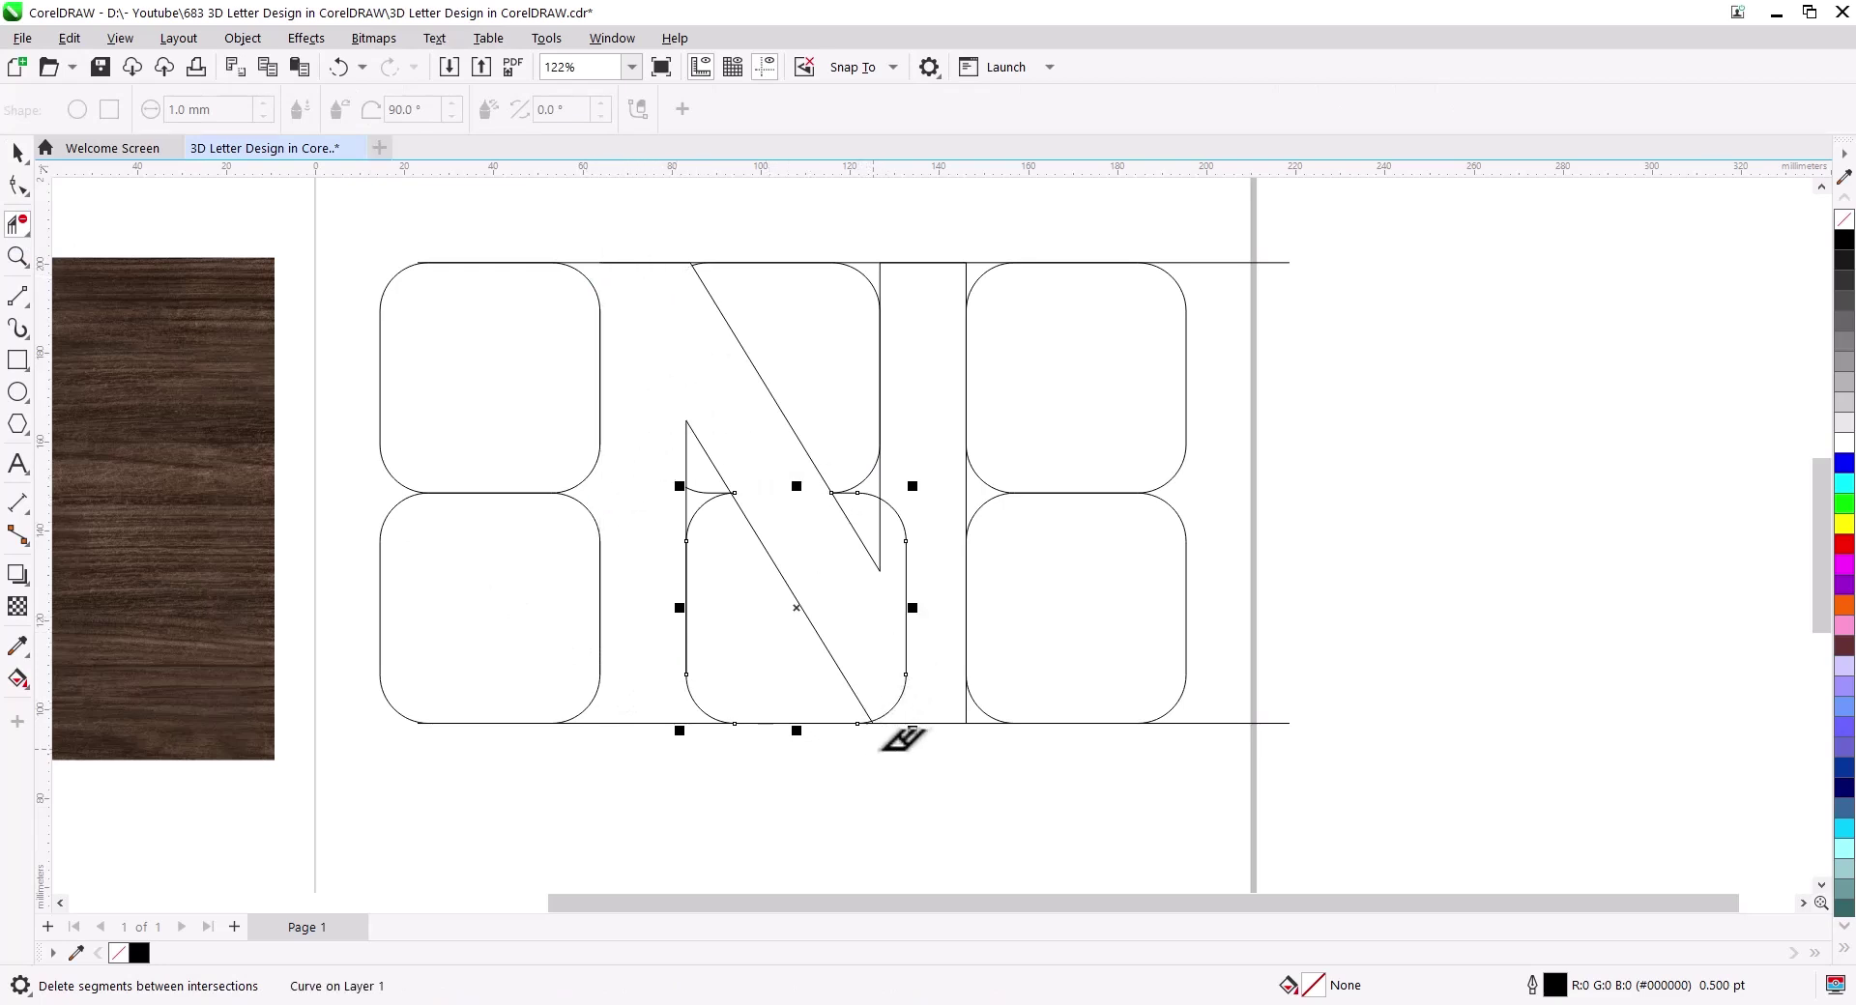
pyautogui.click(907, 658)
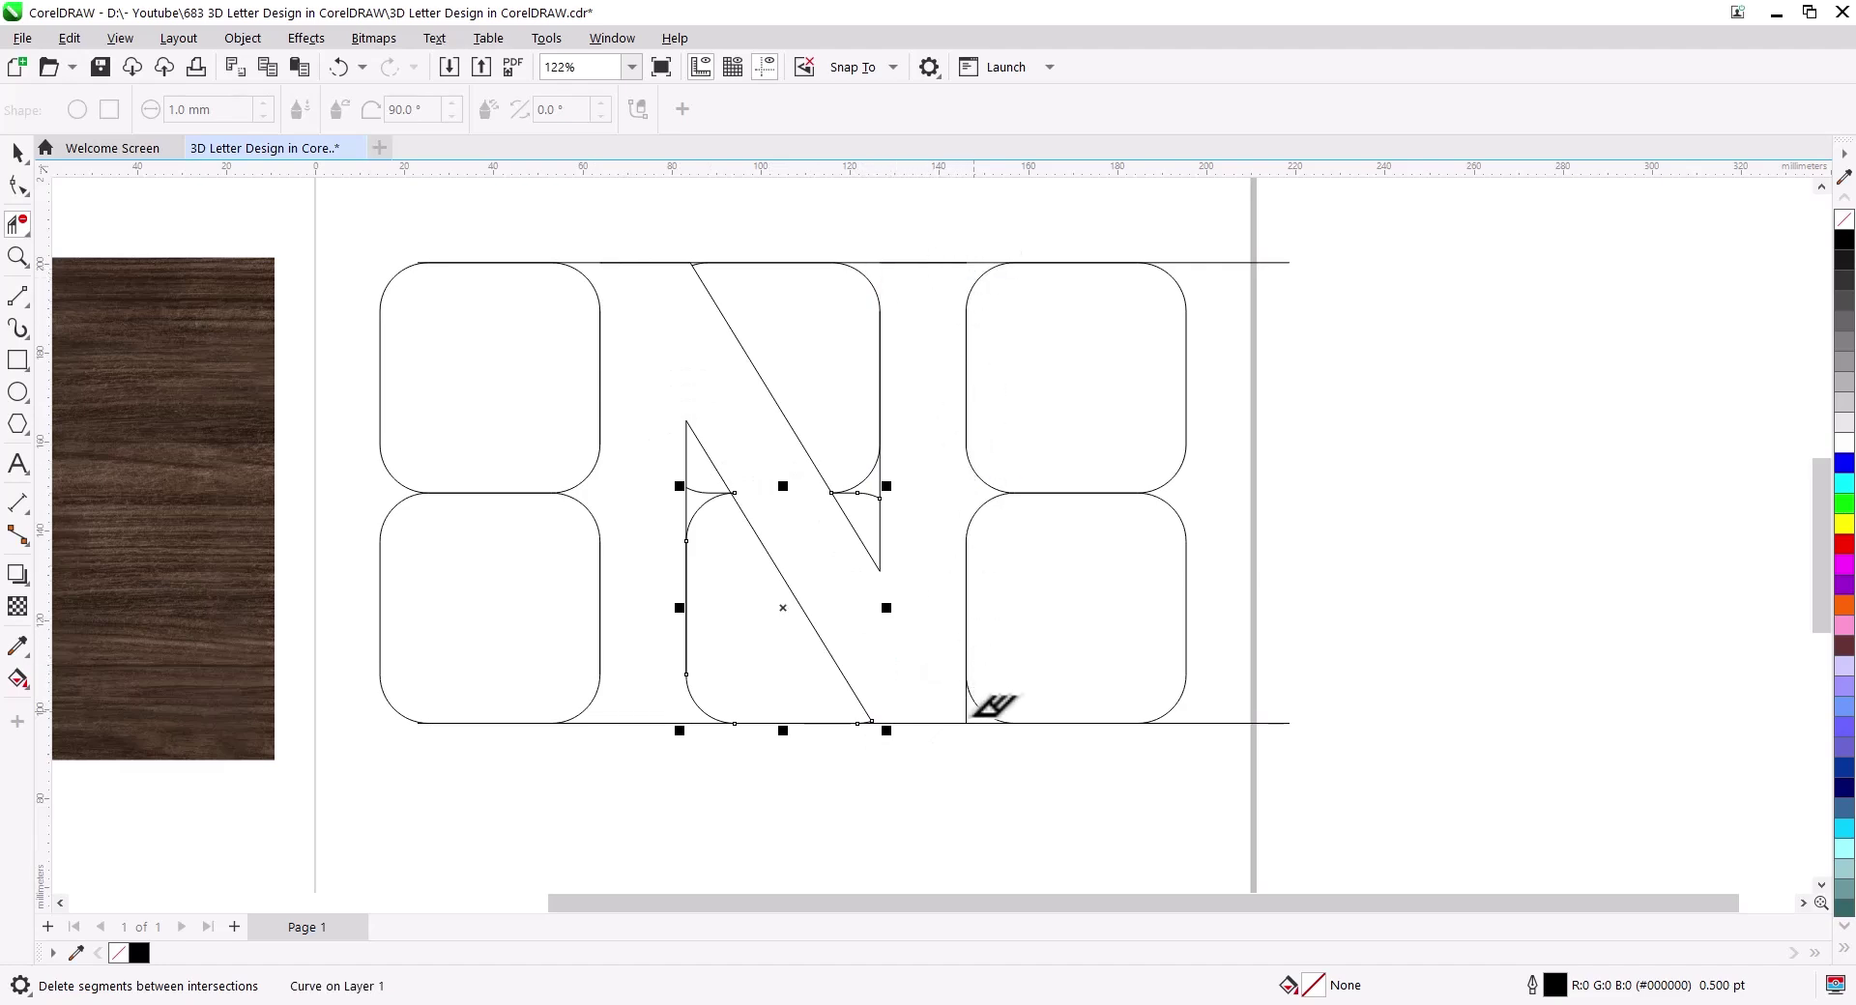
pyautogui.scroll(3, 739, 488)
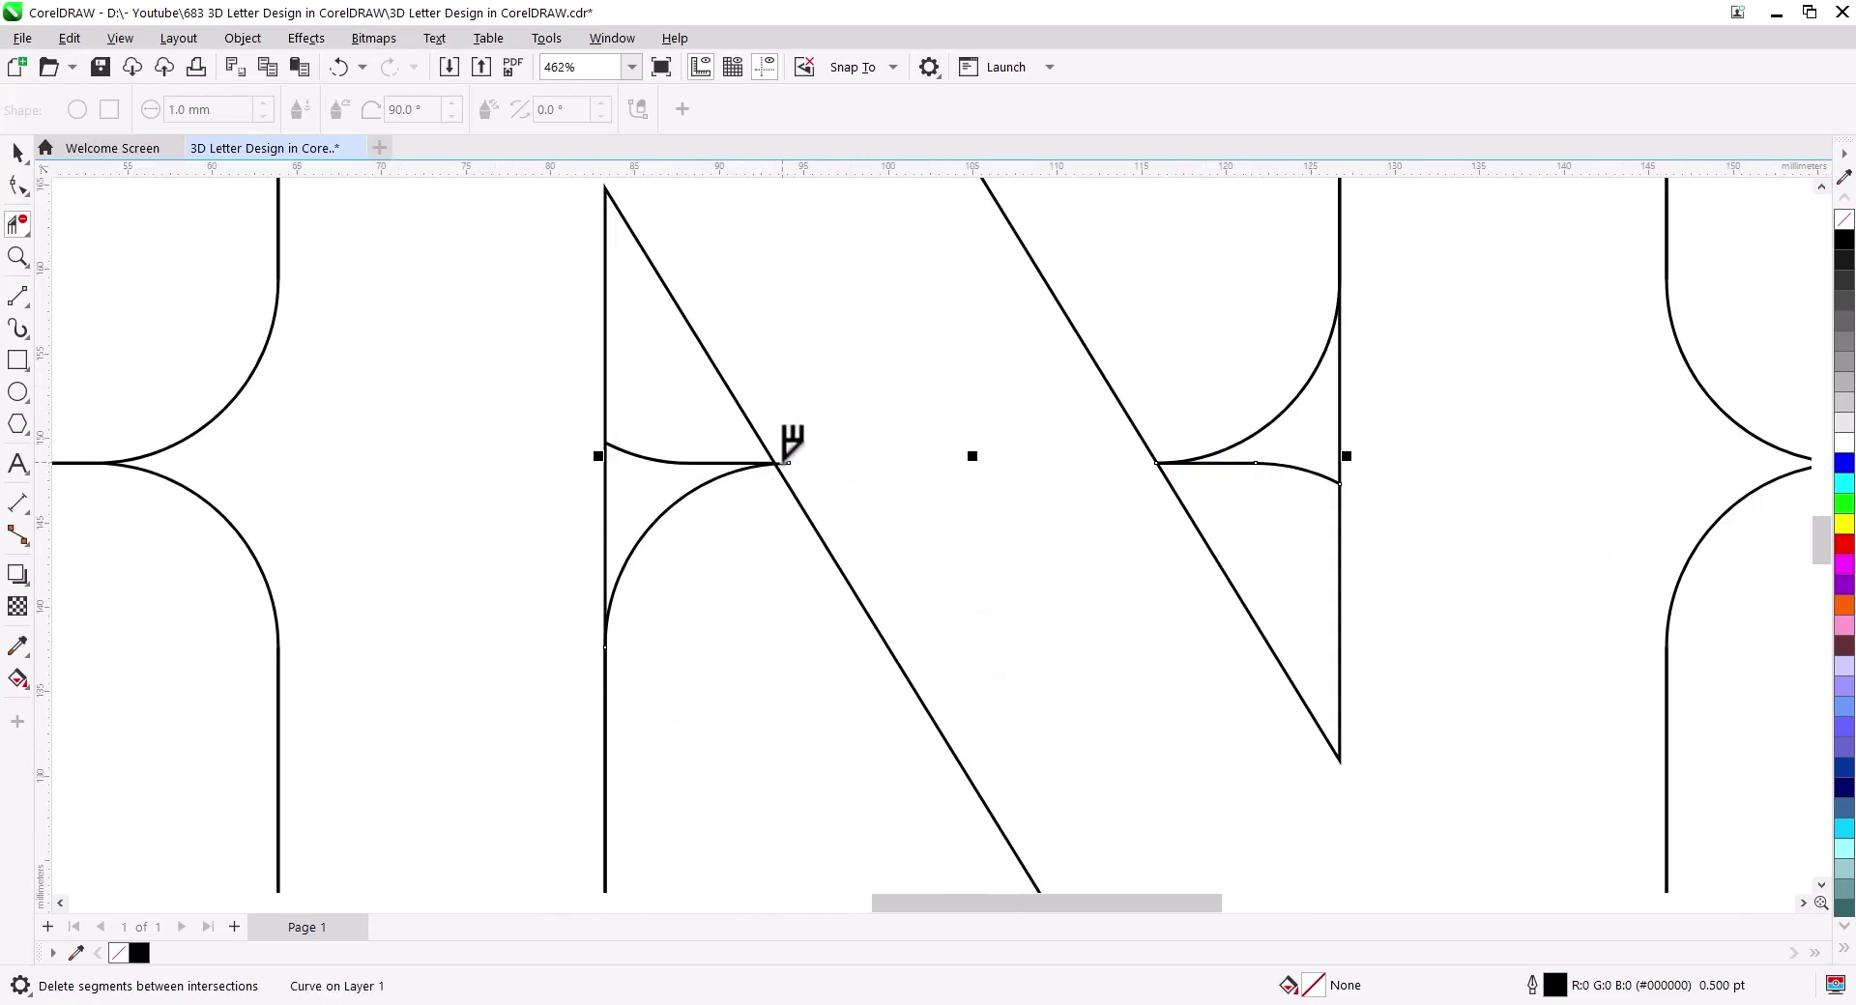
pyautogui.scroll(-2, 897, 509)
pyautogui.scroll(-2, 978, 542)
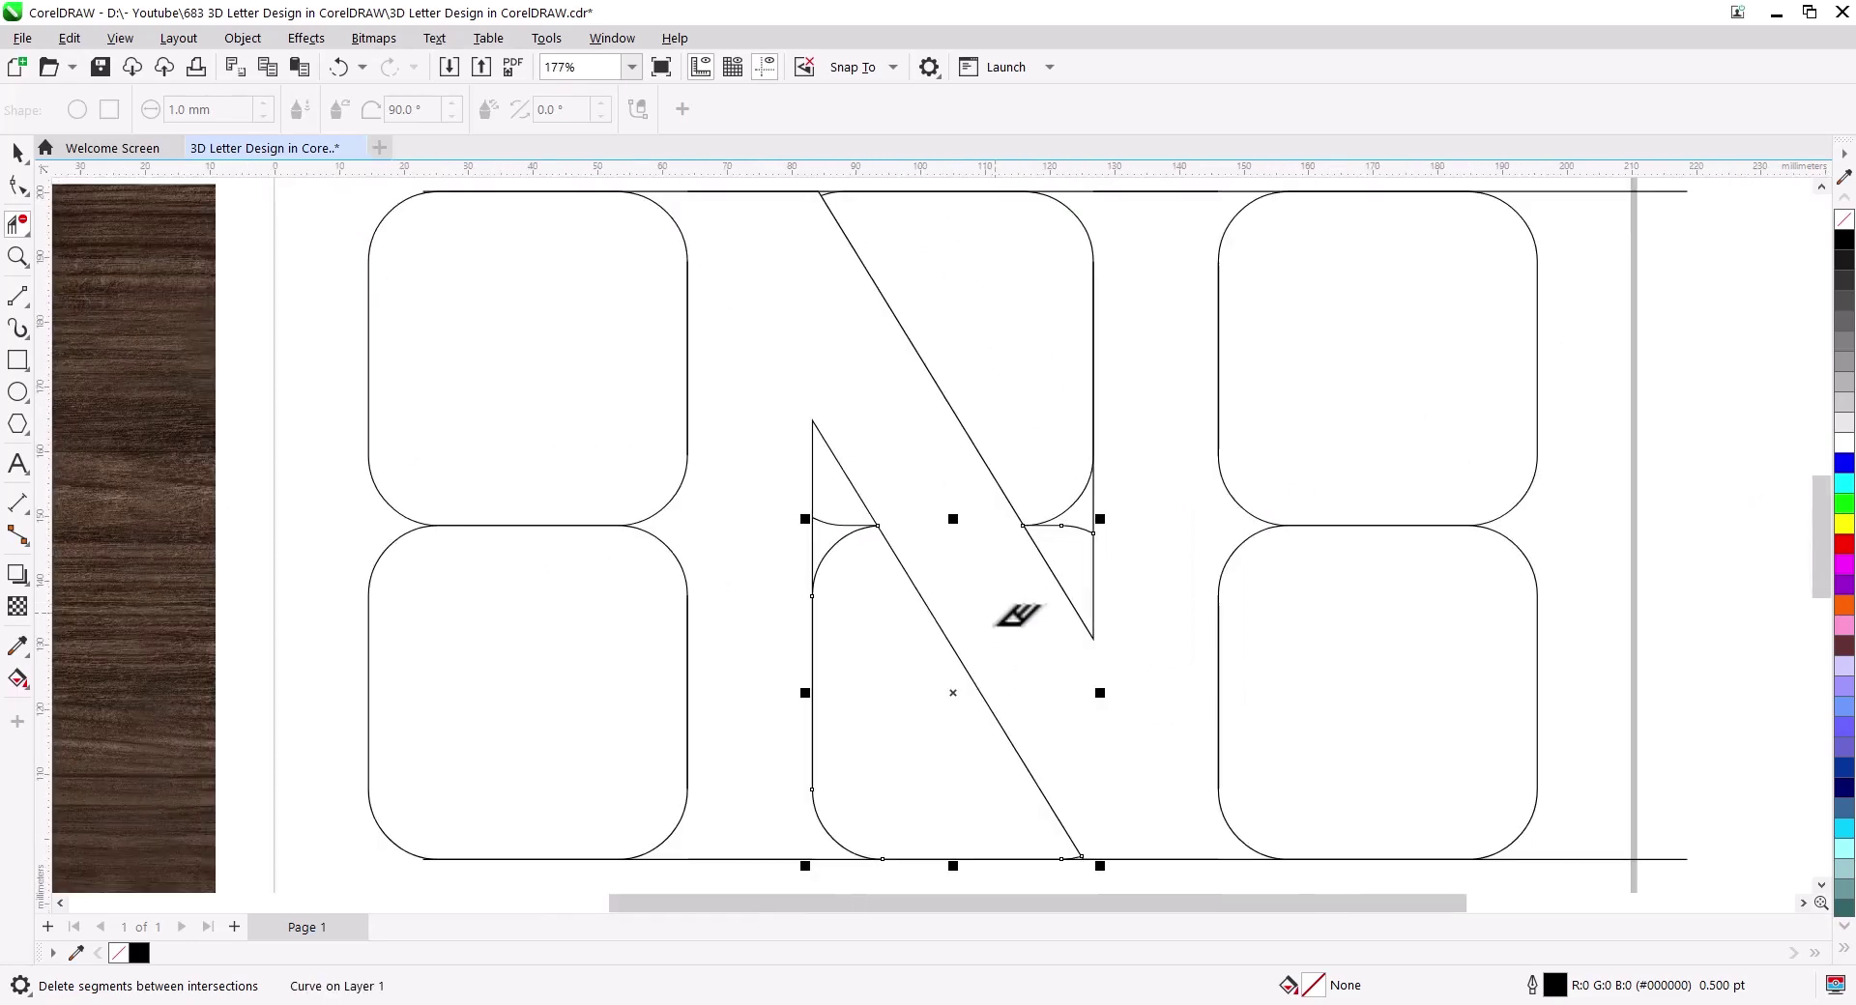
pyautogui.scroll(-2, 1069, 724)
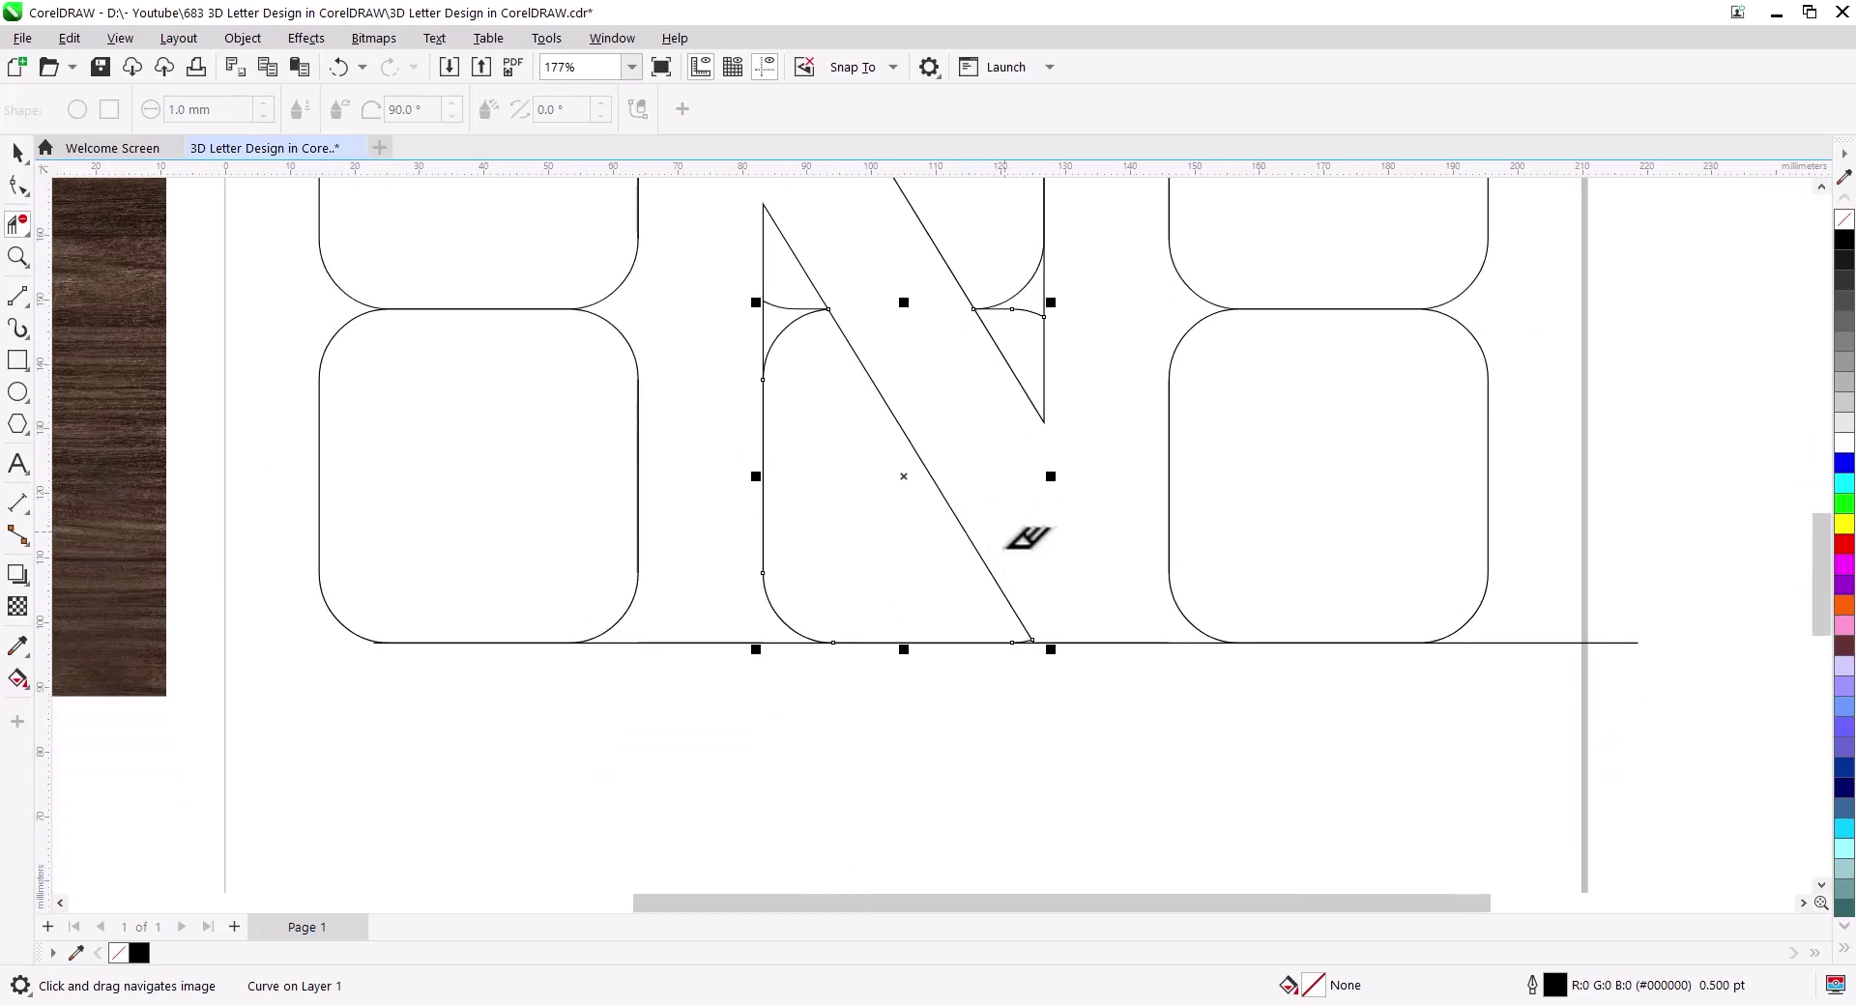
pyautogui.scroll(1, 1038, 622)
pyautogui.scroll(1, 1061, 685)
pyautogui.scroll(-2, 1020, 676)
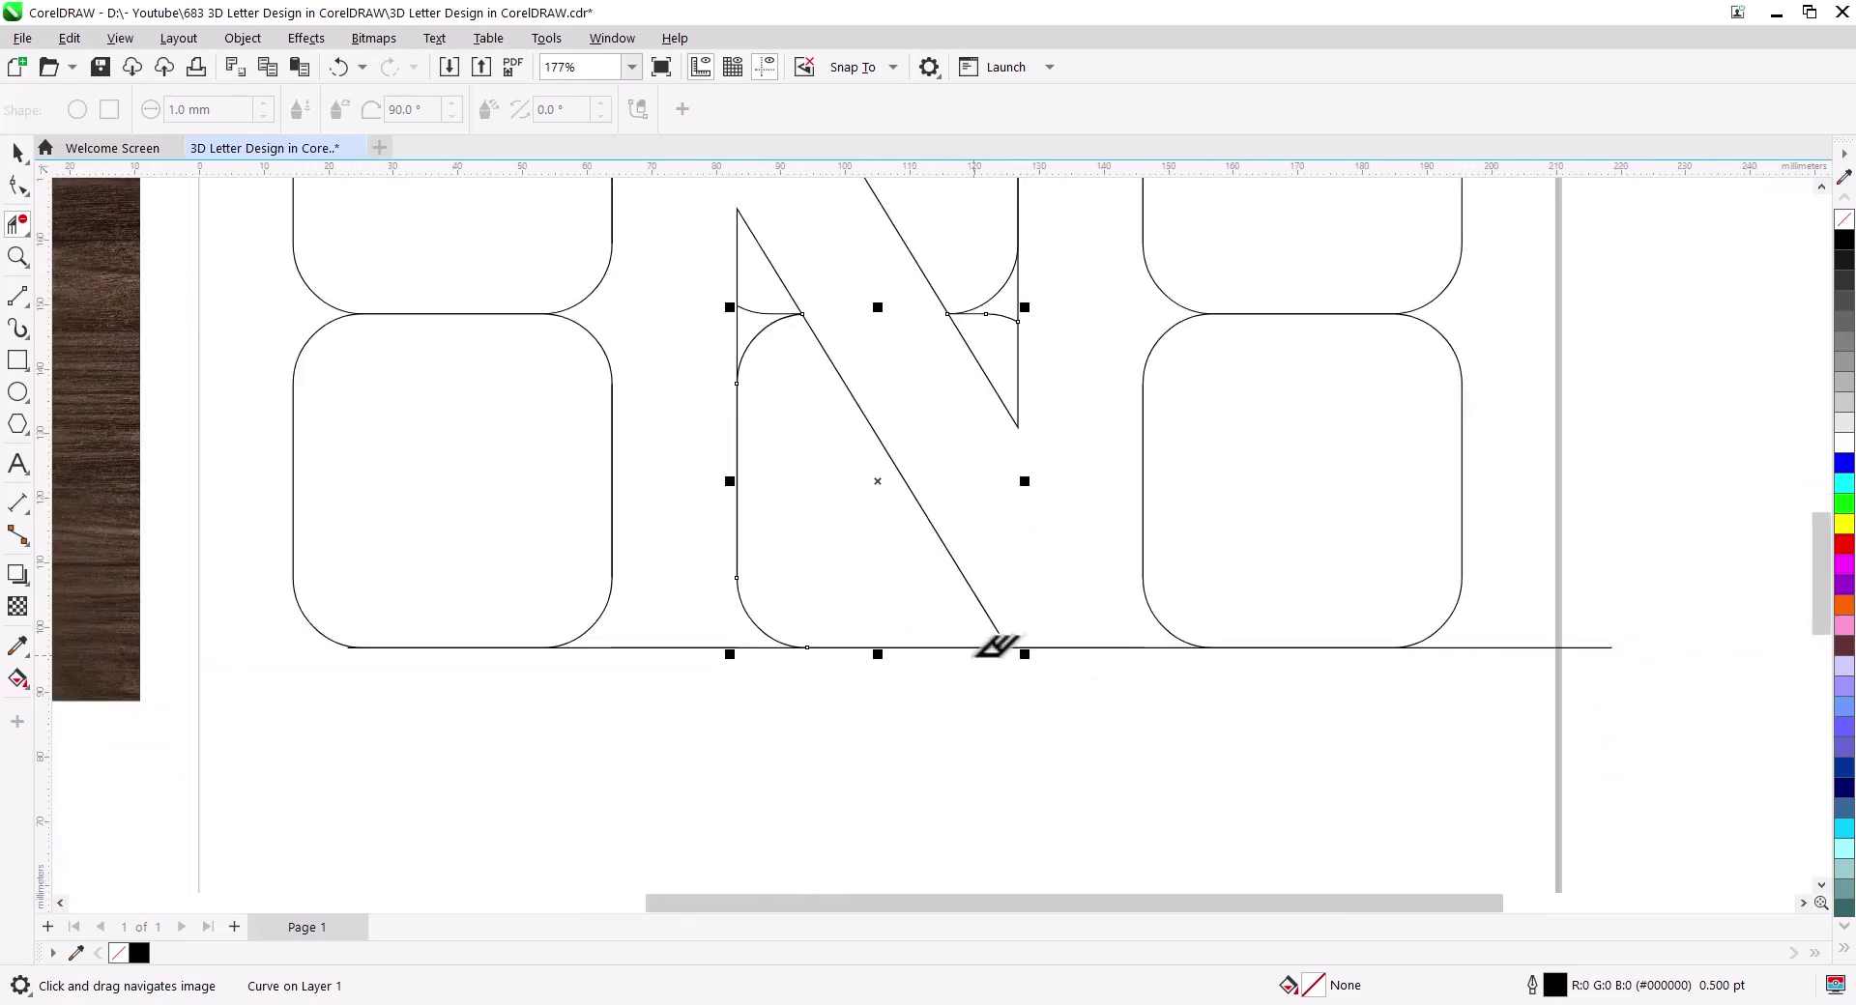
pyautogui.scroll(-3, 994, 641)
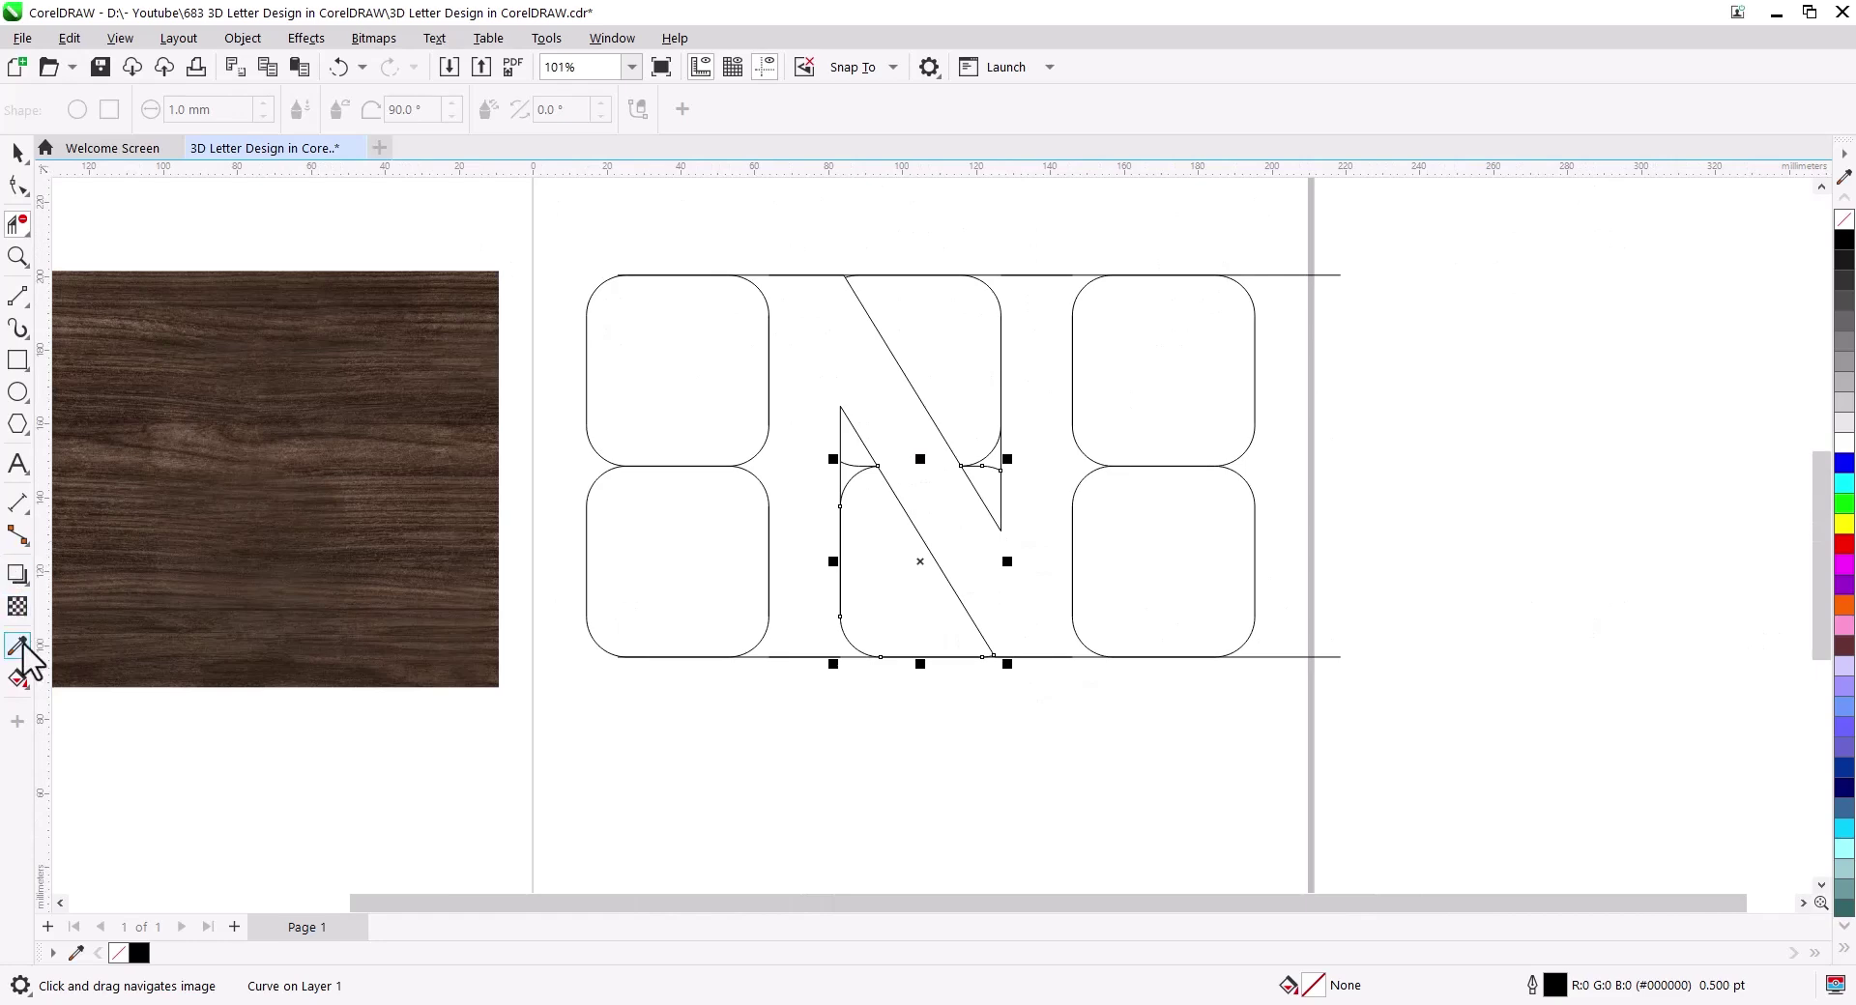
# Step: Smart Fill the enclosed N-shaped region with yellow to create a new N shape
pyautogui.click(26, 688)
pyautogui.click(97, 706)
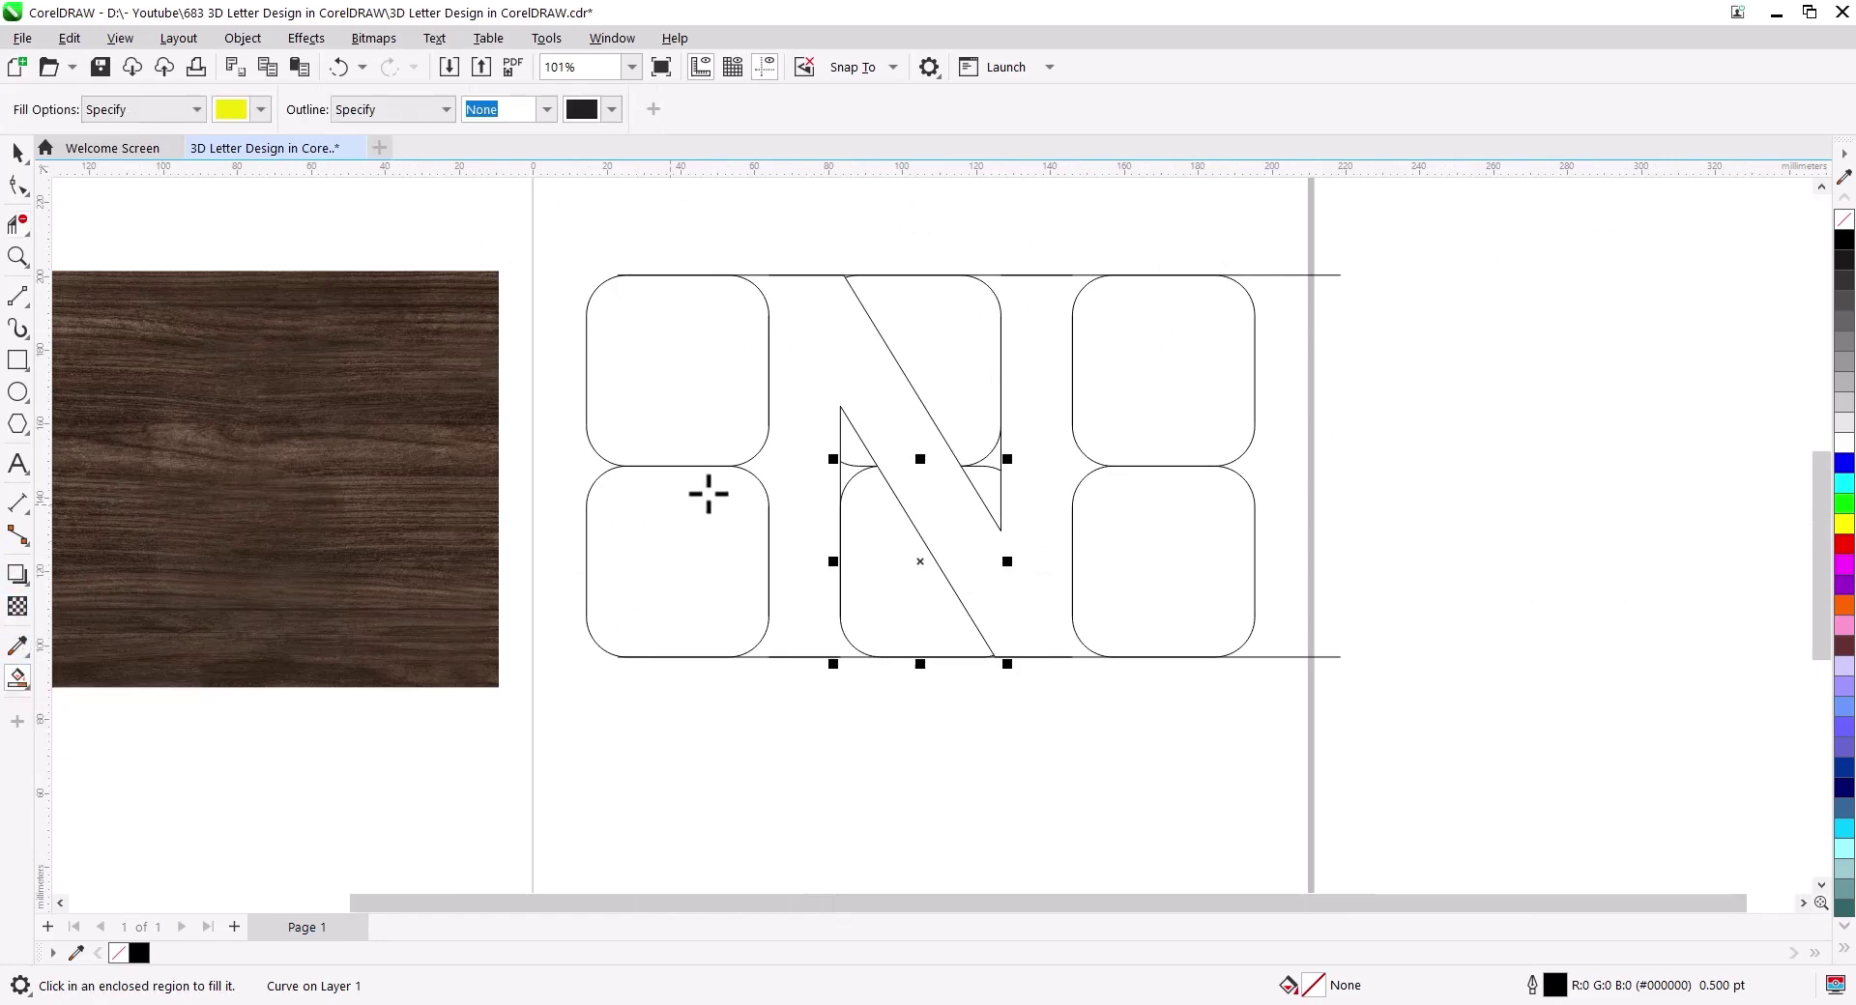
pyautogui.click(791, 481)
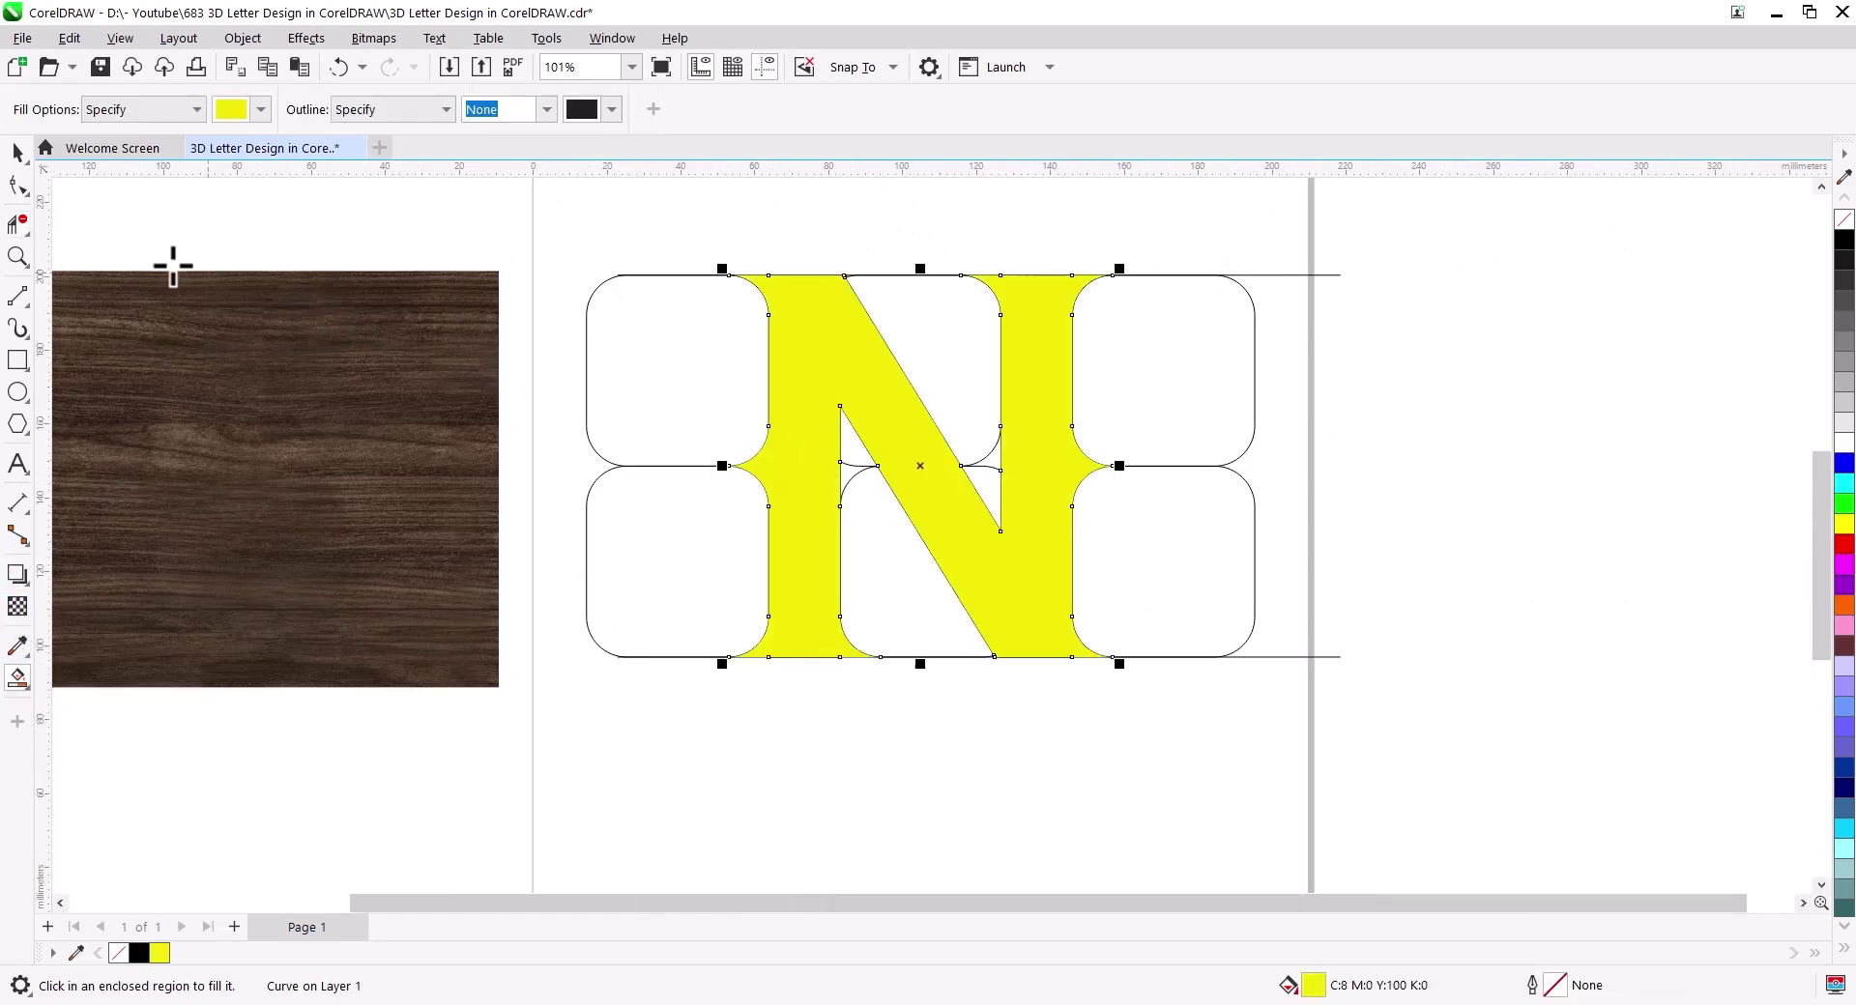
pyautogui.click(18, 153)
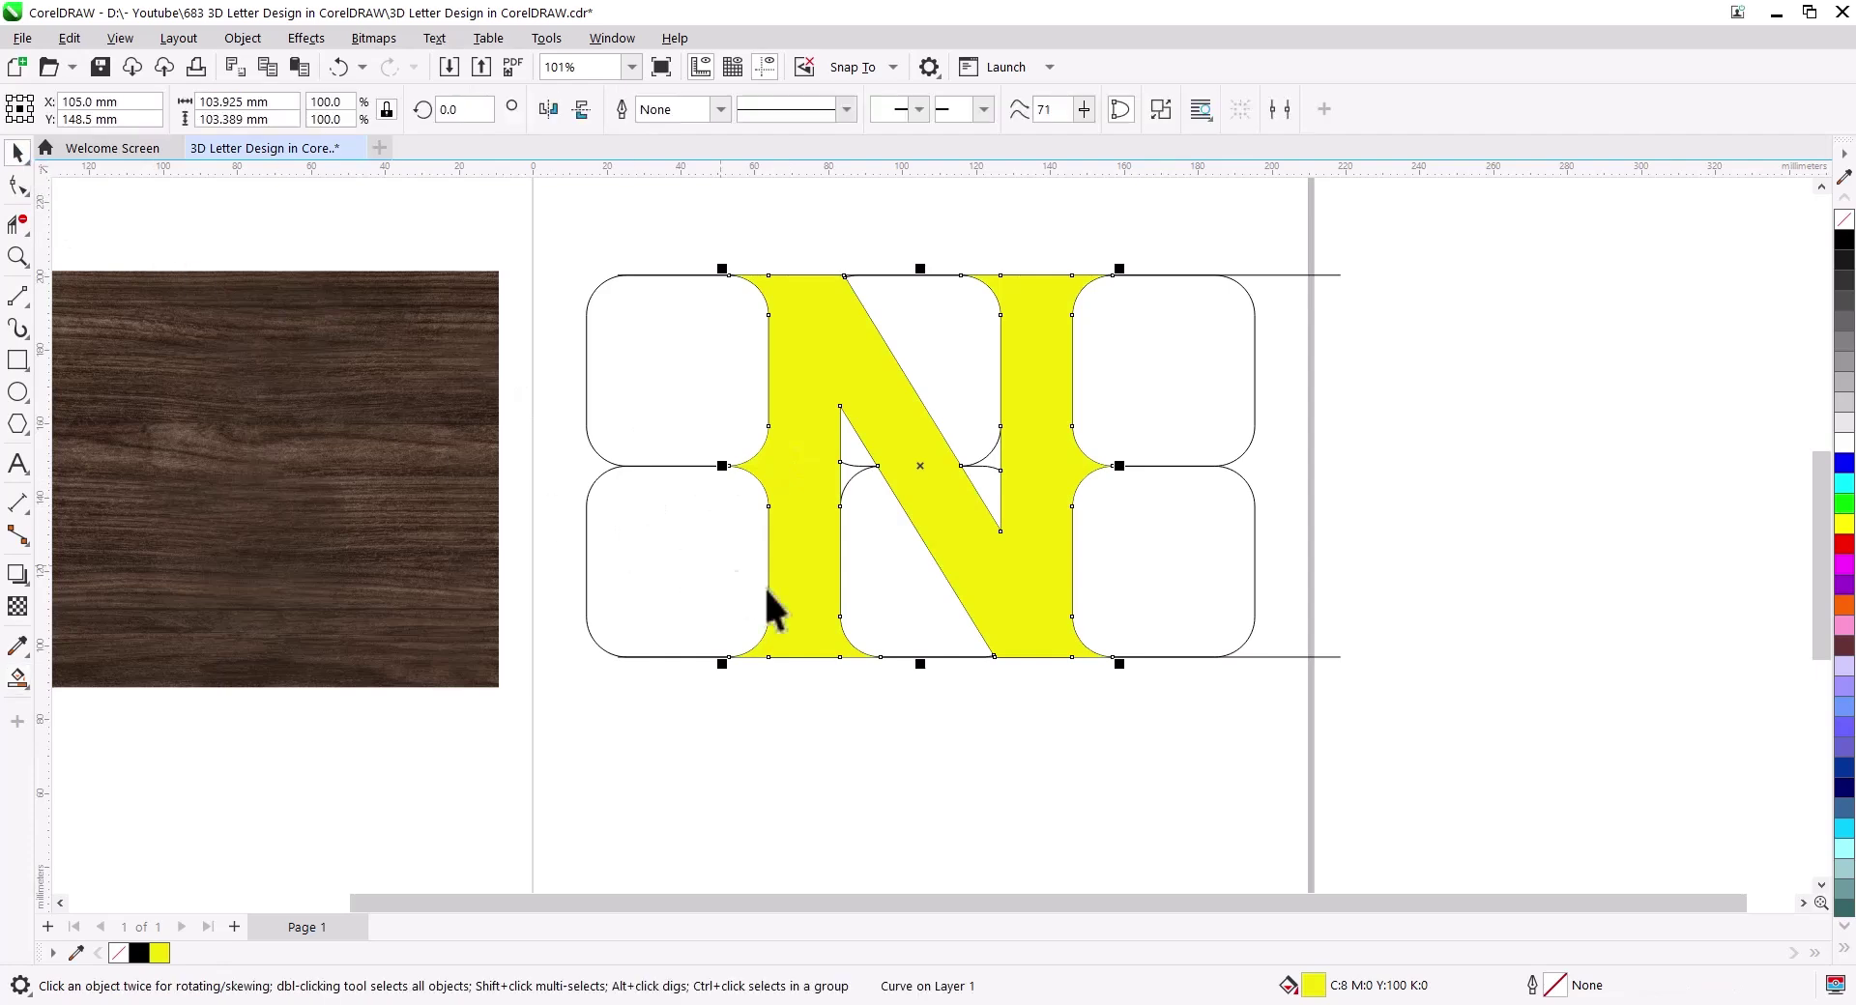
pyautogui.click(930, 731)
pyautogui.scroll(-2, 870, 696)
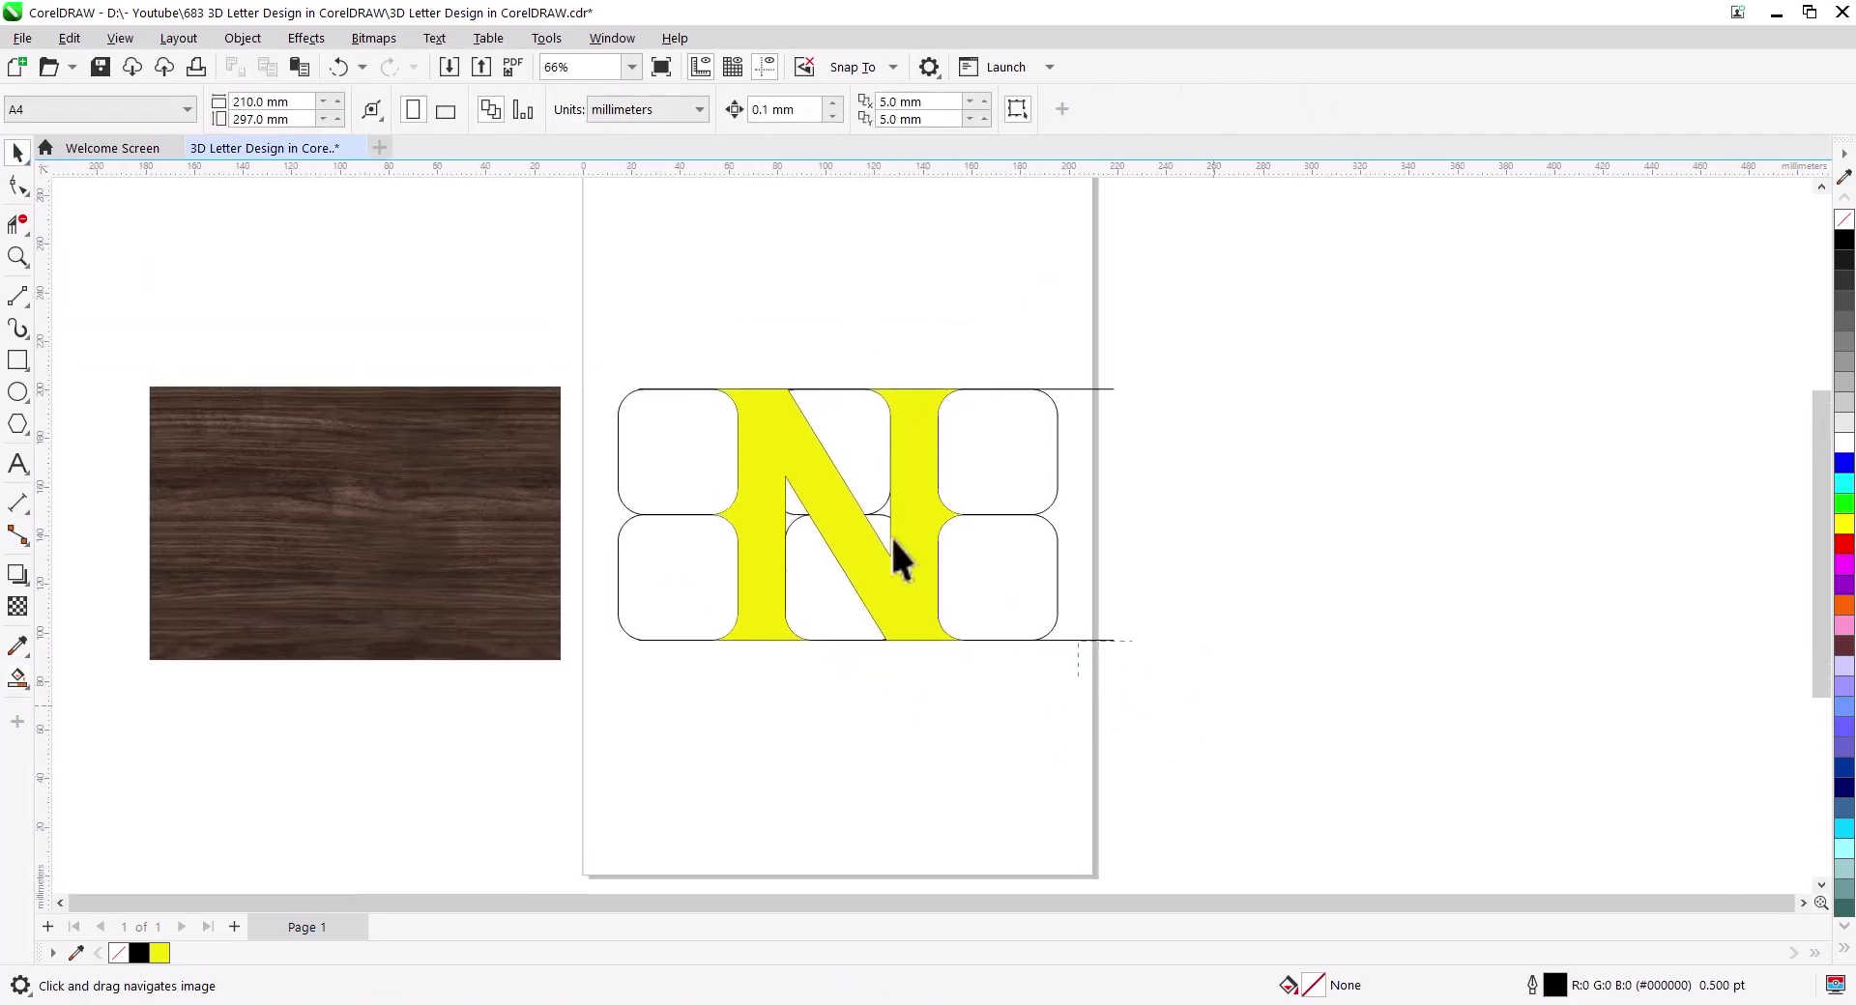
# Step: Keep a copy of all the construction outlines off to the left of the wood image
pyautogui.moveTo(601, 332); pyautogui.dragTo(603, 336)
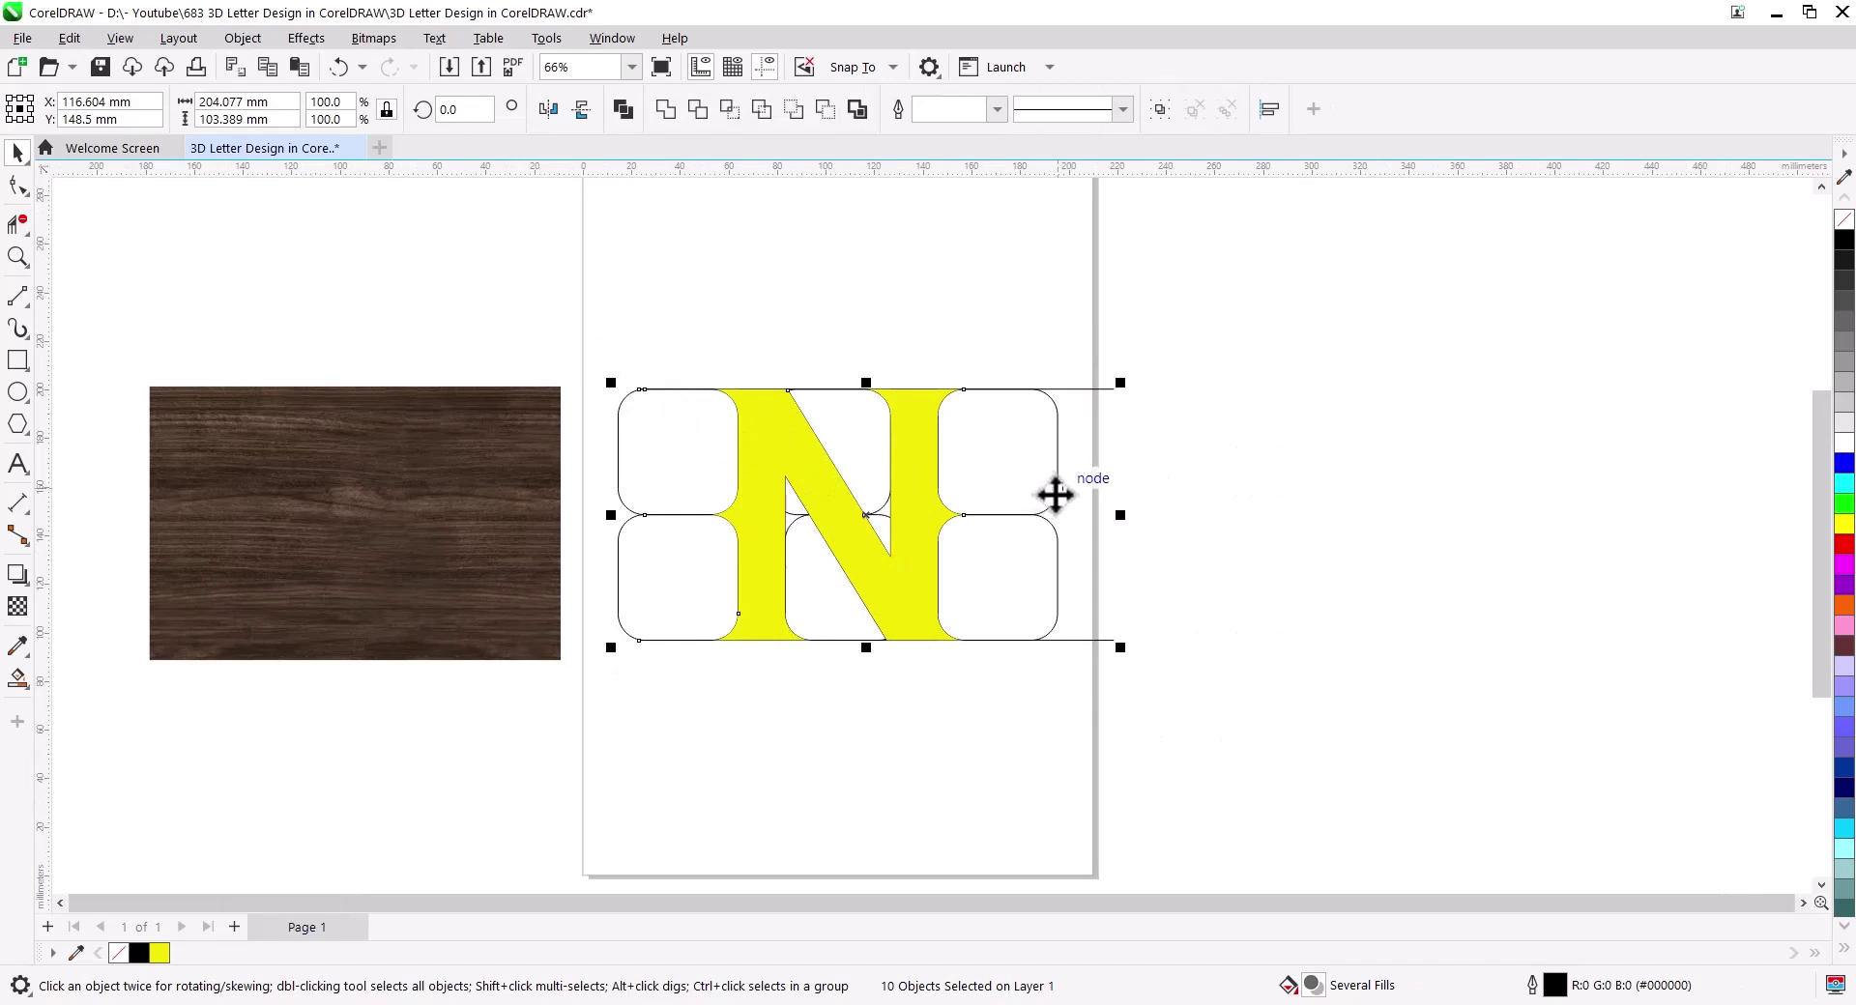
pyautogui.moveTo(1054, 495); pyautogui.dragTo(86, 488)
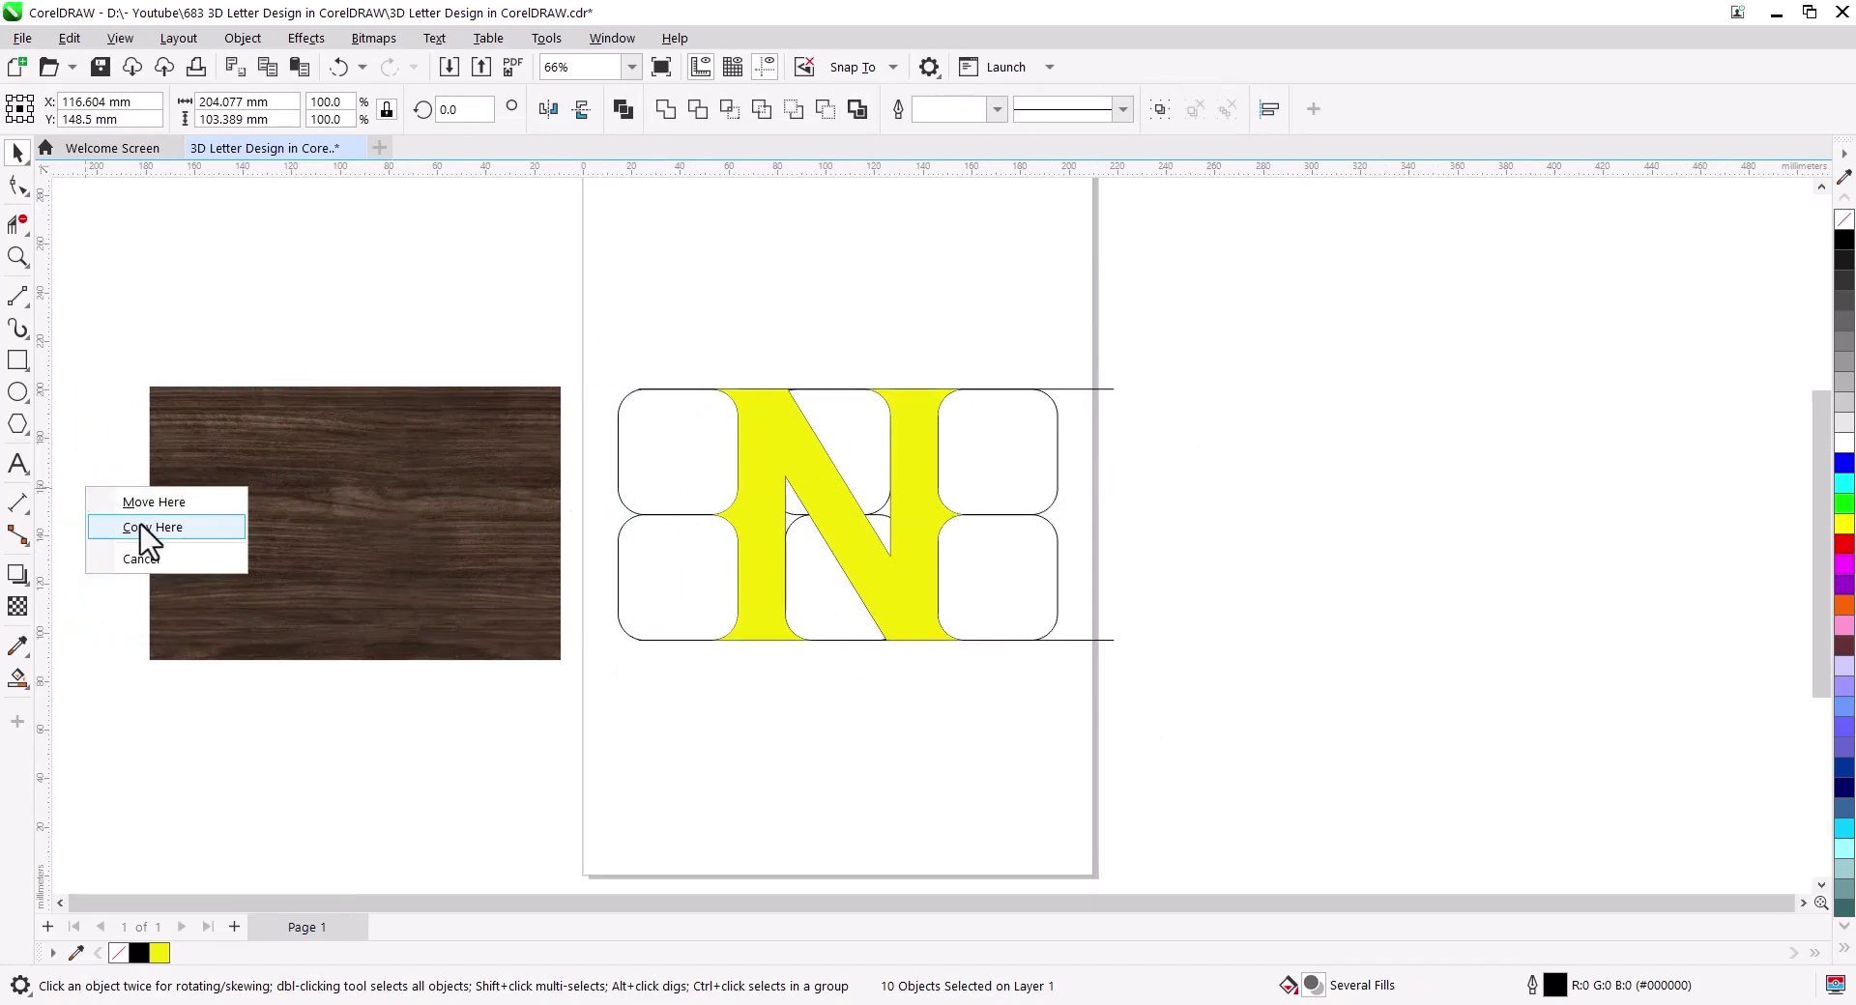
pyautogui.click(141, 527)
pyautogui.click(1223, 698)
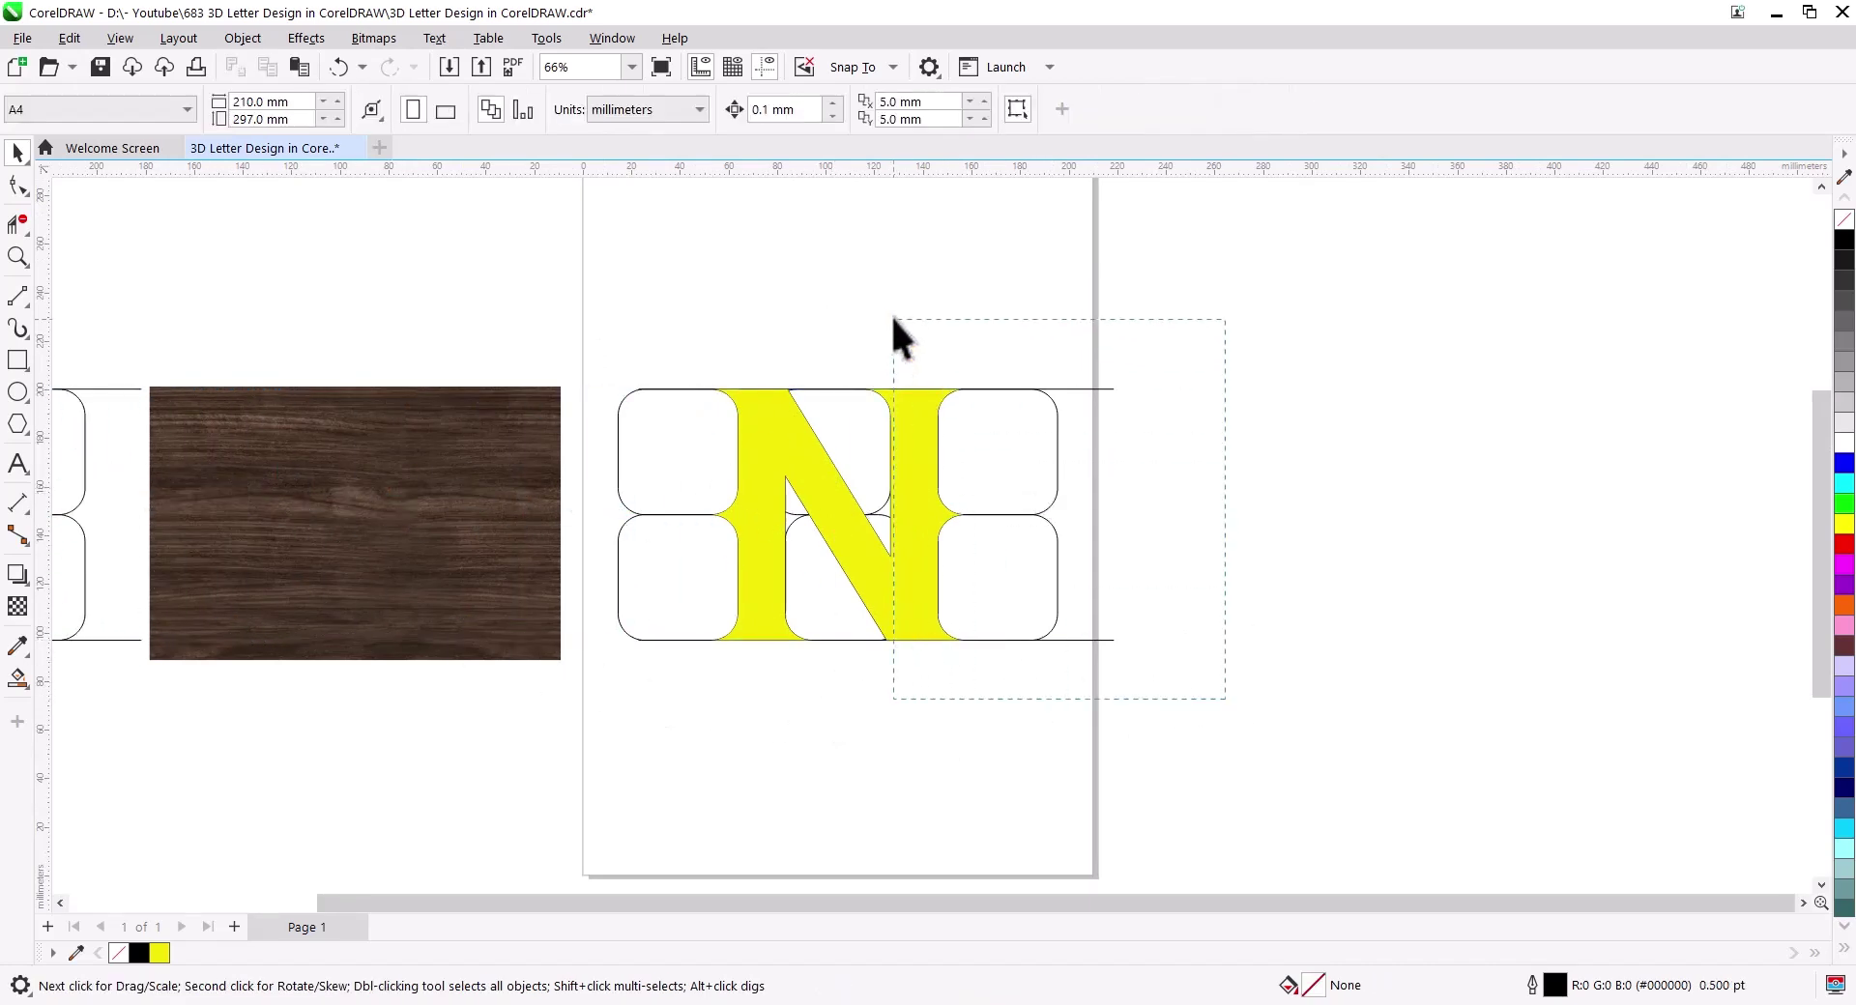
# Step: Delete the right and left pairs of rounded rectangles around the yellow N
pyautogui.moveTo(893, 320); pyautogui.dragTo(893, 320)
pyautogui.press('Delete')
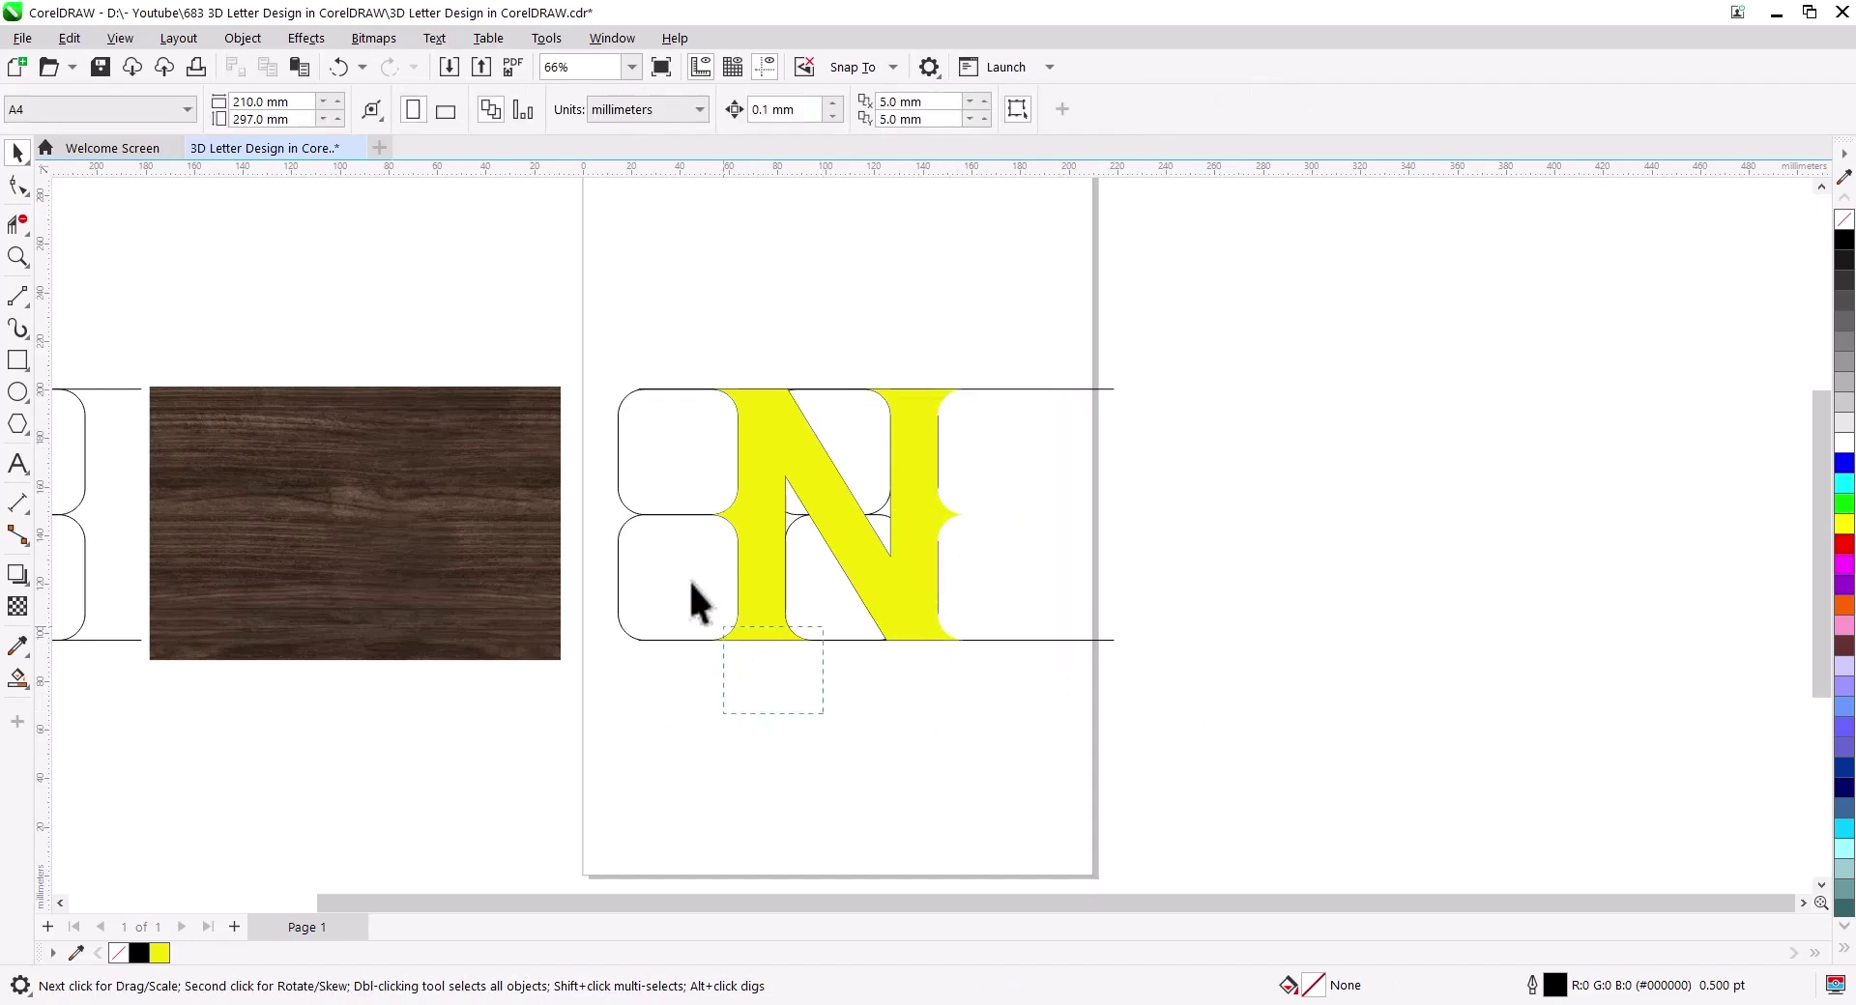
pyautogui.moveTo(536, 315); pyautogui.dragTo(537, 315)
pyautogui.press('Delete')
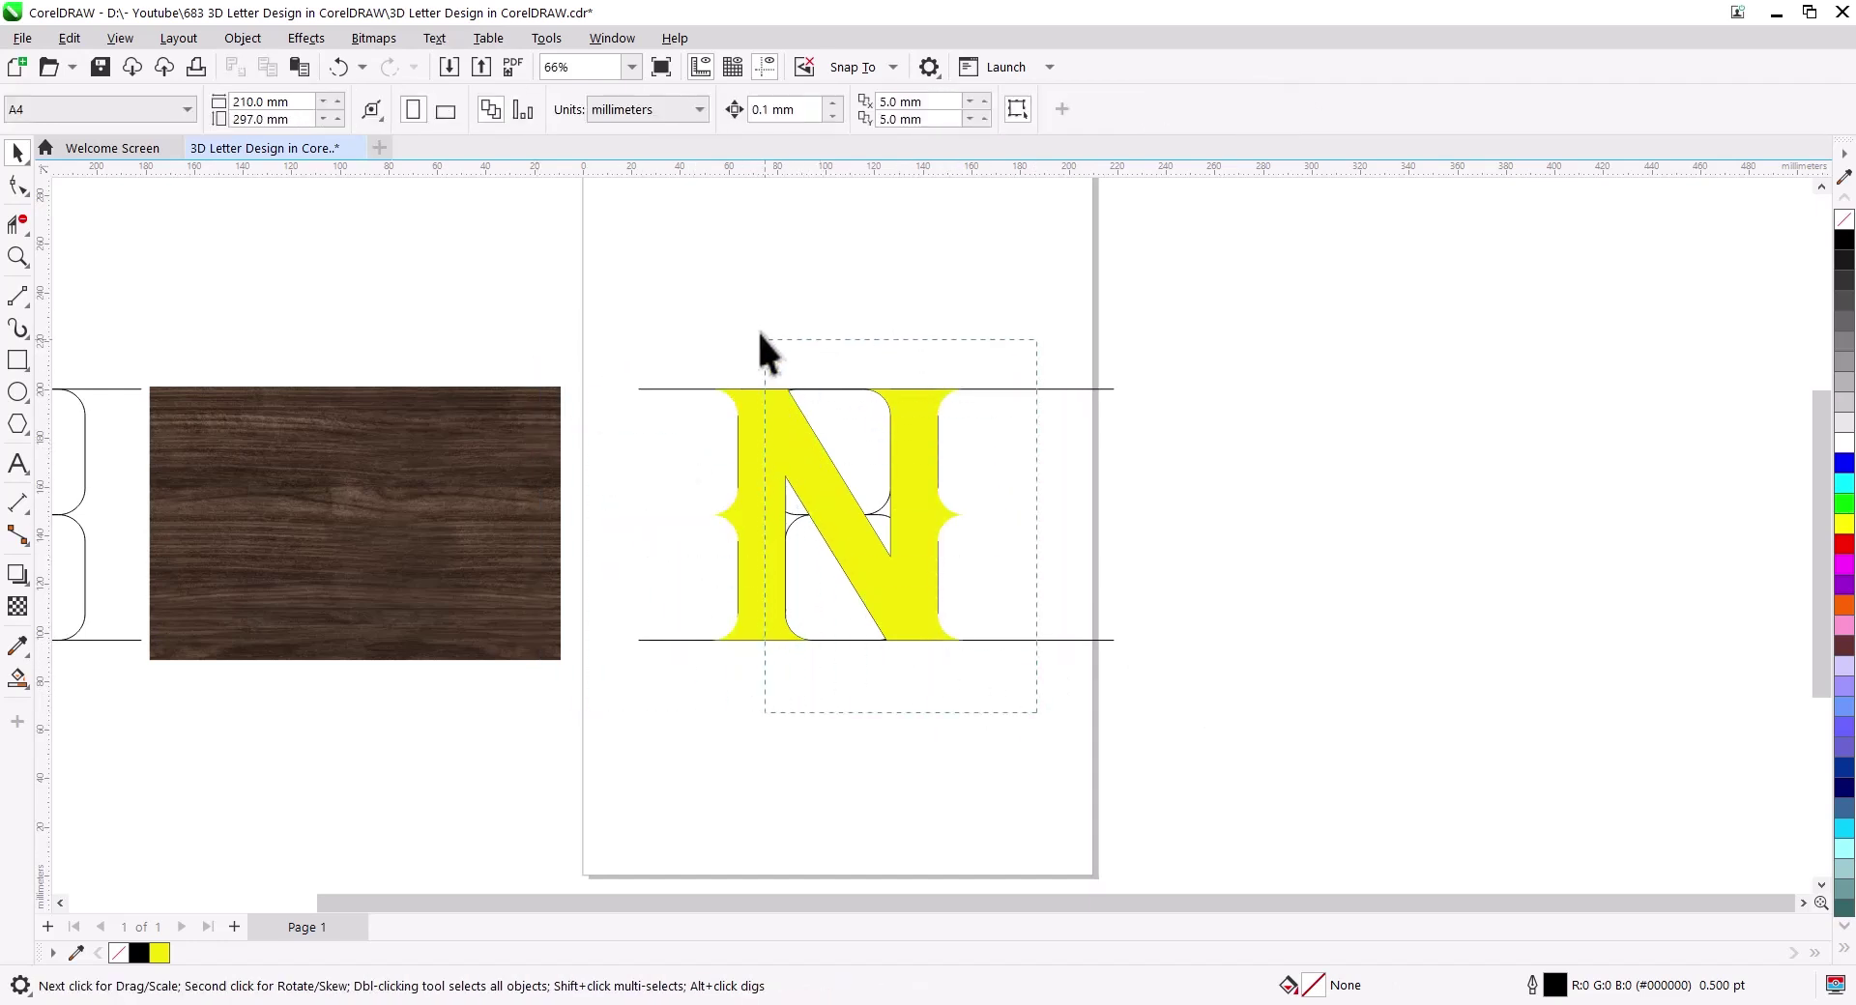
# Step: Delete the inner rounded shapes and leftover lines, then centre the yellow N on the page
pyautogui.moveTo(760, 333); pyautogui.dragTo(760, 333)
pyautogui.press('Delete')
pyautogui.moveTo(760, 537); pyautogui.dragTo(1330, 569)
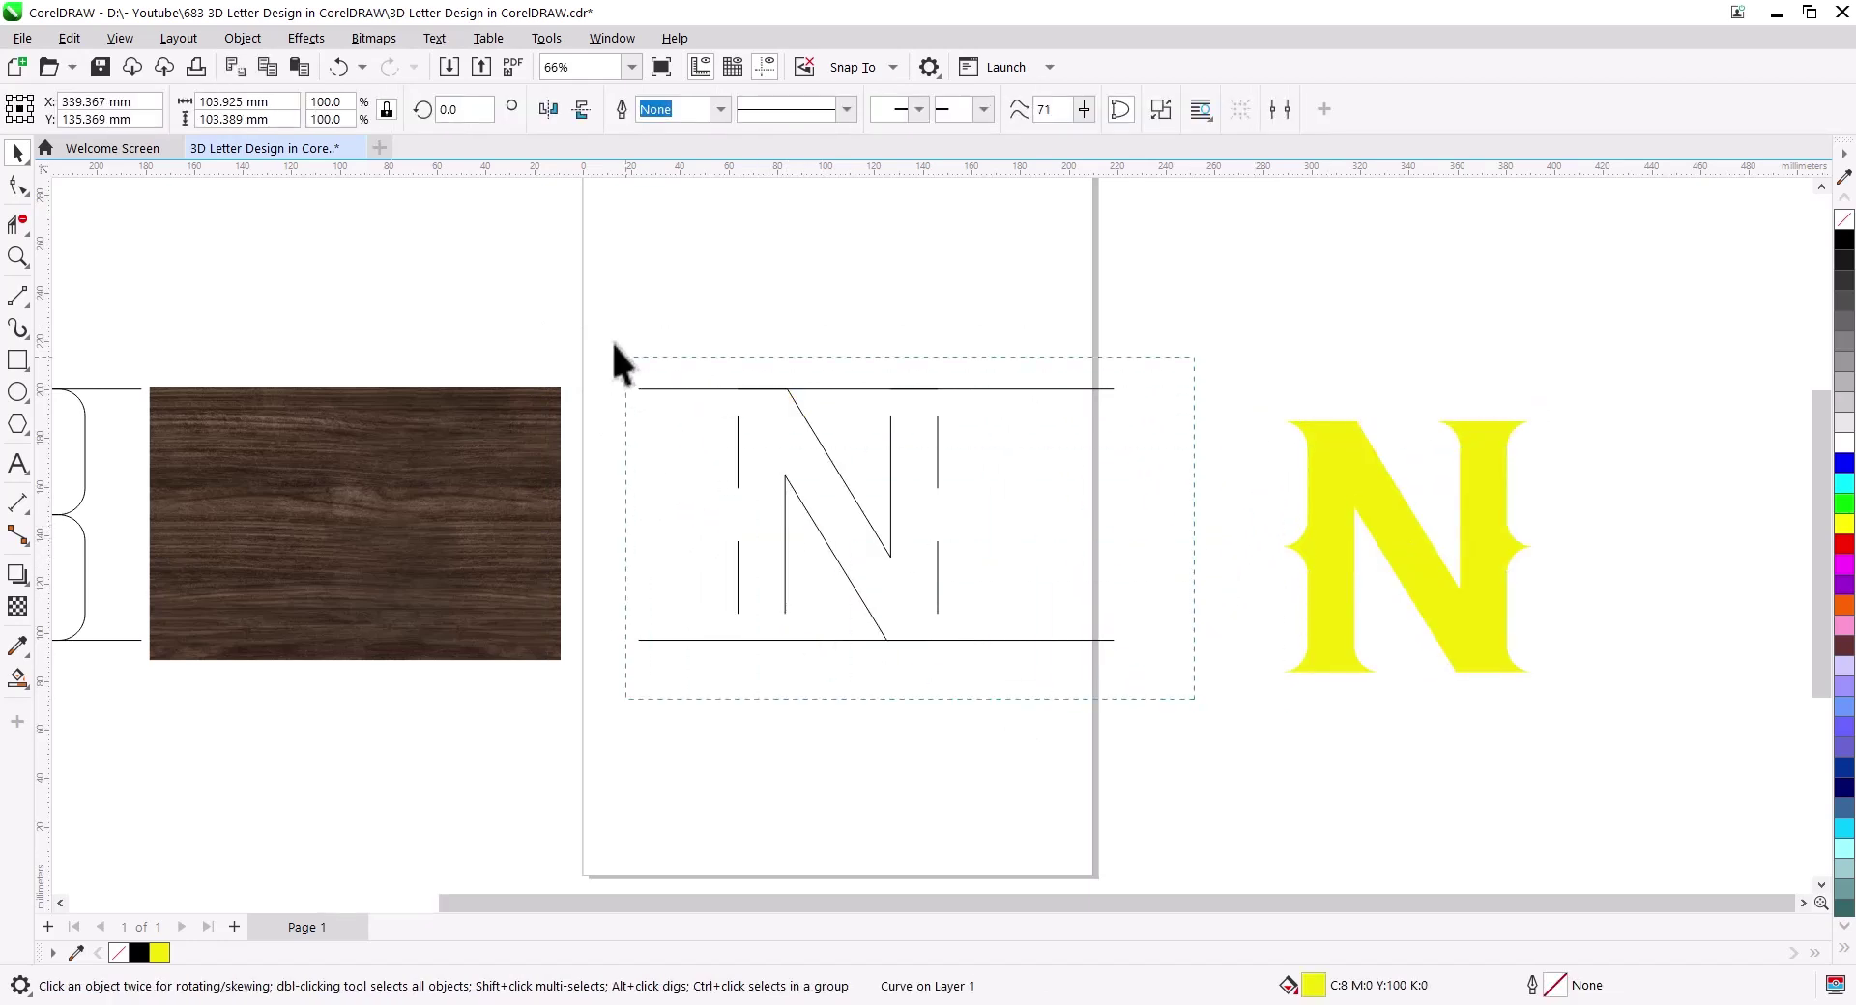
pyautogui.moveTo(615, 346); pyautogui.dragTo(615, 346)
pyautogui.moveTo(768, 487)
pyautogui.mouseDown()
pyautogui.moveTo(959, 550)
pyautogui.moveTo(759, 488)
pyautogui.mouseUp()
pyautogui.moveTo(886, 580); pyautogui.dragTo(904, 585)
pyautogui.press('p')
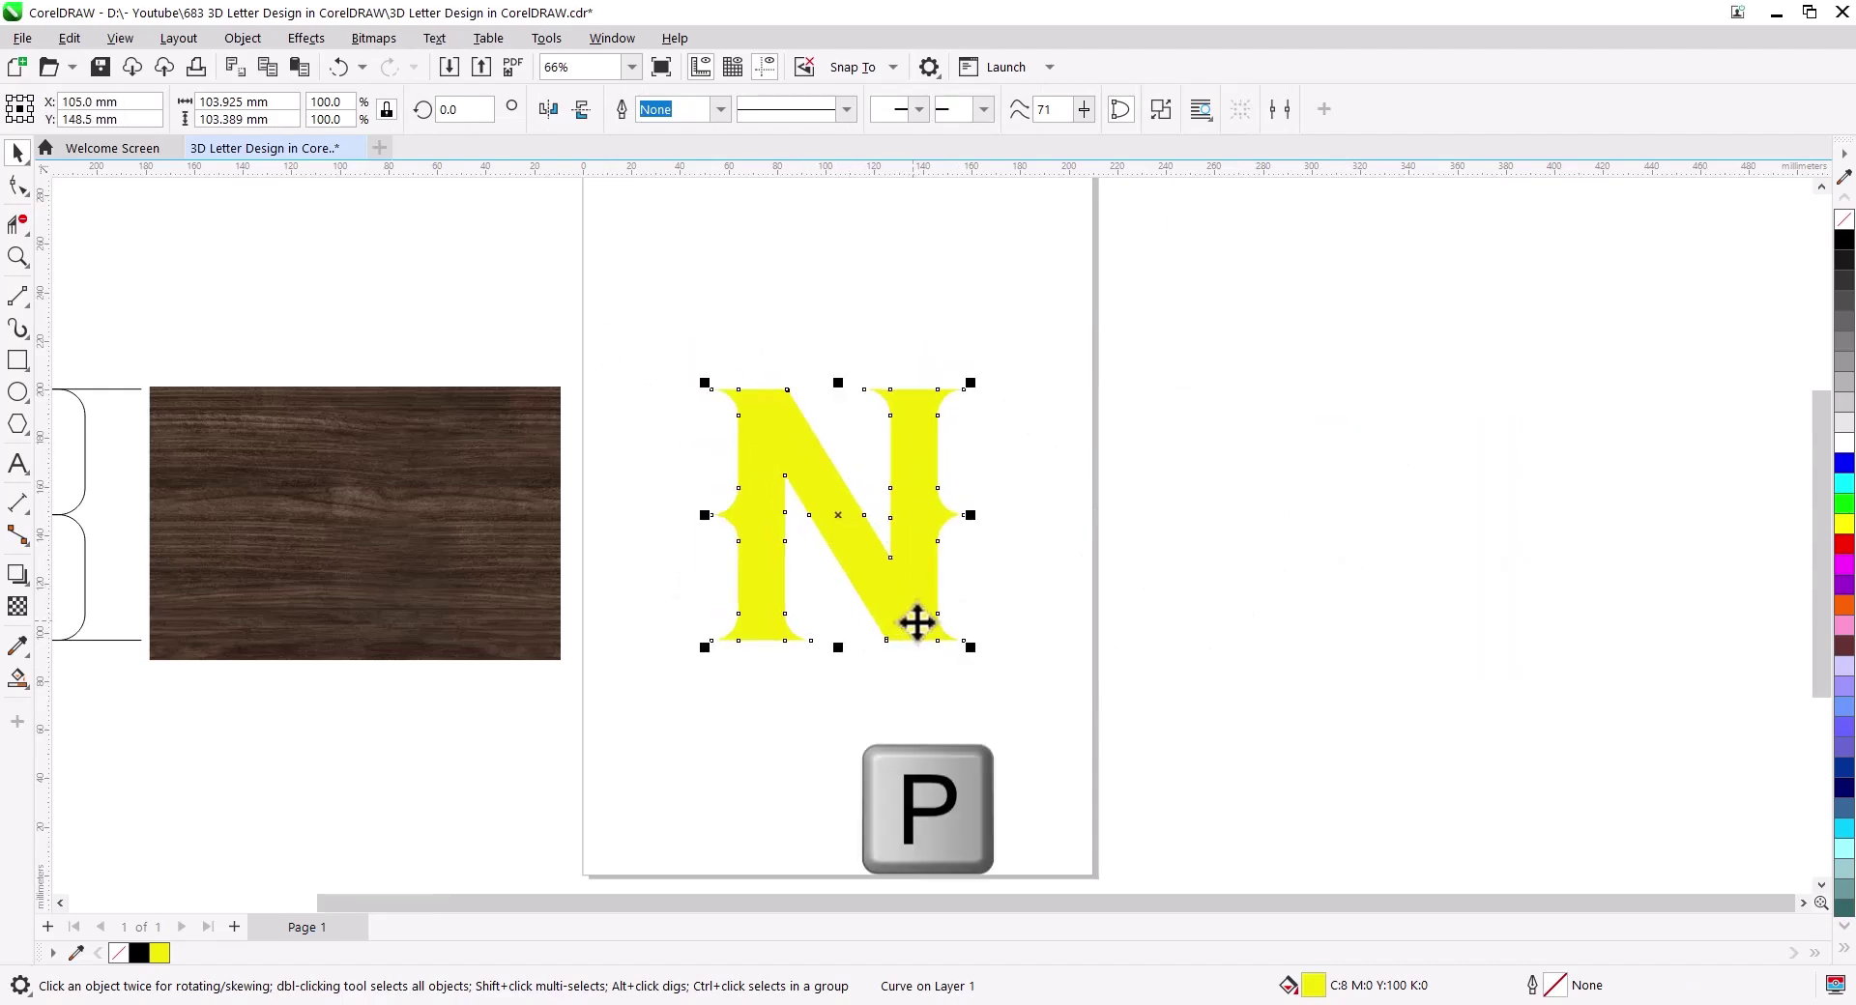
pyautogui.click(1013, 508)
# Step: Zoom in and pan around to inspect the yellow N and its upper serifs
pyautogui.scroll(3, 957, 406)
pyautogui.scroll(3, 960, 425)
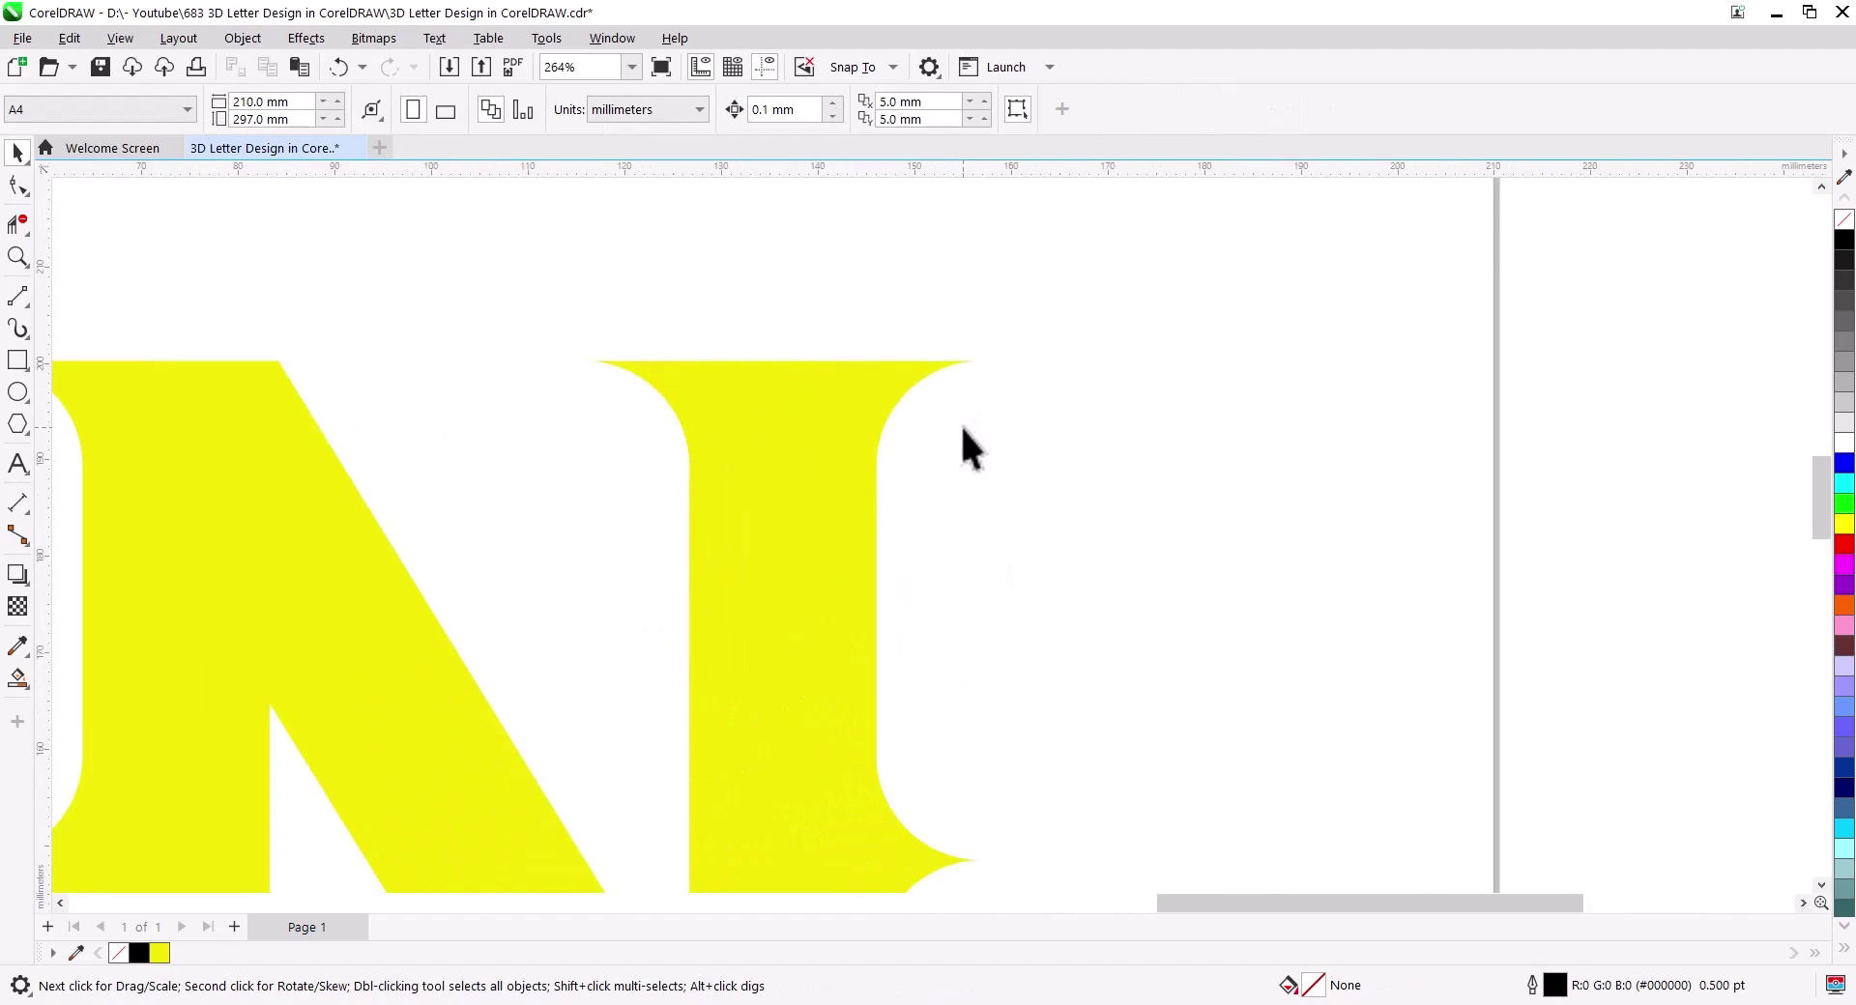
pyautogui.moveTo(960, 442); pyautogui.dragTo(1102, 386)
pyautogui.moveTo(969, 518); pyautogui.dragTo(1040, 382)
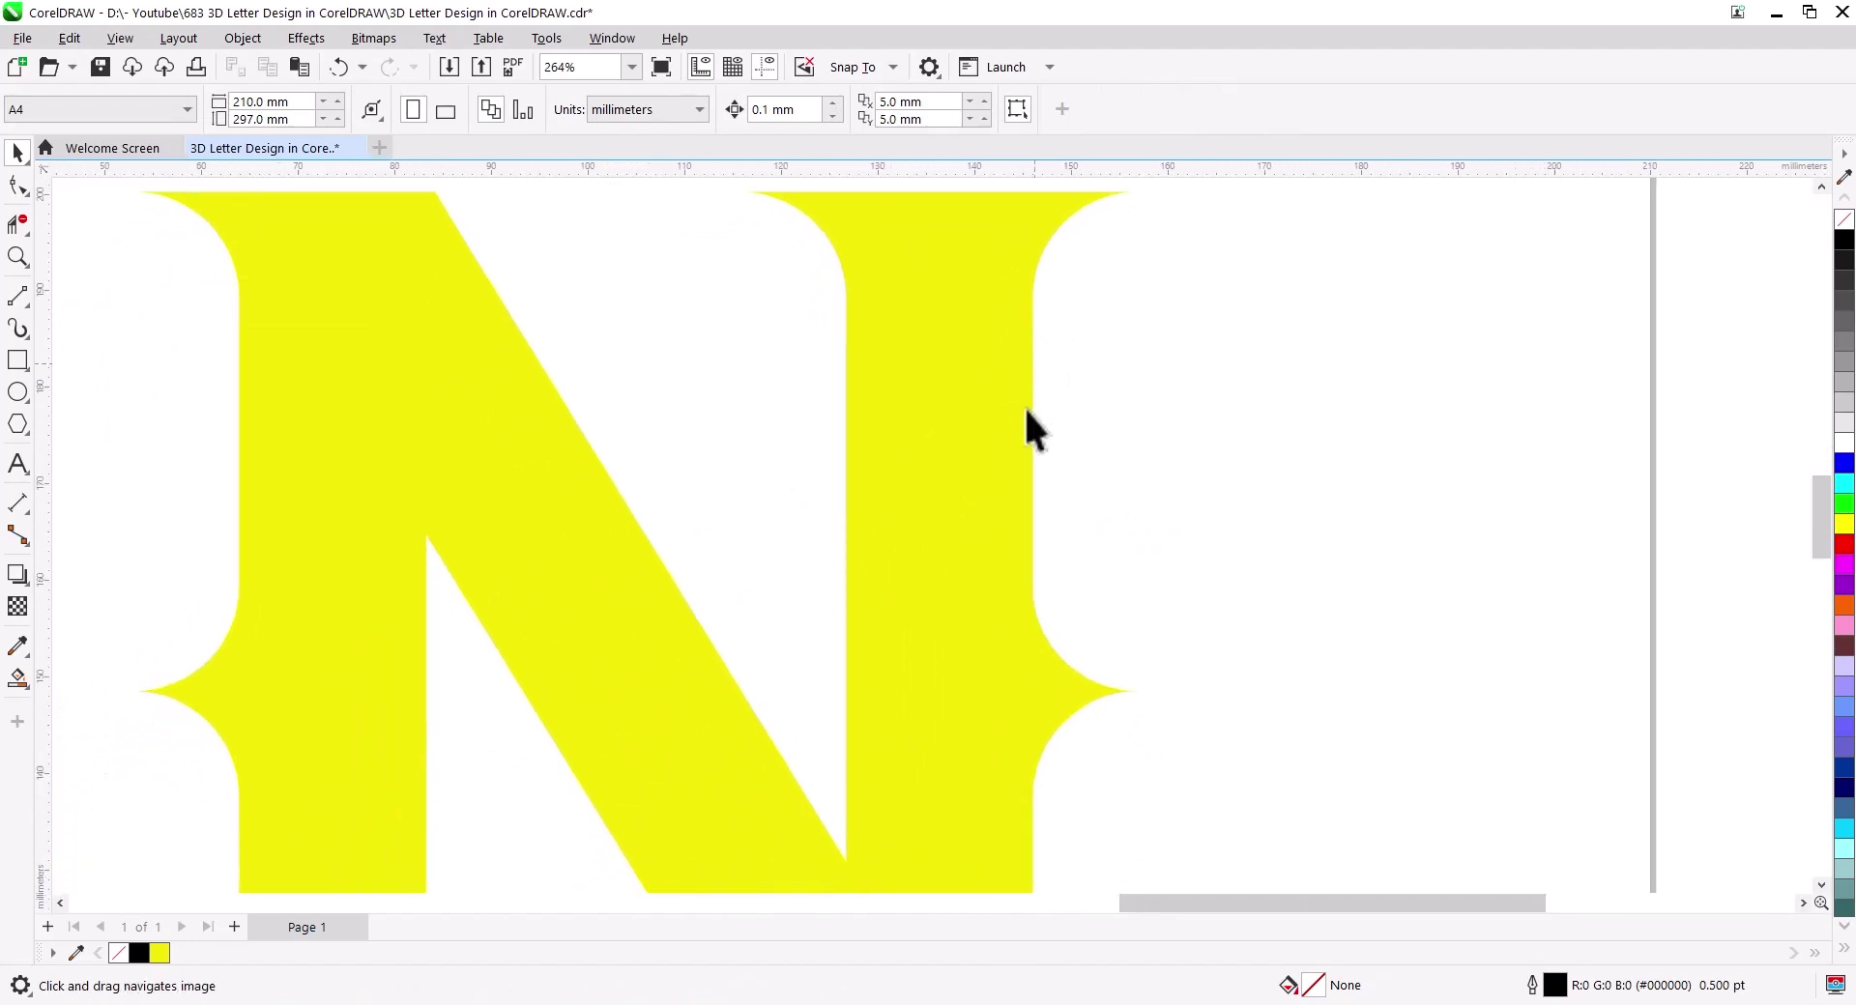
pyautogui.moveTo(1109, 682); pyautogui.dragTo(1027, 497)
pyautogui.moveTo(961, 622); pyautogui.dragTo(965, 444)
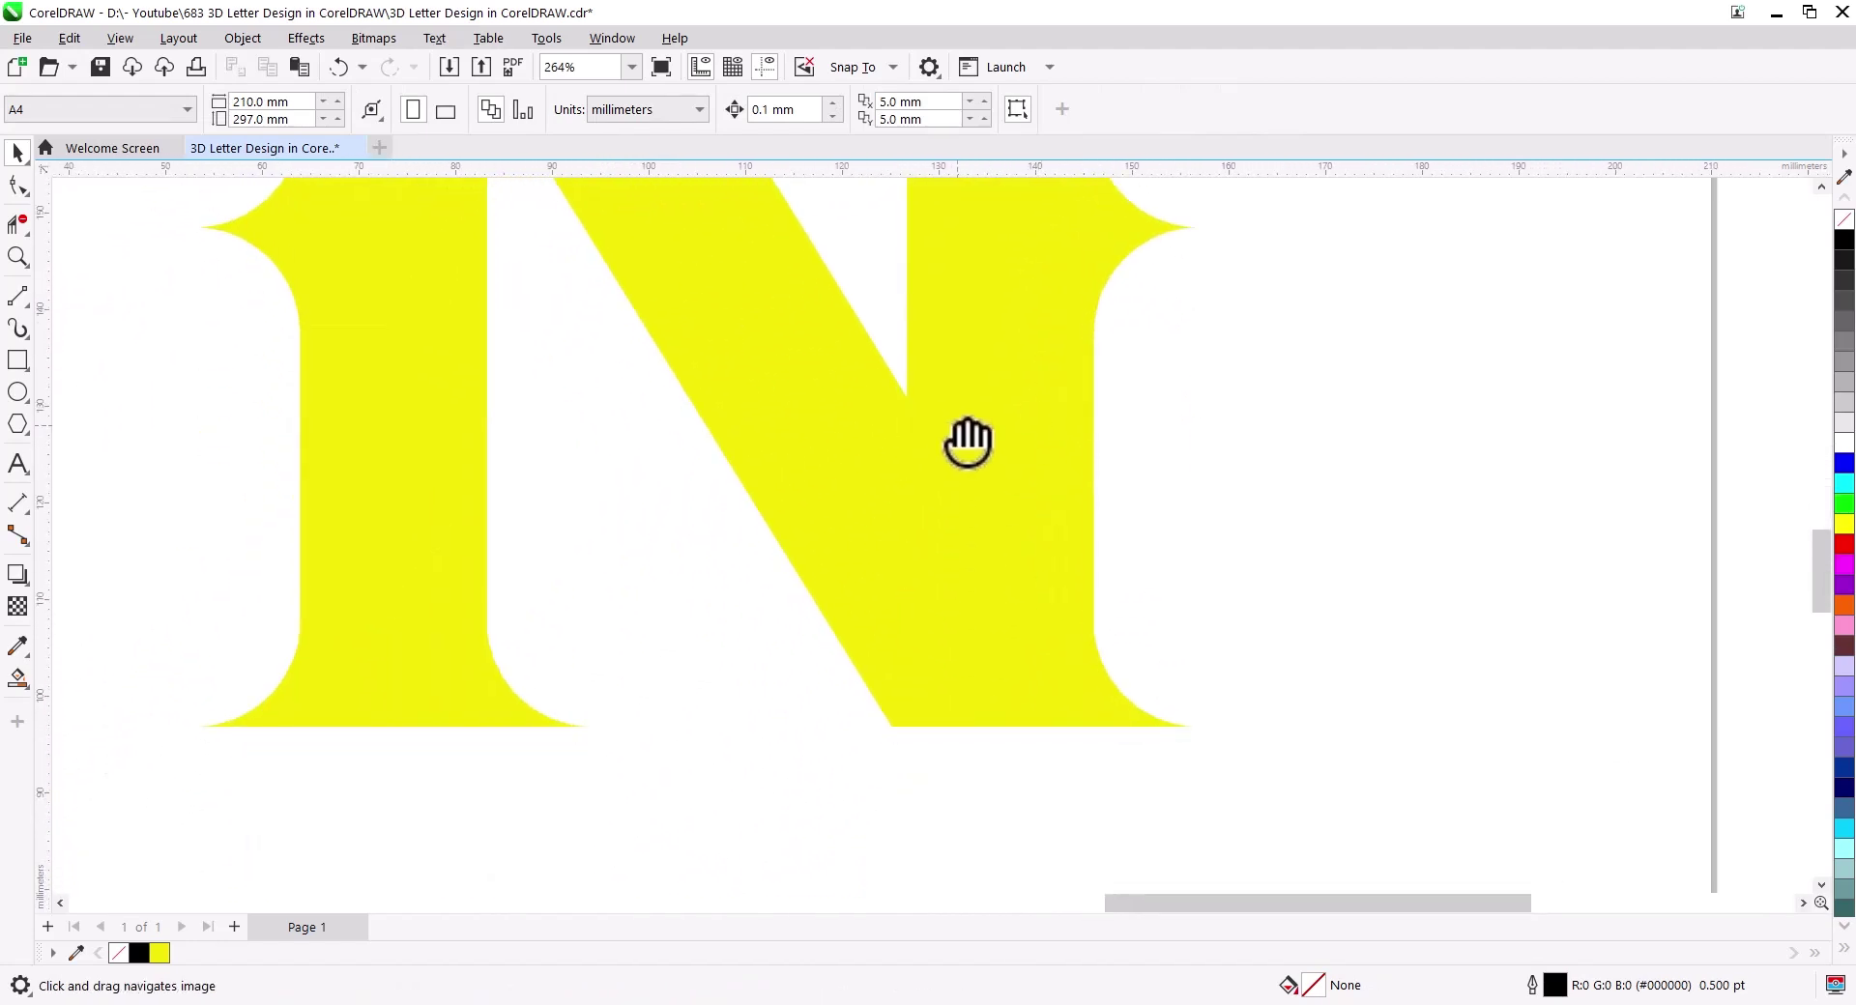
pyautogui.scroll(-3, 943, 580)
pyautogui.scroll(-1, 942, 575)
pyautogui.moveTo(944, 560)
pyautogui.mouseDown()
pyautogui.moveTo(919, 621)
pyautogui.moveTo(893, 626)
pyautogui.mouseUp()
# Step: Fill the N with black from the colour palette and reselect it
pyautogui.click(896, 633)
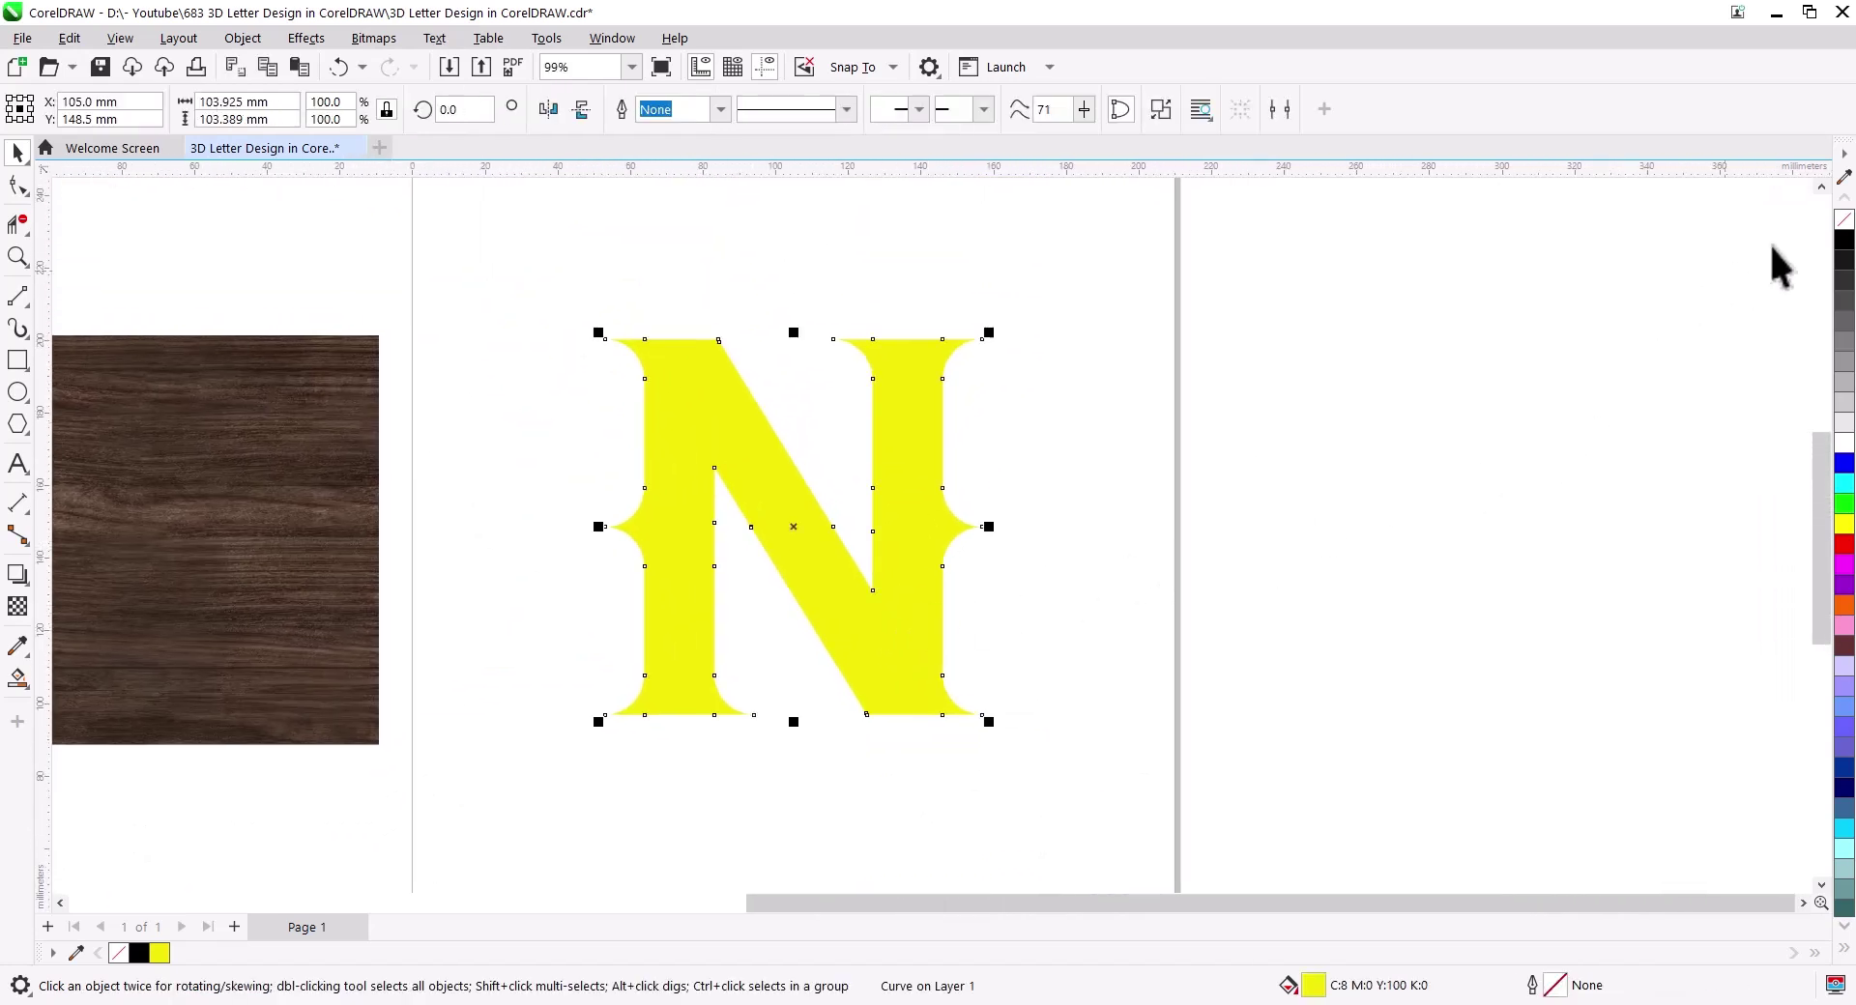
pyautogui.click(1845, 240)
pyautogui.click(1029, 580)
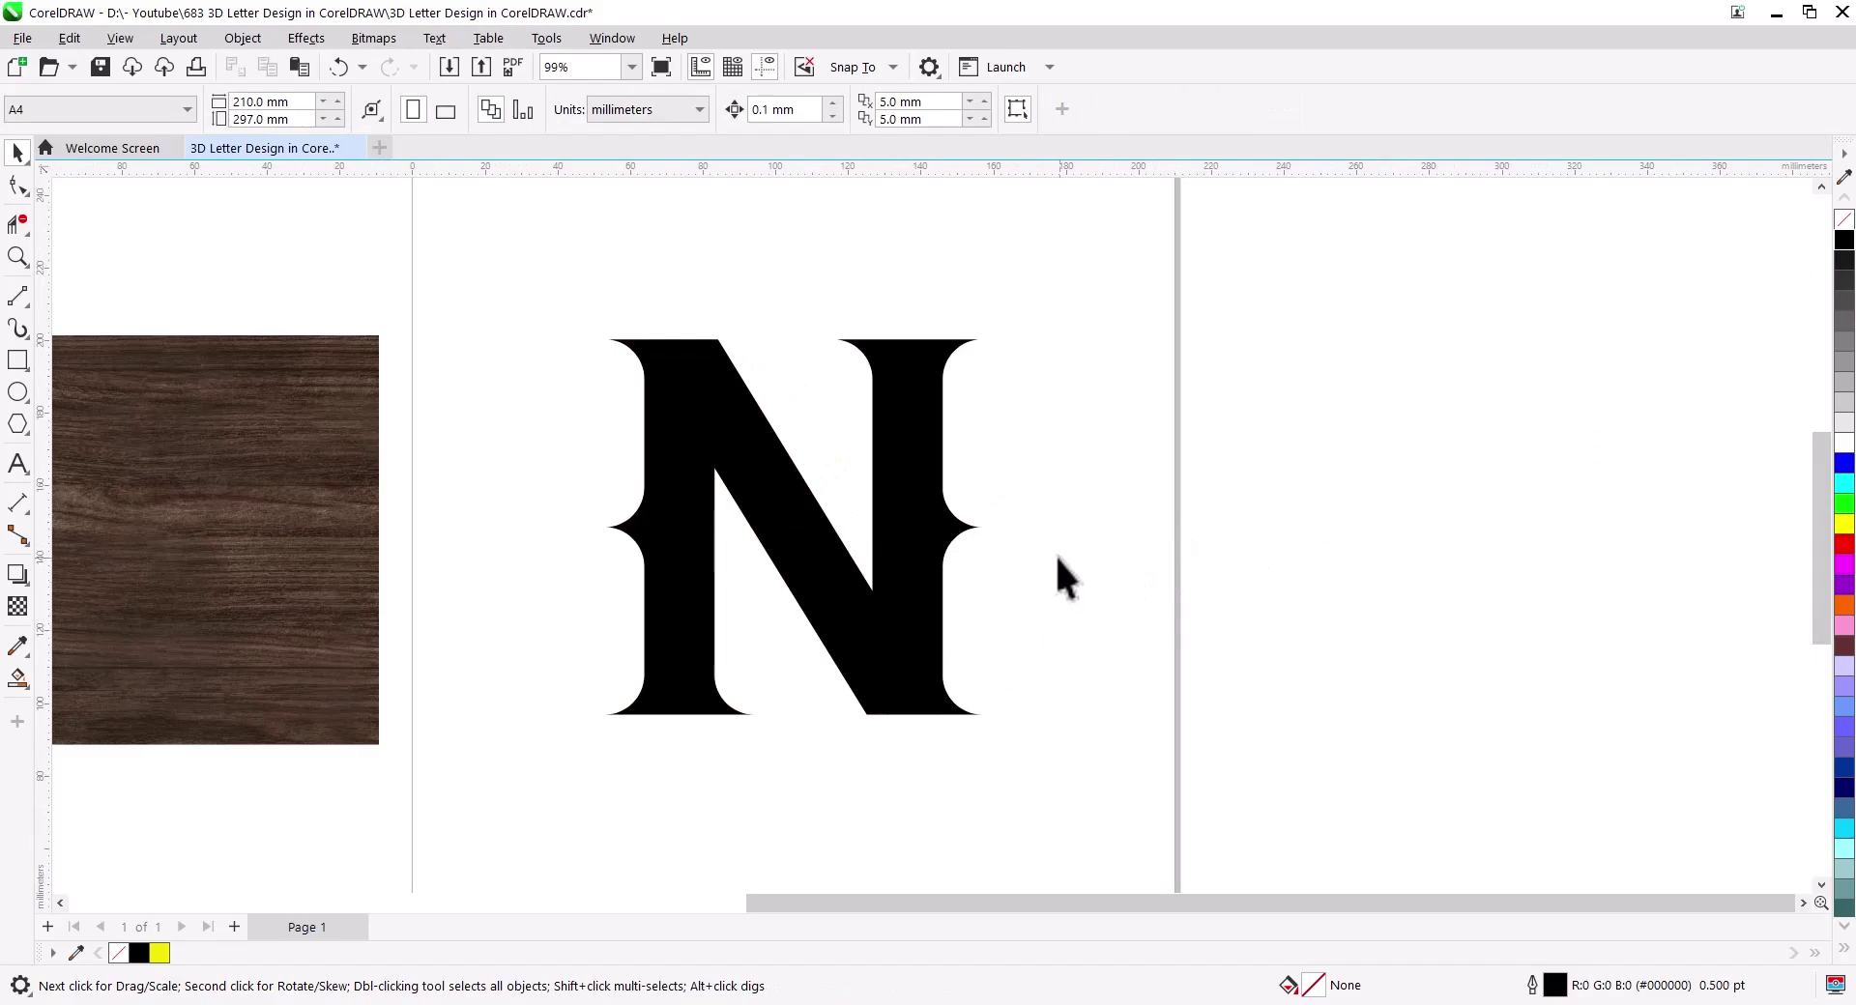
pyautogui.scroll(1, 1010, 575)
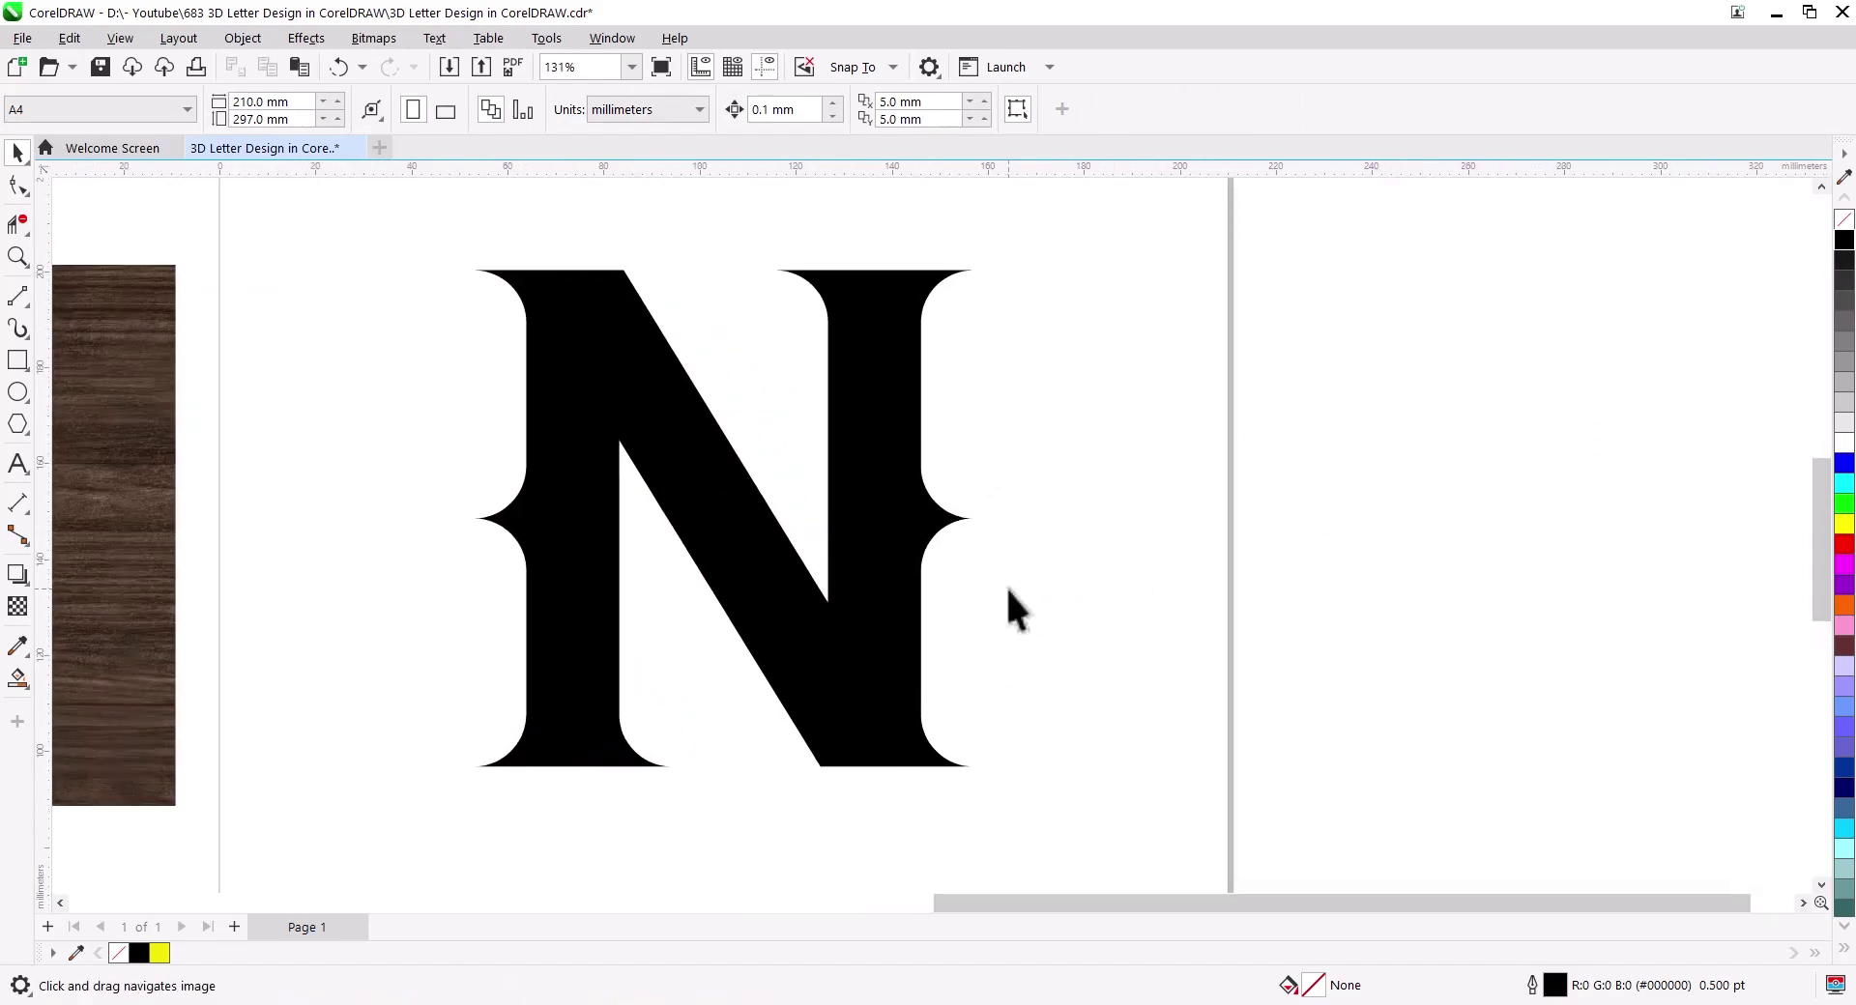
pyautogui.click(881, 601)
pyautogui.click(788, 622)
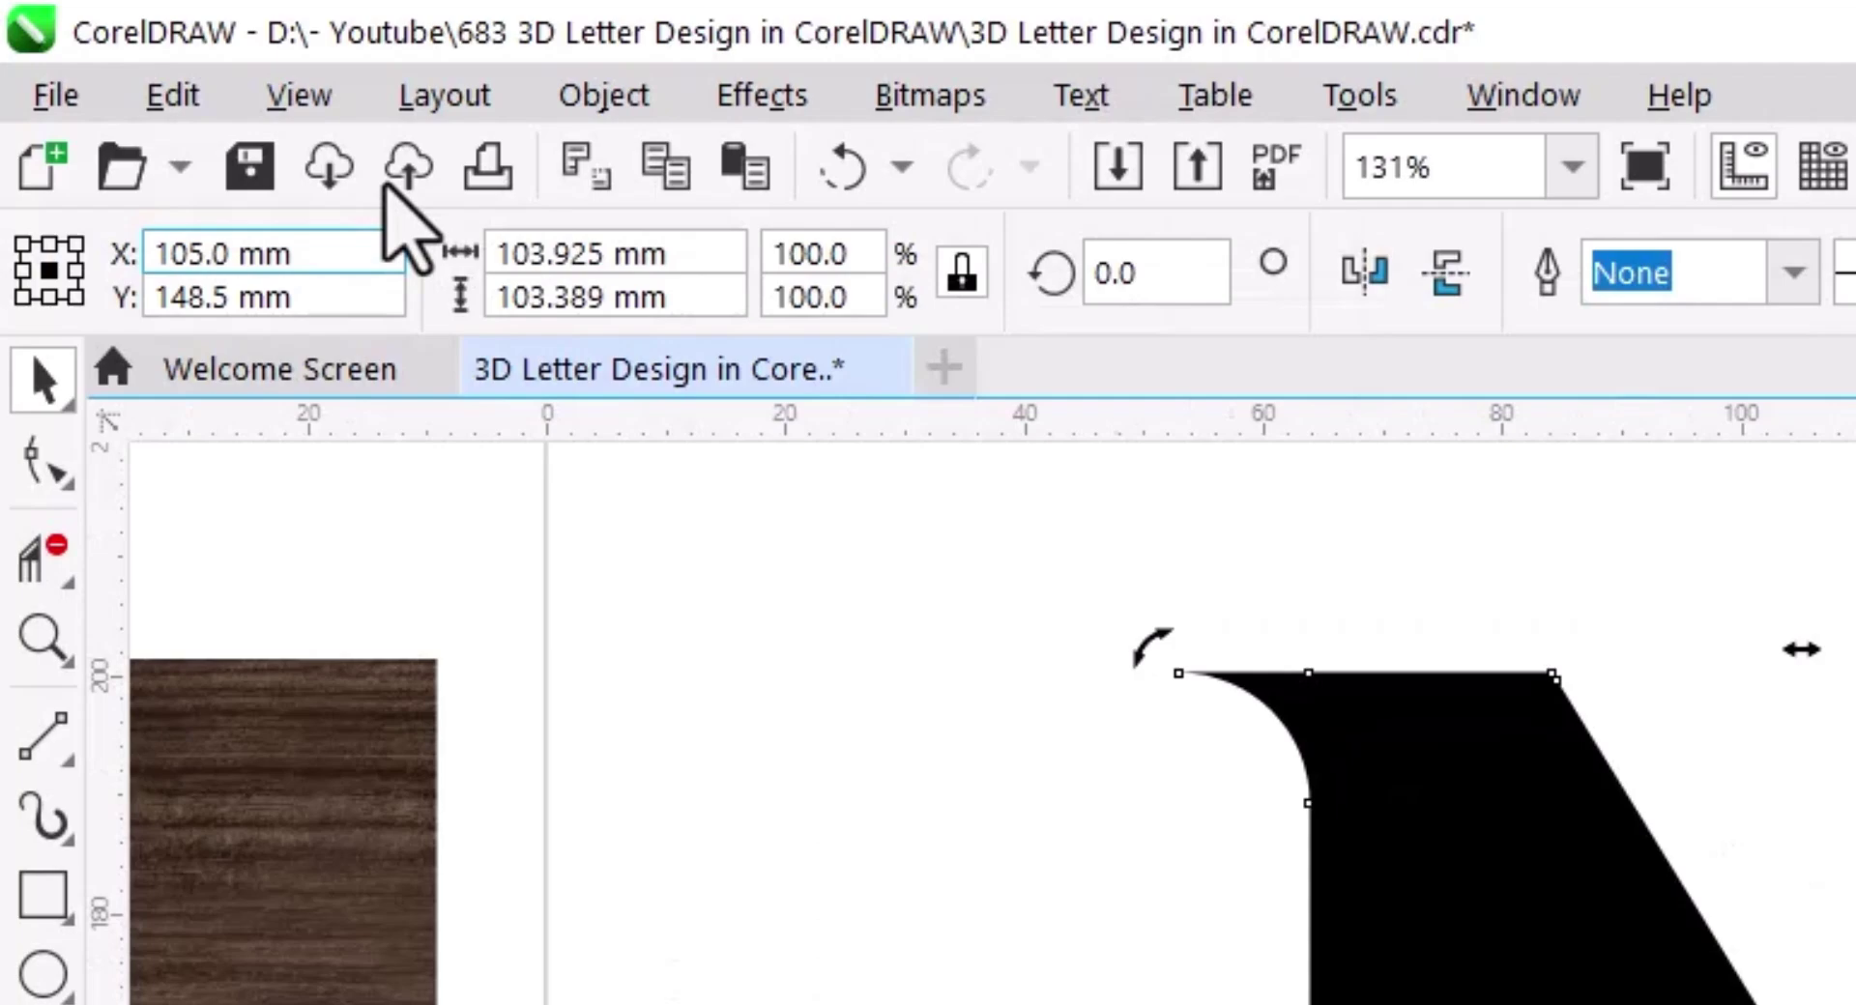
# Step: Add a perspective to the black N and drag its corners to skew it slightly
pyautogui.click(604, 95)
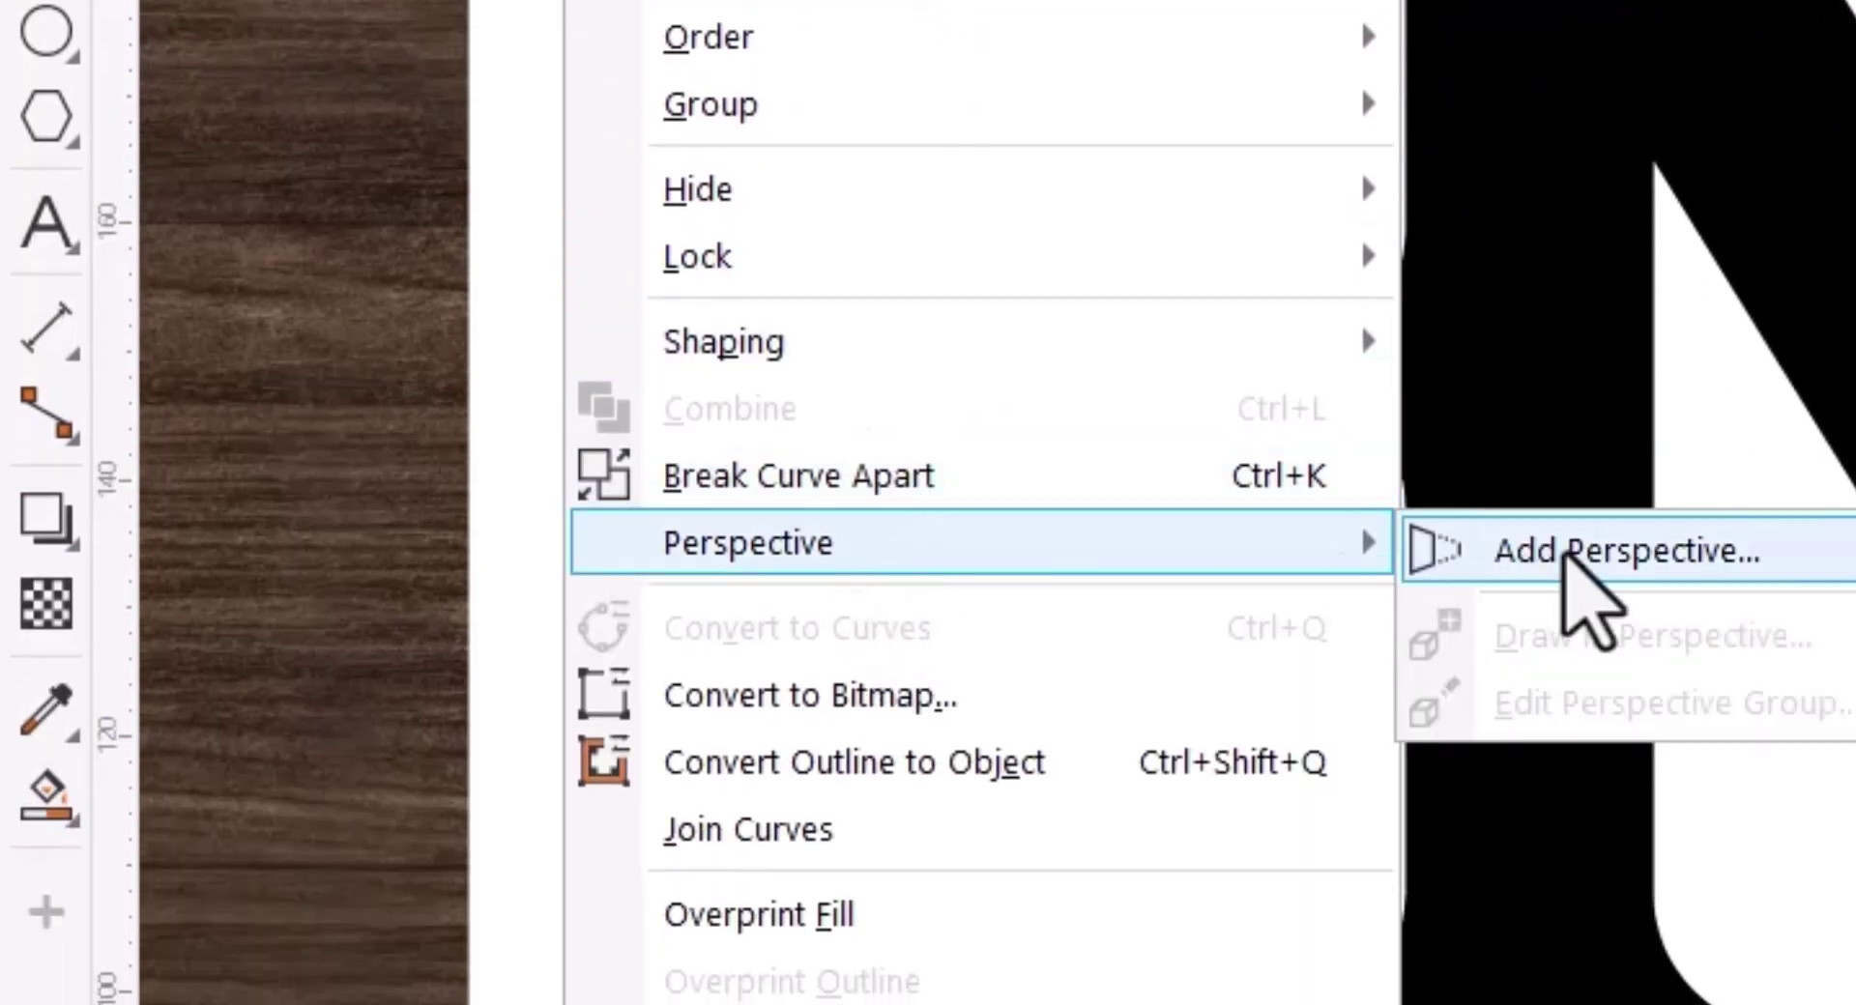
pyautogui.click(1458, 551)
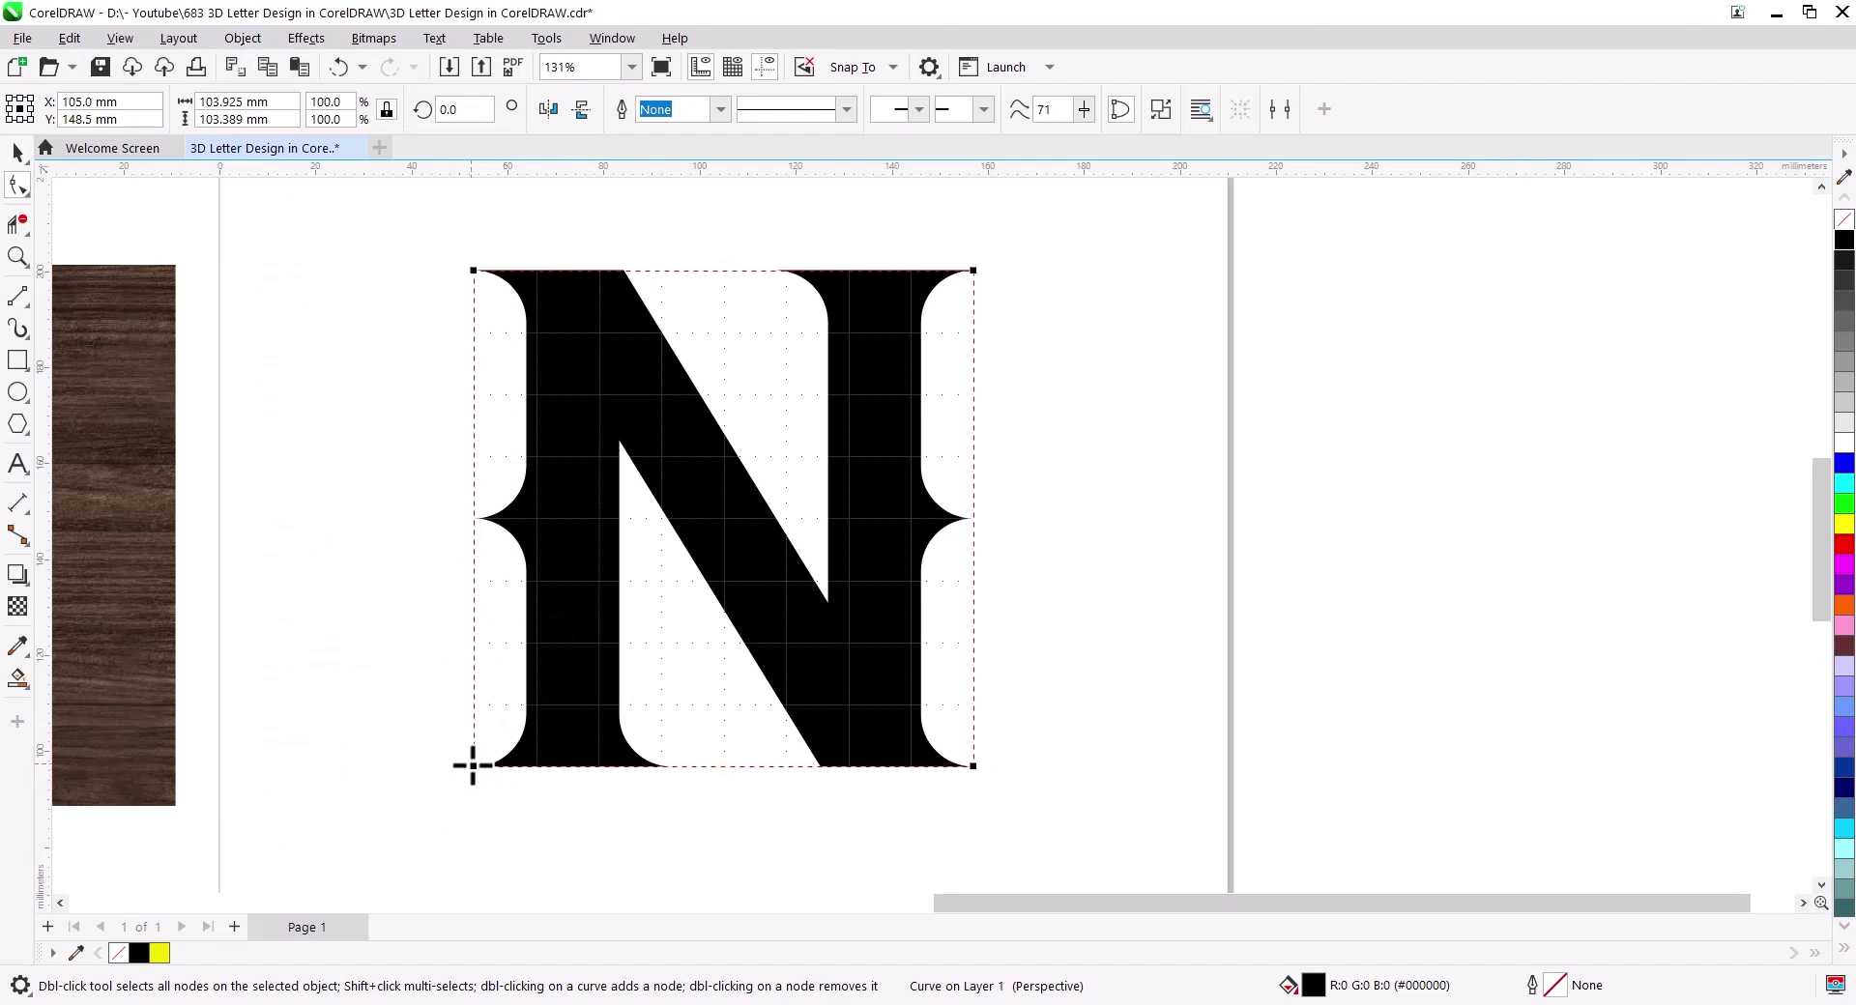
pyautogui.moveTo(472, 766); pyautogui.dragTo(474, 720)
pyautogui.moveTo(473, 270); pyautogui.dragTo(505, 271)
pyautogui.moveTo(973, 271); pyautogui.dragTo(993, 274)
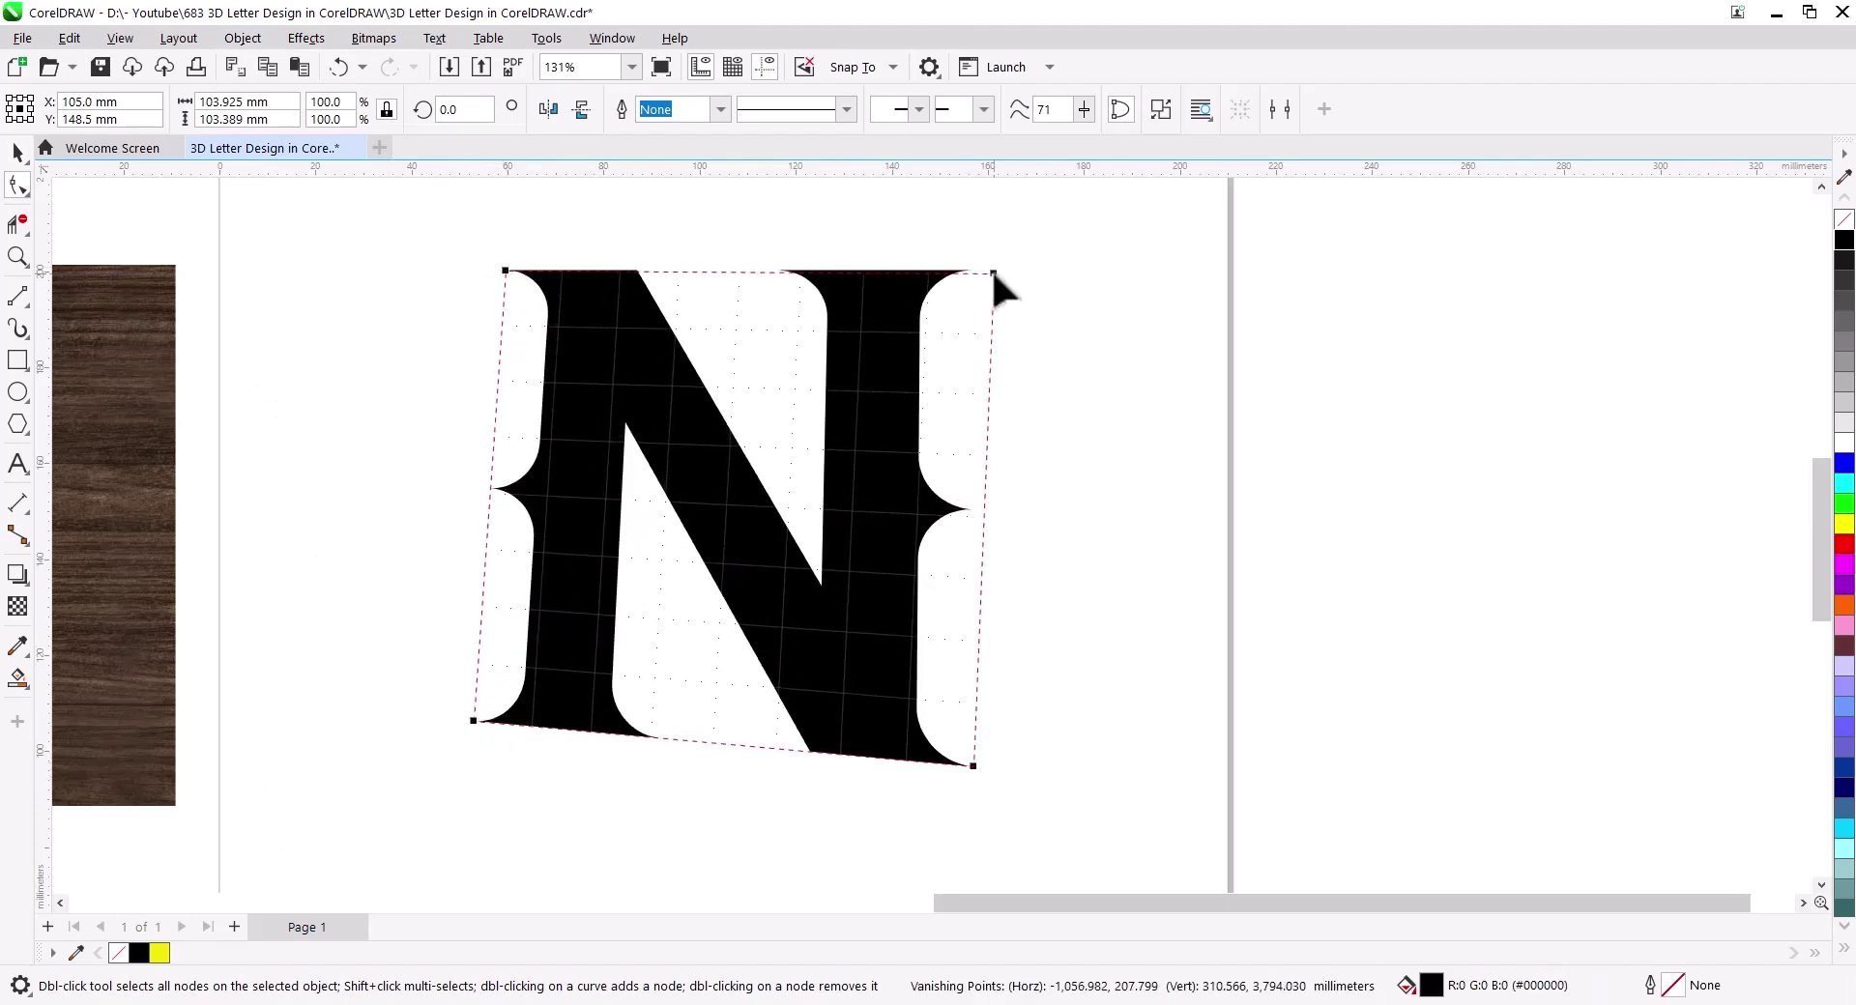
# Step: Fine-tune the N's top-left and bottom-right perspective corners, then reselect the N
pyautogui.hscroll(1, 914, 513)
pyautogui.moveTo(446, 268); pyautogui.dragTo(431, 261)
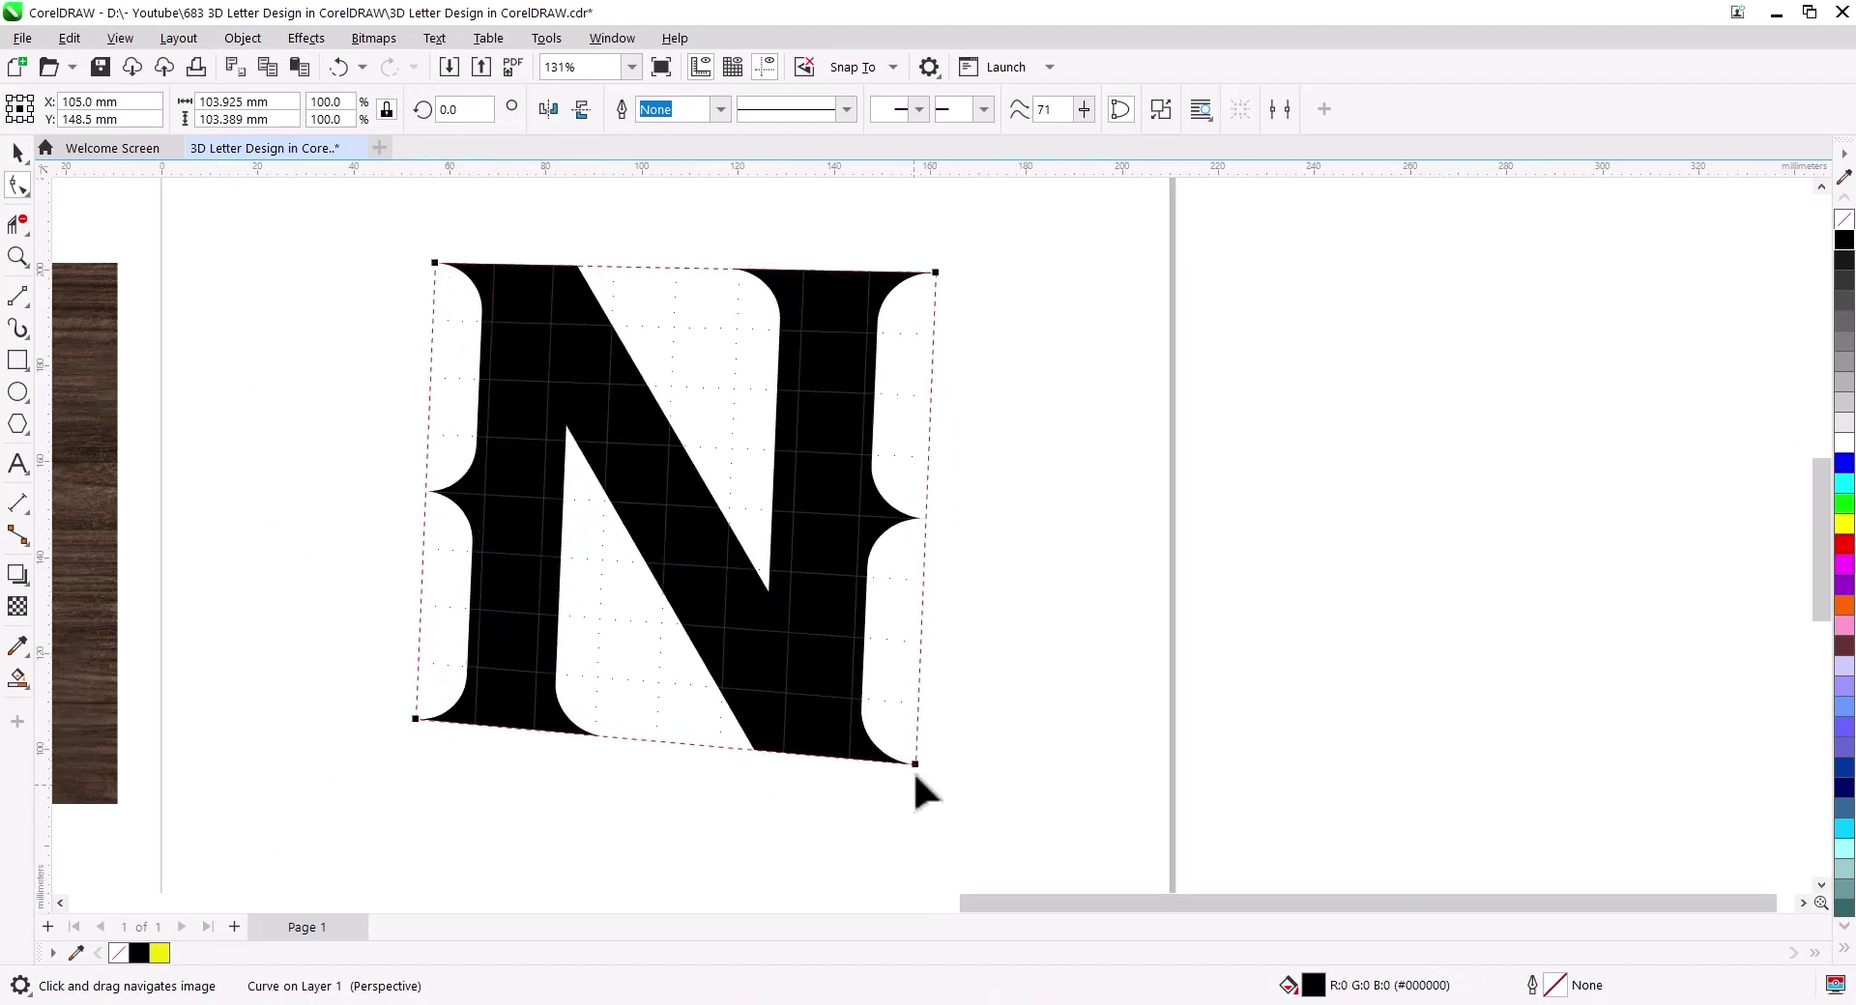
pyautogui.moveTo(915, 763); pyautogui.dragTo(909, 752)
pyautogui.click(18, 152)
pyautogui.click(1084, 702)
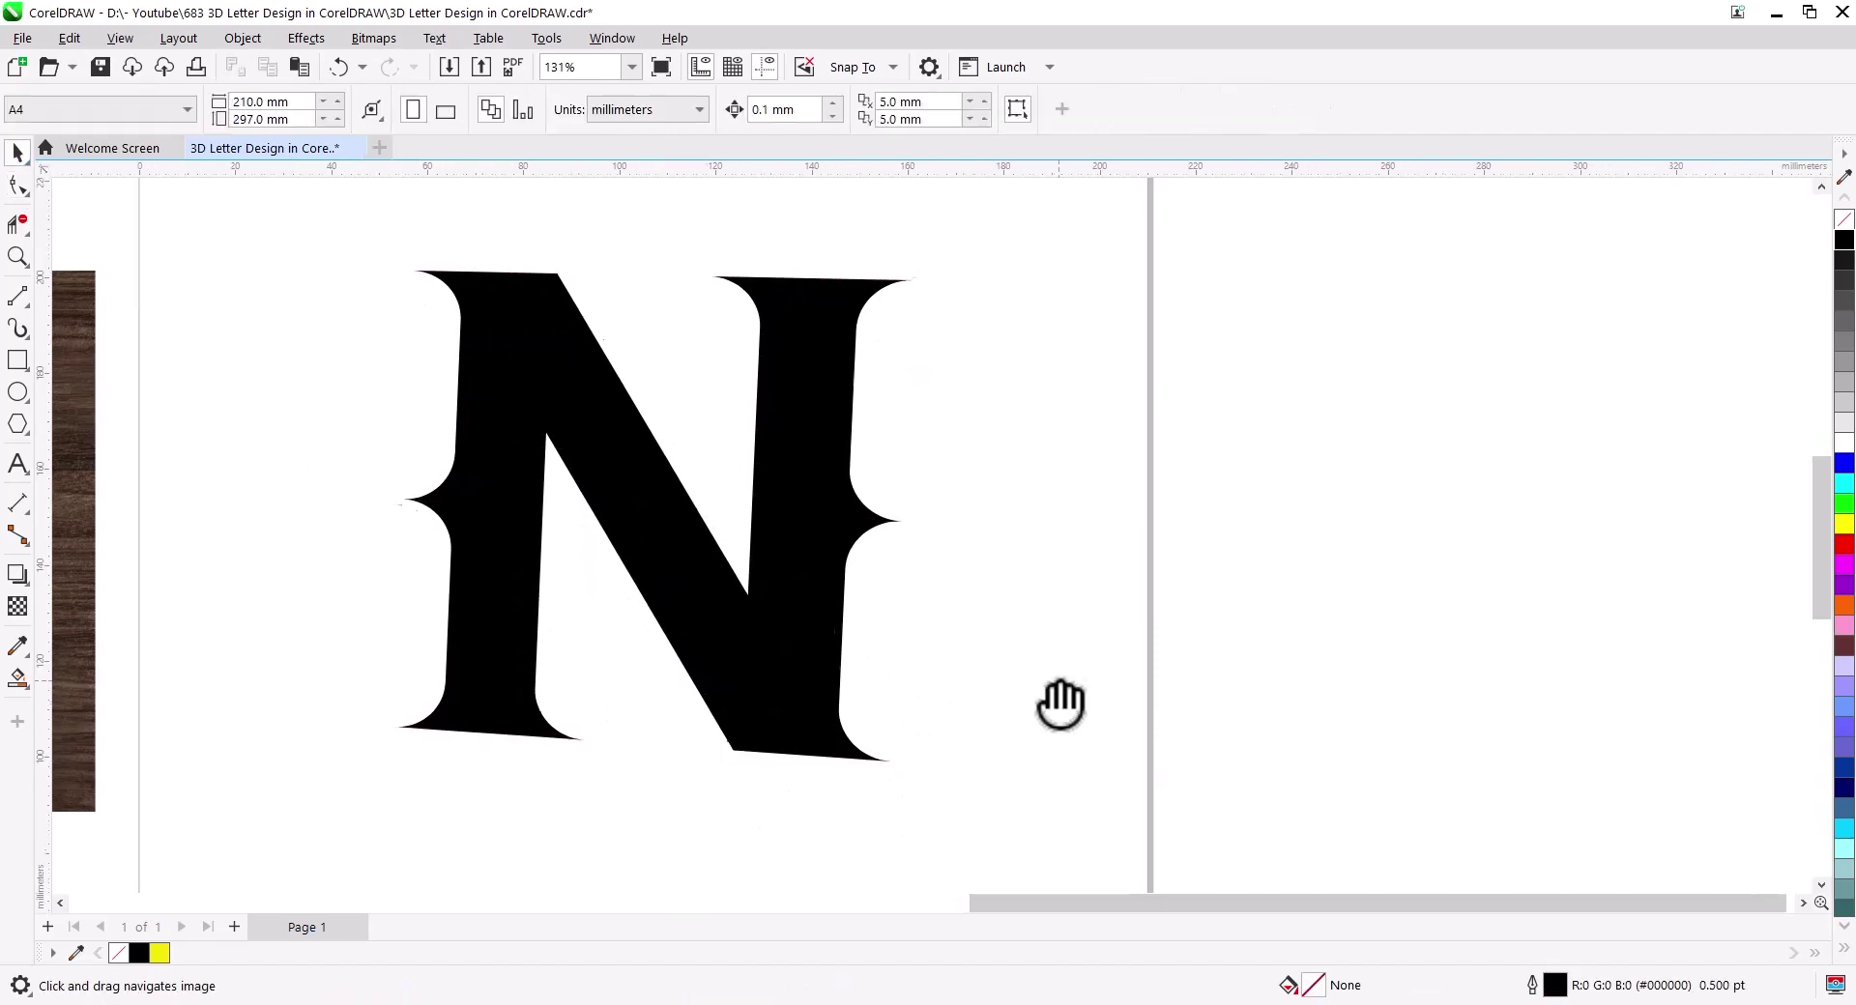
pyautogui.moveTo(1056, 703); pyautogui.dragTo(1001, 736)
pyautogui.click(775, 694)
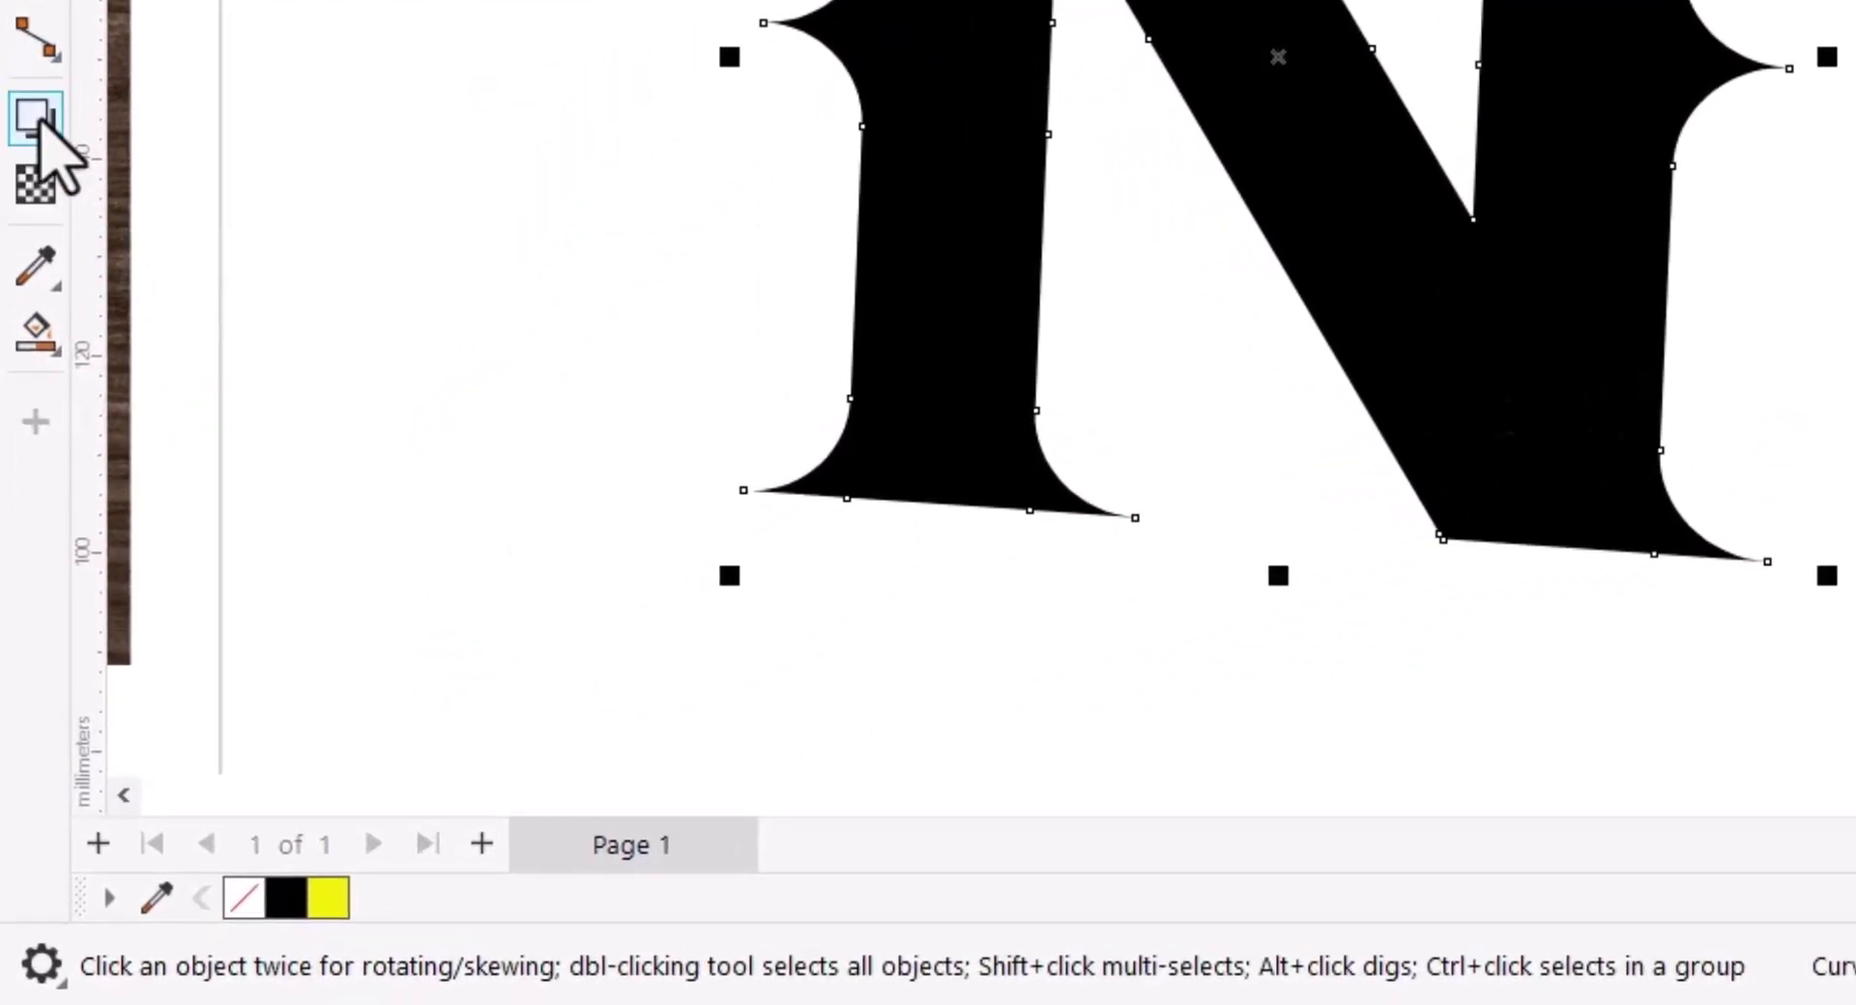
# Step: Extrude the N with a different extrusion type and a shallow vanishing point, then select the extrude group
pyautogui.click(39, 118)
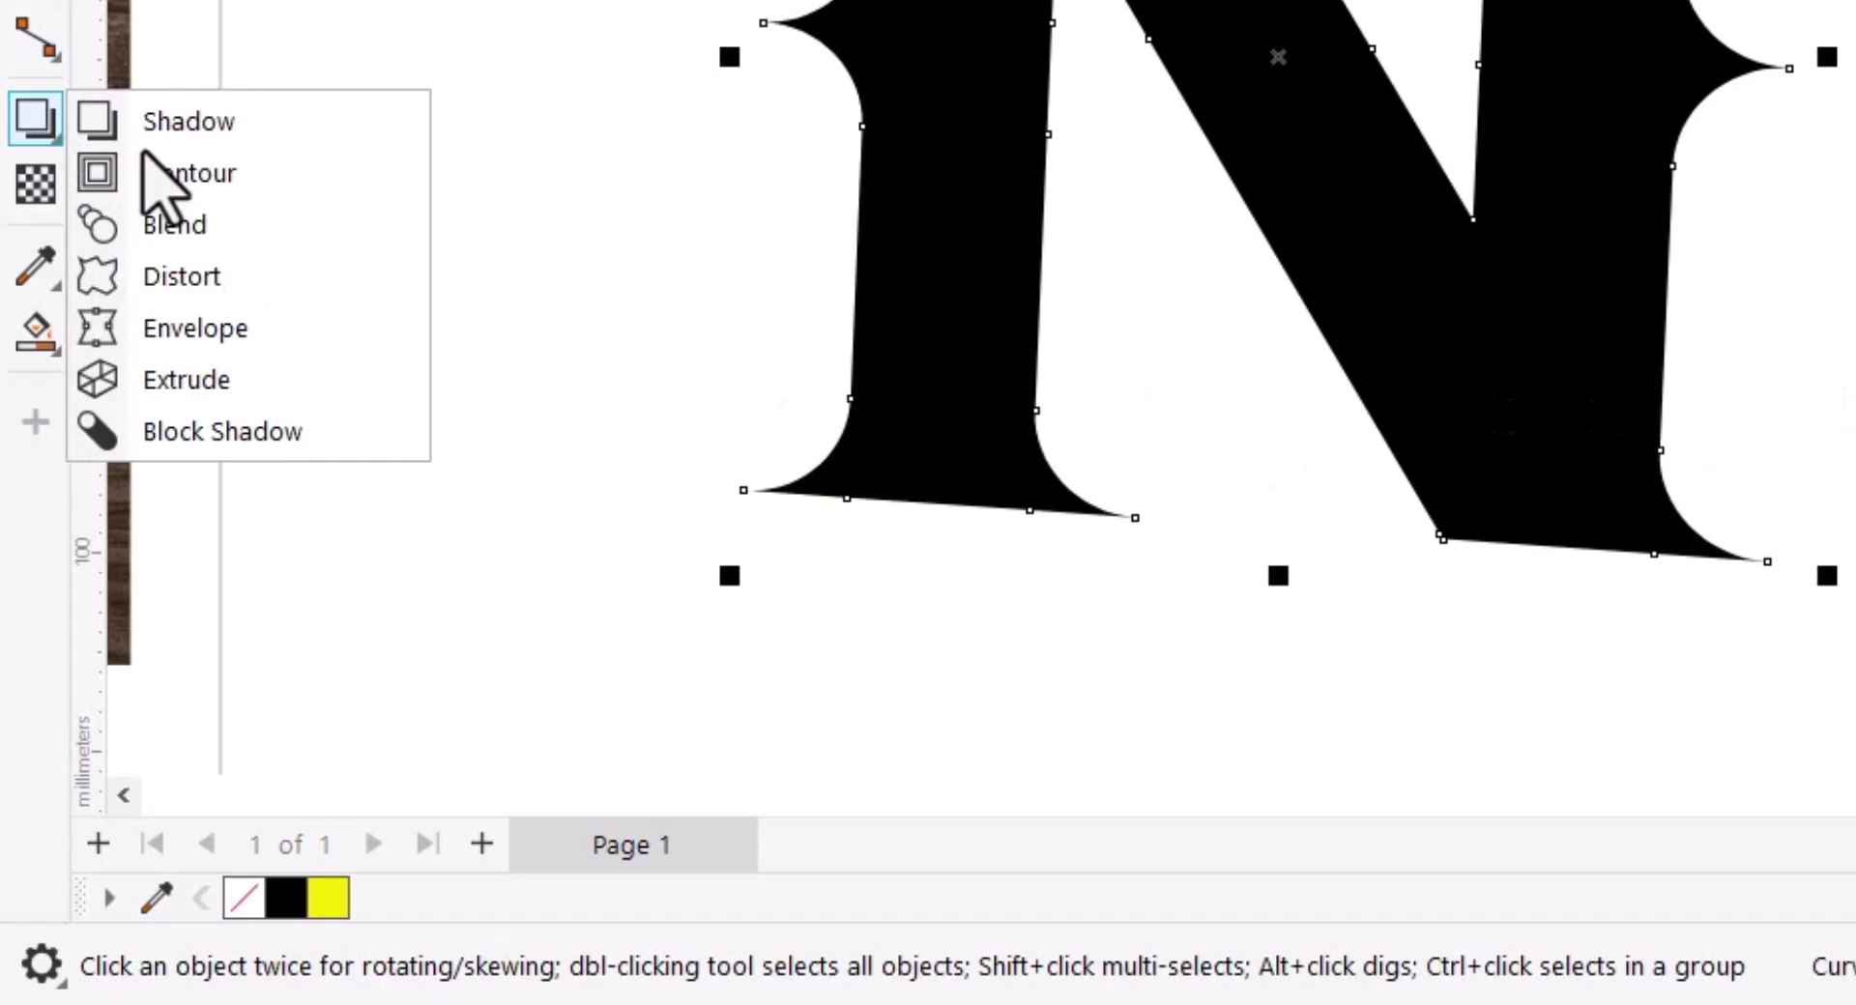
pyautogui.click(266, 382)
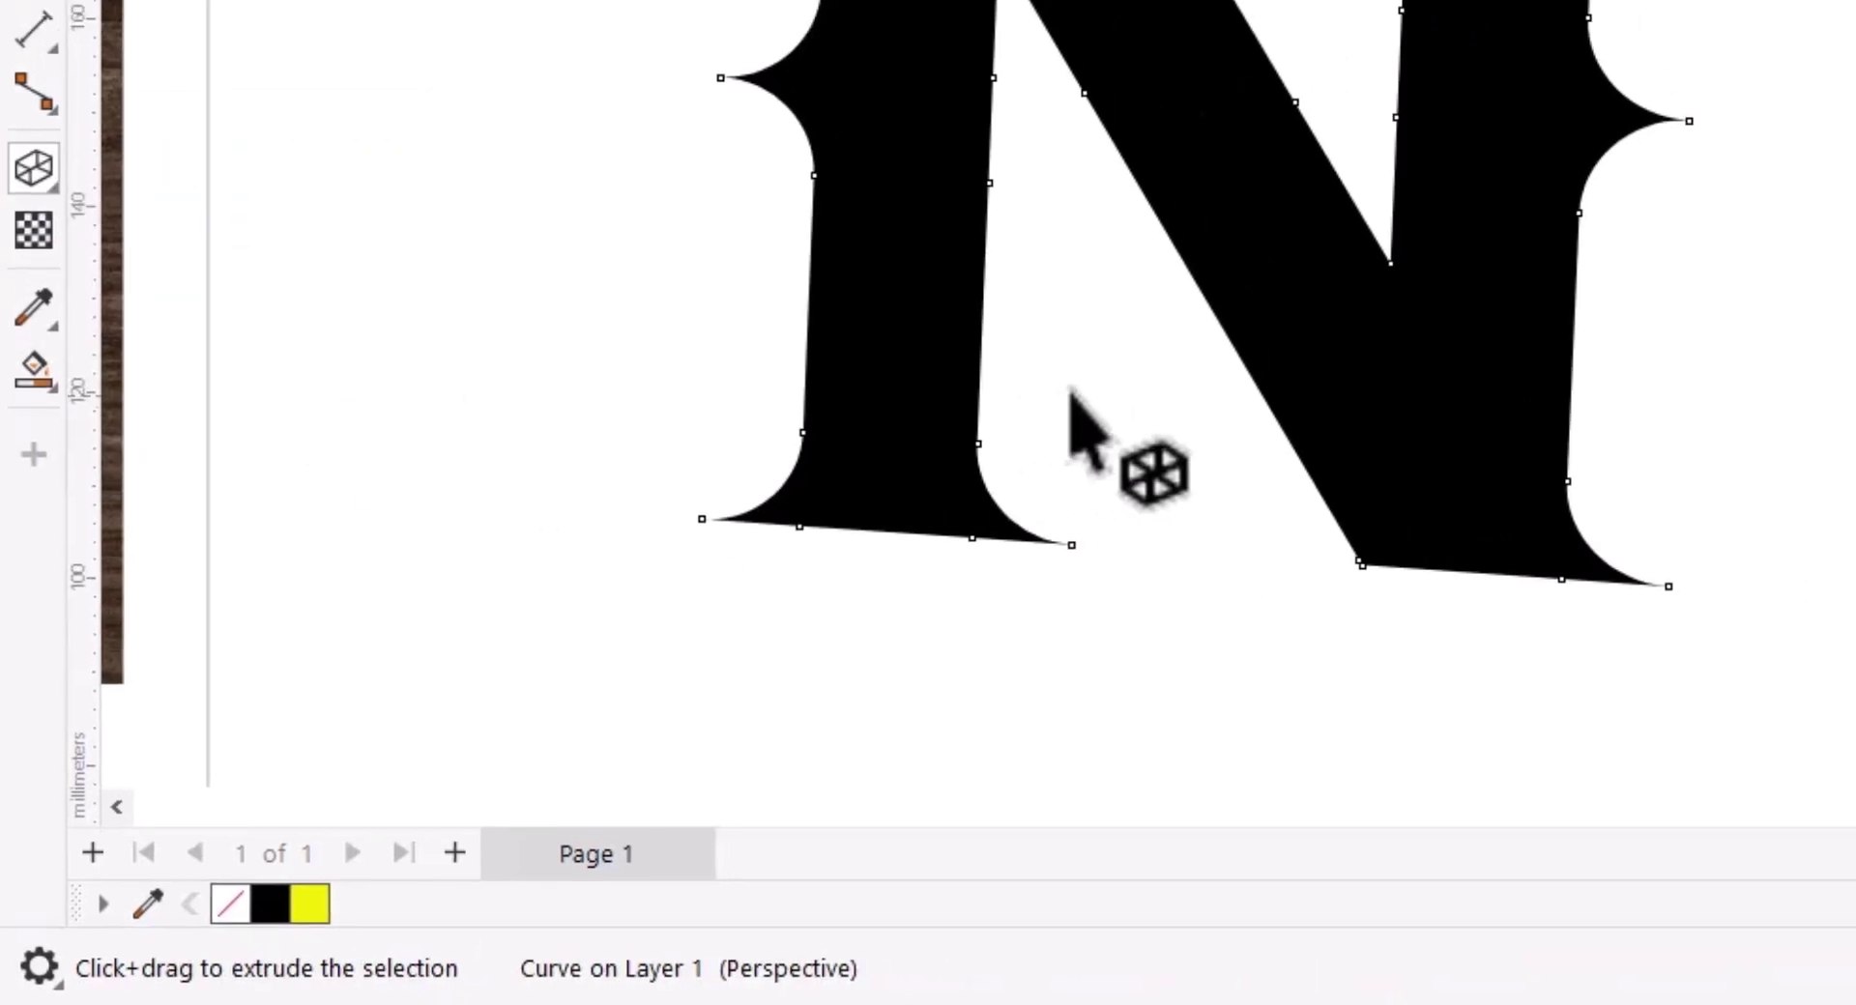
pyautogui.moveTo(622, 545)
pyautogui.mouseDown()
pyautogui.moveTo(1057, 447)
pyautogui.moveTo(1010, 500)
pyautogui.mouseUp()
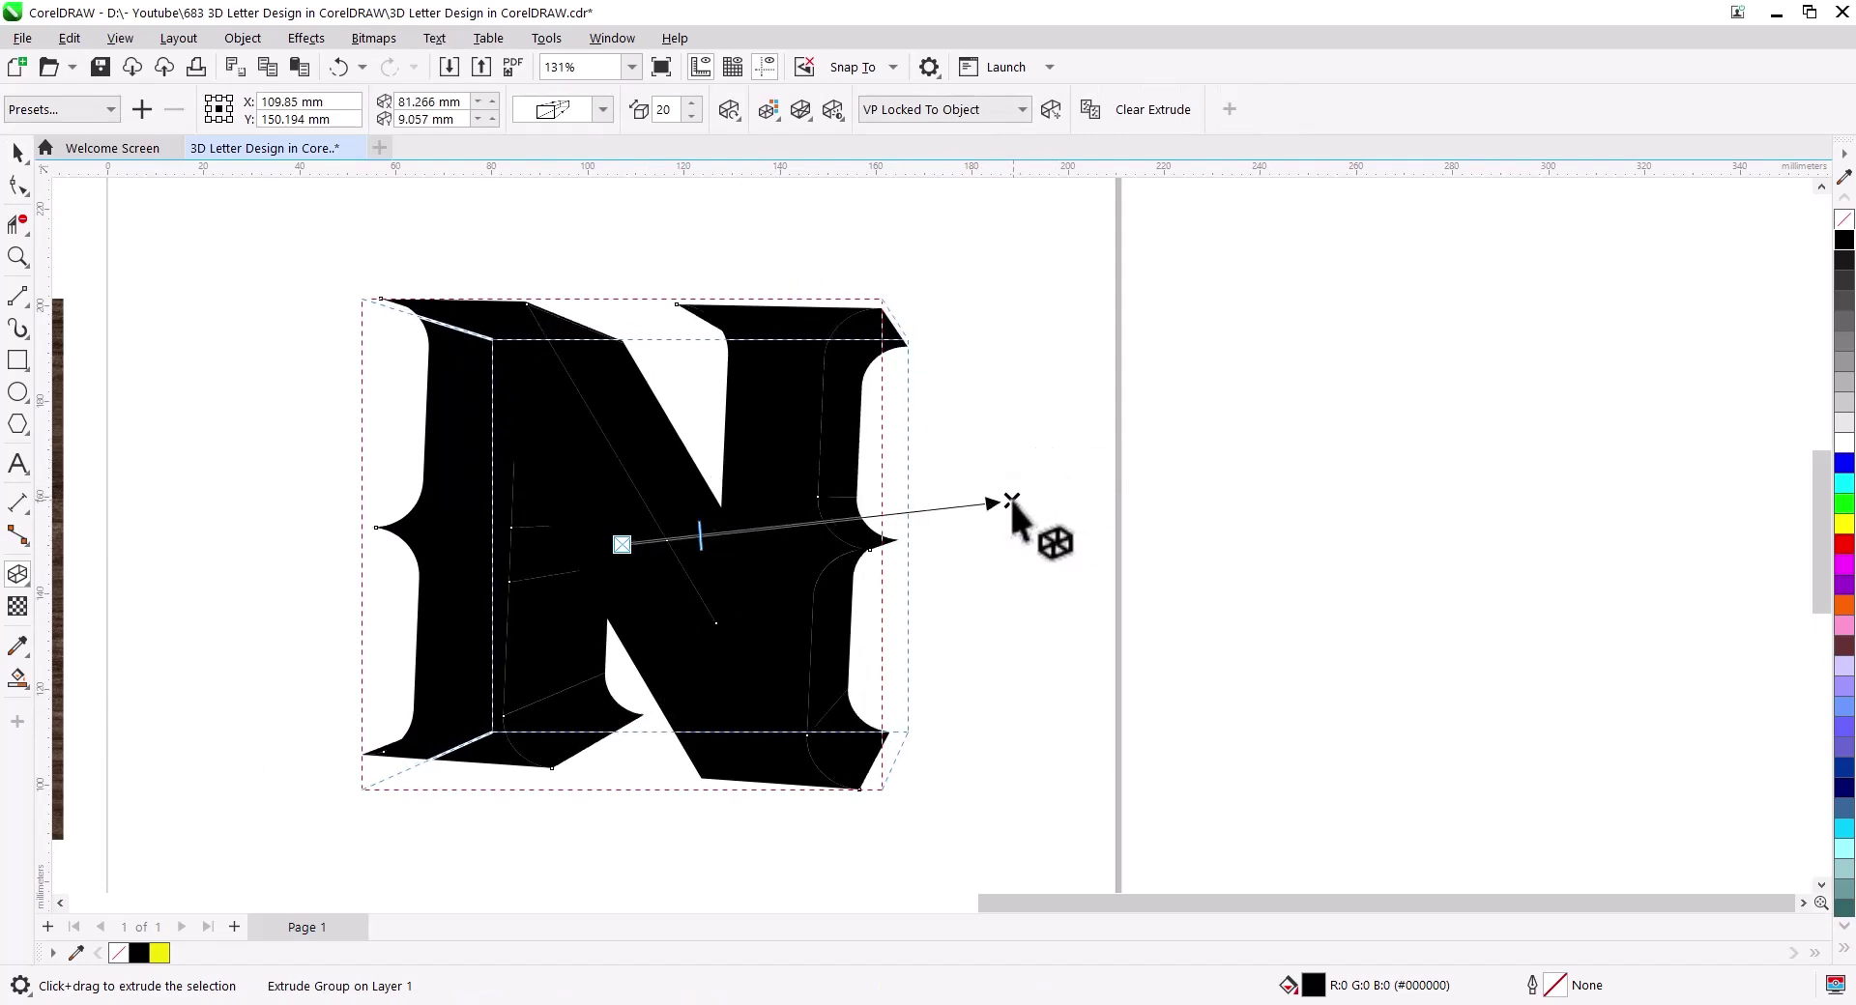
pyautogui.click(604, 109)
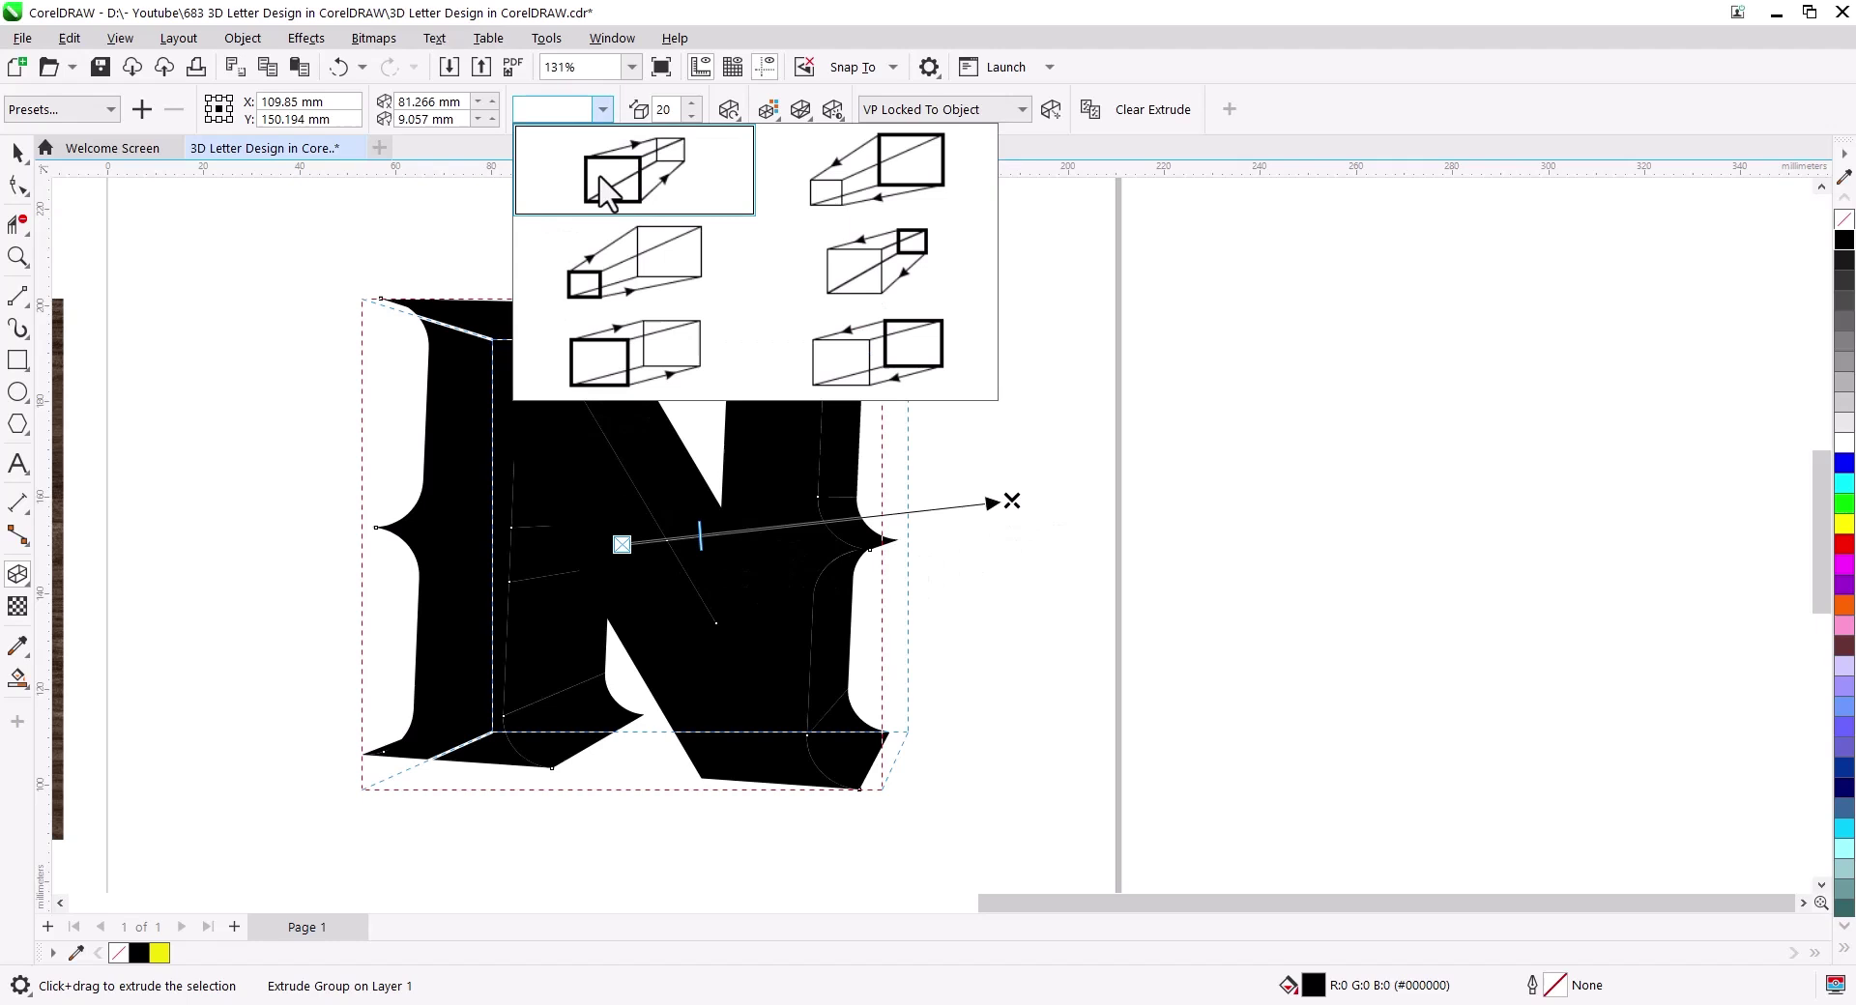
pyautogui.click(627, 372)
pyautogui.moveTo(1010, 499)
pyautogui.mouseDown()
pyautogui.moveTo(721, 522)
pyautogui.moveTo(725, 556)
pyautogui.mouseUp()
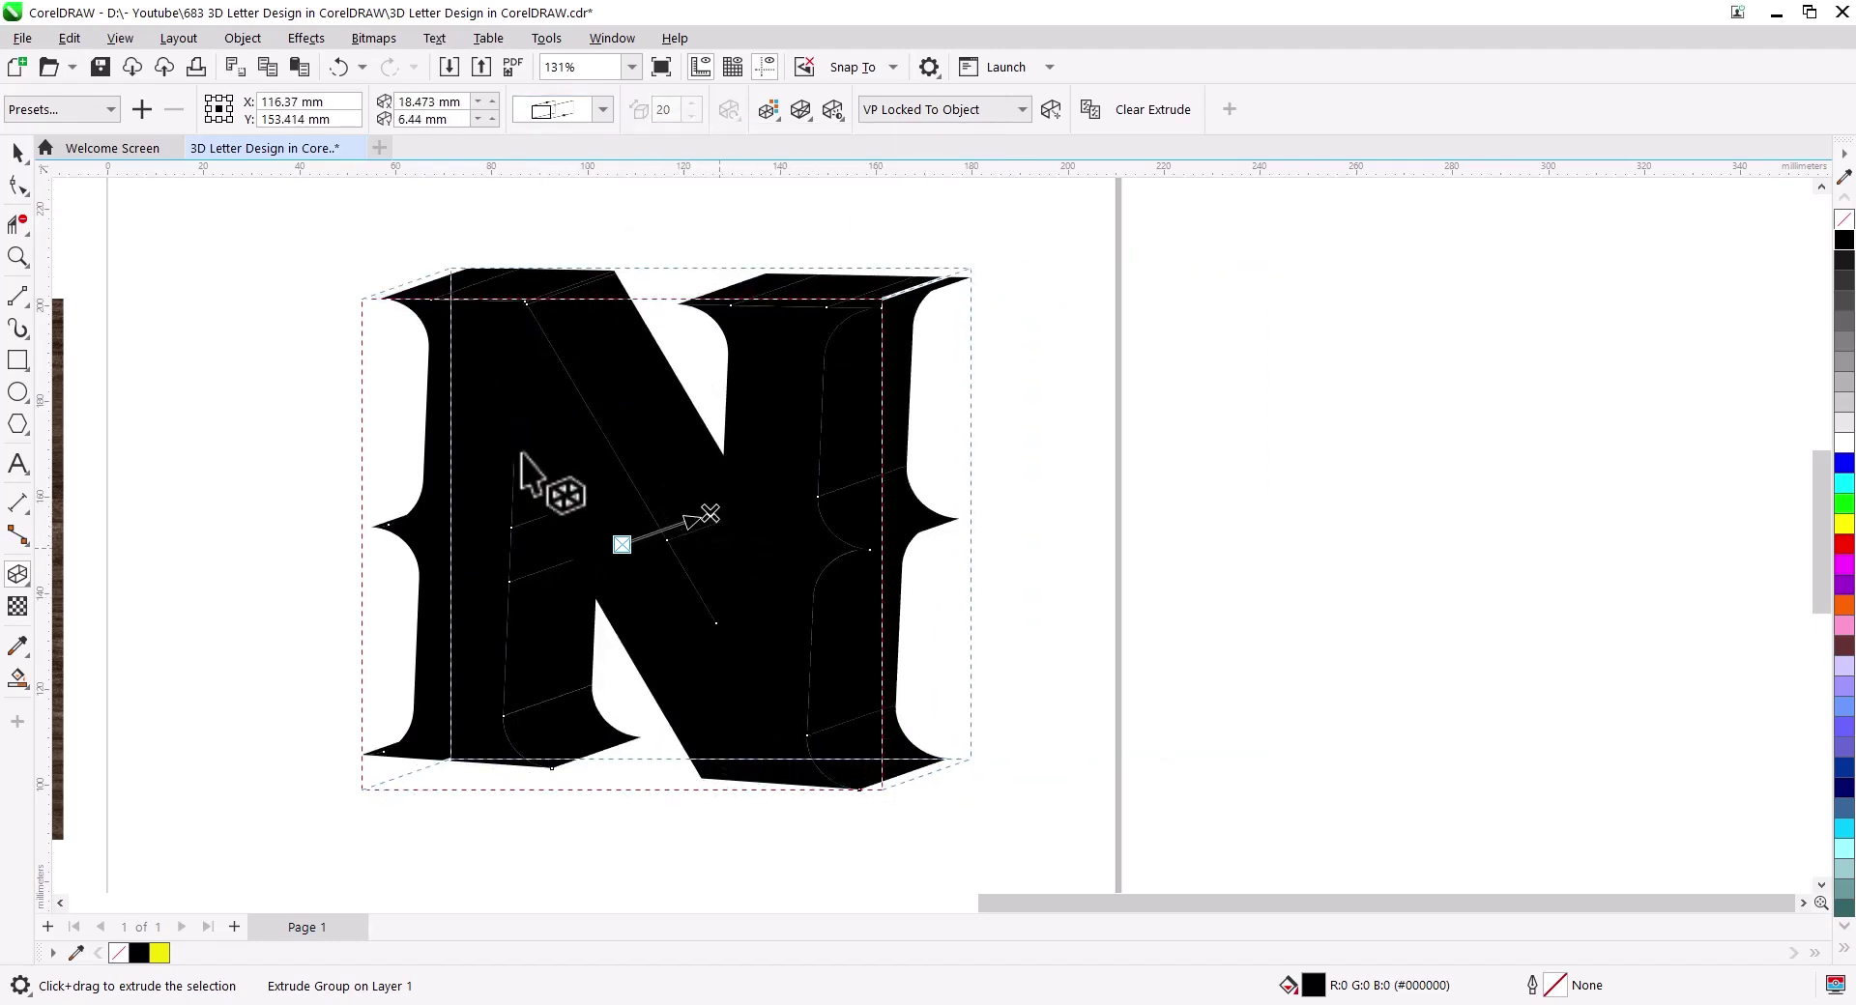
pyautogui.click(18, 153)
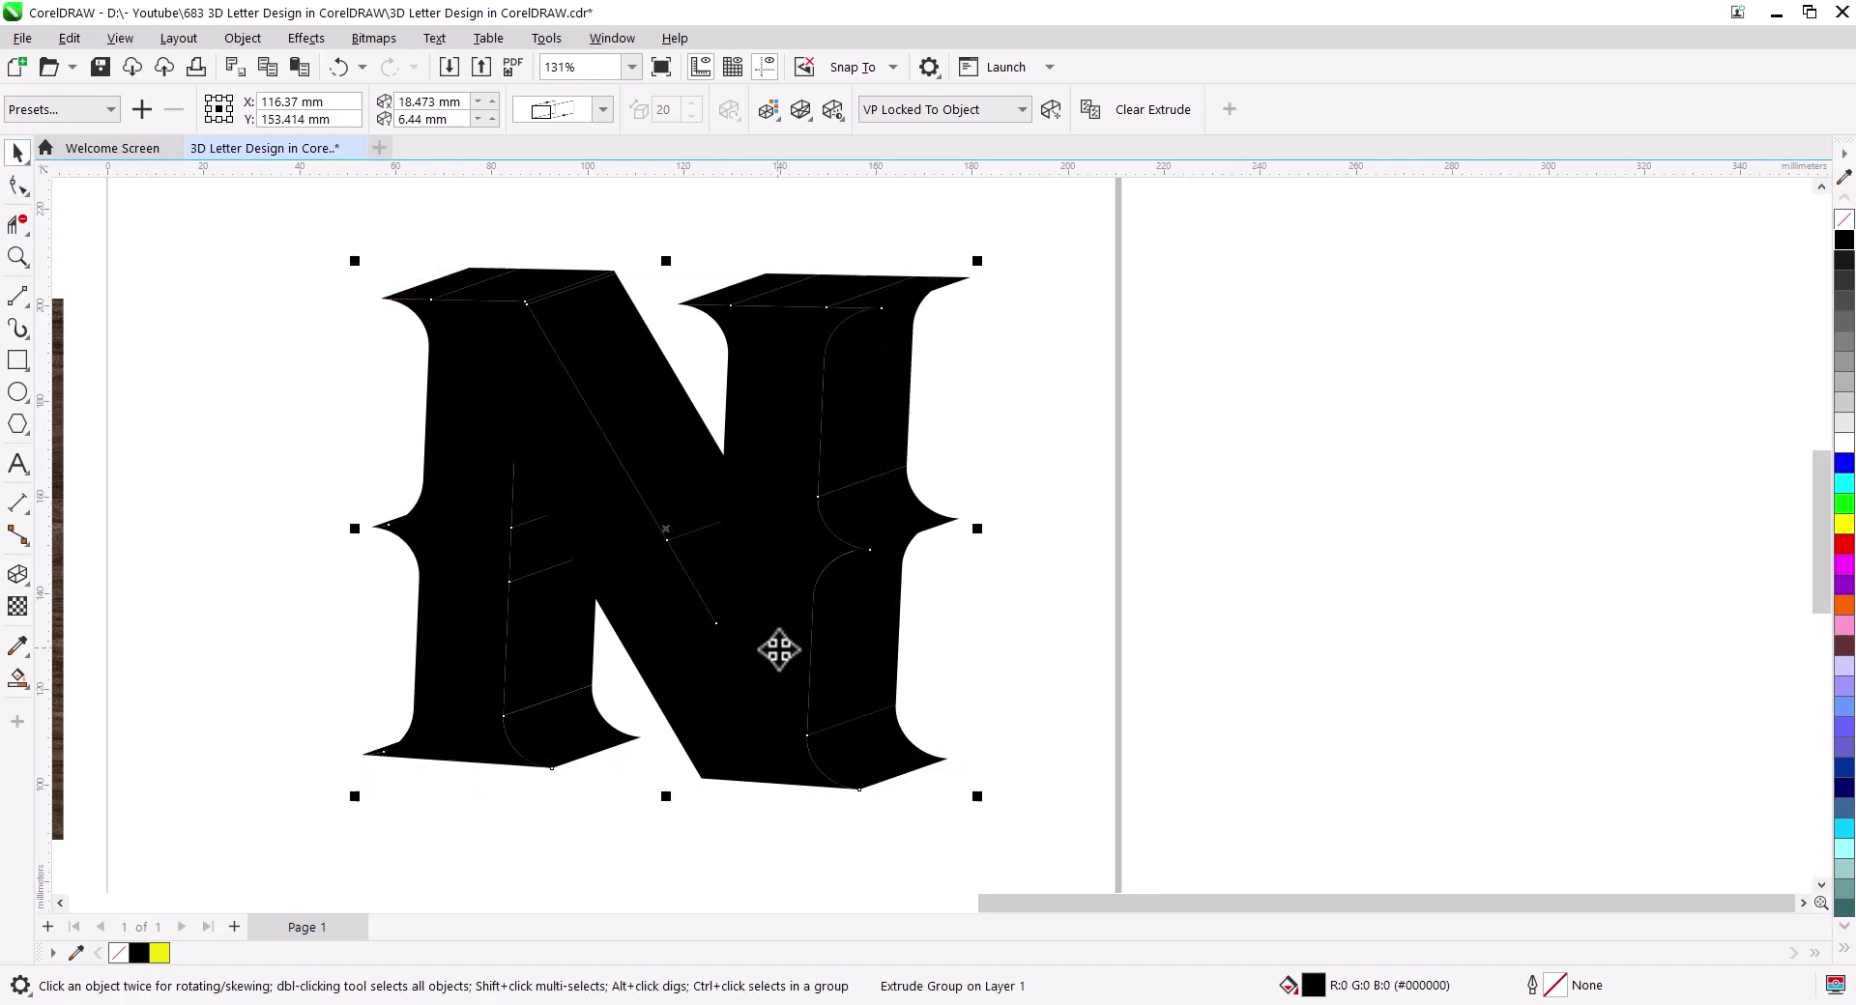
# Step: Break the extrude group apart and fill the N's front face yellow
pyautogui.rightClick(861, 452)
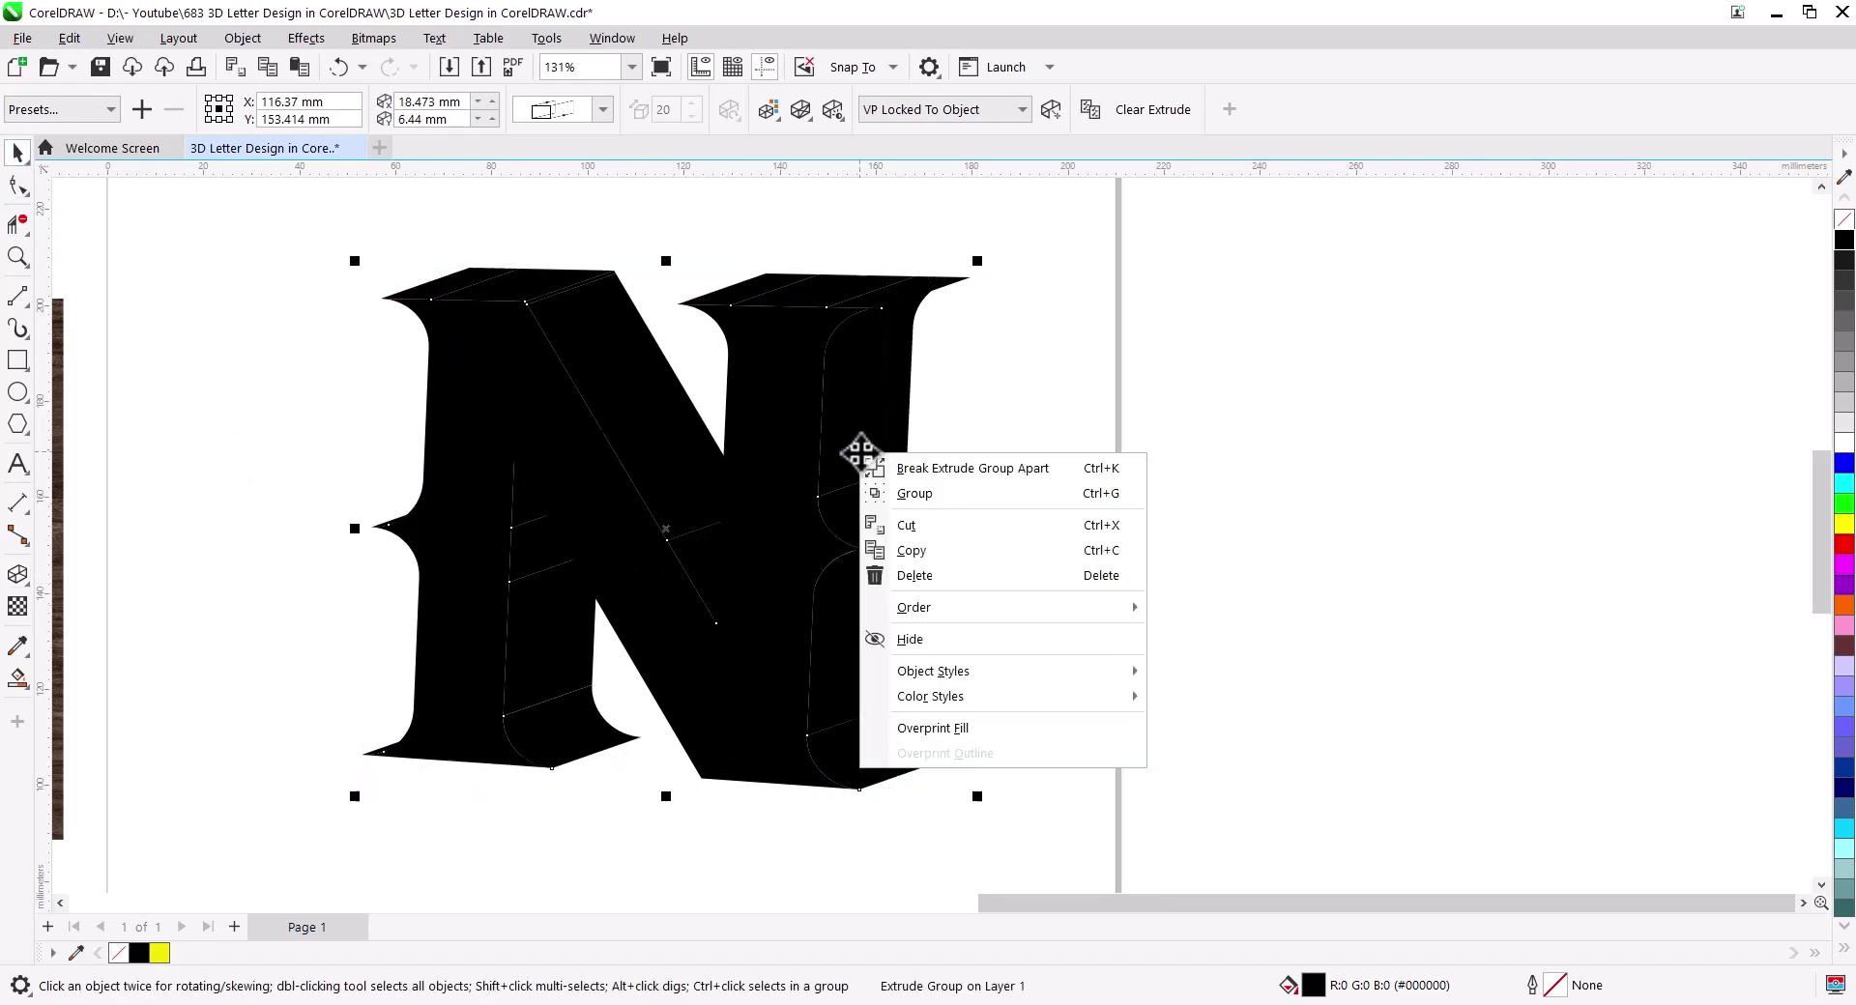
pyautogui.click(928, 470)
pyautogui.click(838, 562)
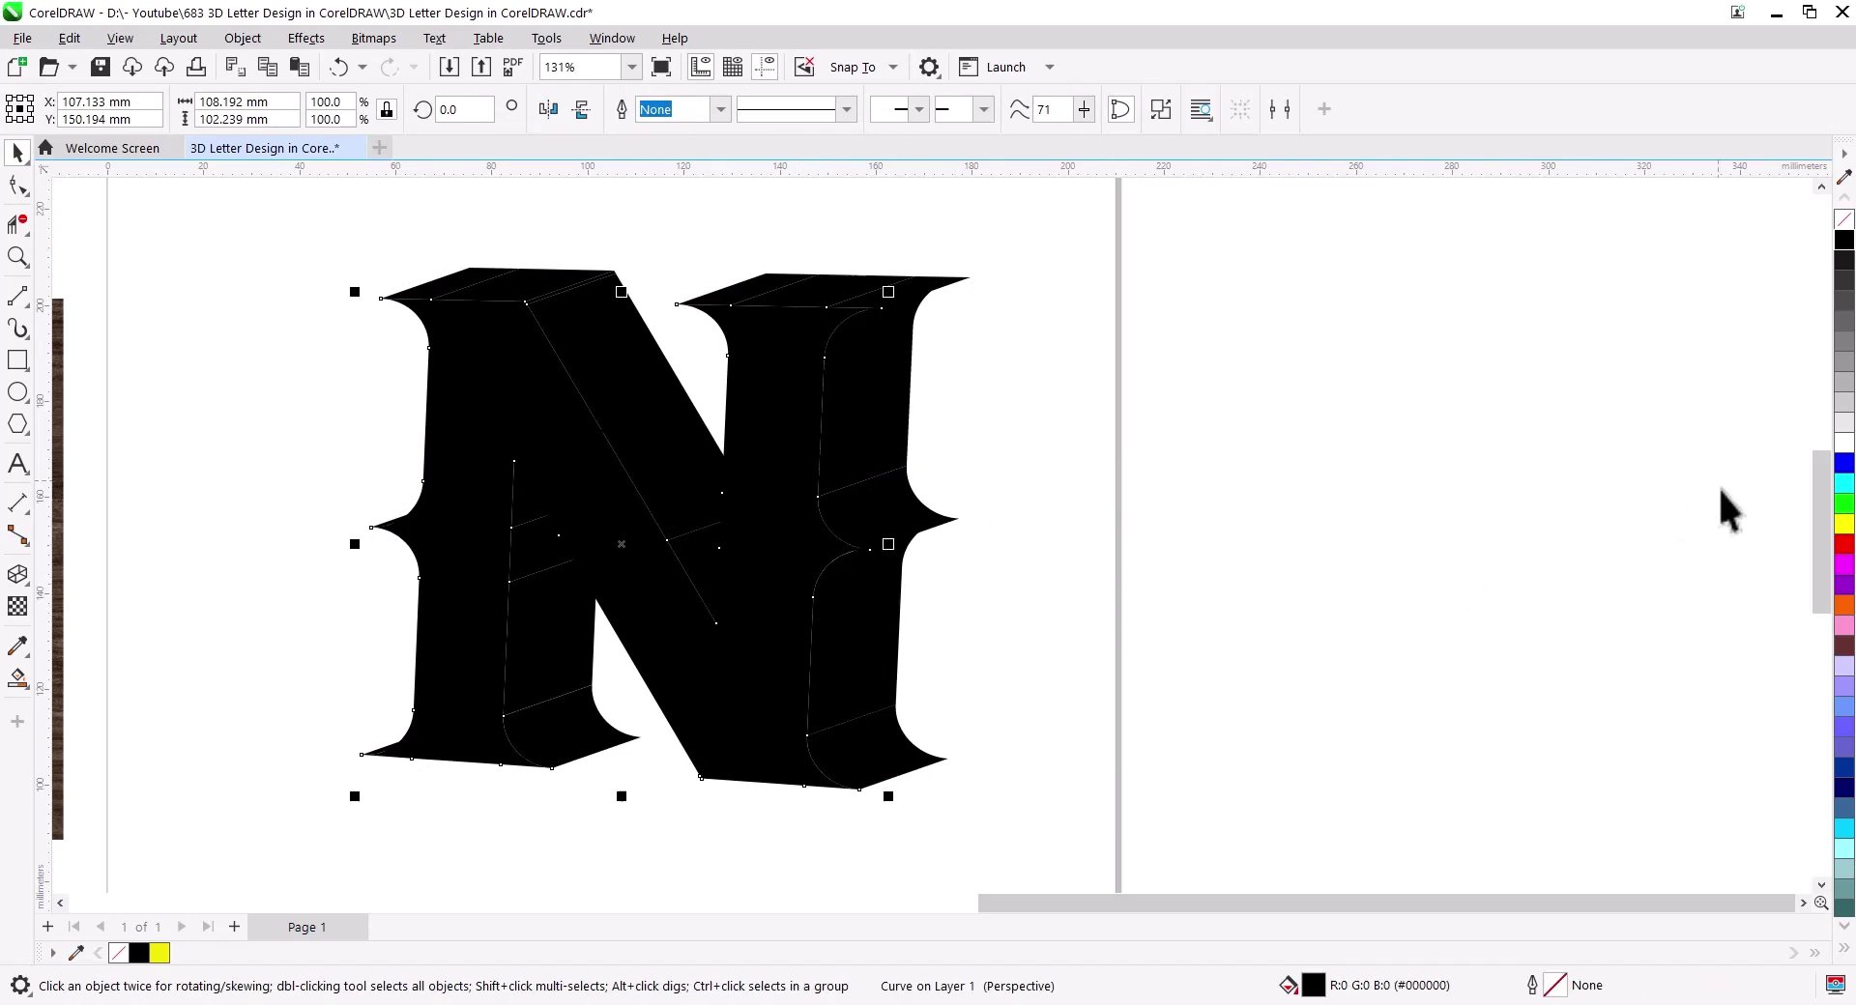
pyautogui.click(1844, 523)
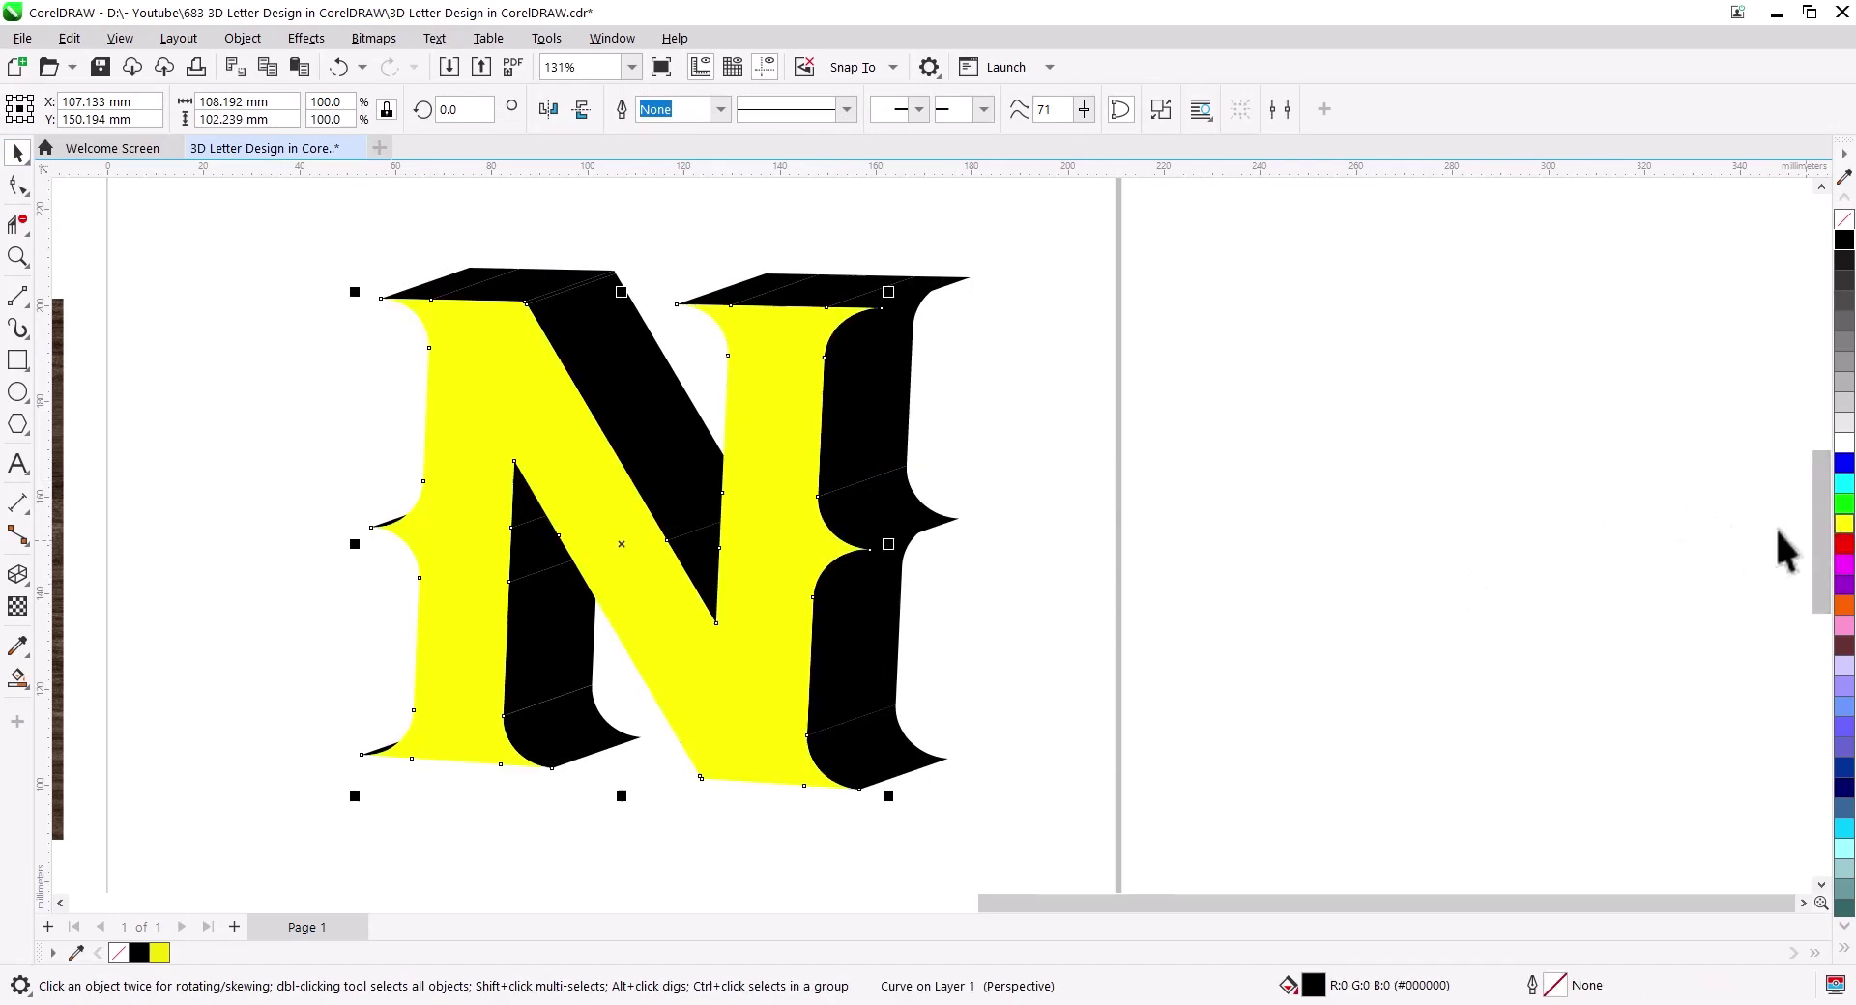
pyautogui.click(1158, 484)
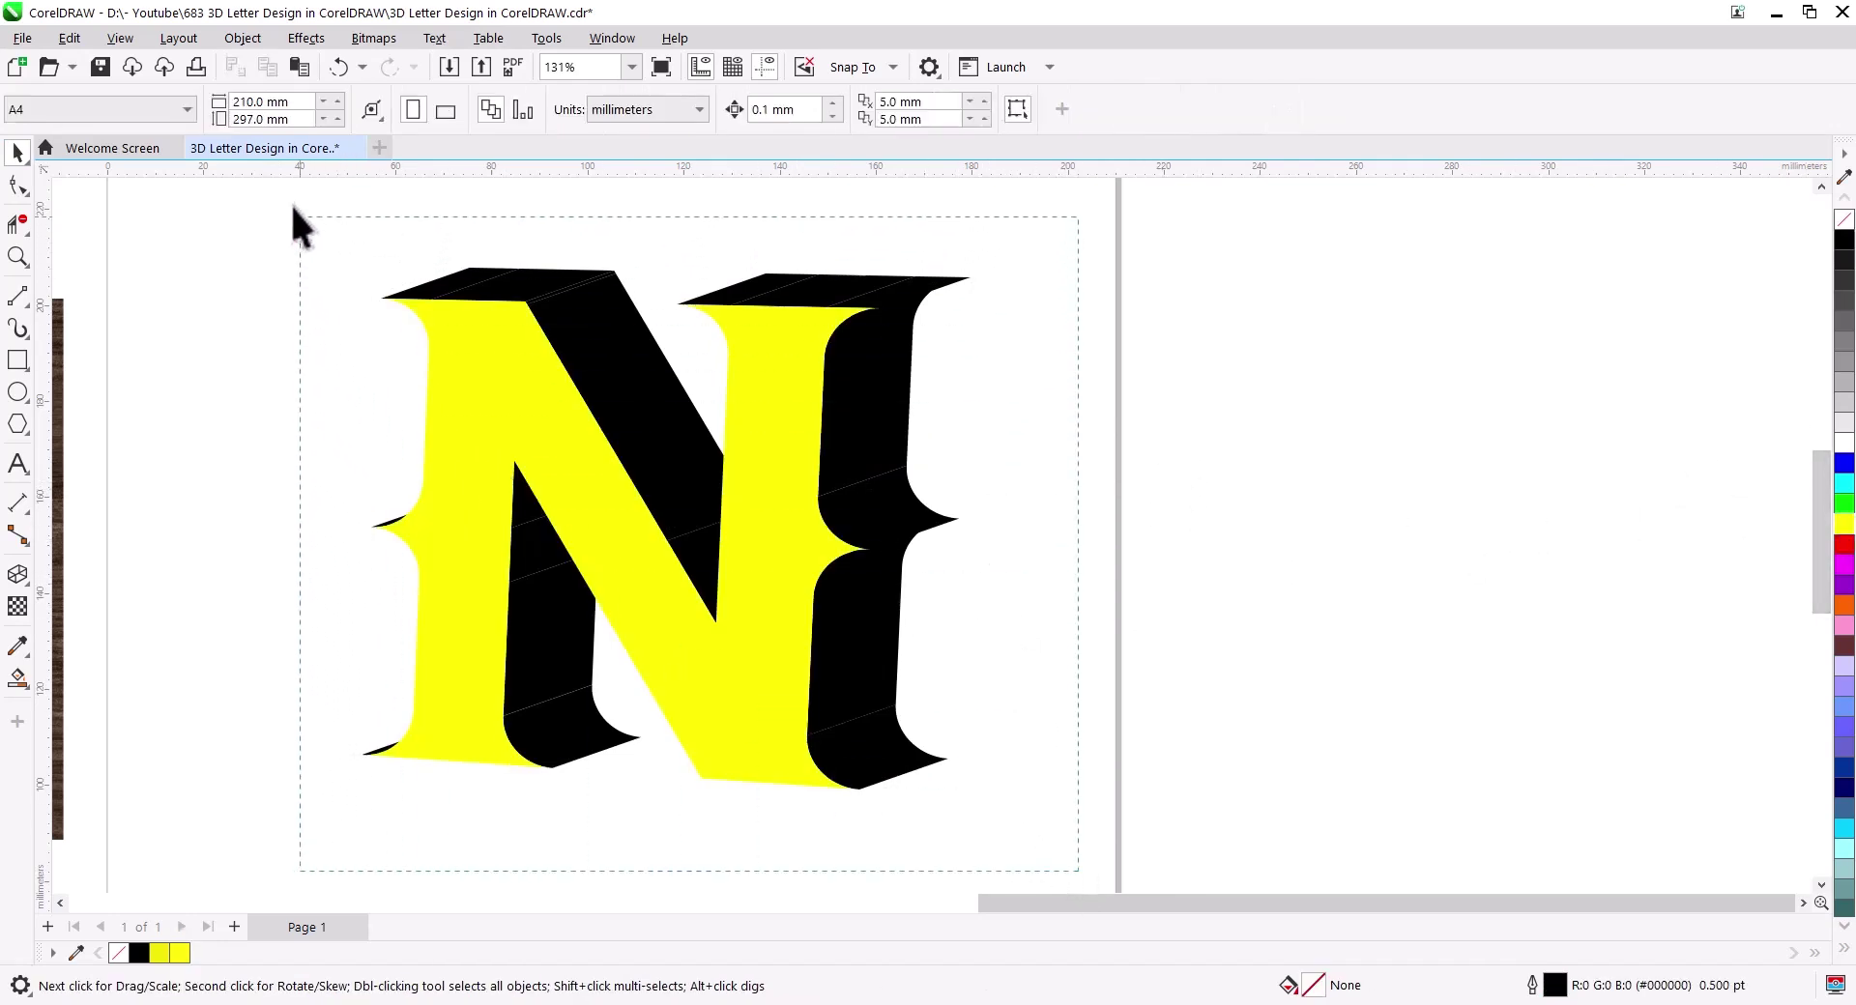
# Step: Give all pieces of the N black outlines and no fill
pyautogui.moveTo(445, 396); pyautogui.dragTo(288, 201)
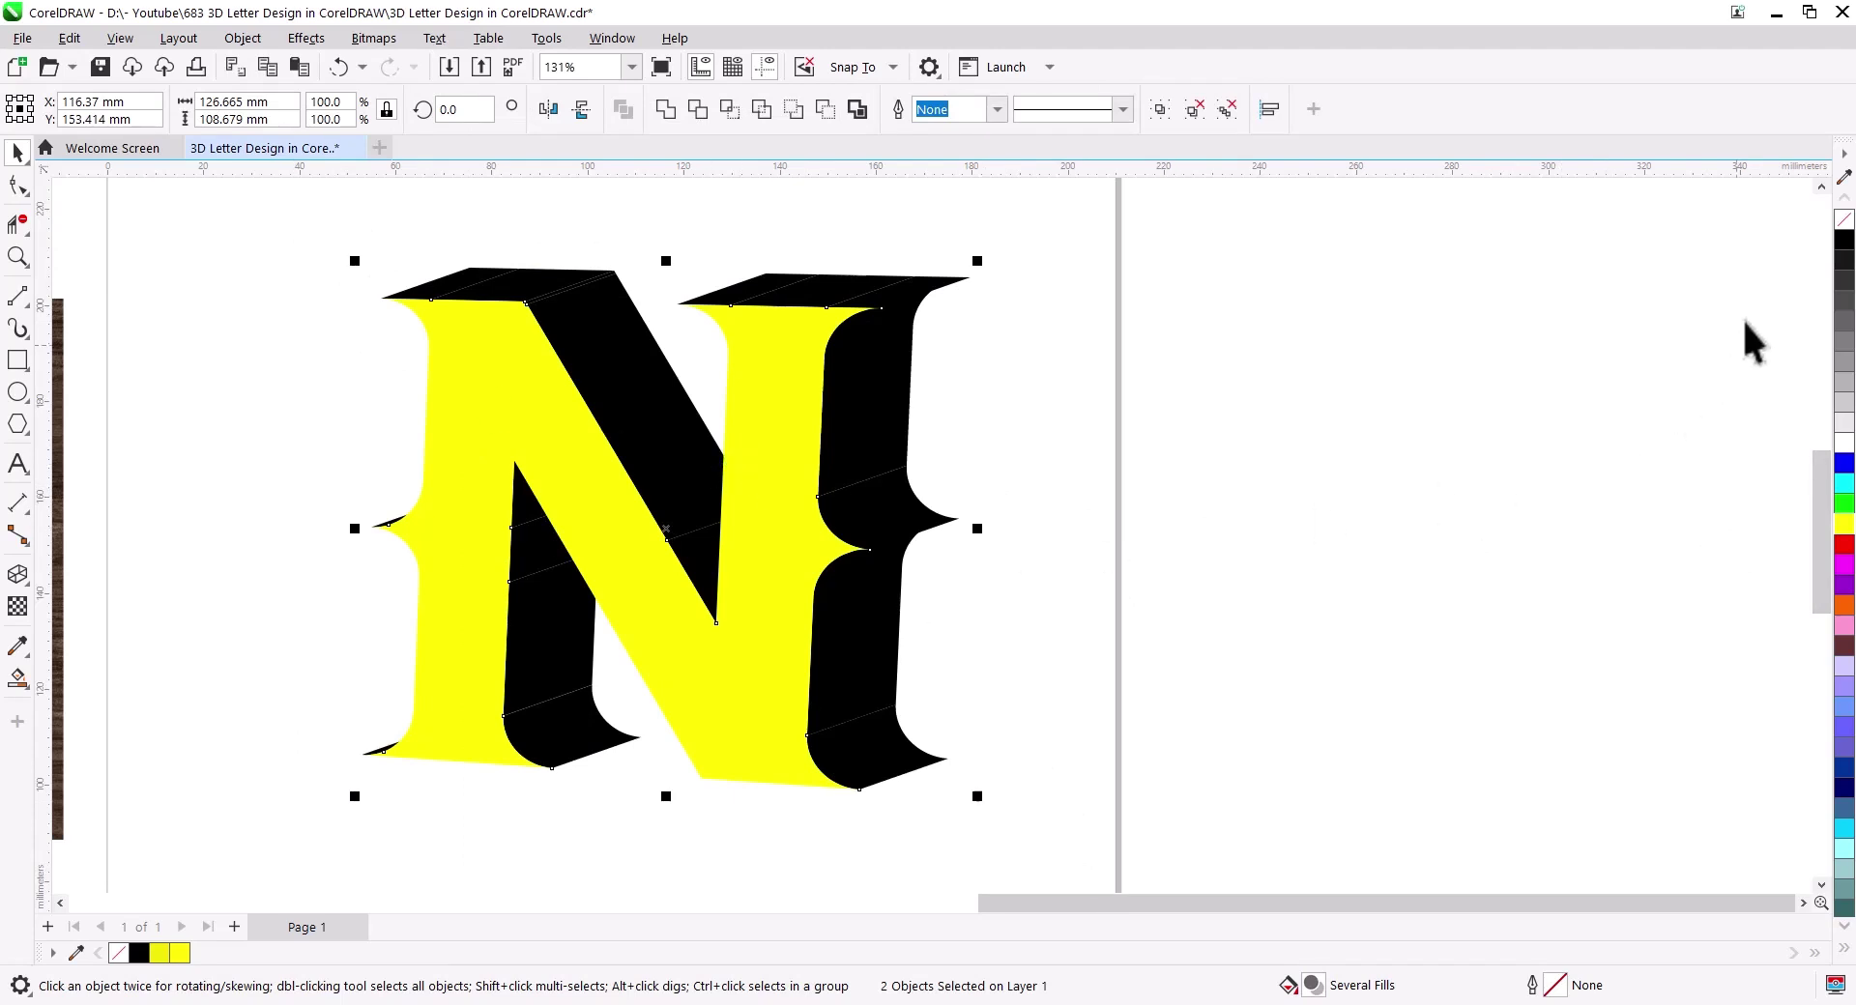
pyautogui.rightClick(1845, 242)
pyautogui.click(1844, 220)
# Step: Fill the N's front face white, then select the whole 19-object N group
pyautogui.click(1145, 480)
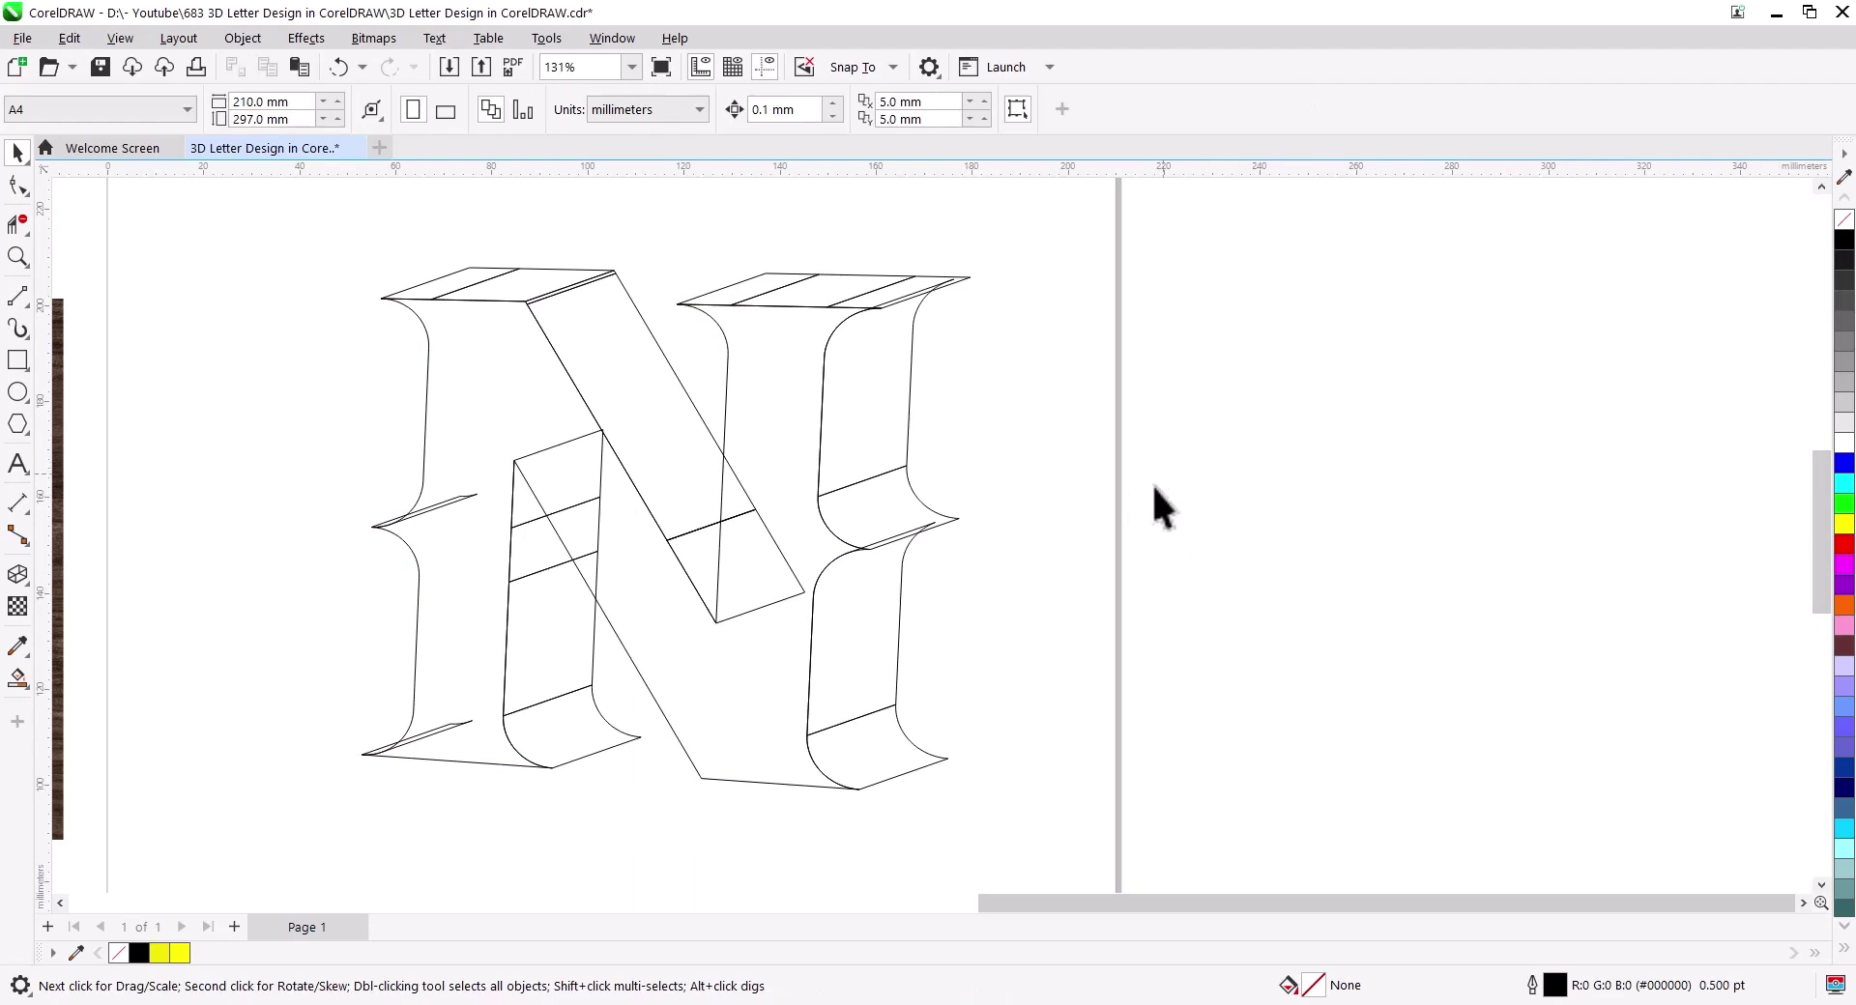
pyautogui.click(791, 427)
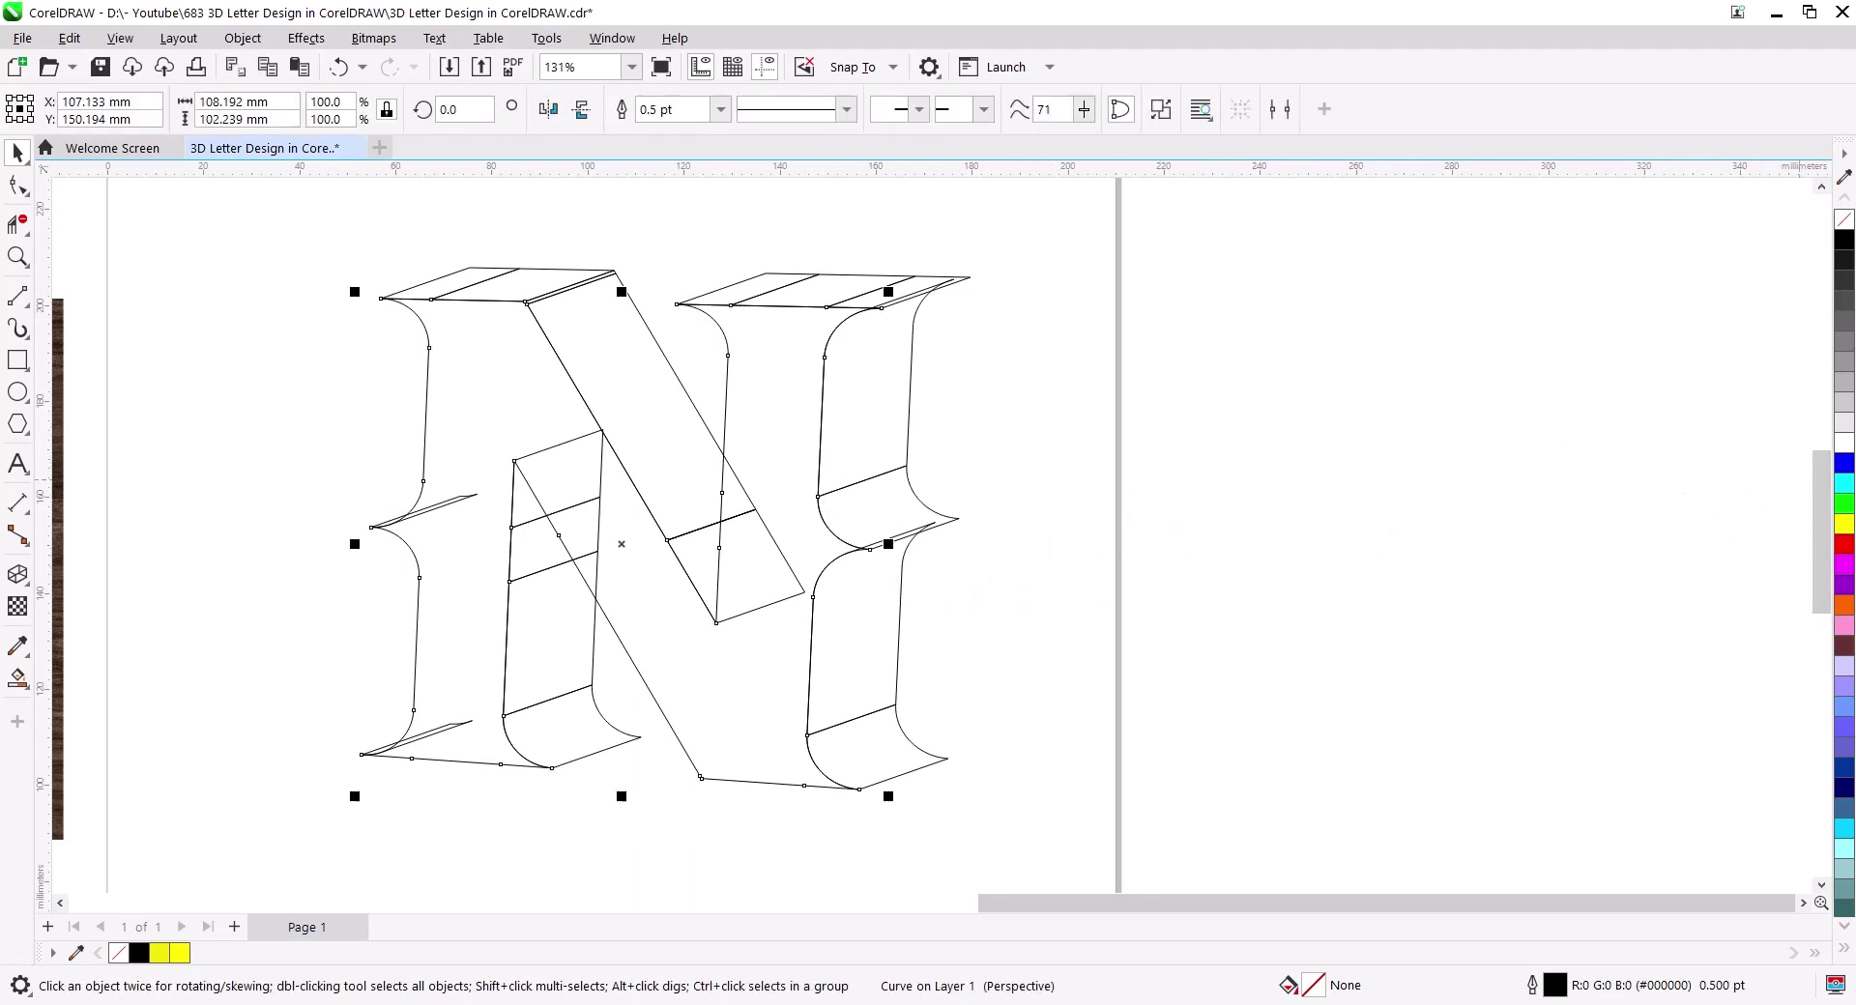
pyautogui.click(1842, 446)
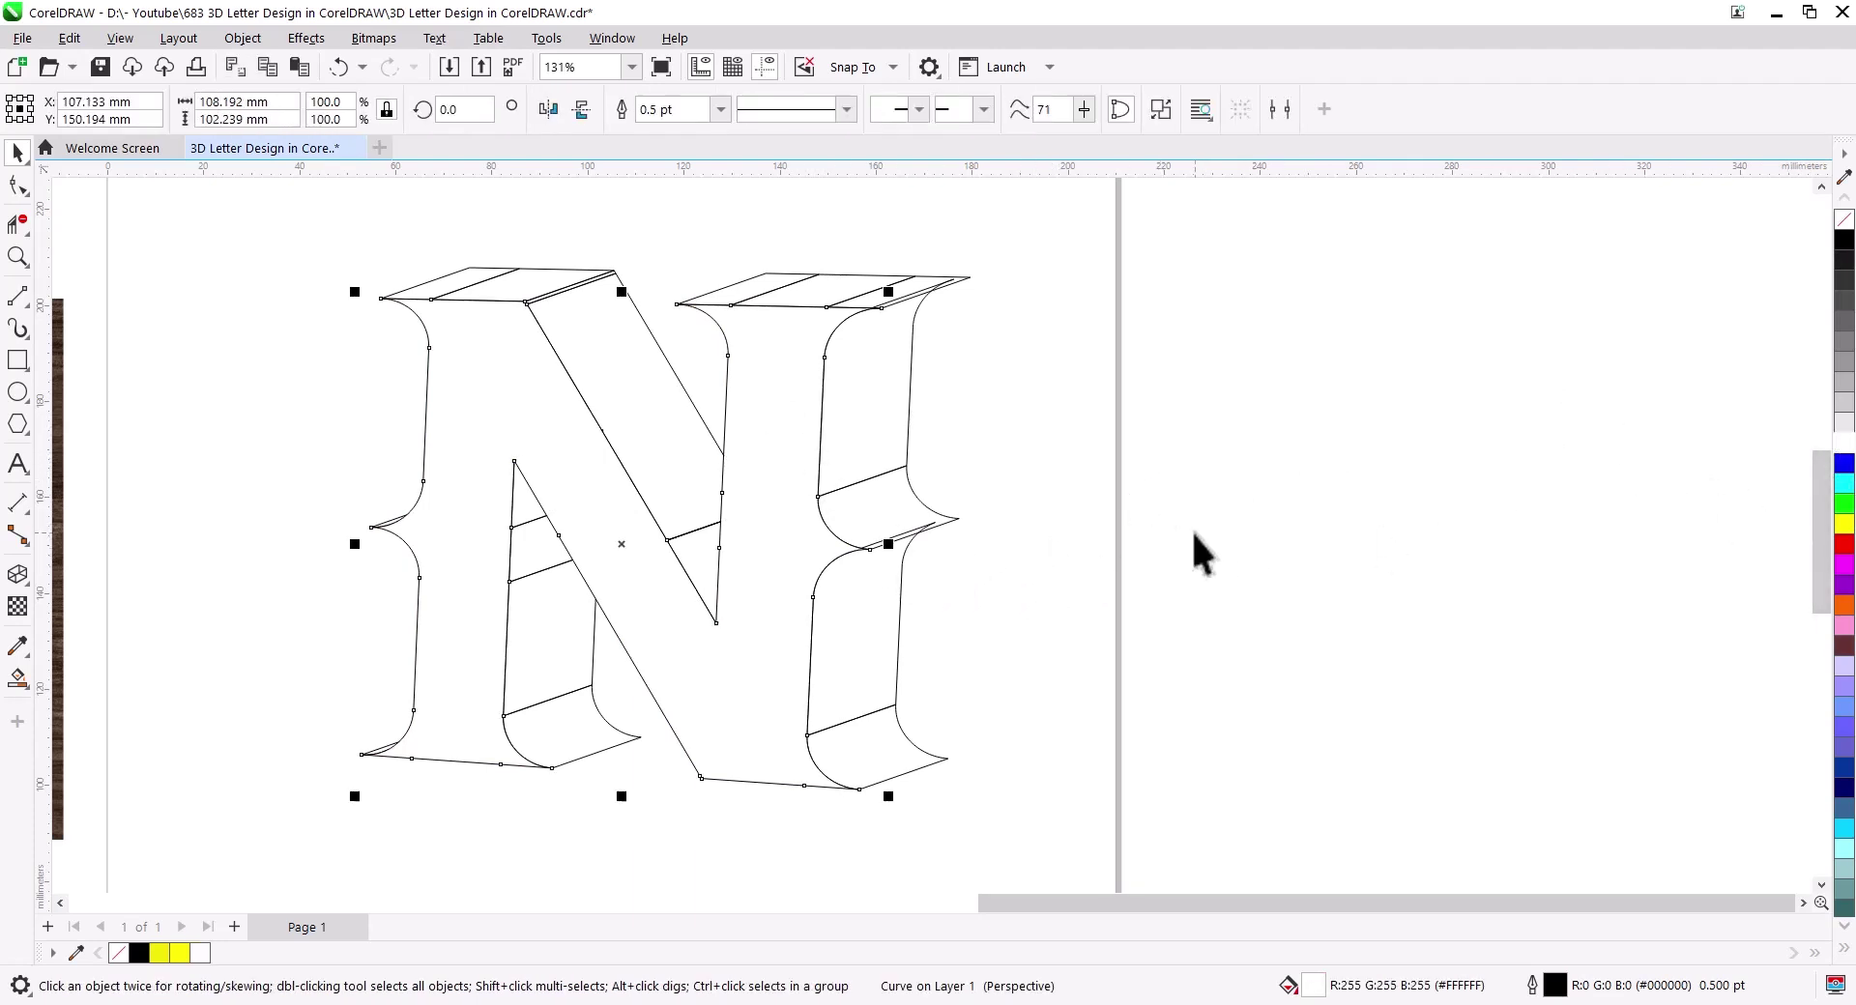
pyautogui.click(1195, 547)
pyautogui.click(696, 566)
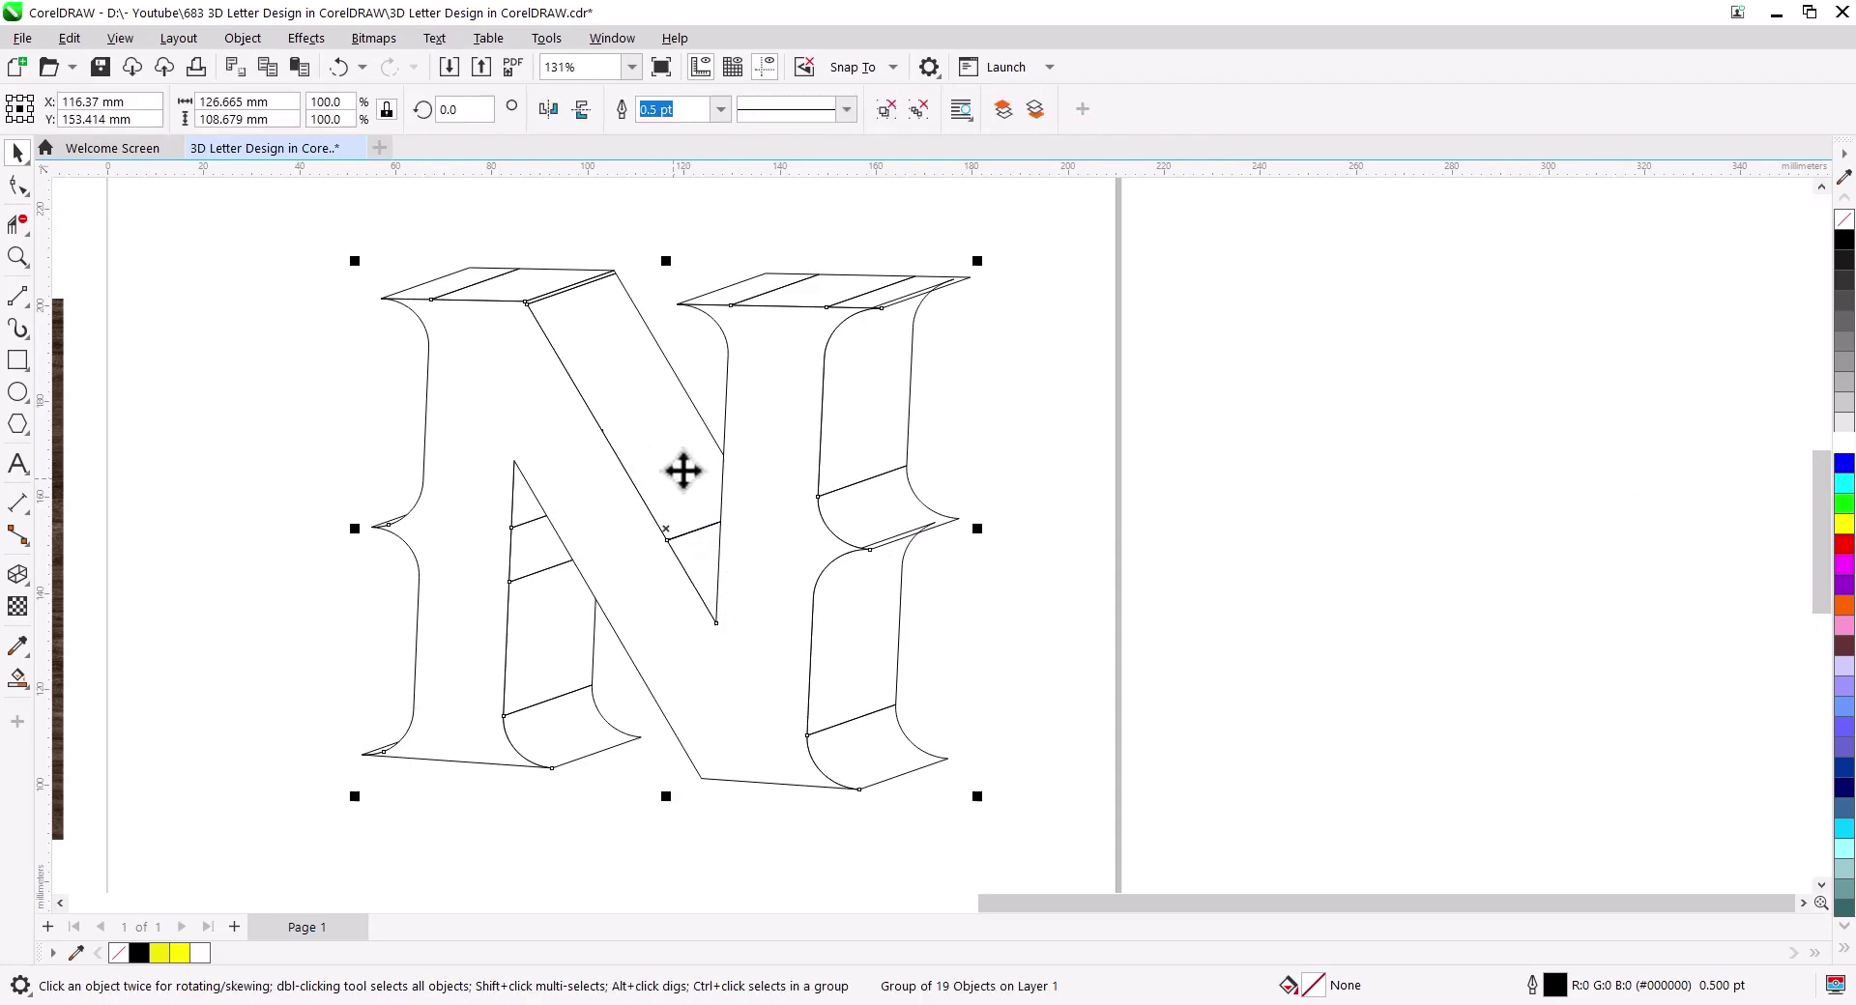
# Step: Zoom in and select the bottom serif face together with its adjoining stem piece
pyautogui.press('Escape')
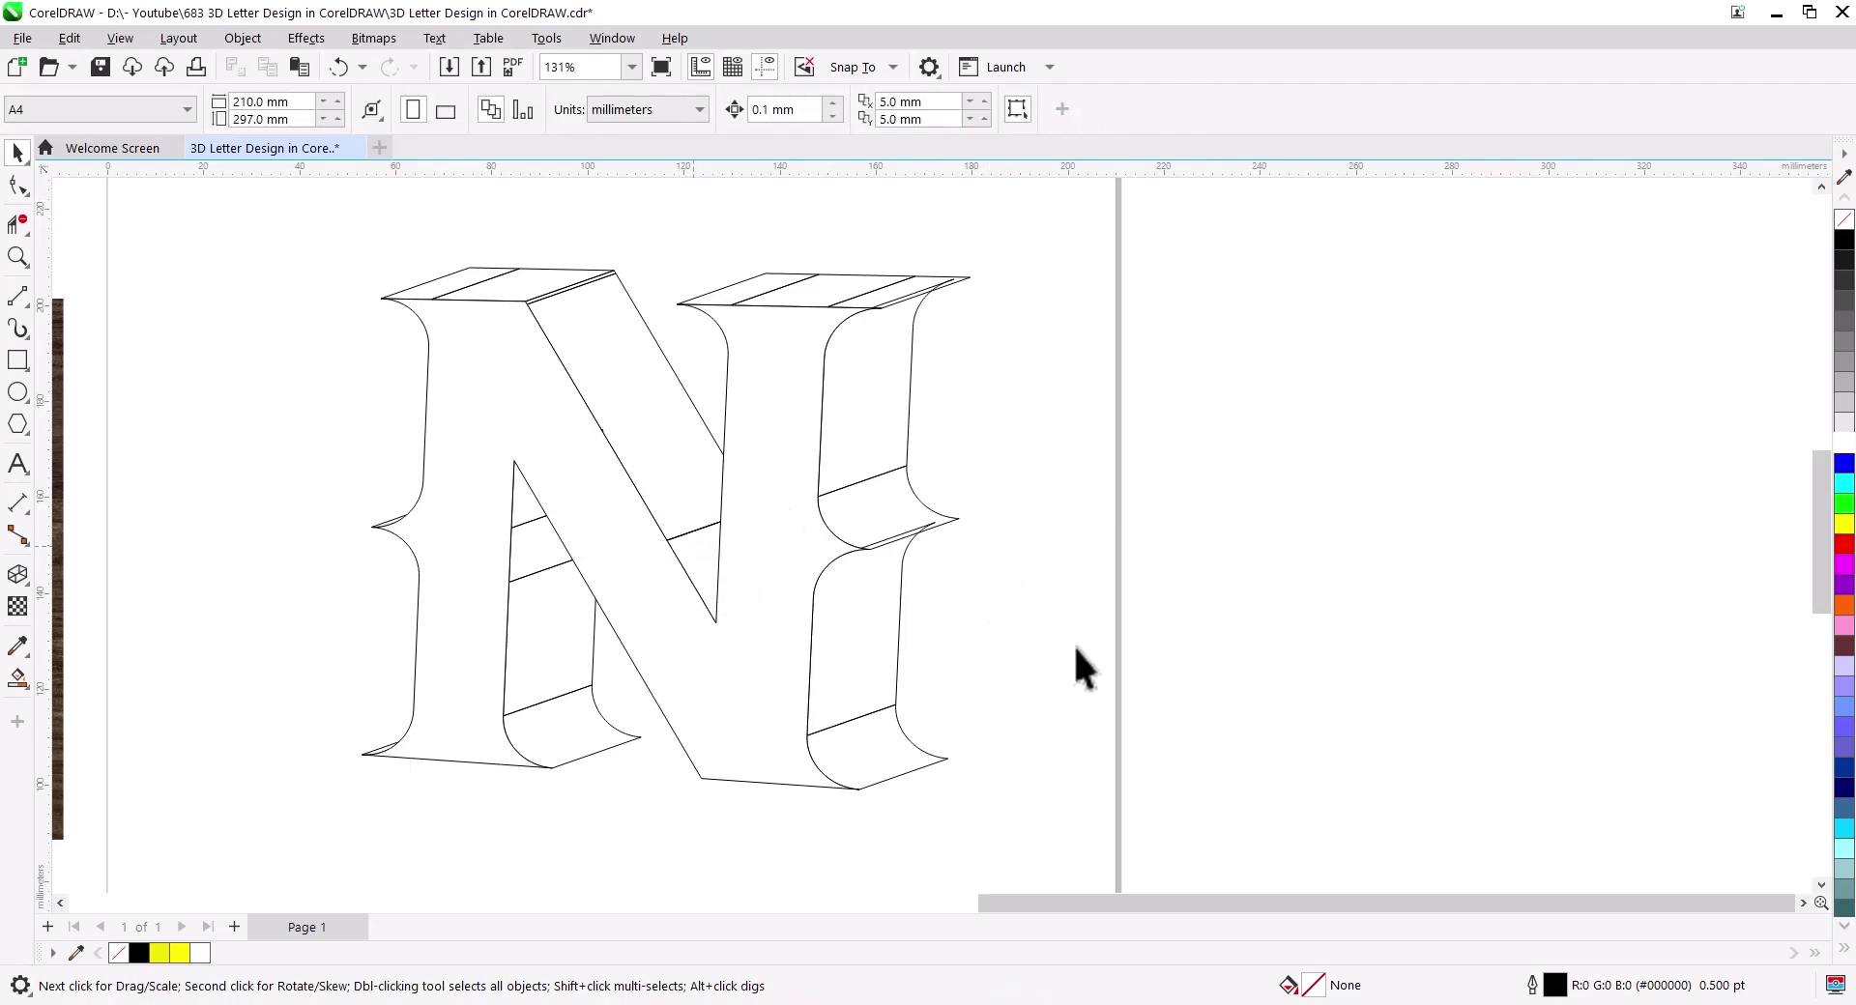
pyautogui.scroll(2, 1073, 644)
pyautogui.scroll(1, 1115, 652)
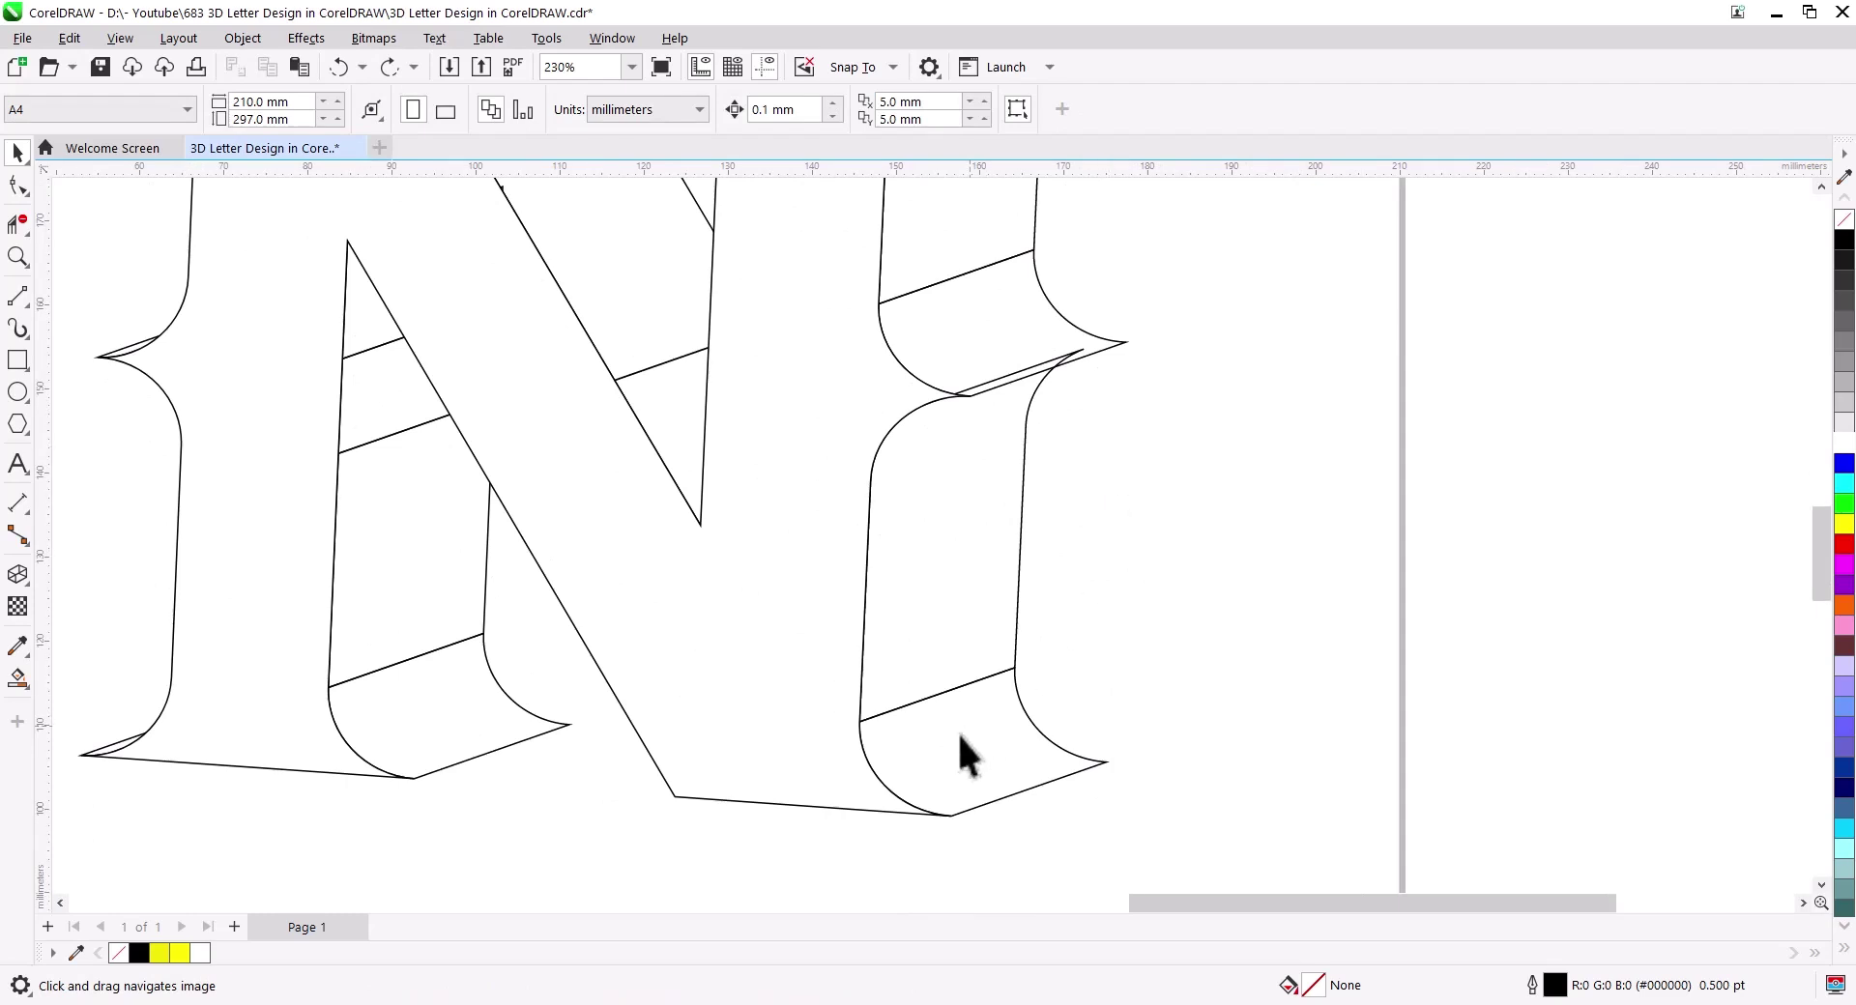
pyautogui.click(957, 729)
pyautogui.keyDown('shift'); pyautogui.click(957, 592); pyautogui.keyUp('shift')
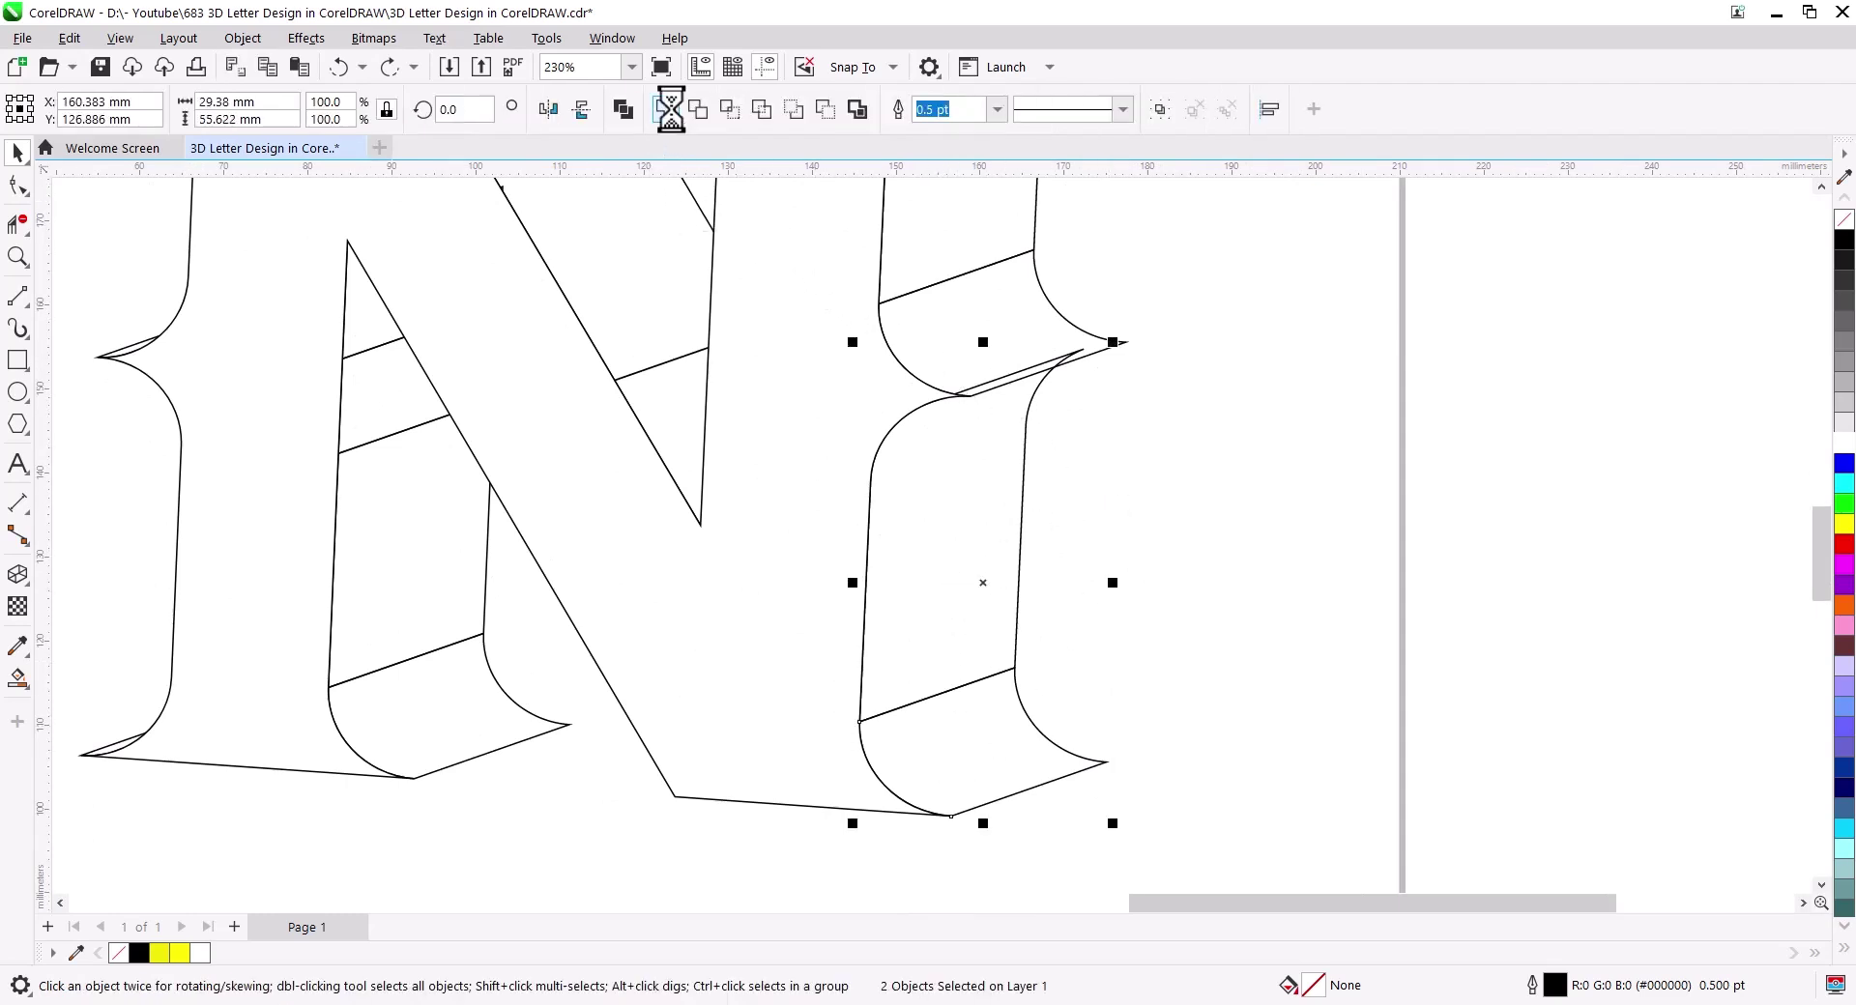
pyautogui.click(1102, 481)
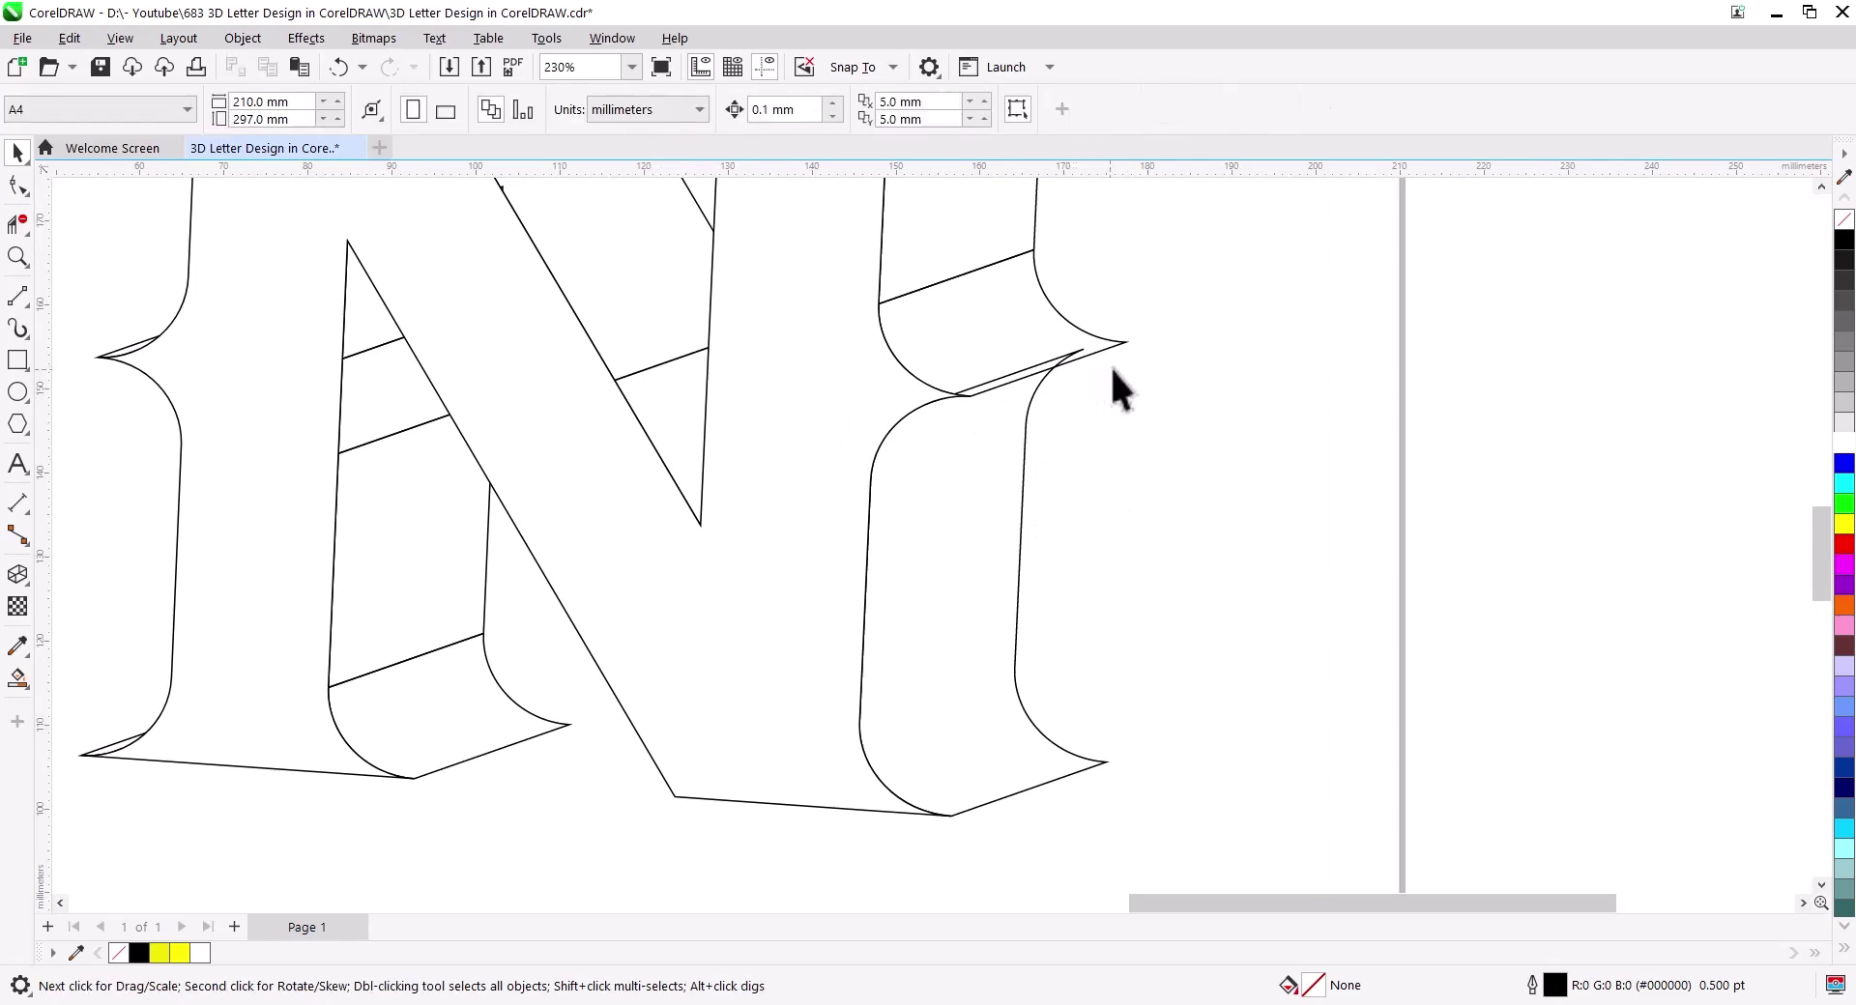
# Step: Weld the right stem's upper serif face to its adjoining stem piece
pyautogui.moveTo(1111, 368)
pyautogui.mouseDown()
pyautogui.moveTo(1089, 444)
pyautogui.moveTo(870, 584)
pyautogui.mouseUp()
pyautogui.click(851, 580)
pyautogui.keyDown('shift'); pyautogui.click(808, 427); pyautogui.keyUp('shift')
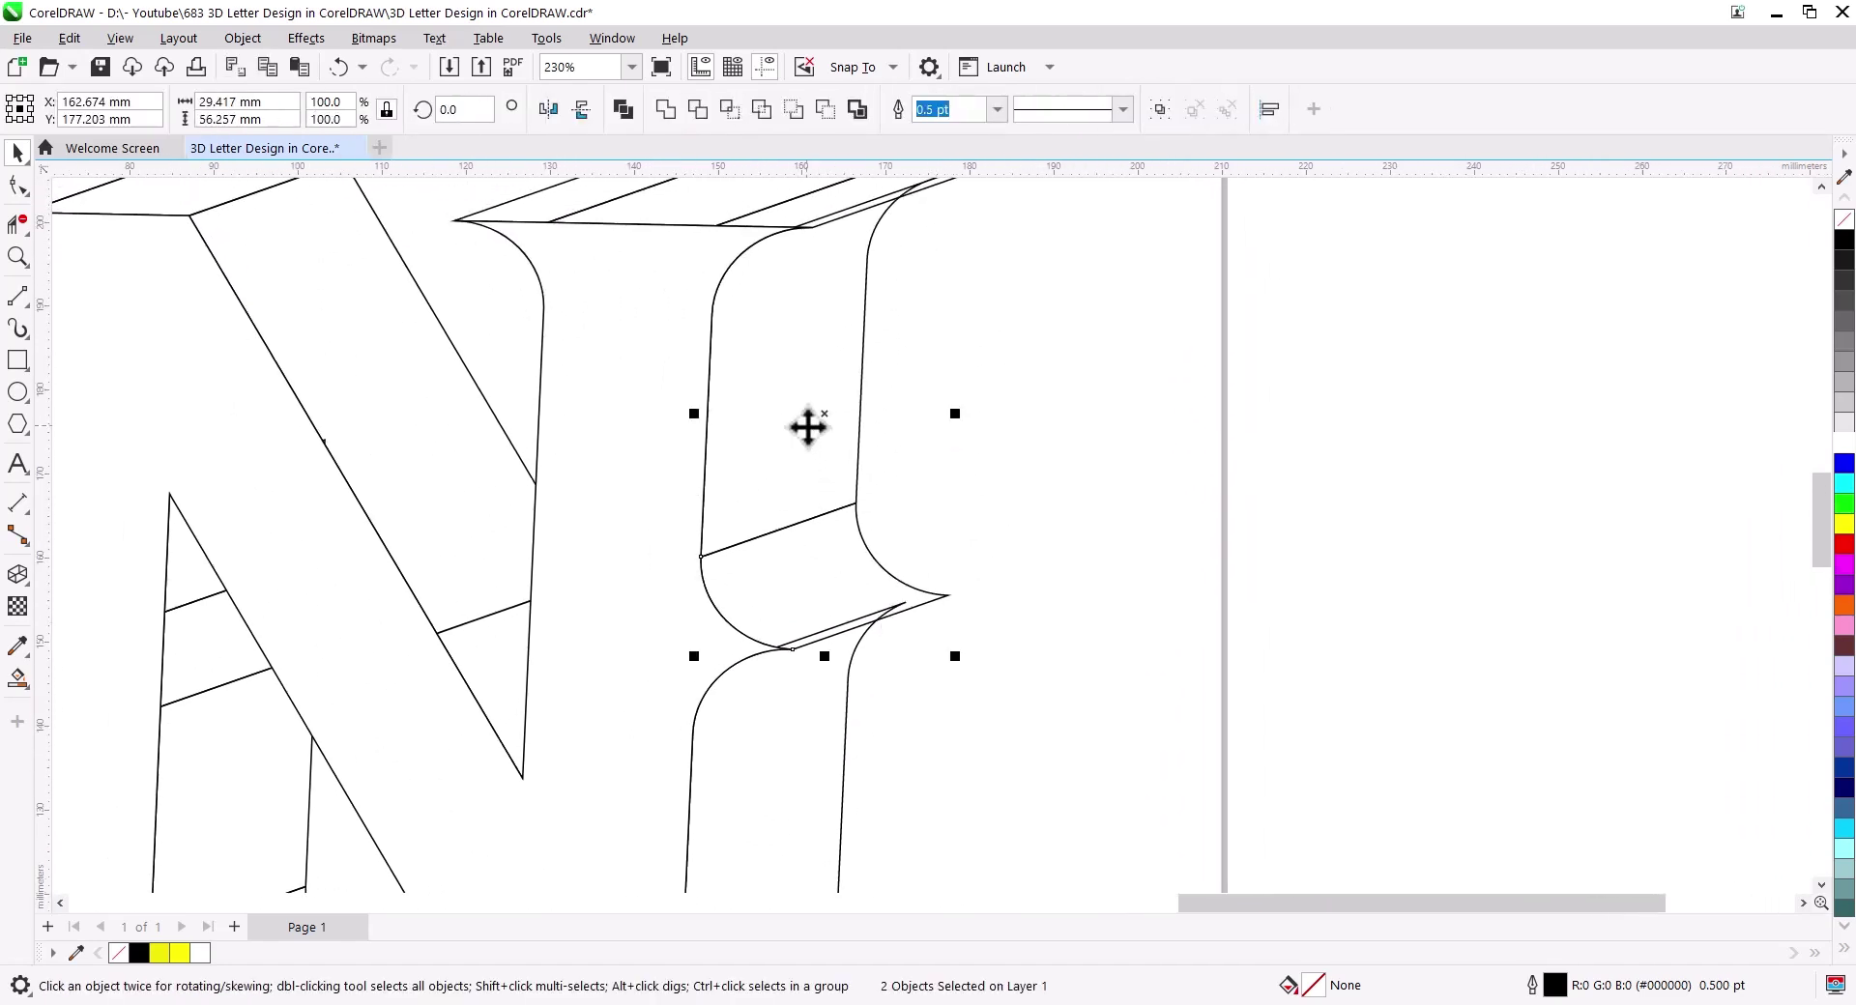
pyautogui.click(673, 109)
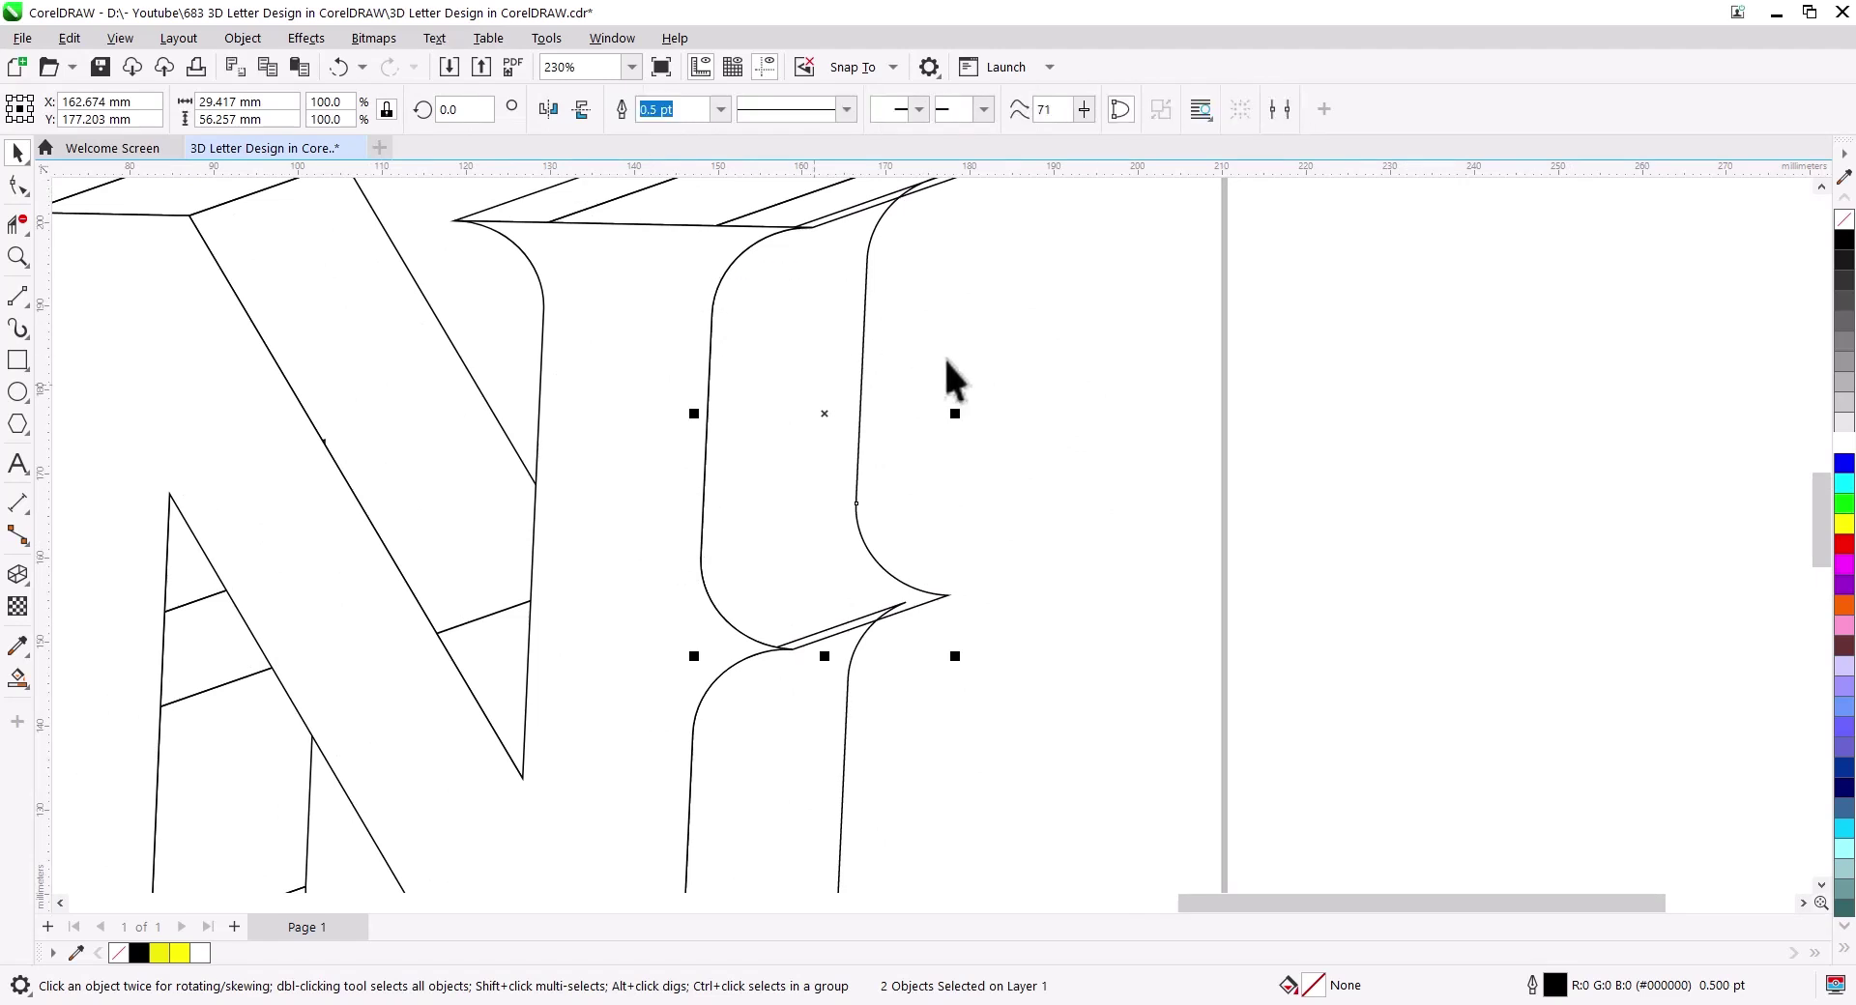
pyautogui.moveTo(944, 380); pyautogui.dragTo(861, 468)
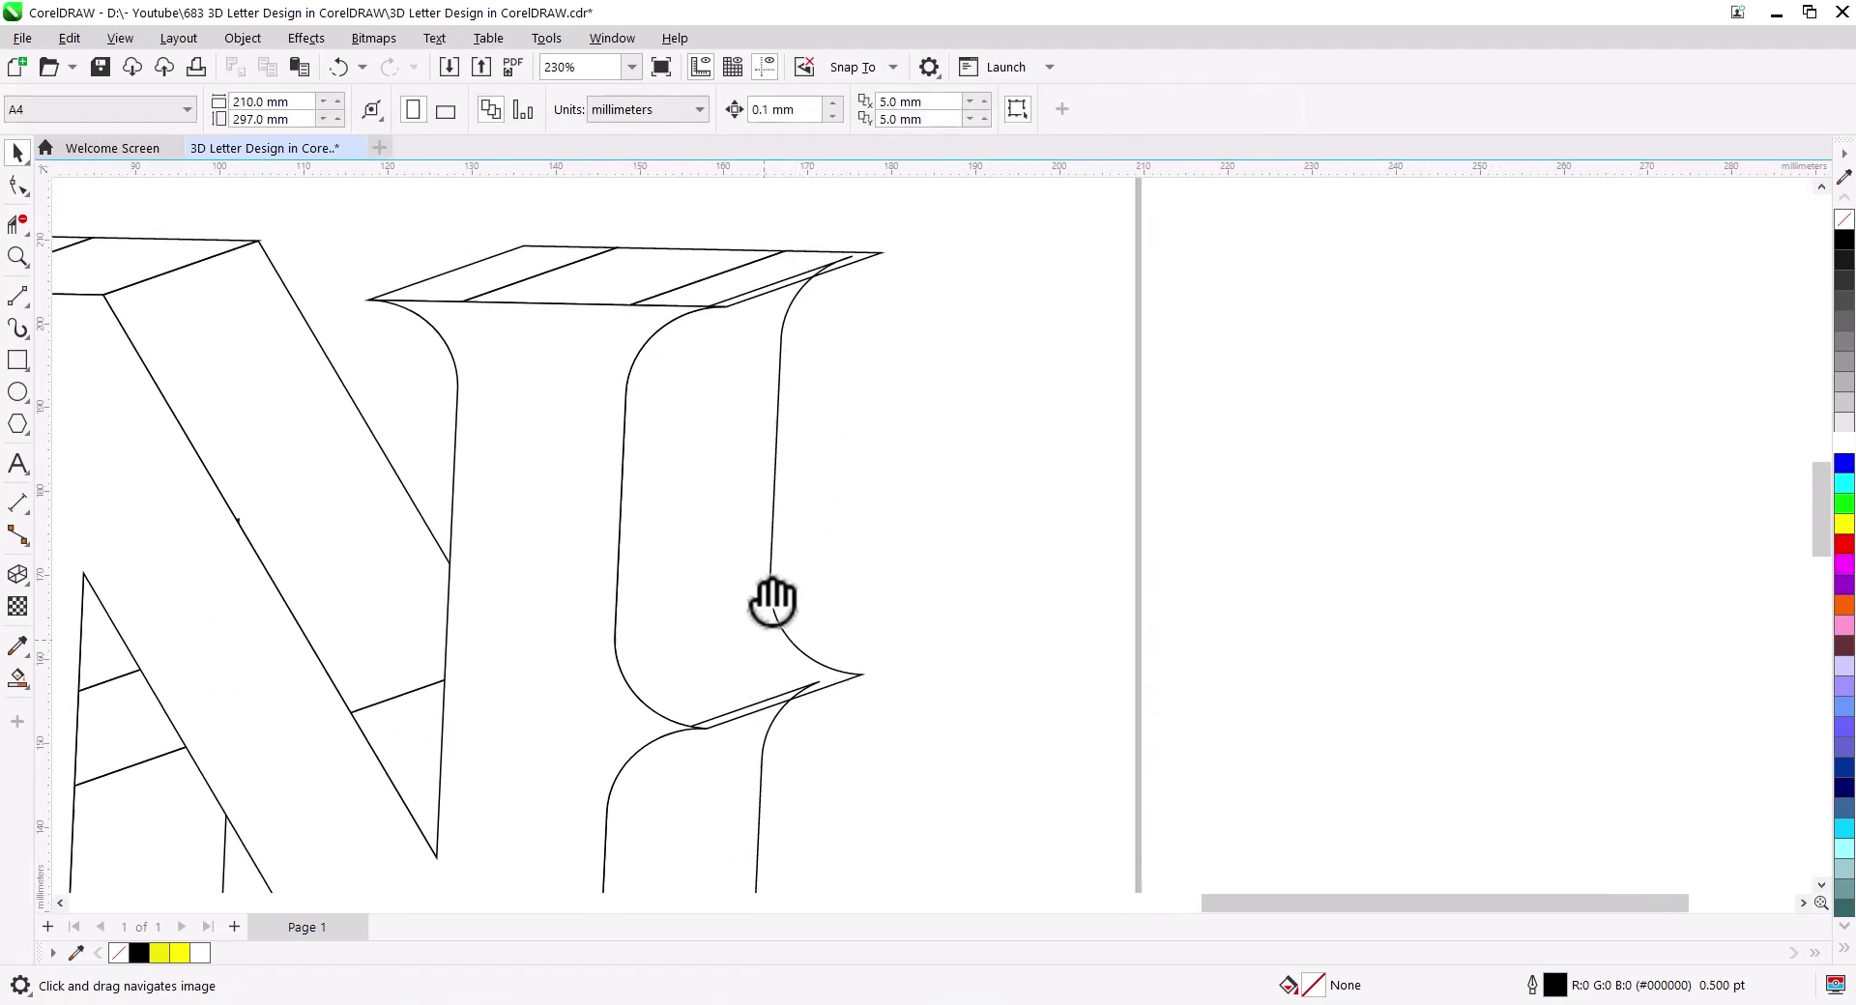
pyautogui.moveTo(774, 715); pyautogui.dragTo(762, 478)
pyautogui.scroll(1, 763, 477)
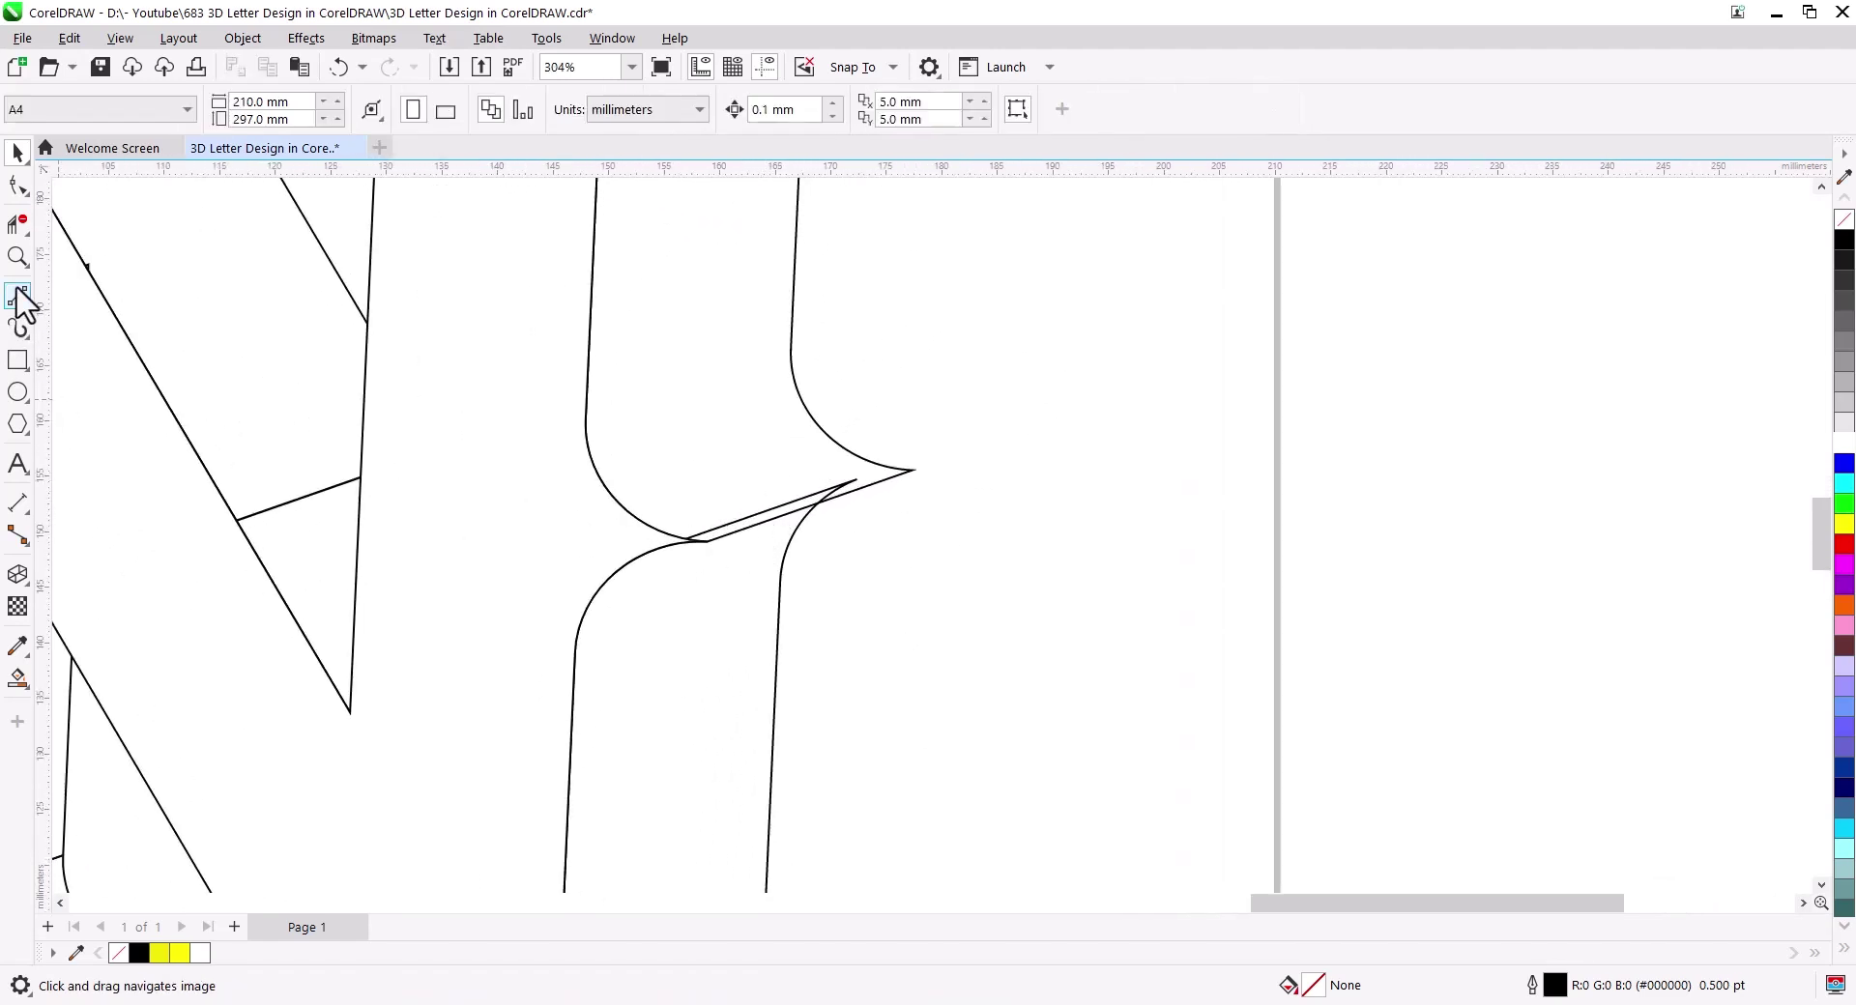
# Step: Use Virtual Segment Delete to clear stray dividing segments from the N's top faces
pyautogui.click(15, 227)
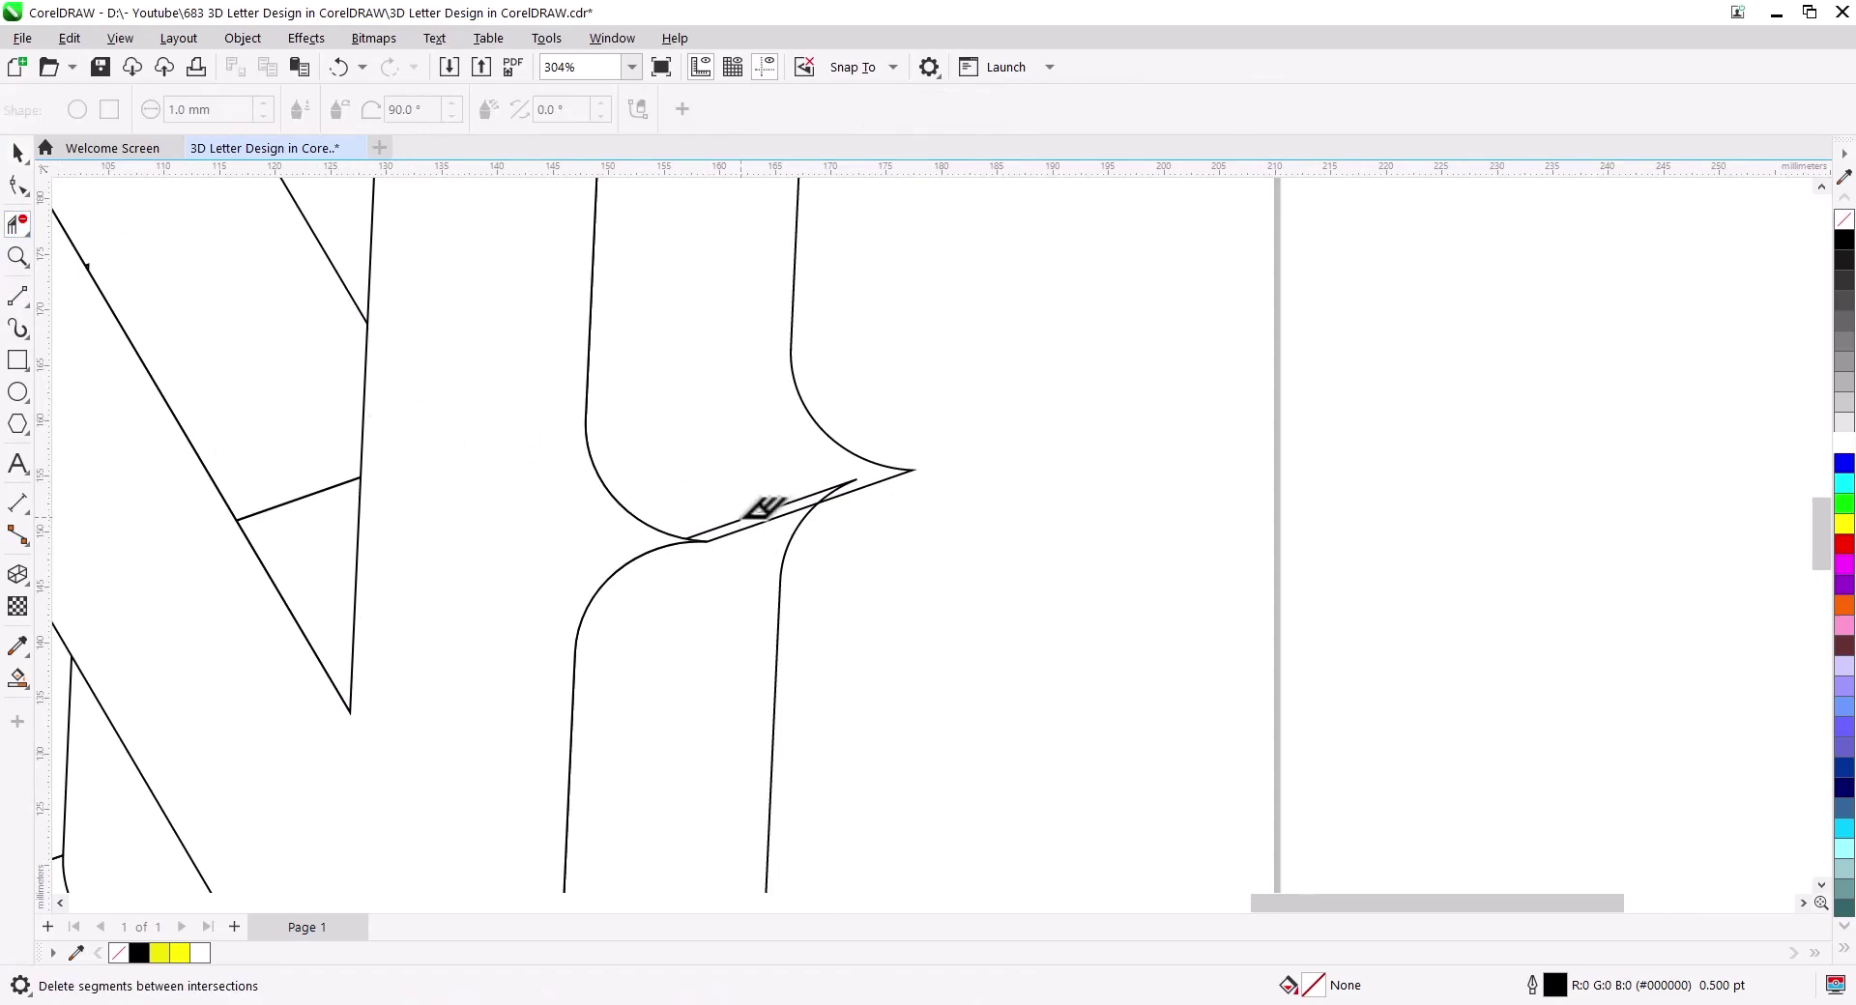
pyautogui.moveTo(758, 446); pyautogui.dragTo(783, 466)
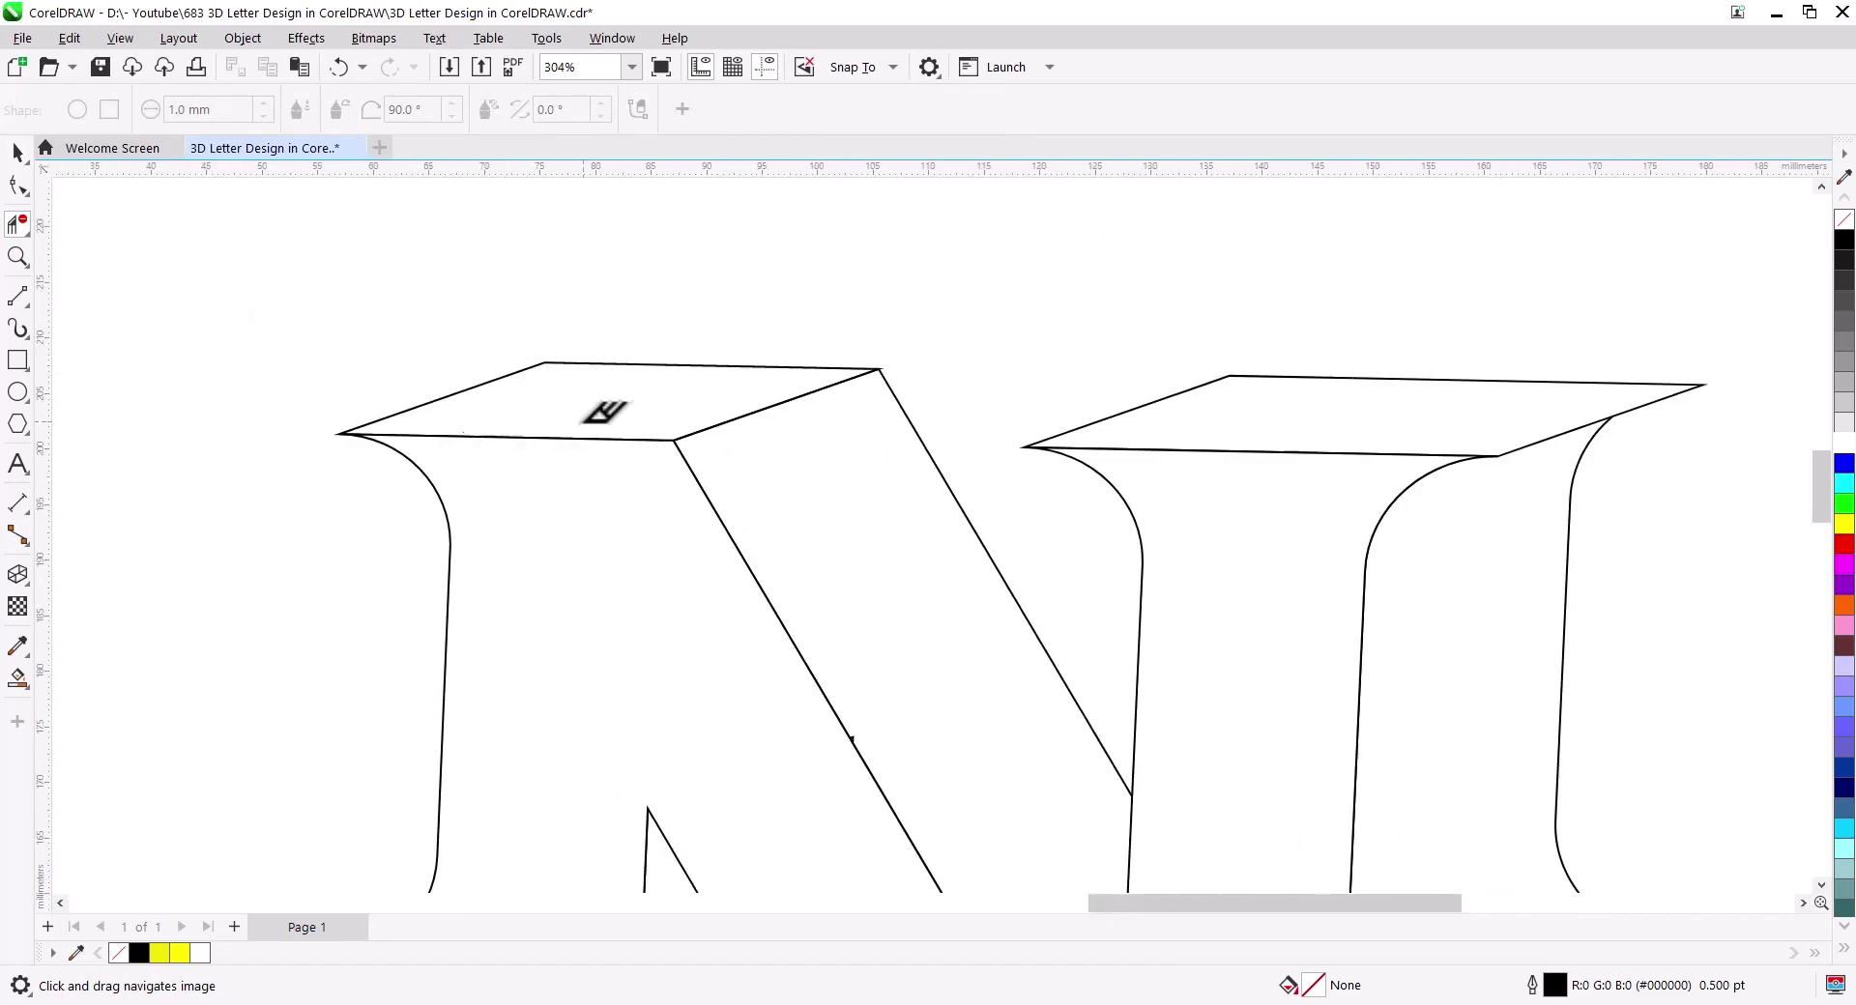
pyautogui.scroll(-2, 705, 391)
pyautogui.scroll(-2, 709, 642)
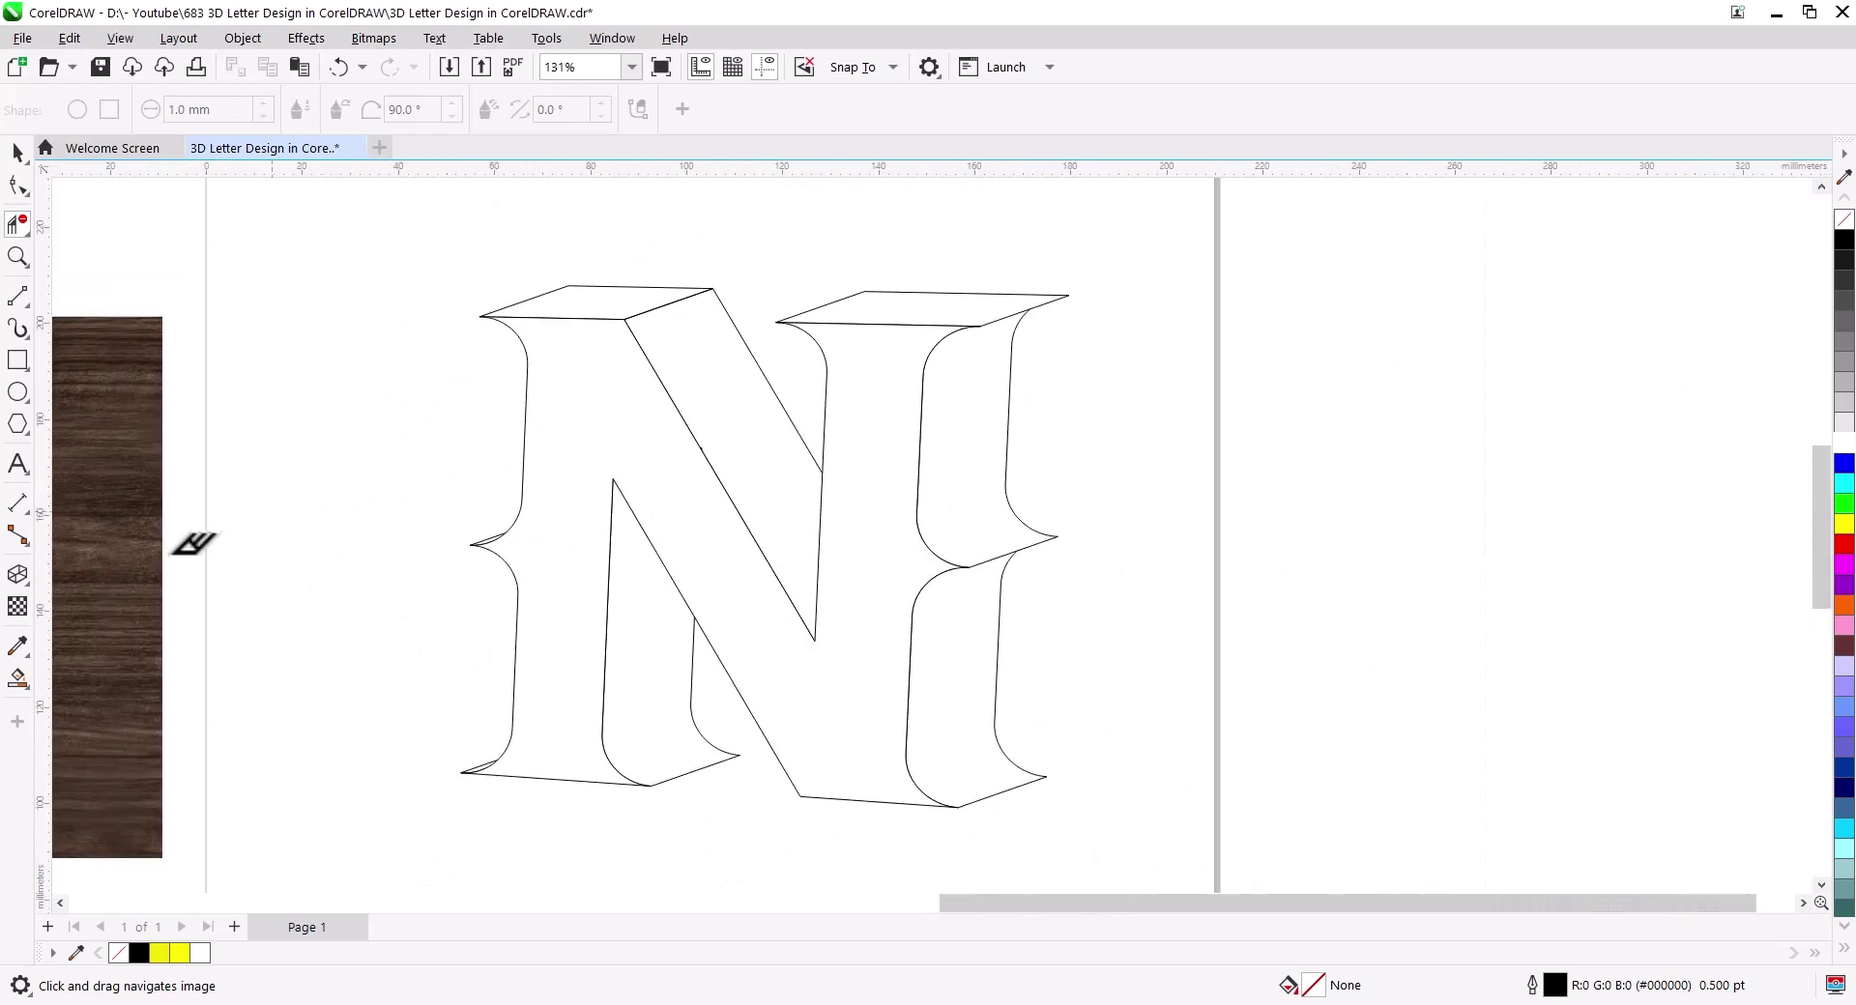
pyautogui.click(22, 689)
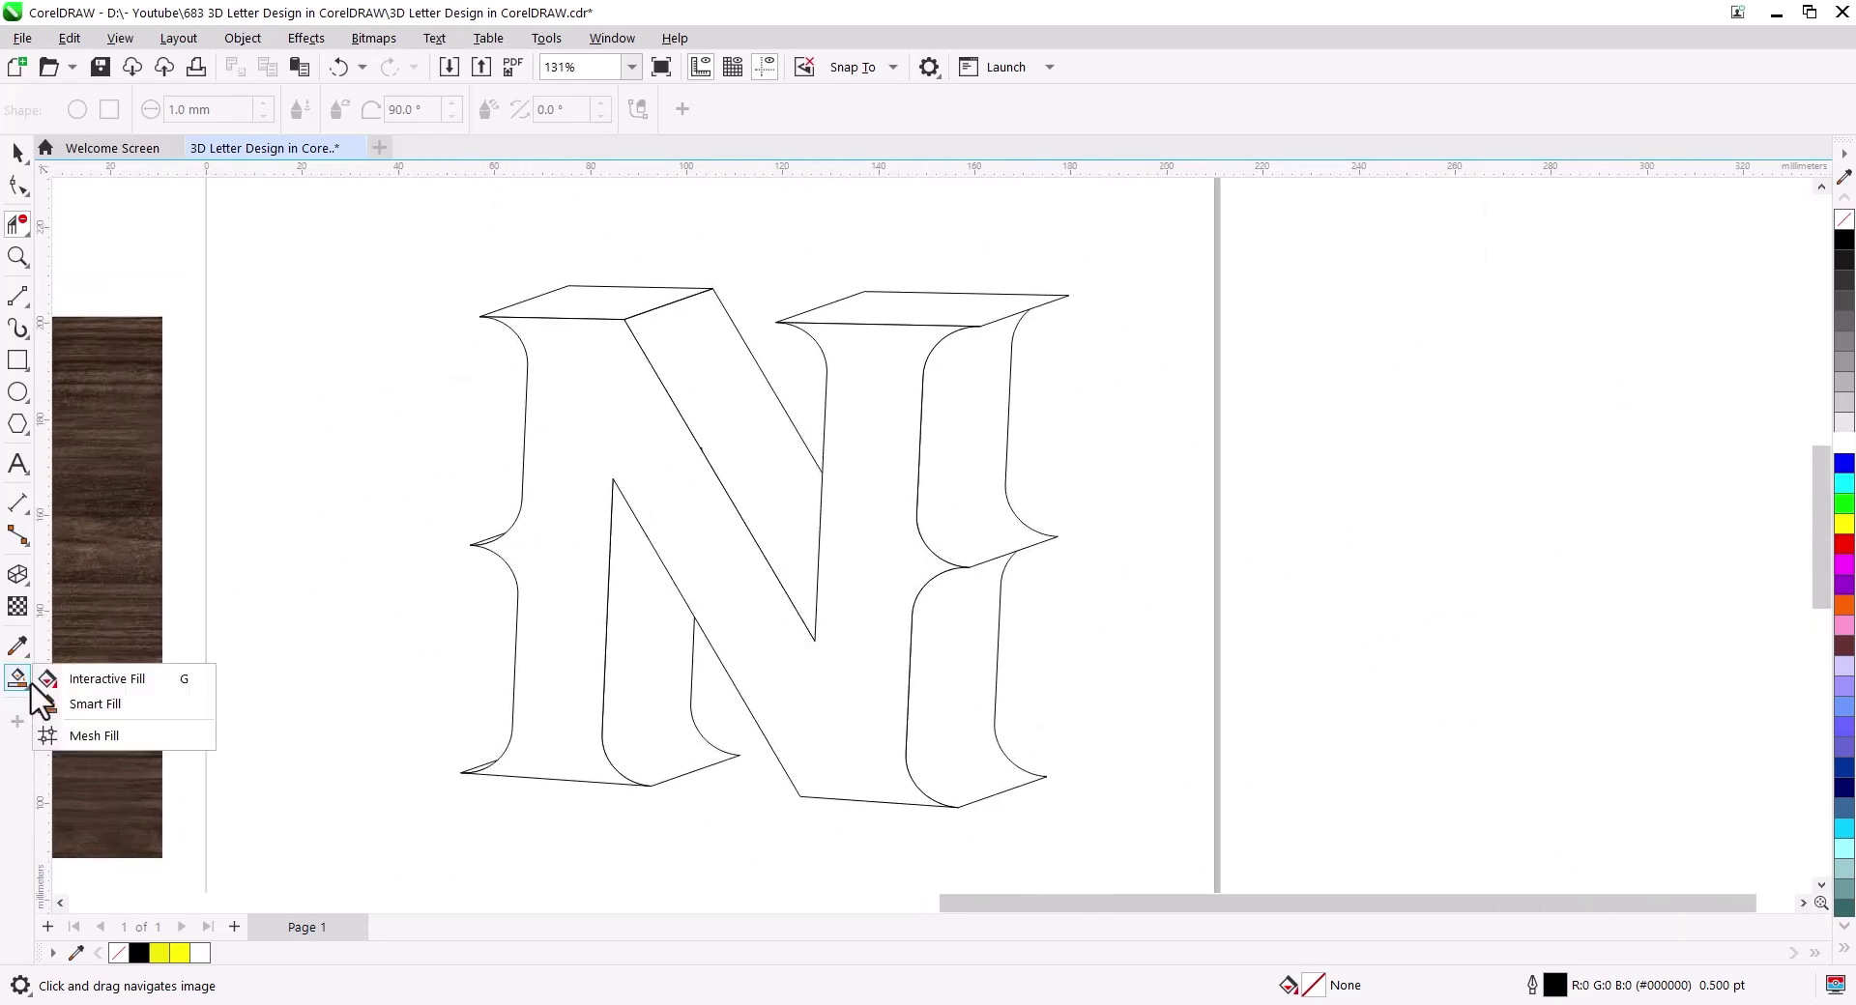
# Step: Smart Fill the N's left top face, diagonal face and right-stem top face yellow
pyautogui.click(87, 704)
pyautogui.click(583, 311)
pyautogui.click(733, 428)
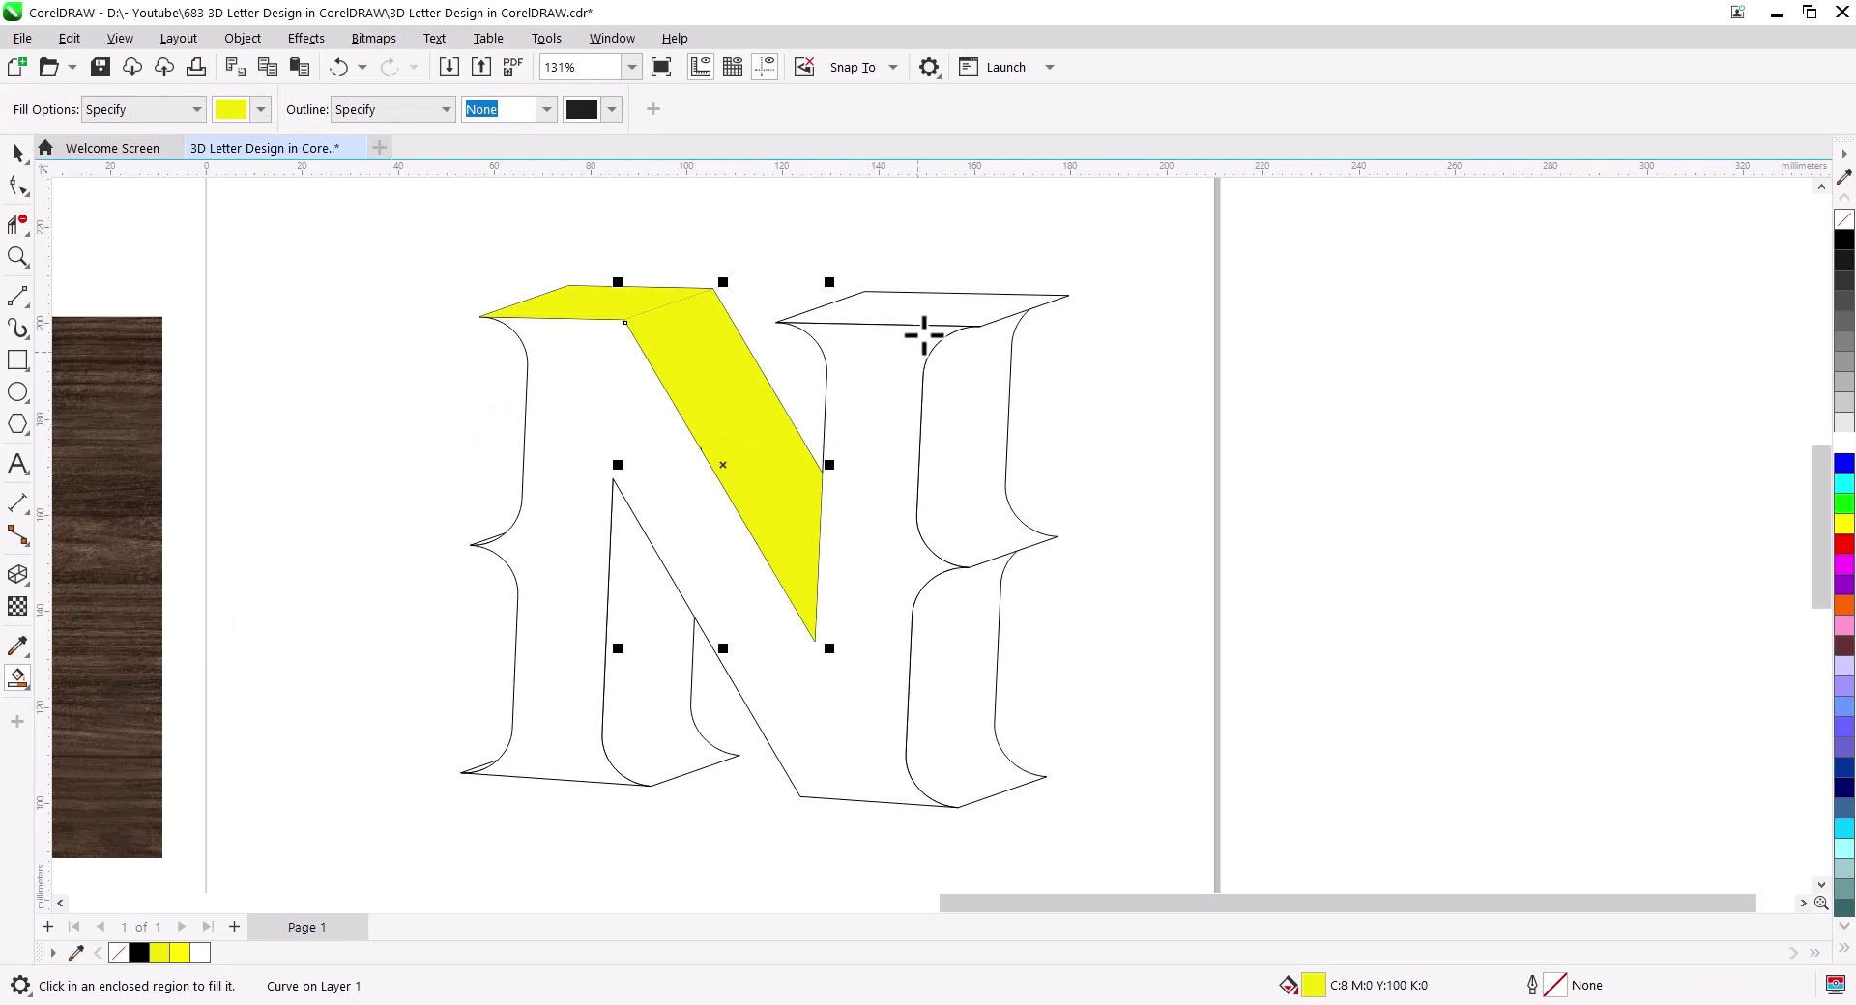
pyautogui.click(908, 305)
# Step: Try filling further N regions, undoing each oversized yellow fill
pyautogui.click(964, 507)
pyautogui.hotkey('ctrl', 'z')
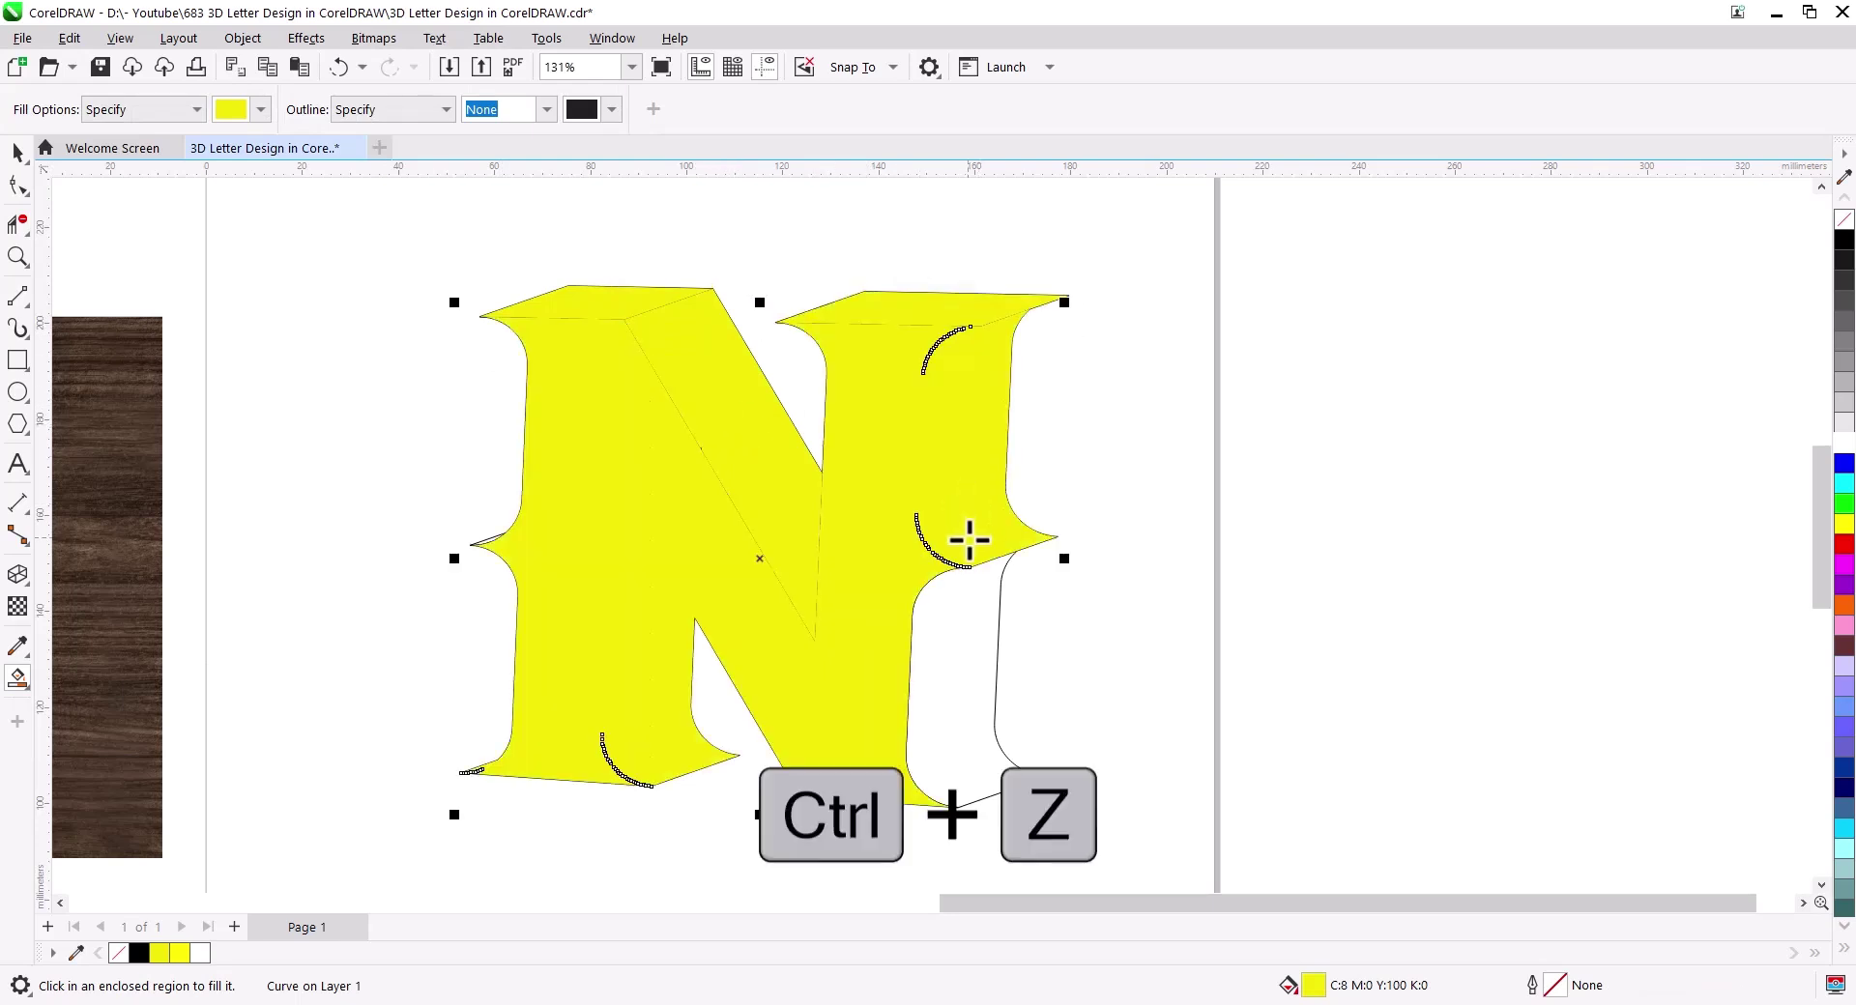
pyautogui.click(968, 679)
pyautogui.hotkey('ctrl', 'z')
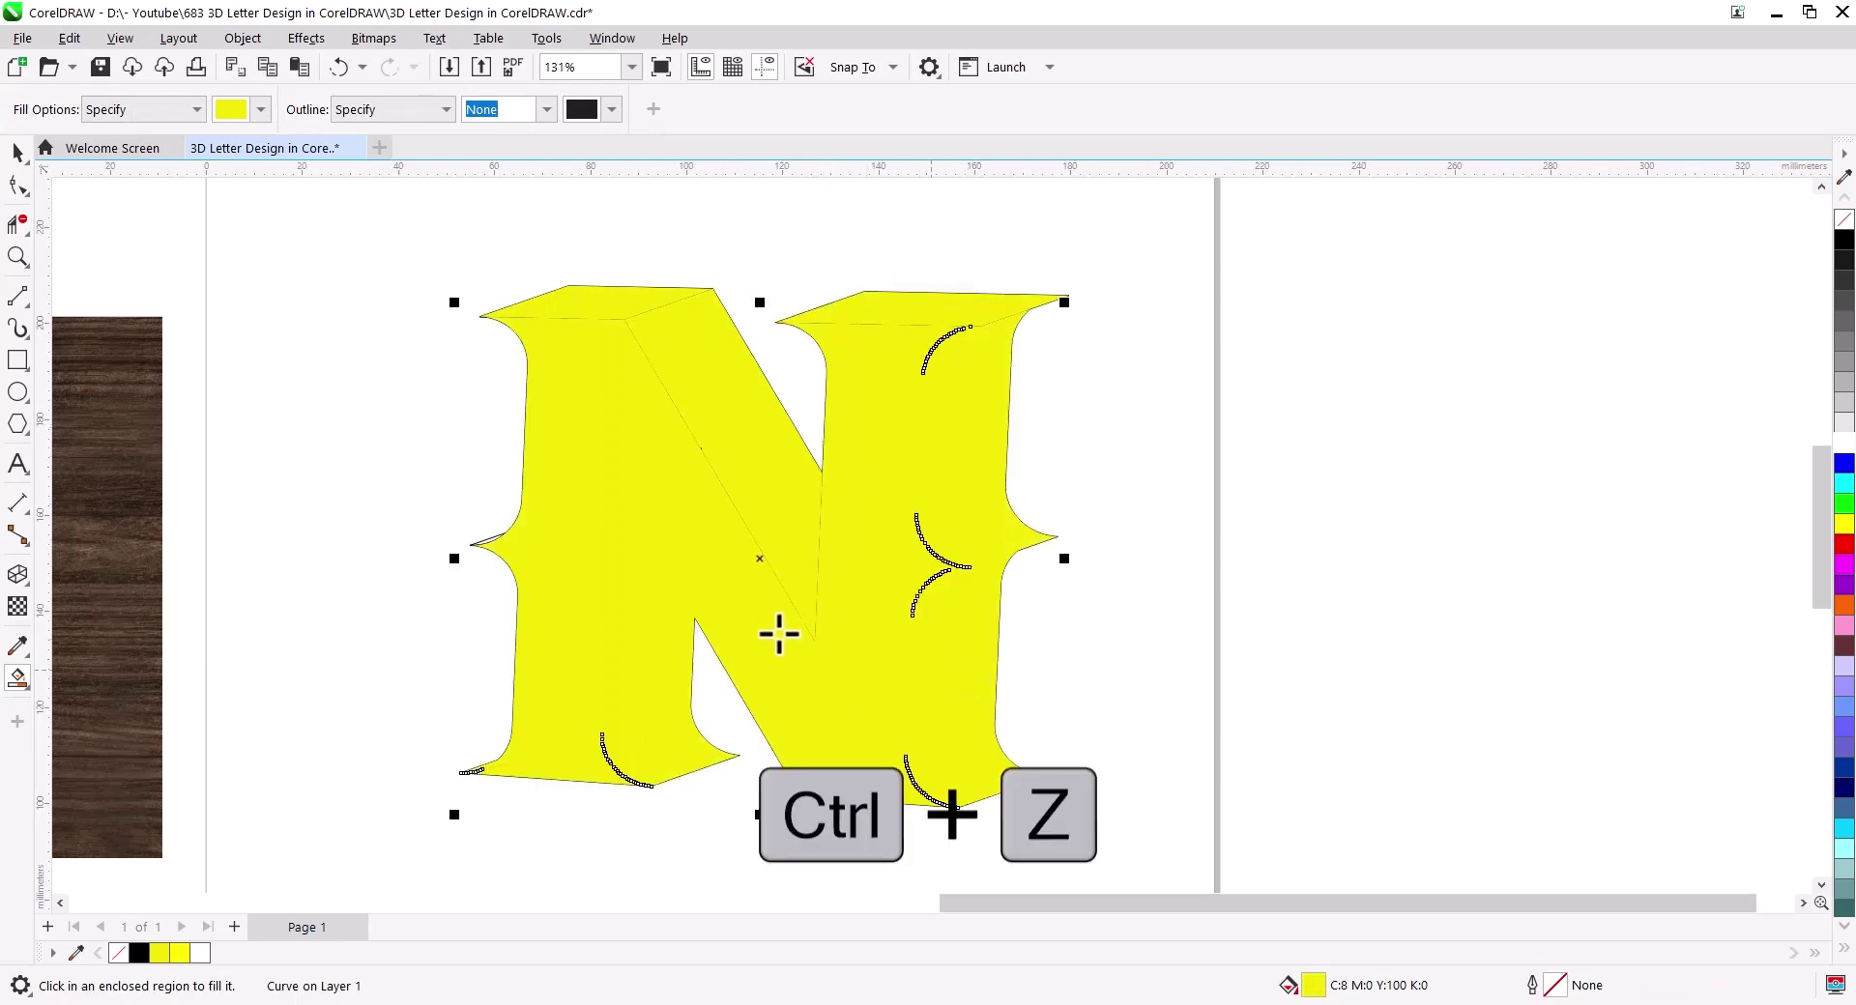
pyautogui.click(634, 643)
pyautogui.hotkey('ctrl', 'z')
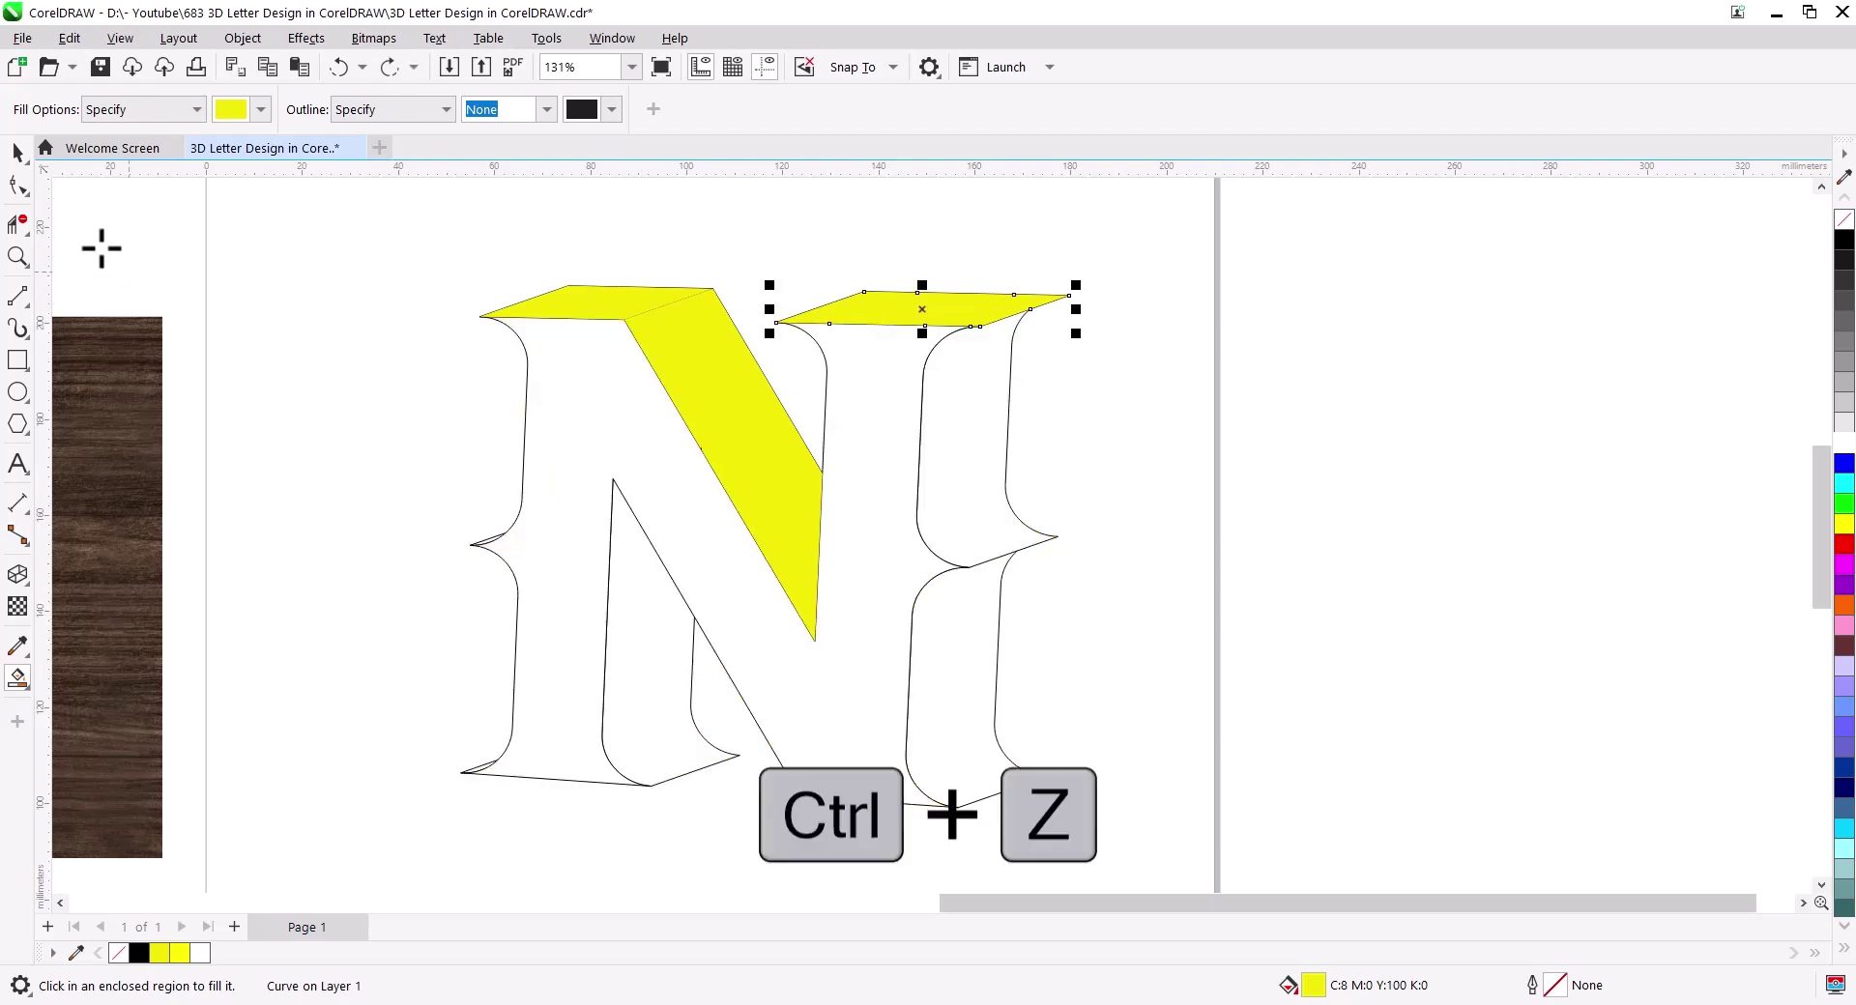
pyautogui.click(18, 152)
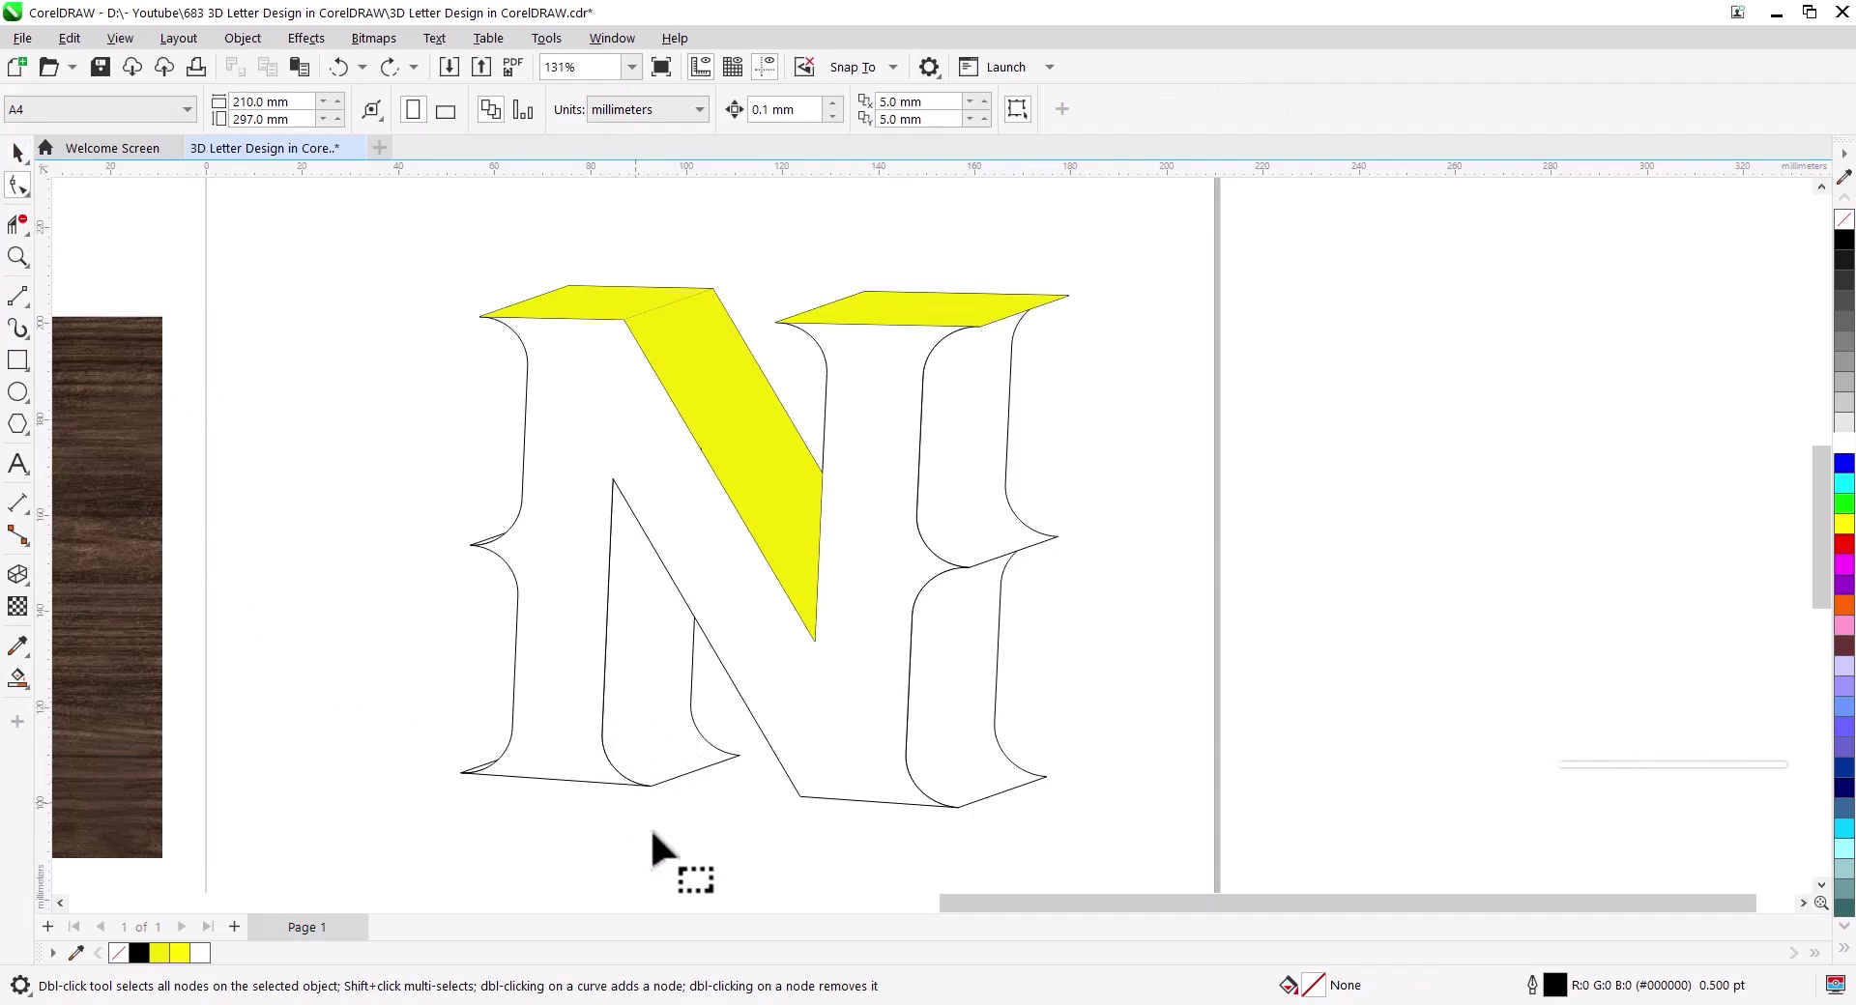
# Step: Select the N's bottom outline curve with the Shape tool to inspect its nodes
pyautogui.click(589, 779)
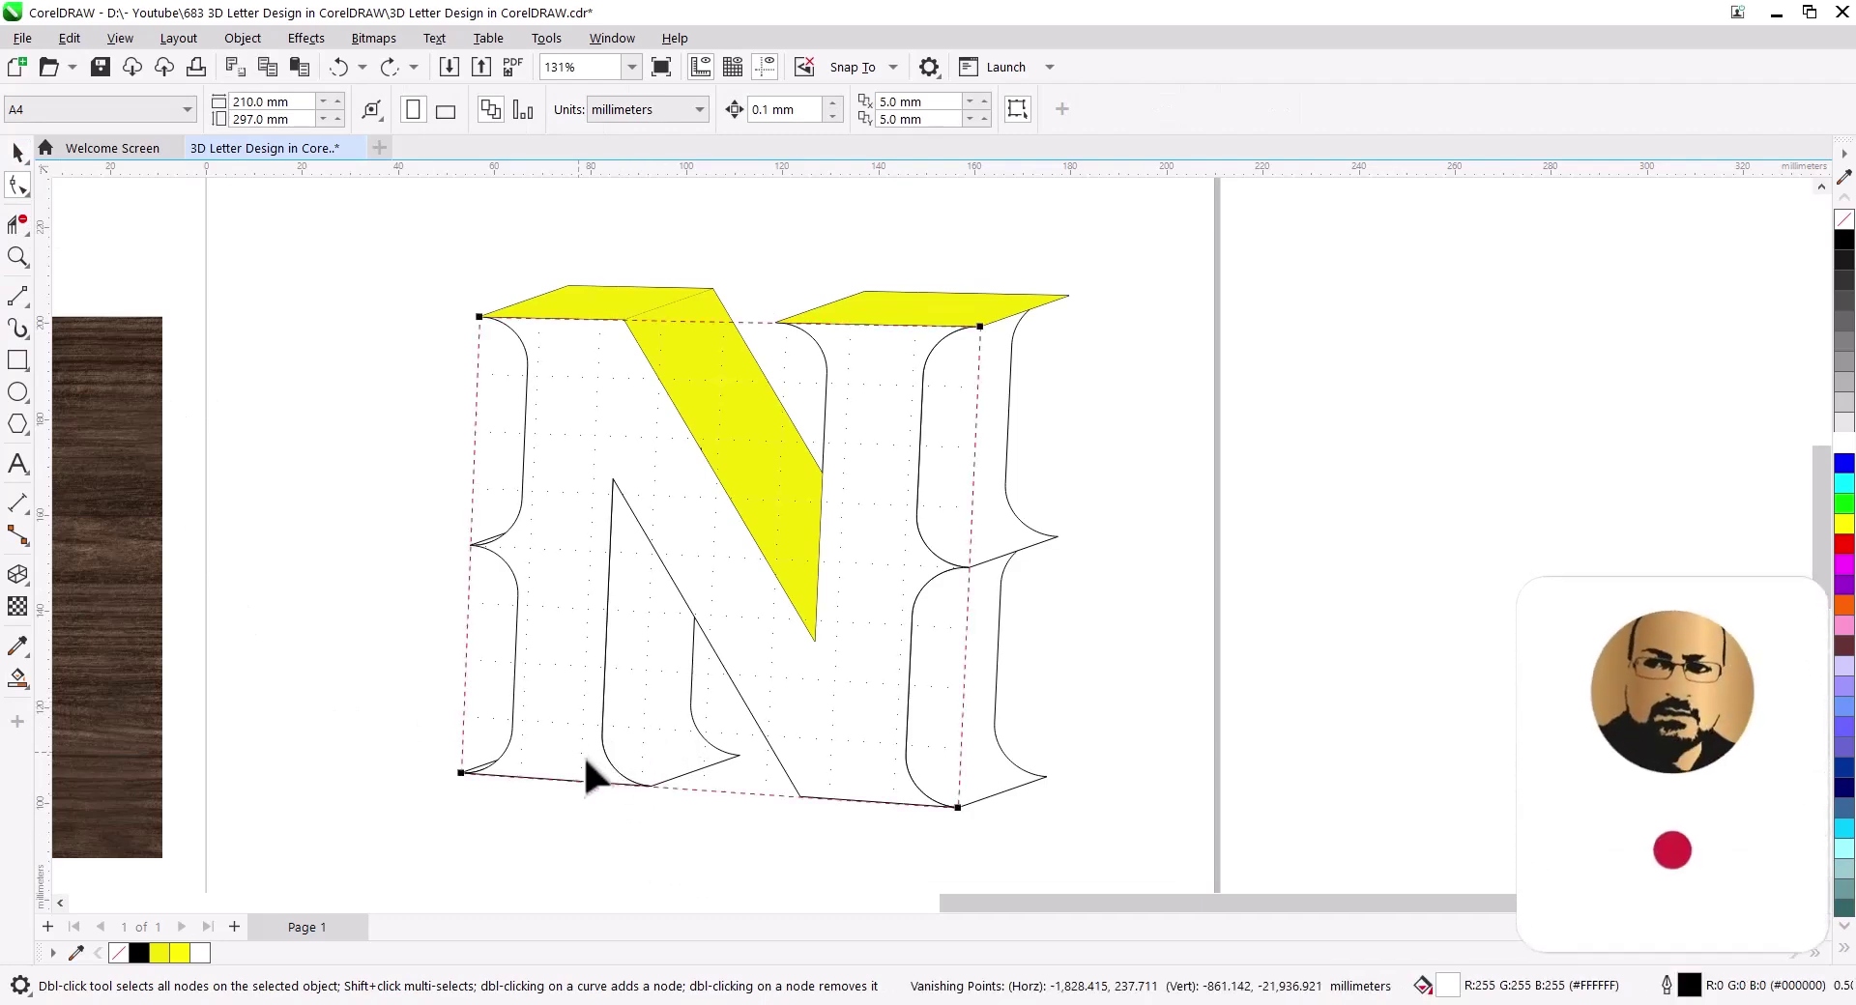
pyautogui.click(676, 774)
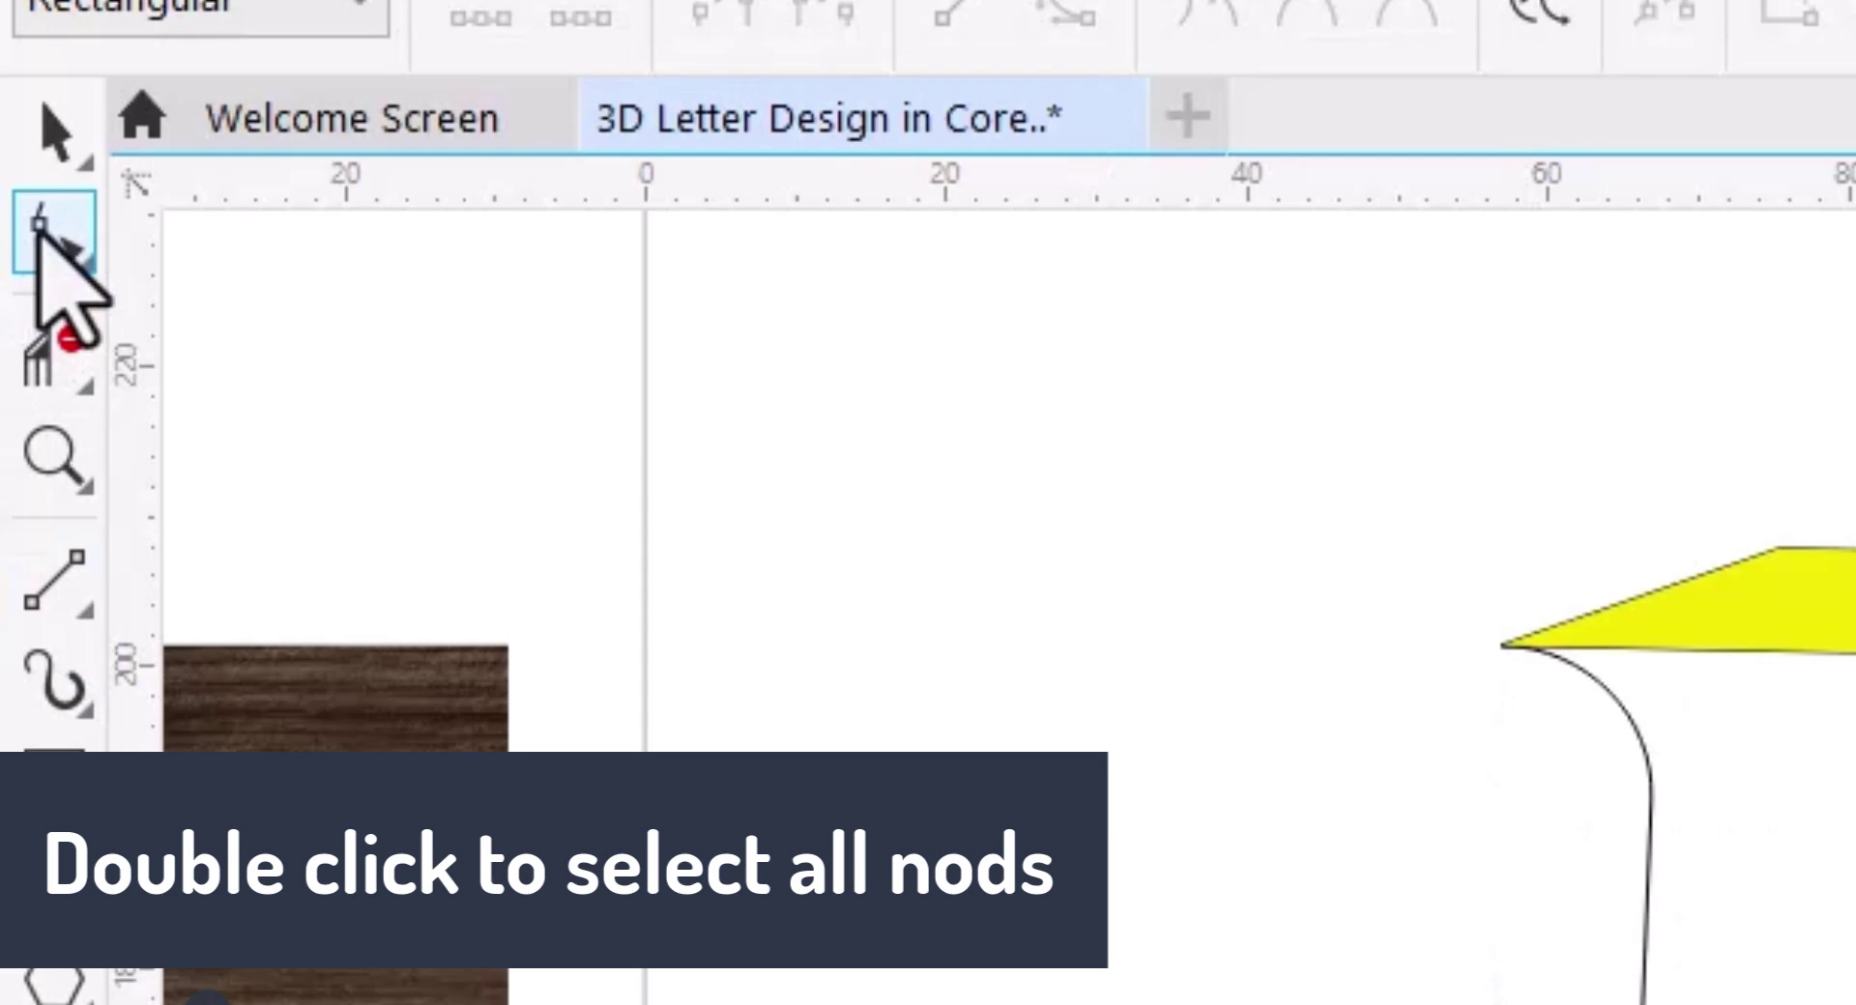
pyautogui.doubleClick(39, 230)
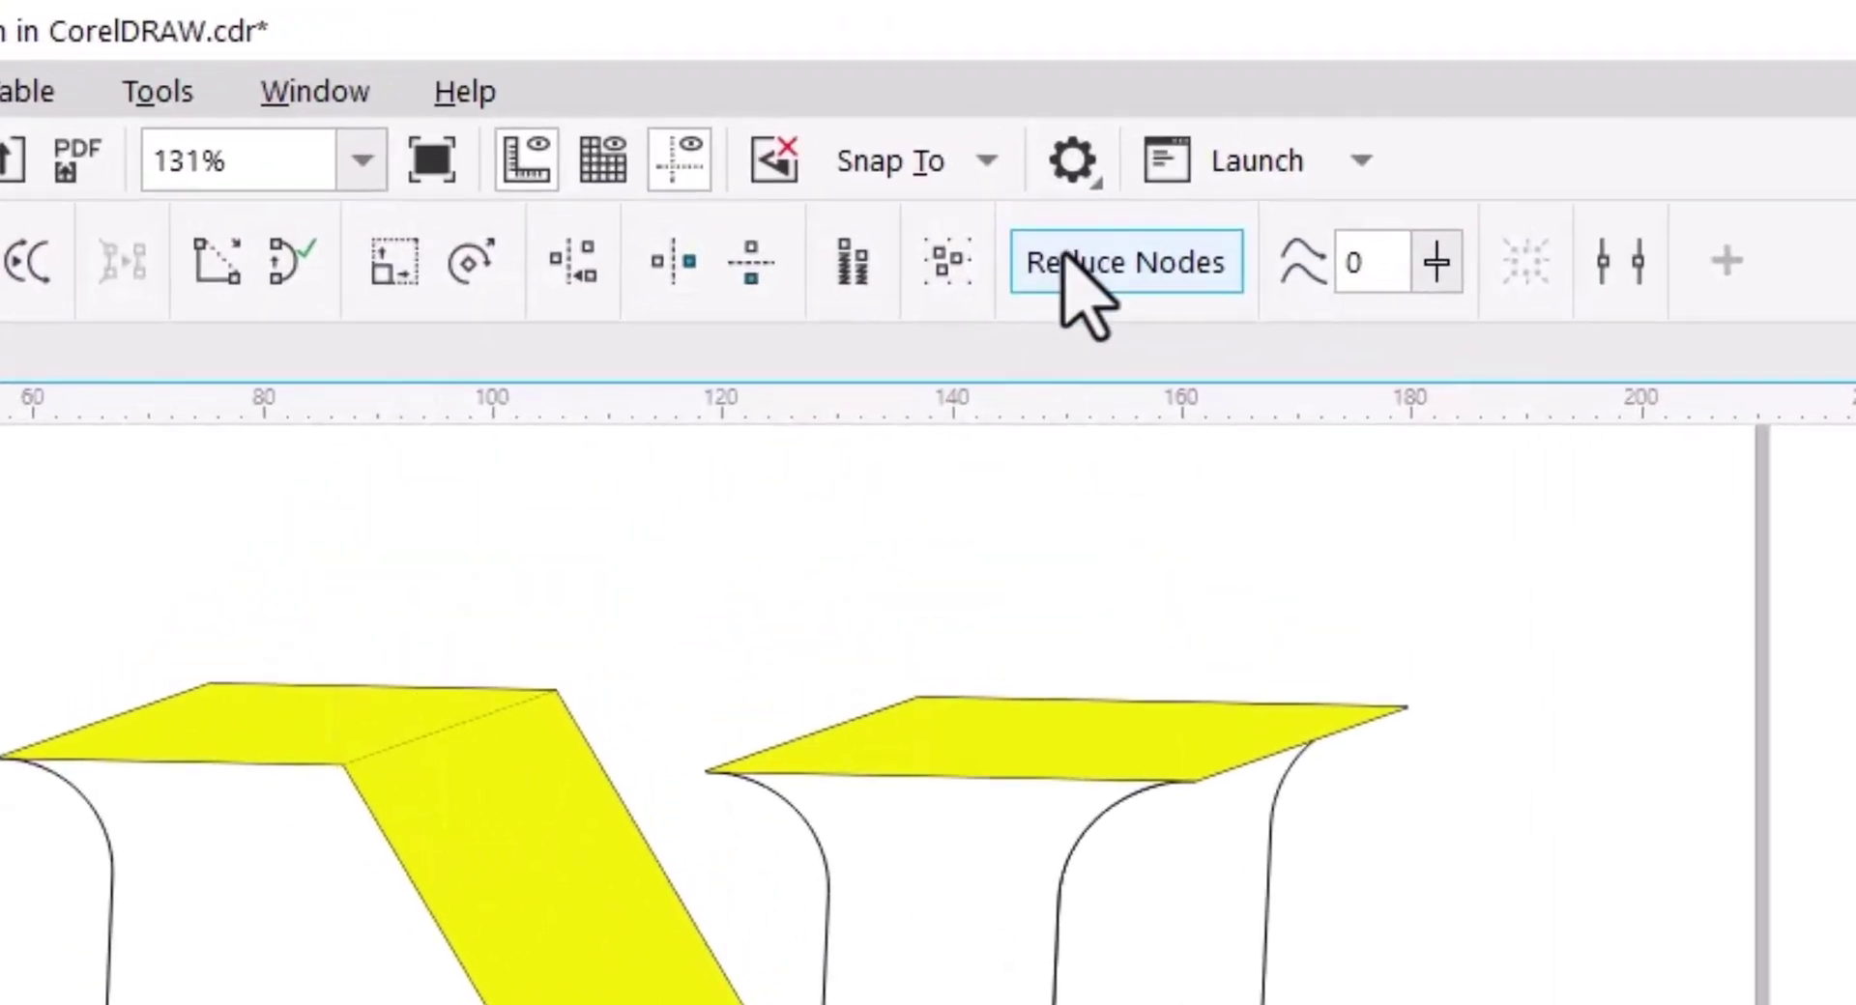
pyautogui.click(1063, 259)
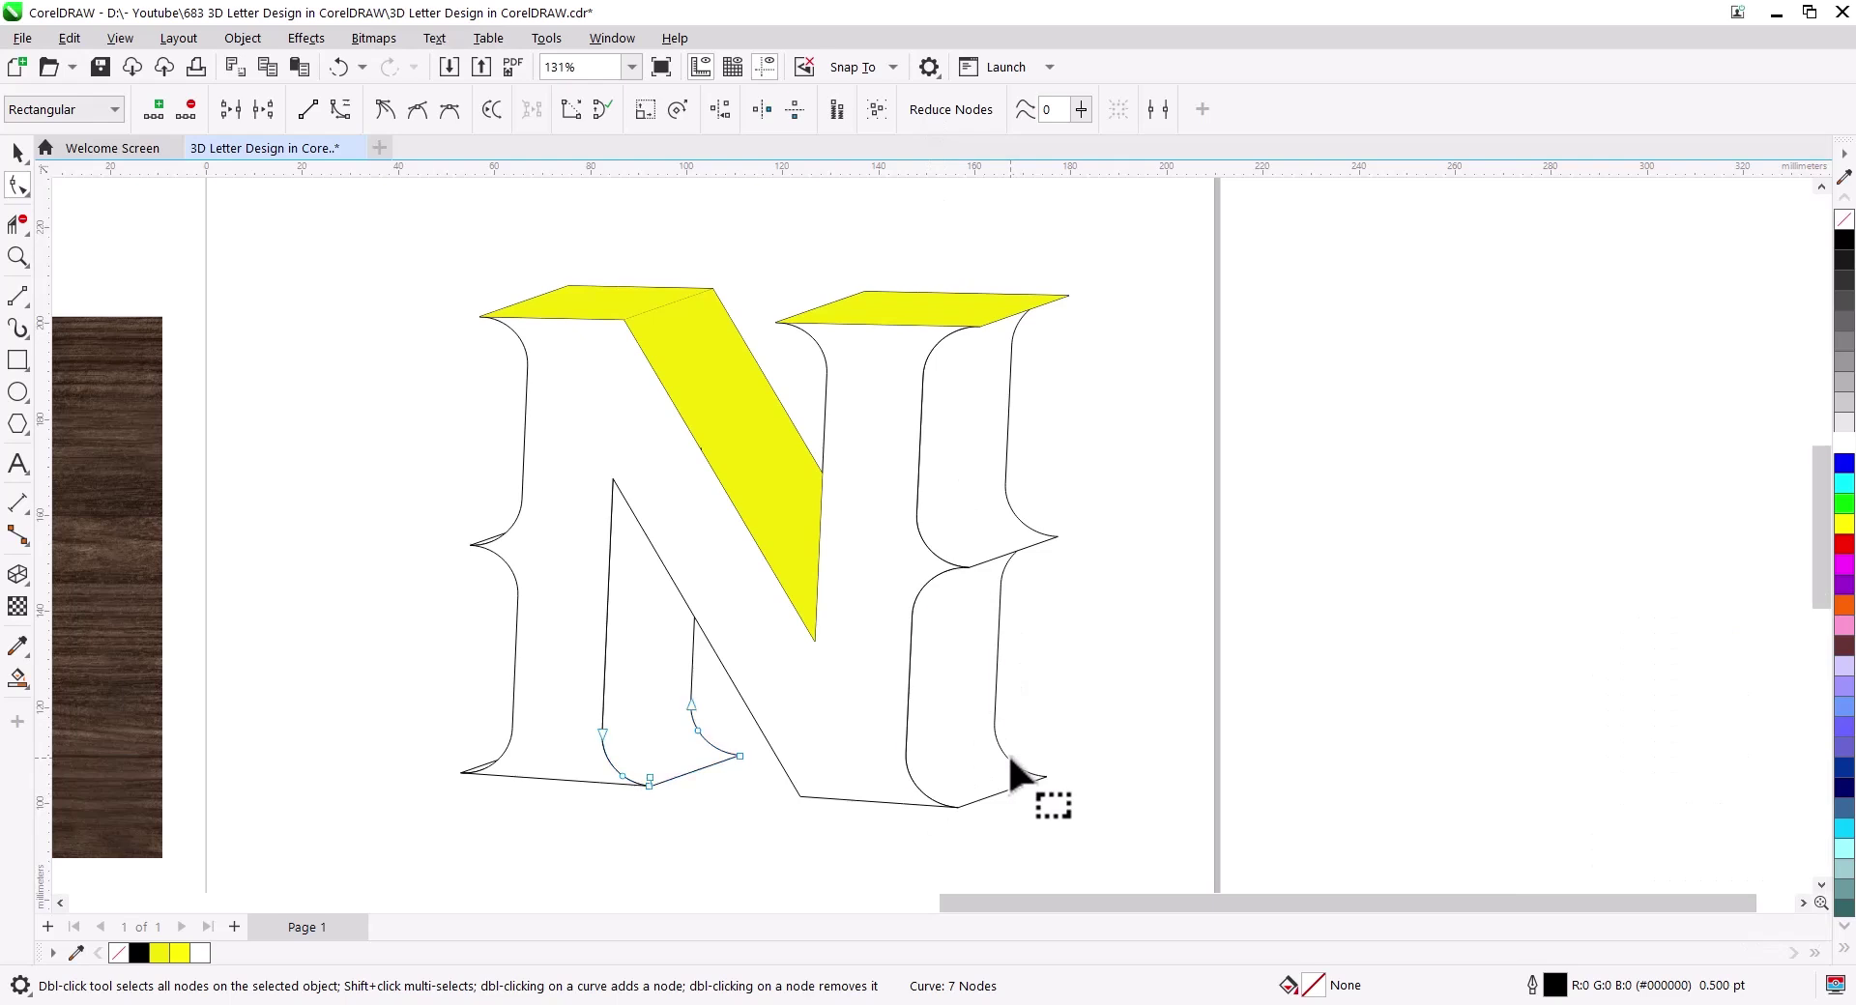
# Step: Reduce the lower and upper right-stem curves to 11 nodes each
pyautogui.click(1007, 754)
pyautogui.doubleClick(21, 185)
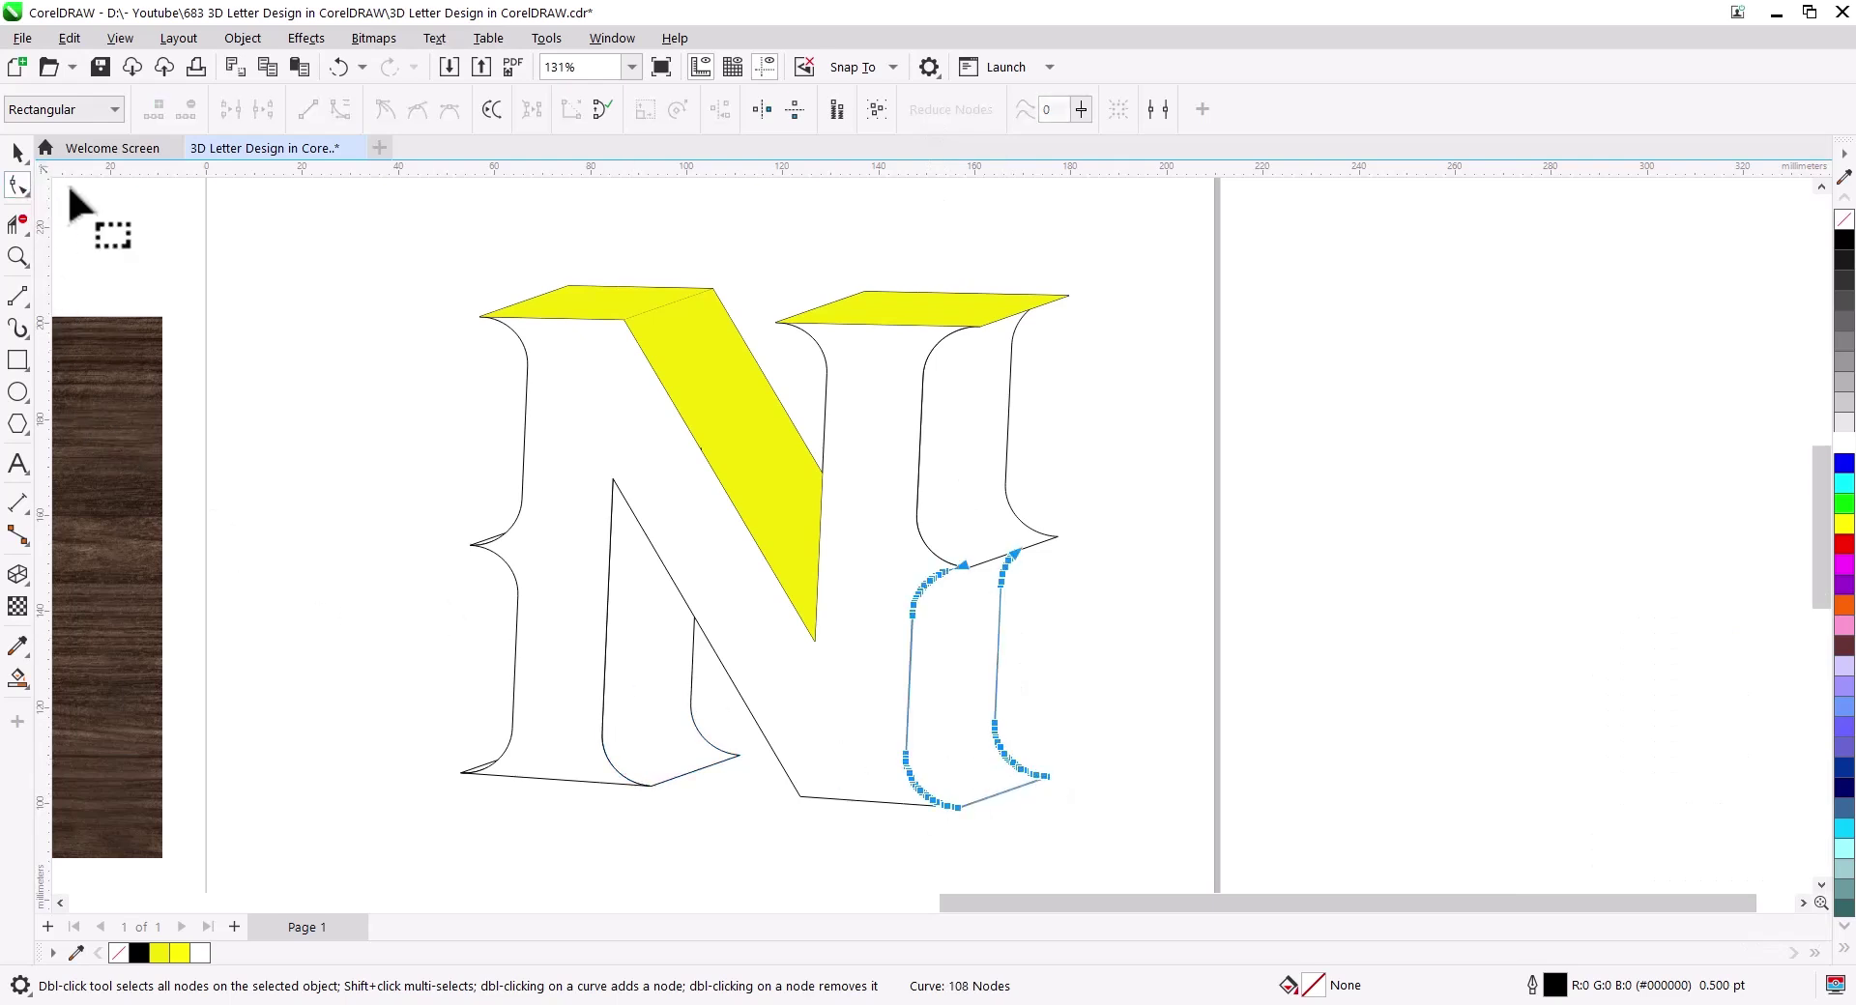
pyautogui.click(955, 120)
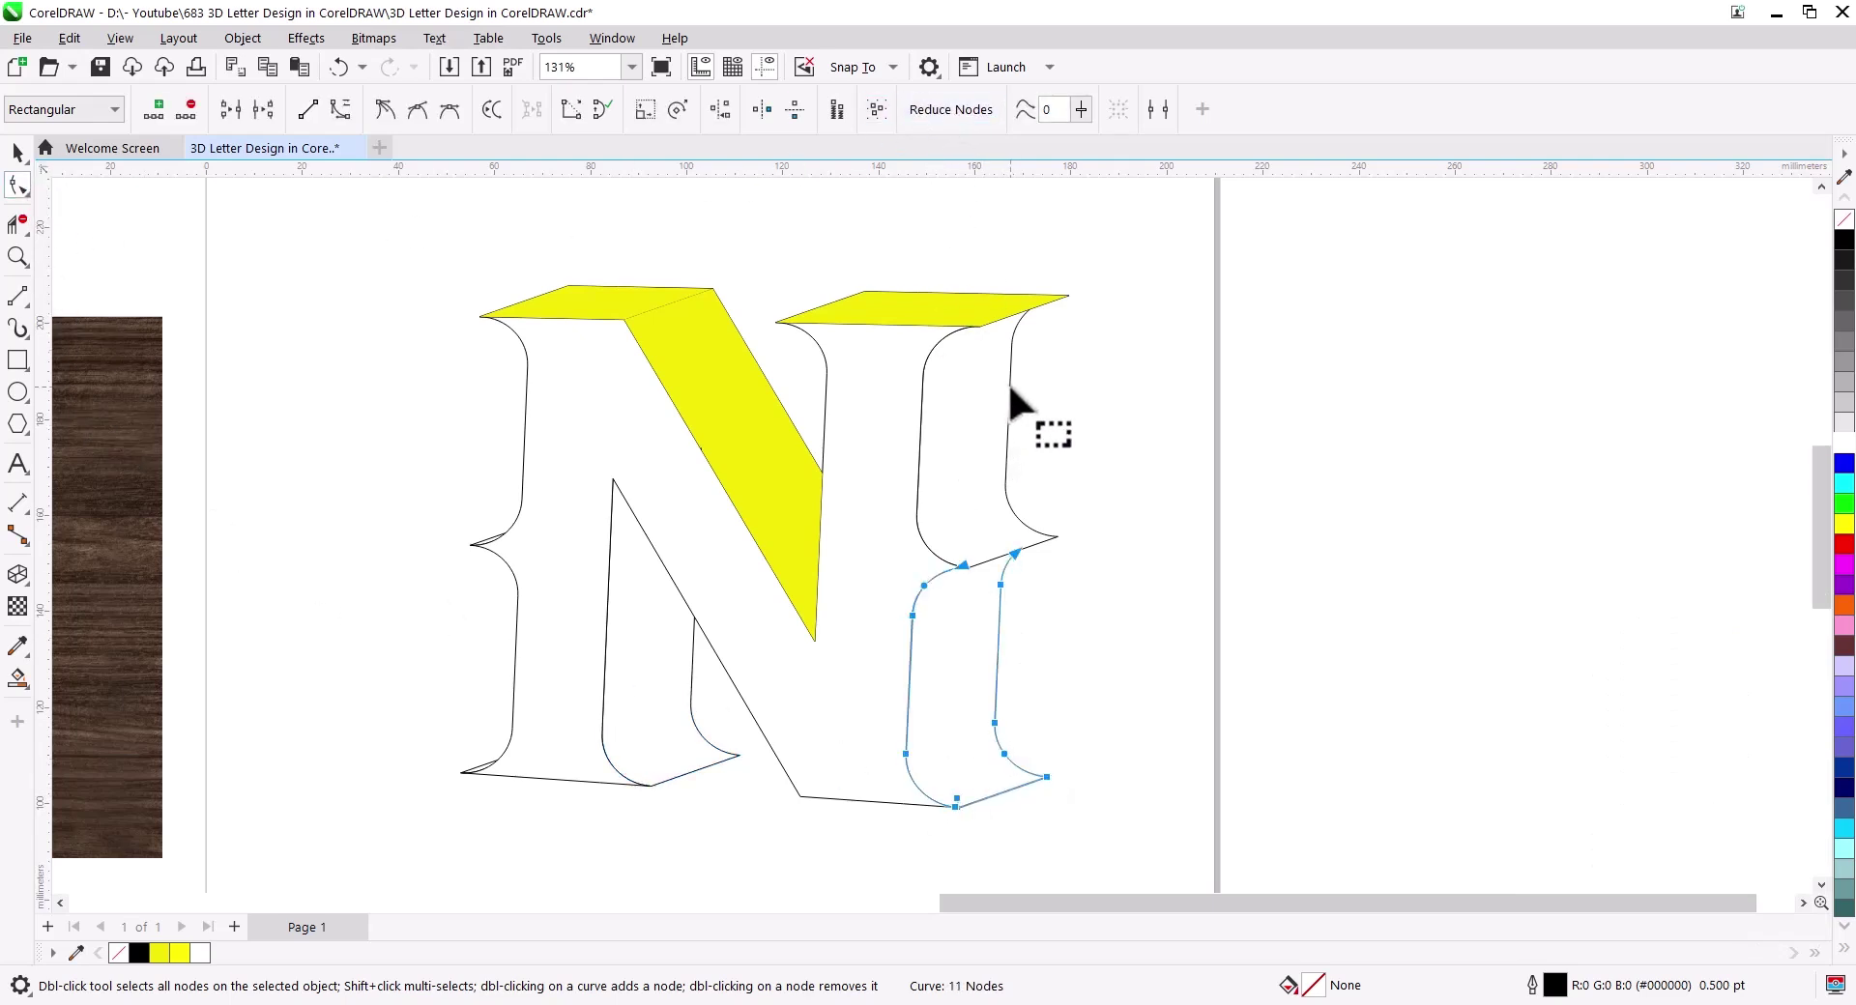
pyautogui.click(1007, 381)
pyautogui.doubleClick(22, 186)
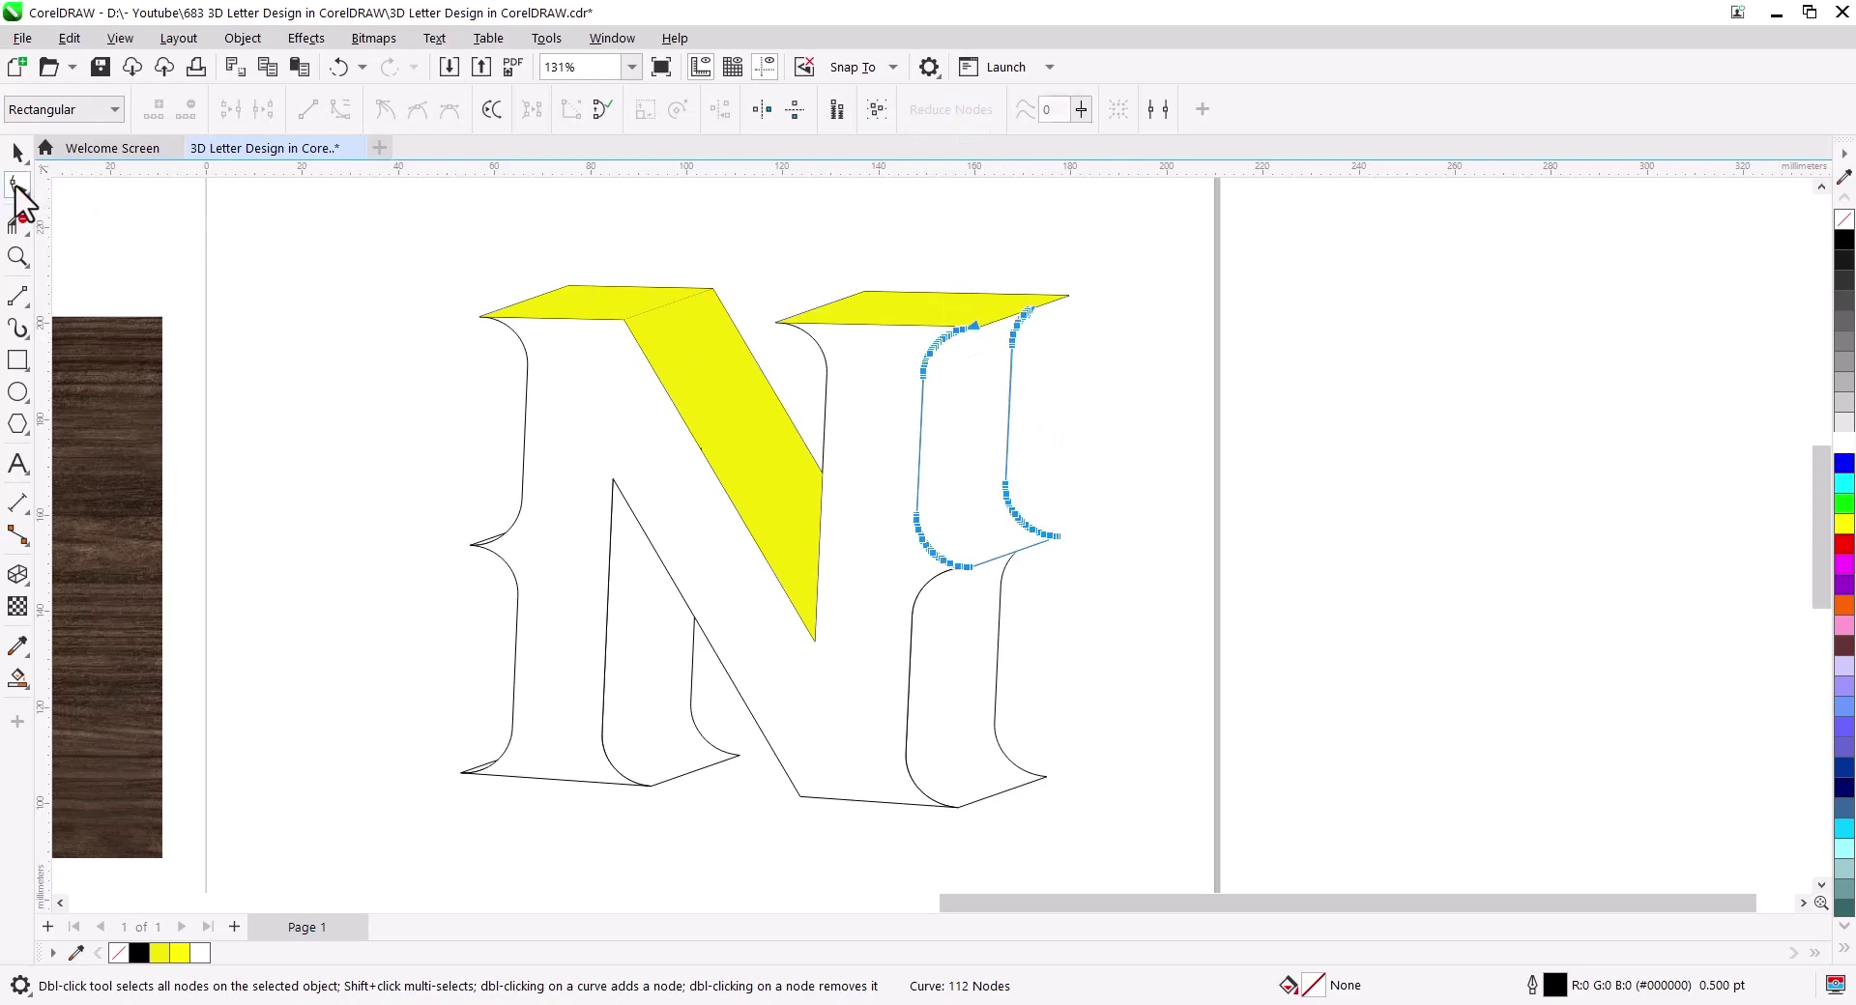
pyautogui.click(949, 120)
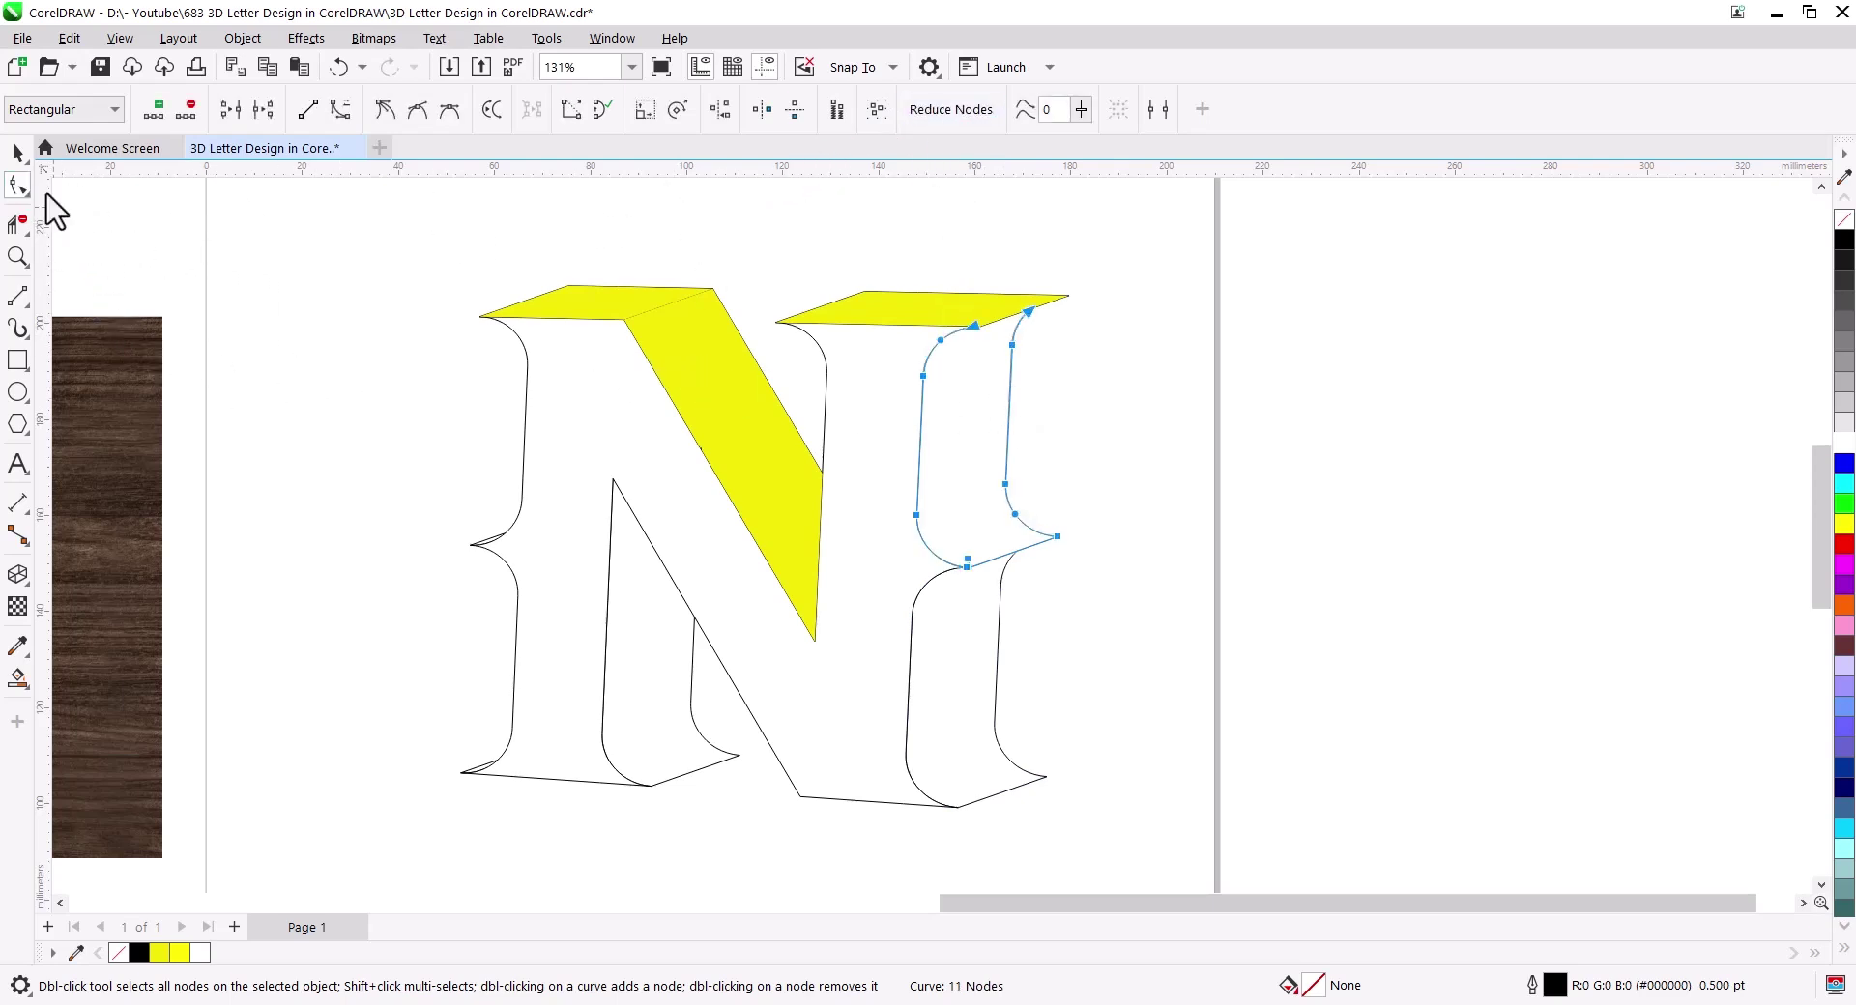
pyautogui.press('space')
pyautogui.press('Escape')
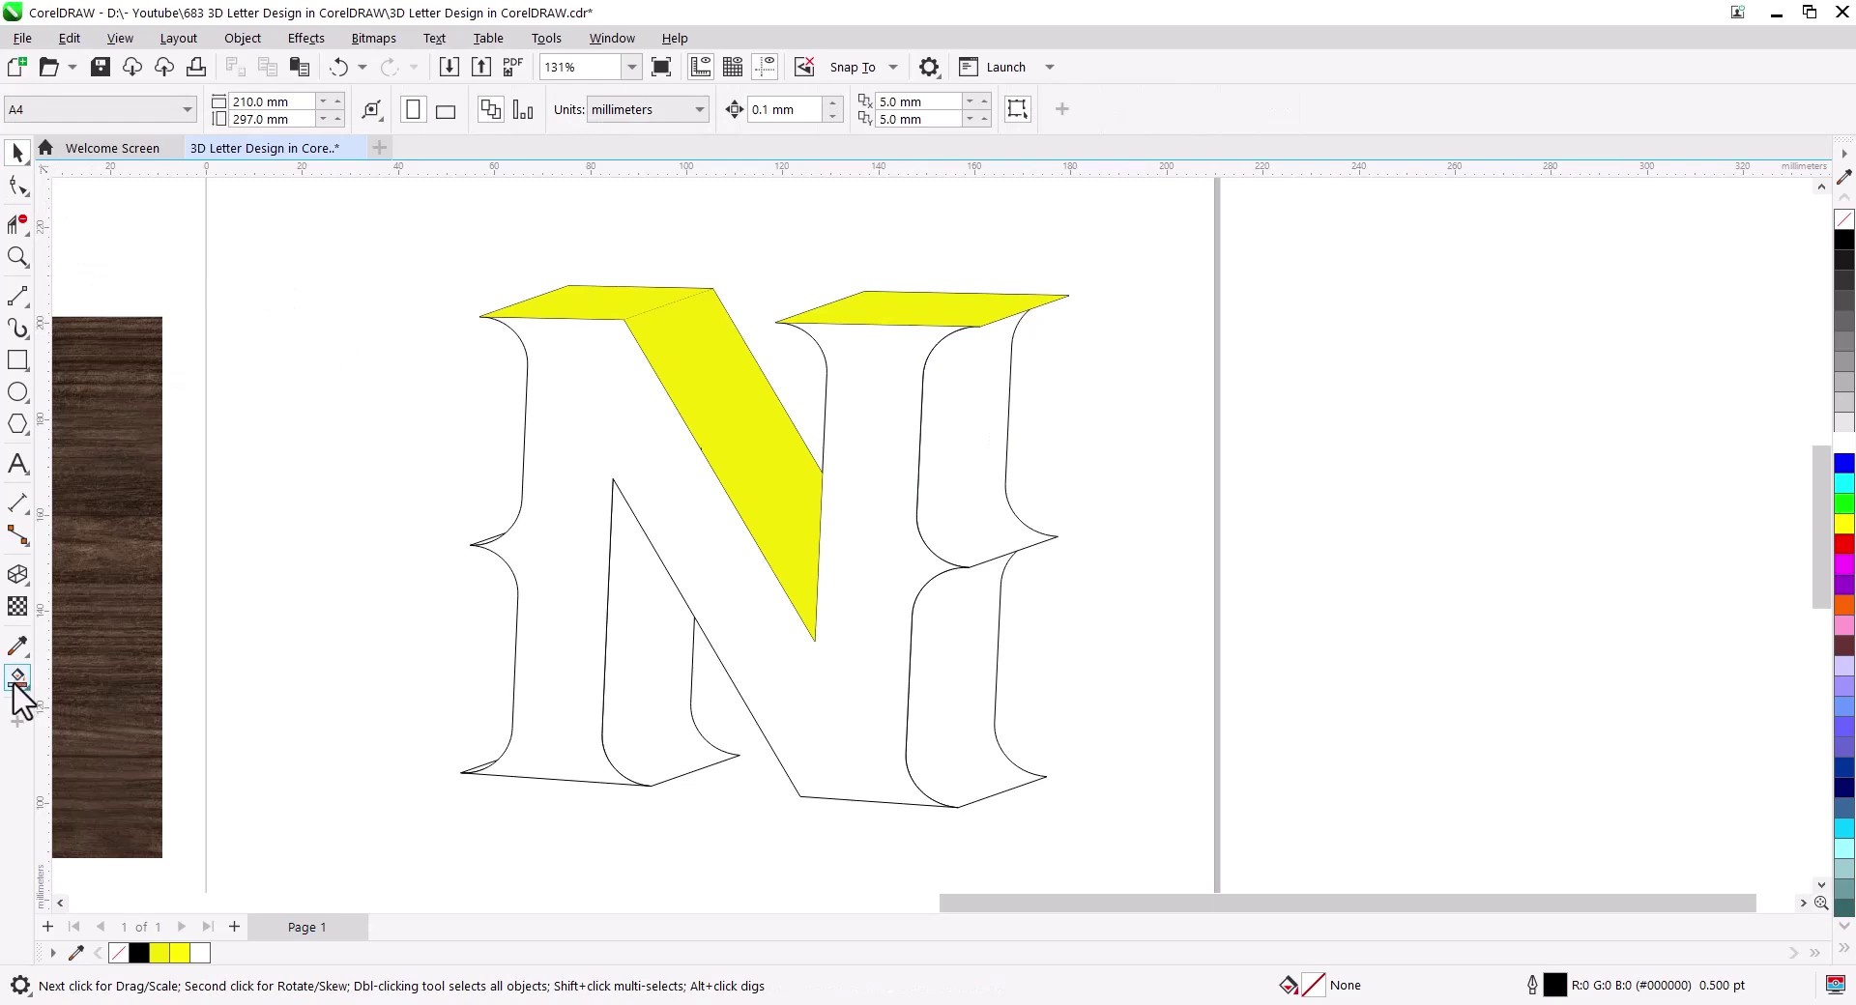
# Step: Smart Fill the upper and lower right-stem faces and the left stem's inner face yellow
pyautogui.click(15, 684)
pyautogui.click(957, 491)
pyautogui.click(961, 629)
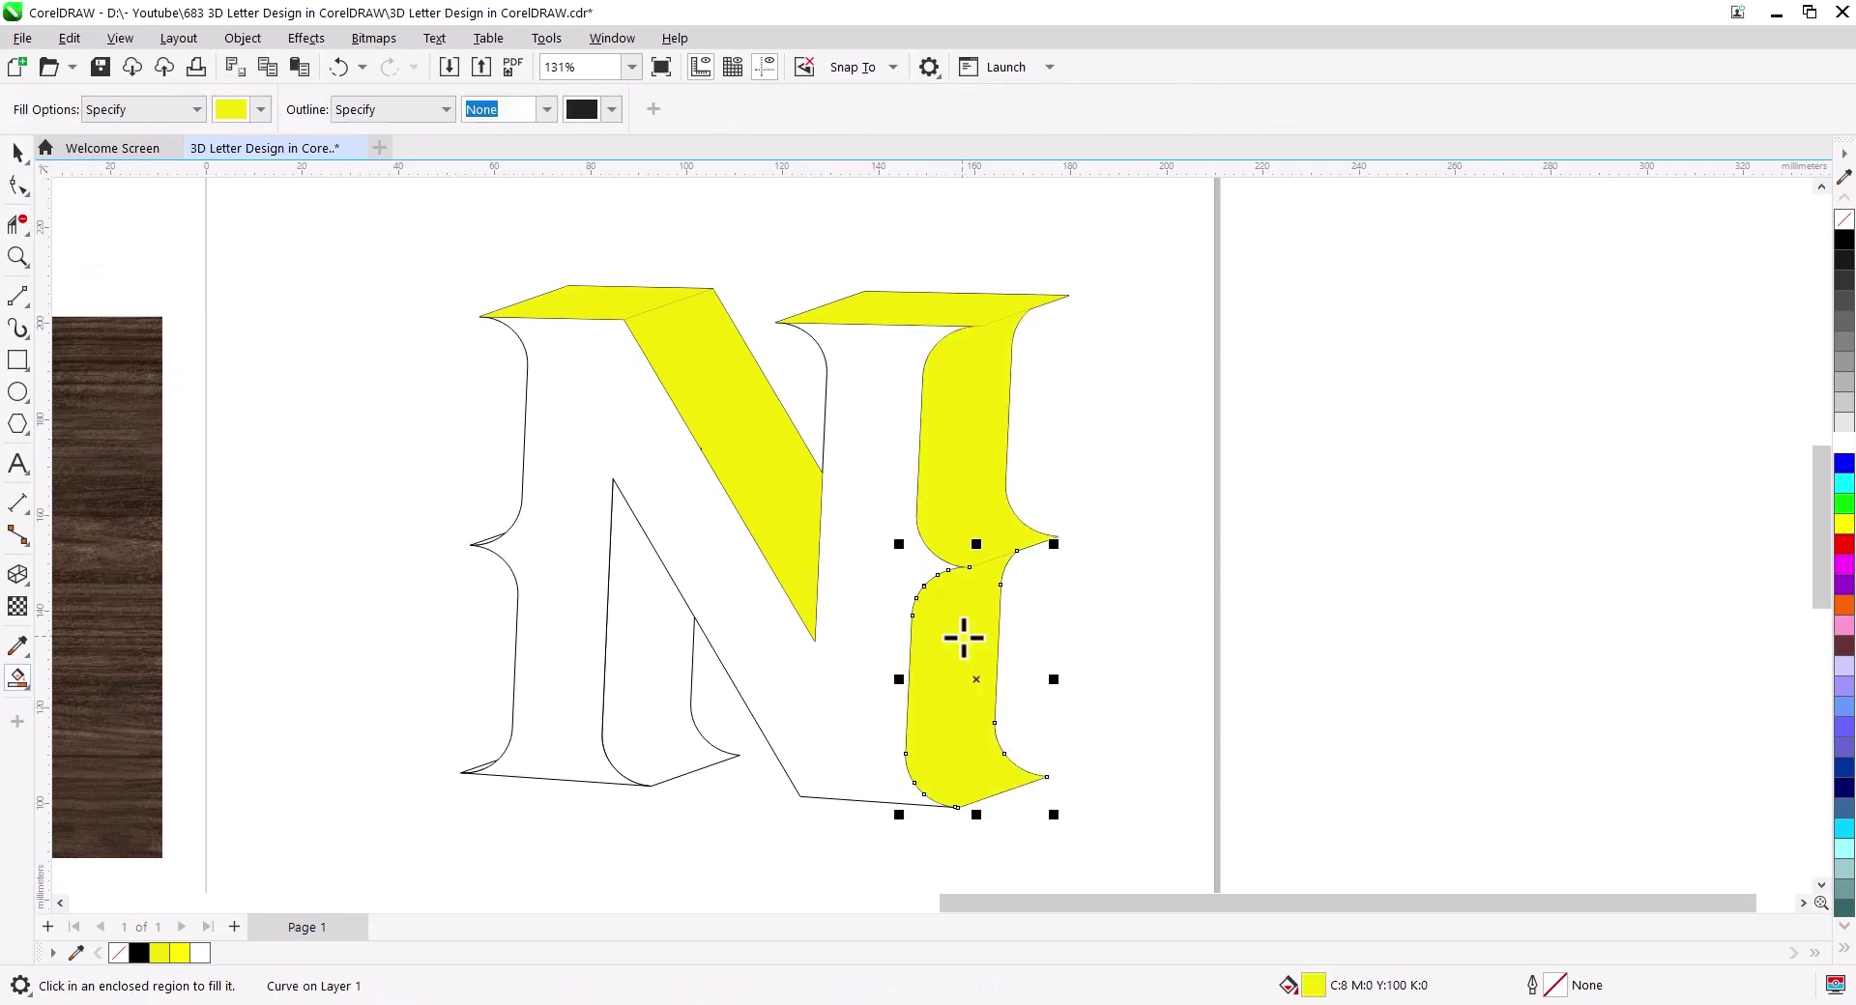
pyautogui.click(637, 730)
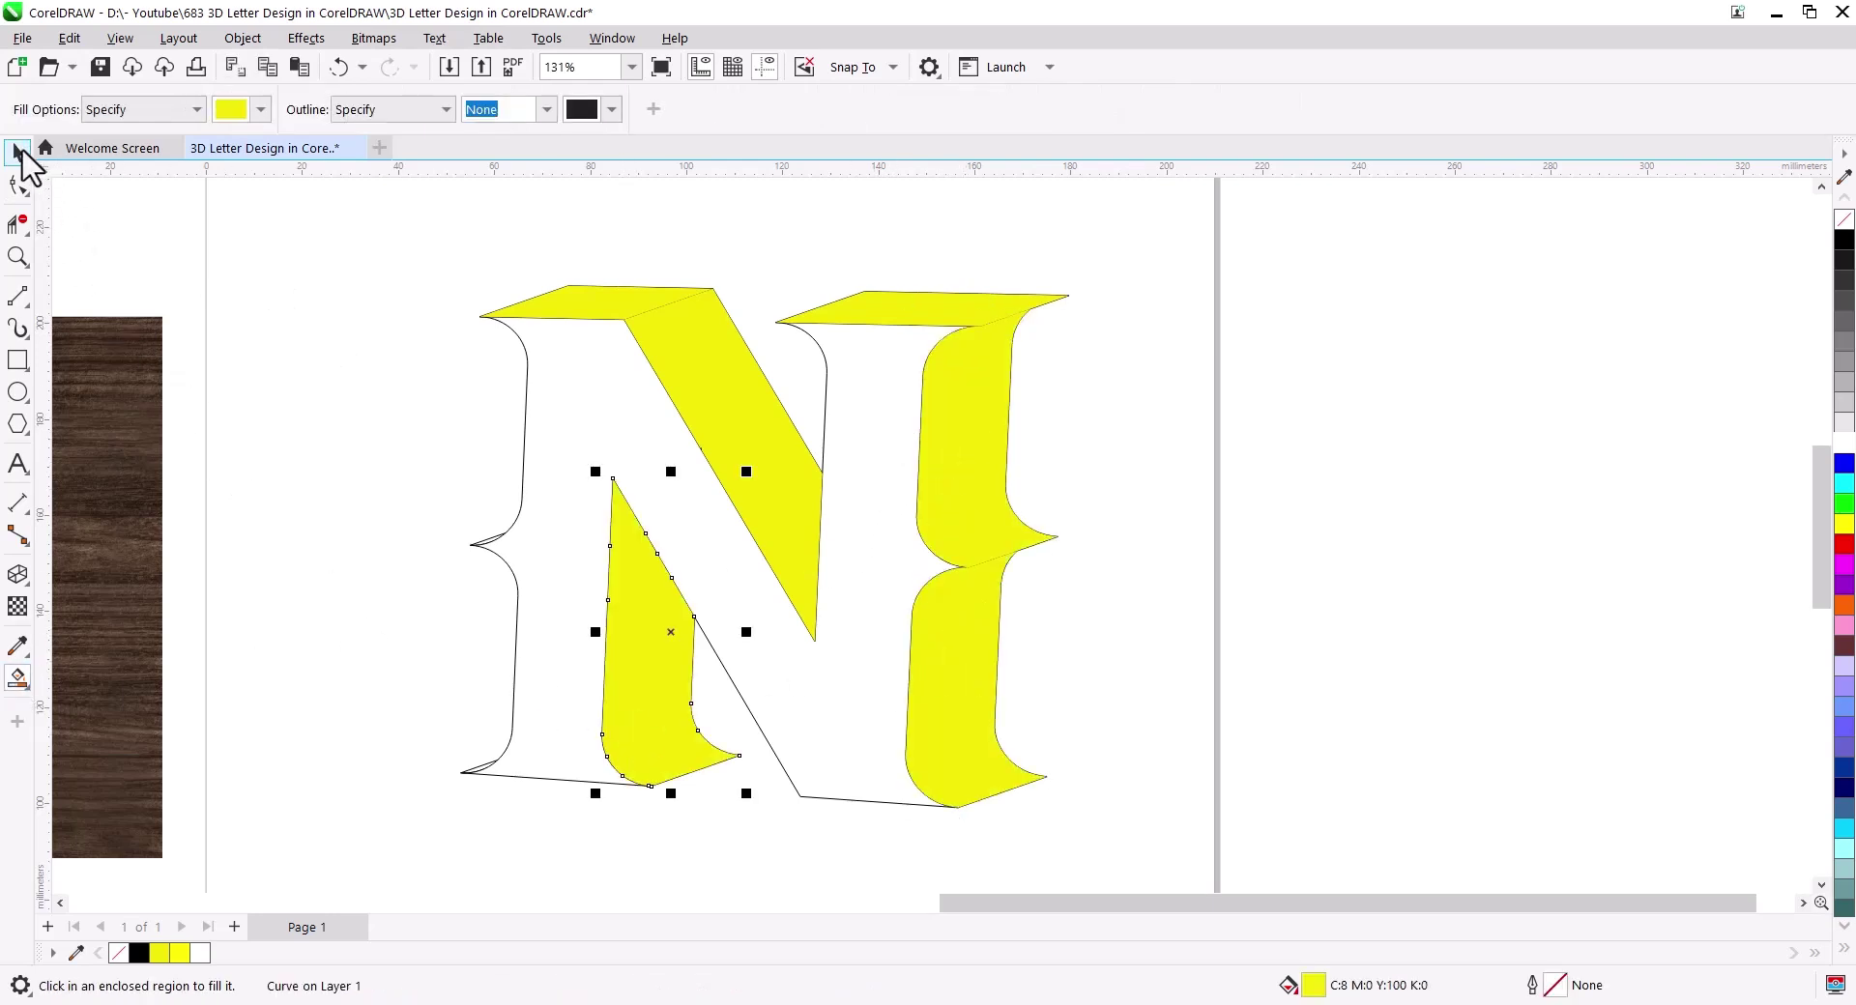
pyautogui.click(17, 153)
# Step: Copy the six yellow pieces, then delete them
pyautogui.click(521, 307)
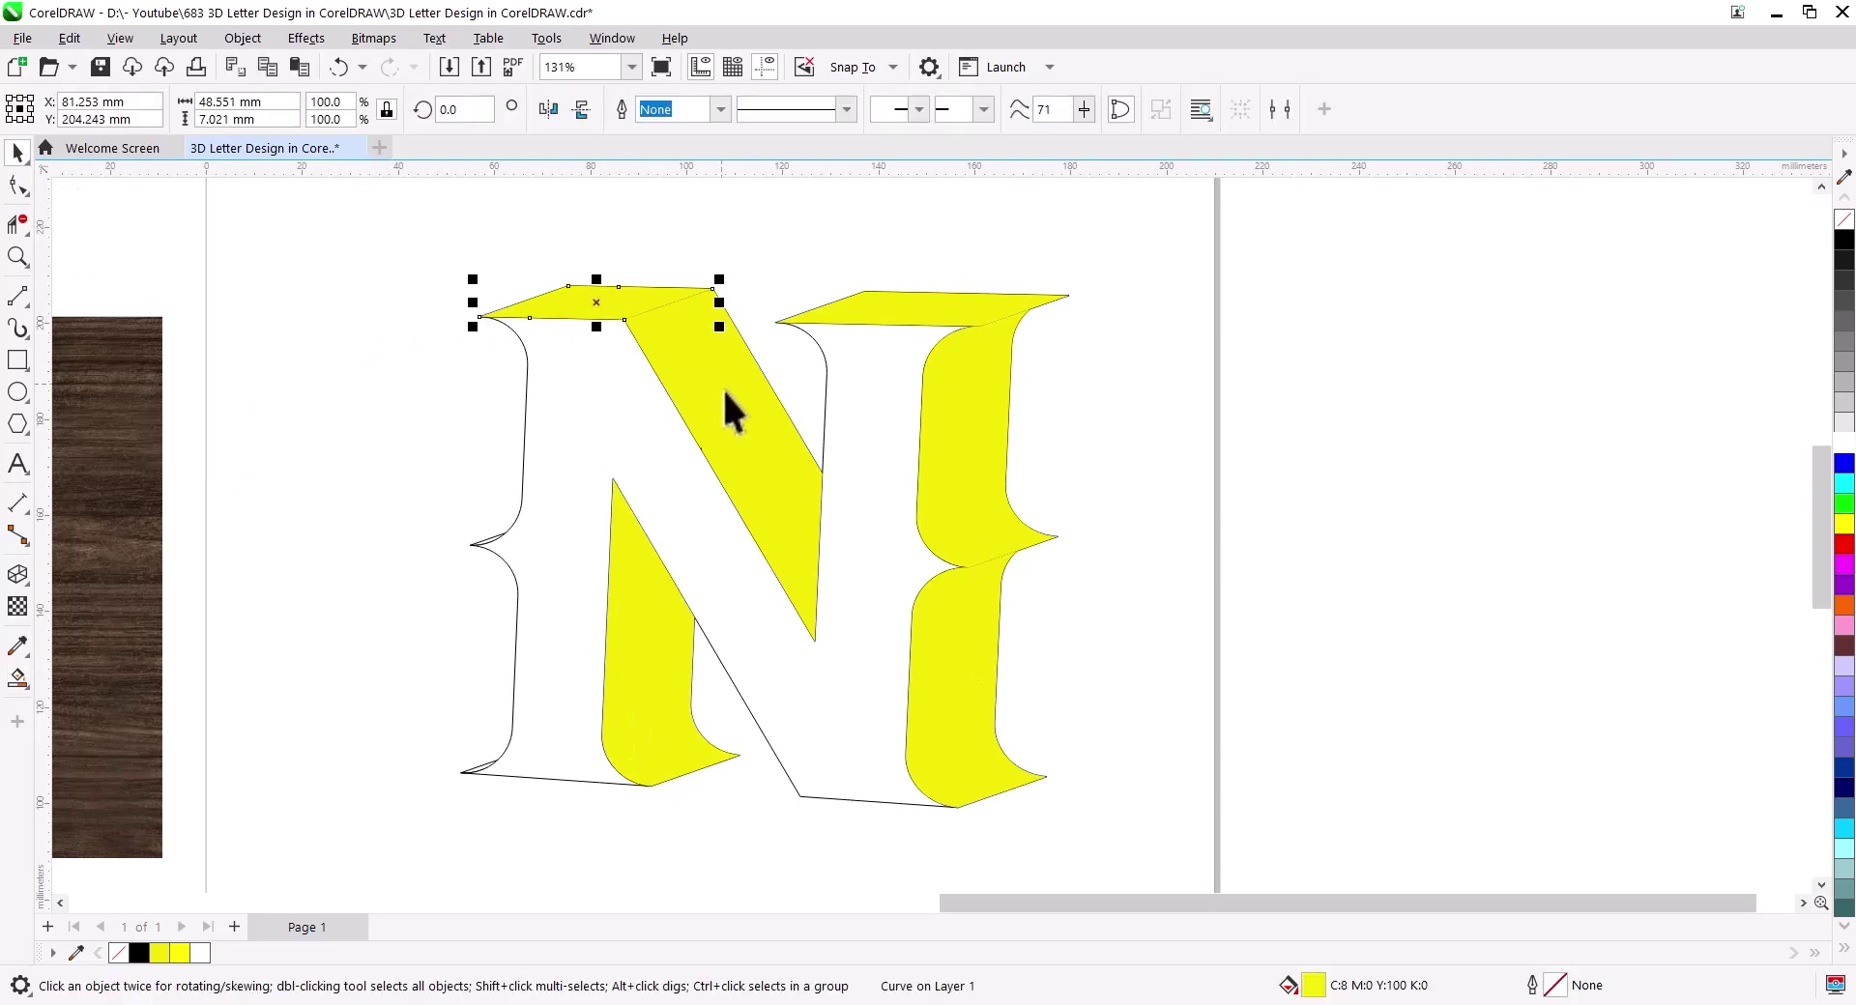
pyautogui.keyDown('shift'); pyautogui.click(889, 322); pyautogui.keyUp('shift')
pyautogui.keyDown('shift'); pyautogui.click(959, 425); pyautogui.keyUp('shift')
pyautogui.keyDown('shift'); pyautogui.click(963, 647); pyautogui.keyUp('shift')
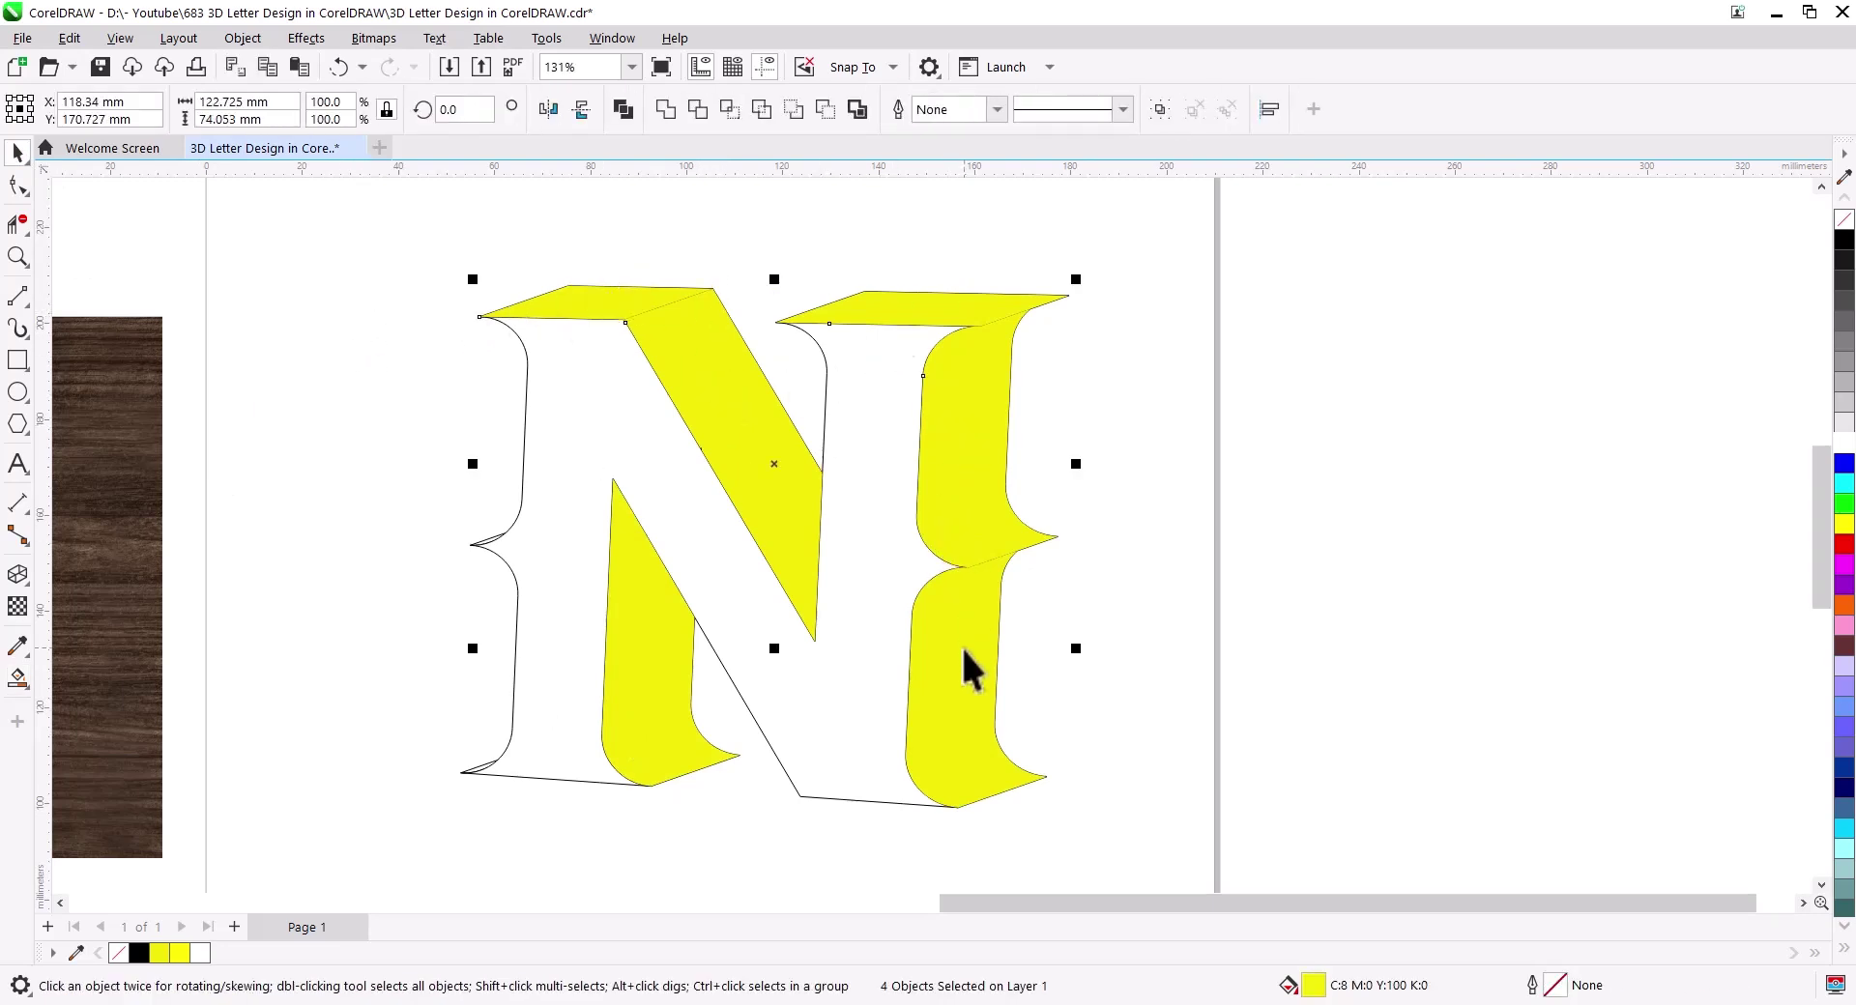
pyautogui.keyDown('shift'); pyautogui.click(636, 659); pyautogui.keyUp('shift')
pyautogui.rightClick(636, 660)
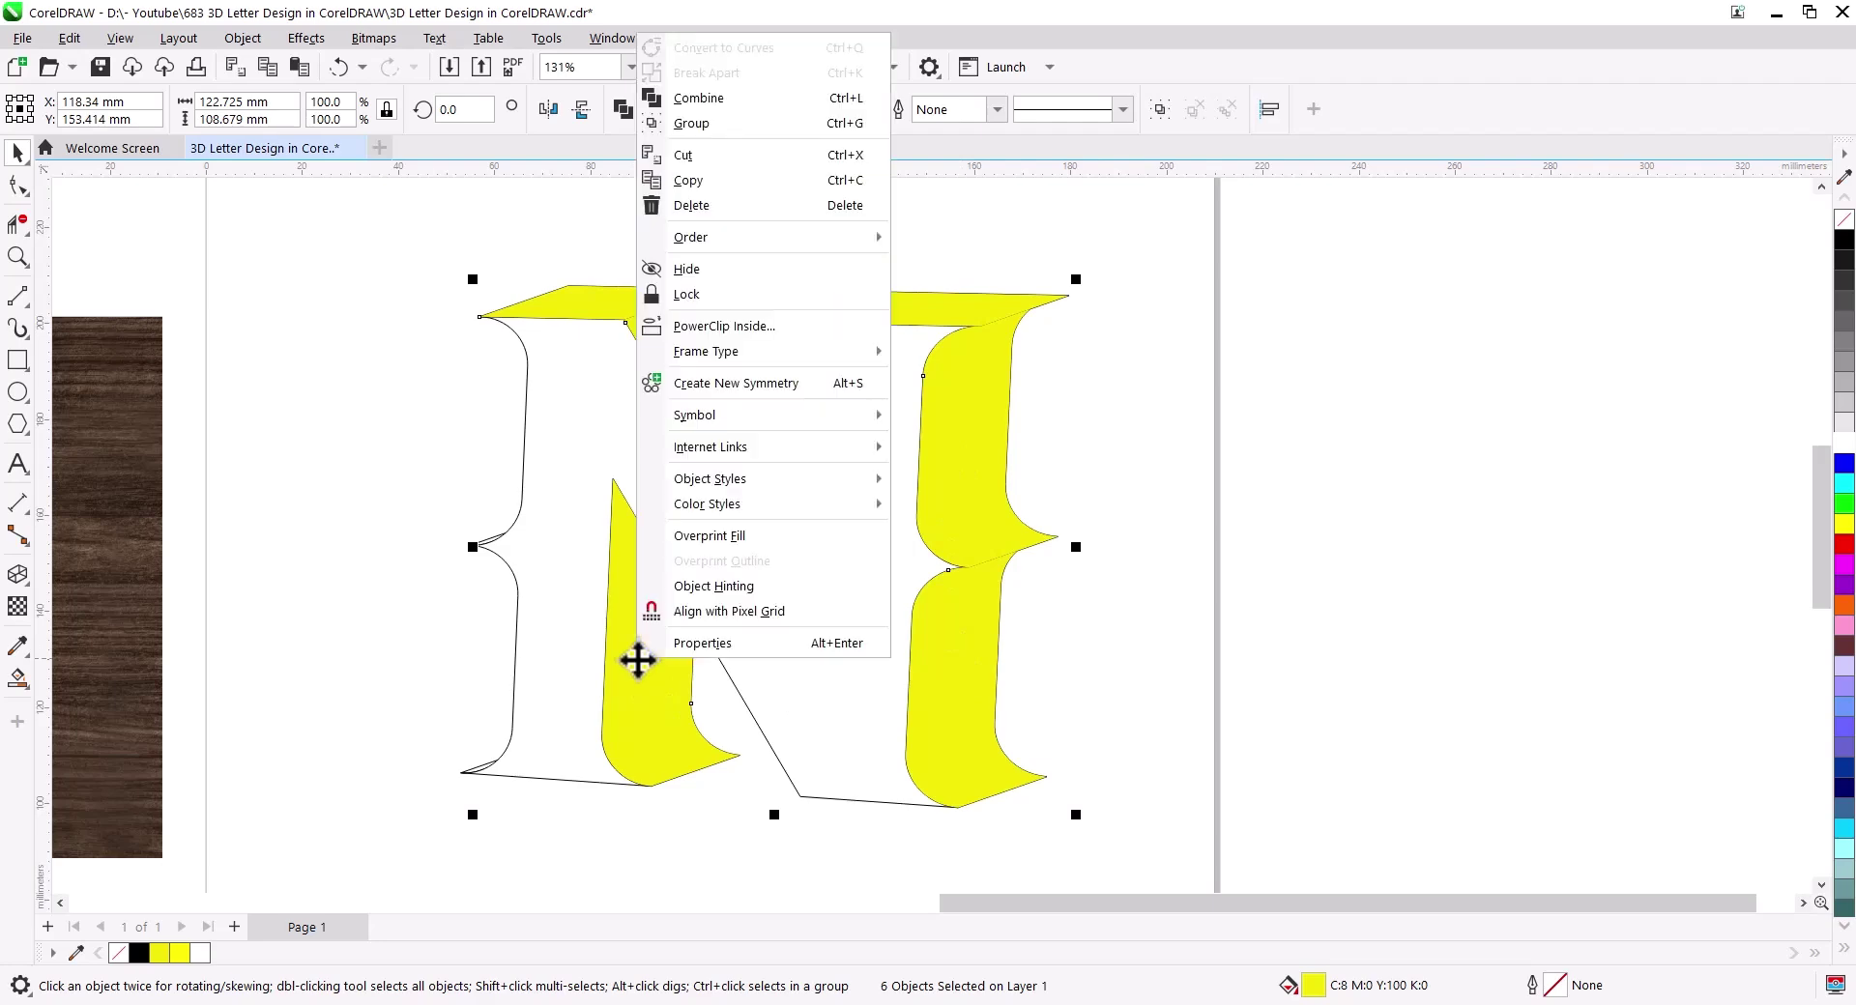
pyautogui.click(740, 181)
pyautogui.press('Delete')
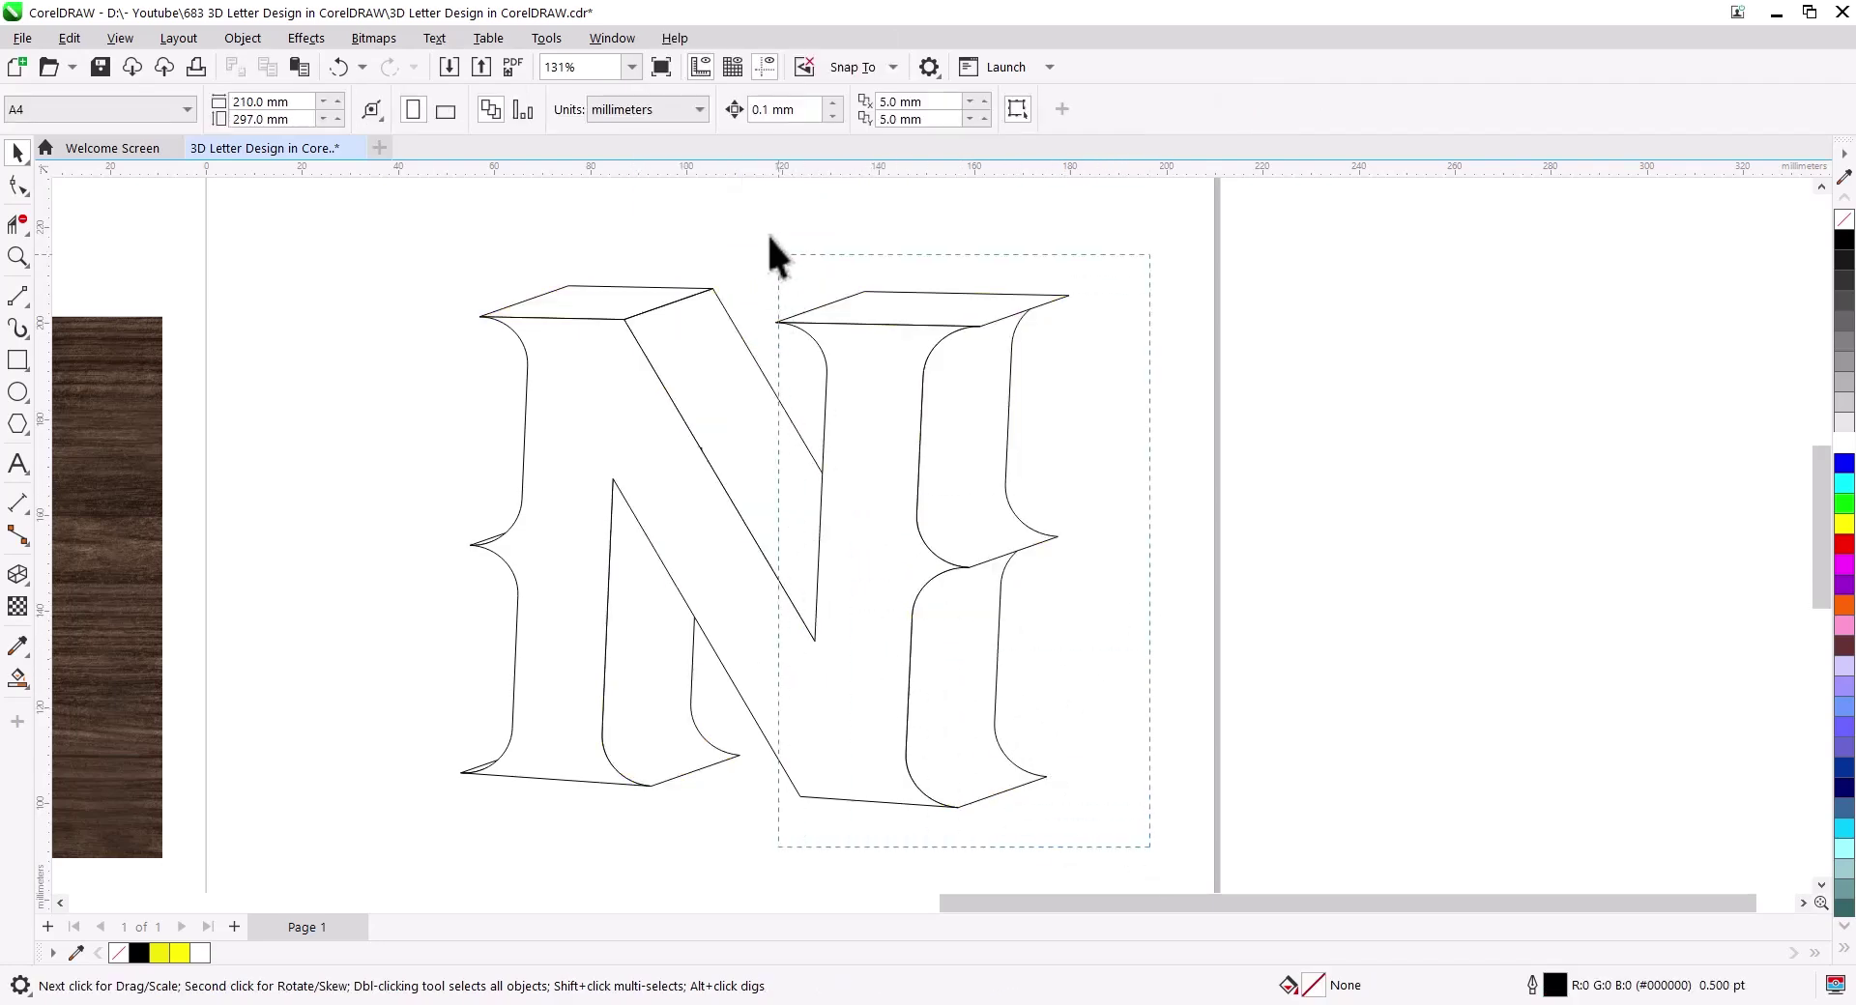
# Step: Delete the N's back outline pieces, leaving only the front outline
pyautogui.moveTo(770, 235); pyautogui.dragTo(773, 241)
pyautogui.press('Delete')
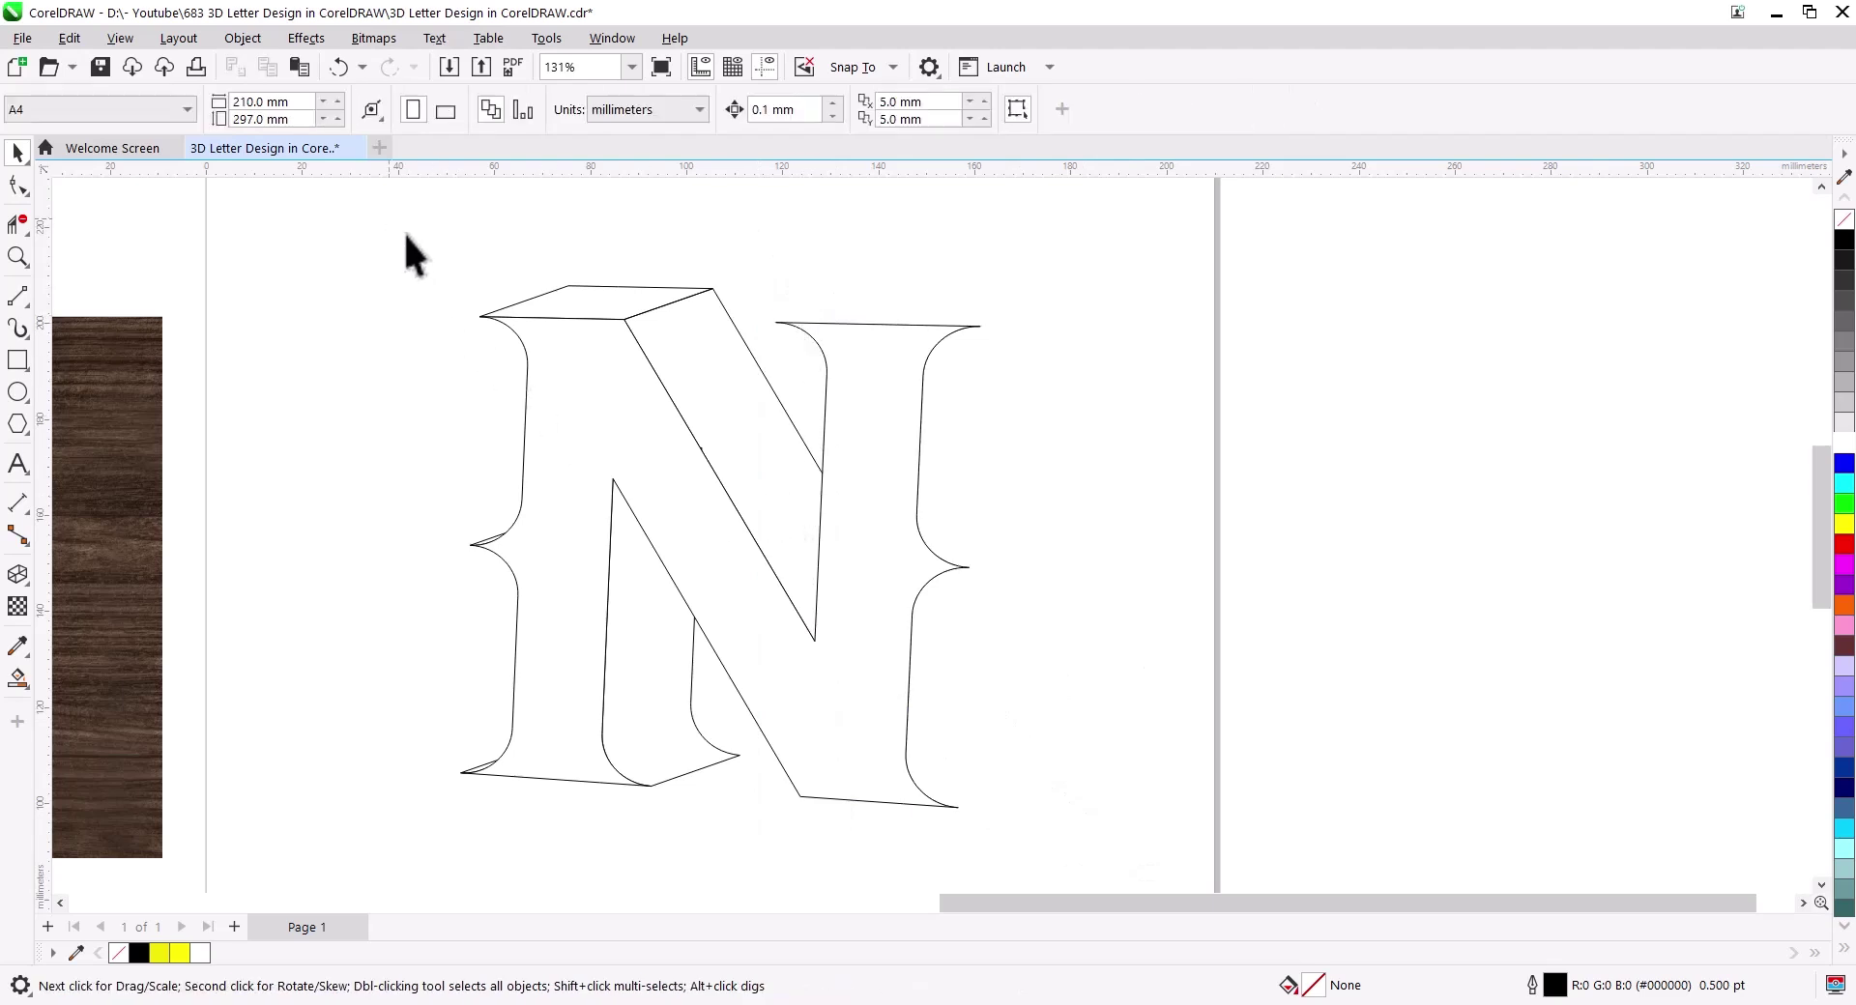
pyautogui.moveTo(863, 786); pyautogui.dragTo(901, 825)
pyautogui.press('Delete')
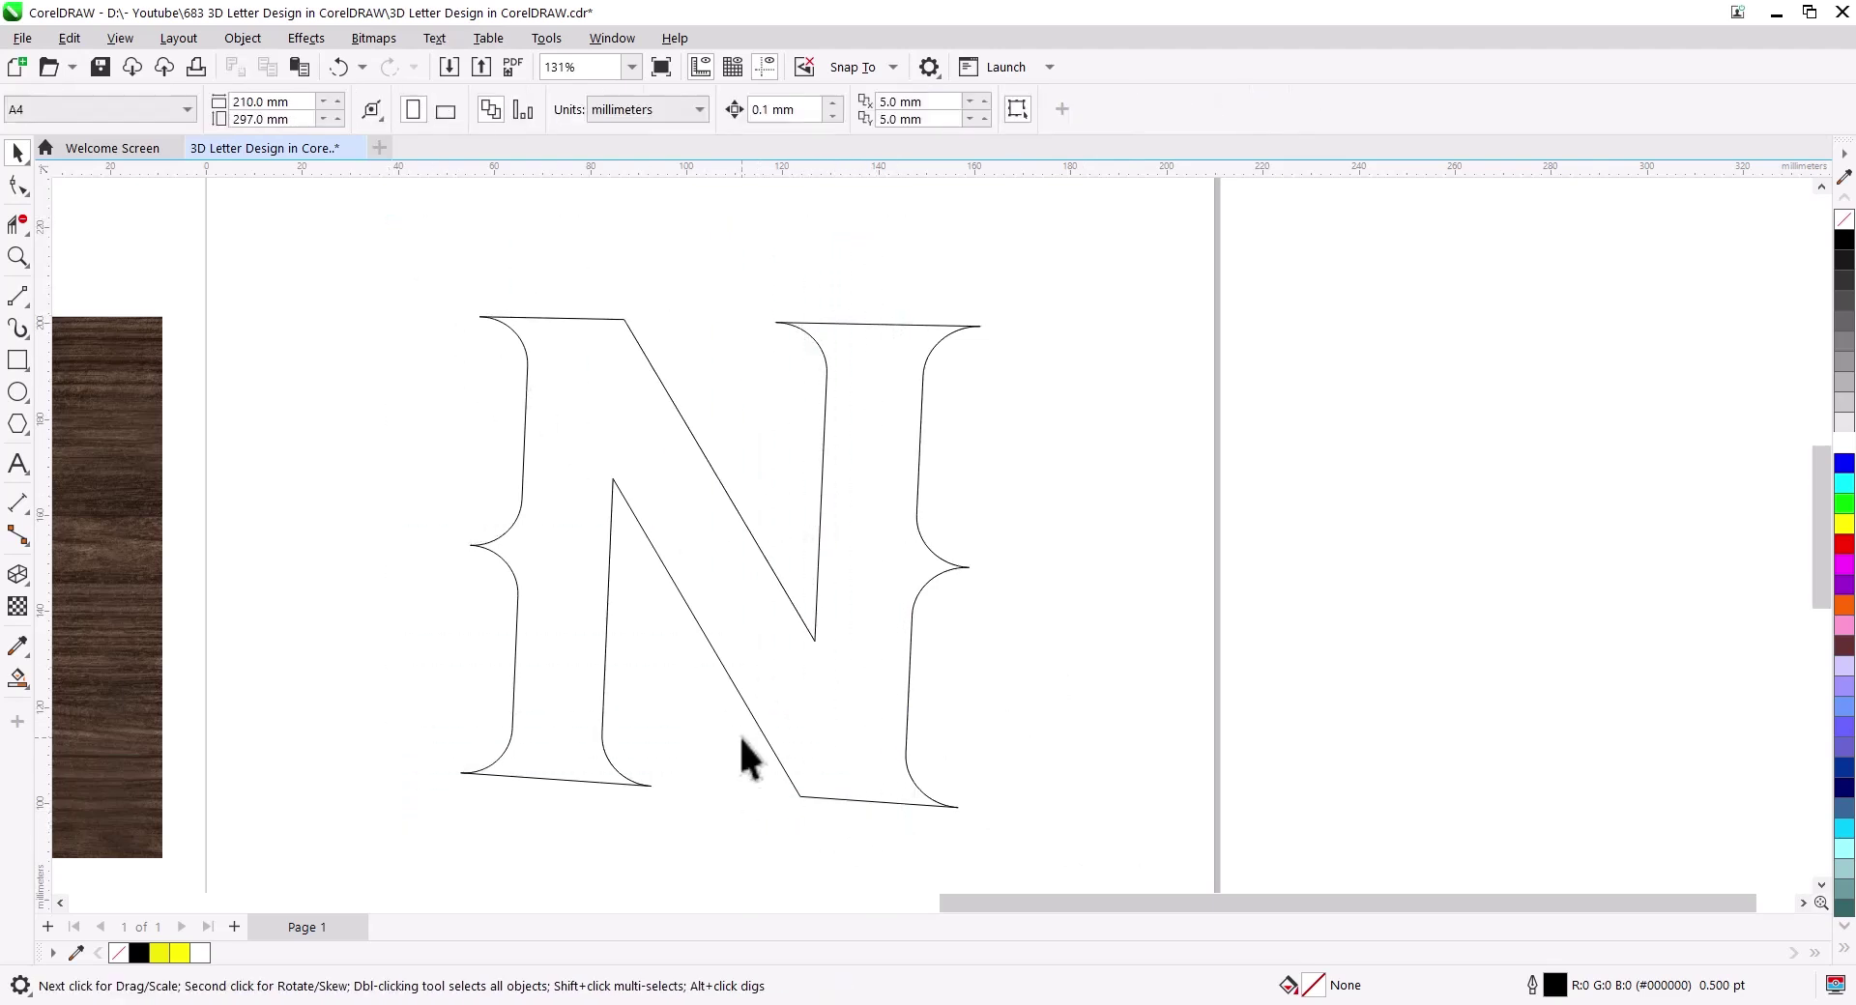
# Step: Paste the yellow pieces back and give the whole N thin black outlines
pyautogui.click(299, 73)
pyautogui.click(640, 609)
pyautogui.scroll(-1, 781, 647)
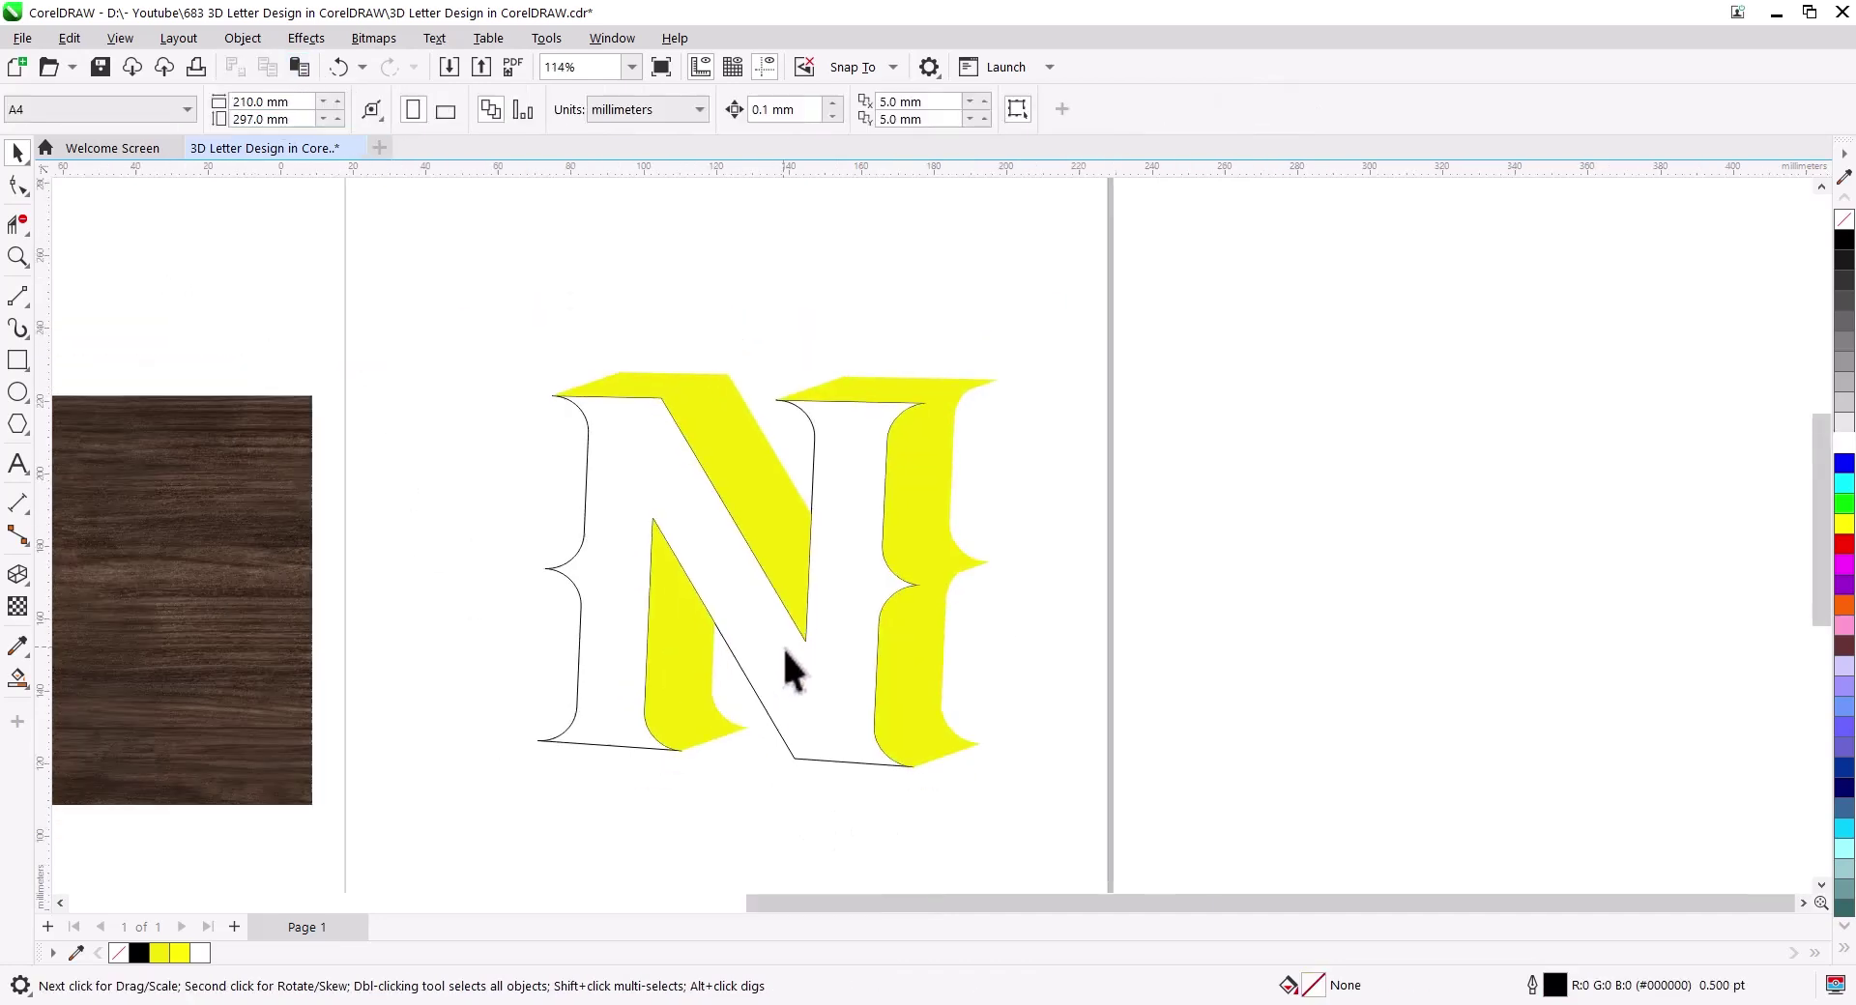
pyautogui.scroll(-1, 784, 667)
pyautogui.scroll(-1, 829, 675)
pyautogui.click(883, 621)
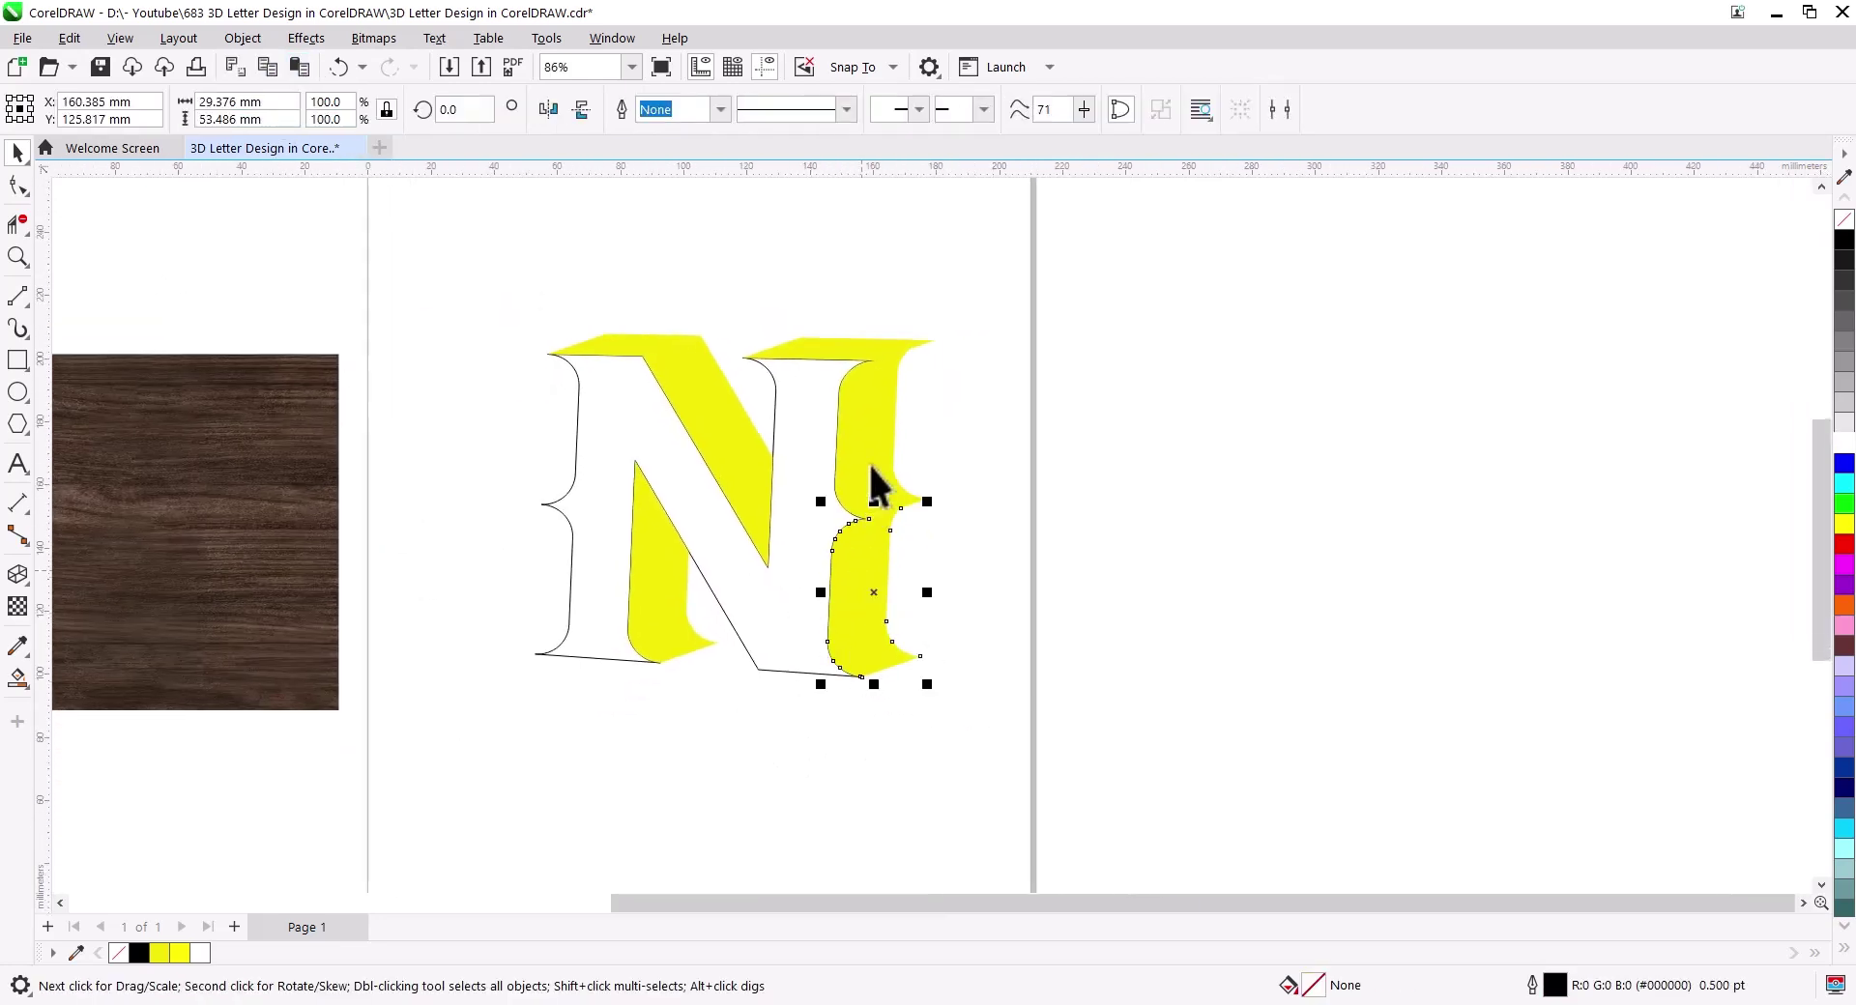
pyautogui.moveTo(512, 314); pyautogui.dragTo(976, 706)
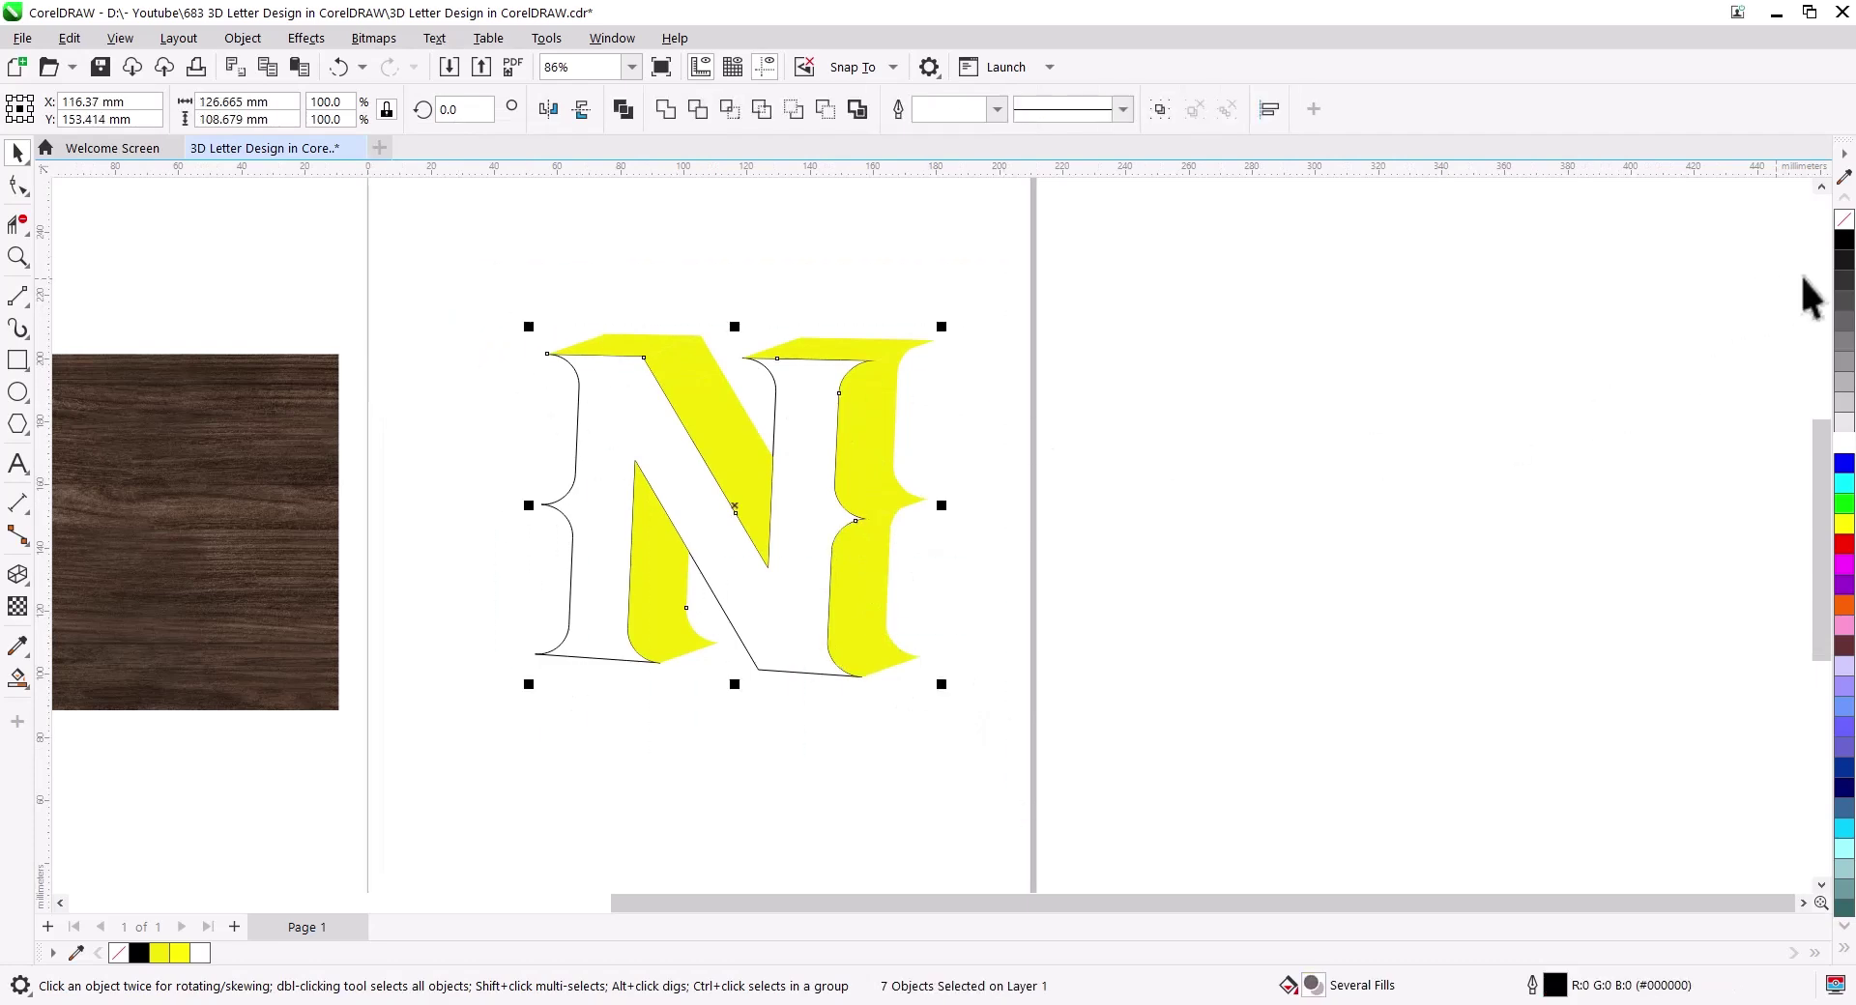
pyautogui.rightClick(1845, 247)
pyautogui.click(1140, 455)
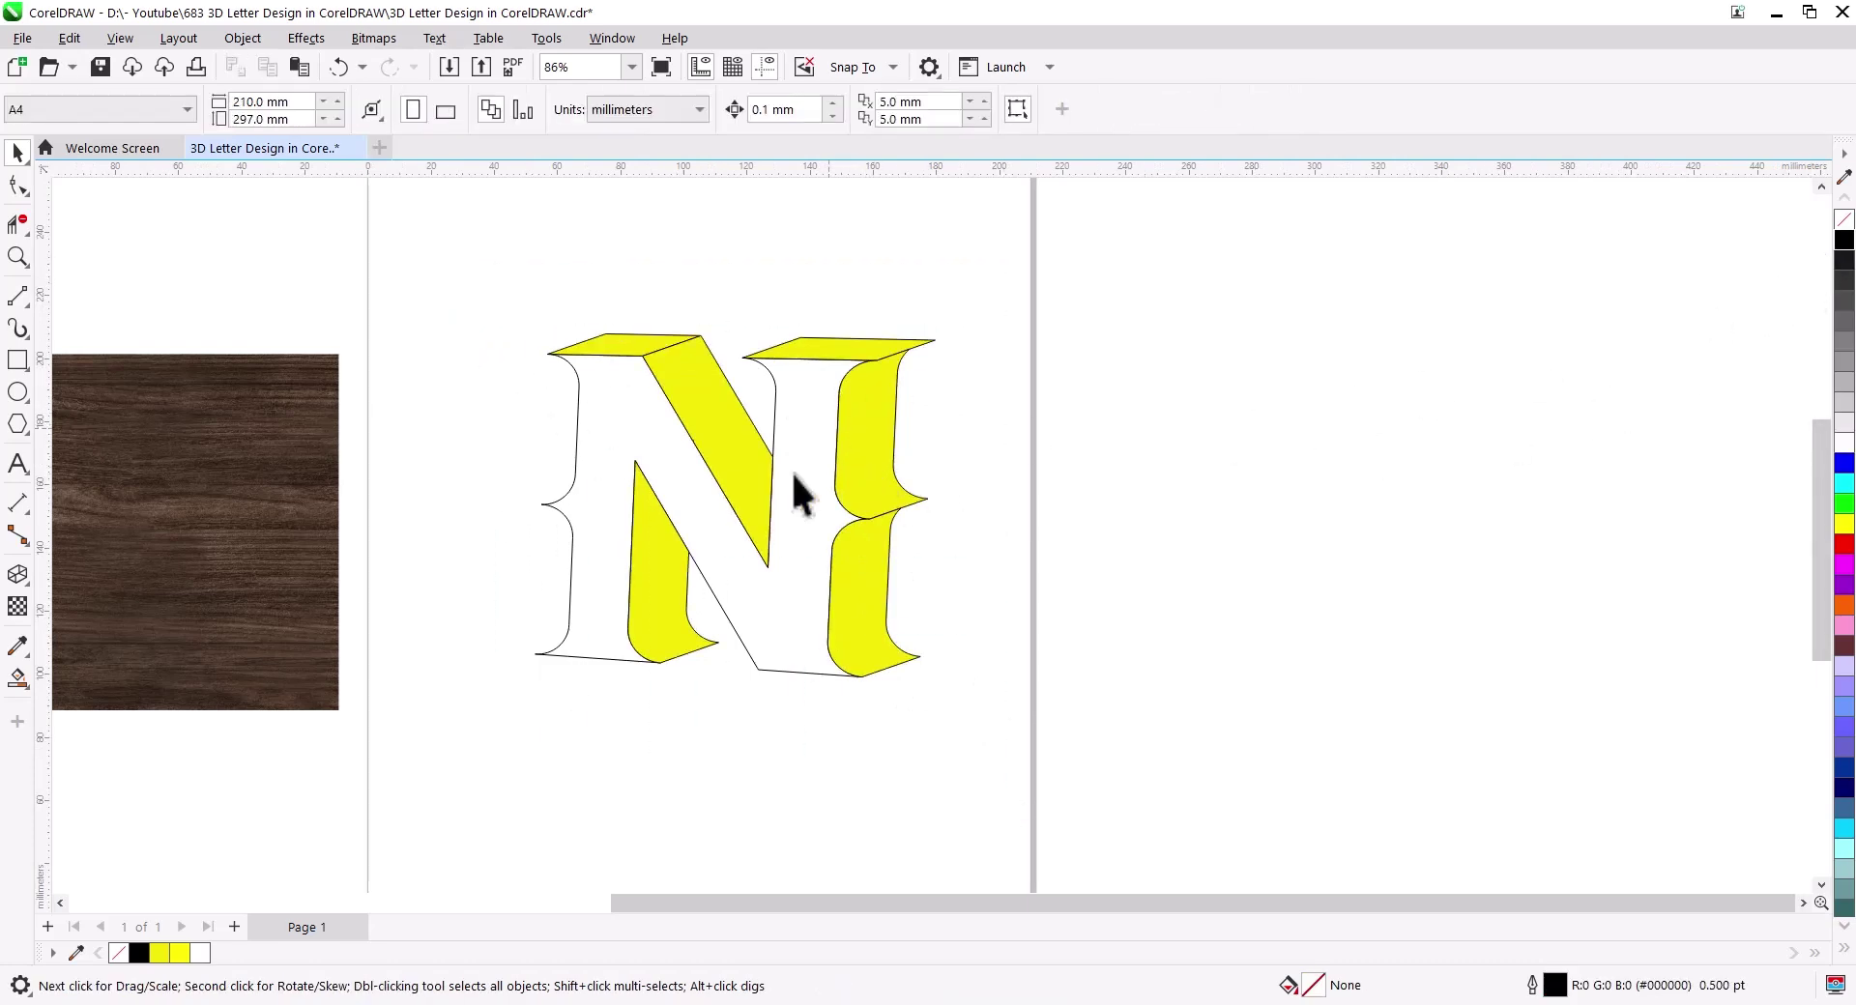
pyautogui.moveTo(563, 634); pyautogui.dragTo(700, 629)
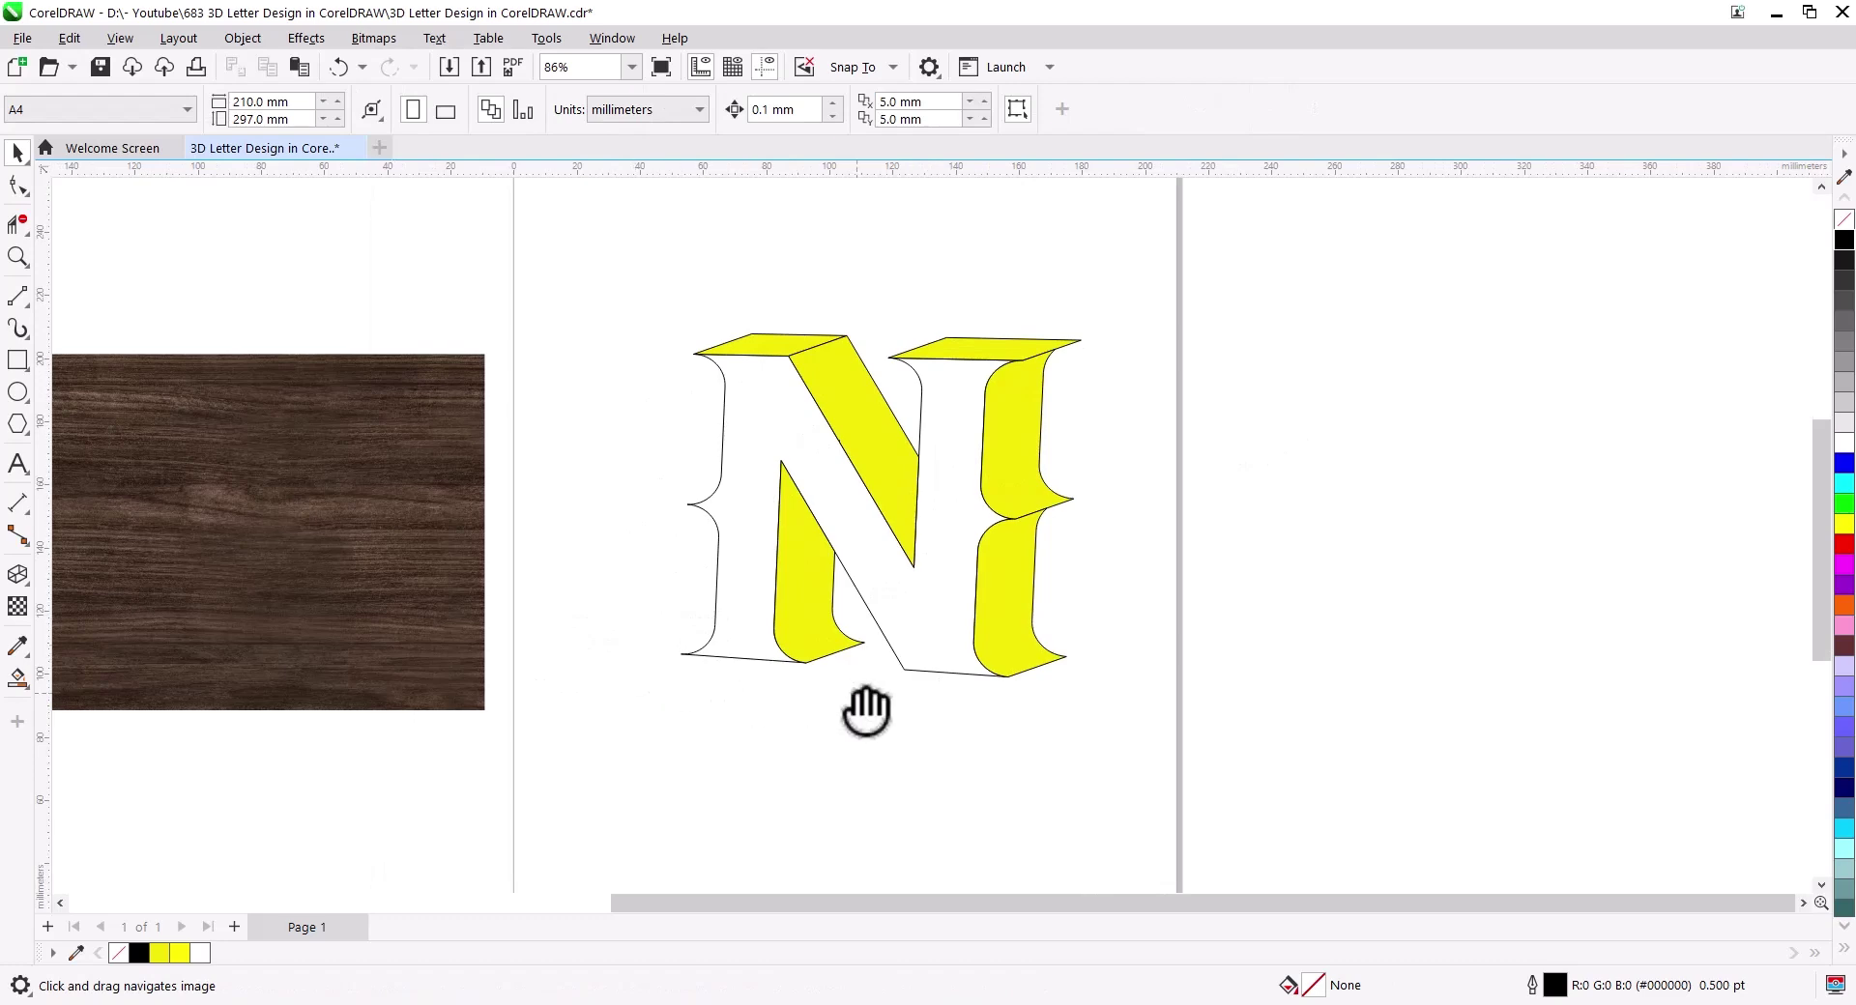
# Step: Drop a copy of the wood image over the N and skew it
pyautogui.moveTo(866, 711); pyautogui.dragTo(844, 696)
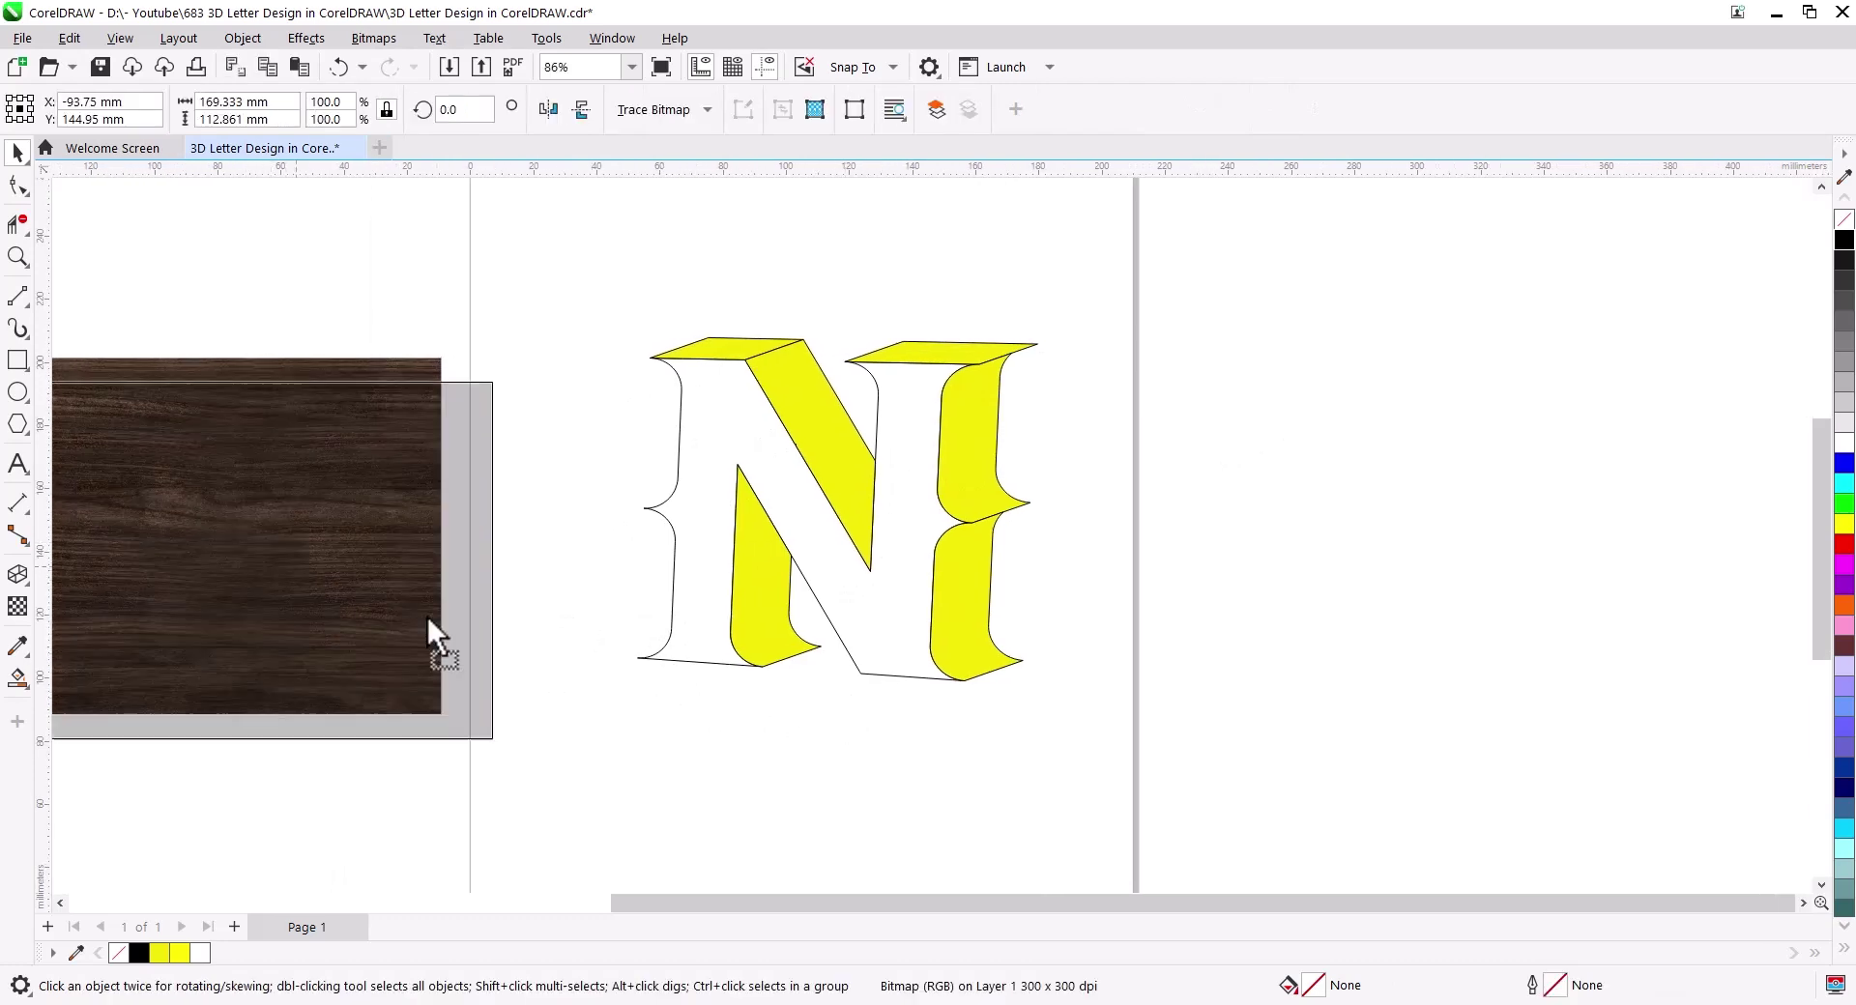
pyautogui.moveTo(278, 565); pyautogui.dragTo(1126, 706)
pyautogui.click(1124, 685)
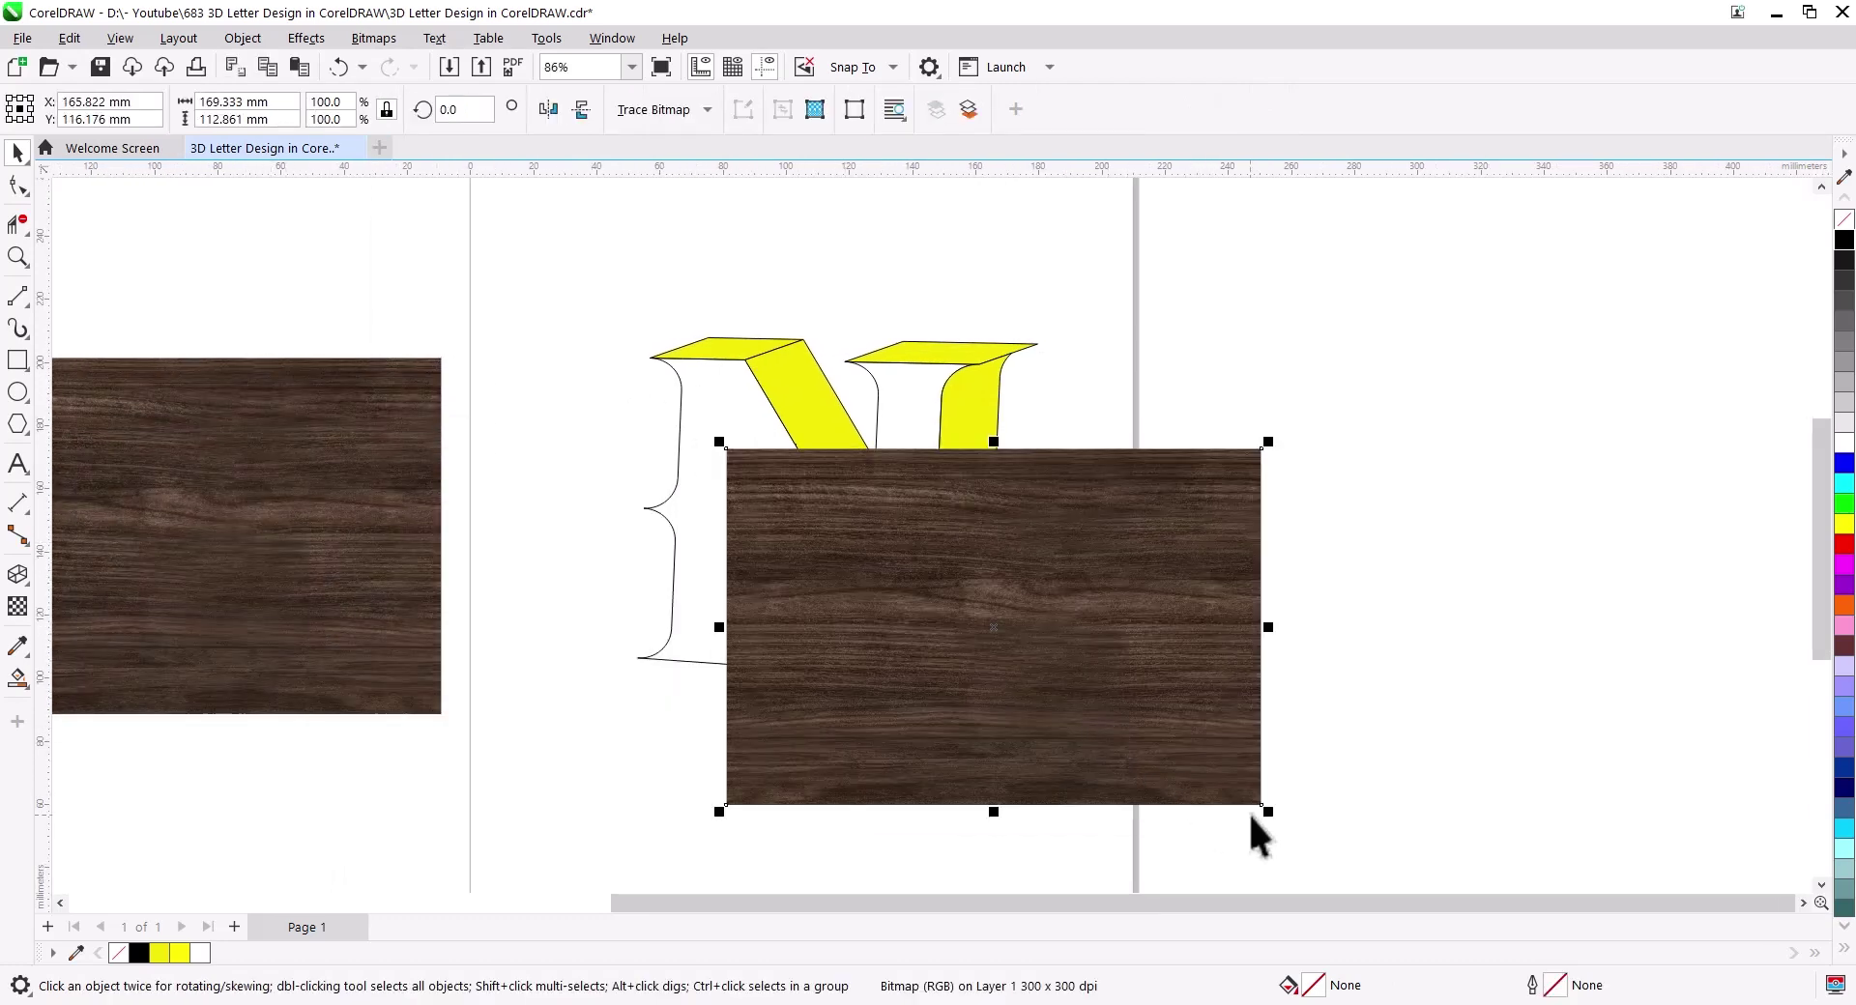
pyautogui.moveTo(1261, 805)
pyautogui.mouseDown()
pyautogui.moveTo(1136, 564)
pyautogui.moveTo(957, 681)
pyautogui.mouseUp()
pyautogui.click(435, 667)
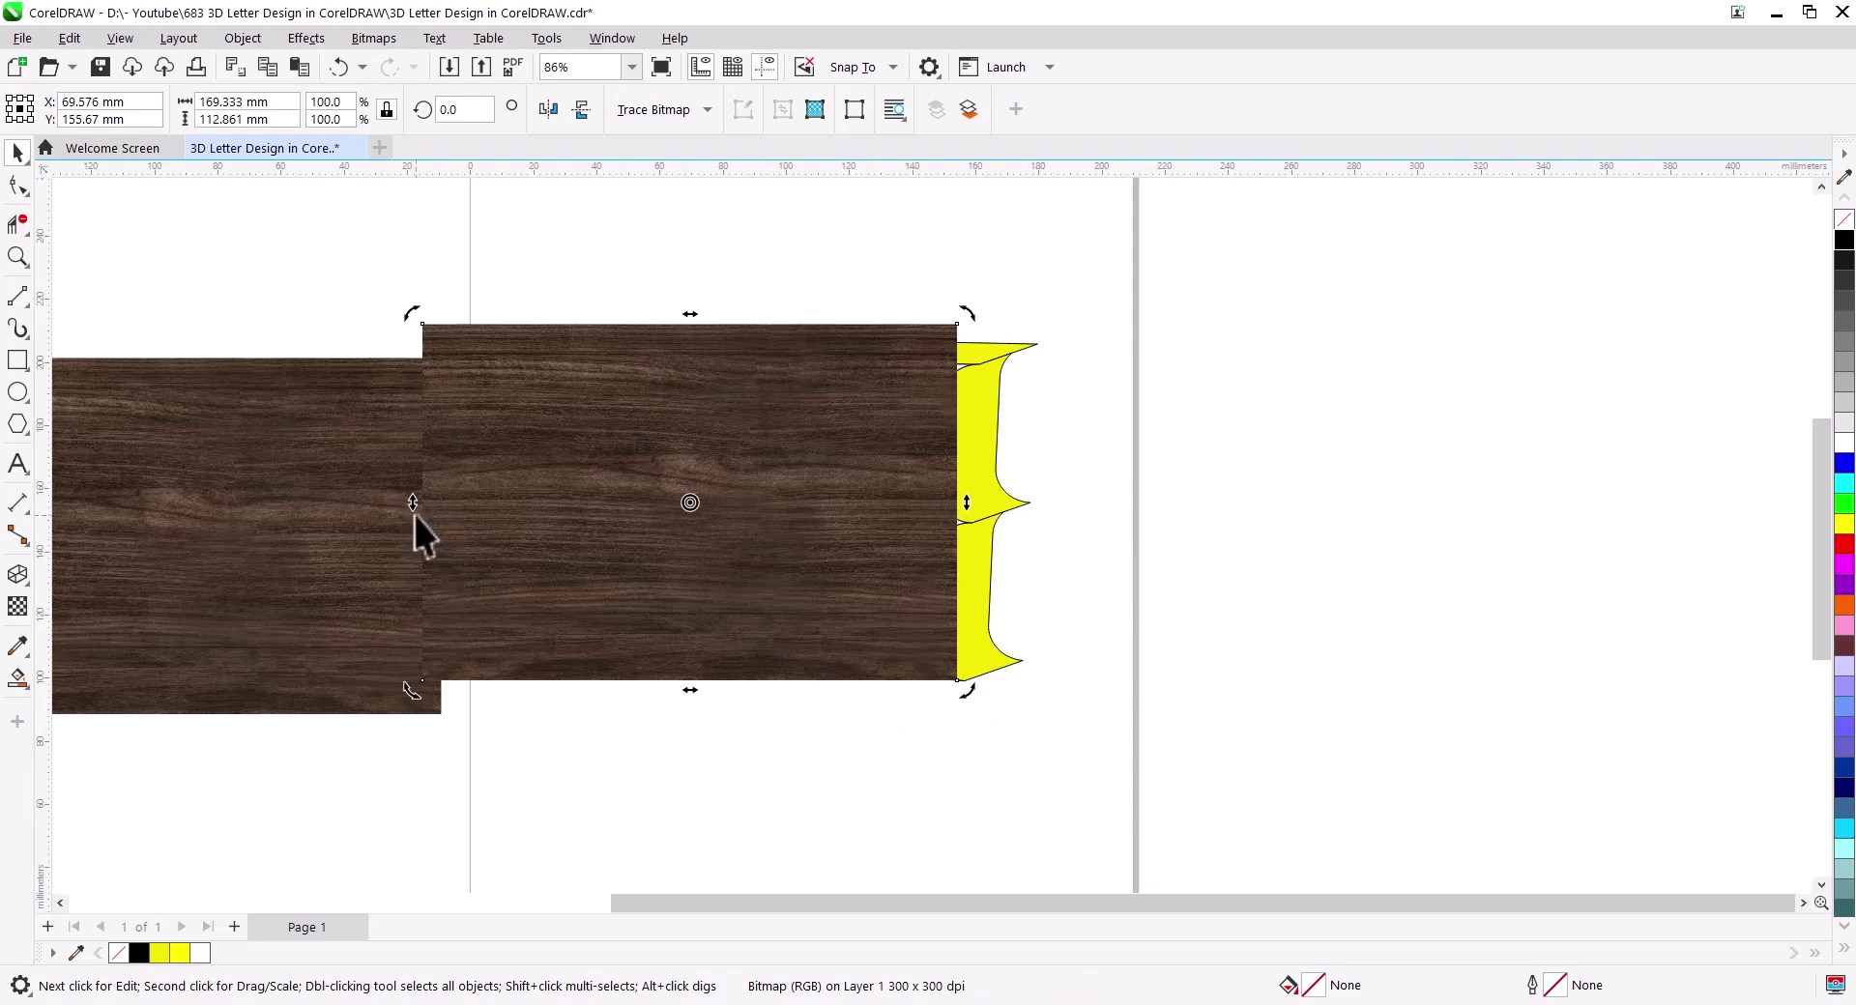
pyautogui.moveTo(412, 502)
pyautogui.mouseDown()
pyautogui.moveTo(450, 422)
pyautogui.moveTo(423, 506)
pyautogui.moveTo(467, 555)
pyautogui.mouseUp()
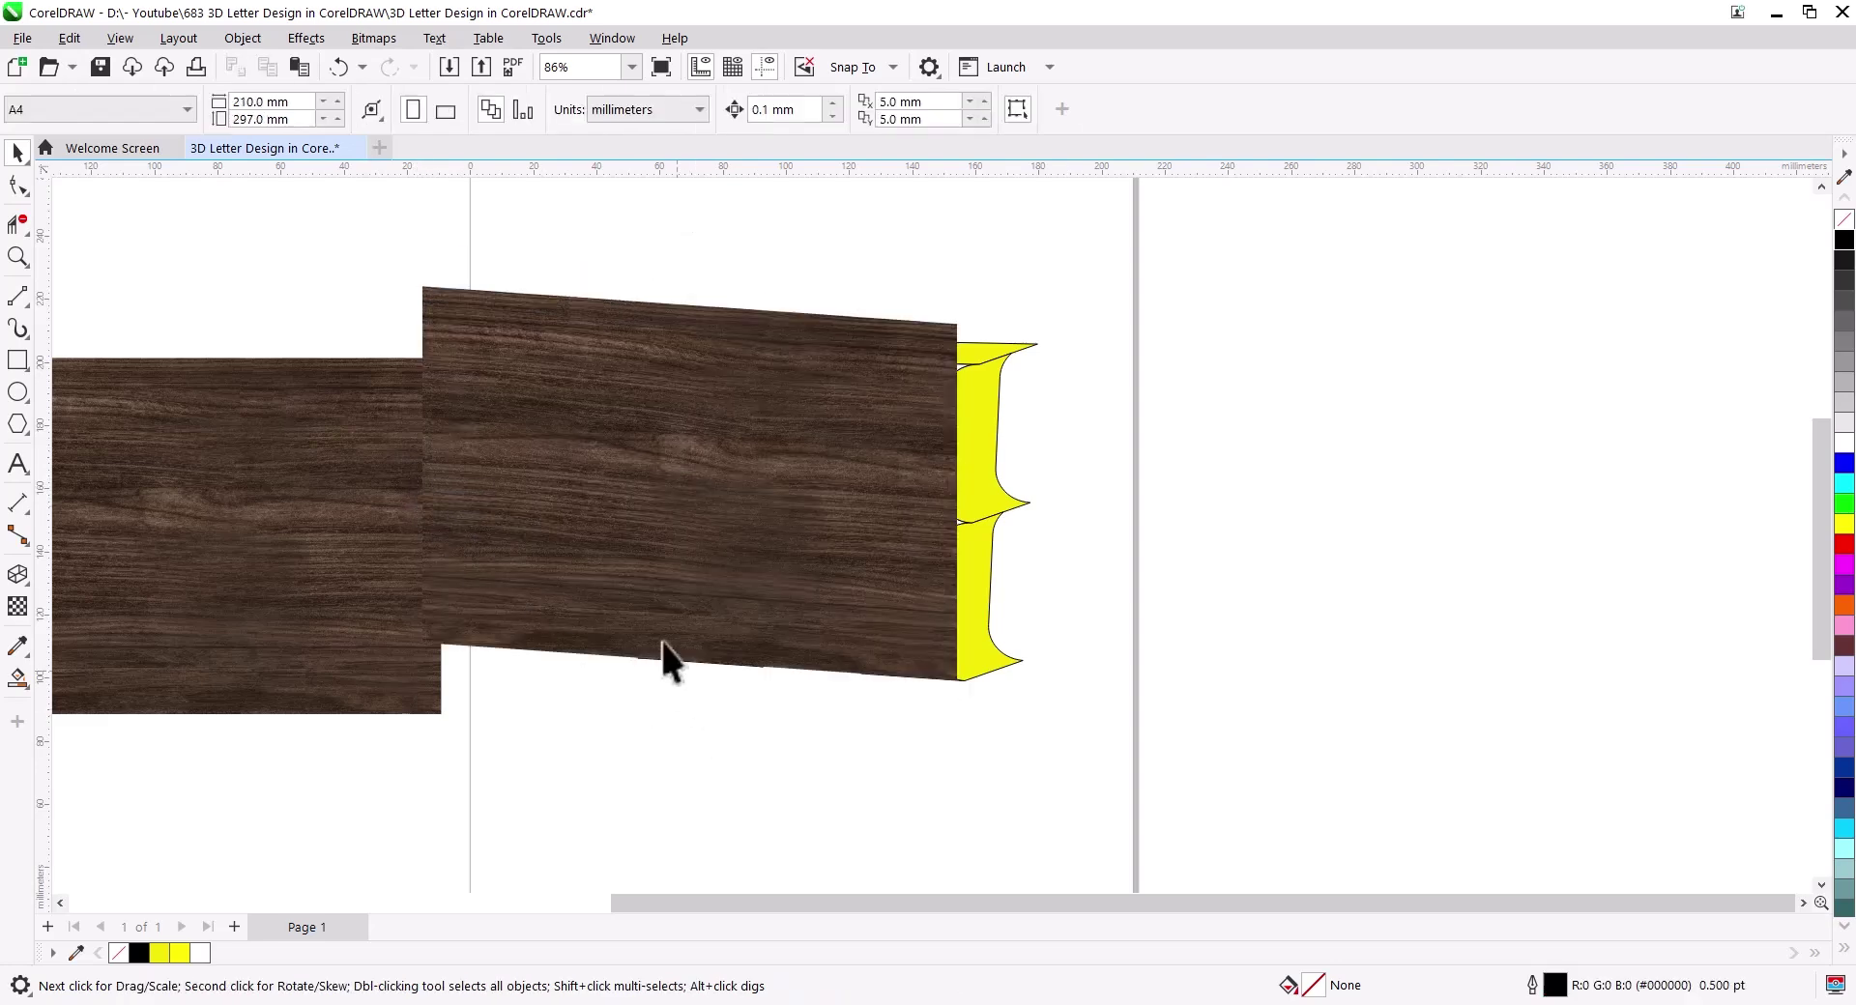
pyautogui.moveTo(663, 649); pyautogui.dragTo(1500, 611)
# Step: PowerClip the skewed wood copy inside the N's front face
pyautogui.click(1500, 610)
pyautogui.rightClick(1500, 611)
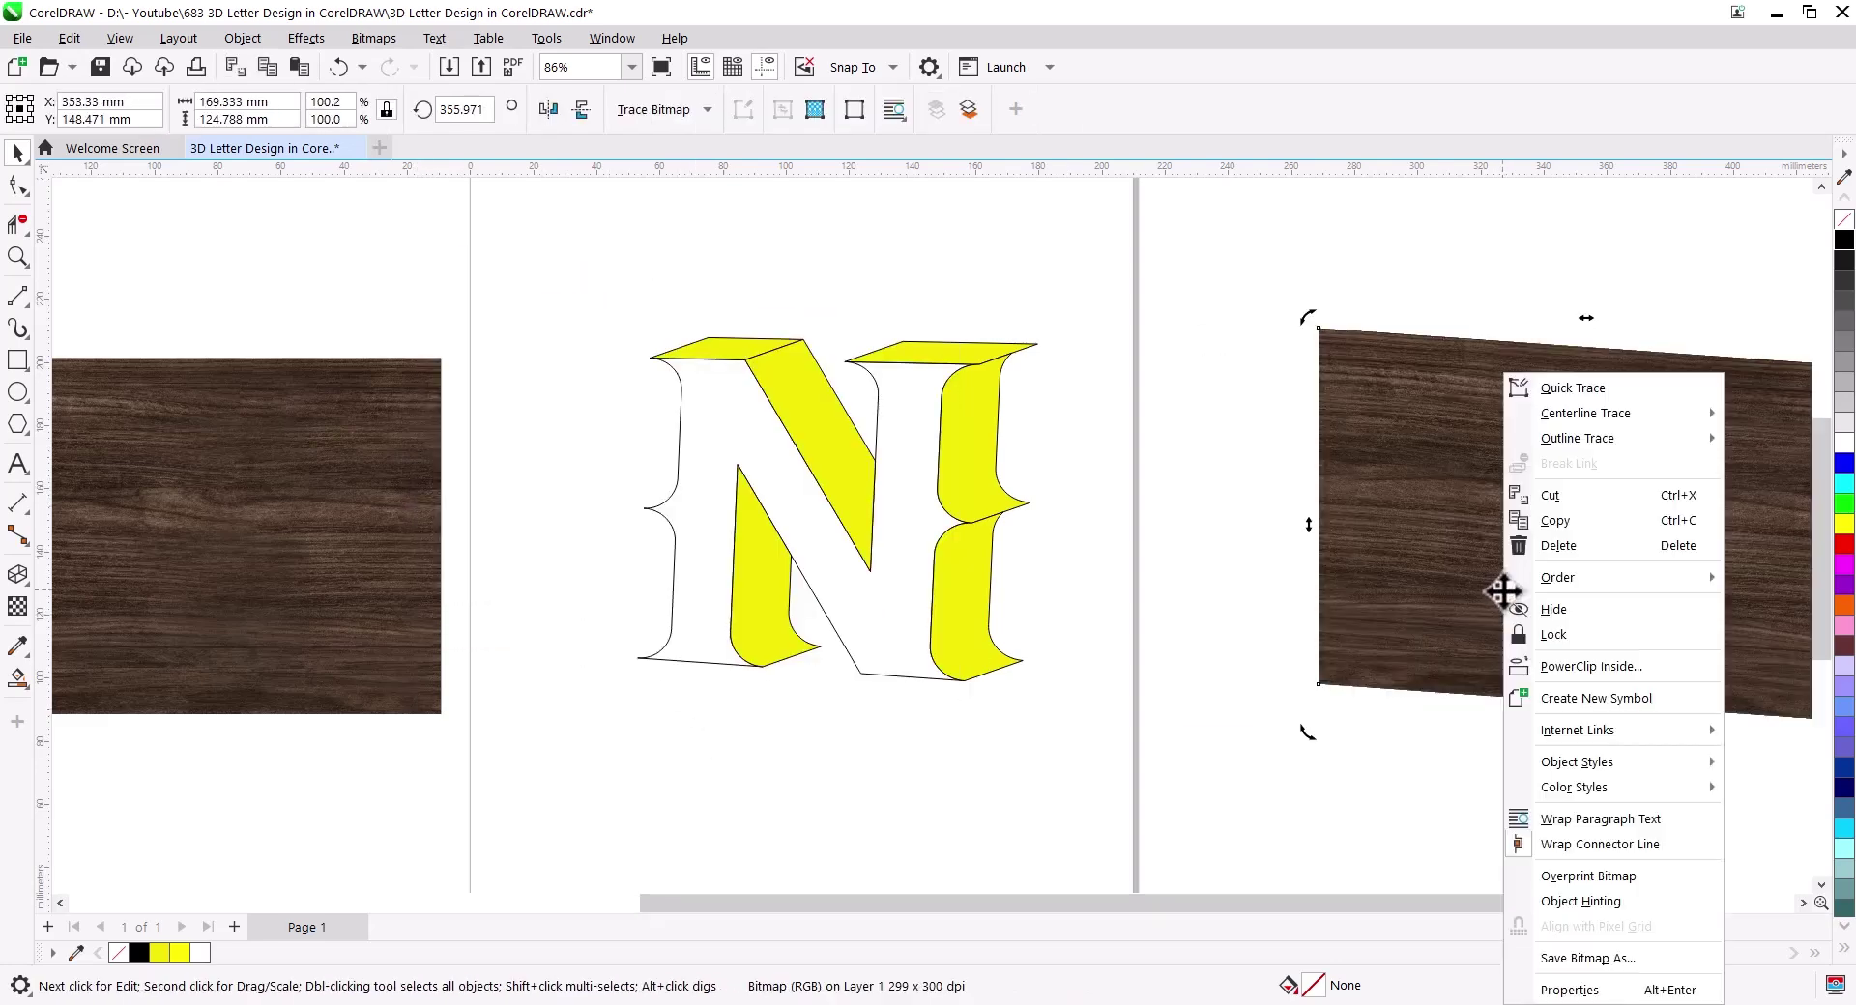
pyautogui.click(1572, 668)
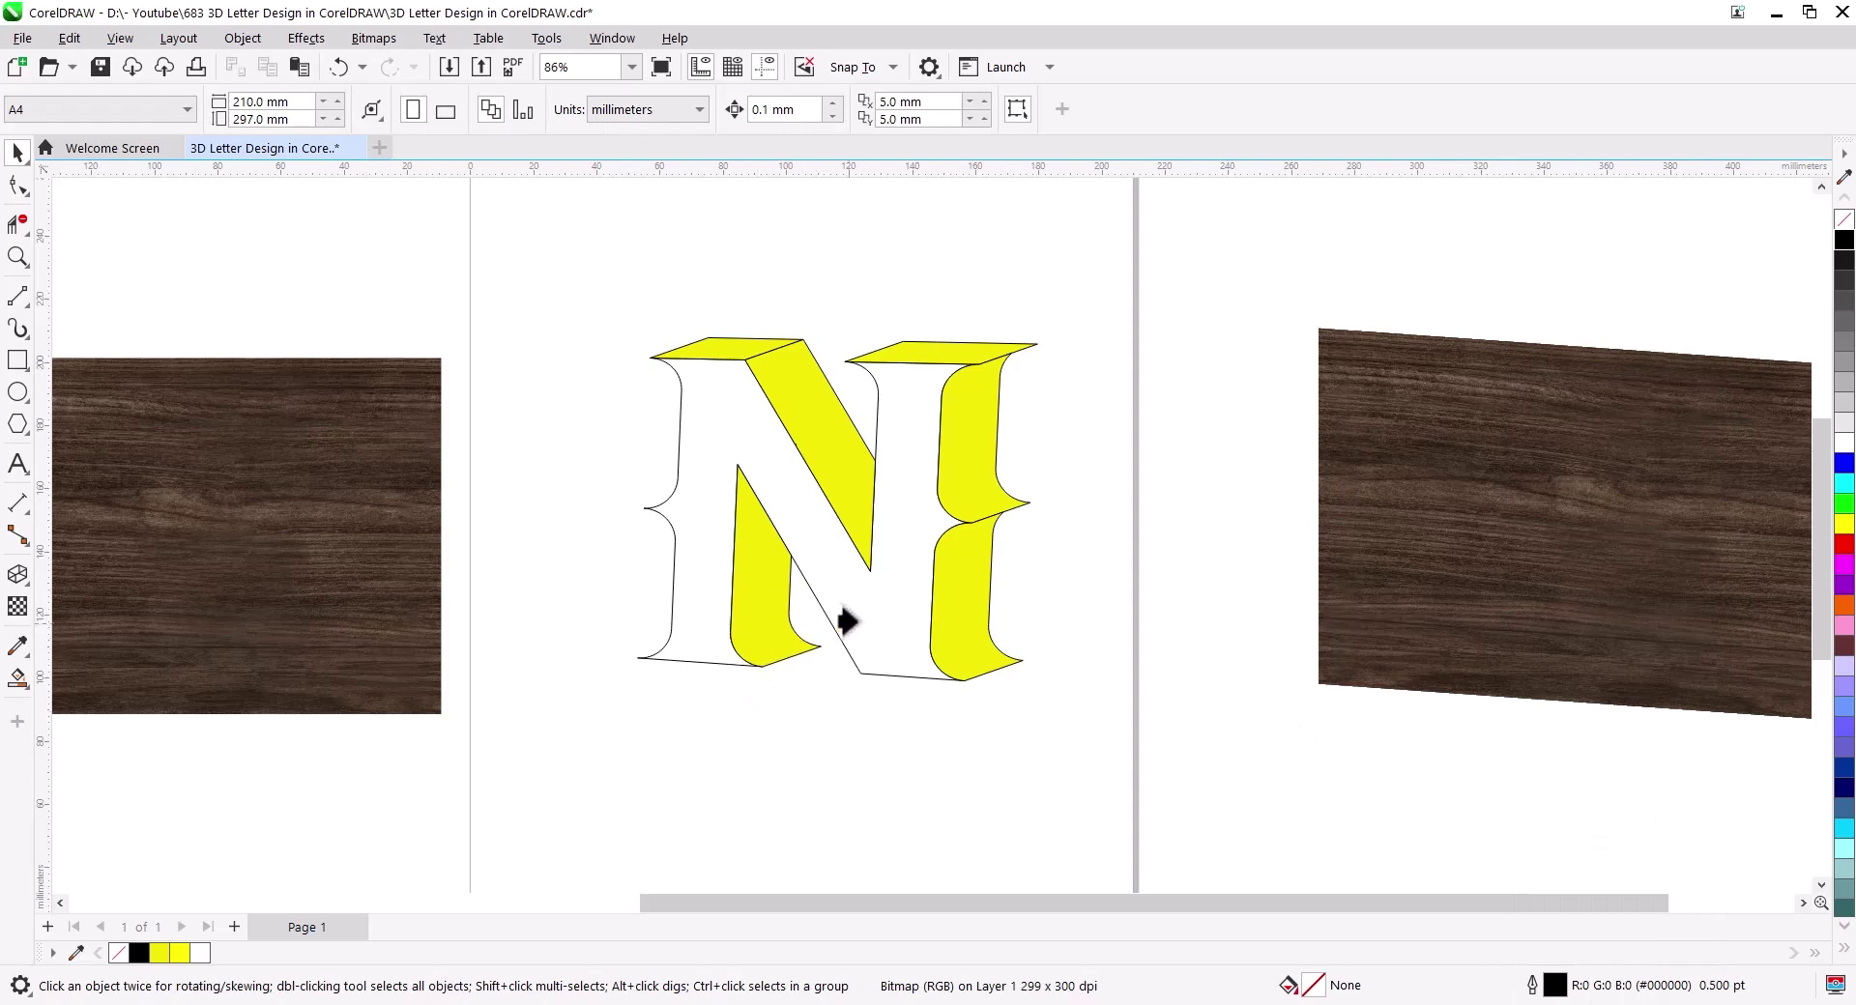
pyautogui.click(847, 621)
pyautogui.click(1009, 773)
# Step: Drop another copy of the wood image beside the N and skew it
pyautogui.scroll(1, 931, 670)
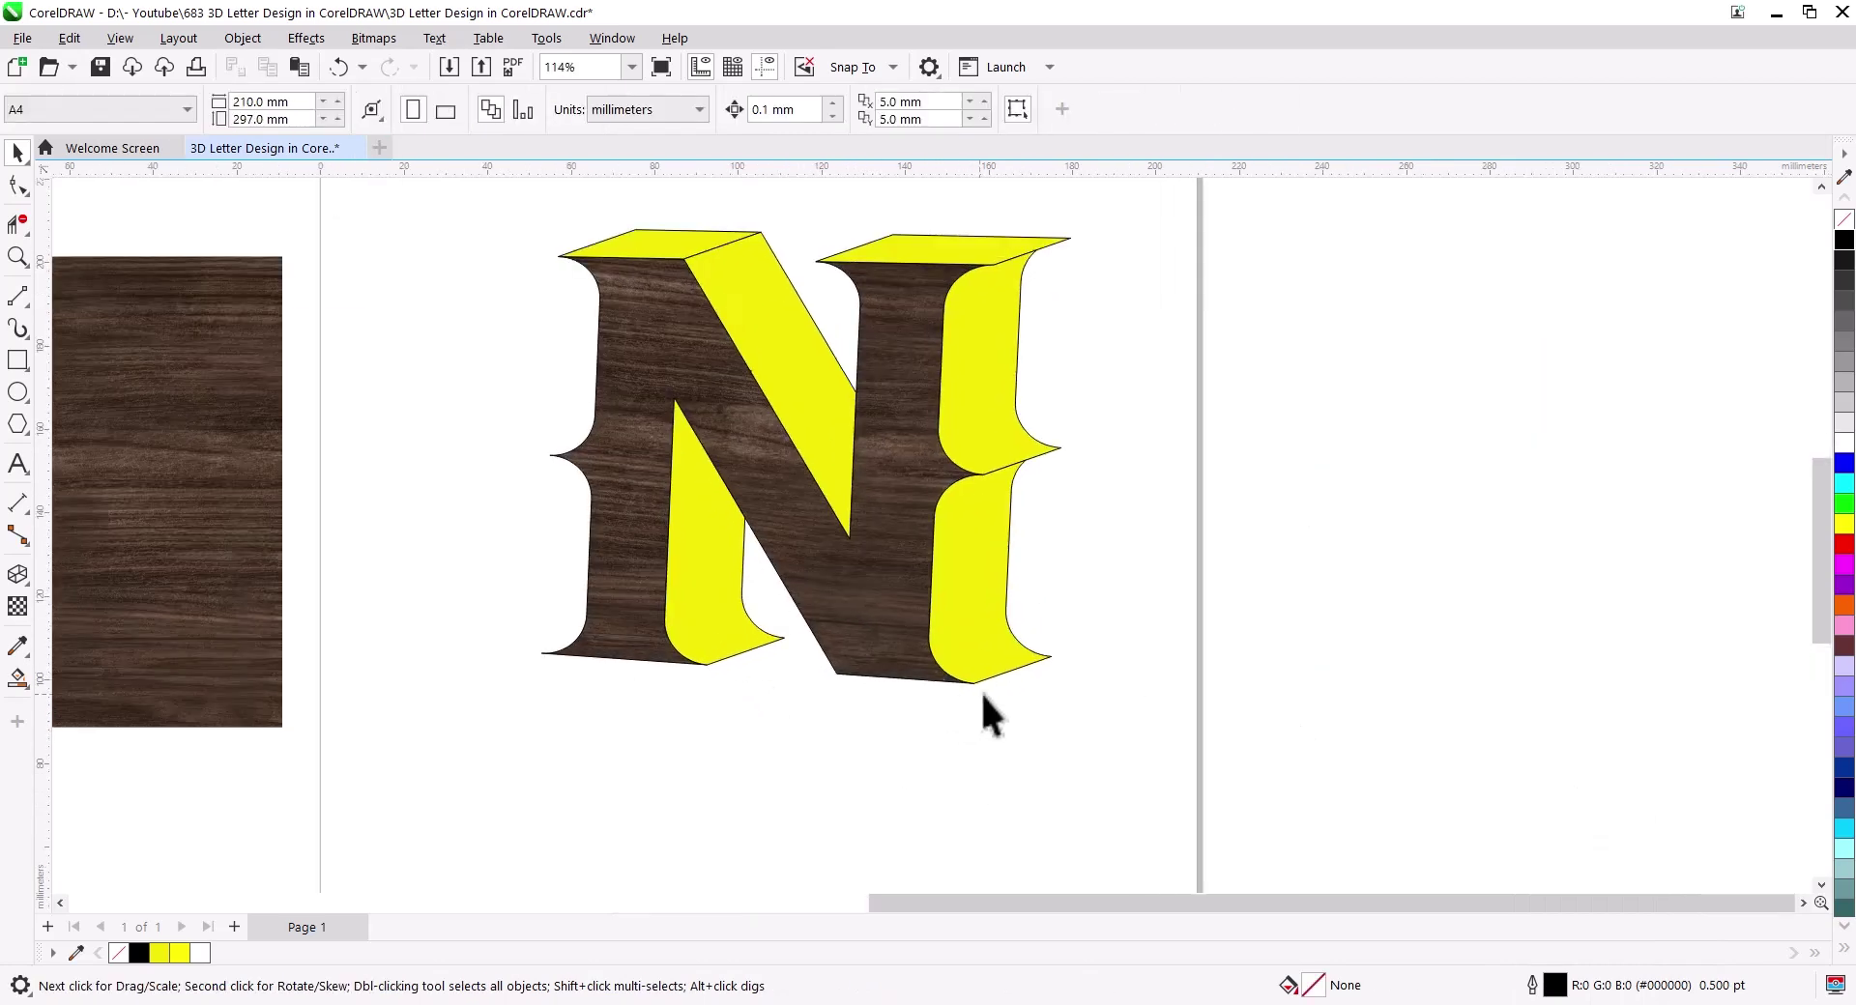
pyautogui.moveTo(984, 694)
pyautogui.mouseDown()
pyautogui.moveTo(933, 788)
pyautogui.moveTo(1100, 754)
pyautogui.mouseUp()
pyautogui.scroll(-1, 950, 787)
pyautogui.press('space')
pyautogui.moveTo(265, 629)
pyautogui.mouseDown()
pyautogui.moveTo(1314, 681)
pyautogui.moveTo(1537, 488)
pyautogui.mouseUp()
pyautogui.click(1556, 539)
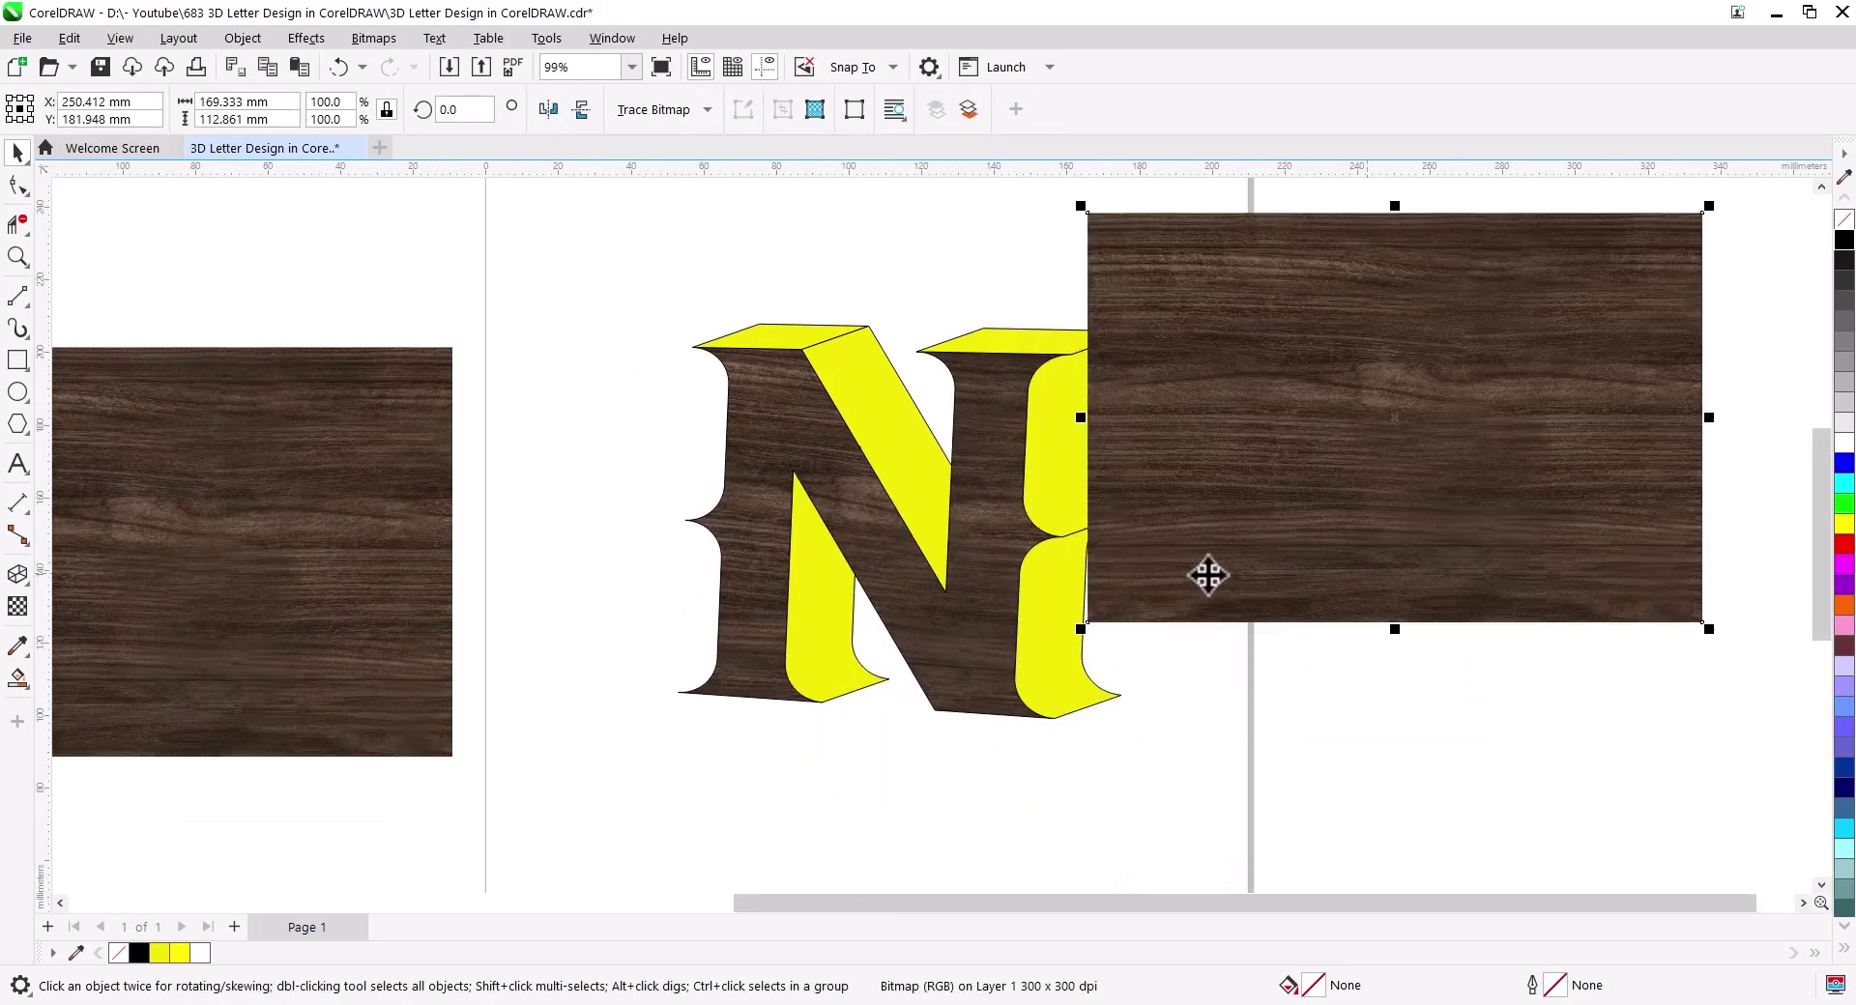
pyautogui.moveTo(1086, 644); pyautogui.dragTo(1064, 740)
pyautogui.click(1064, 735)
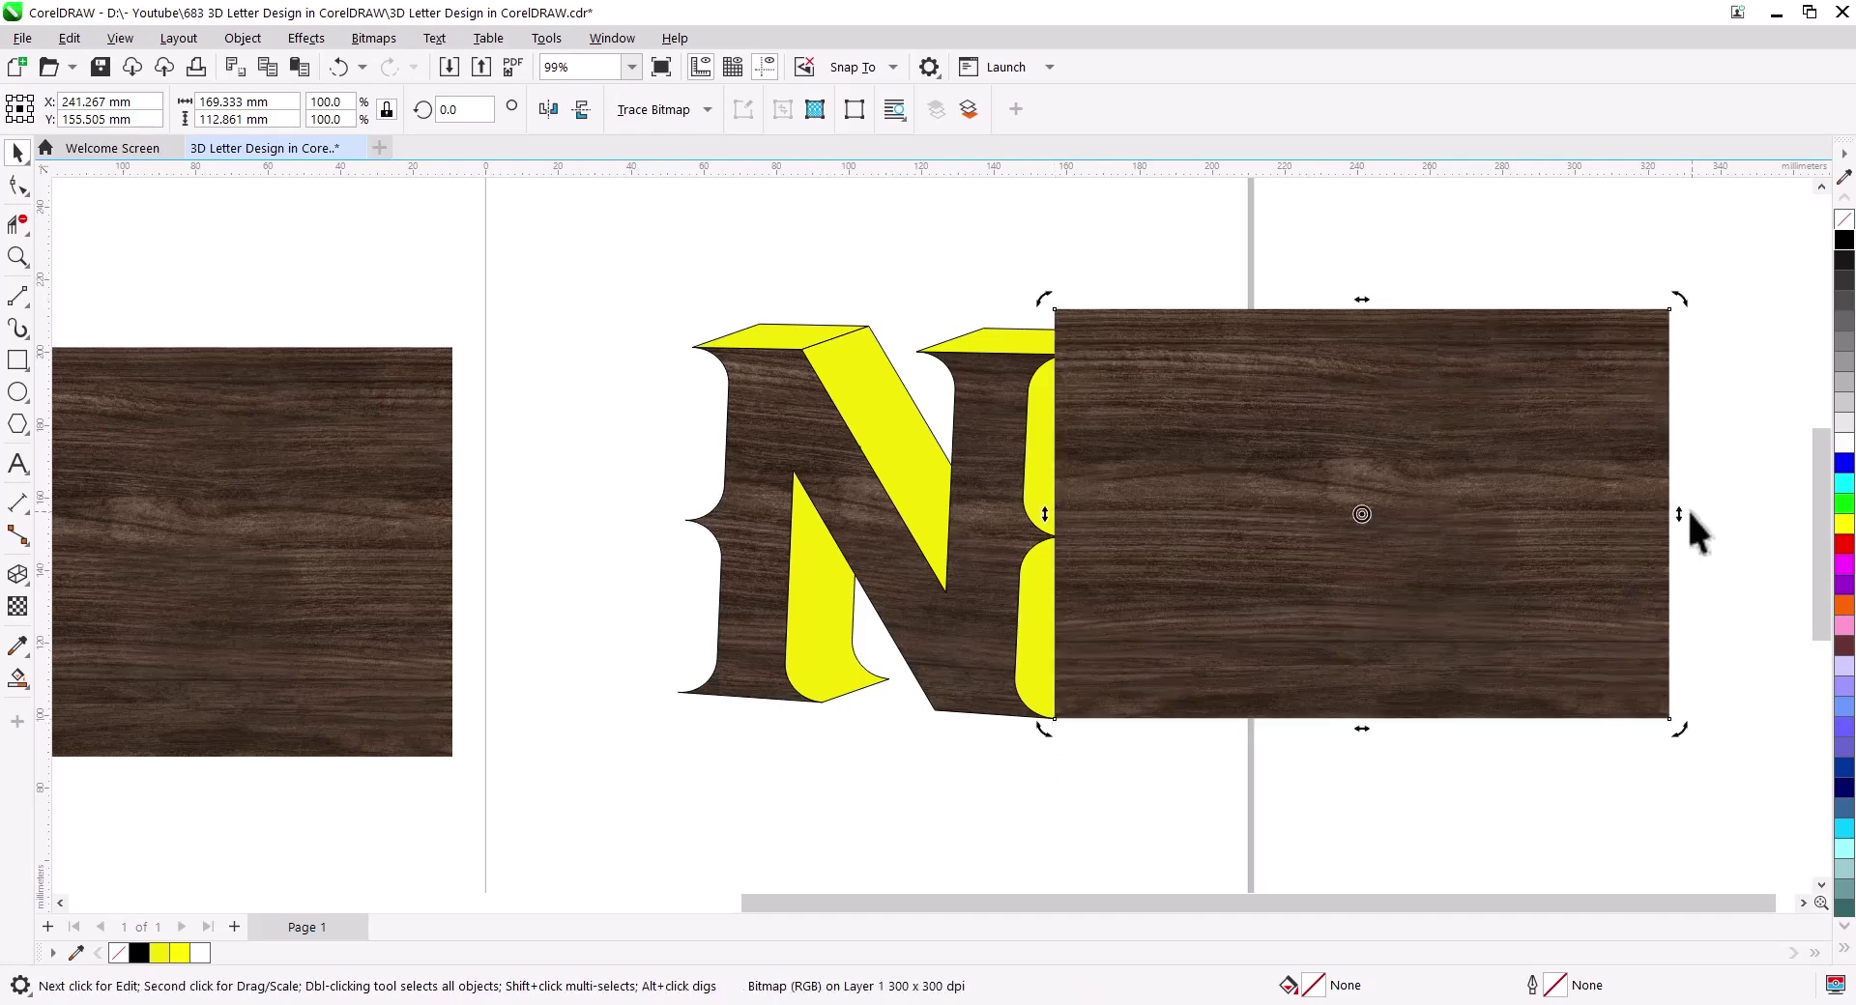
pyautogui.moveTo(1686, 512)
pyautogui.mouseDown()
pyautogui.moveTo(1684, 406)
pyautogui.moveTo(1682, 428)
pyautogui.mouseUp()
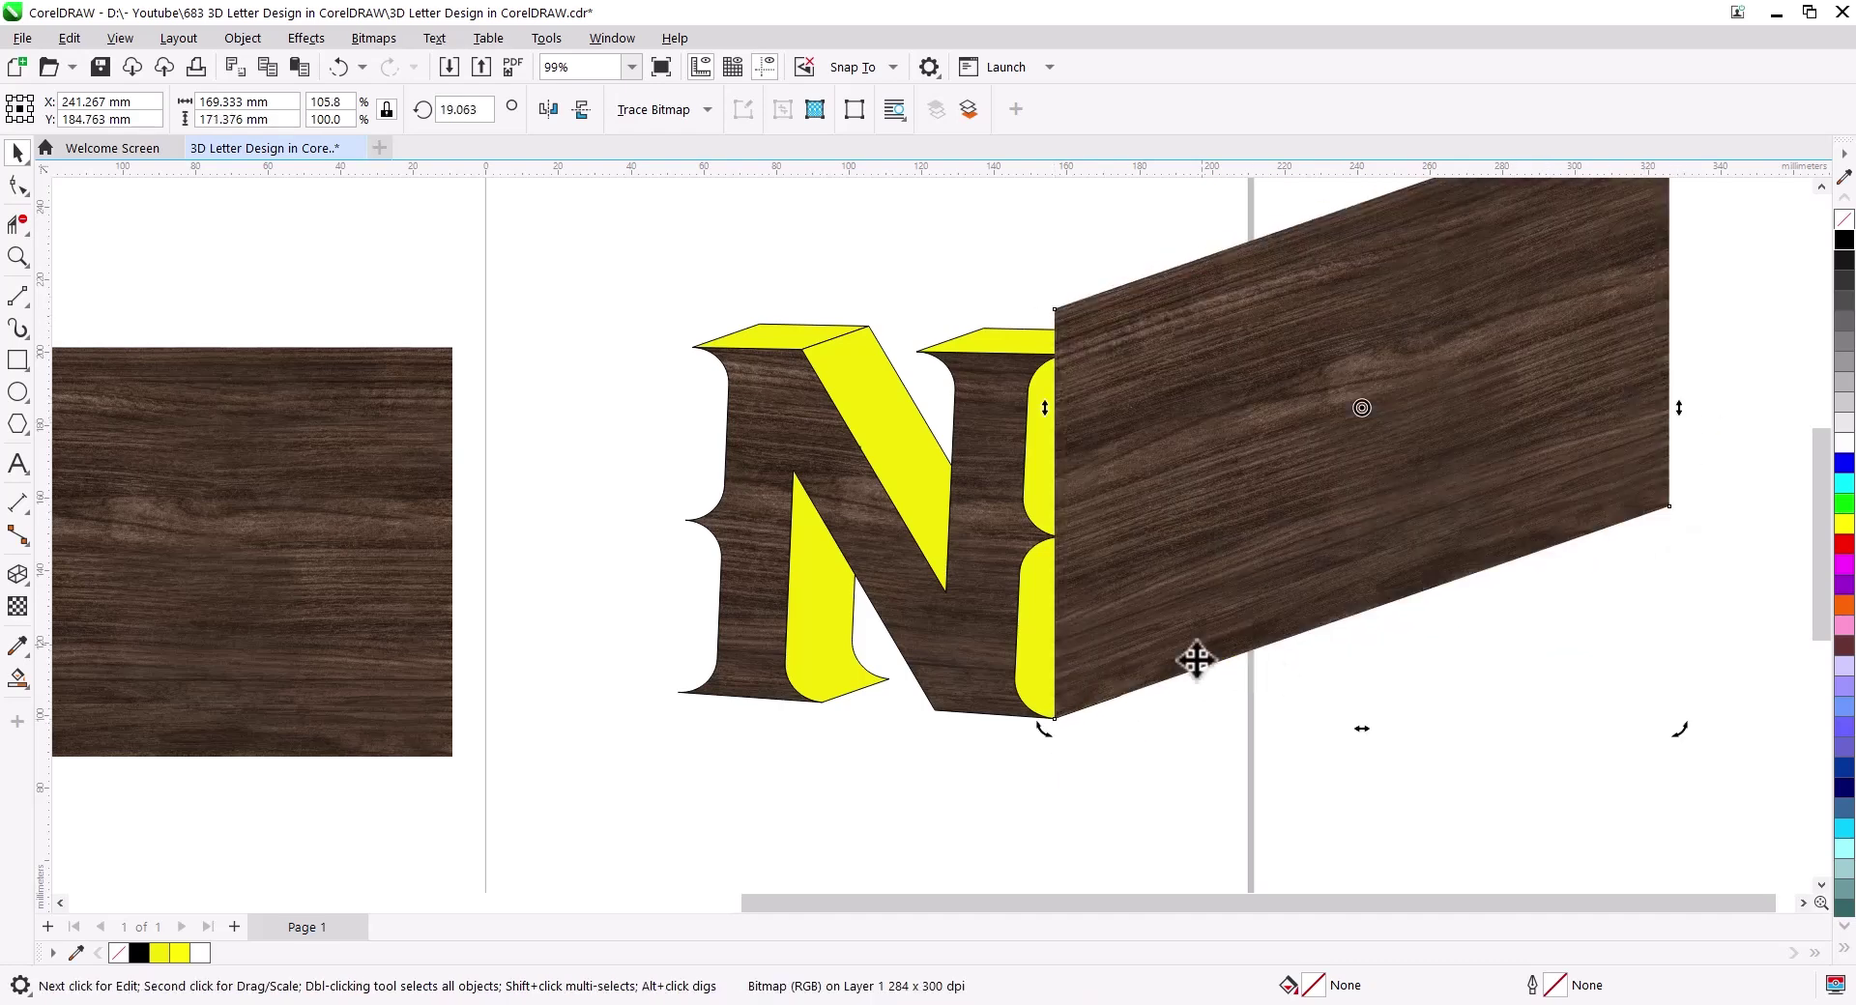
pyautogui.moveTo(1208, 474); pyautogui.dragTo(1508, 607)
# Step: PowerClip the skewed wood into the N's right side and upper-right faces
pyautogui.click(1479, 618)
pyautogui.rightClick(1316, 676)
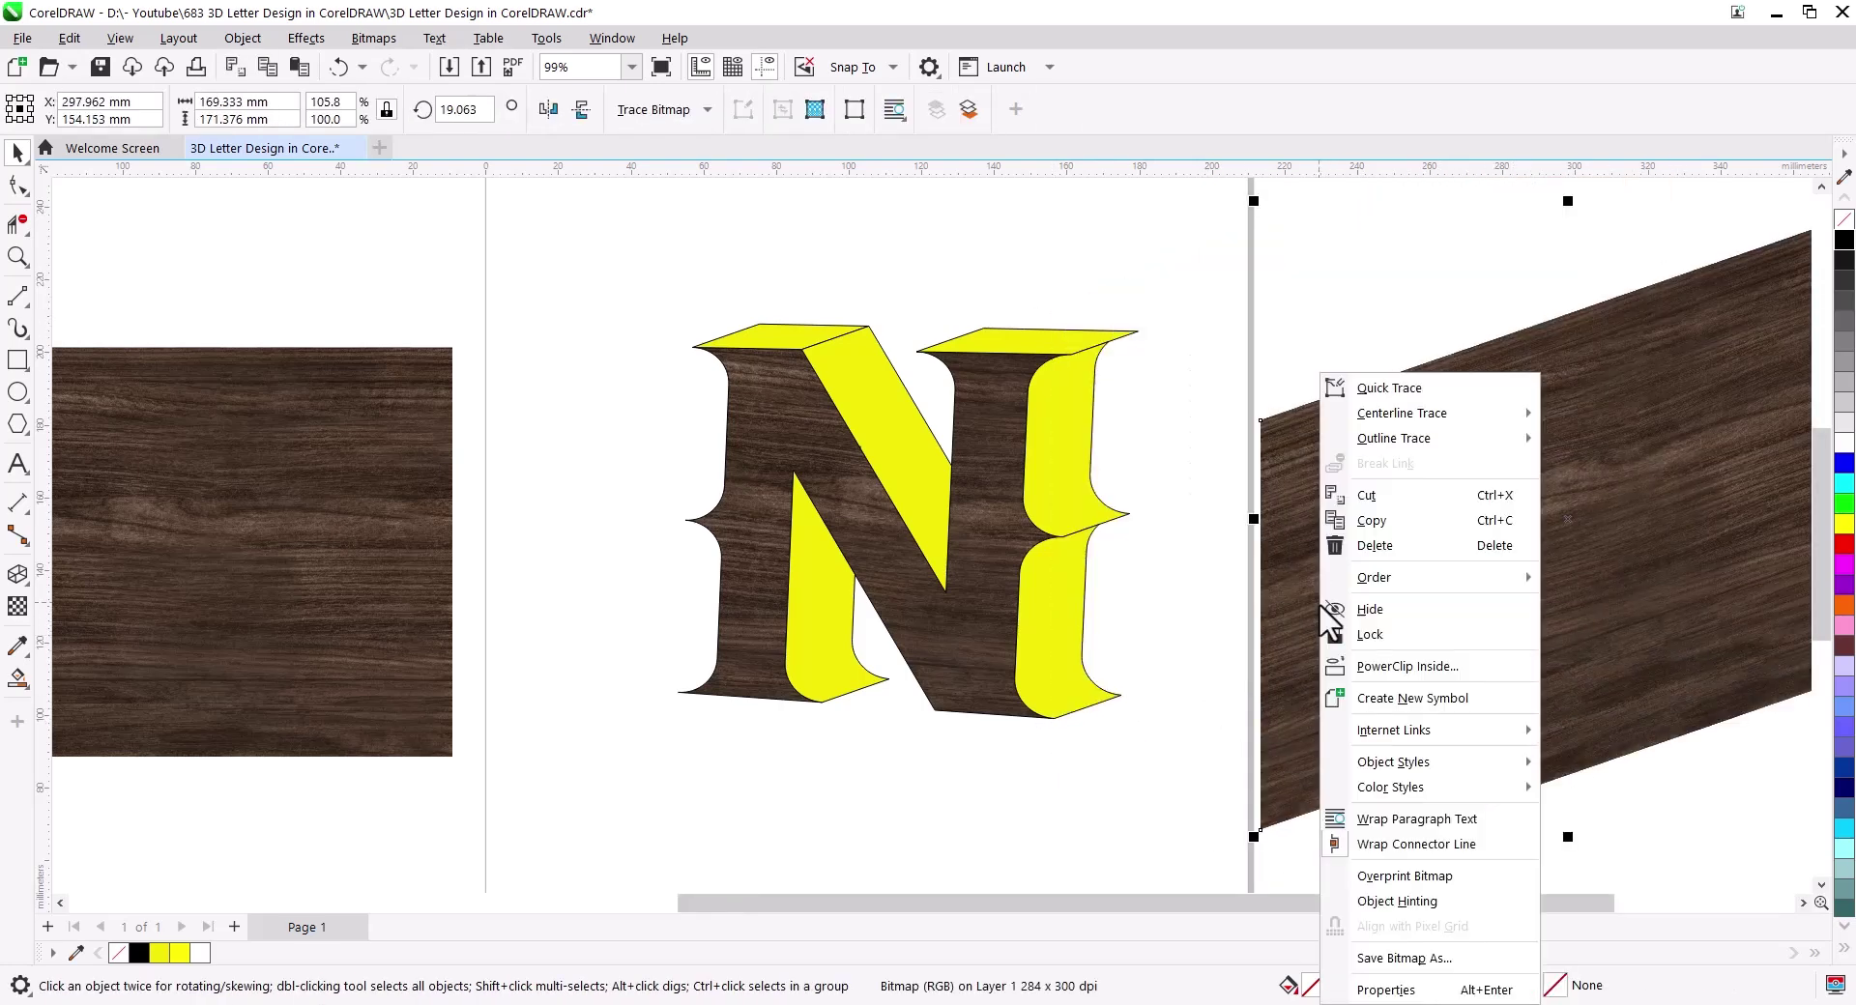
pyautogui.click(1478, 663)
pyautogui.click(1064, 629)
pyautogui.click(1483, 642)
pyautogui.rightClick(1401, 613)
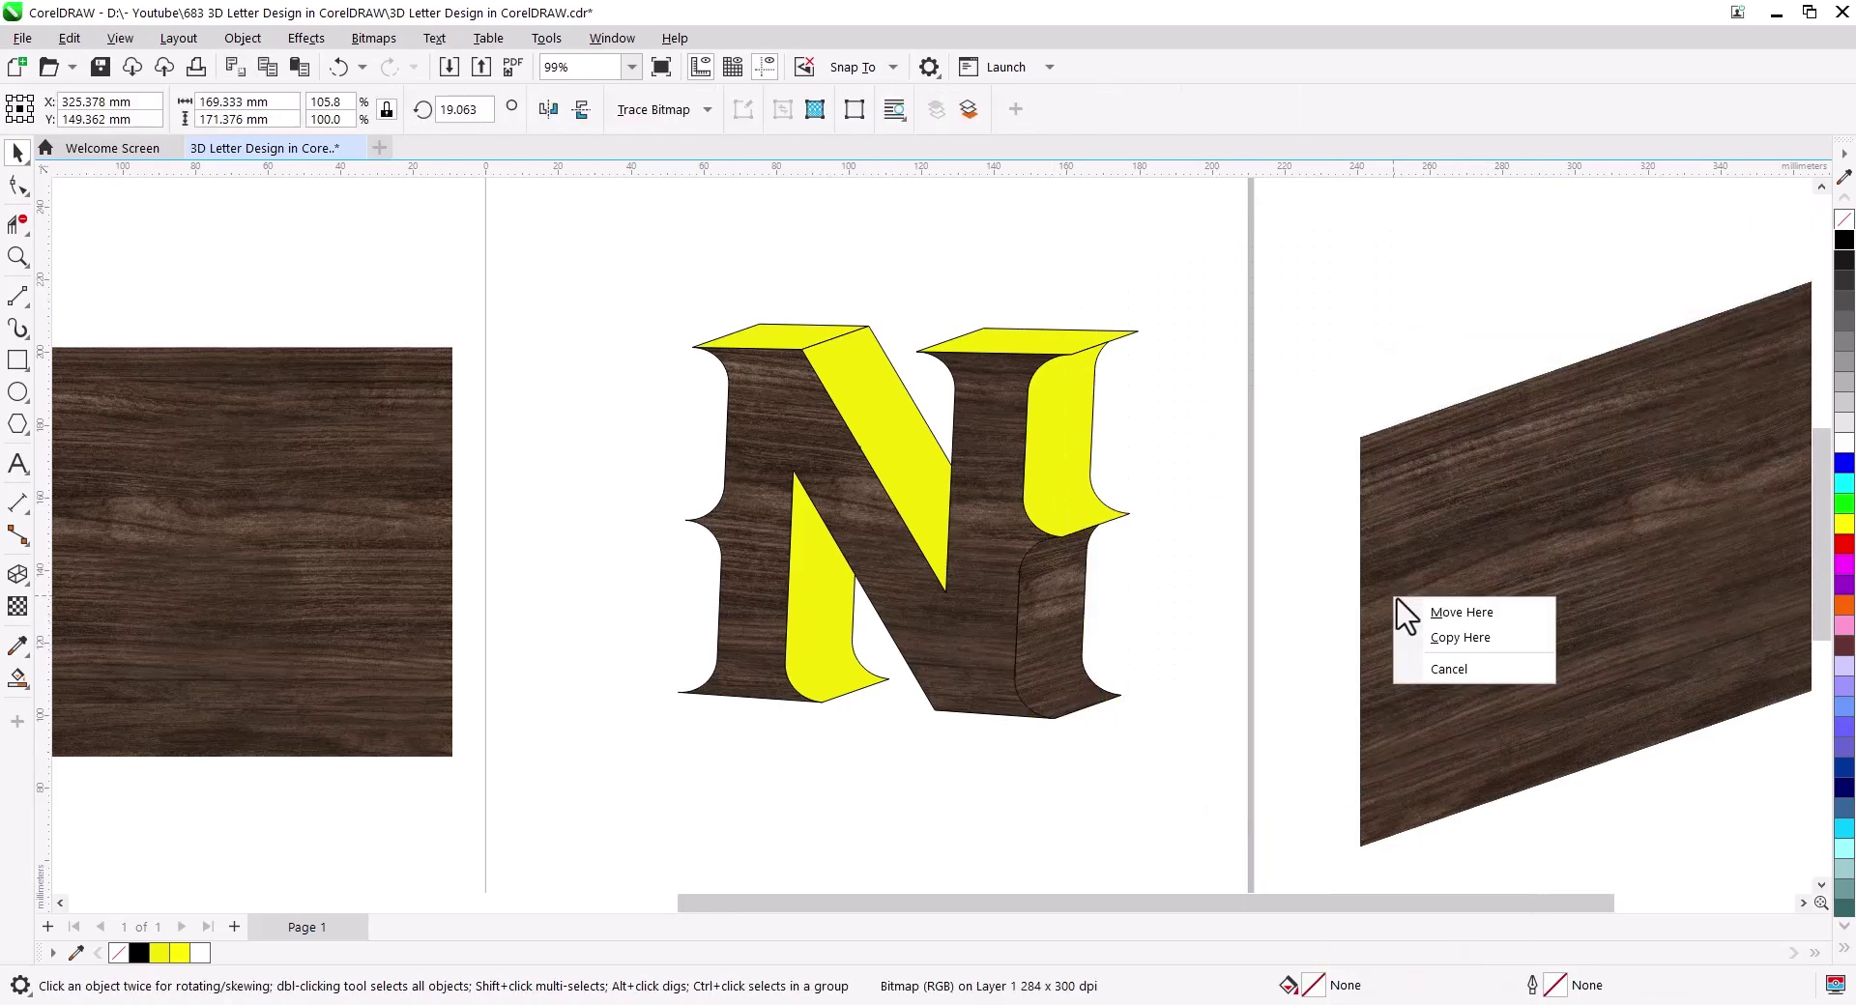
pyautogui.click(1450, 666)
# Step: Copy the wood onto the lower-left face and PowerClip it inside
pyautogui.click(1073, 445)
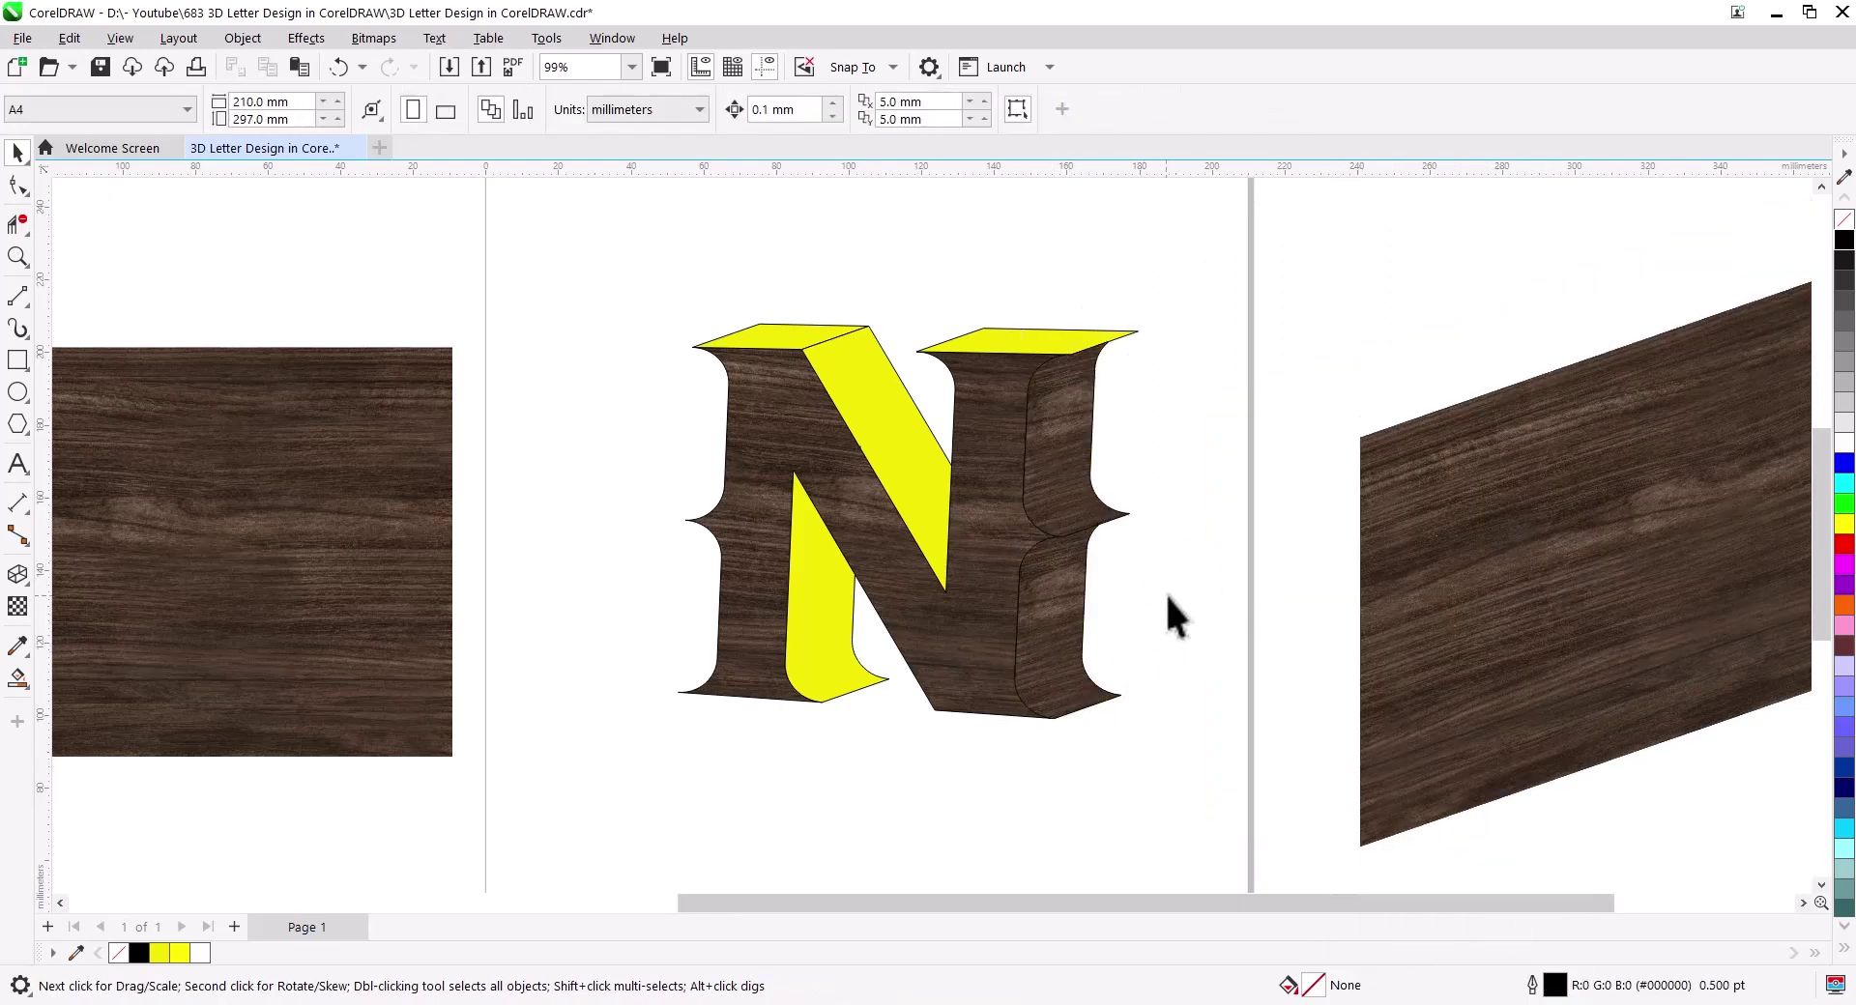
pyautogui.click(1514, 642)
pyautogui.moveTo(1513, 642); pyautogui.dragTo(1337, 640)
pyautogui.click(1372, 650)
pyautogui.rightClick(1431, 677)
pyautogui.click(1533, 692)
# Step: PowerClip the remaining wood image into the N's diagonal face
pyautogui.click(795, 642)
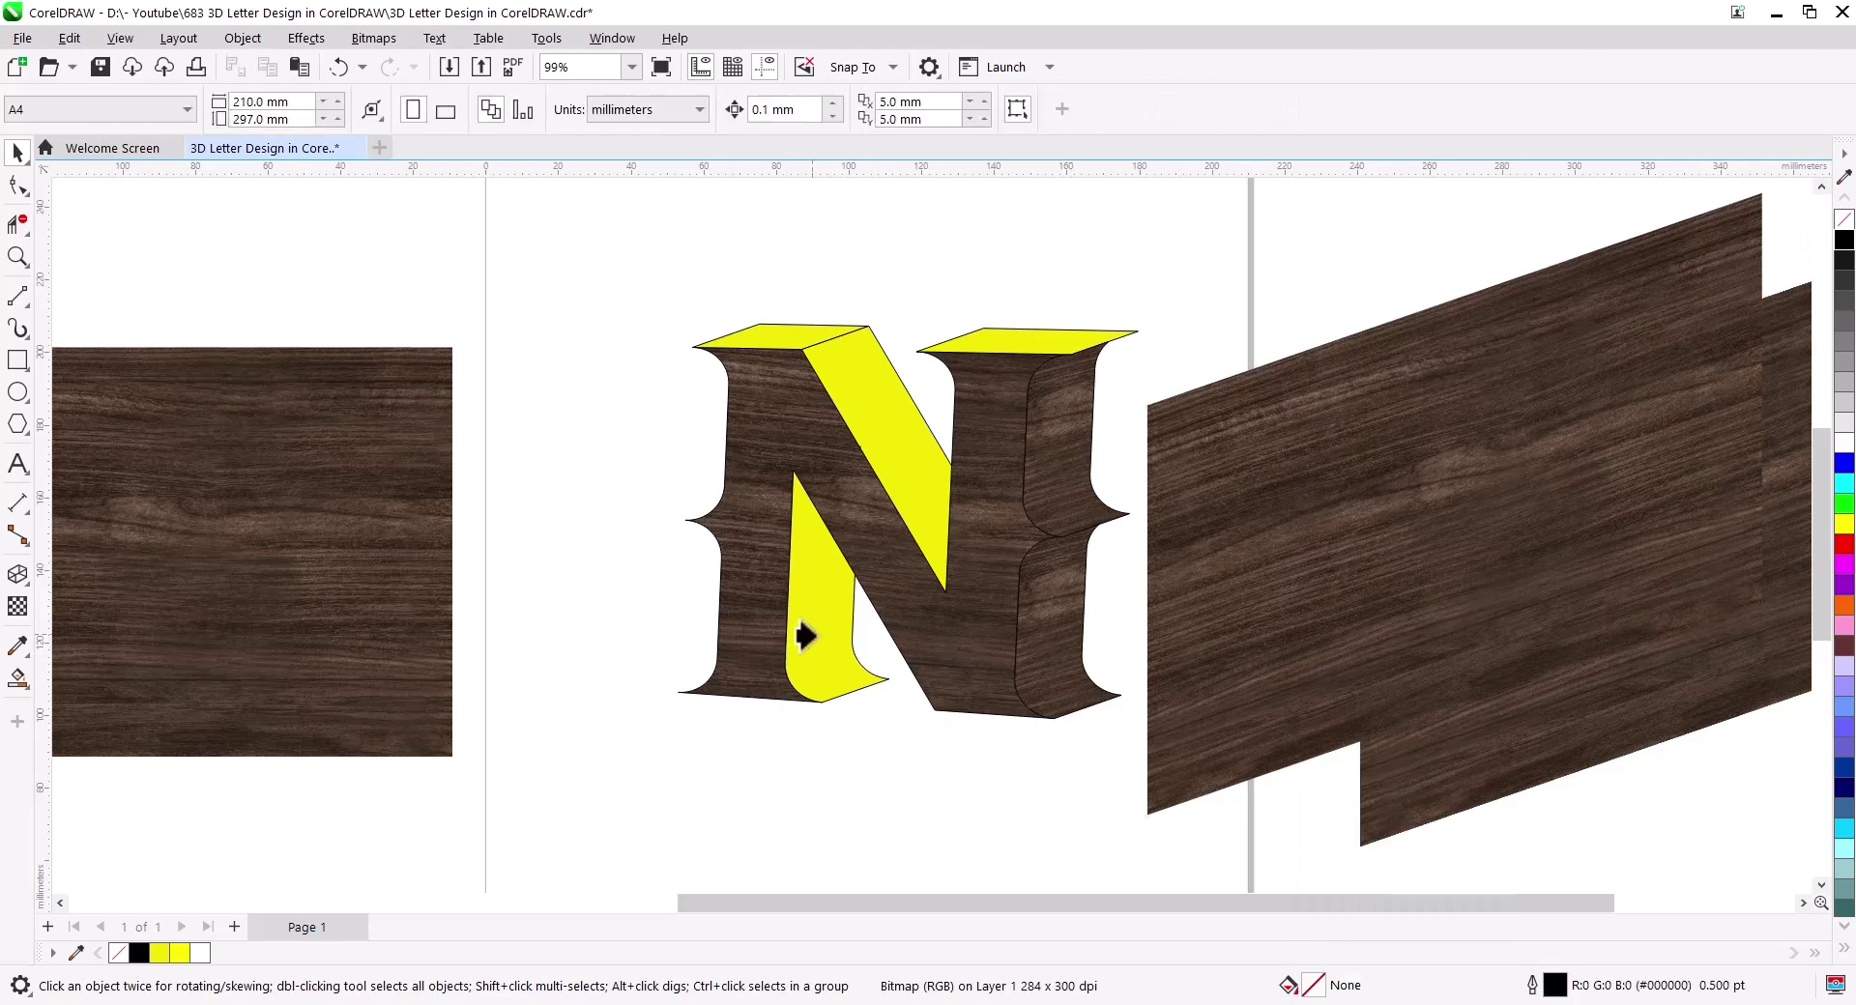
pyautogui.rightClick(1475, 622)
pyautogui.click(1537, 666)
pyautogui.click(875, 435)
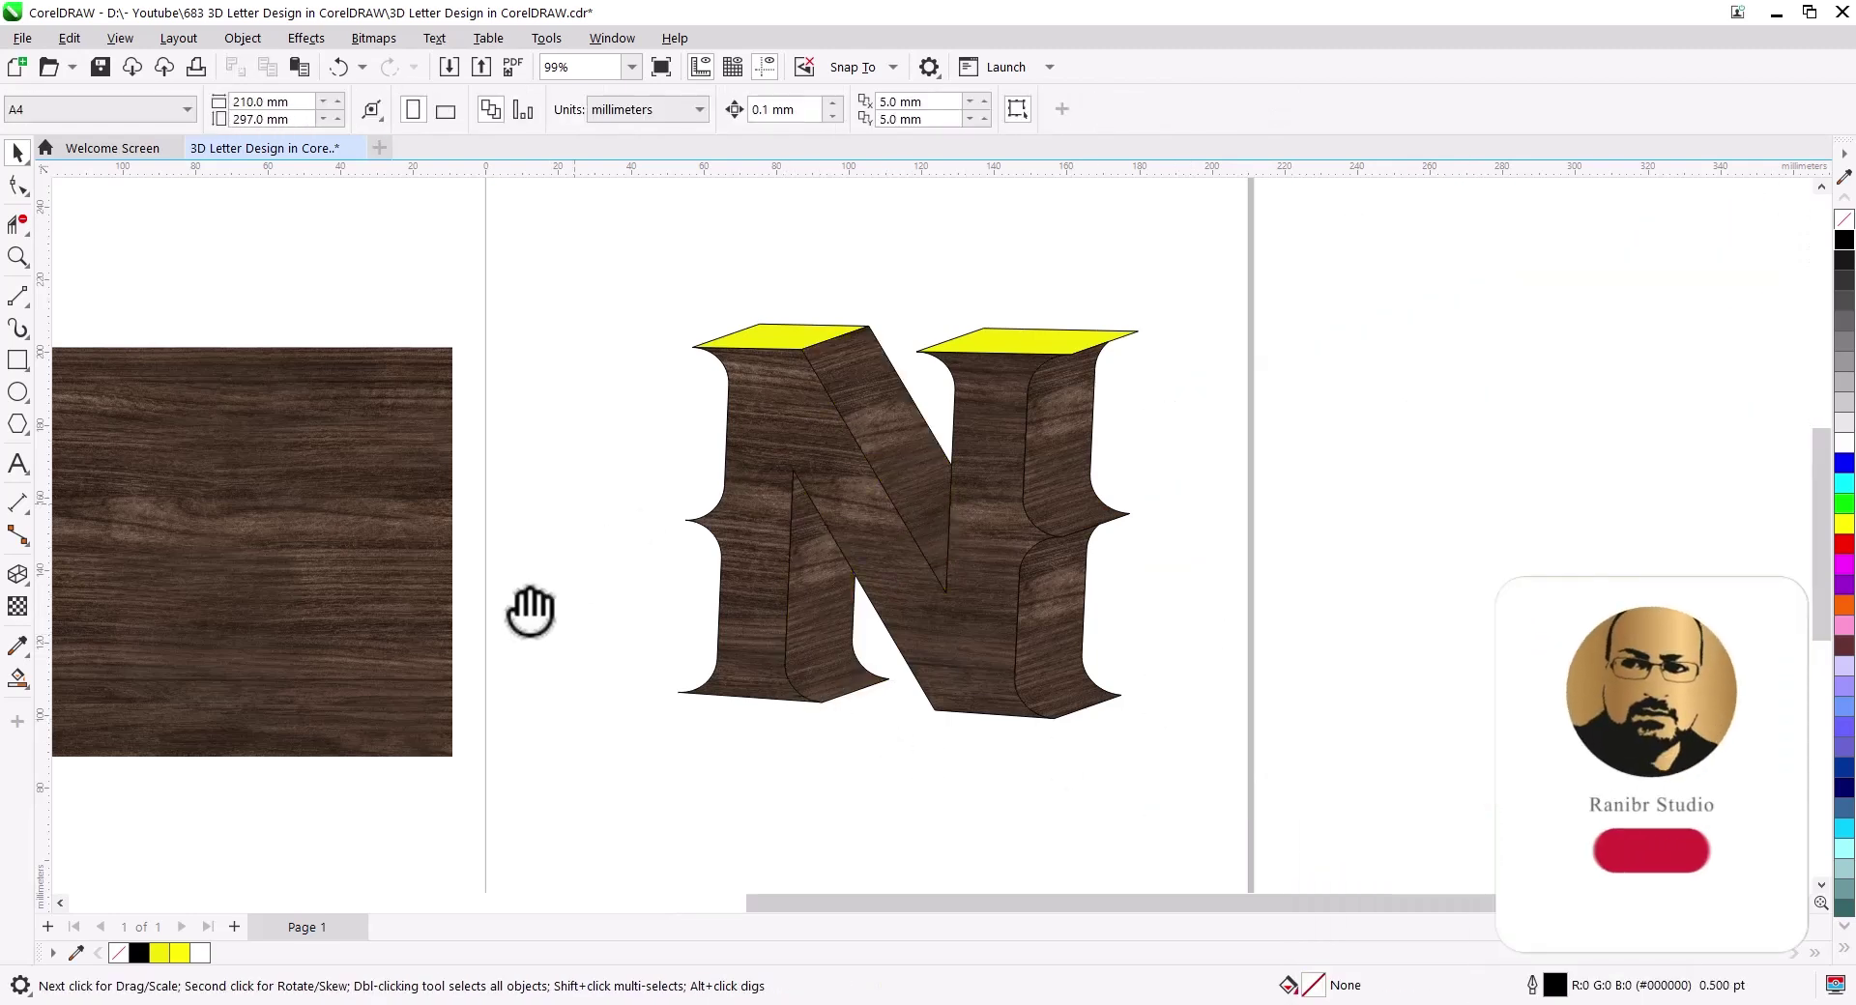
# Step: Copy the wood image to the right, crop a small square from it, and move it beside the N
pyautogui.scroll(-1, 531, 613)
pyautogui.moveTo(303, 634)
pyautogui.mouseDown()
pyautogui.moveTo(802, 426)
pyautogui.moveTo(1452, 466)
pyautogui.mouseUp()
pyautogui.click(1503, 517)
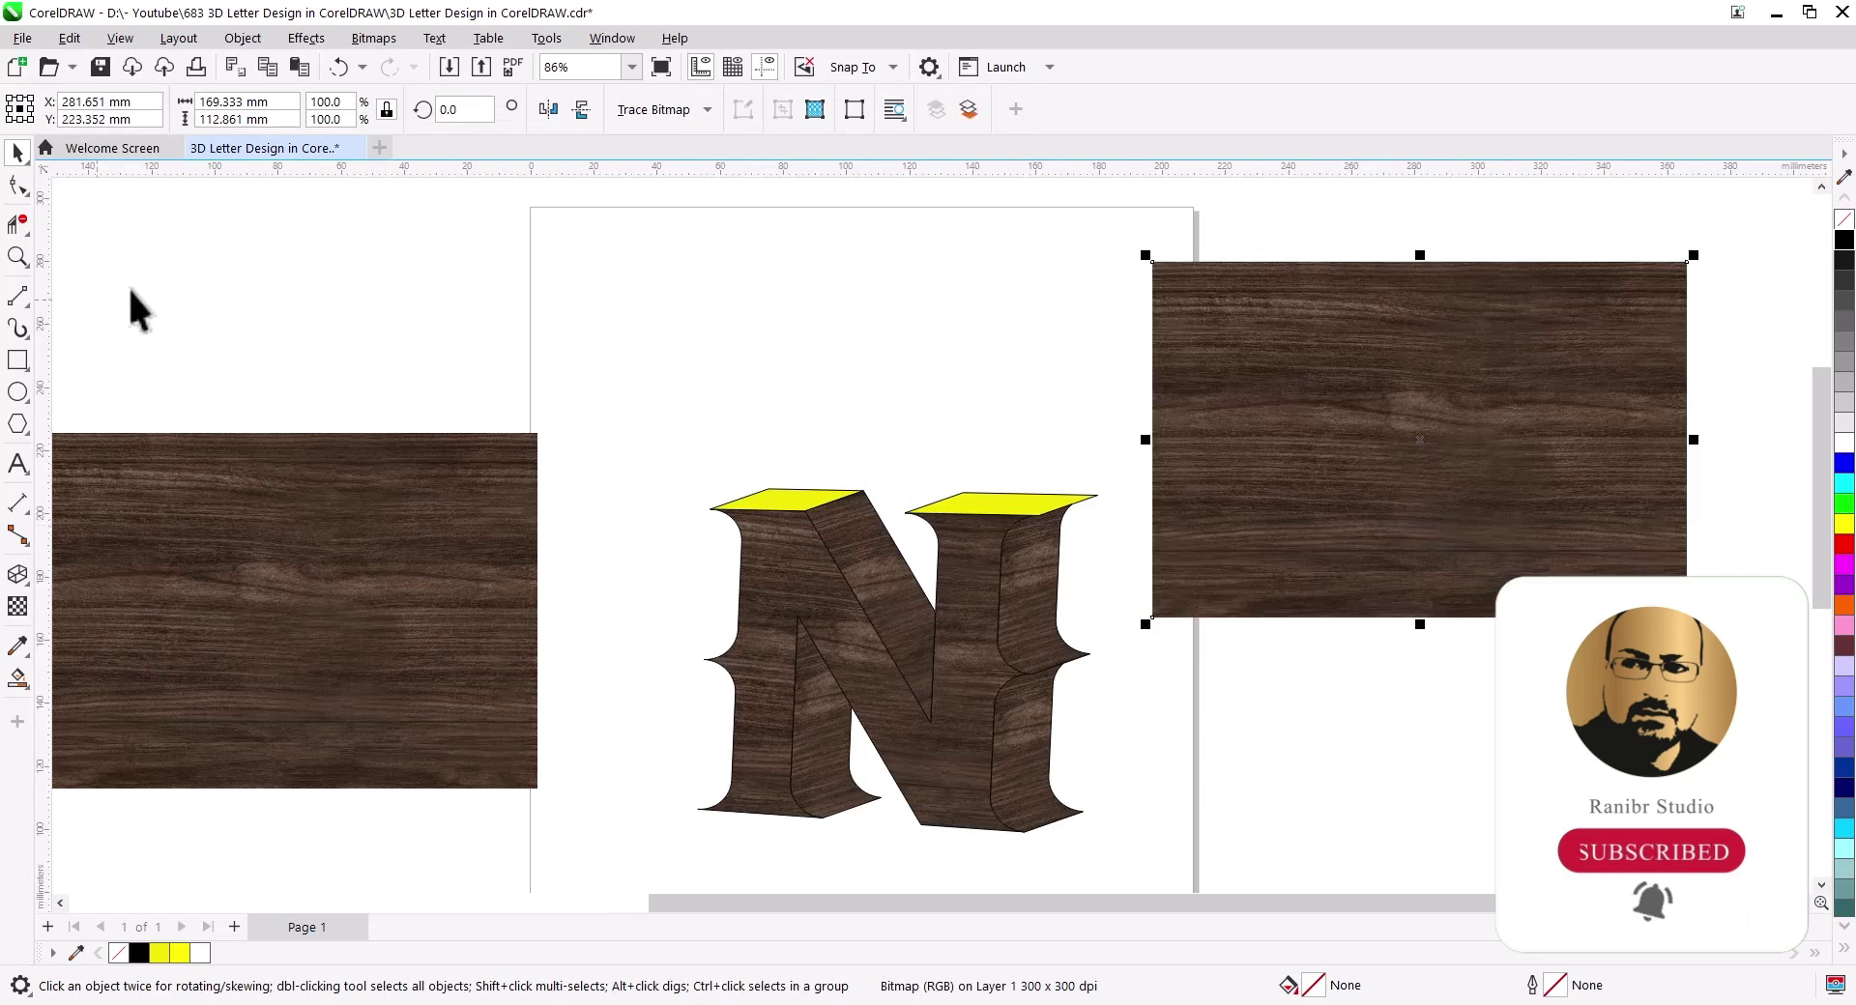
pyautogui.click(21, 230)
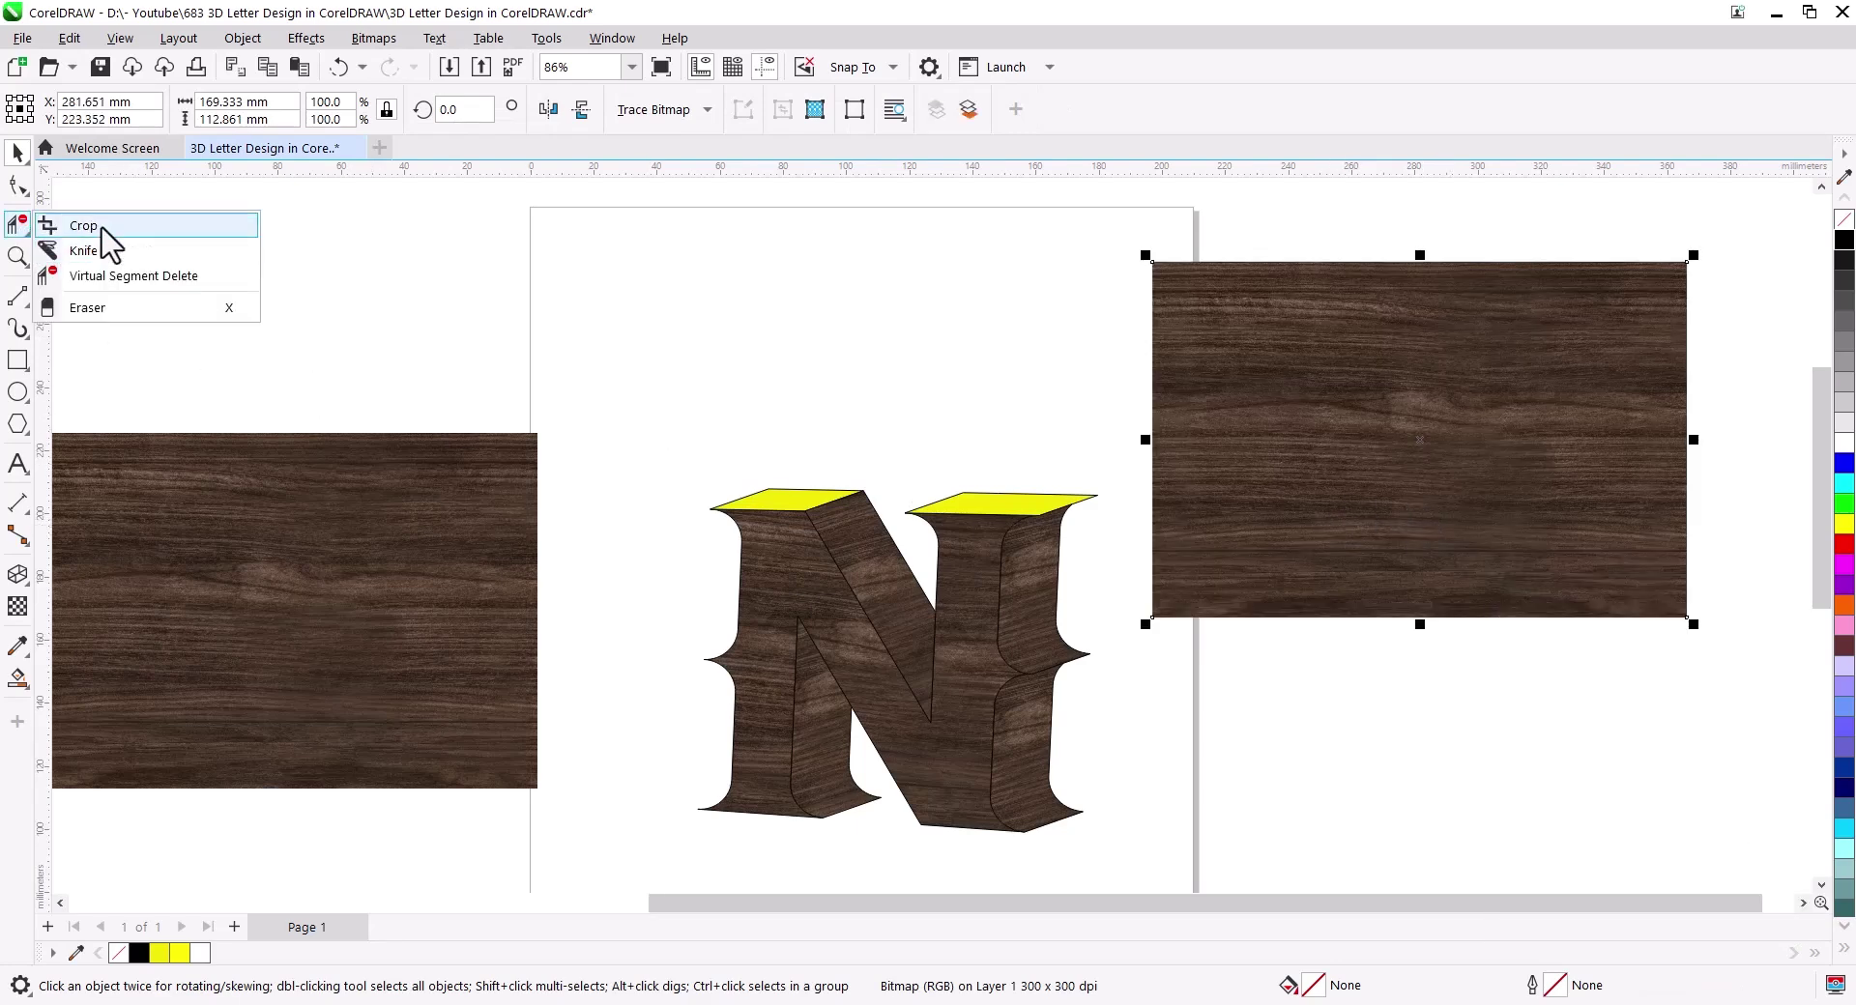
pyautogui.click(97, 234)
pyautogui.moveTo(1231, 374)
pyautogui.mouseDown()
pyautogui.moveTo(1310, 481)
pyautogui.moveTo(1376, 512)
pyautogui.mouseUp()
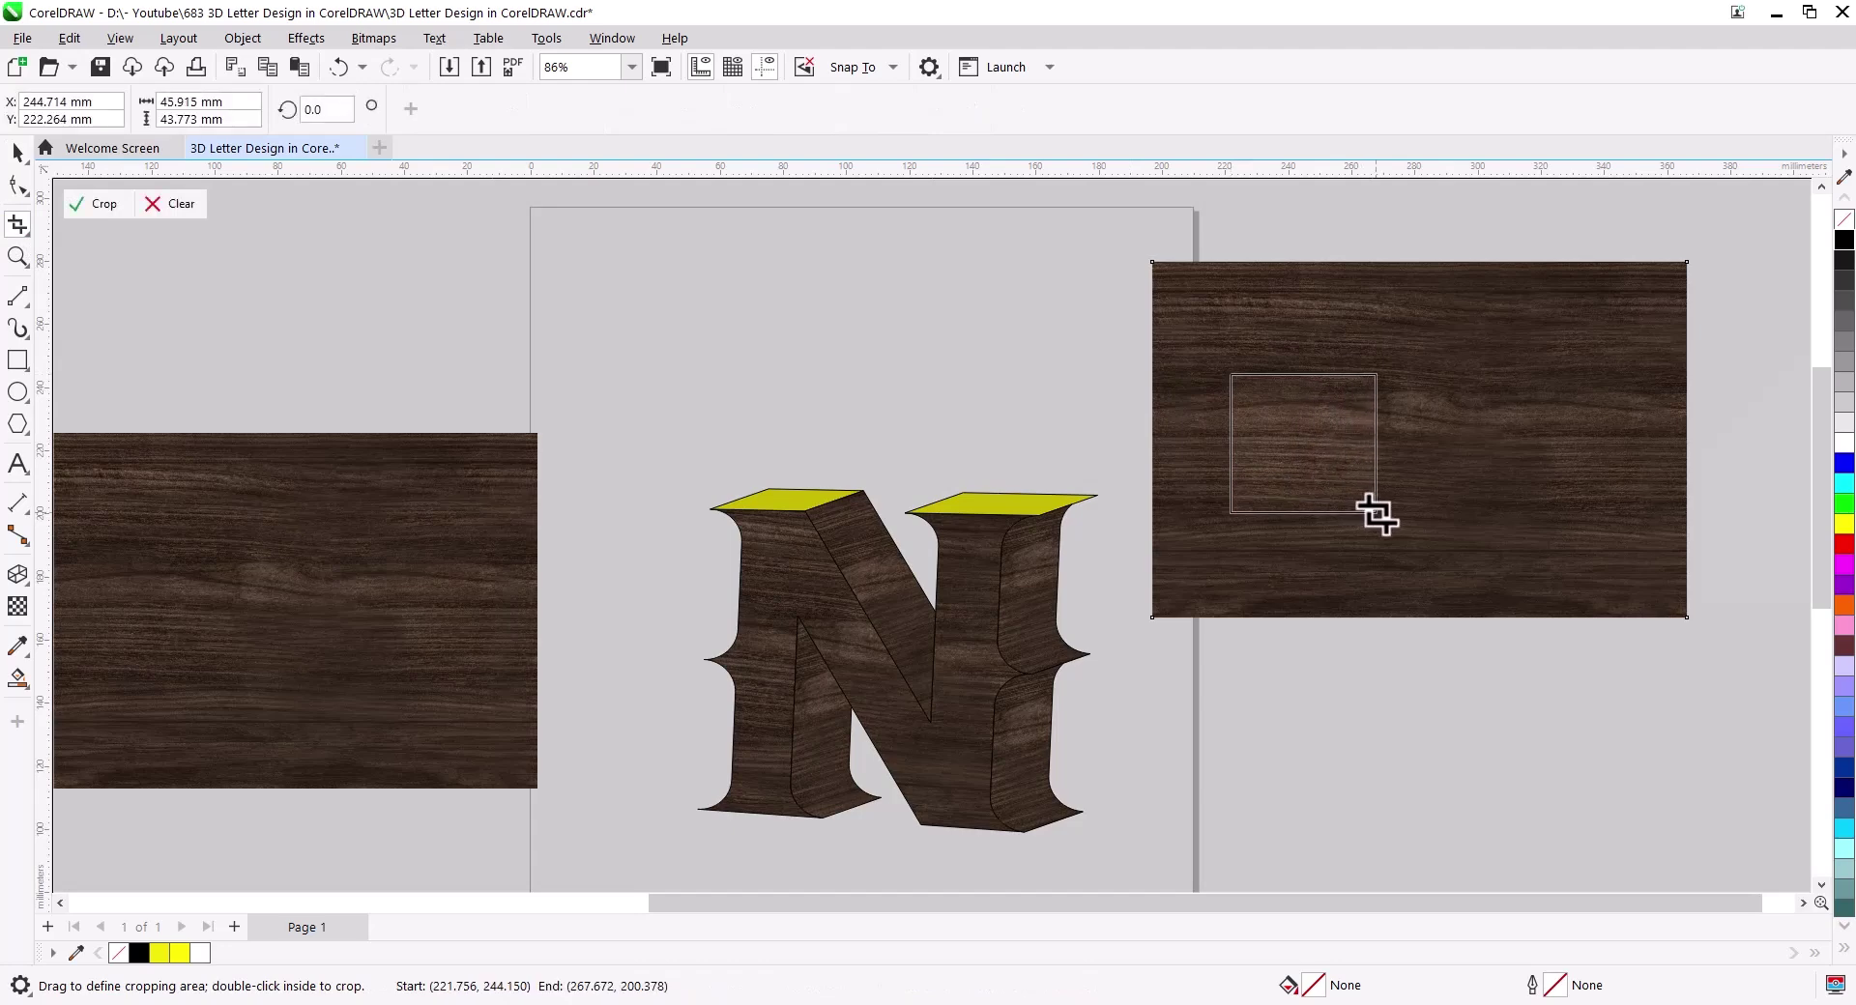
pyautogui.doubleClick(1262, 478)
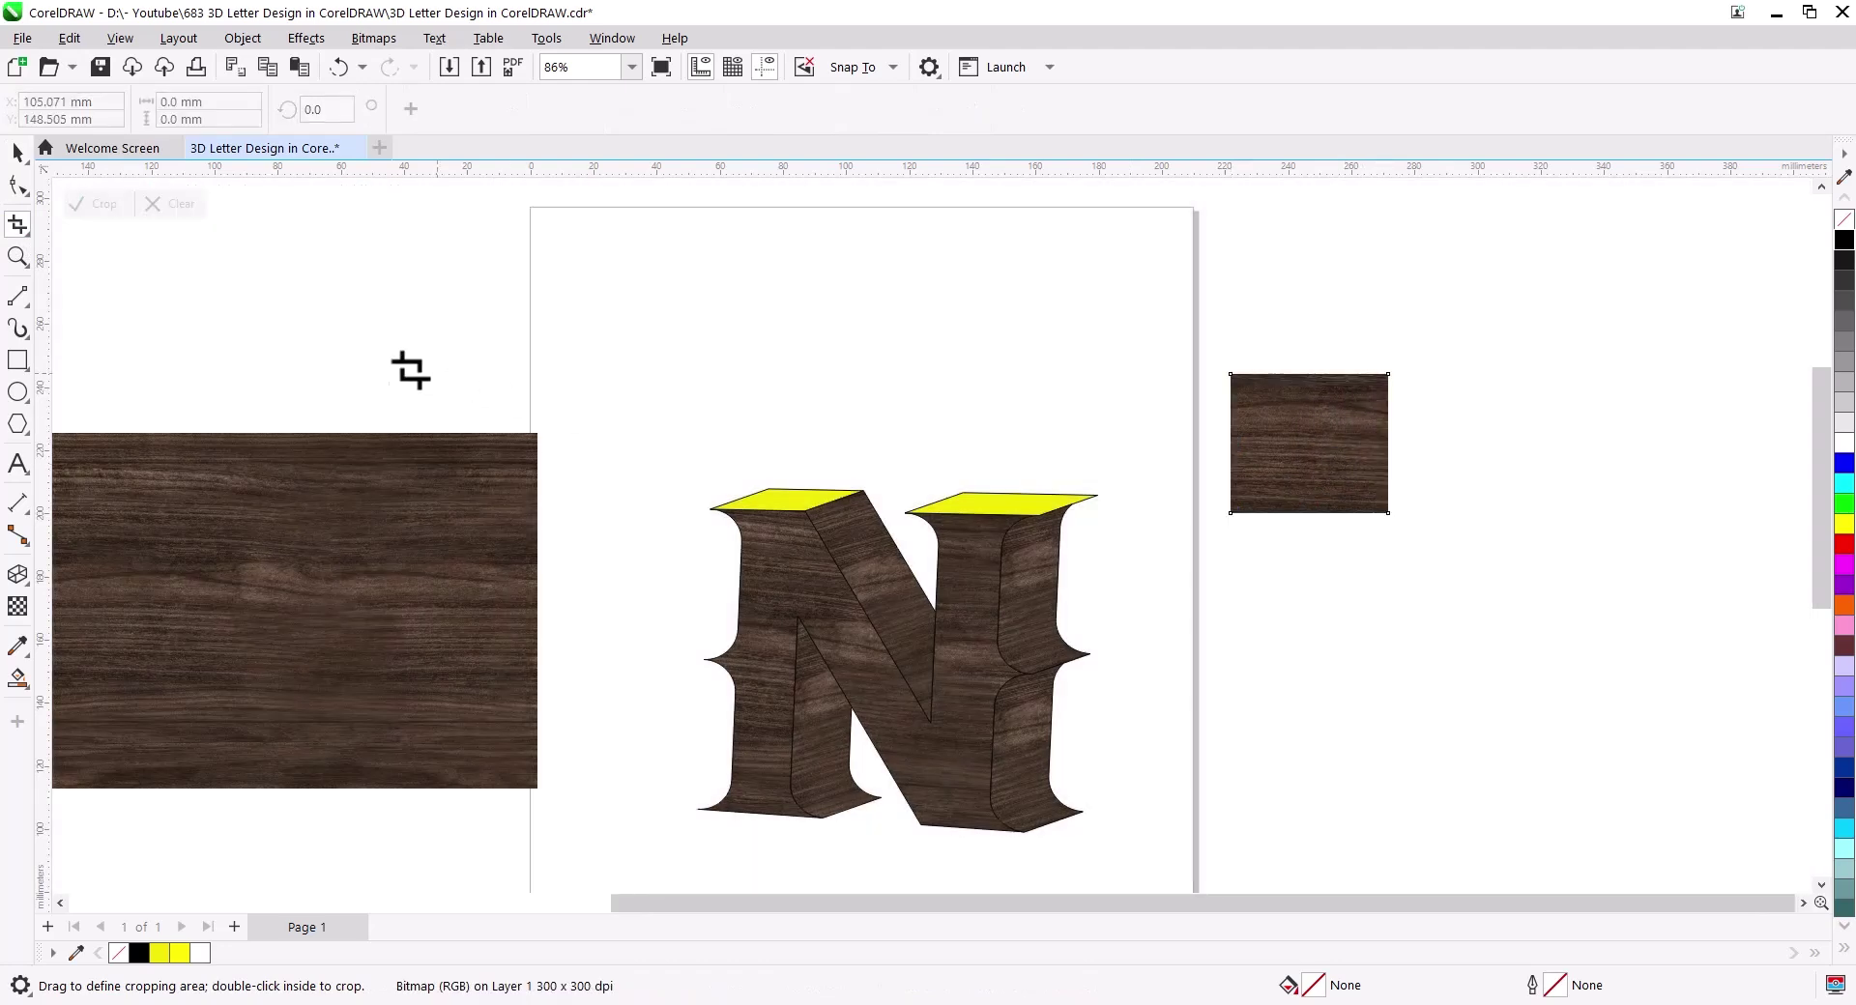
pyautogui.click(18, 152)
pyautogui.moveTo(1291, 479); pyautogui.dragTo(1098, 449)
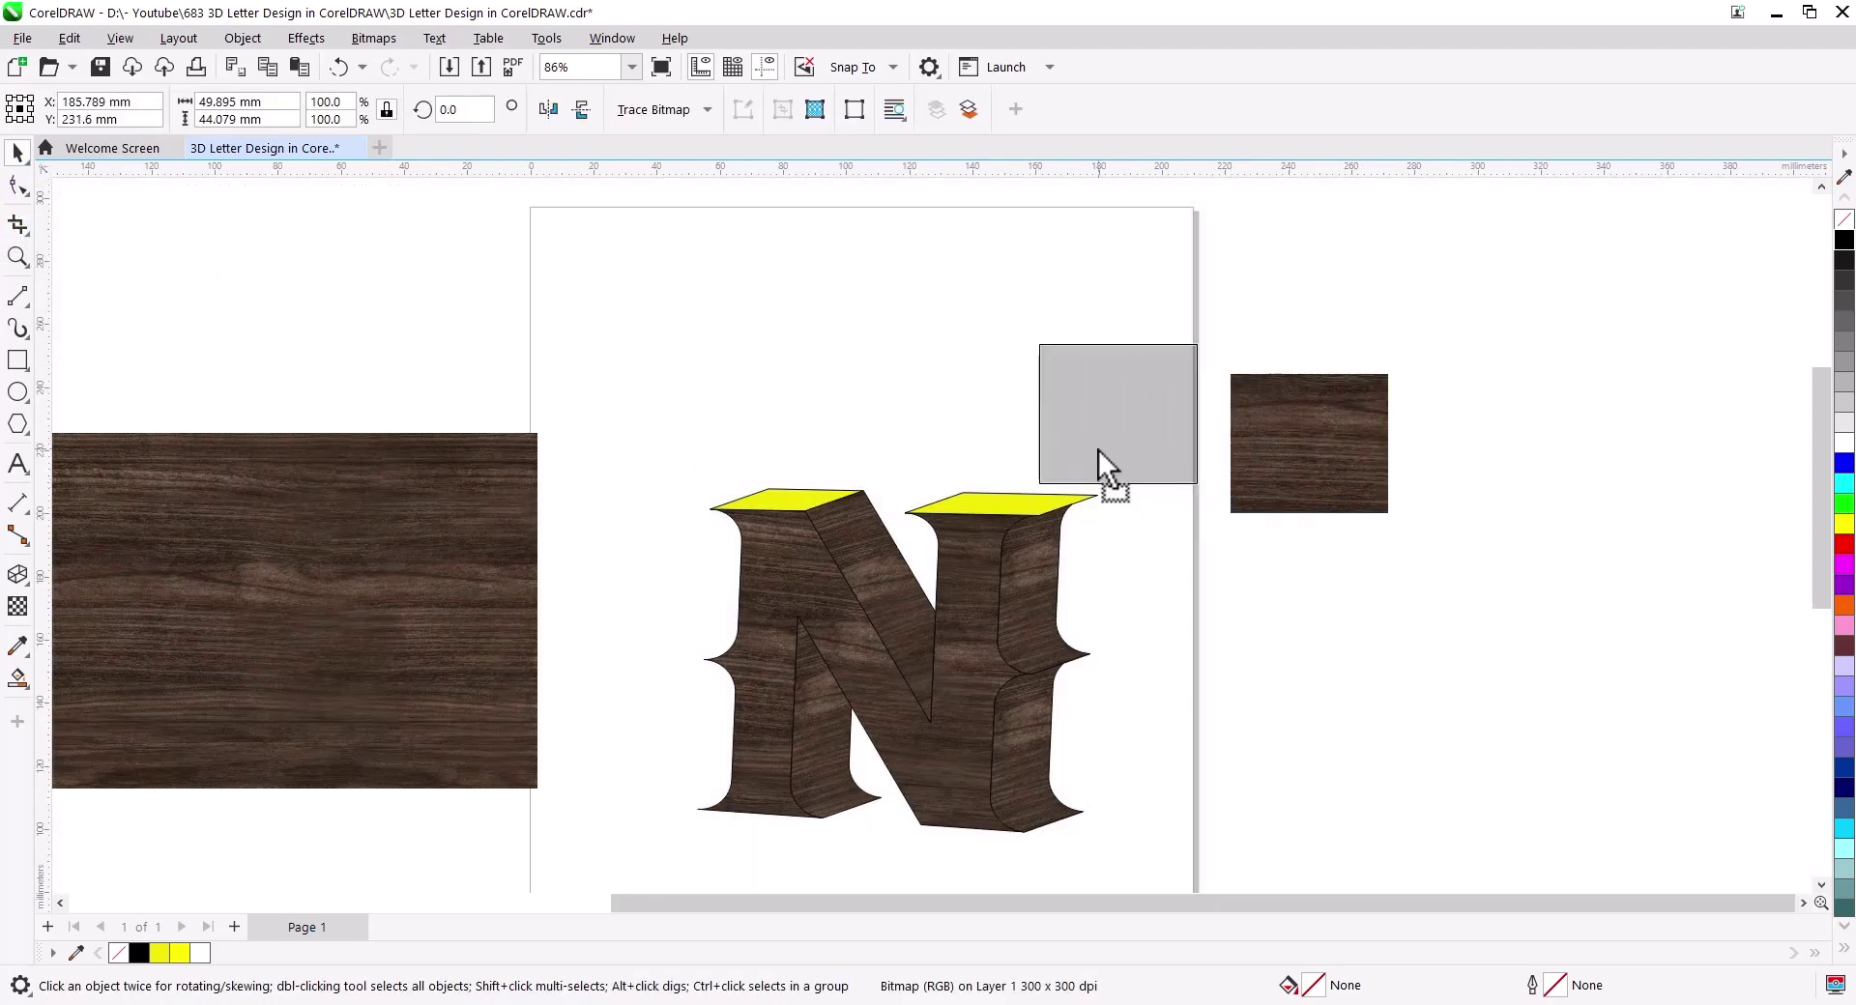
# Step: Duplicate the wood square and rotate both squares 90° so the grain runs vertically
pyautogui.scroll(3, 1028, 525)
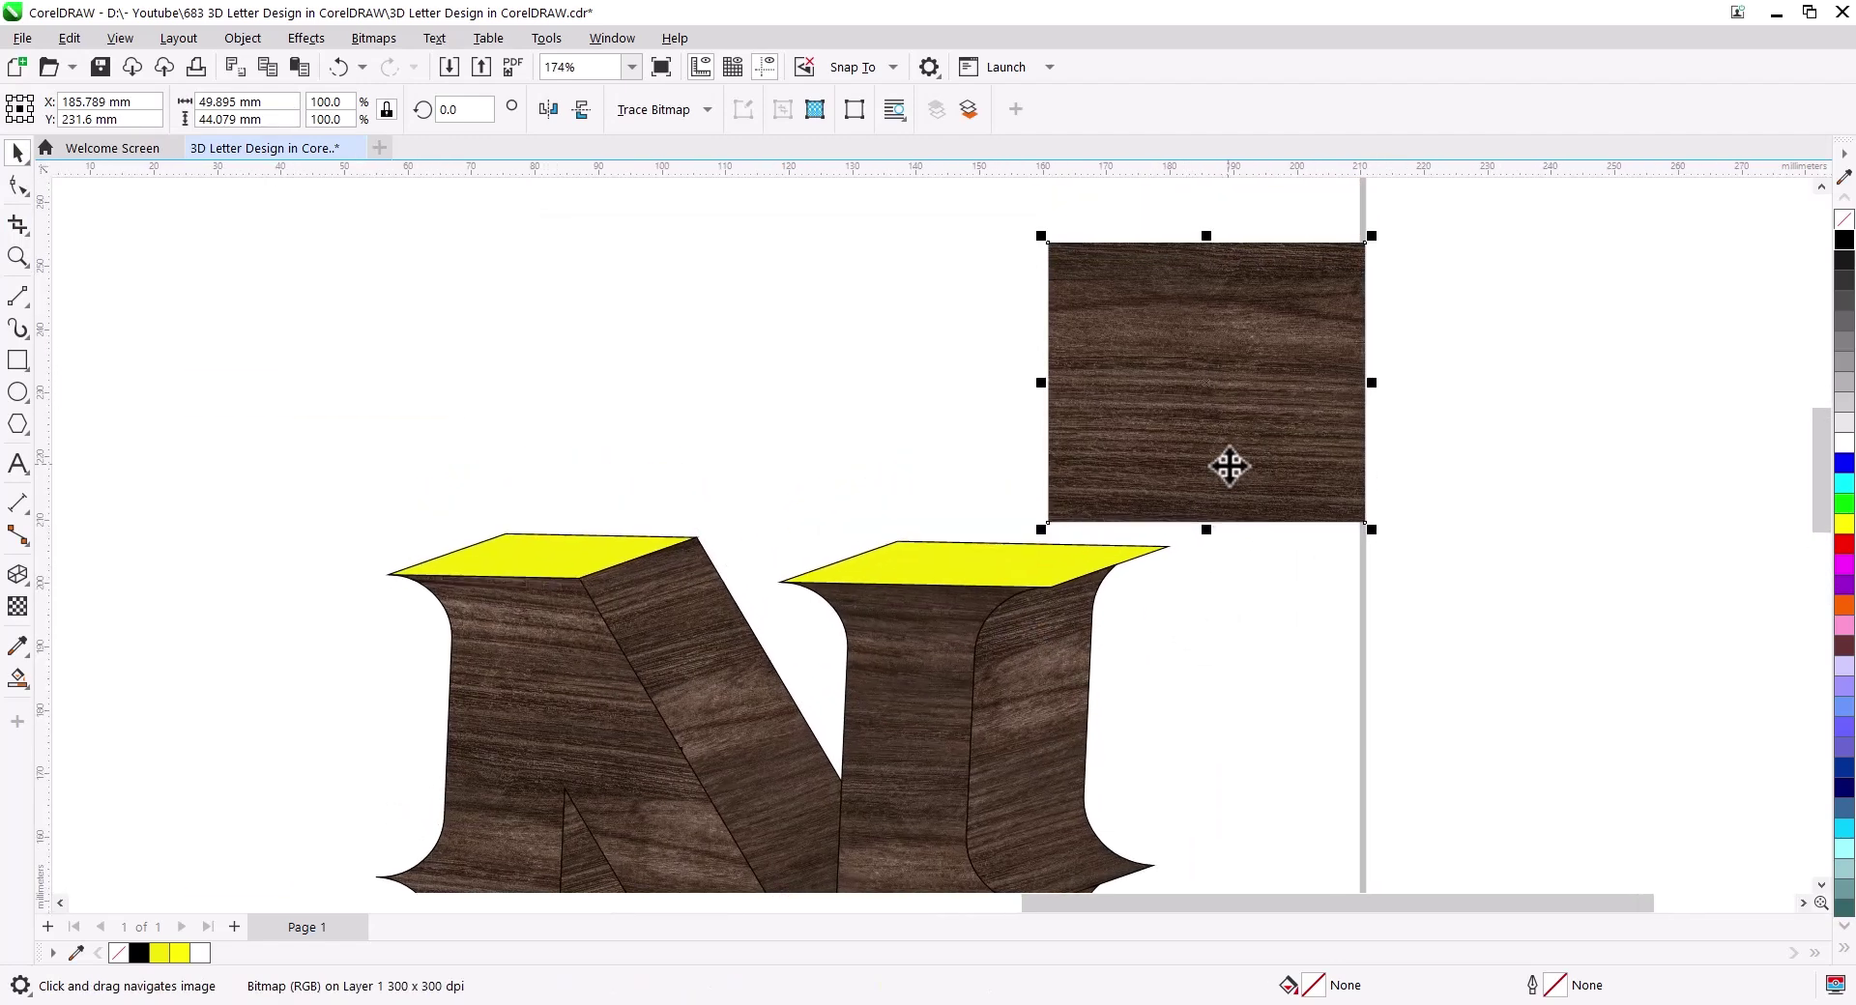
pyautogui.moveTo(1228, 467); pyautogui.dragTo(742, 406)
pyautogui.click(804, 444)
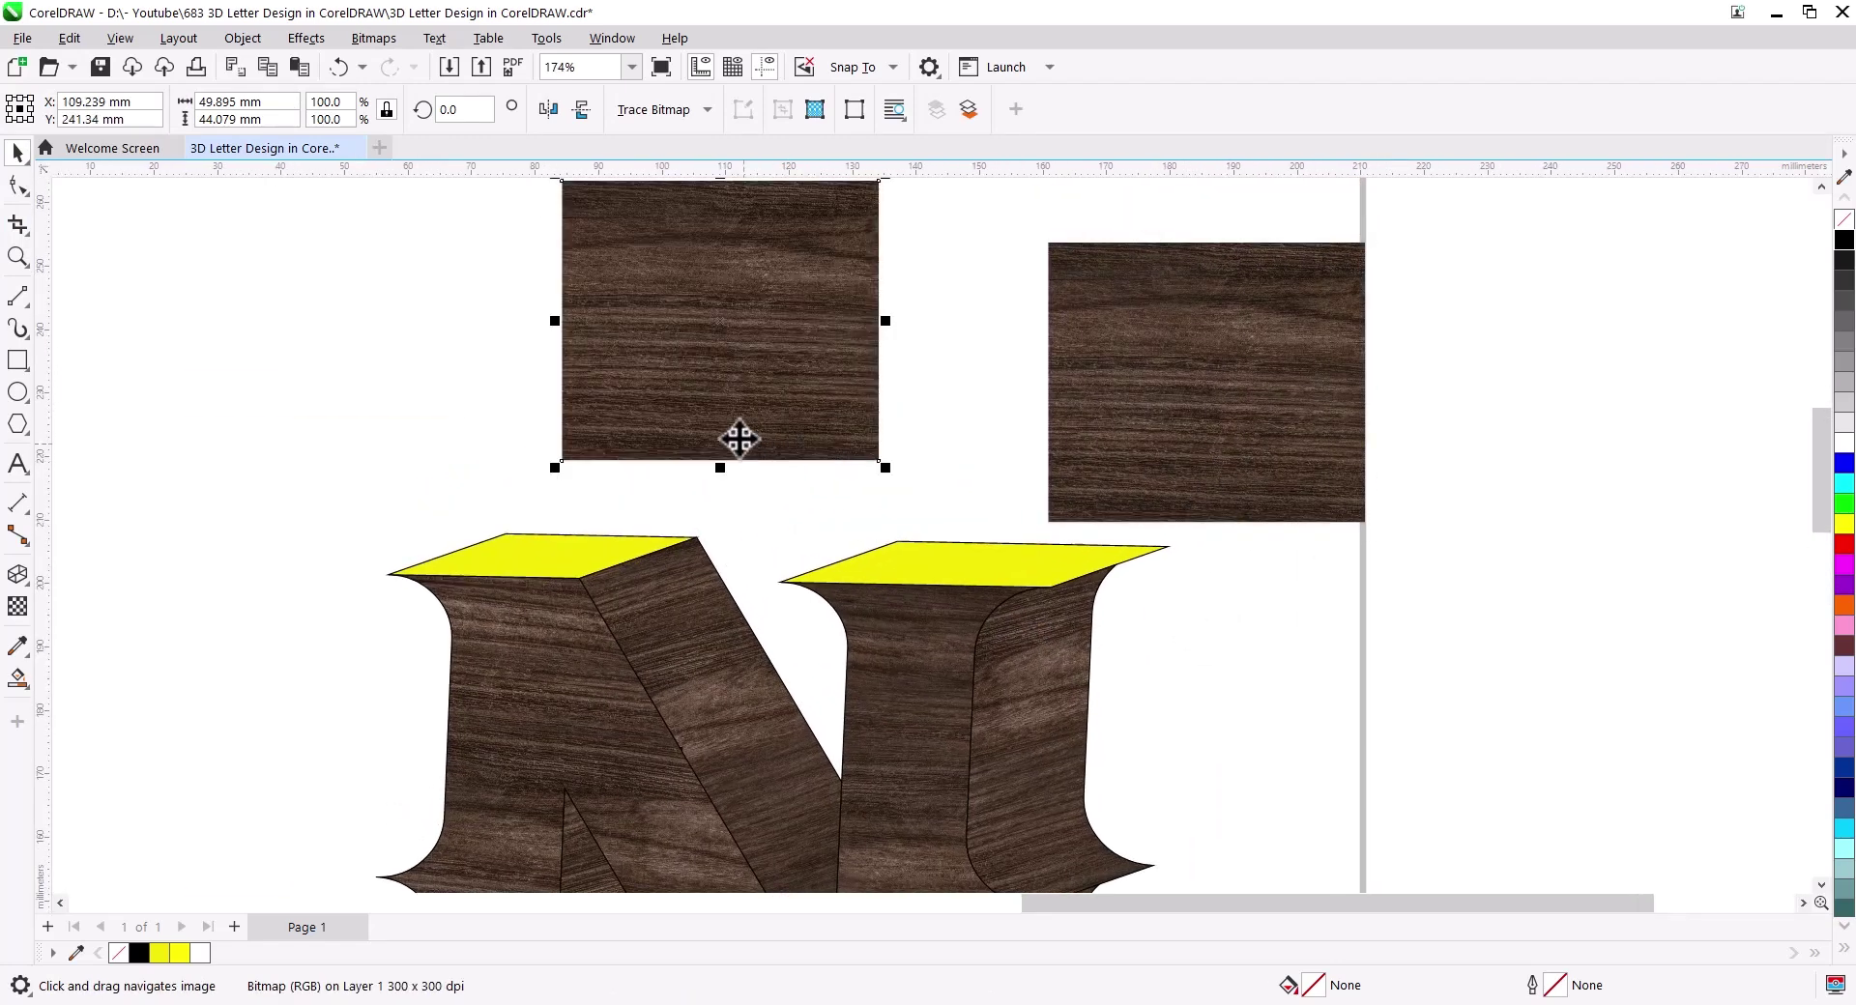
pyautogui.click(705, 431)
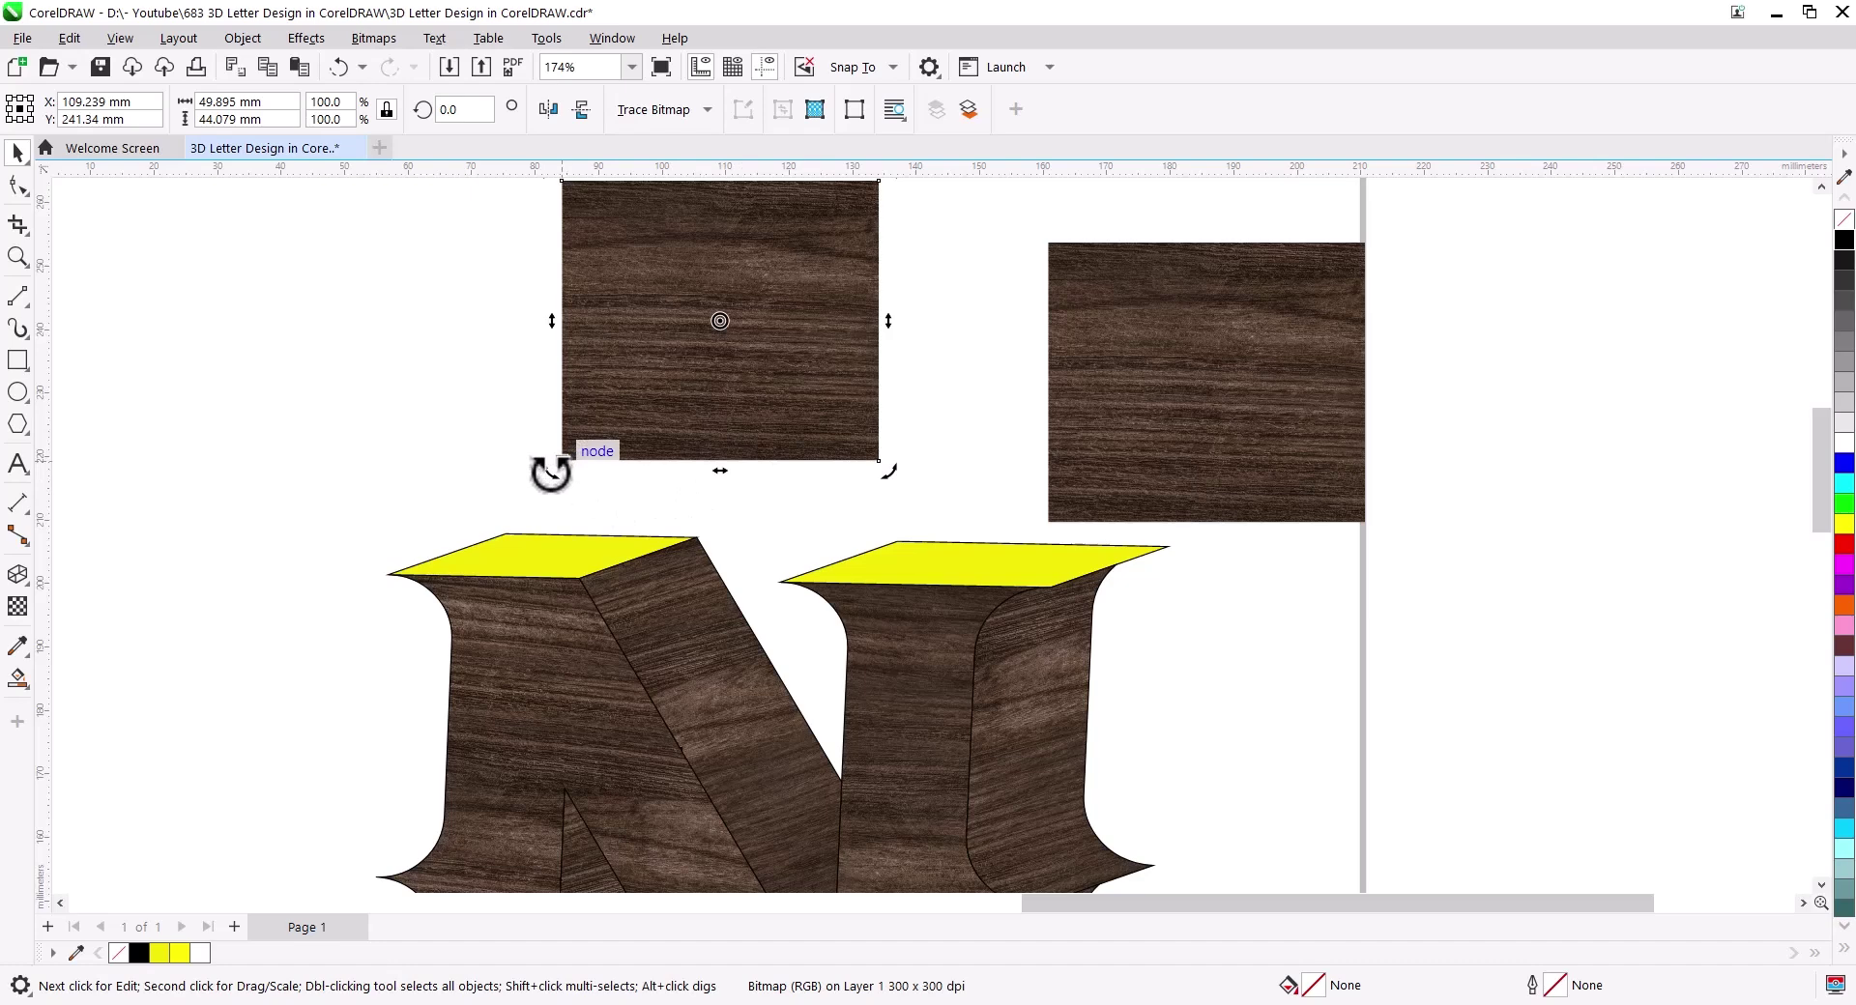
pyautogui.moveTo(552, 472); pyautogui.dragTo(862, 509)
pyautogui.click(1119, 408)
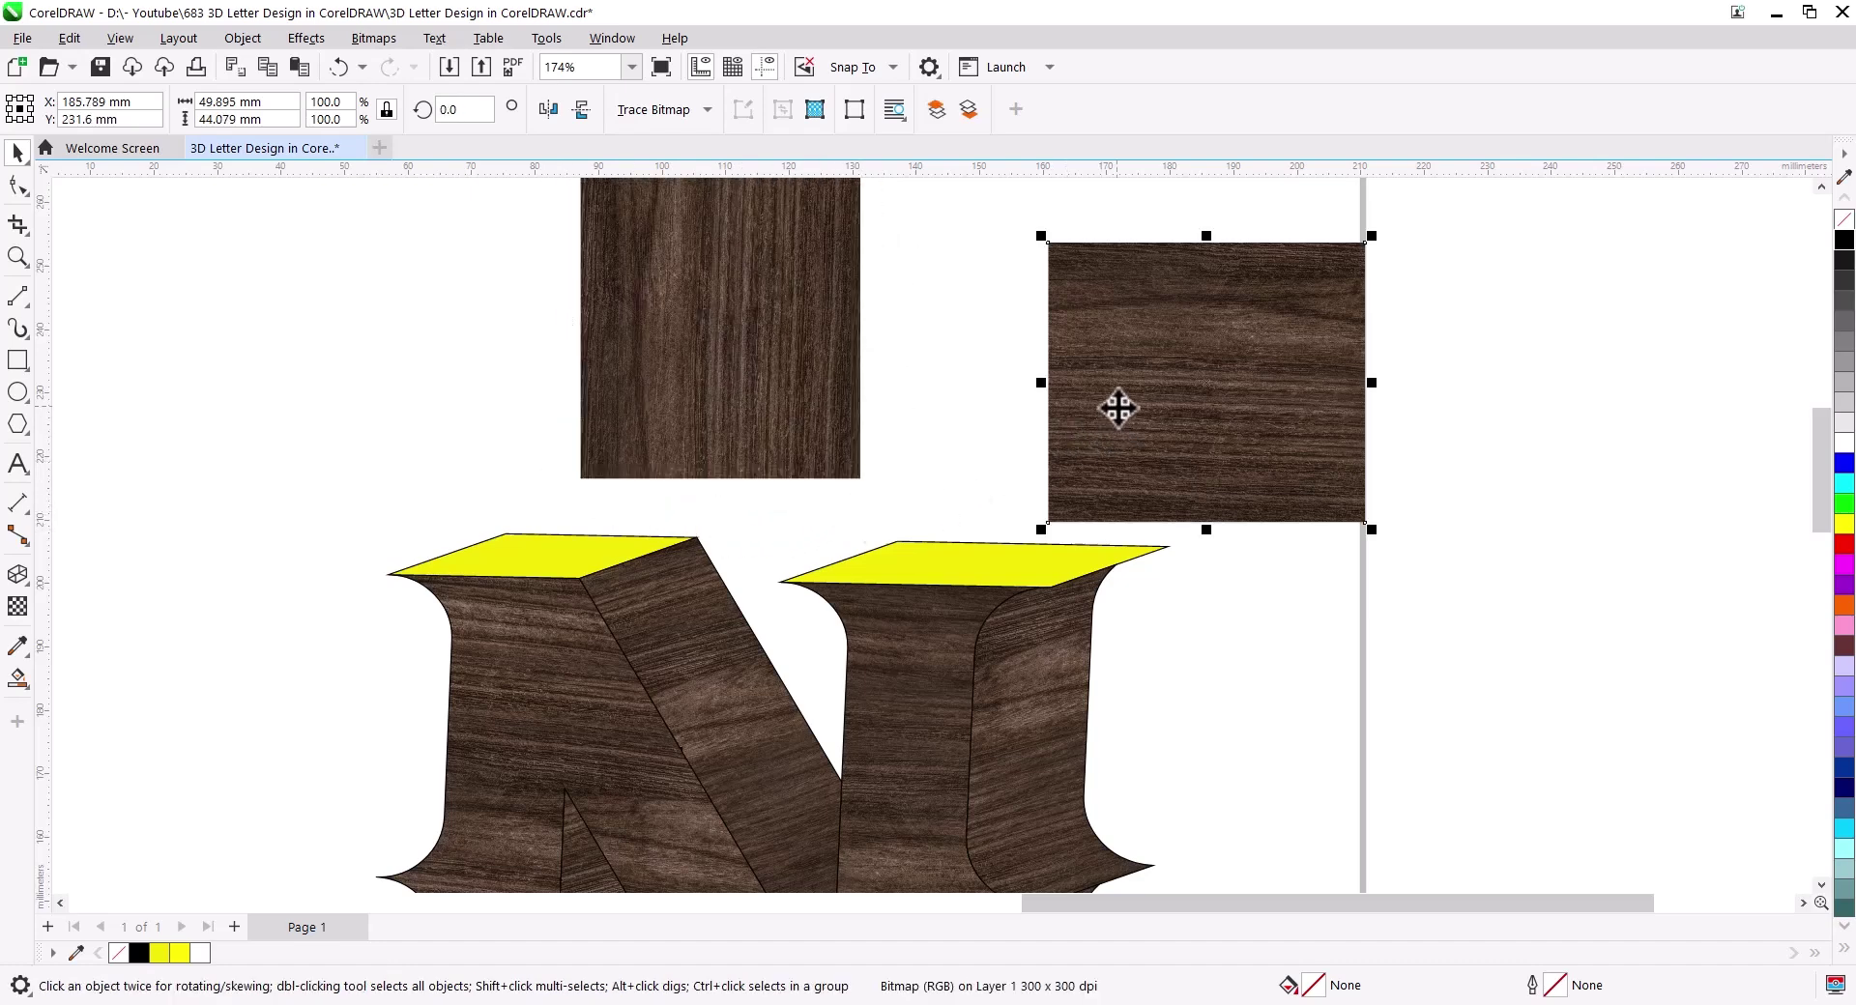
pyautogui.moveTo(1041, 530); pyautogui.dragTo(1378, 573)
pyautogui.click(630, 430)
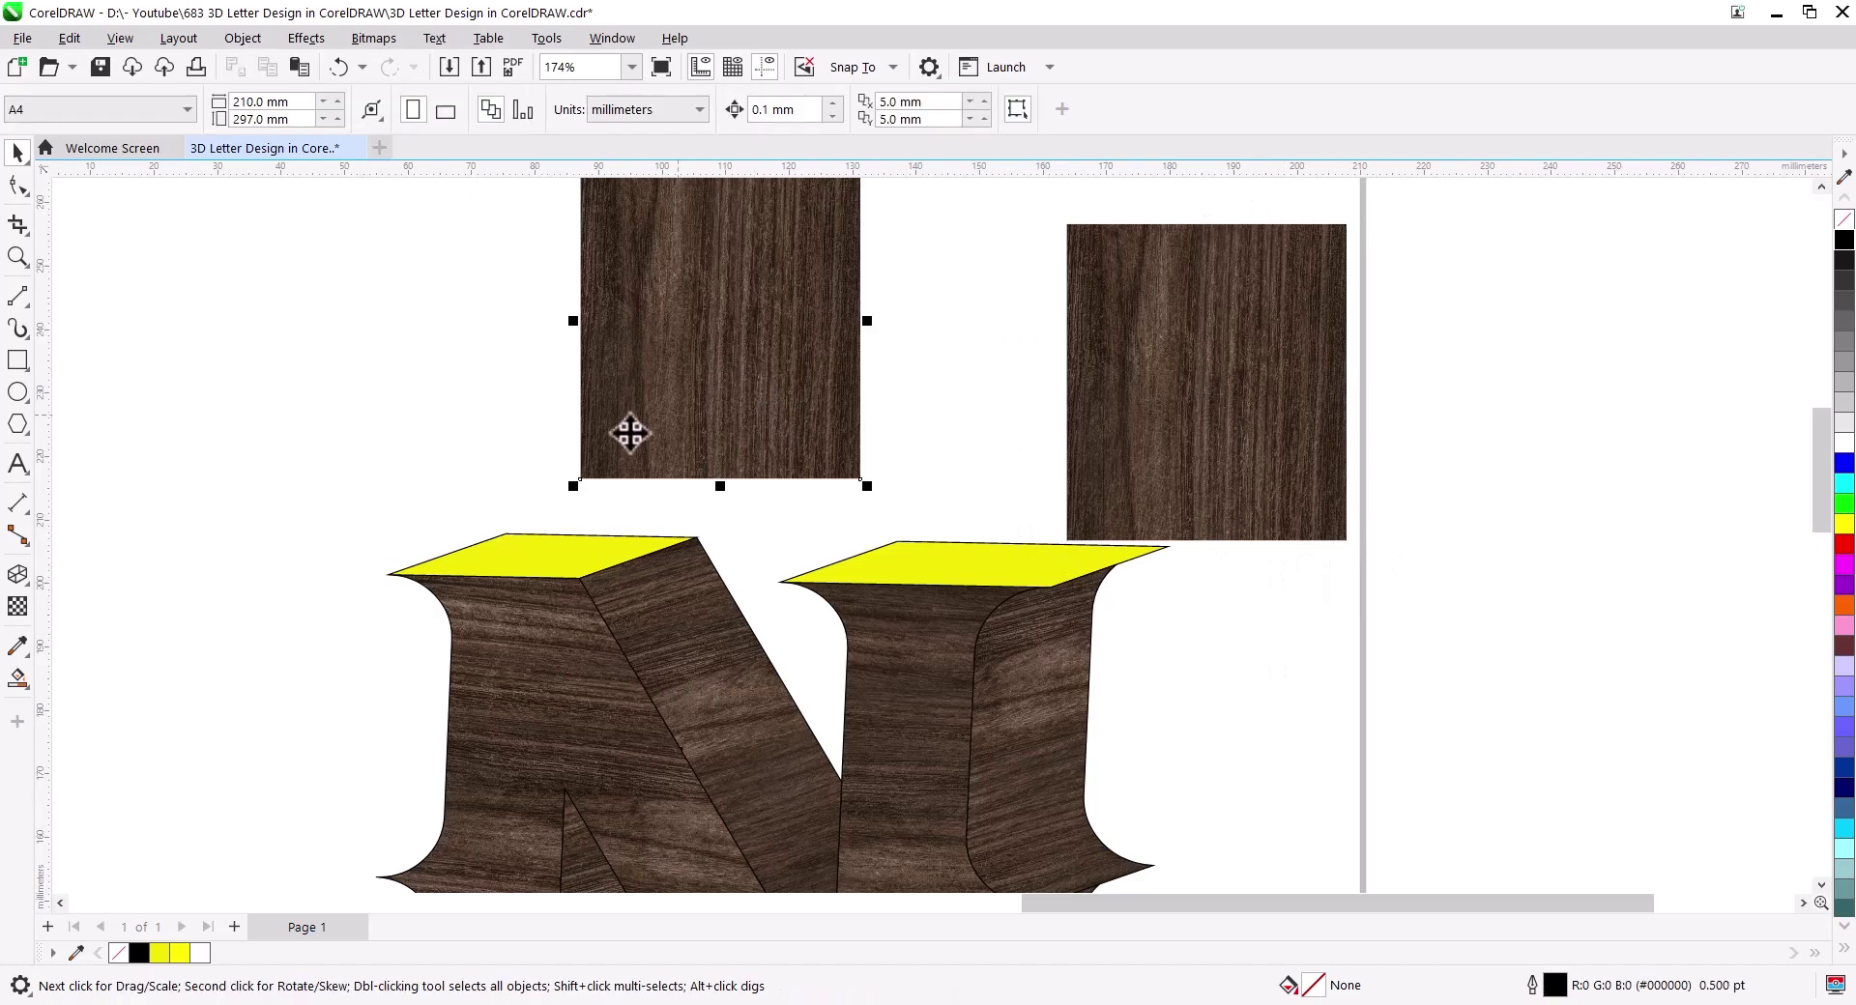
# Step: Add perspective to the left wood square and pin its corners onto the N's left top face
pyautogui.click(243, 39)
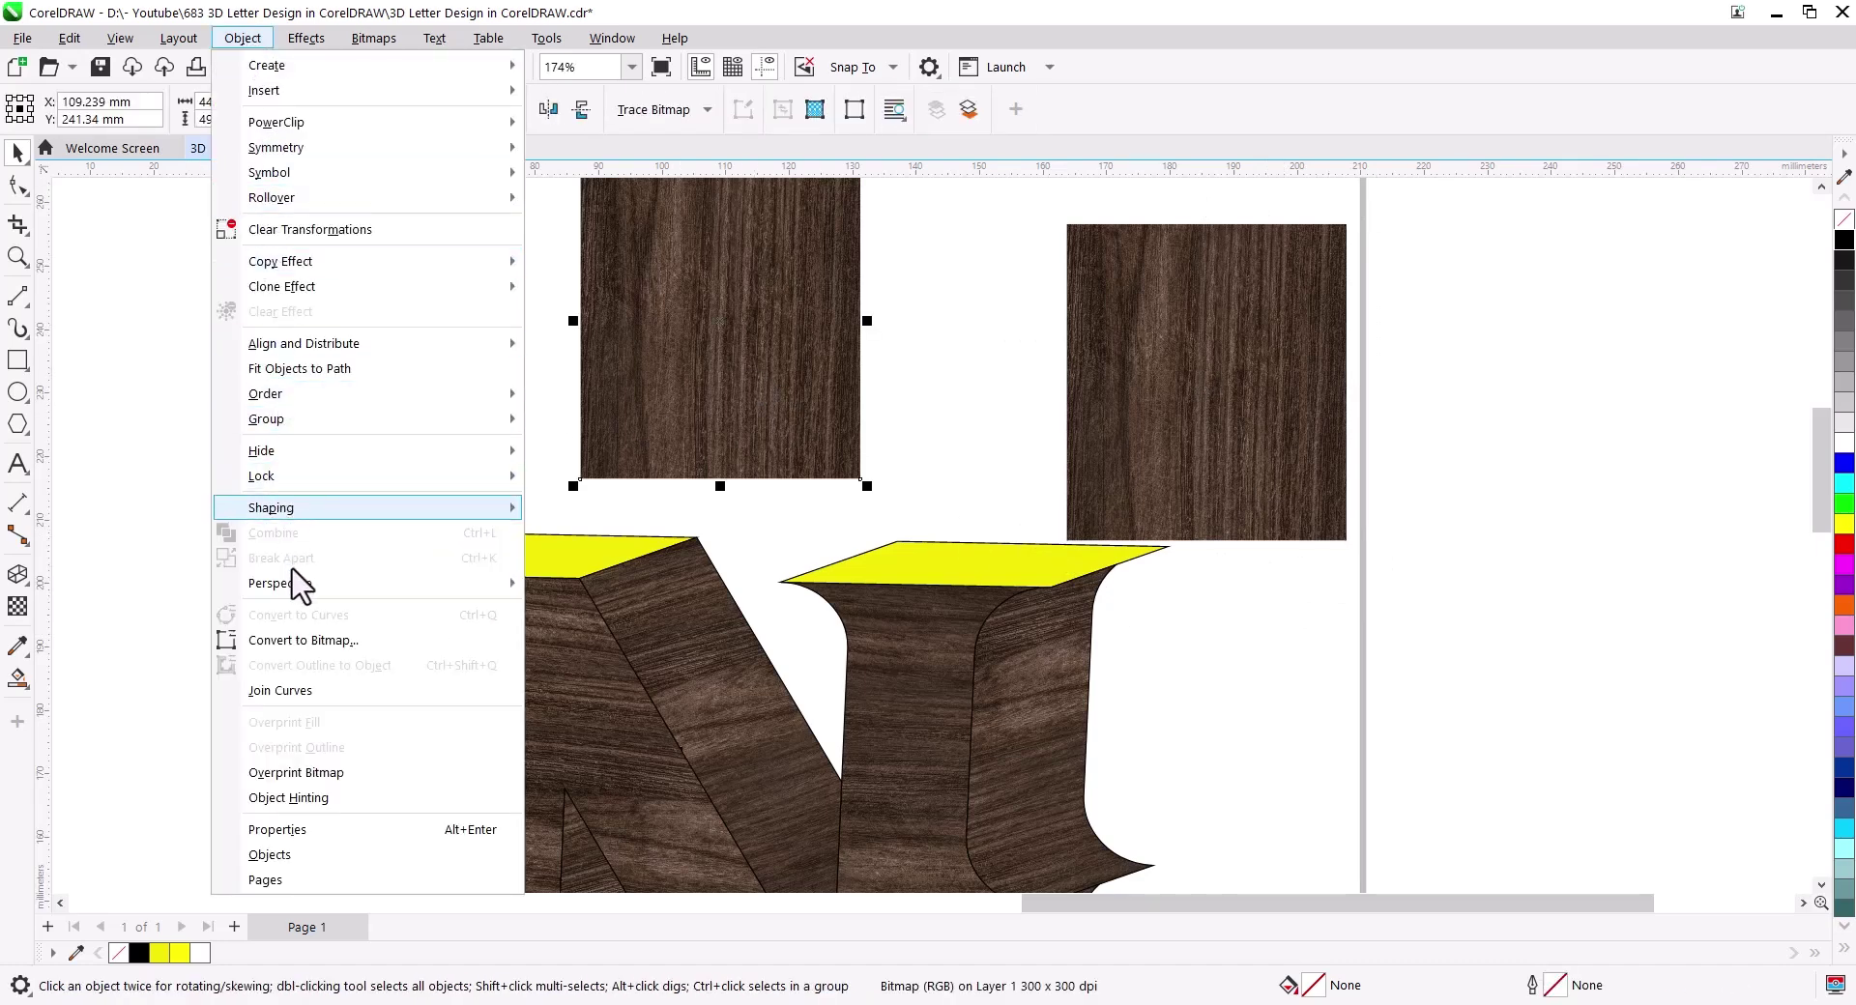
pyautogui.moveTo(272, 583)
pyautogui.click(582, 587)
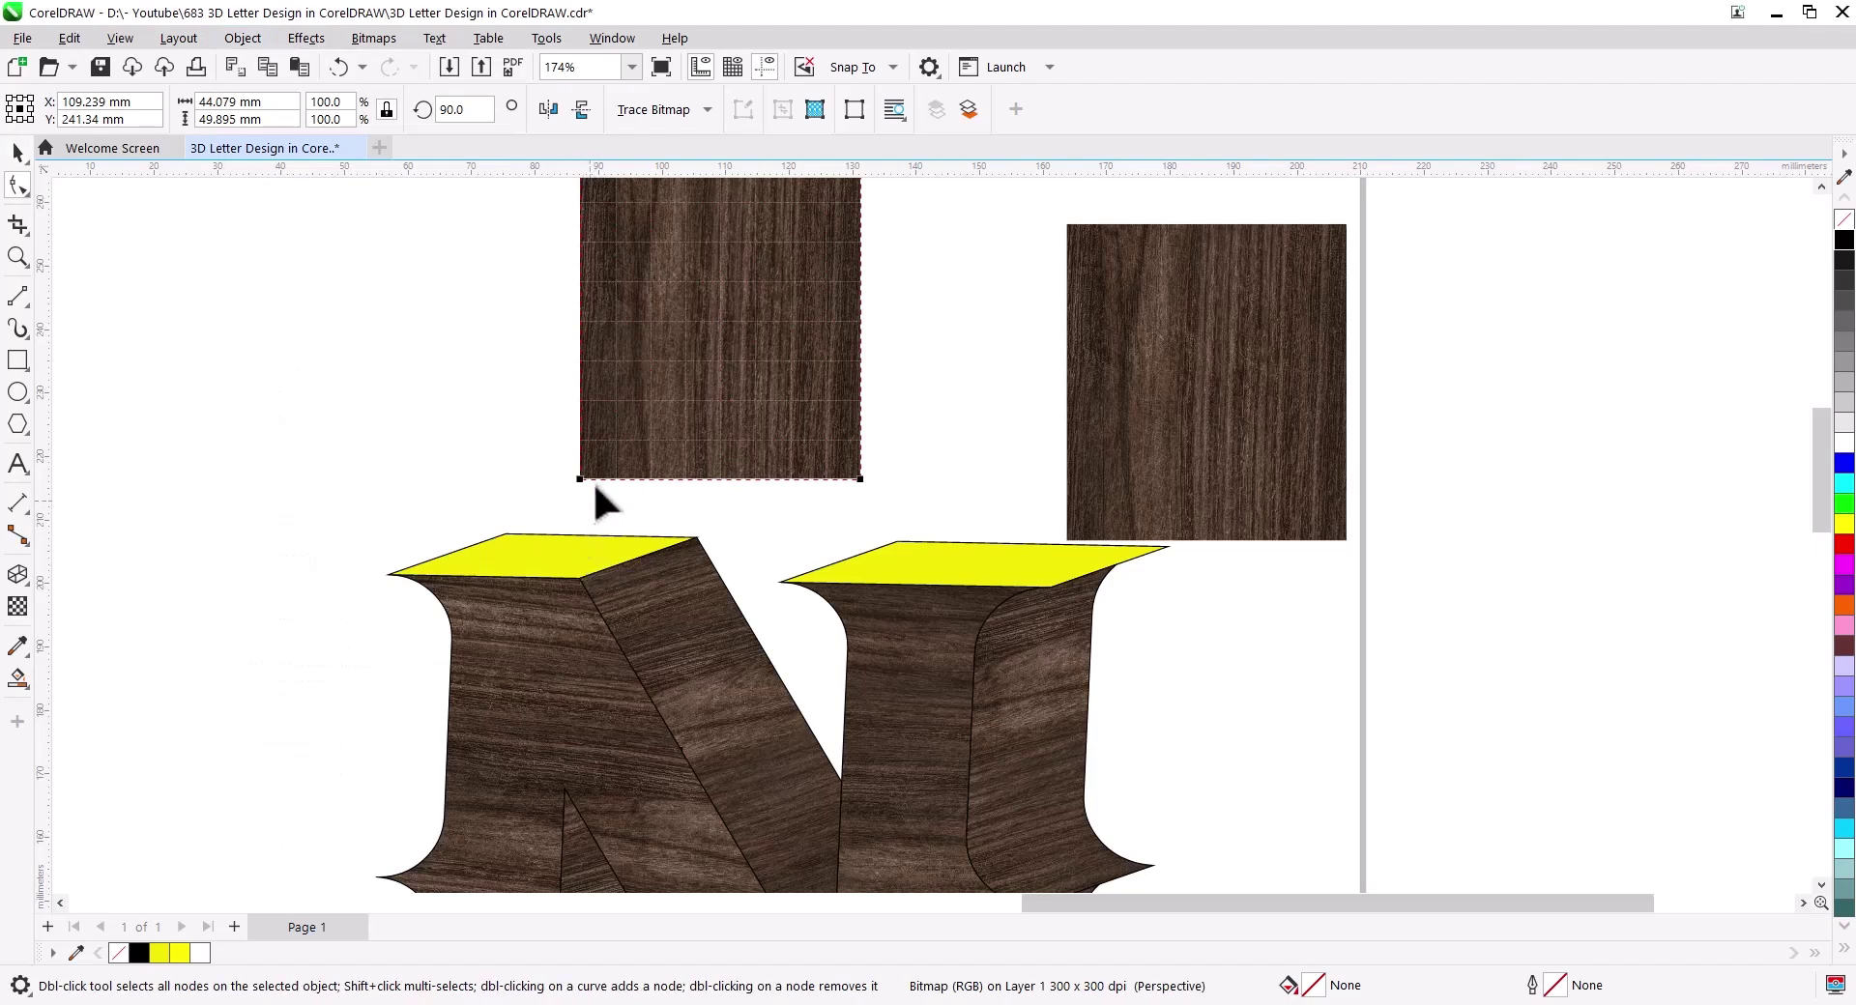
pyautogui.moveTo(580, 478); pyautogui.dragTo(388, 574)
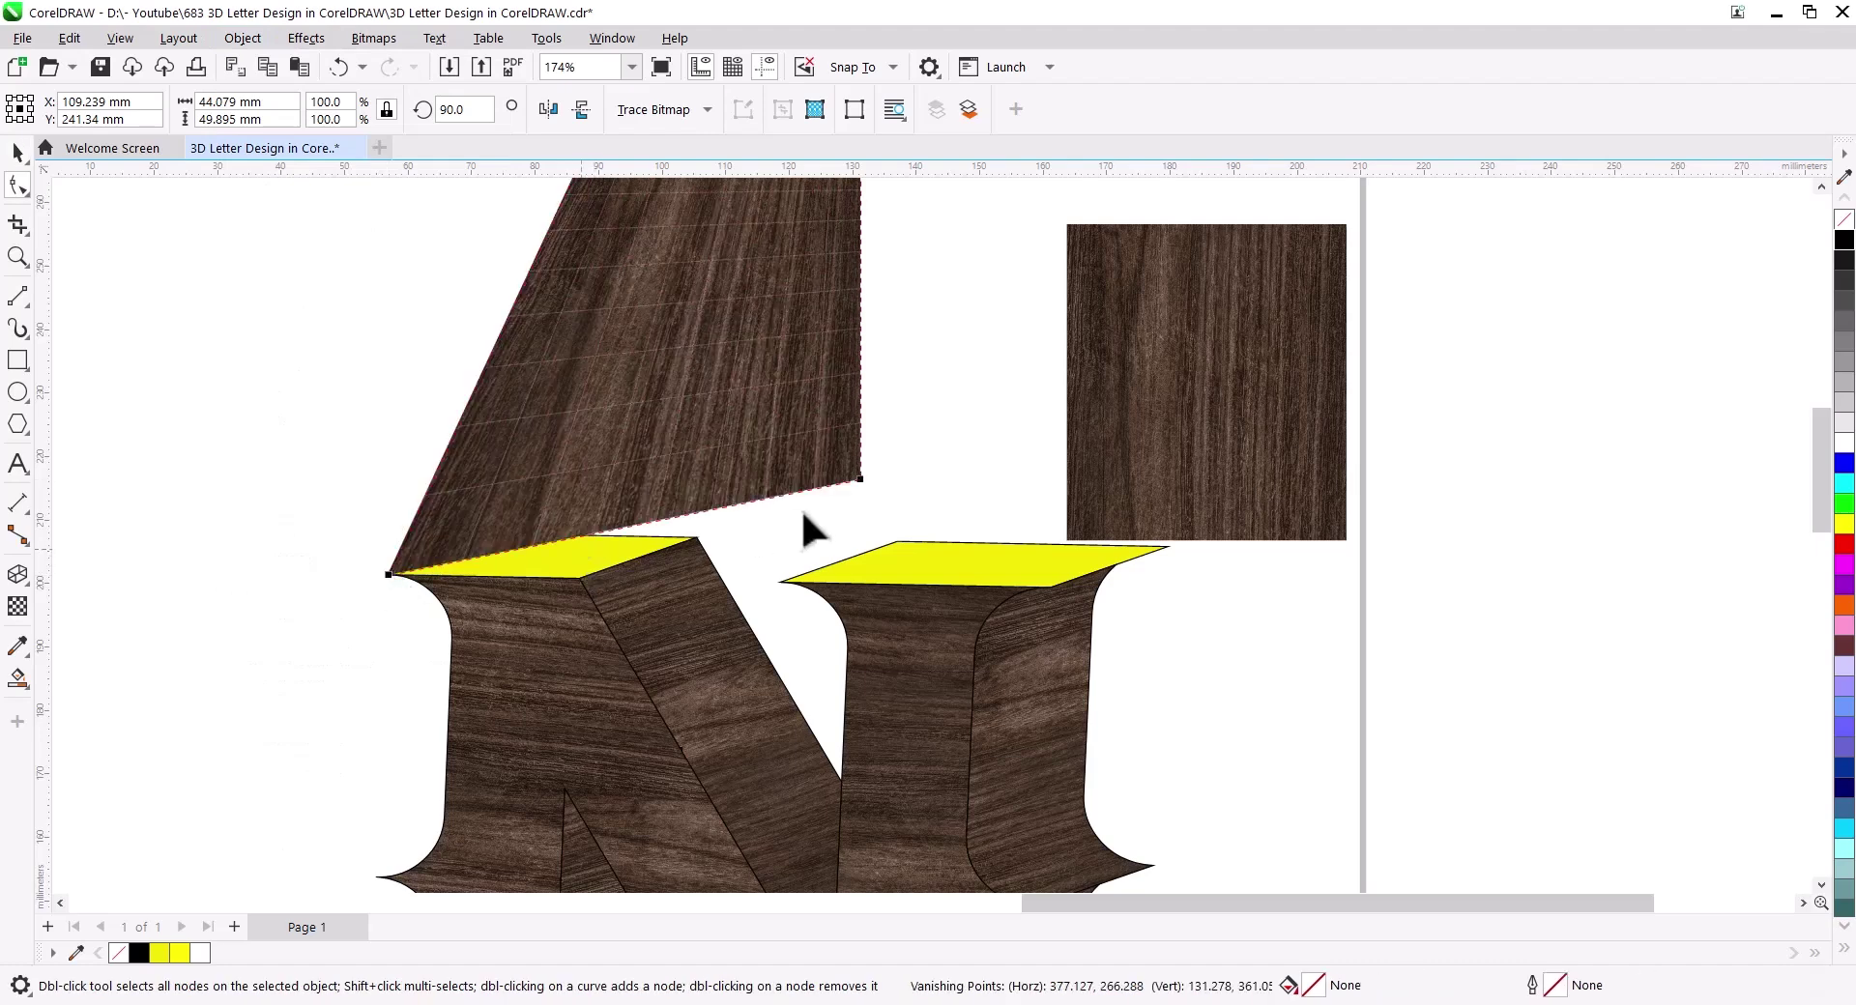
pyautogui.moveTo(860, 478); pyautogui.dragTo(585, 577)
pyautogui.scroll(3, 586, 577)
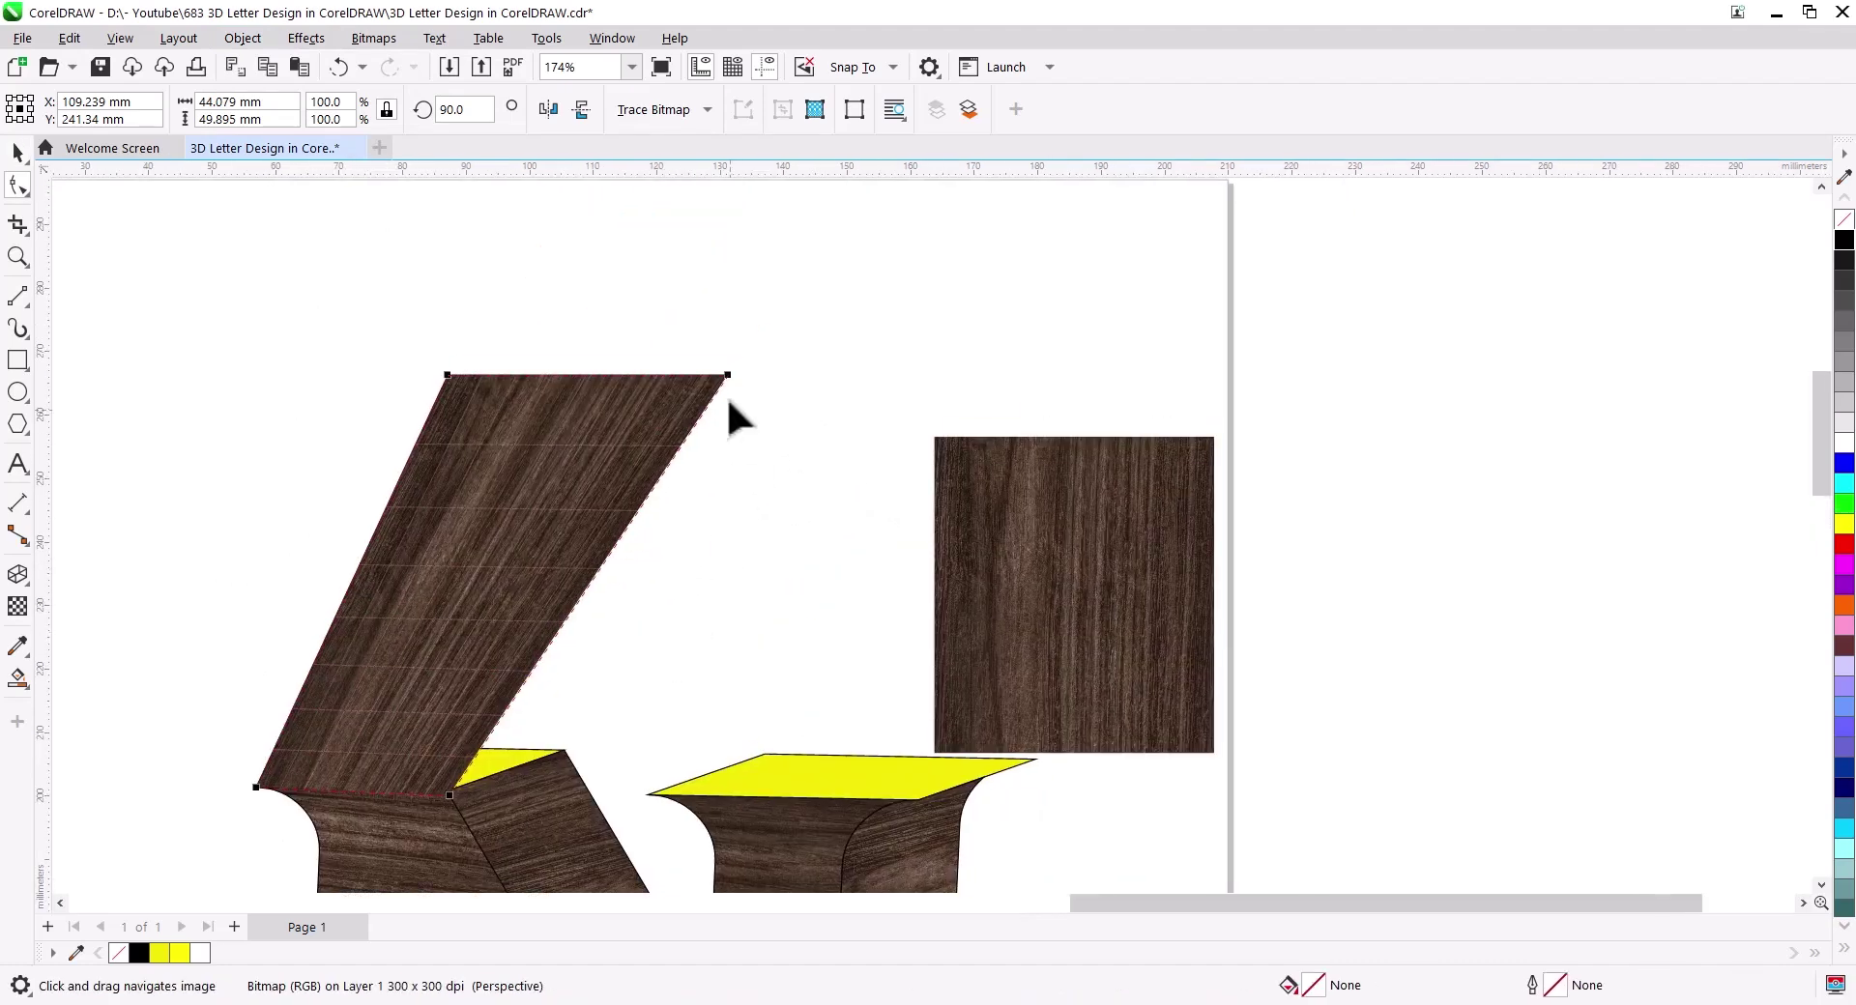
pyautogui.moveTo(446, 374); pyautogui.dragTo(393, 755)
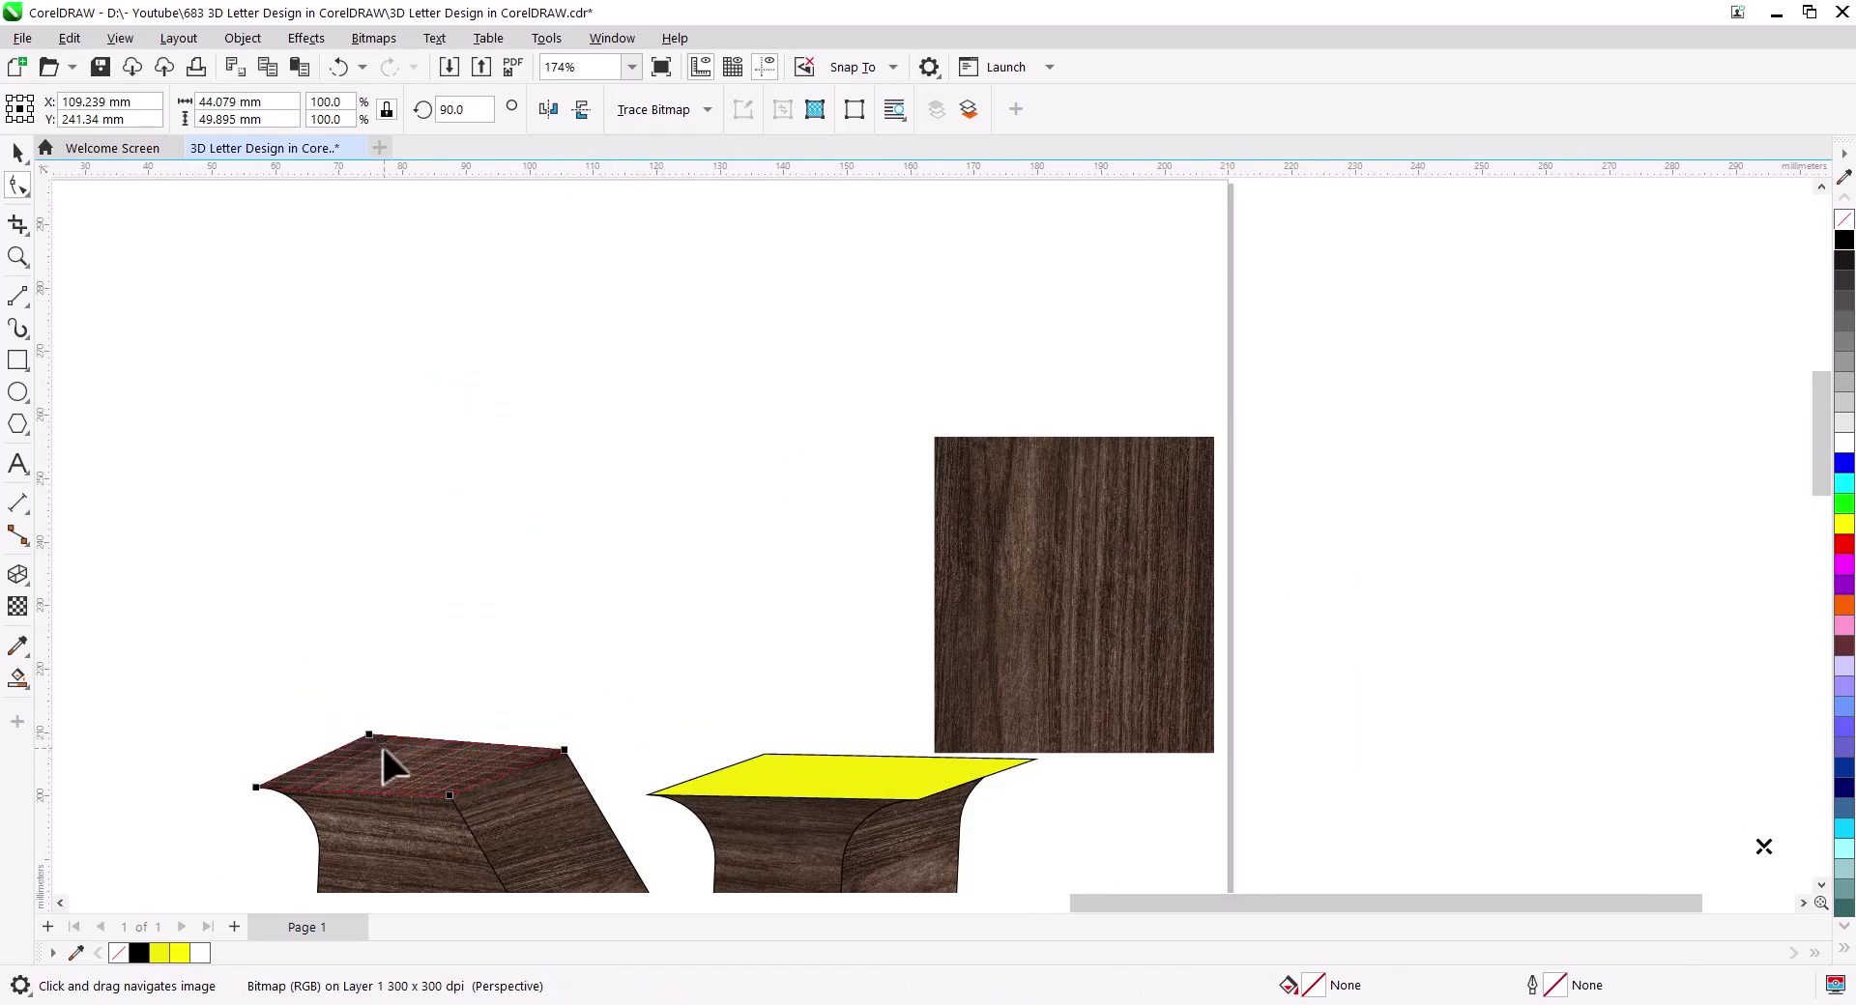
pyautogui.moveTo(537, 720); pyautogui.dragTo(432, 530)
# Step: Send the distorted wood to the back and PowerClip it inside the left yellow top face
pyautogui.press('space')
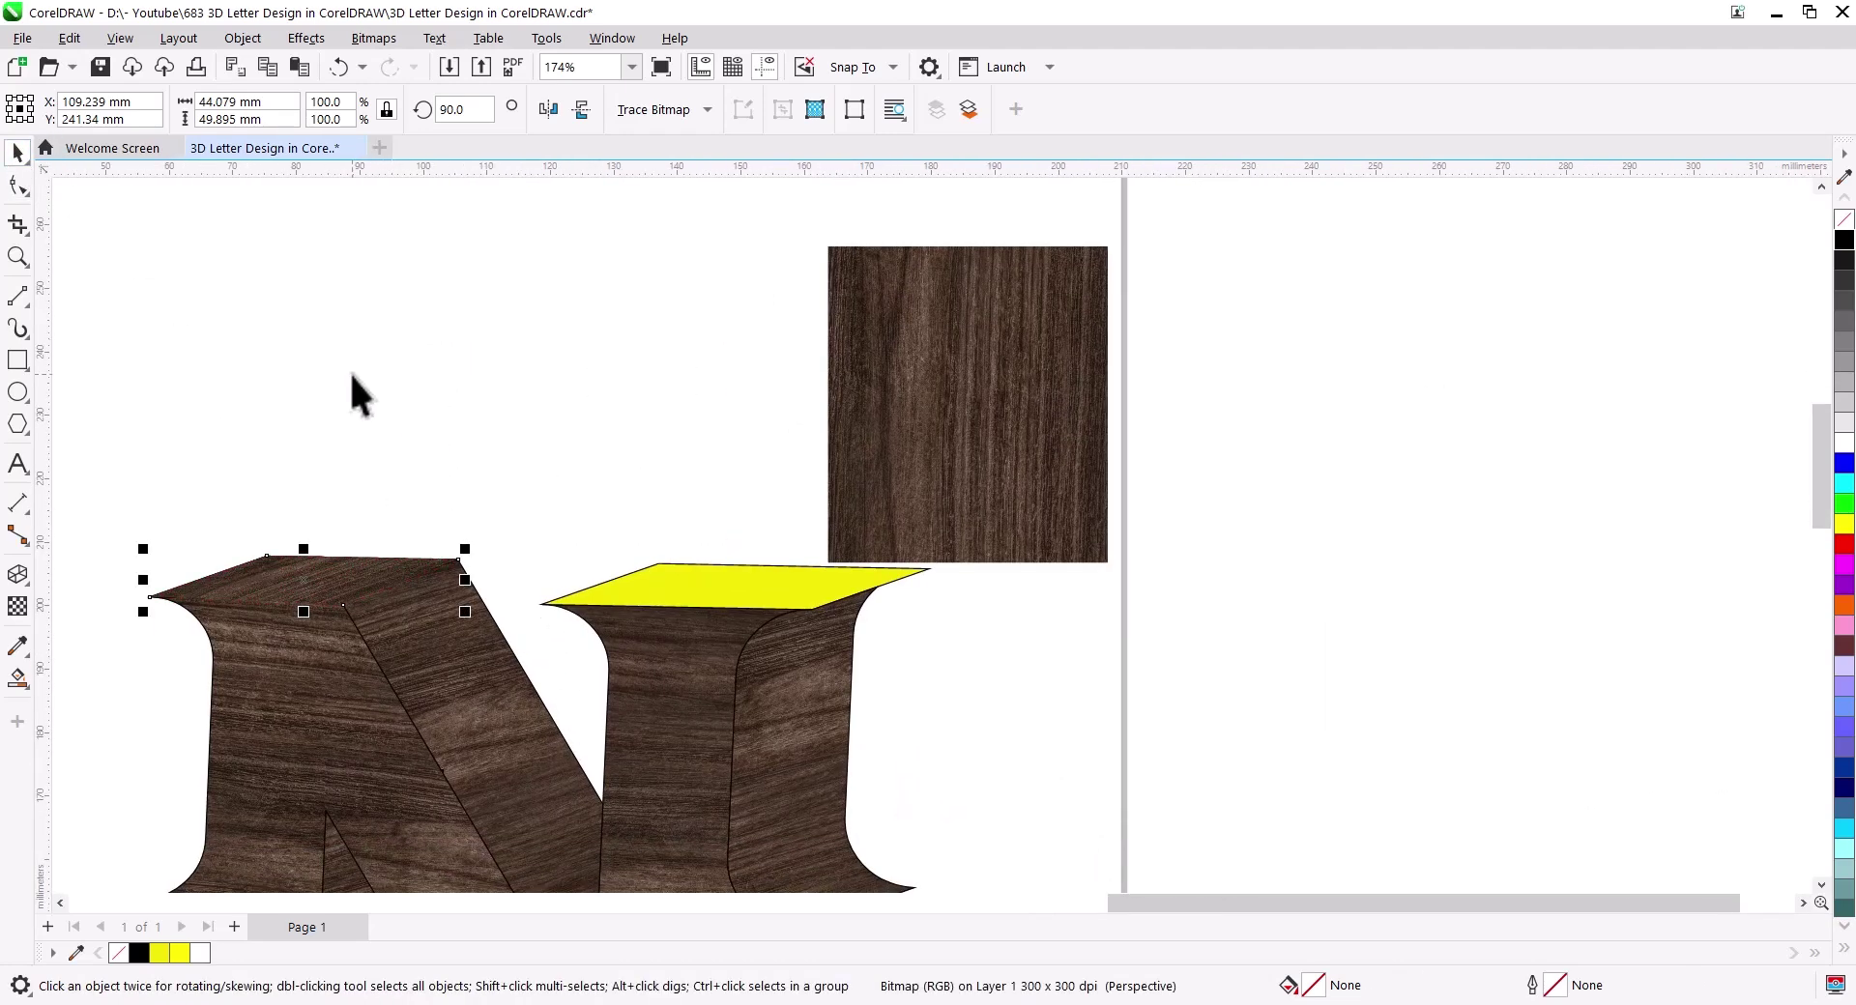
pyautogui.rightClick(329, 578)
pyautogui.moveTo(385, 577)
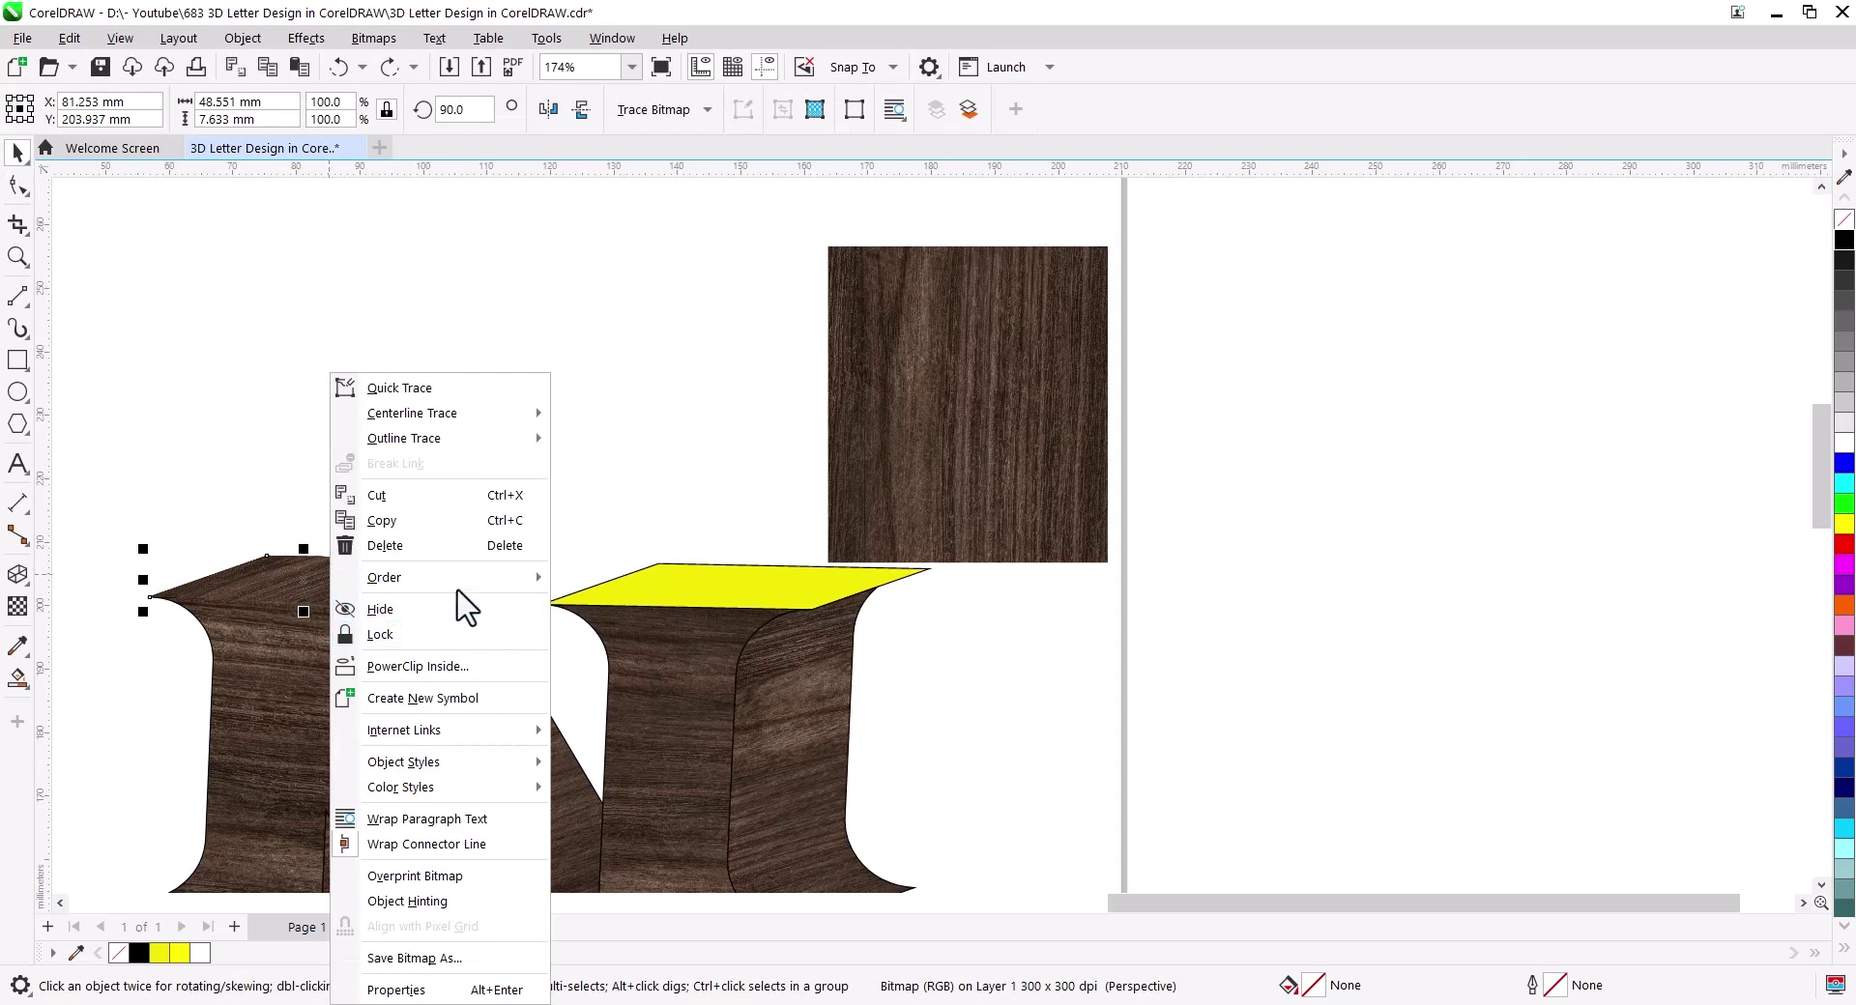
pyautogui.click(619, 607)
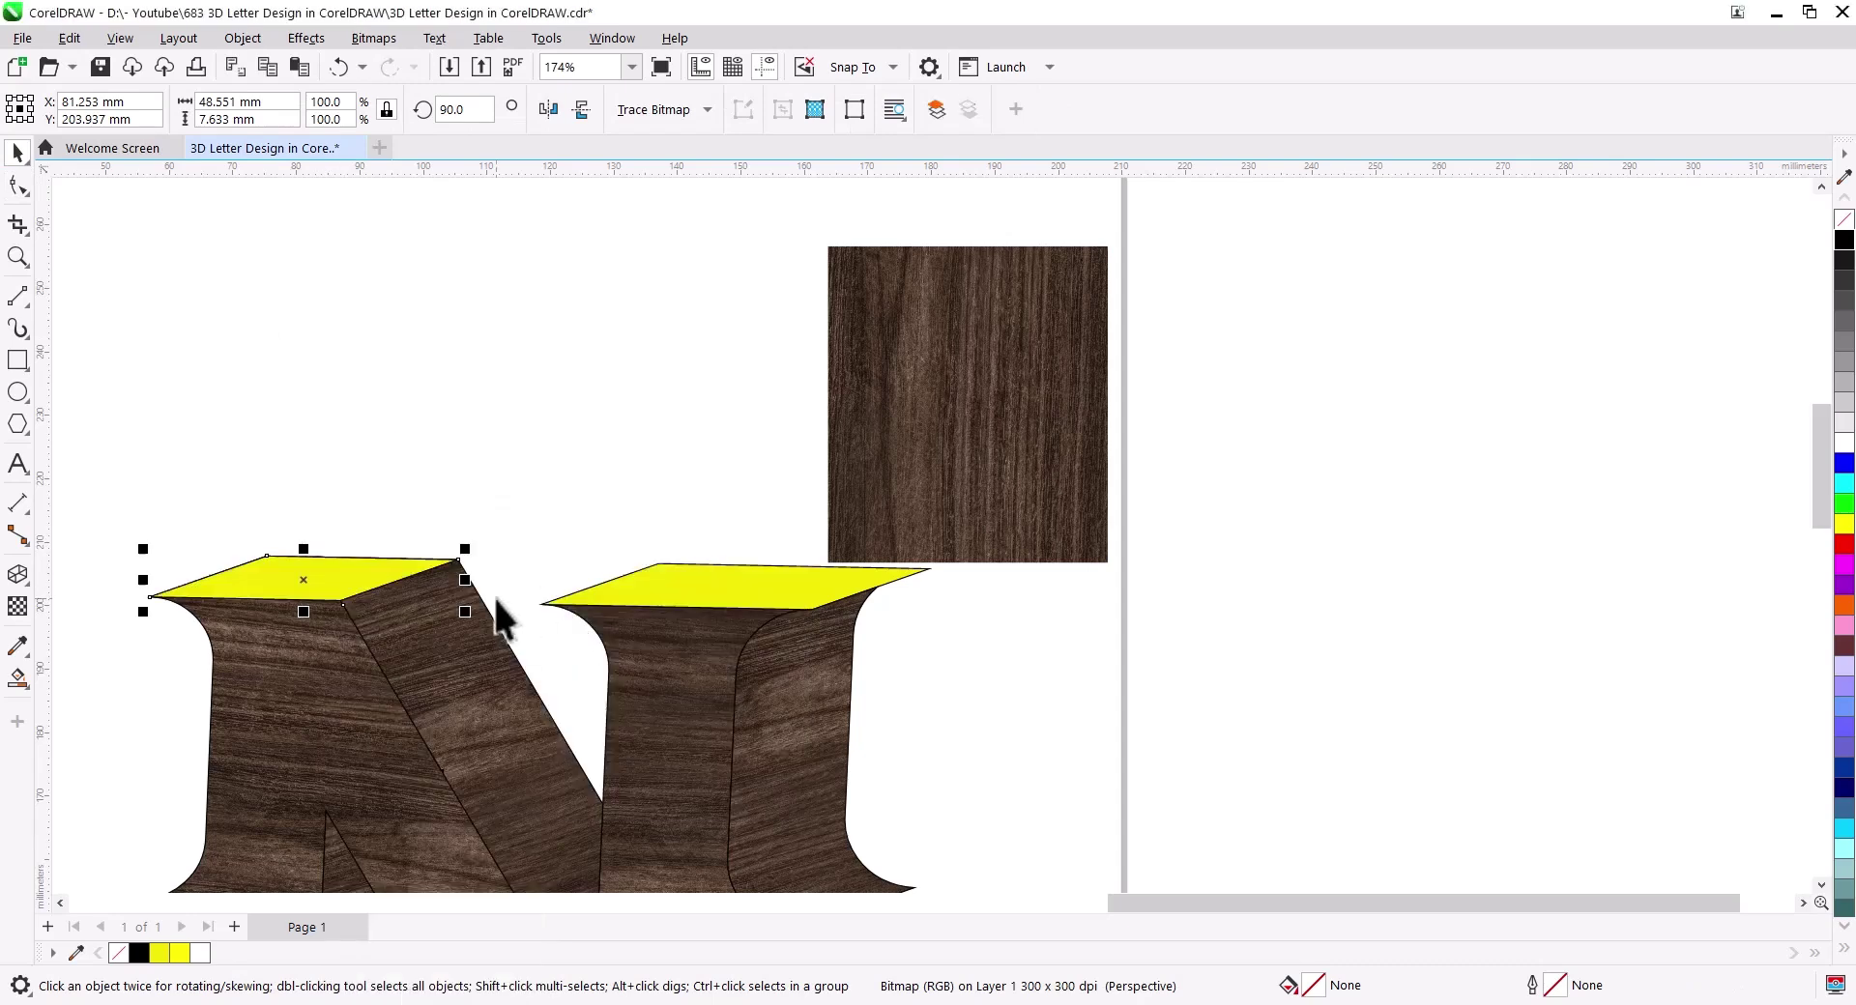
pyautogui.rightClick(304, 584)
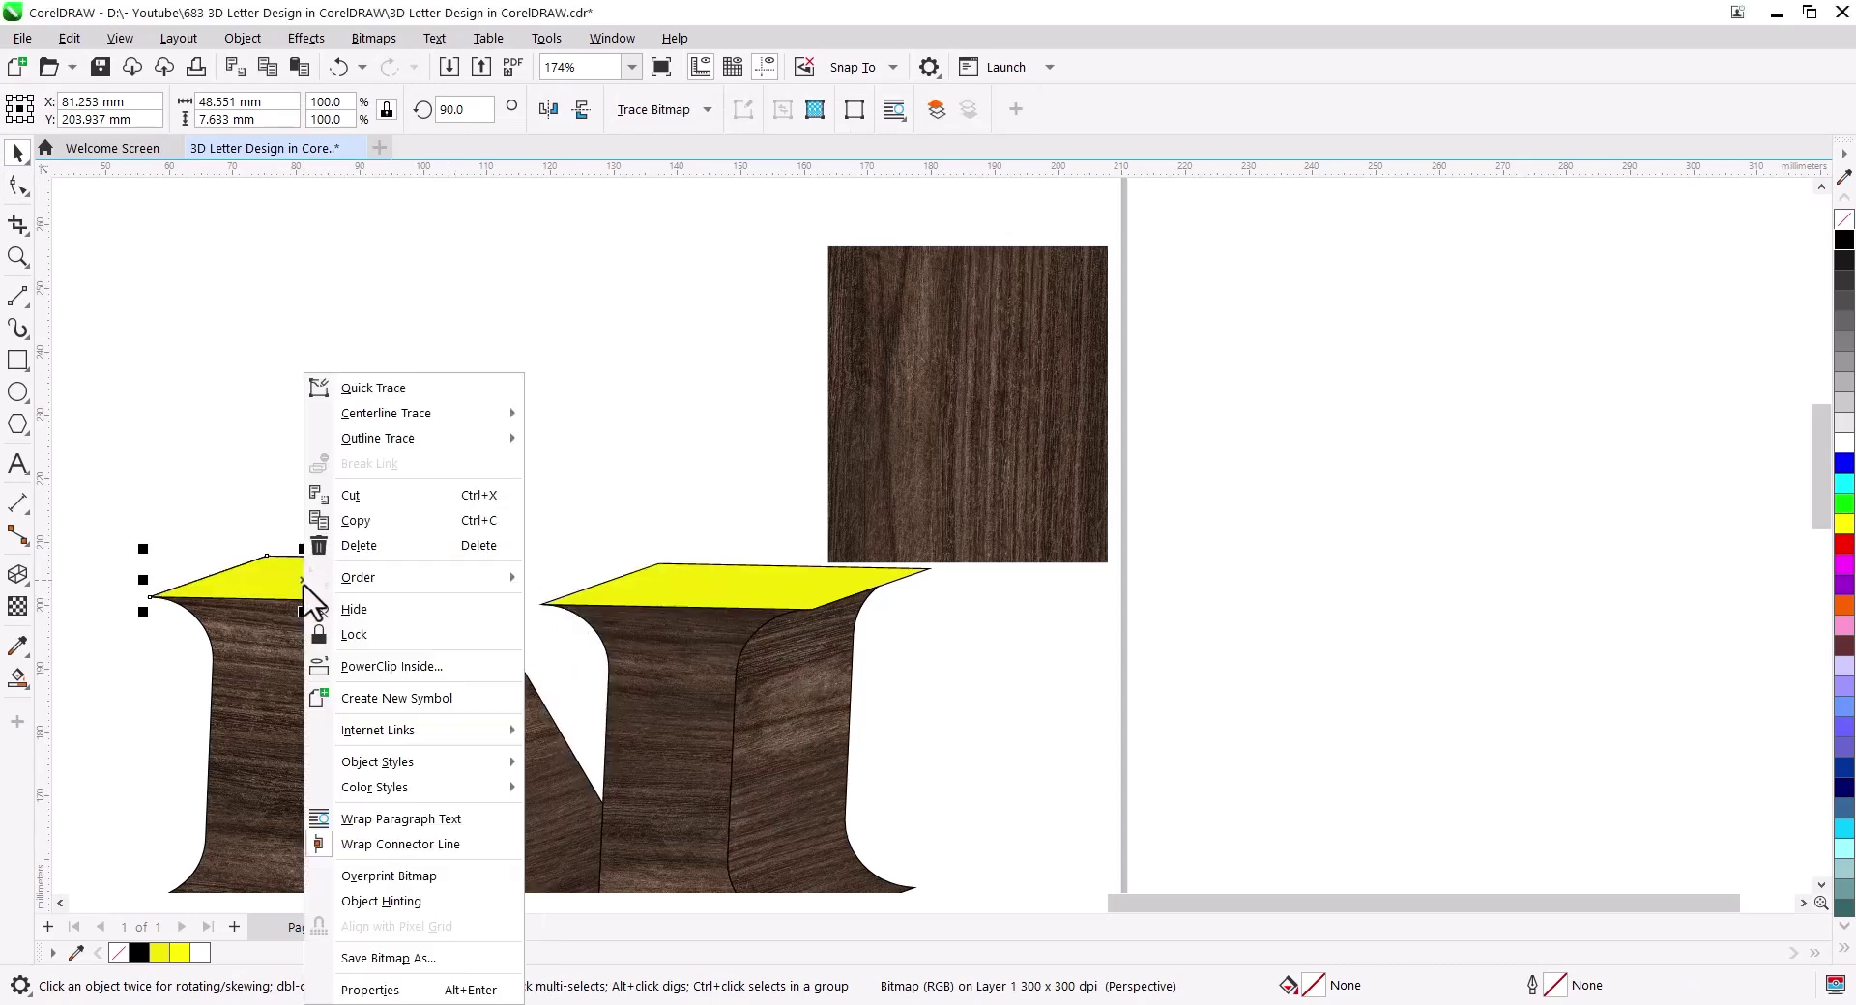
pyautogui.click(406, 664)
pyautogui.click(306, 580)
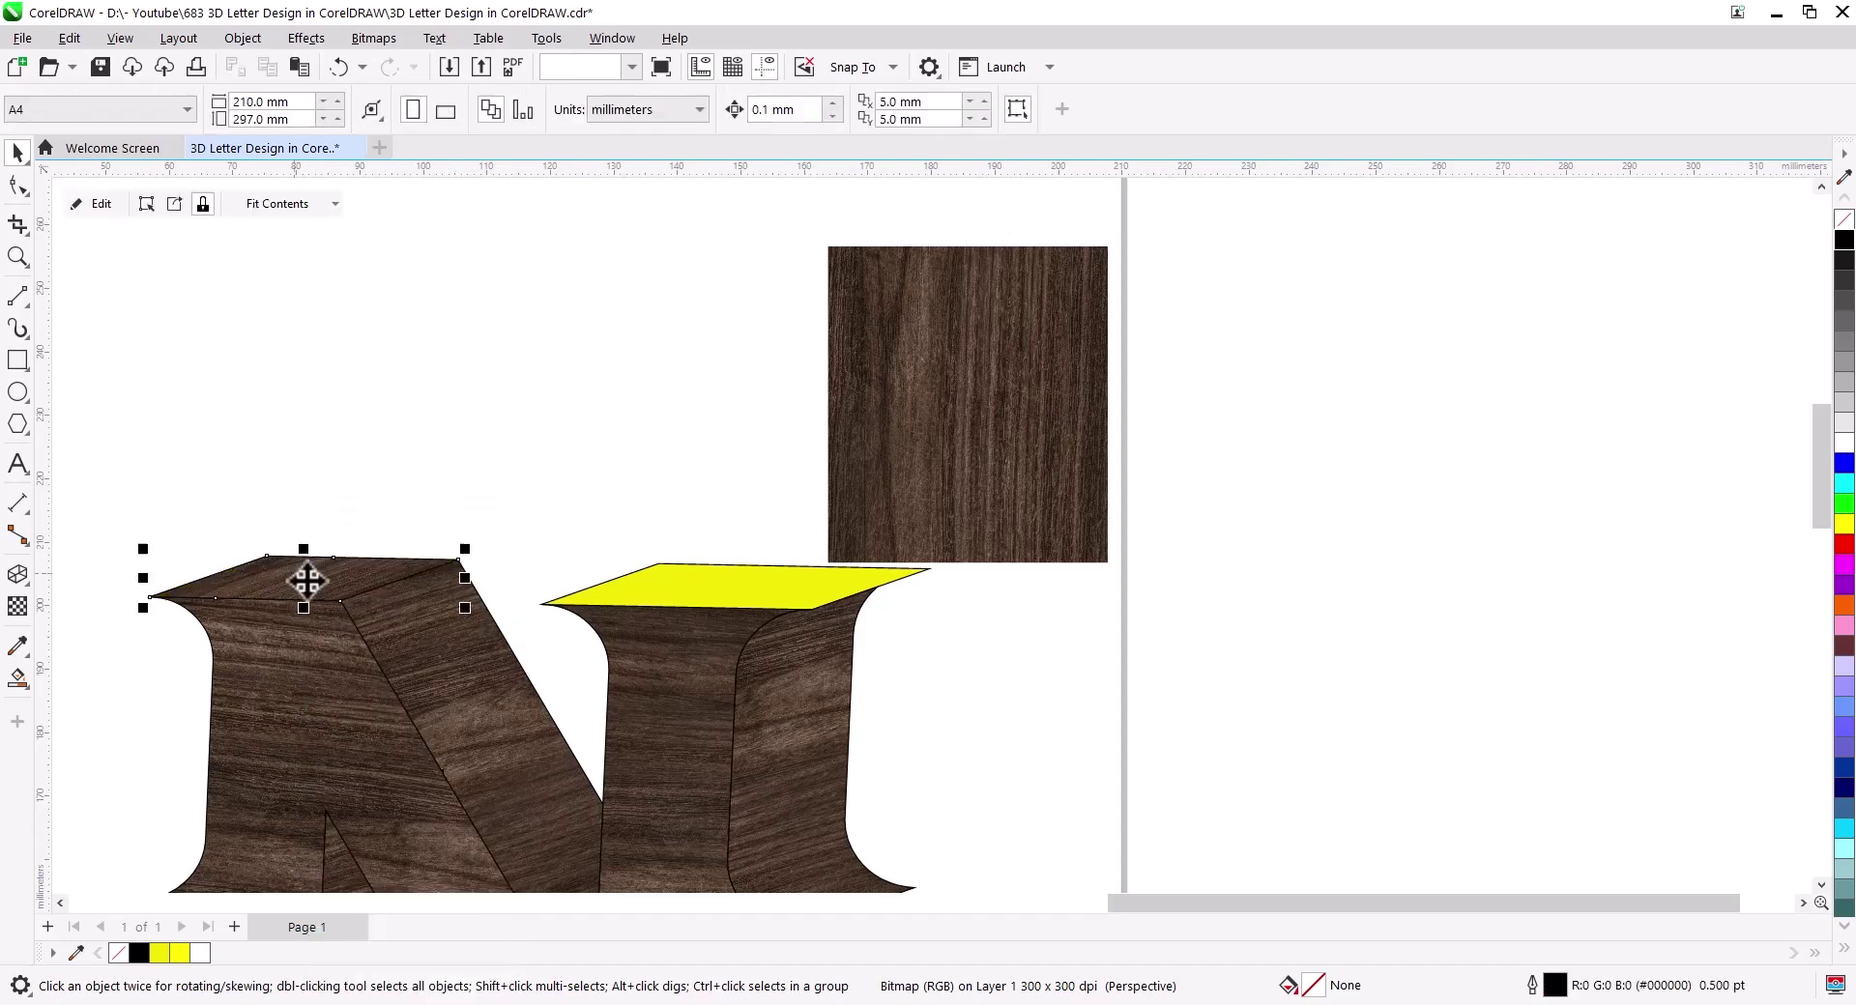
pyautogui.click(477, 468)
# Step: Add perspective to the right wood square and fit its corners onto the right top face
pyautogui.click(857, 488)
pyautogui.moveTo(406, 479); pyautogui.dragTo(187, 438)
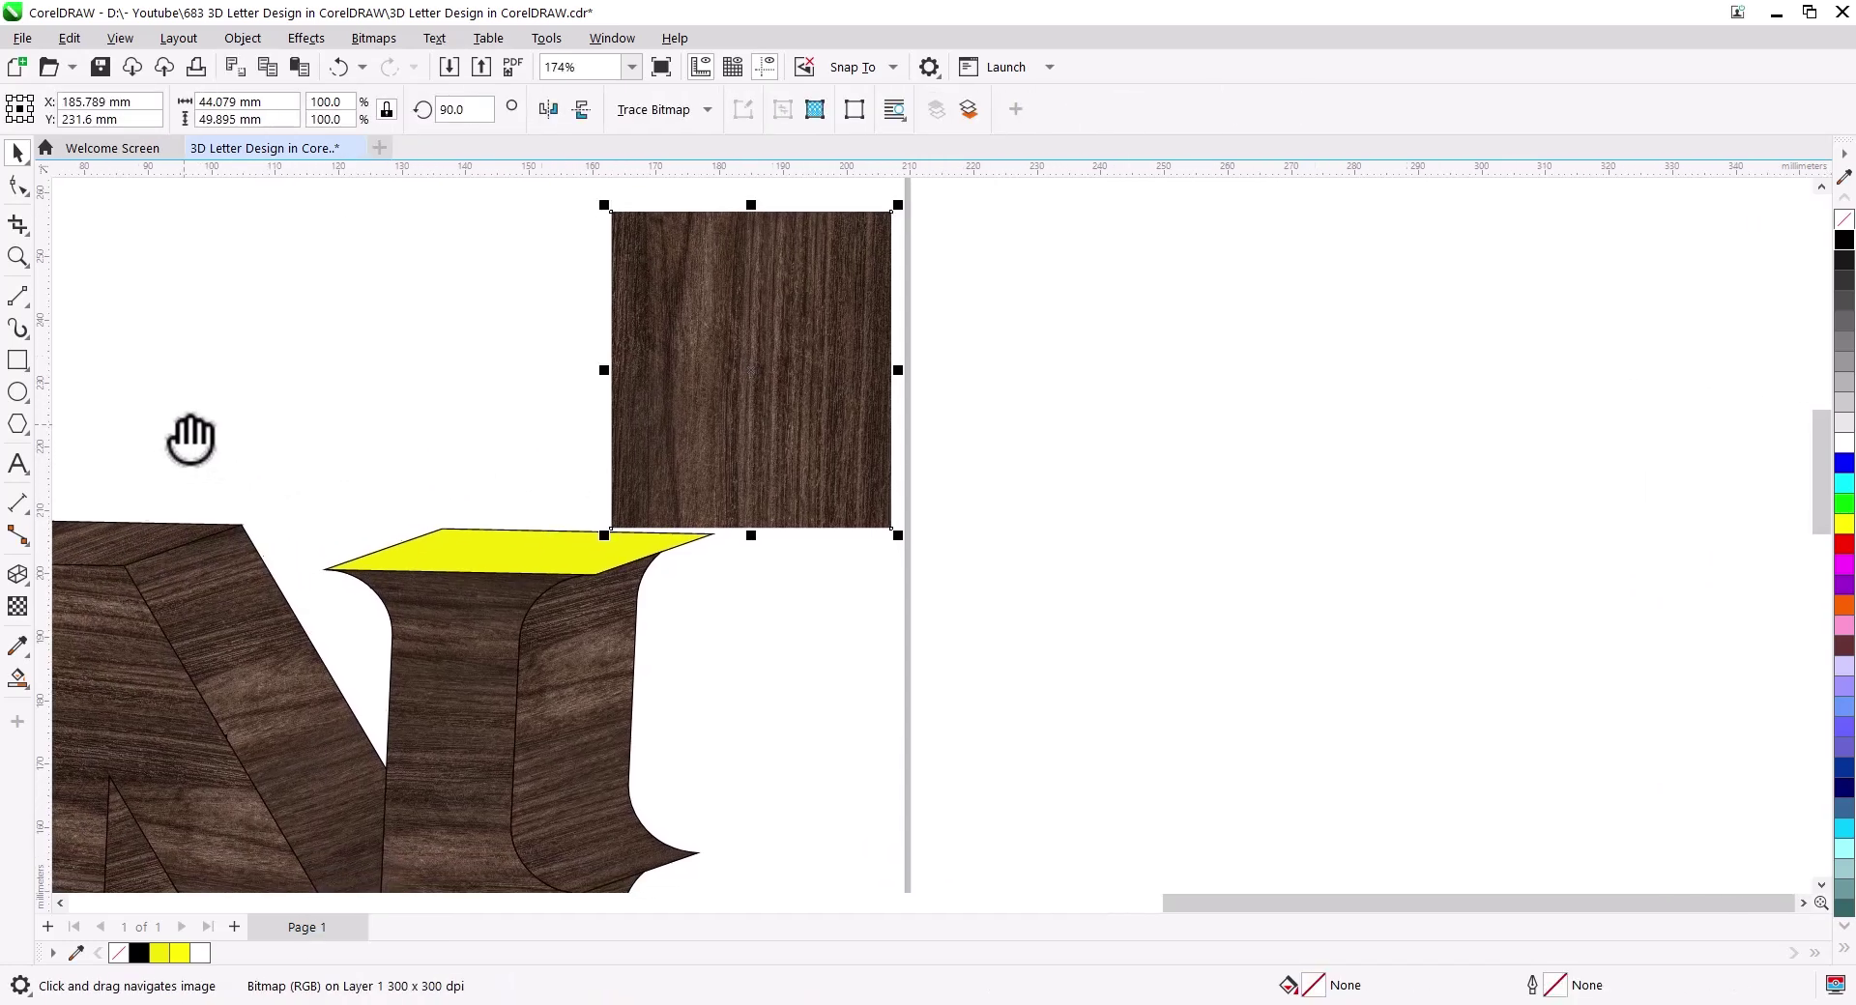
pyautogui.click(243, 38)
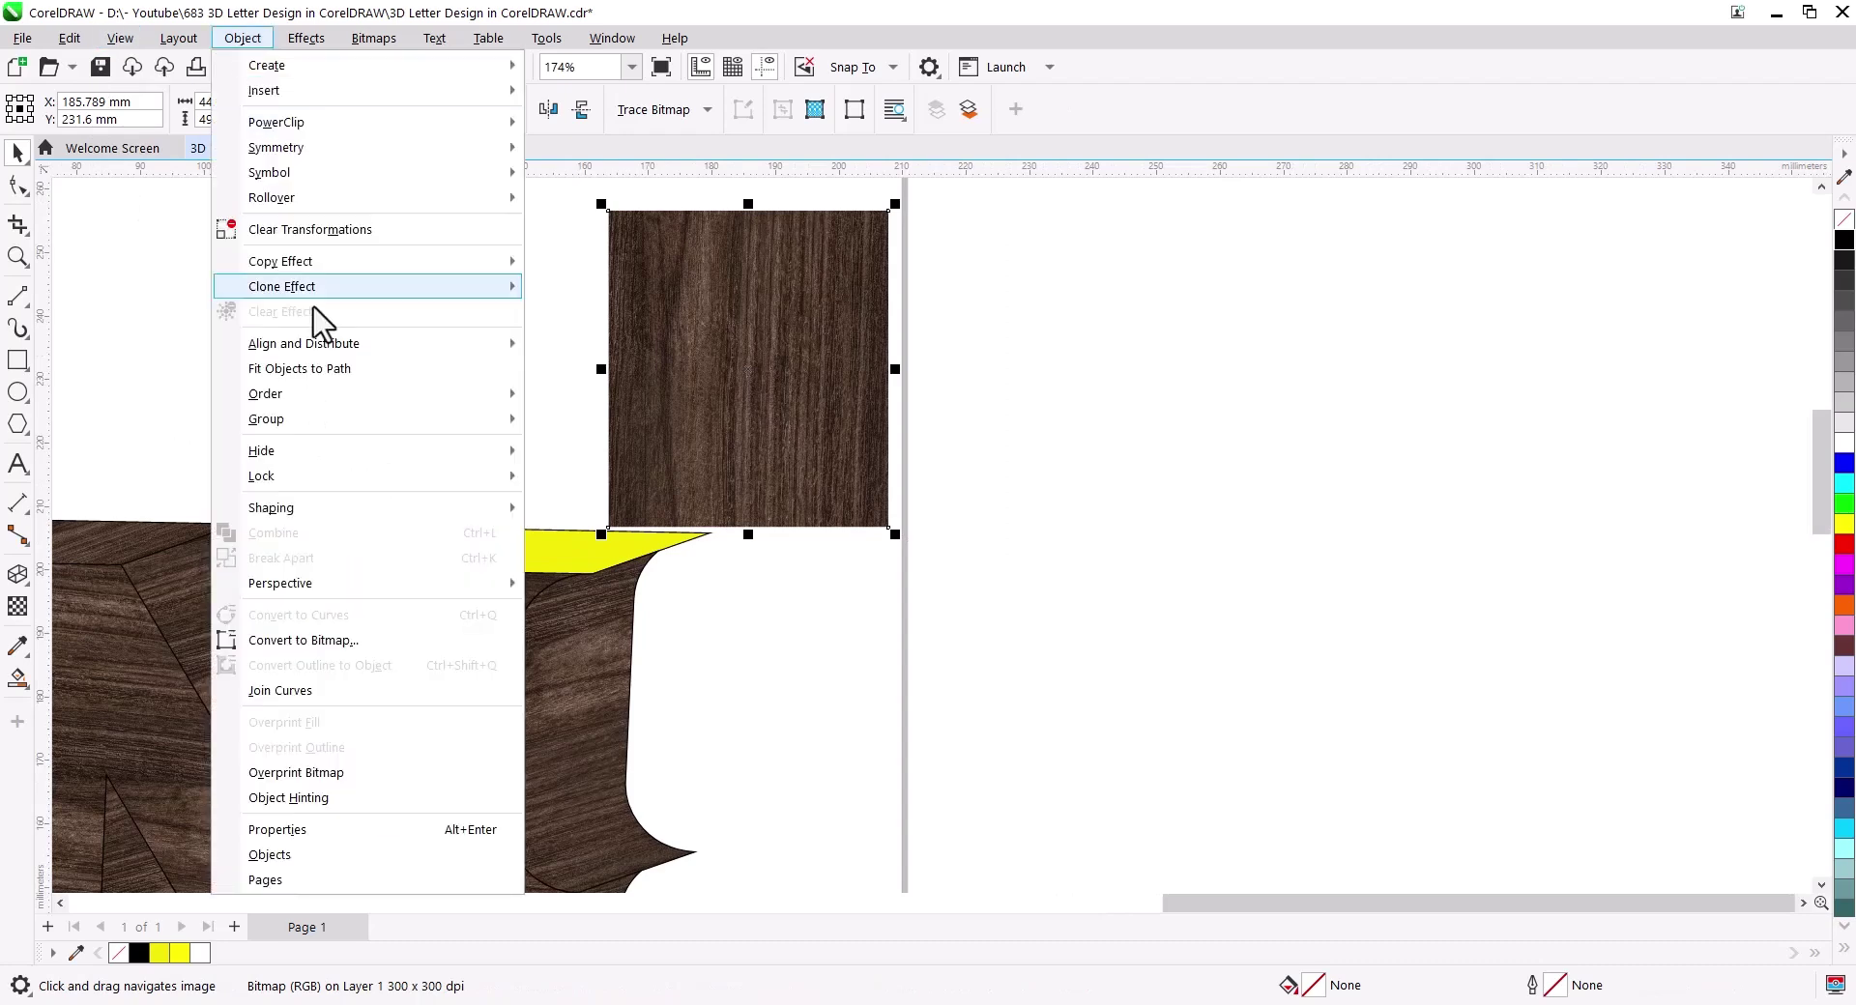
pyautogui.click(606, 587)
pyautogui.moveTo(321, 568); pyautogui.dragTo(321, 568)
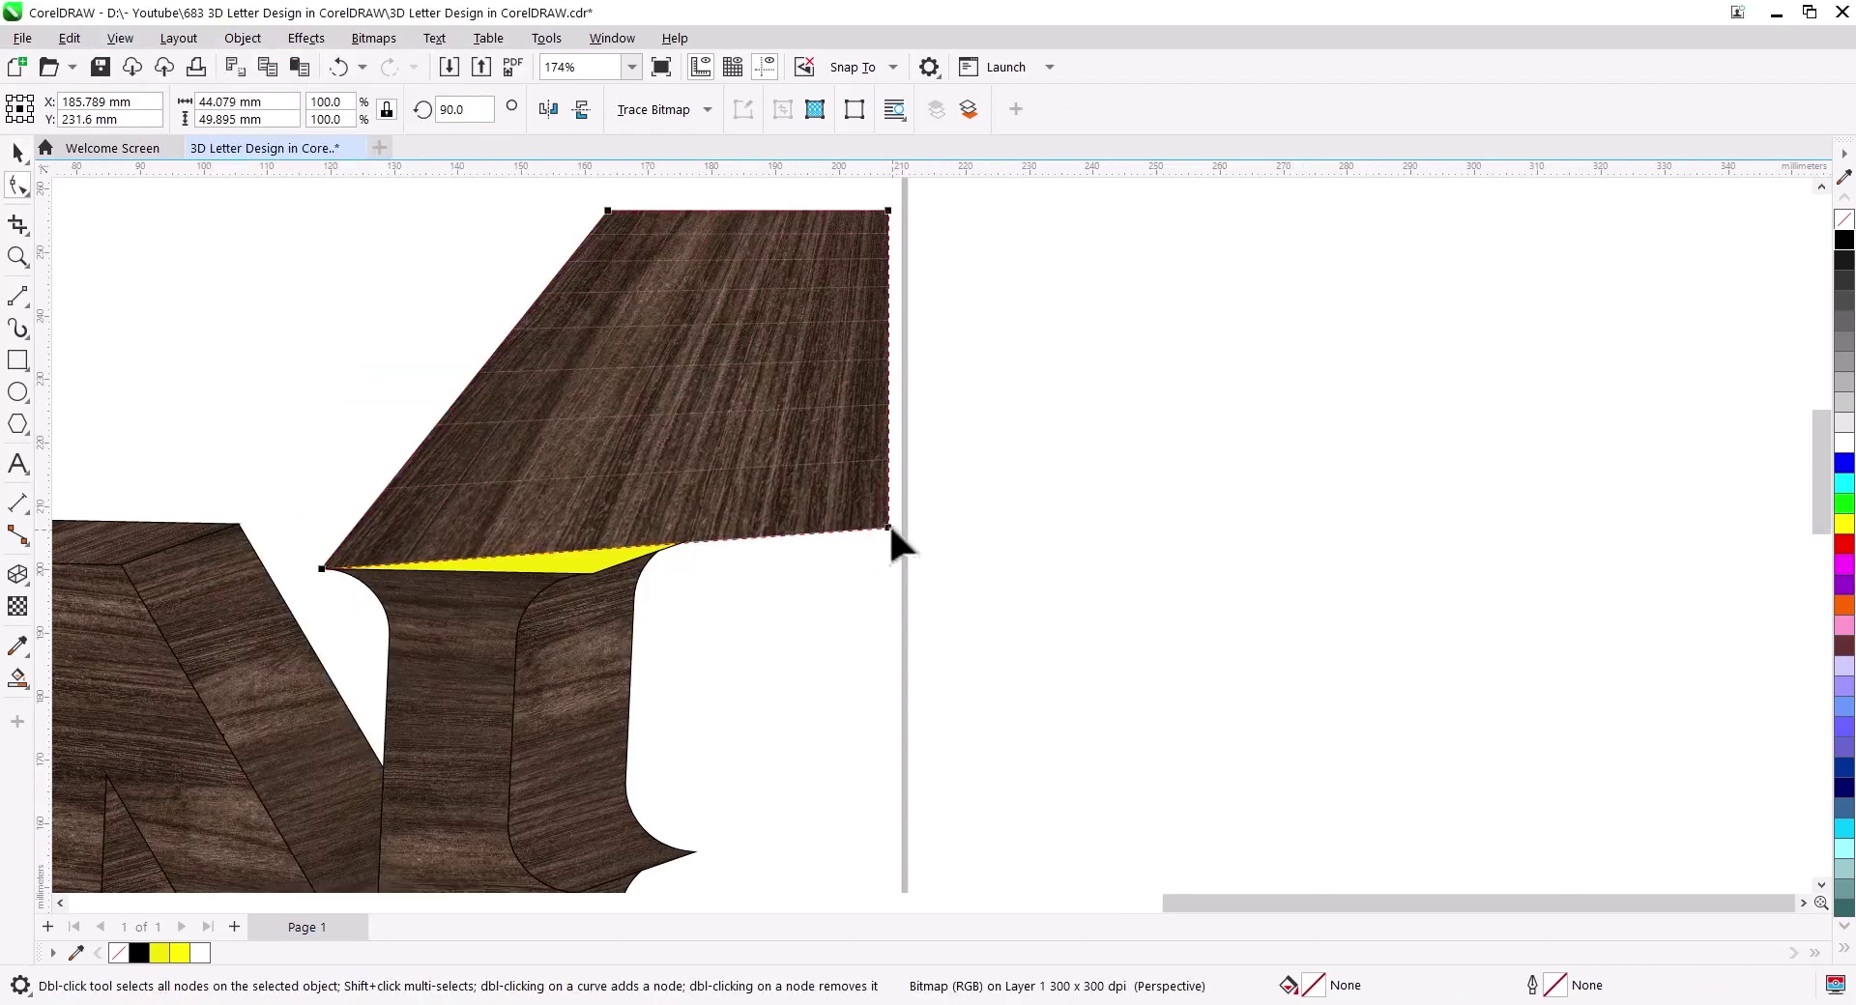
pyautogui.moveTo(887, 527); pyautogui.dragTo(592, 574)
pyautogui.moveTo(887, 209); pyautogui.dragTo(709, 533)
pyautogui.moveTo(607, 210); pyautogui.dragTo(510, 529)
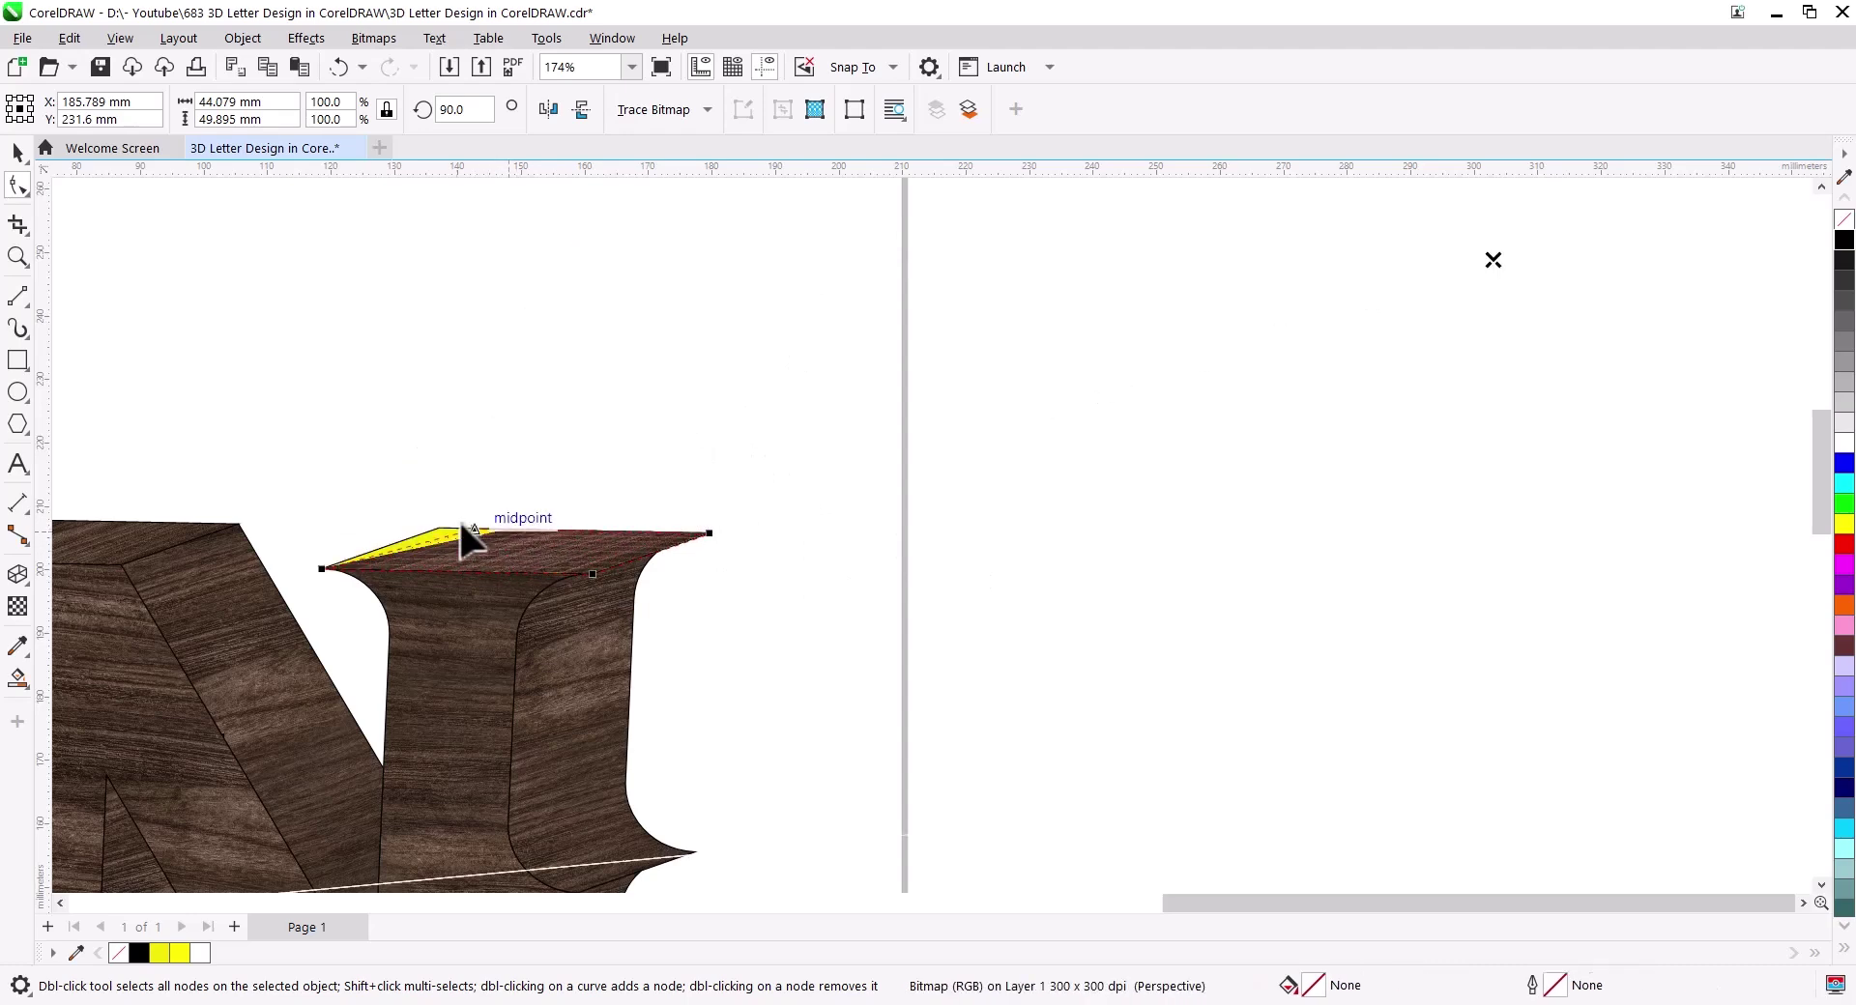
# Step: Send the fitted wood to the back and PowerClip it inside the right yellow top face
pyautogui.click(18, 152)
pyautogui.scroll(2, 518, 580)
pyautogui.rightClick(515, 582)
pyautogui.click(848, 607)
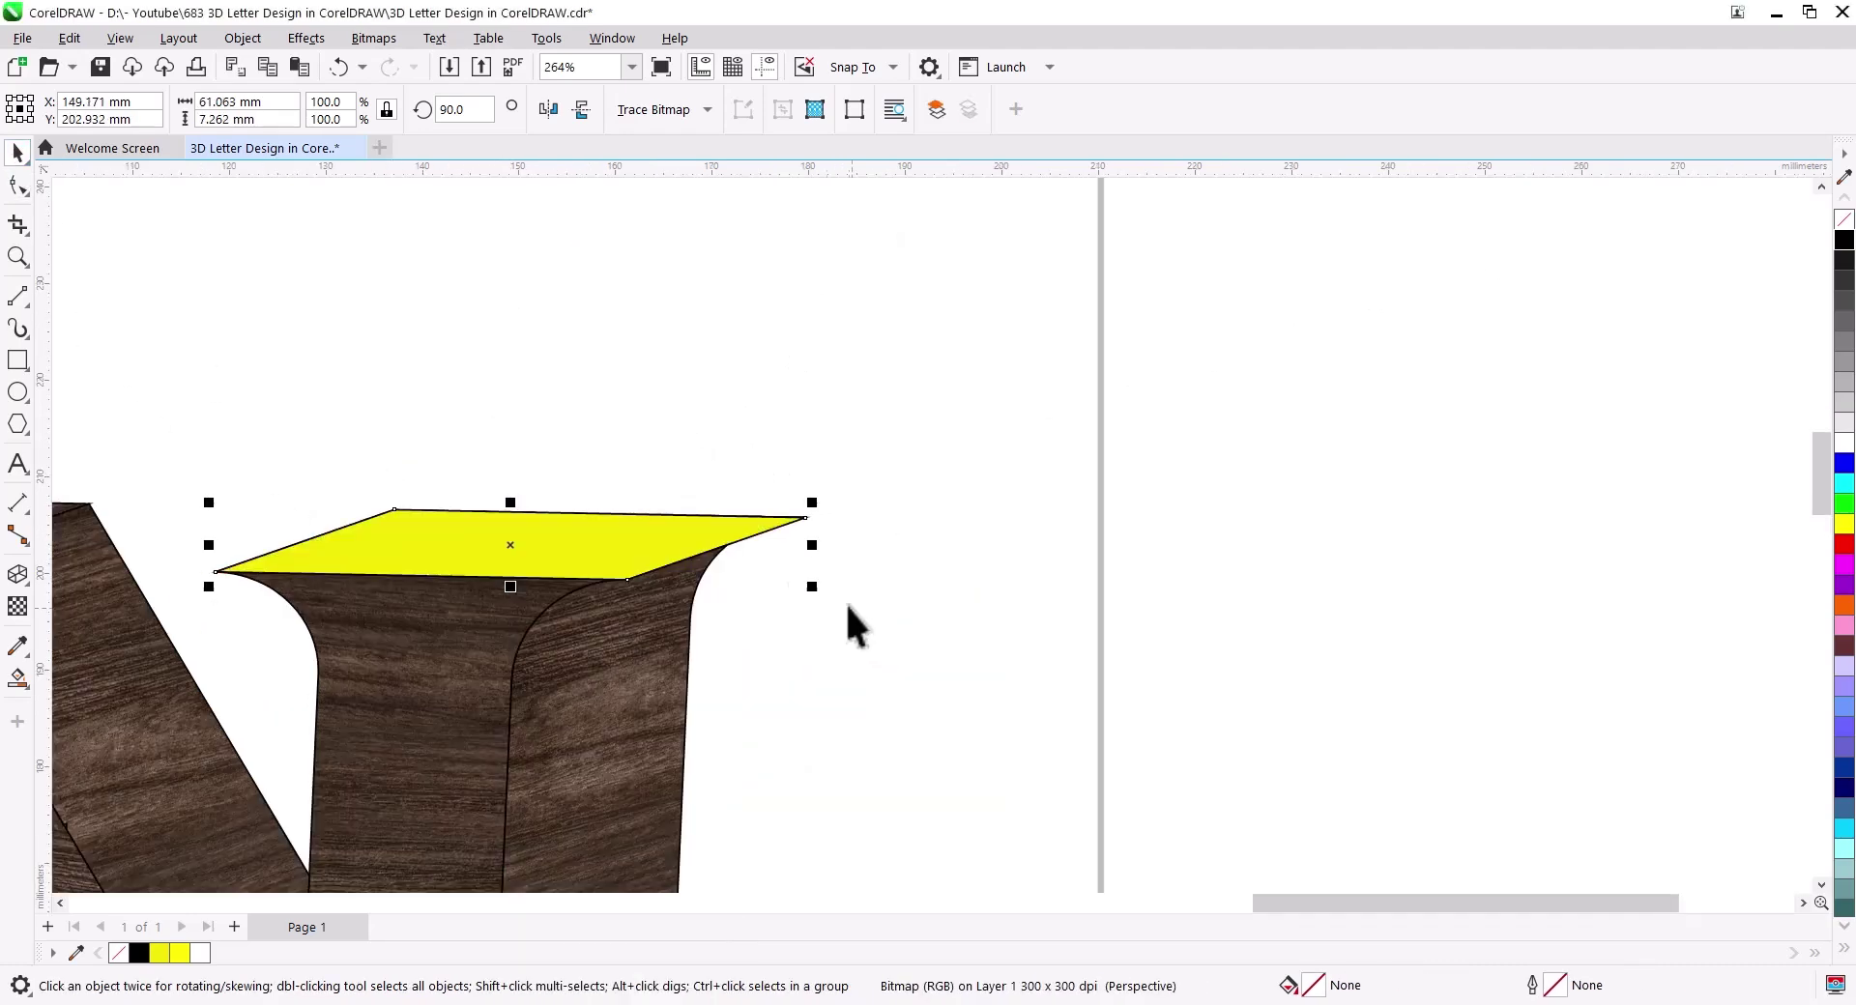
pyautogui.rightClick(518, 546)
pyautogui.click(848, 606)
pyautogui.scroll(-3, 773, 638)
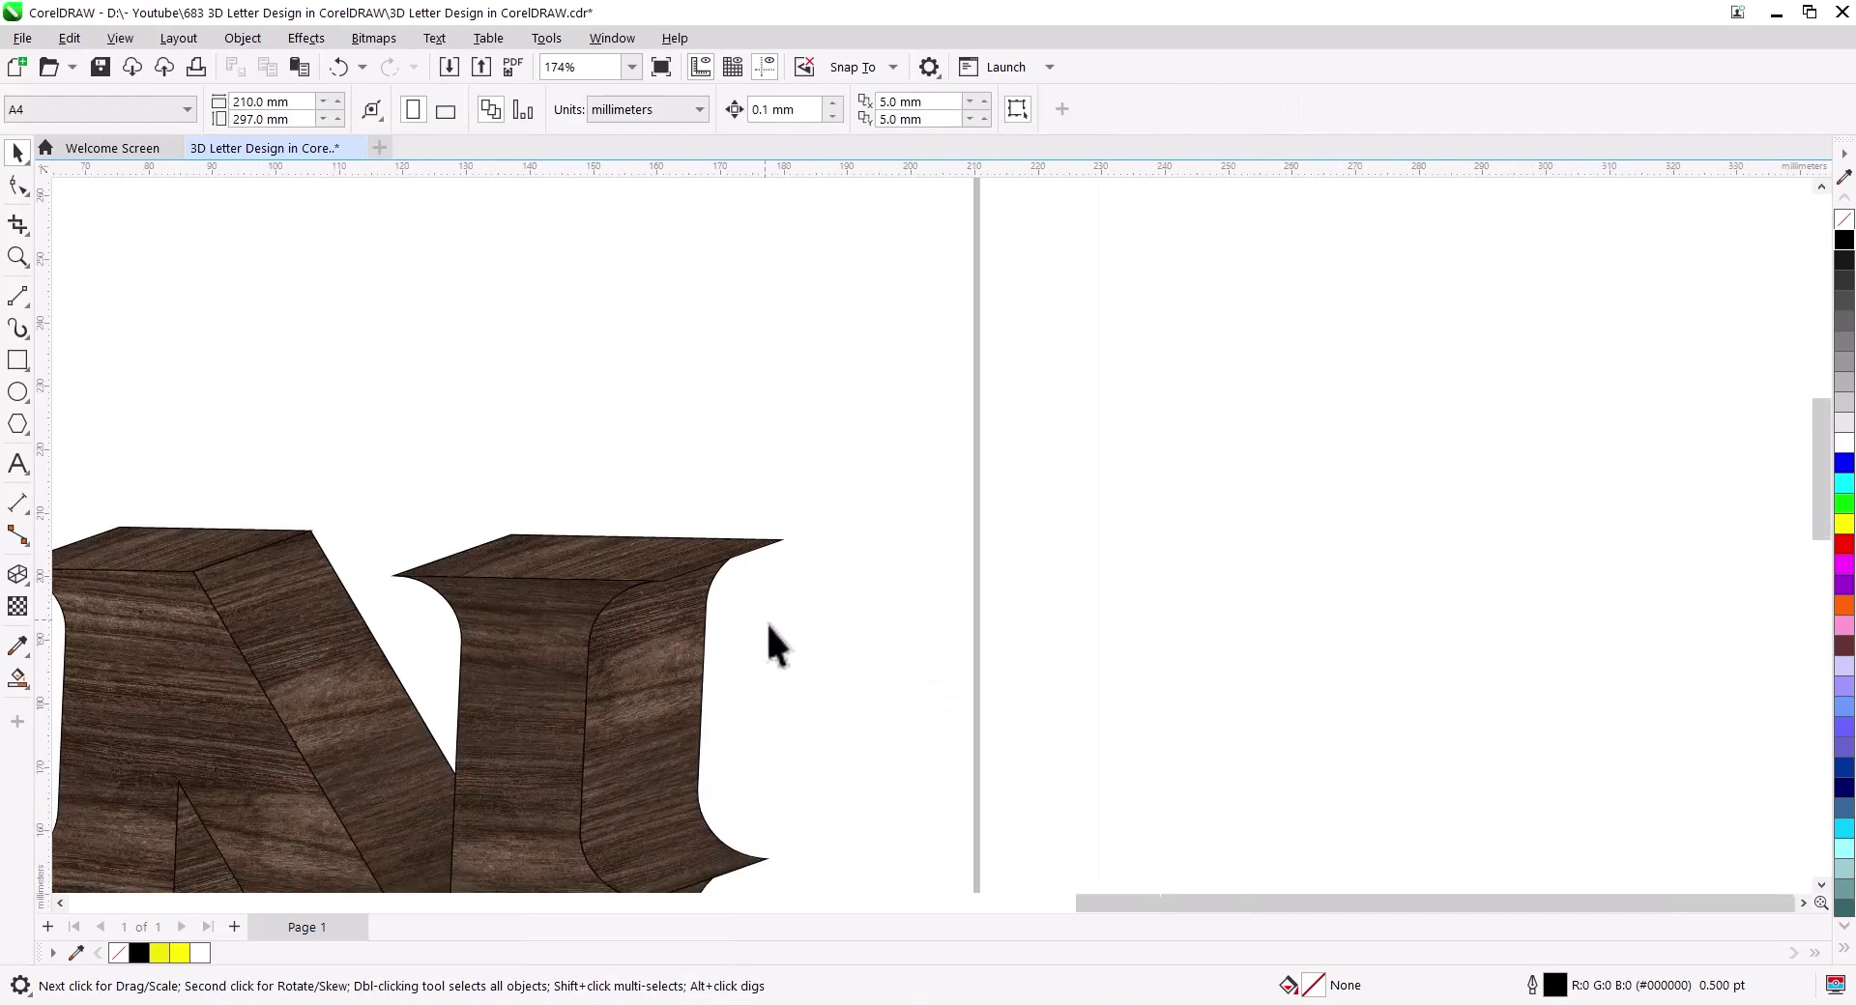
pyautogui.scroll(-2, 816, 660)
pyautogui.moveTo(816, 660); pyautogui.dragTo(845, 517)
pyautogui.scroll(2, 832, 508)
# Step: Draw an angled 2-point line across the N's right foot
pyautogui.scroll(1, 844, 548)
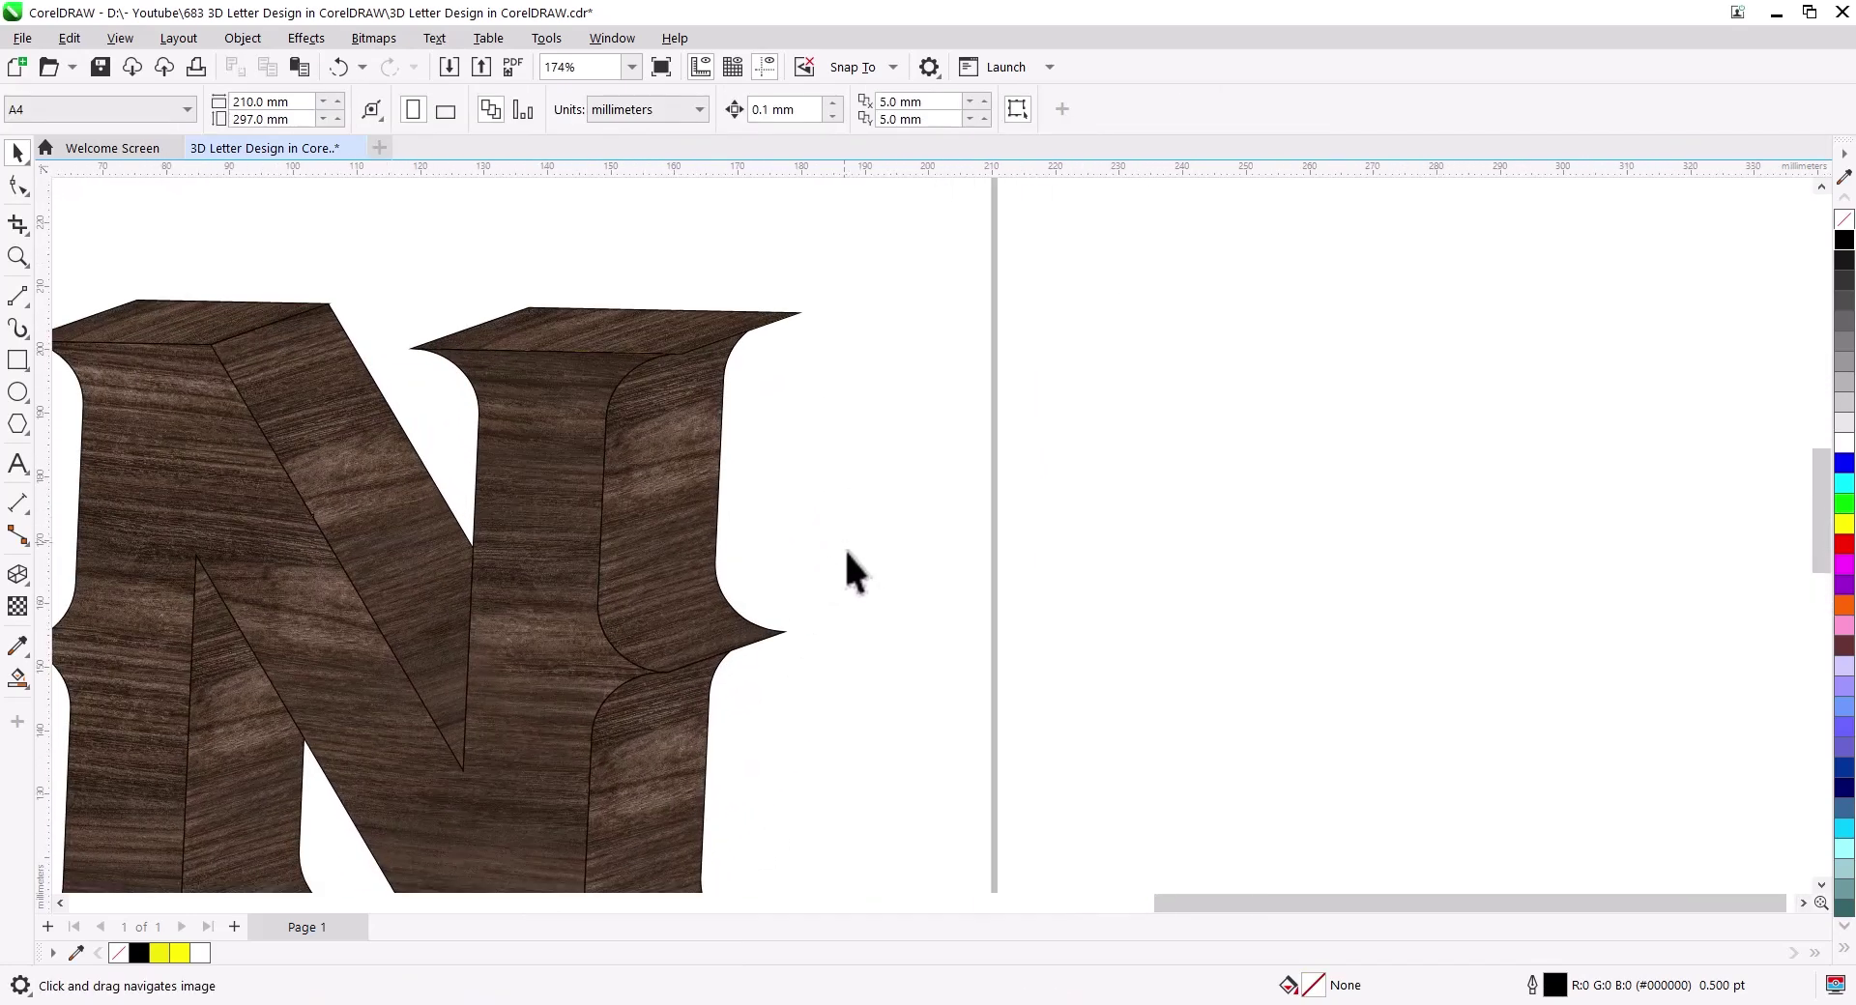
pyautogui.moveTo(862, 601)
pyautogui.mouseDown()
pyautogui.moveTo(915, 502)
pyautogui.moveTo(1071, 535)
pyautogui.mouseUp()
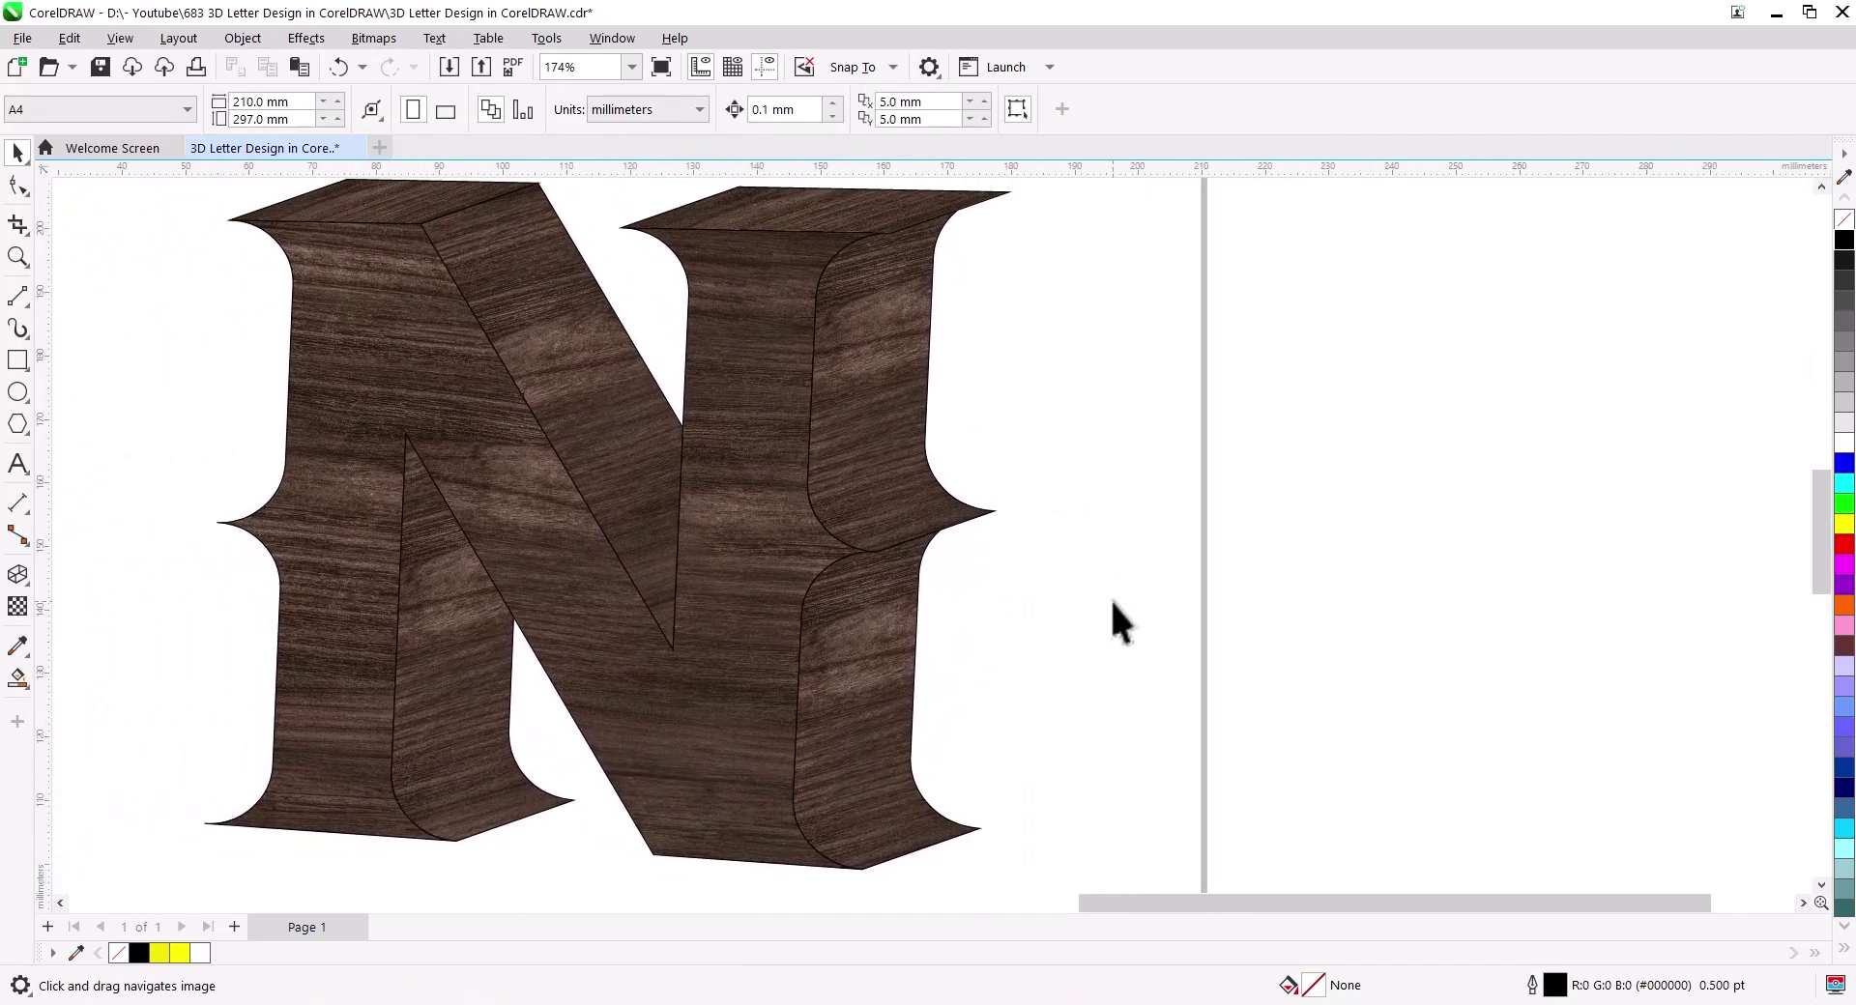
pyautogui.press('Tab')
pyautogui.moveTo(1118, 773); pyautogui.dragTo(1015, 655)
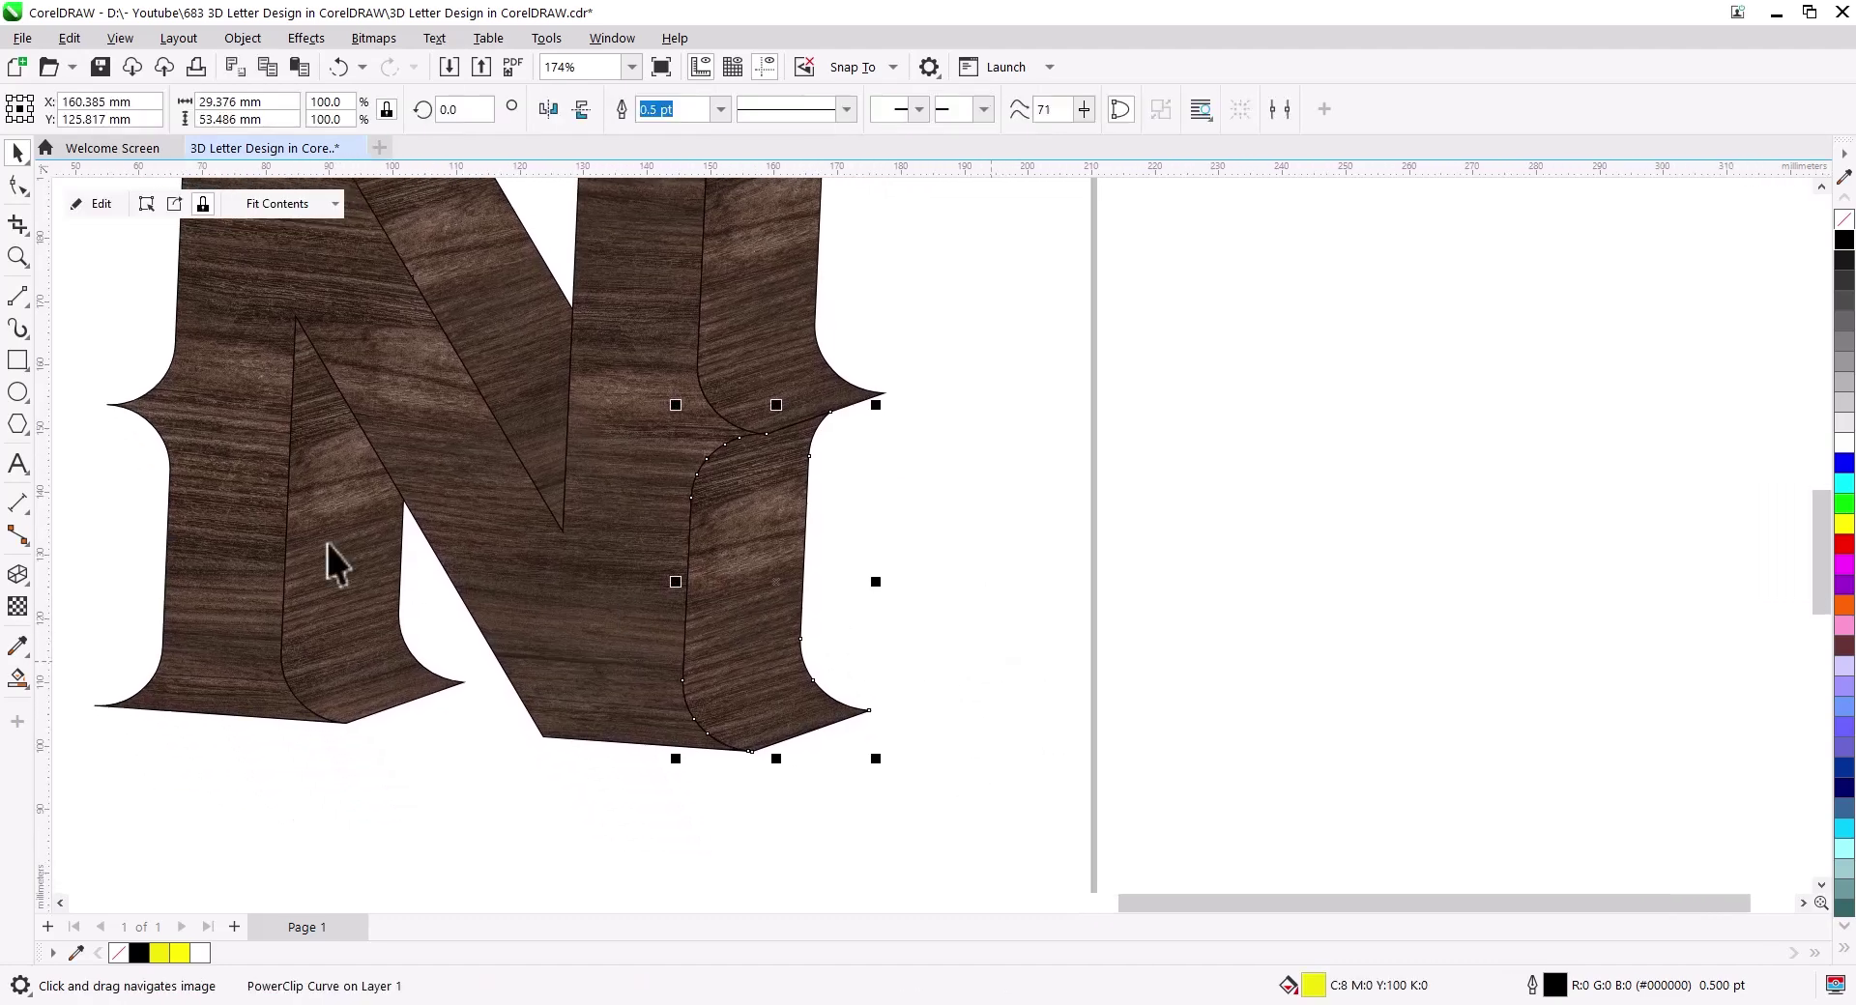
pyautogui.press('Escape')
pyautogui.click(13, 302)
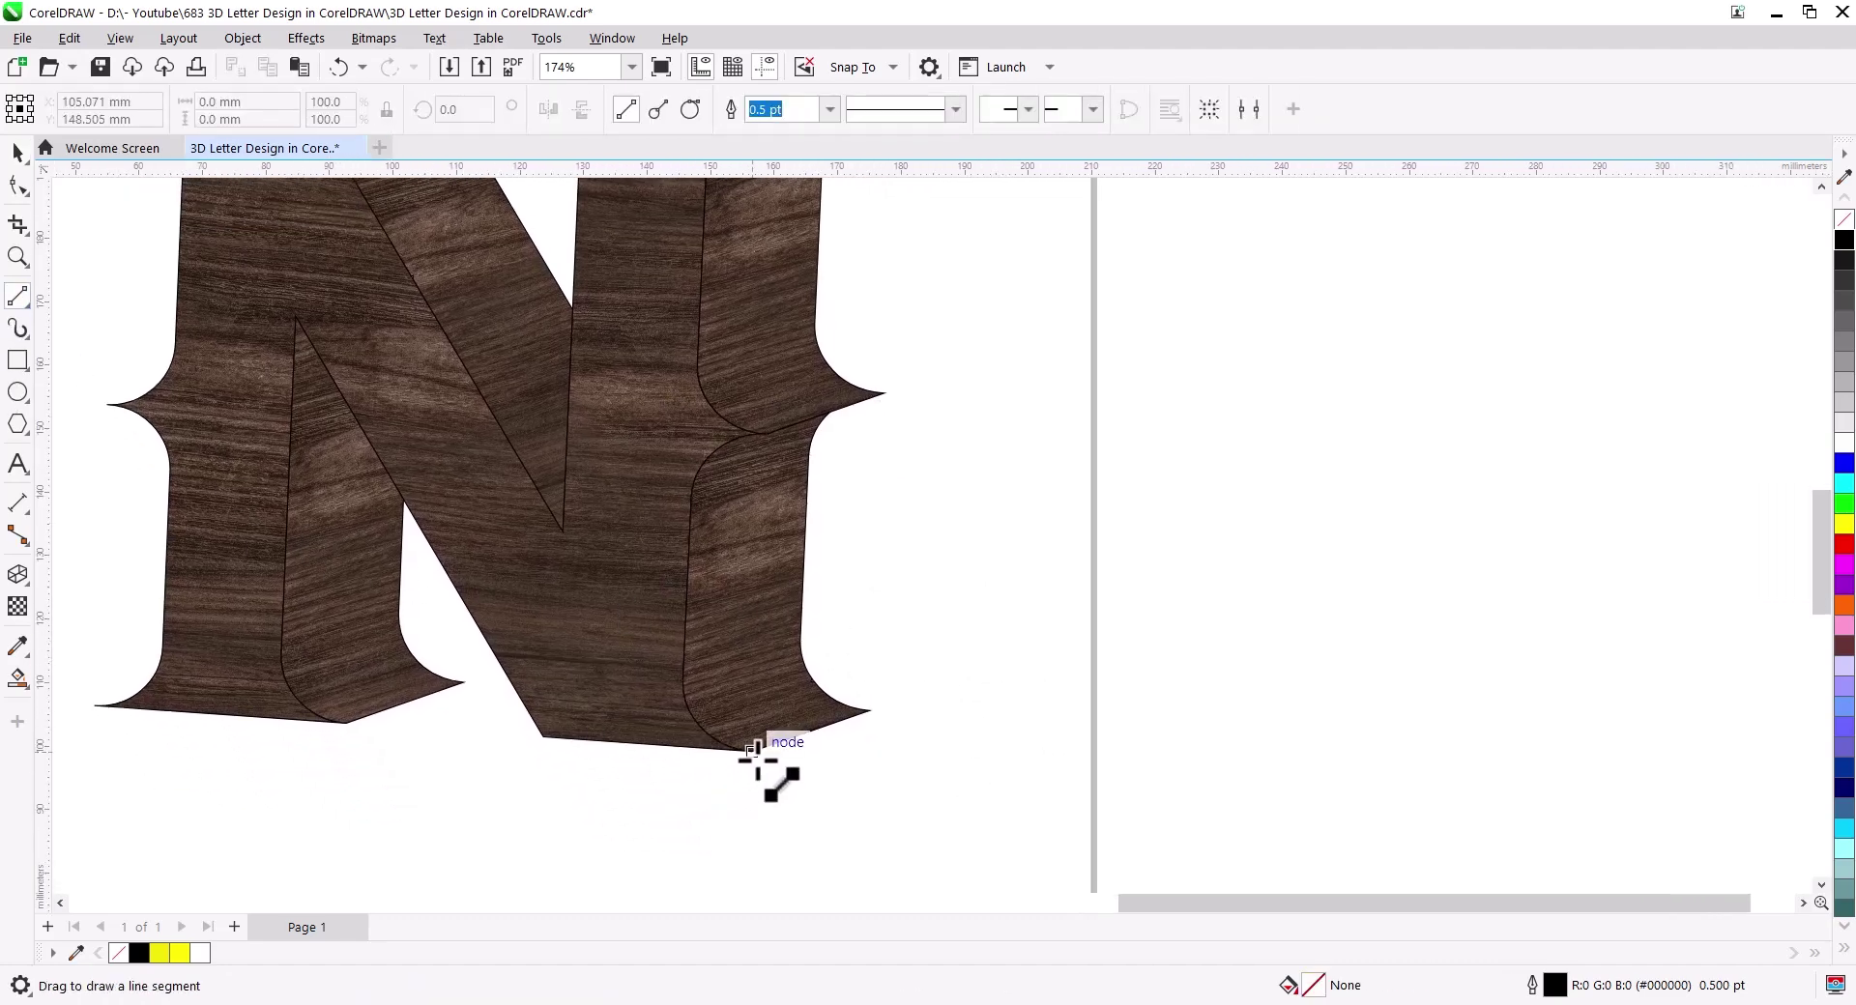
pyautogui.moveTo(753, 750); pyautogui.dragTo(869, 710)
pyautogui.moveTo(871, 711)
pyautogui.mouseDown()
pyautogui.moveTo(1005, 664)
pyautogui.moveTo(812, 681)
pyautogui.moveTo(810, 636)
pyautogui.mouseUp()
pyautogui.click(16, 154)
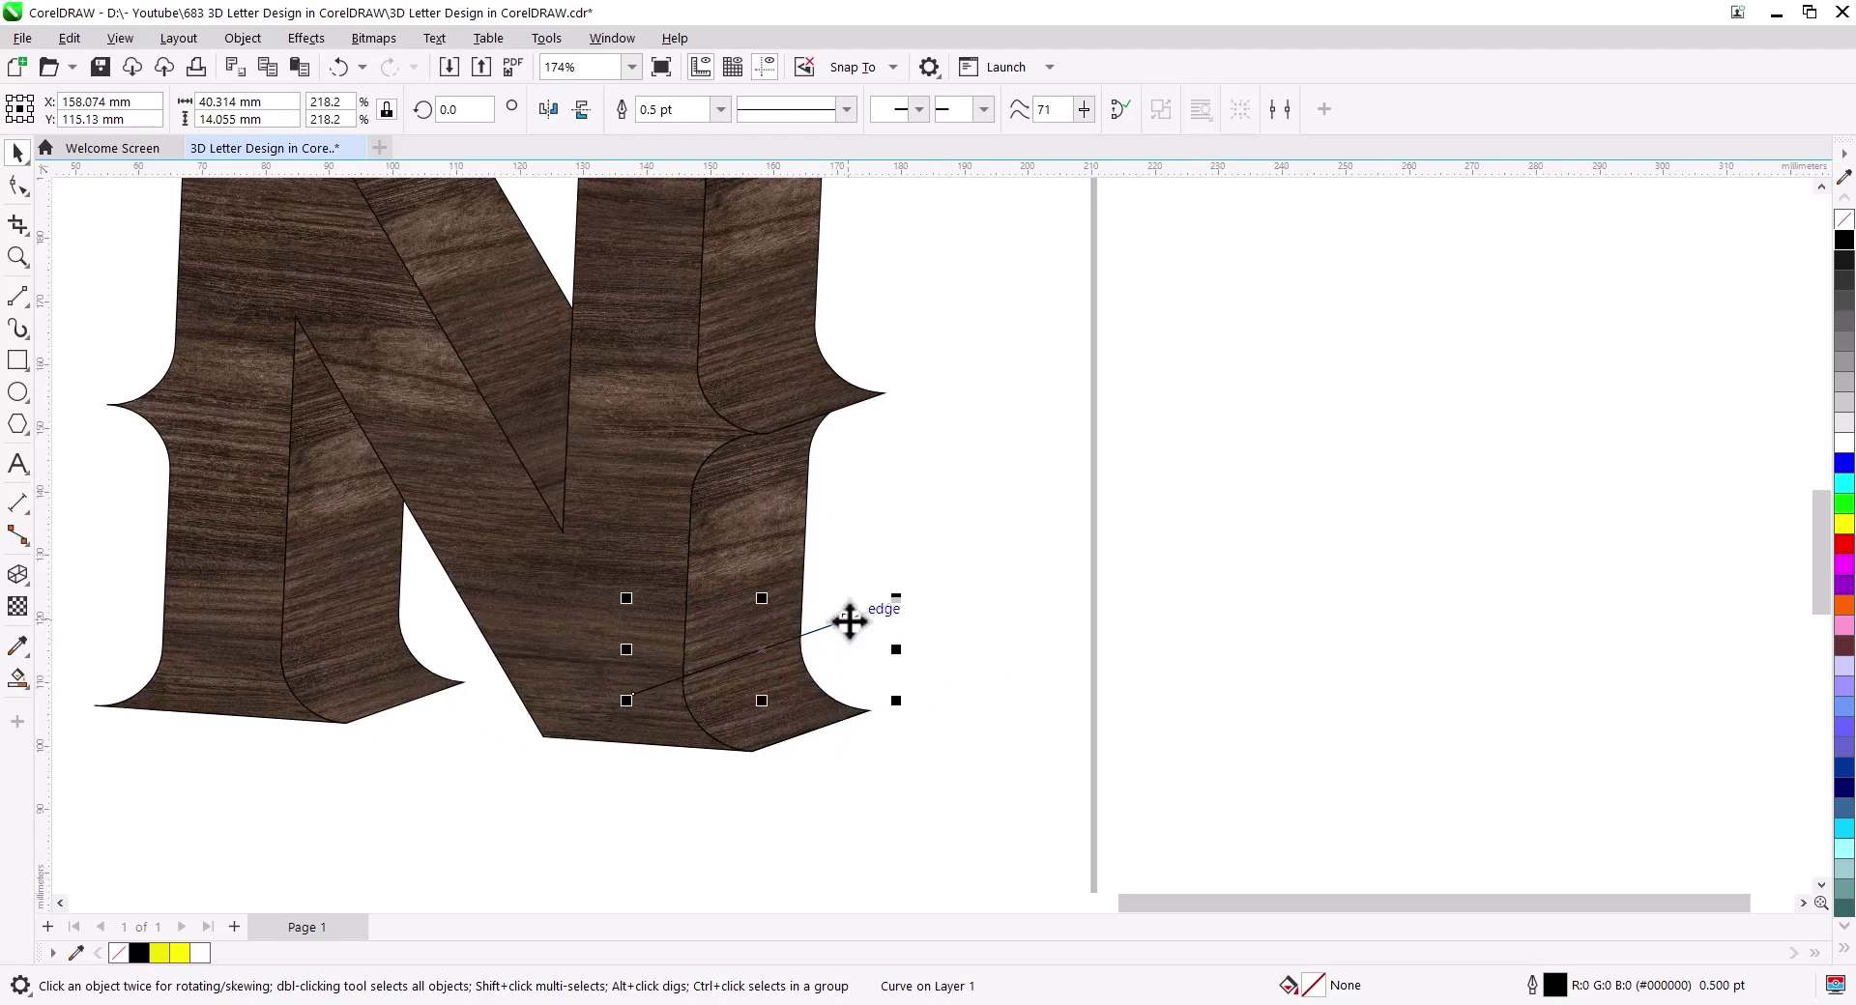
pyautogui.click(849, 621)
pyautogui.moveTo(899, 654); pyautogui.dragTo(900, 663)
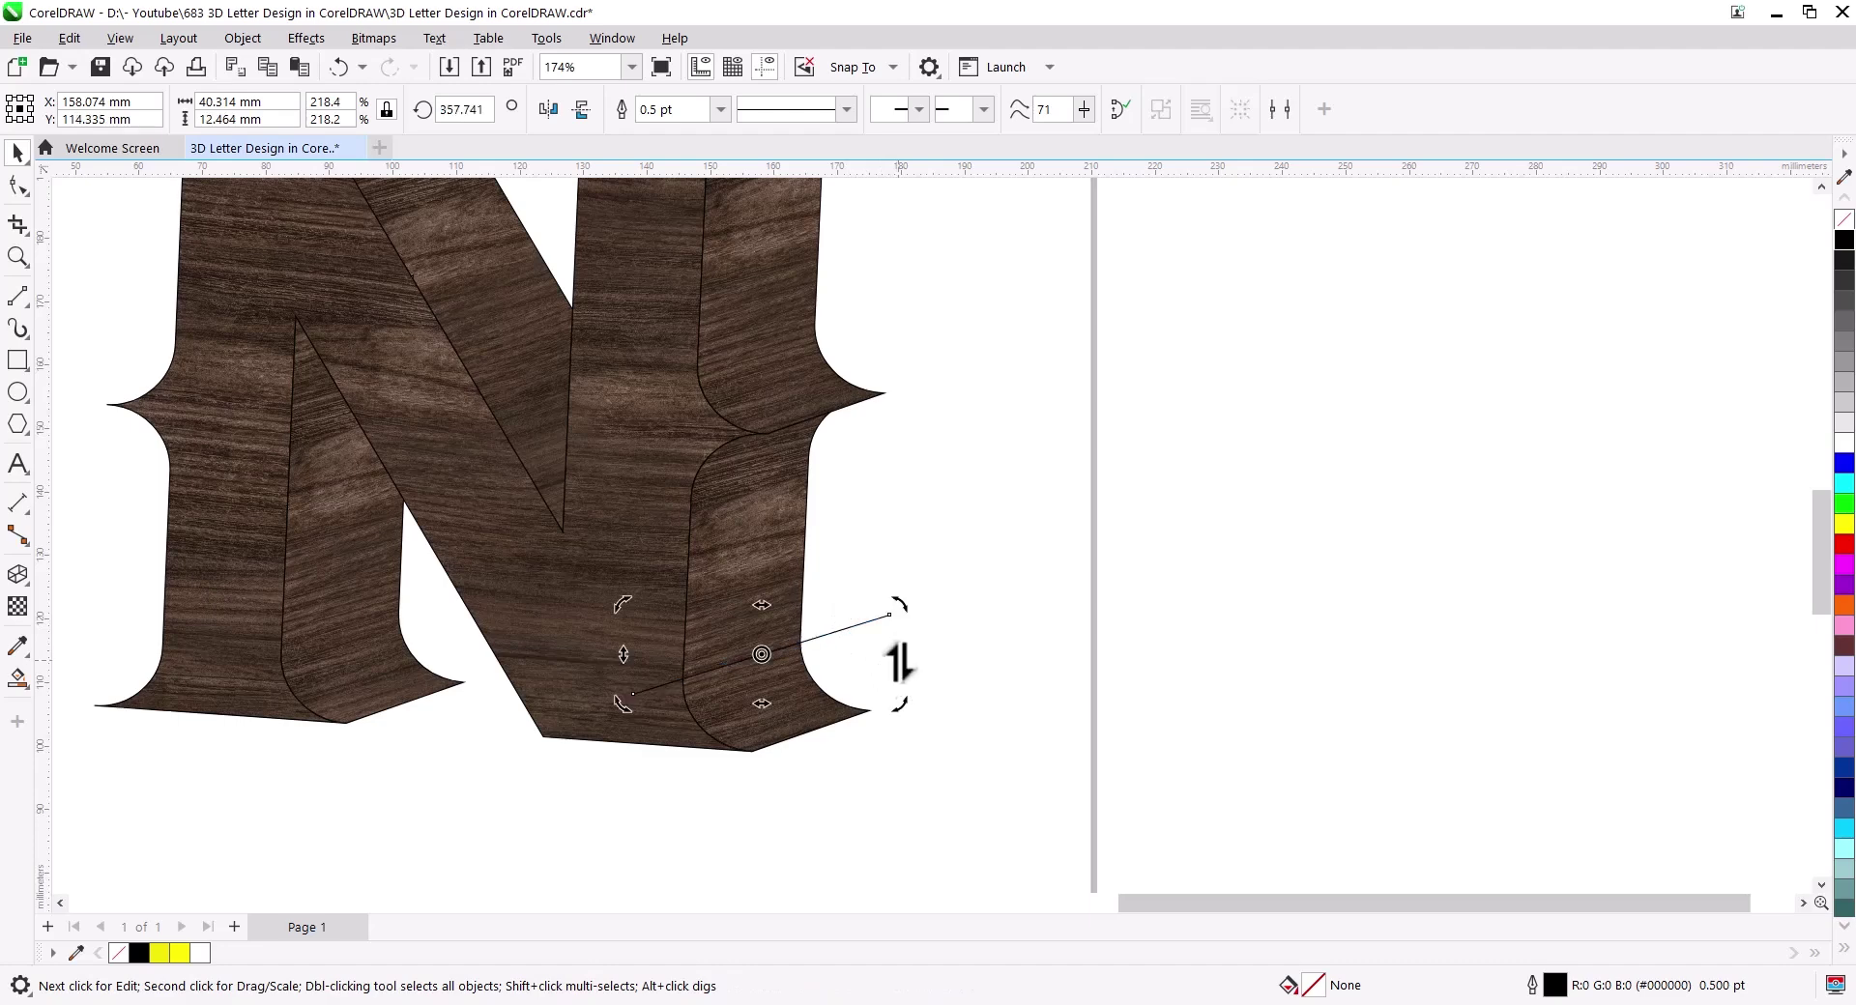
# Step: Smart Fill the right-foot region yellow, then move the line and fill under the middle right serif
pyautogui.click(14, 681)
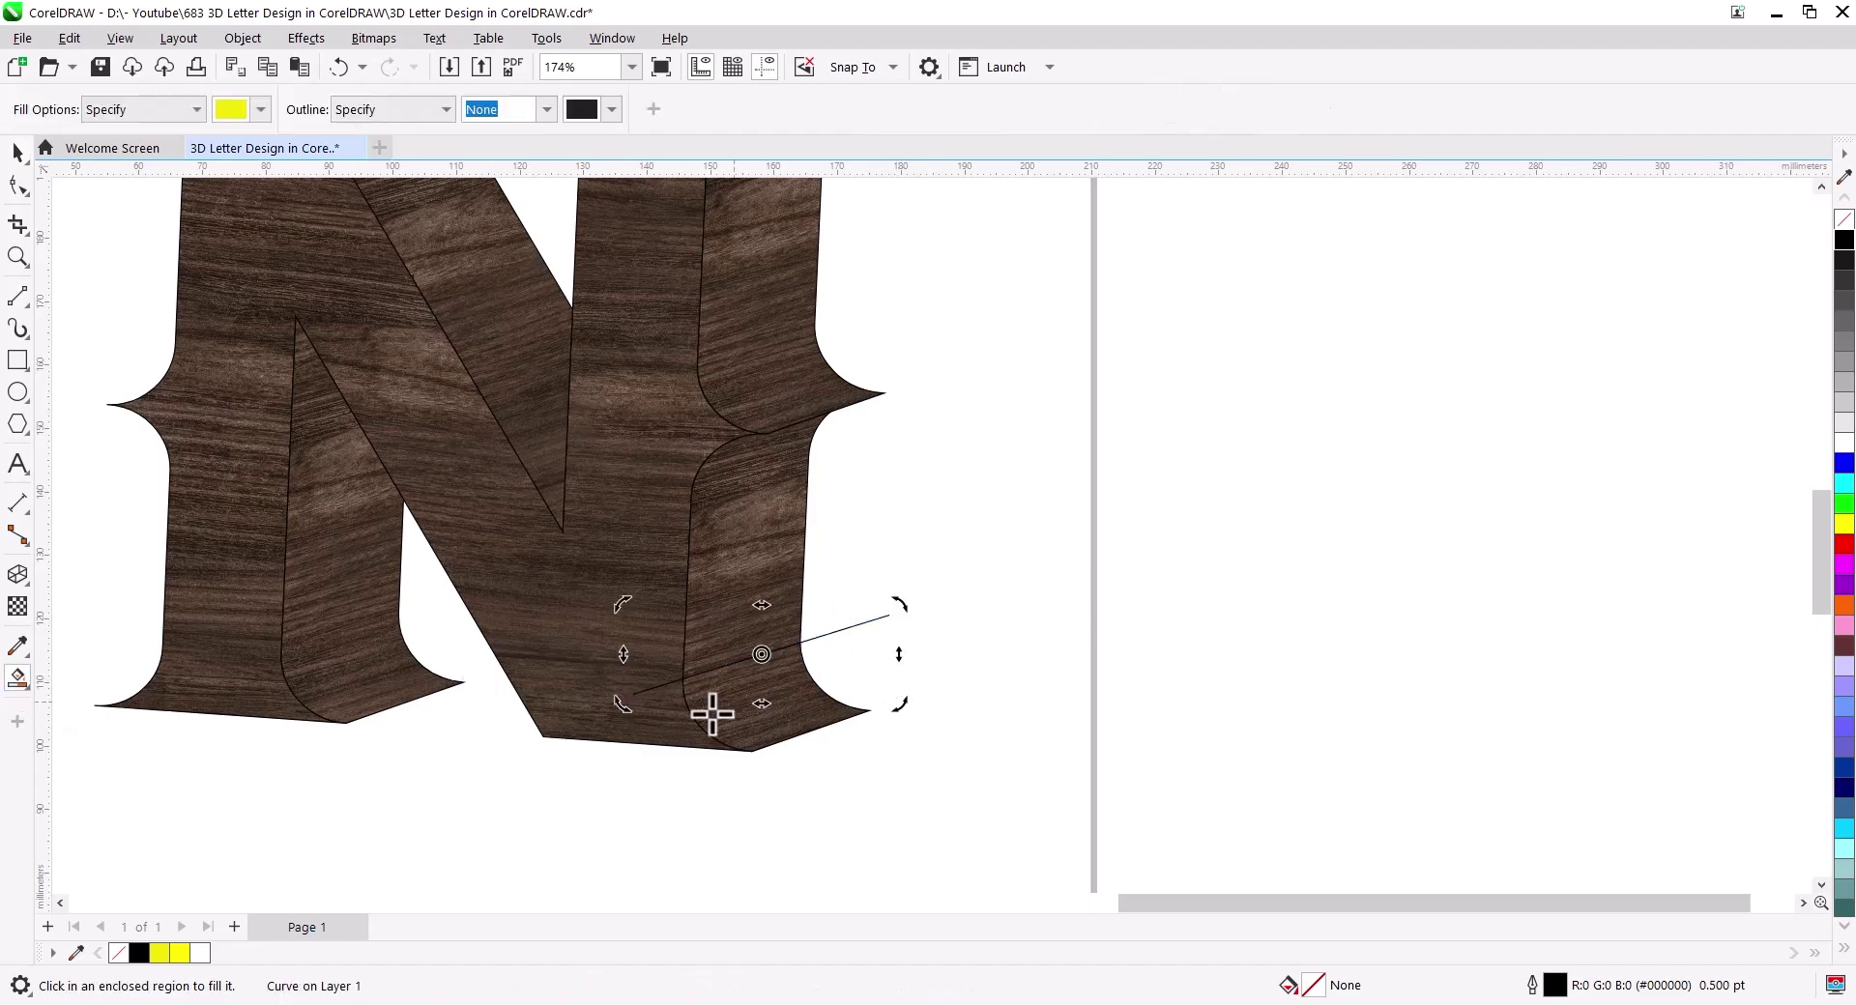
pyautogui.click(712, 714)
pyautogui.click(18, 152)
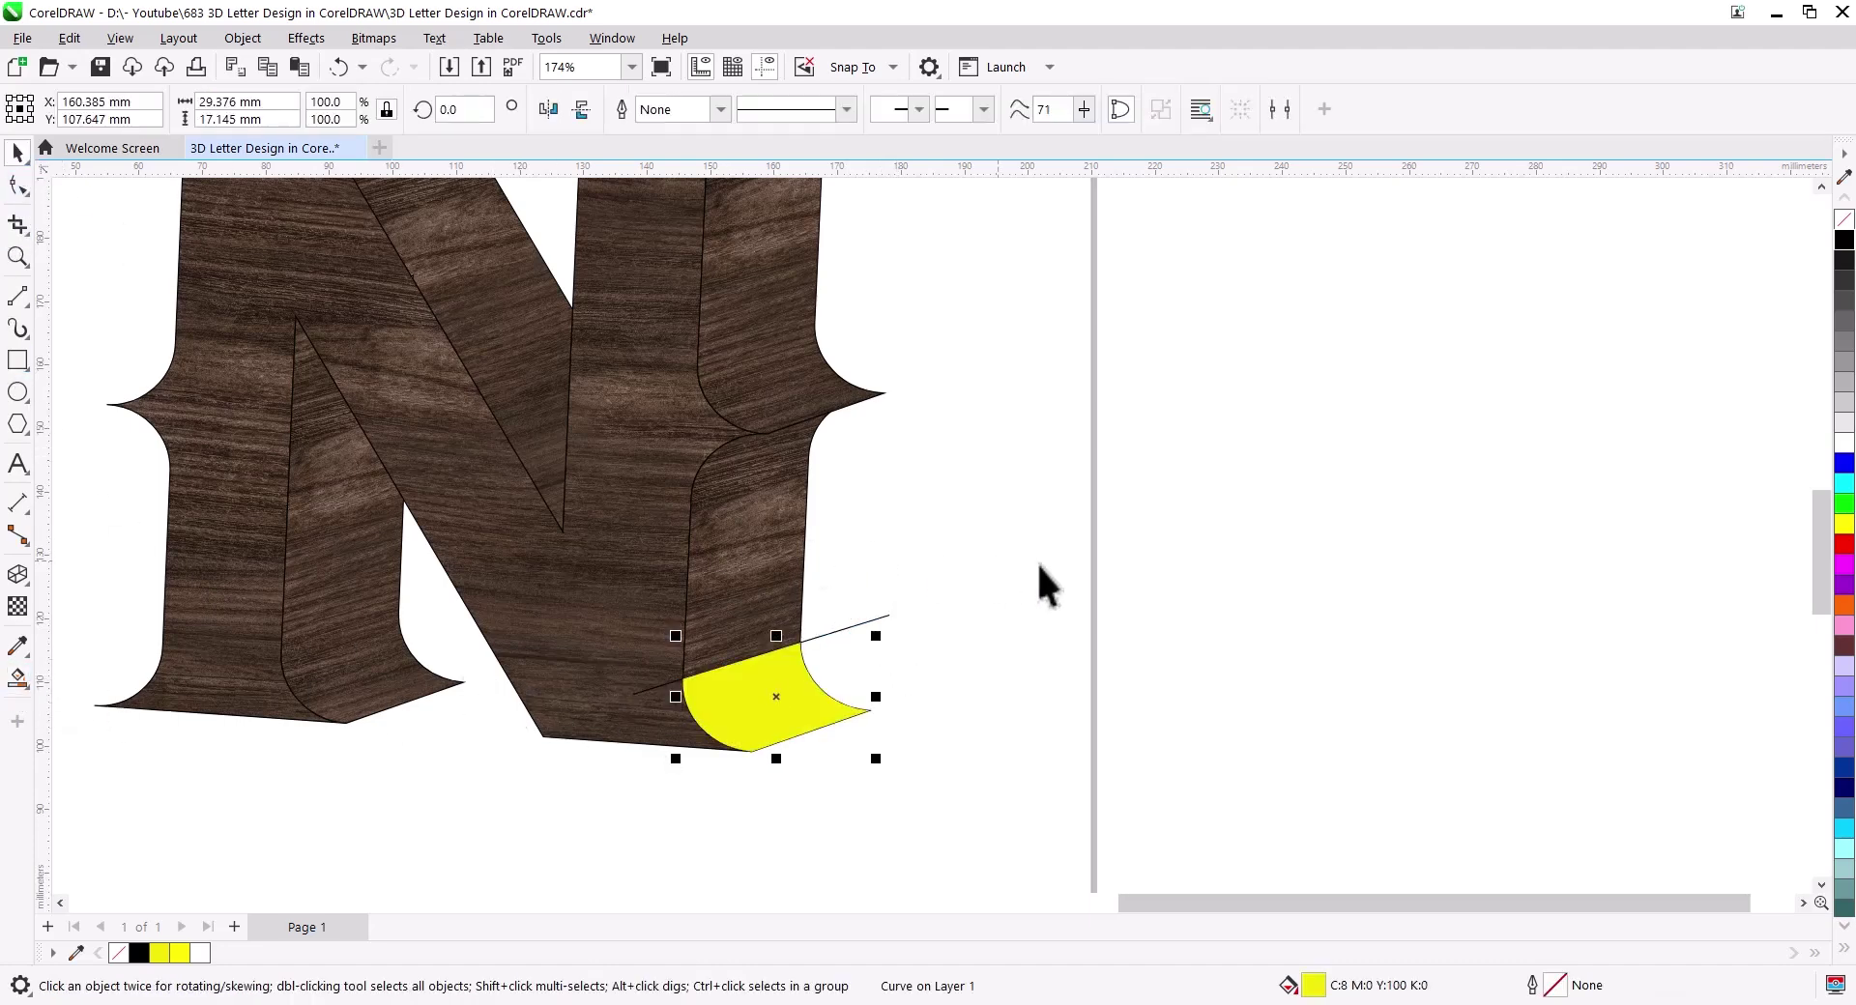
pyautogui.moveTo(1035, 579); pyautogui.dragTo(1006, 736)
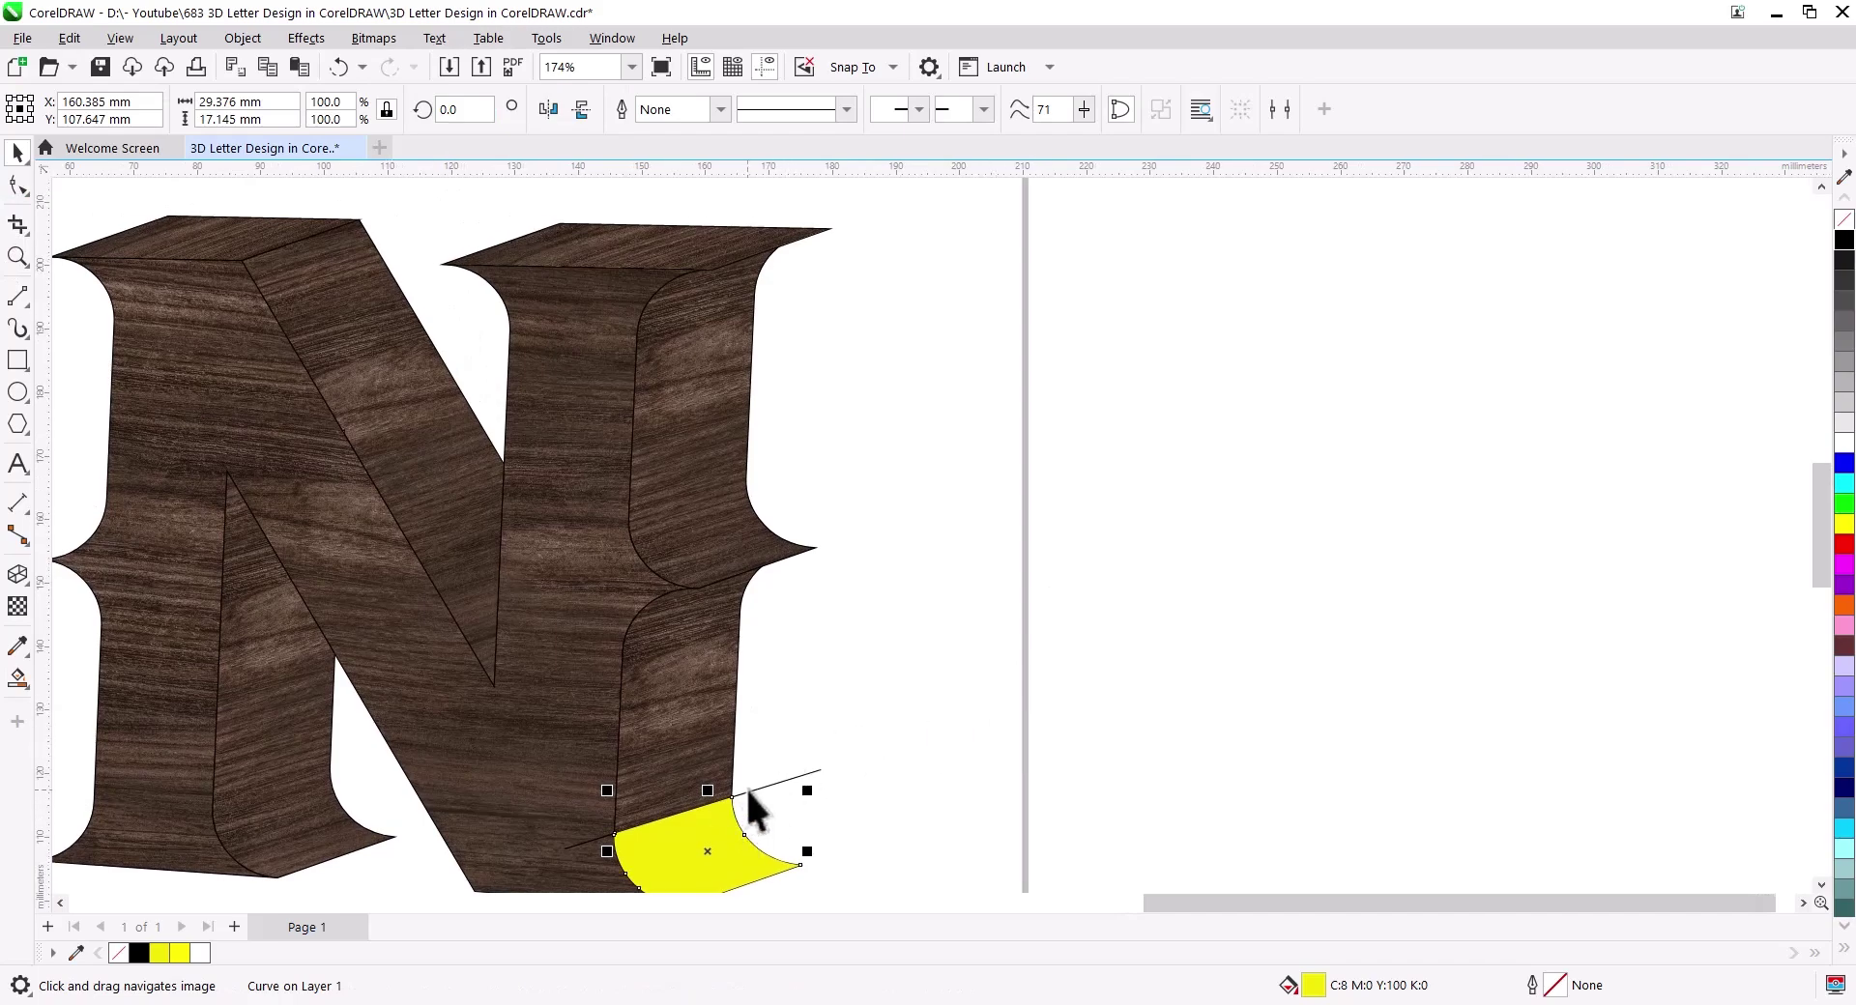
pyautogui.moveTo(747, 789); pyautogui.dragTo(755, 618)
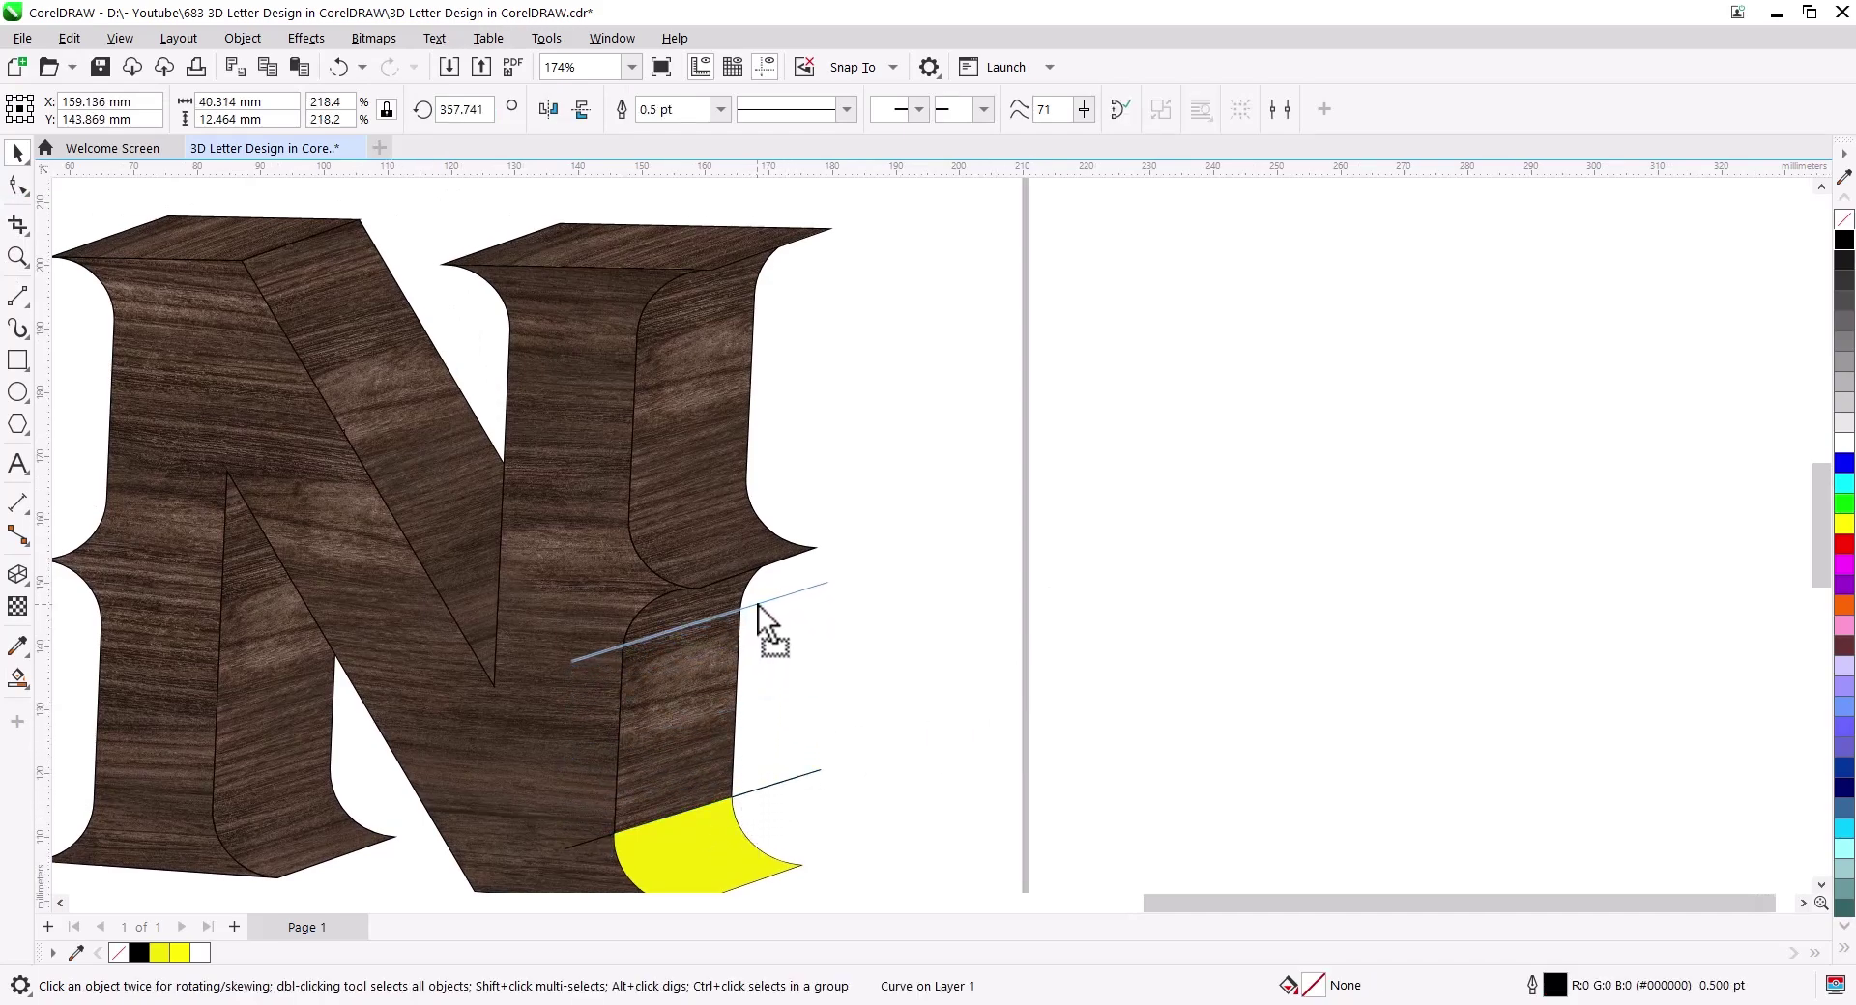
pyautogui.moveTo(758, 605); pyautogui.dragTo(779, 323)
pyautogui.click(17, 678)
pyautogui.click(657, 626)
# Step: Fill yellow regions under the top right serif and left foot, and turn the right-foot piece white
pyautogui.click(18, 153)
pyautogui.click(17, 678)
pyautogui.click(715, 532)
pyautogui.click(696, 305)
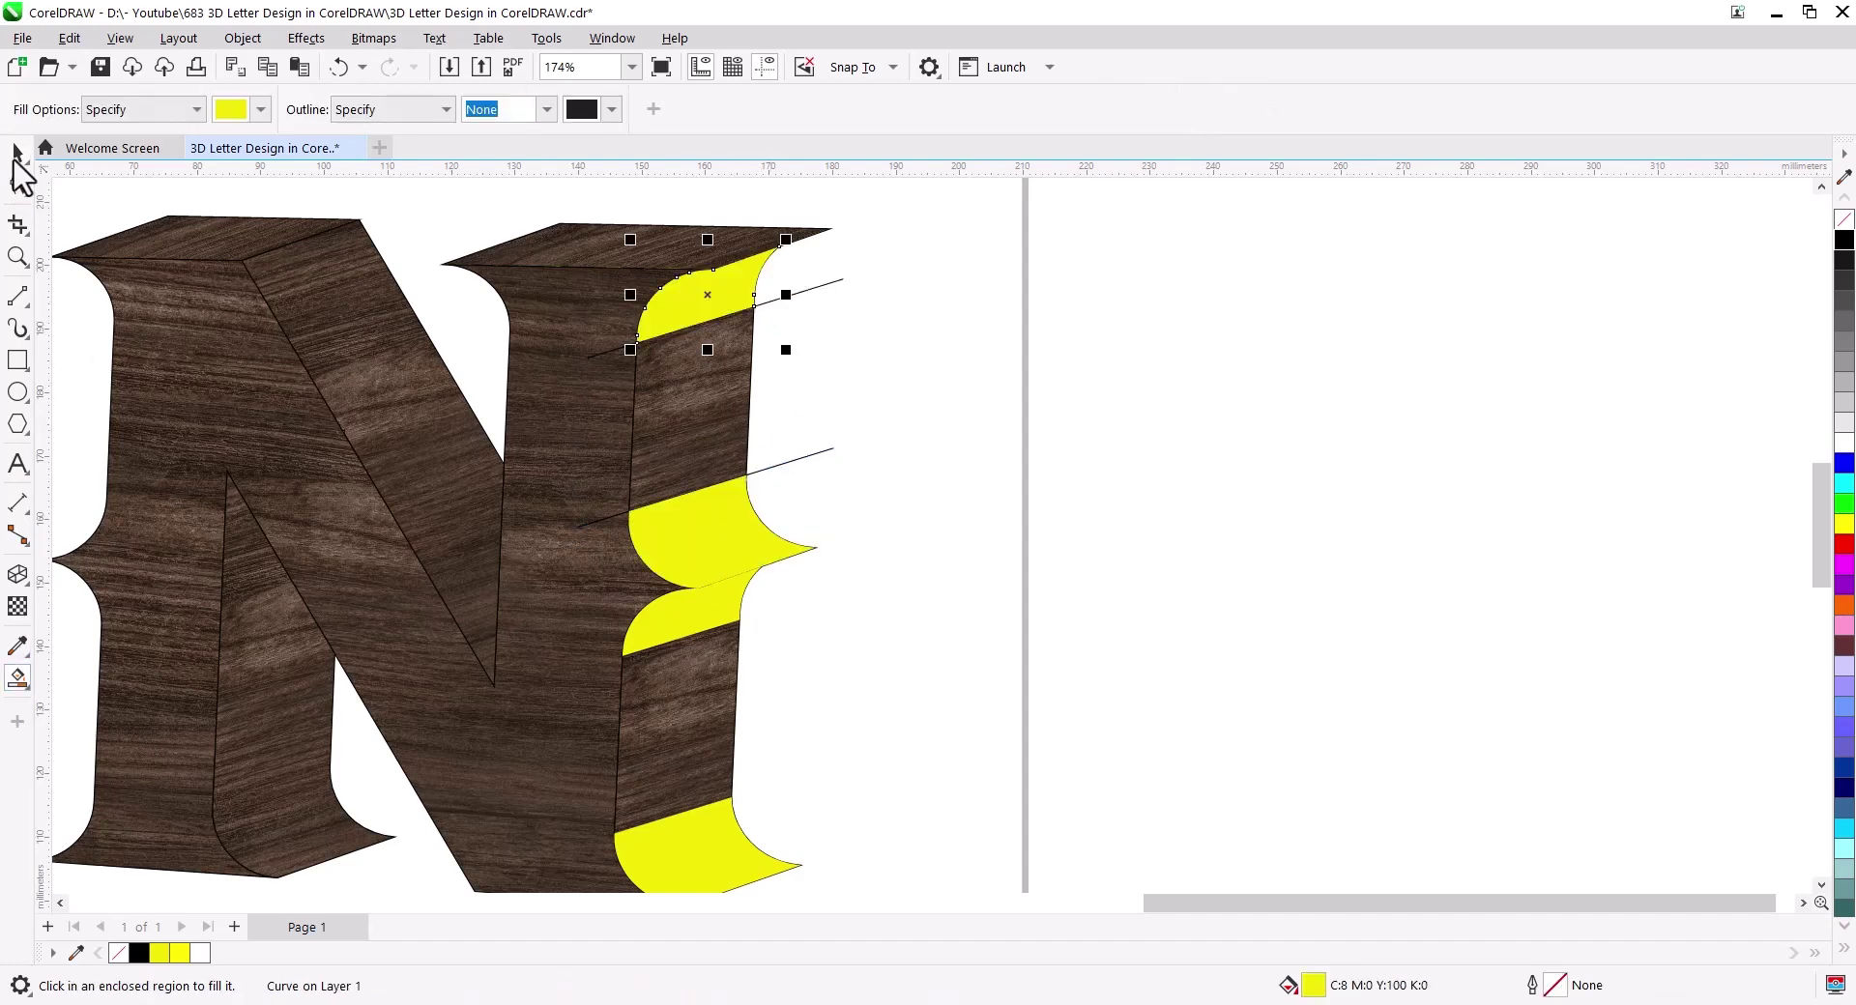
pyautogui.moveTo(771, 533); pyautogui.dragTo(618, 609)
pyautogui.click(643, 637)
pyautogui.click(17, 679)
pyautogui.click(512, 677)
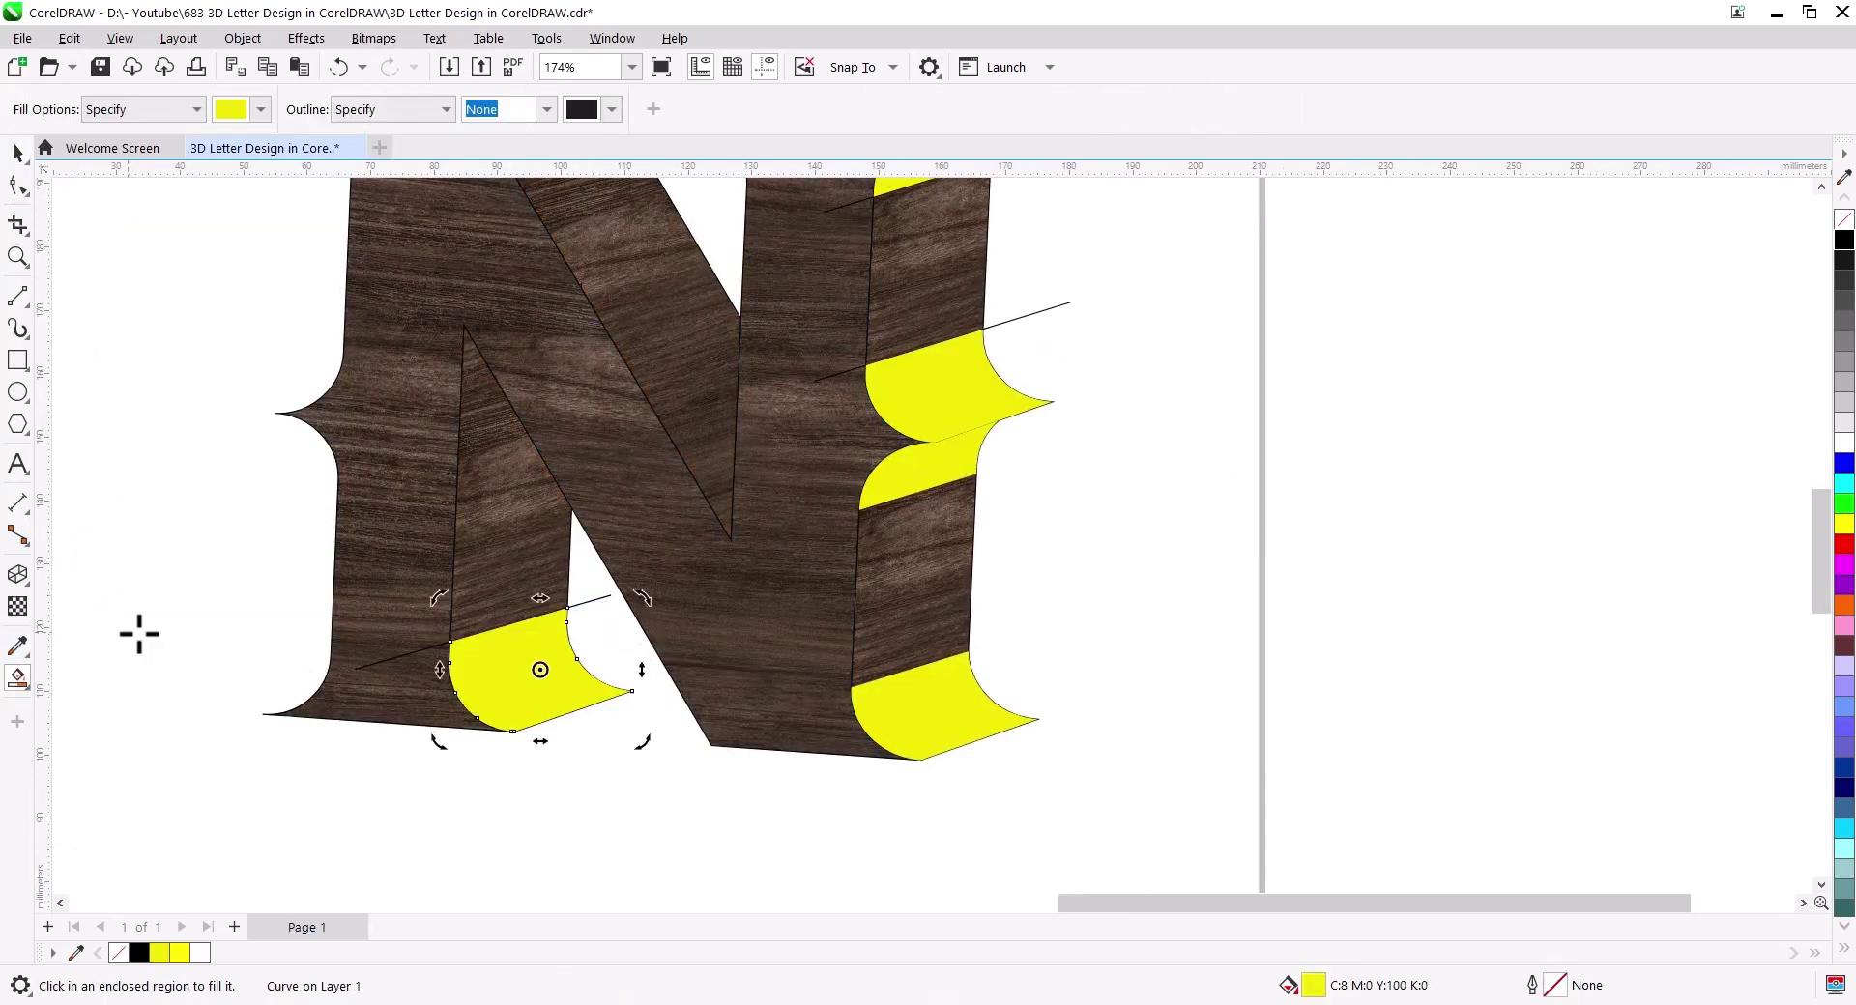
pyautogui.press('space')
pyautogui.scroll(3, 1066, 302)
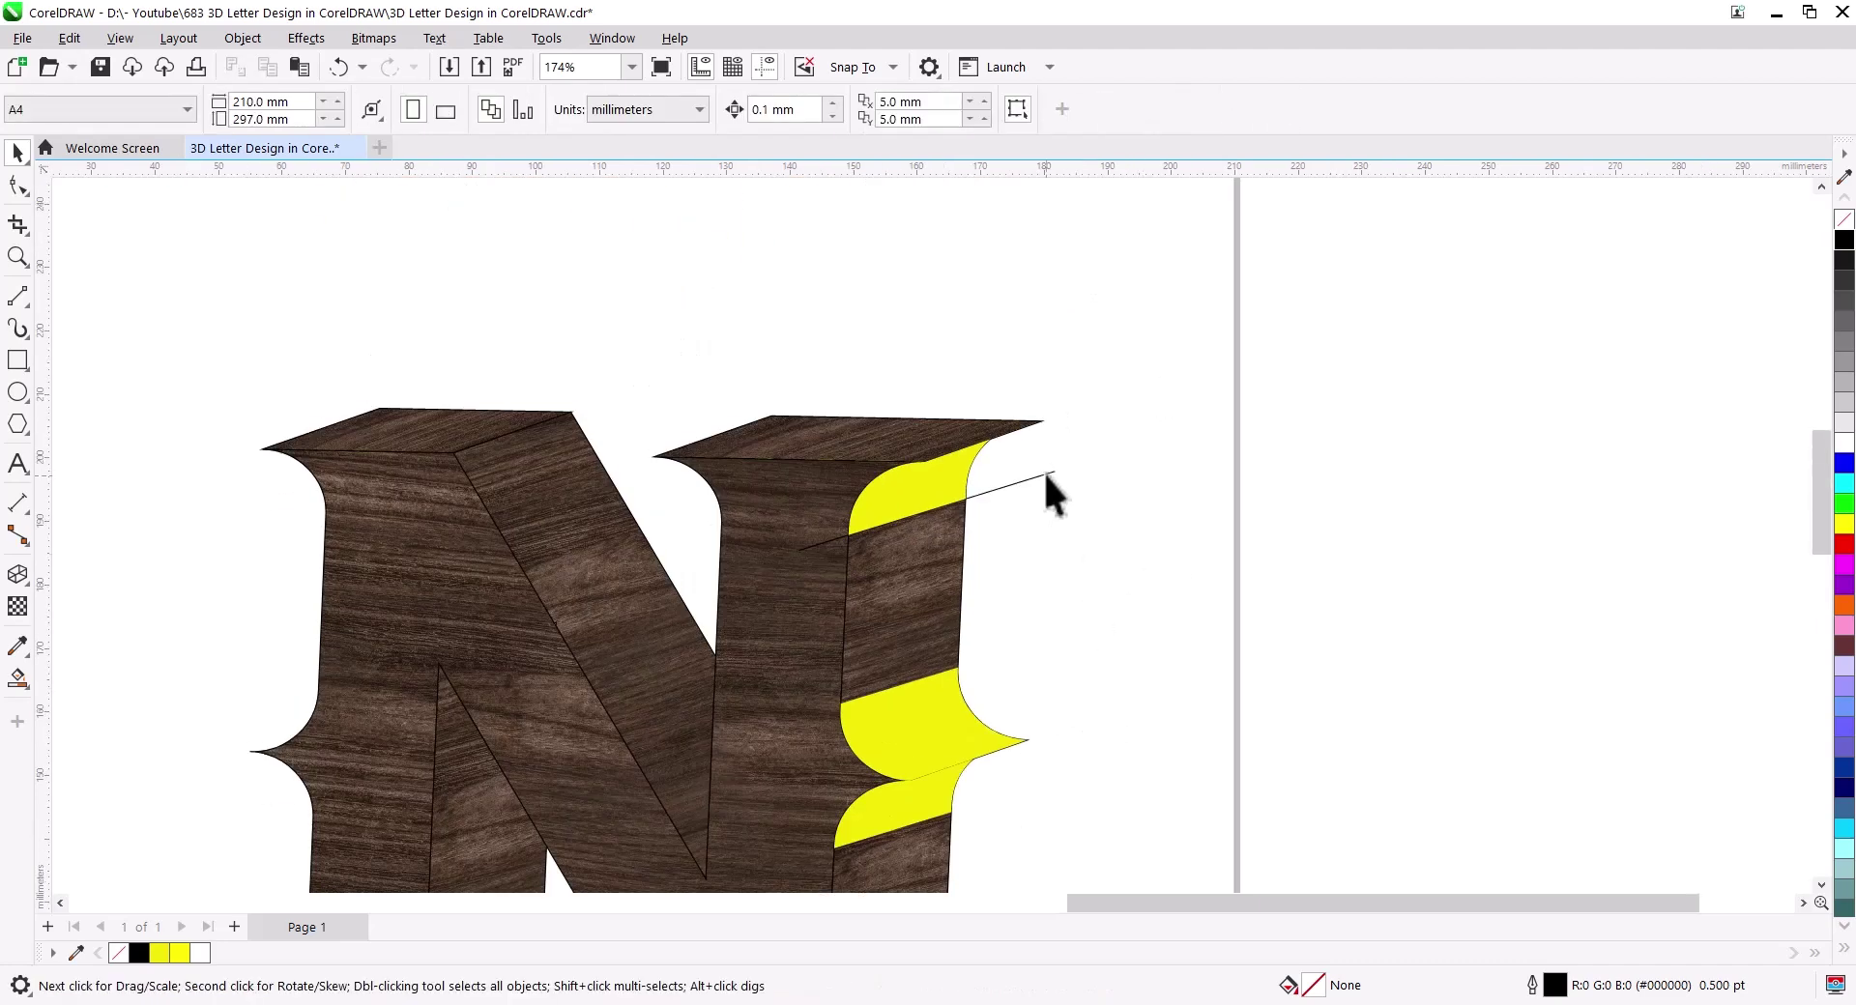
pyautogui.scroll(-3, 1045, 473)
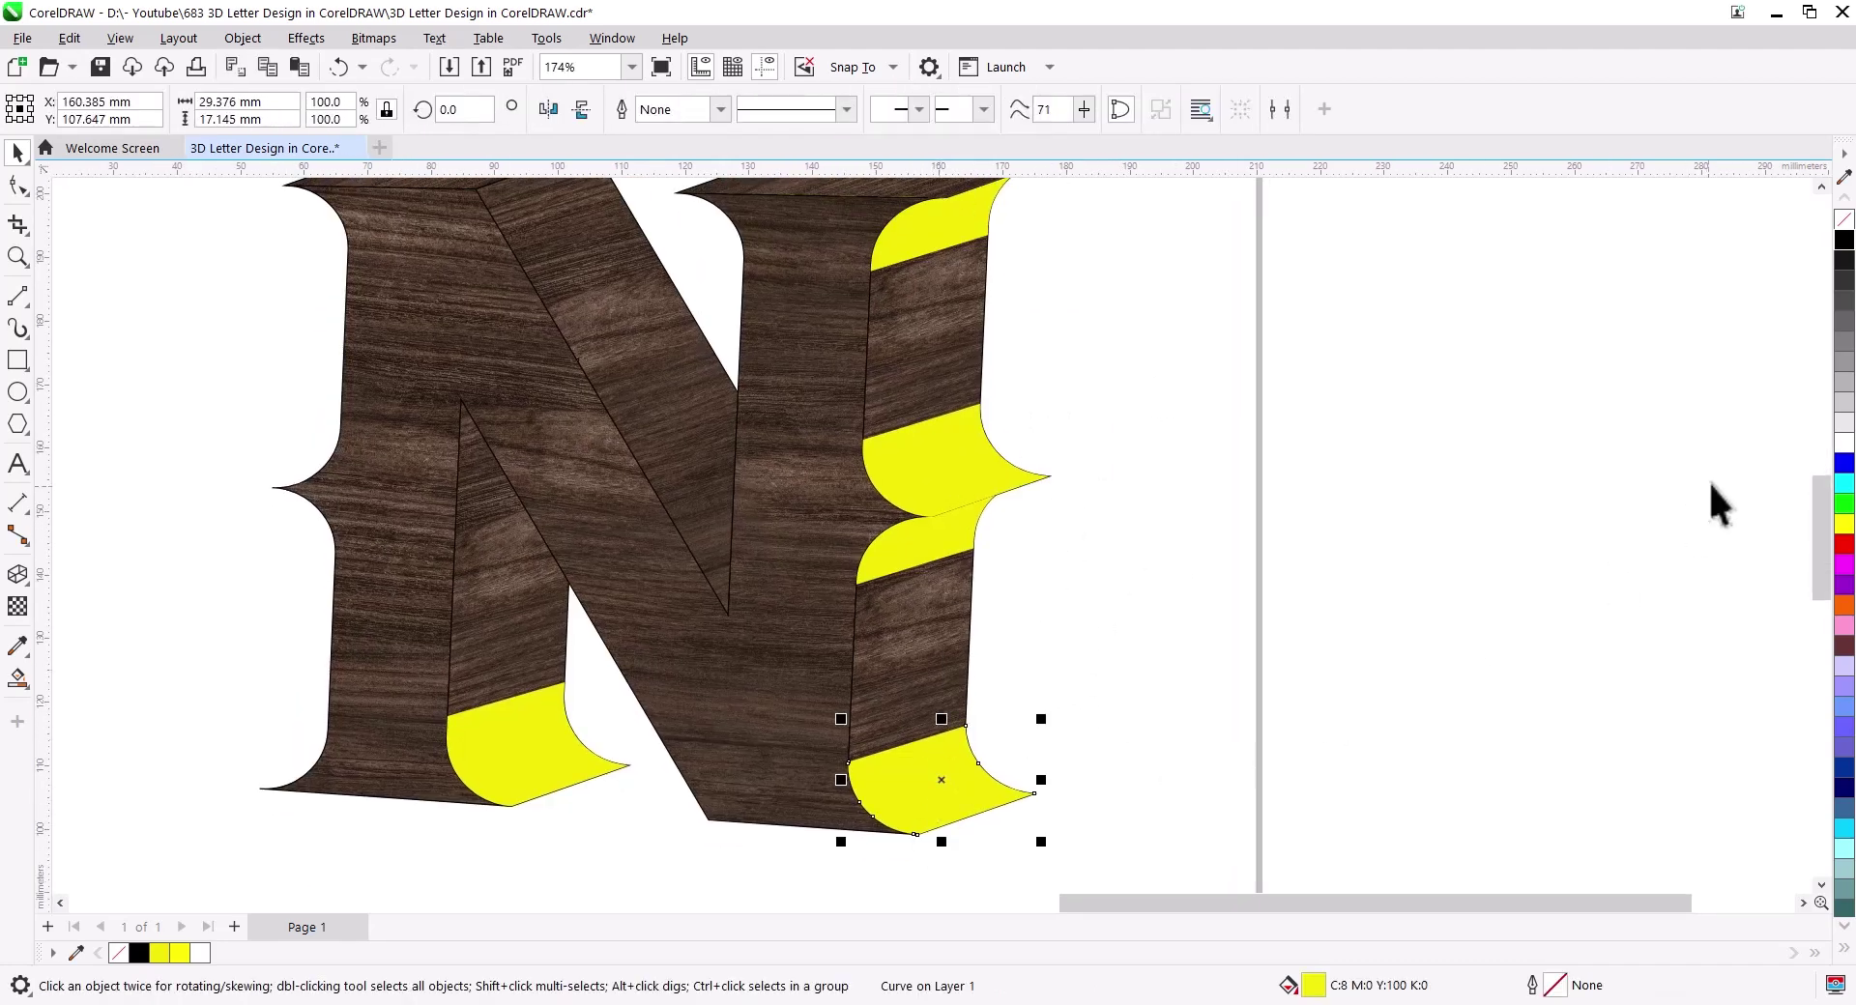
pyautogui.click(1844, 442)
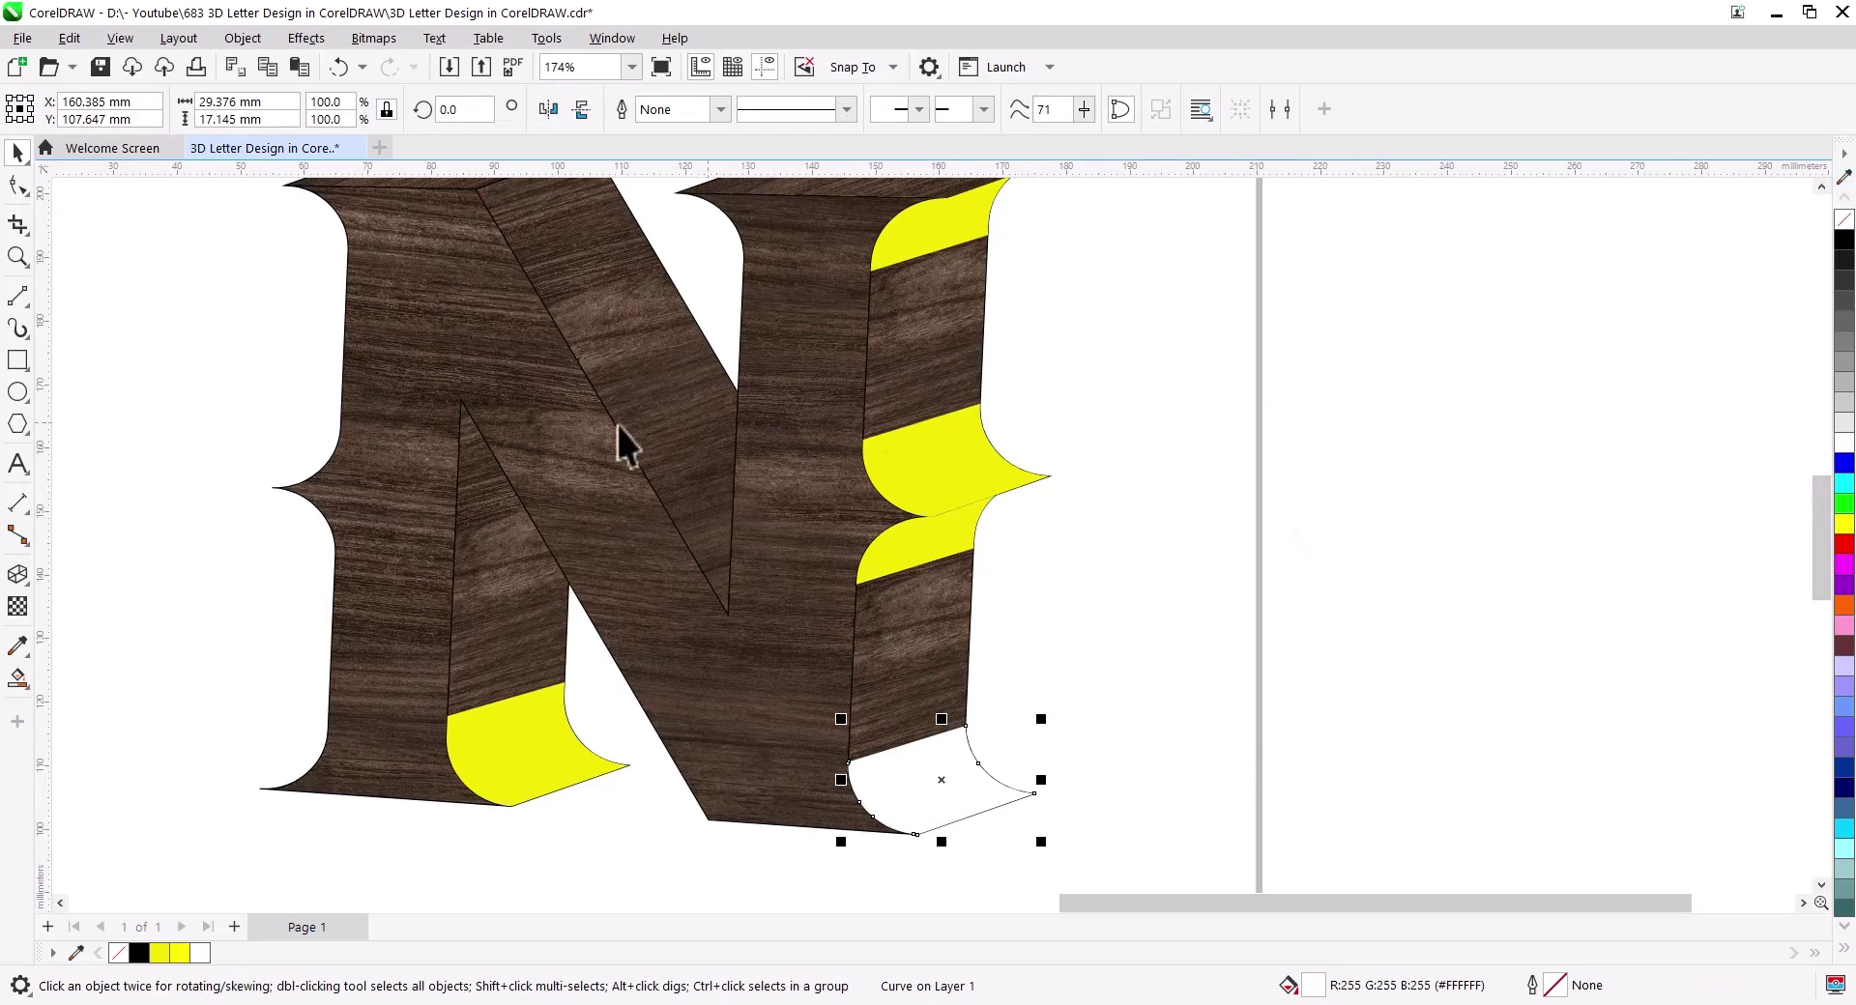
# Step: Apply a Gaussian Blur with a raised radius to the white right-foot piece
pyautogui.click(305, 37)
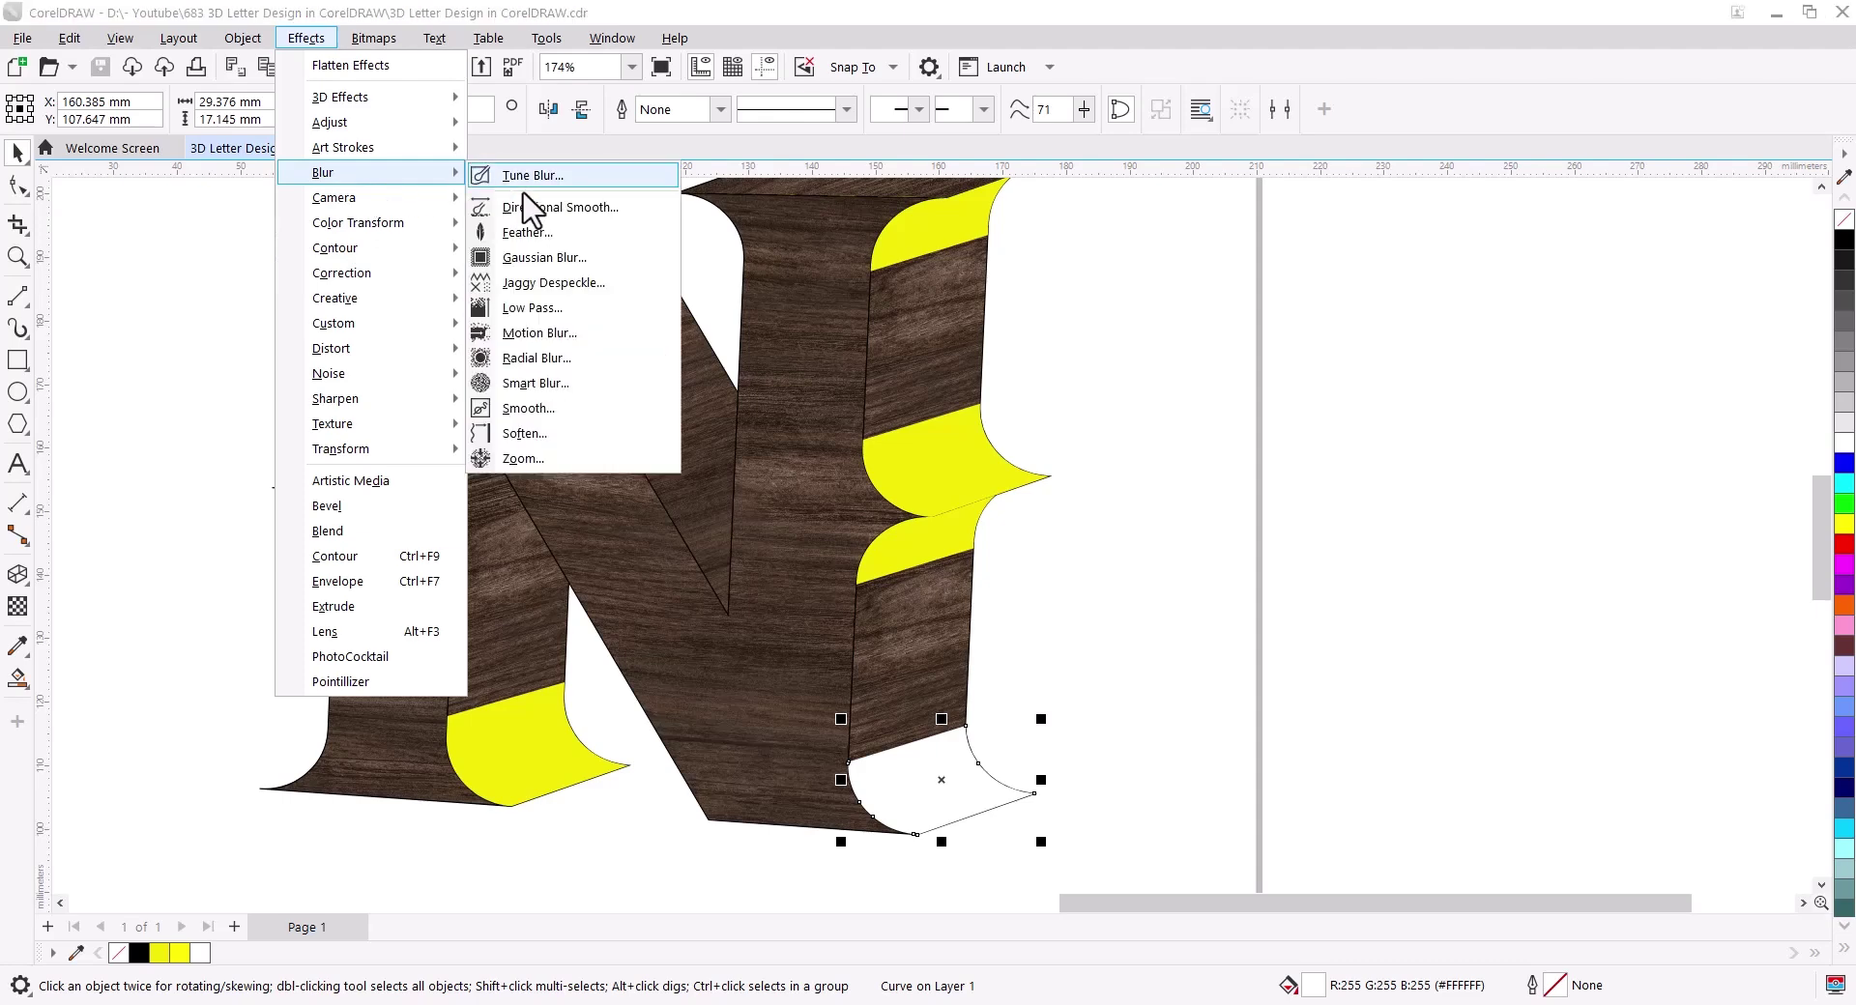
pyautogui.click(517, 273)
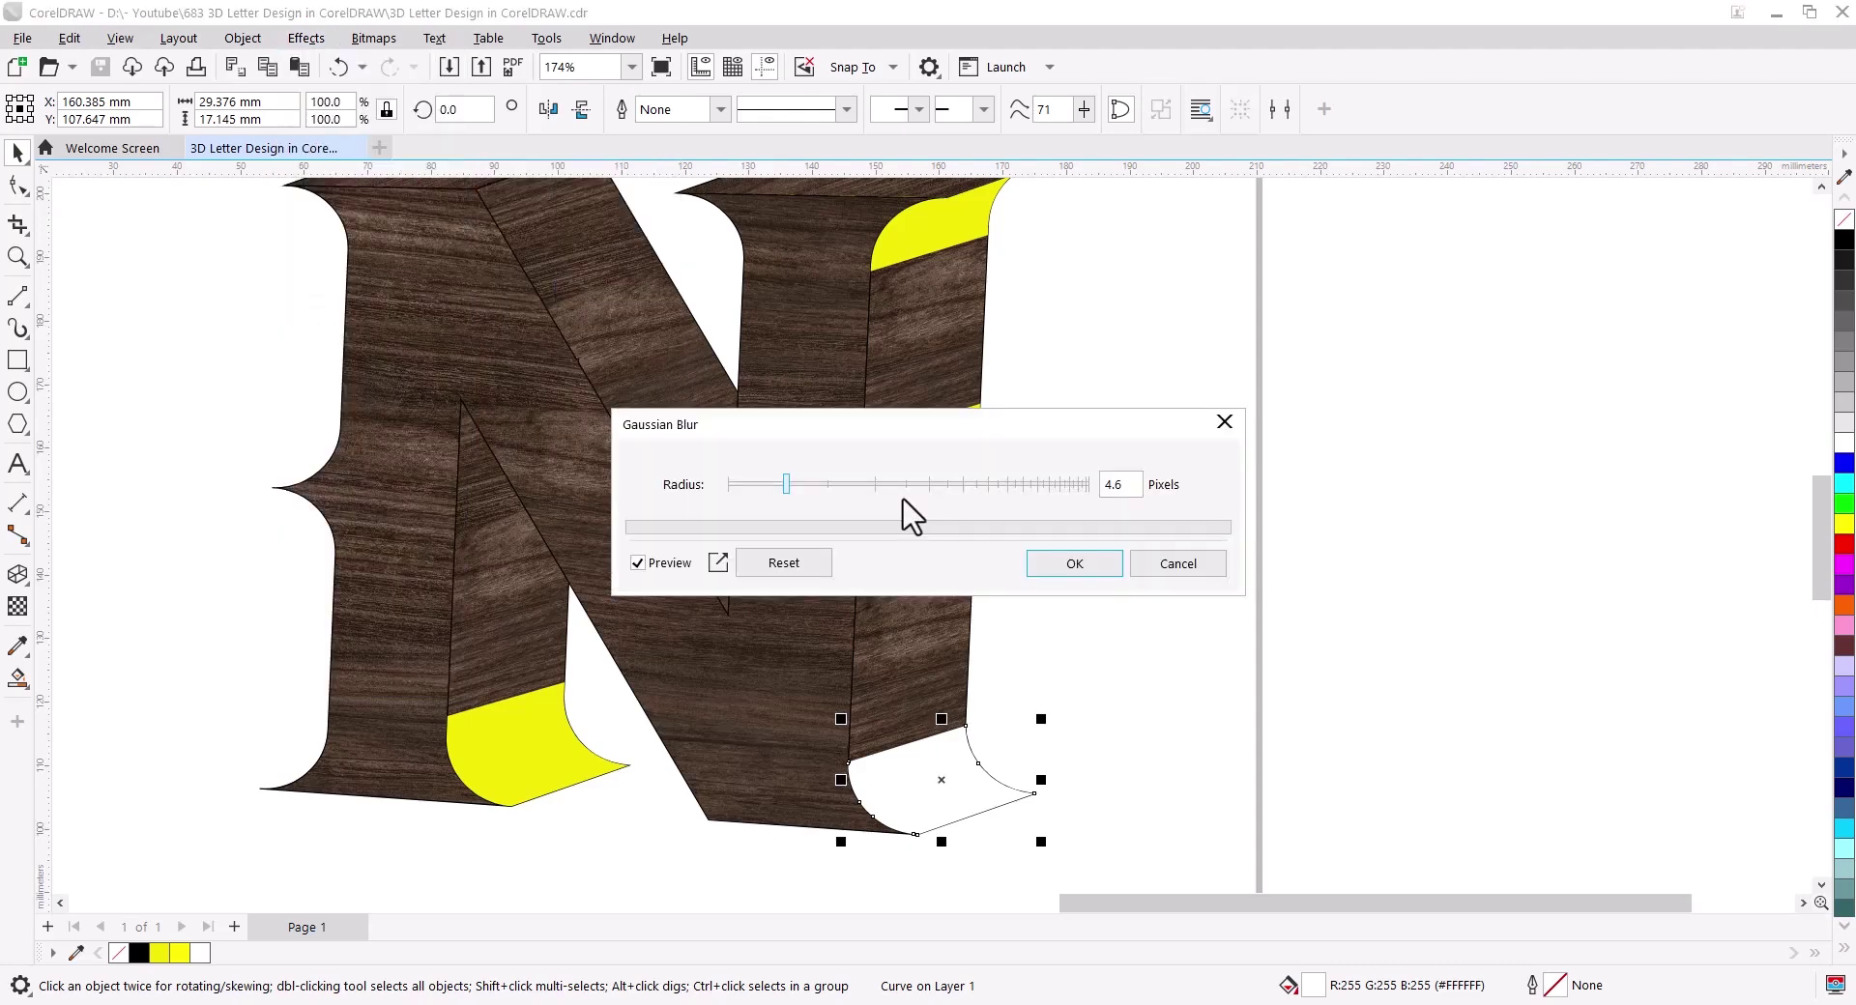
pyautogui.click(832, 485)
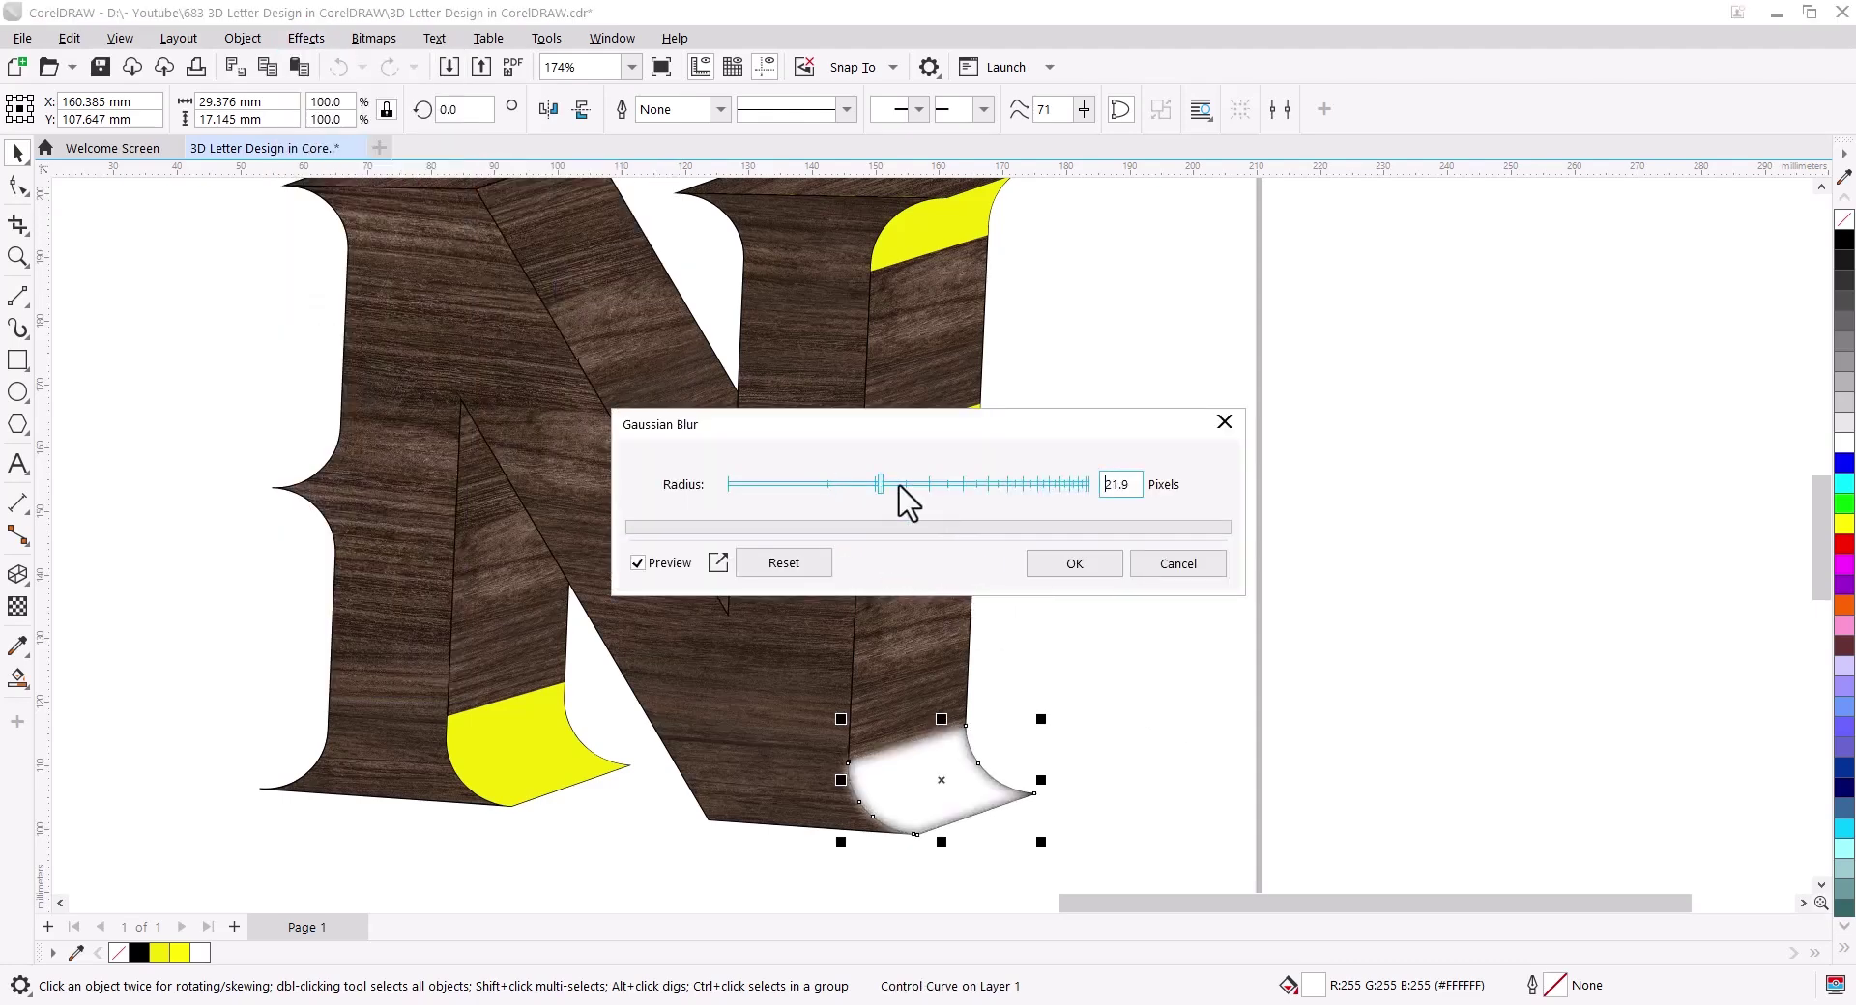
pyautogui.click(948, 484)
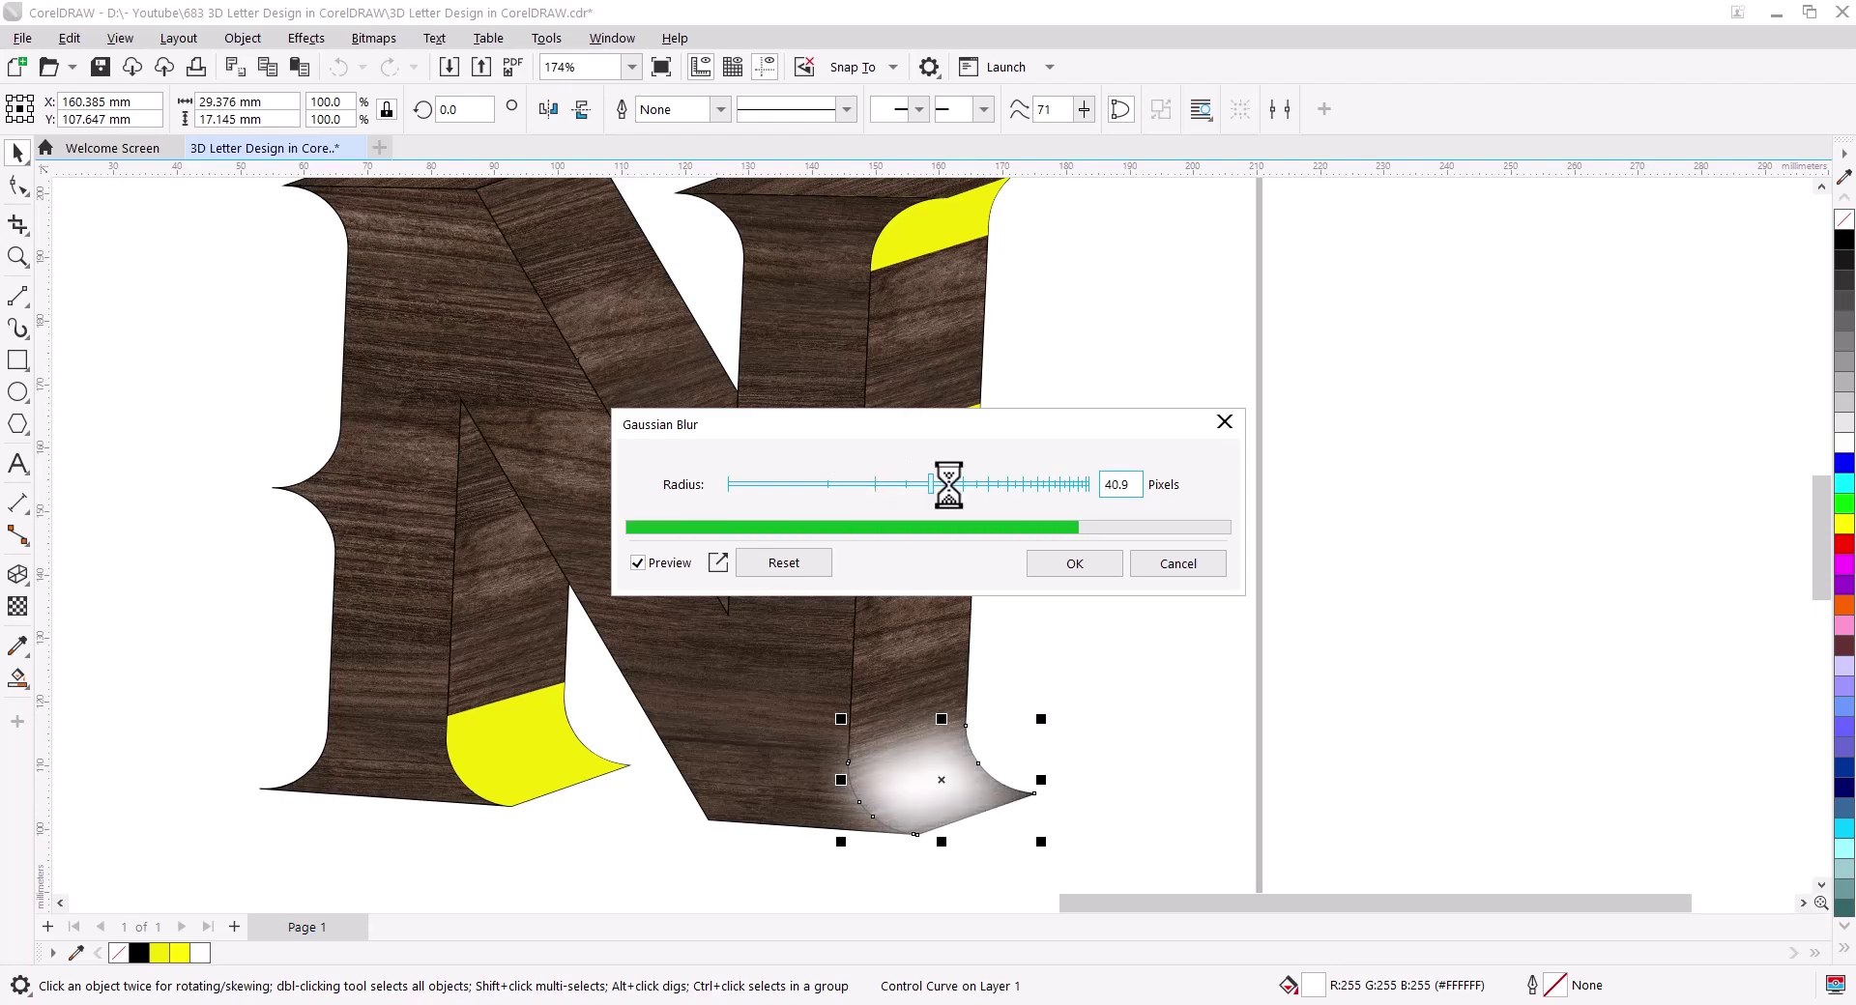
pyautogui.click(947, 484)
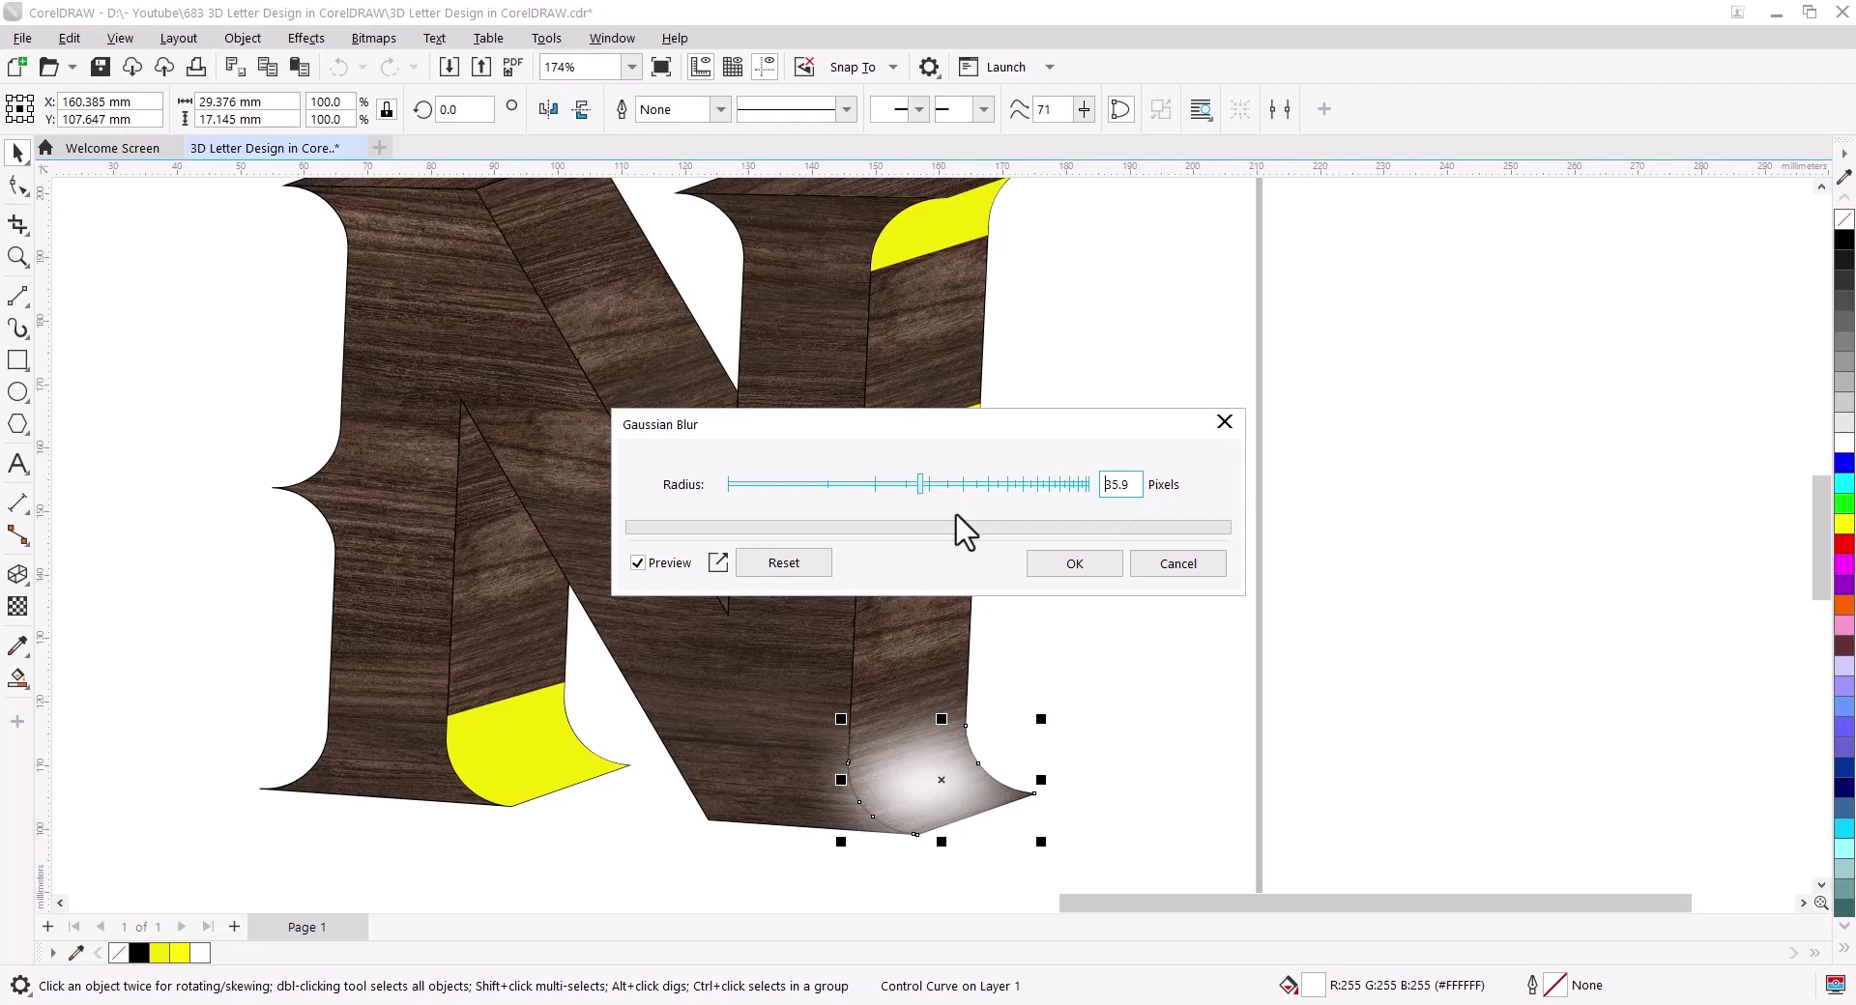
pyautogui.click(1067, 568)
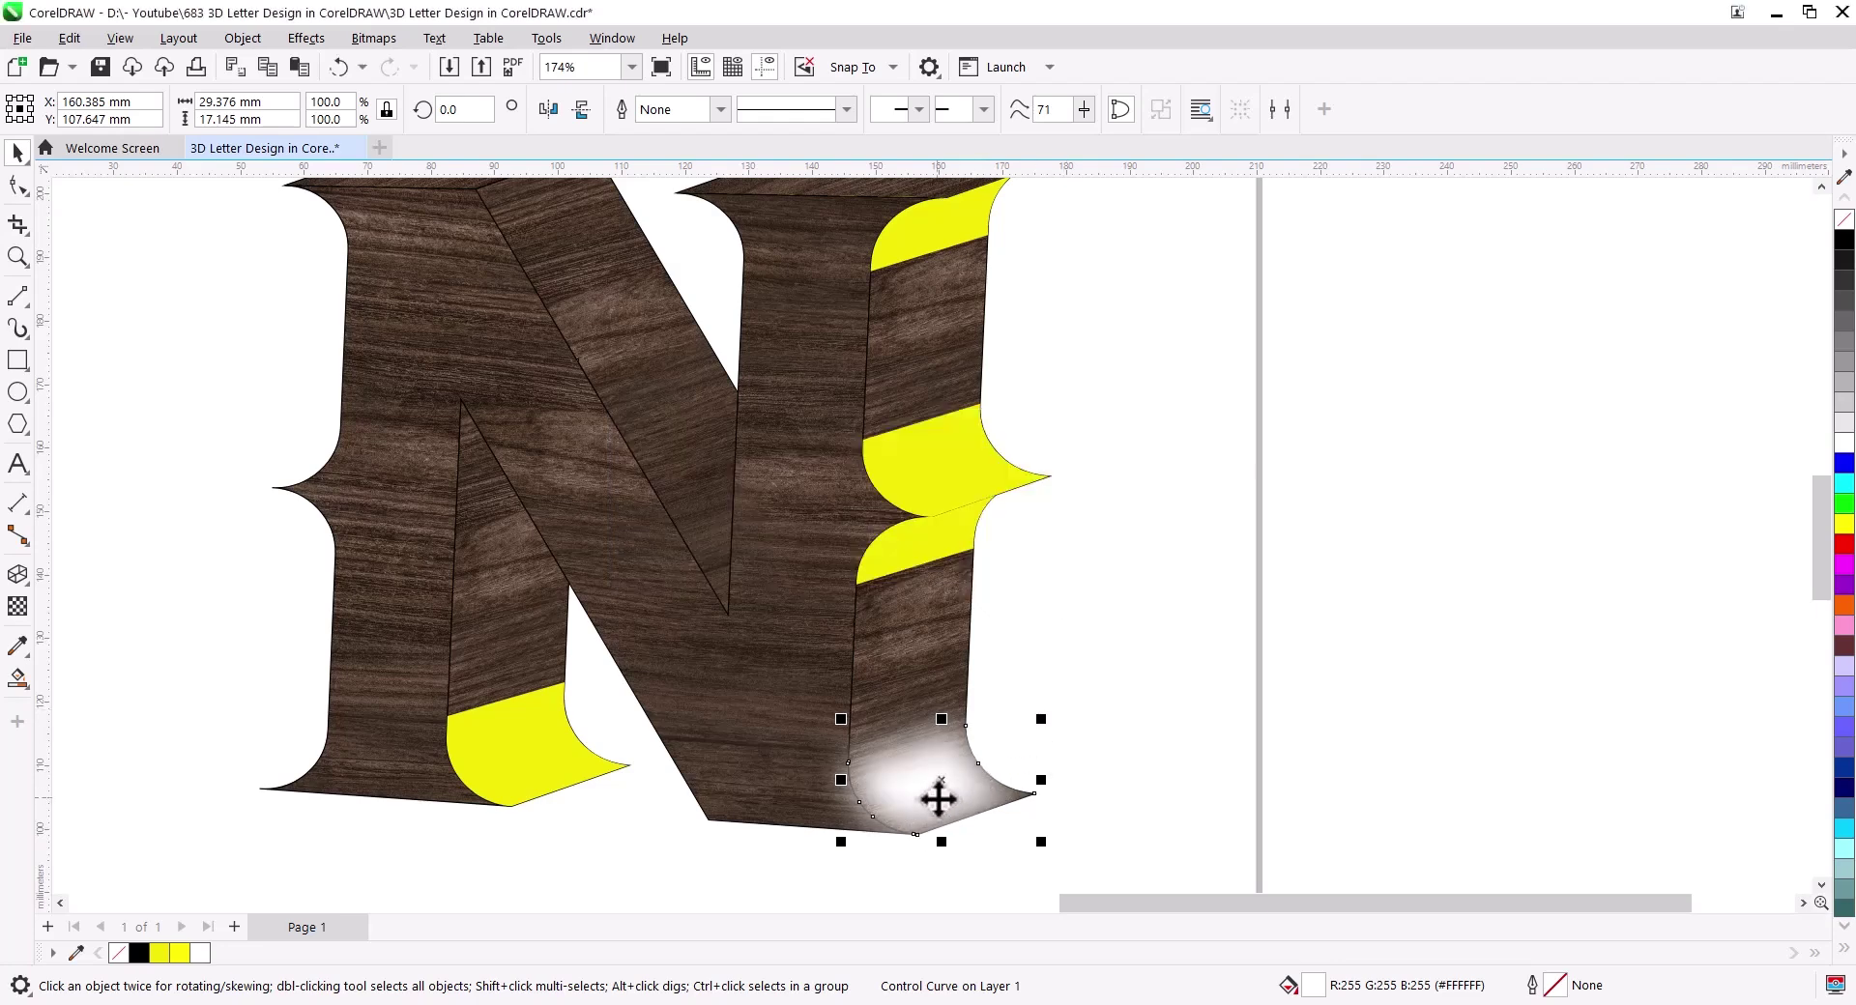
pyautogui.moveTo(937, 799); pyautogui.dragTo(949, 802)
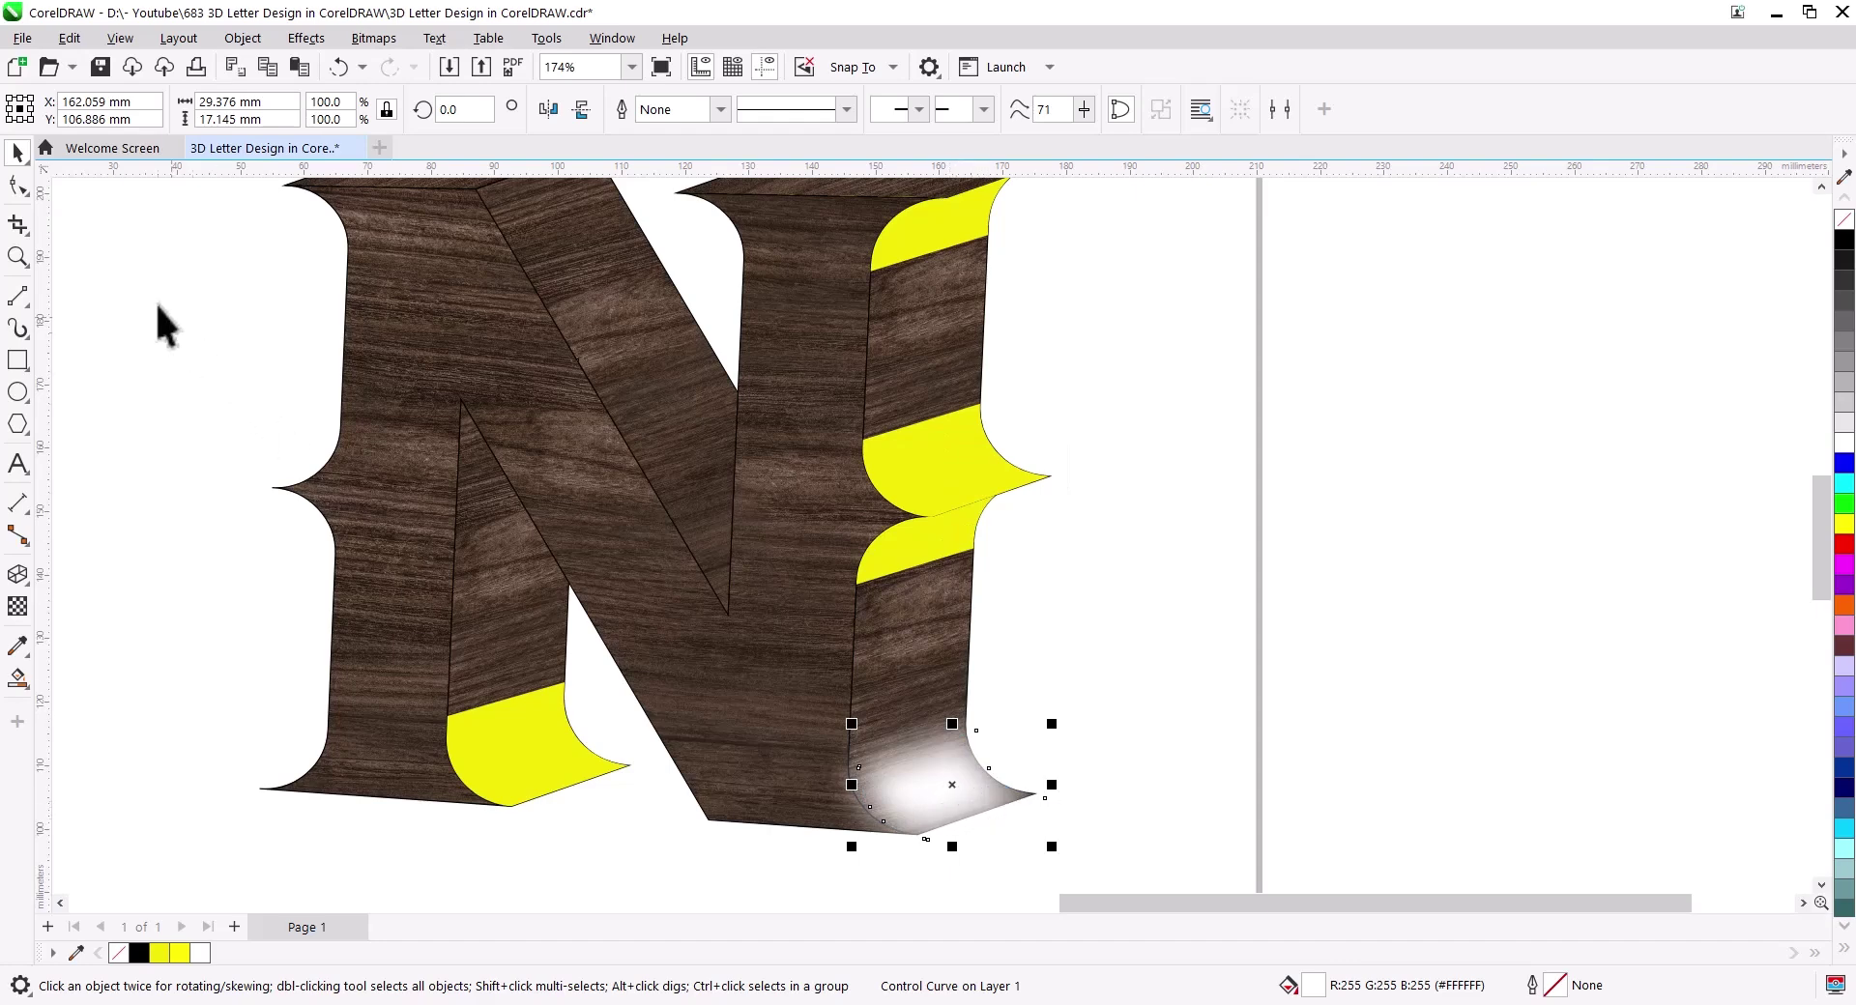
# Step: Drag the blurred glow's nodes outward to stretch it wider along the base
pyautogui.click(17, 183)
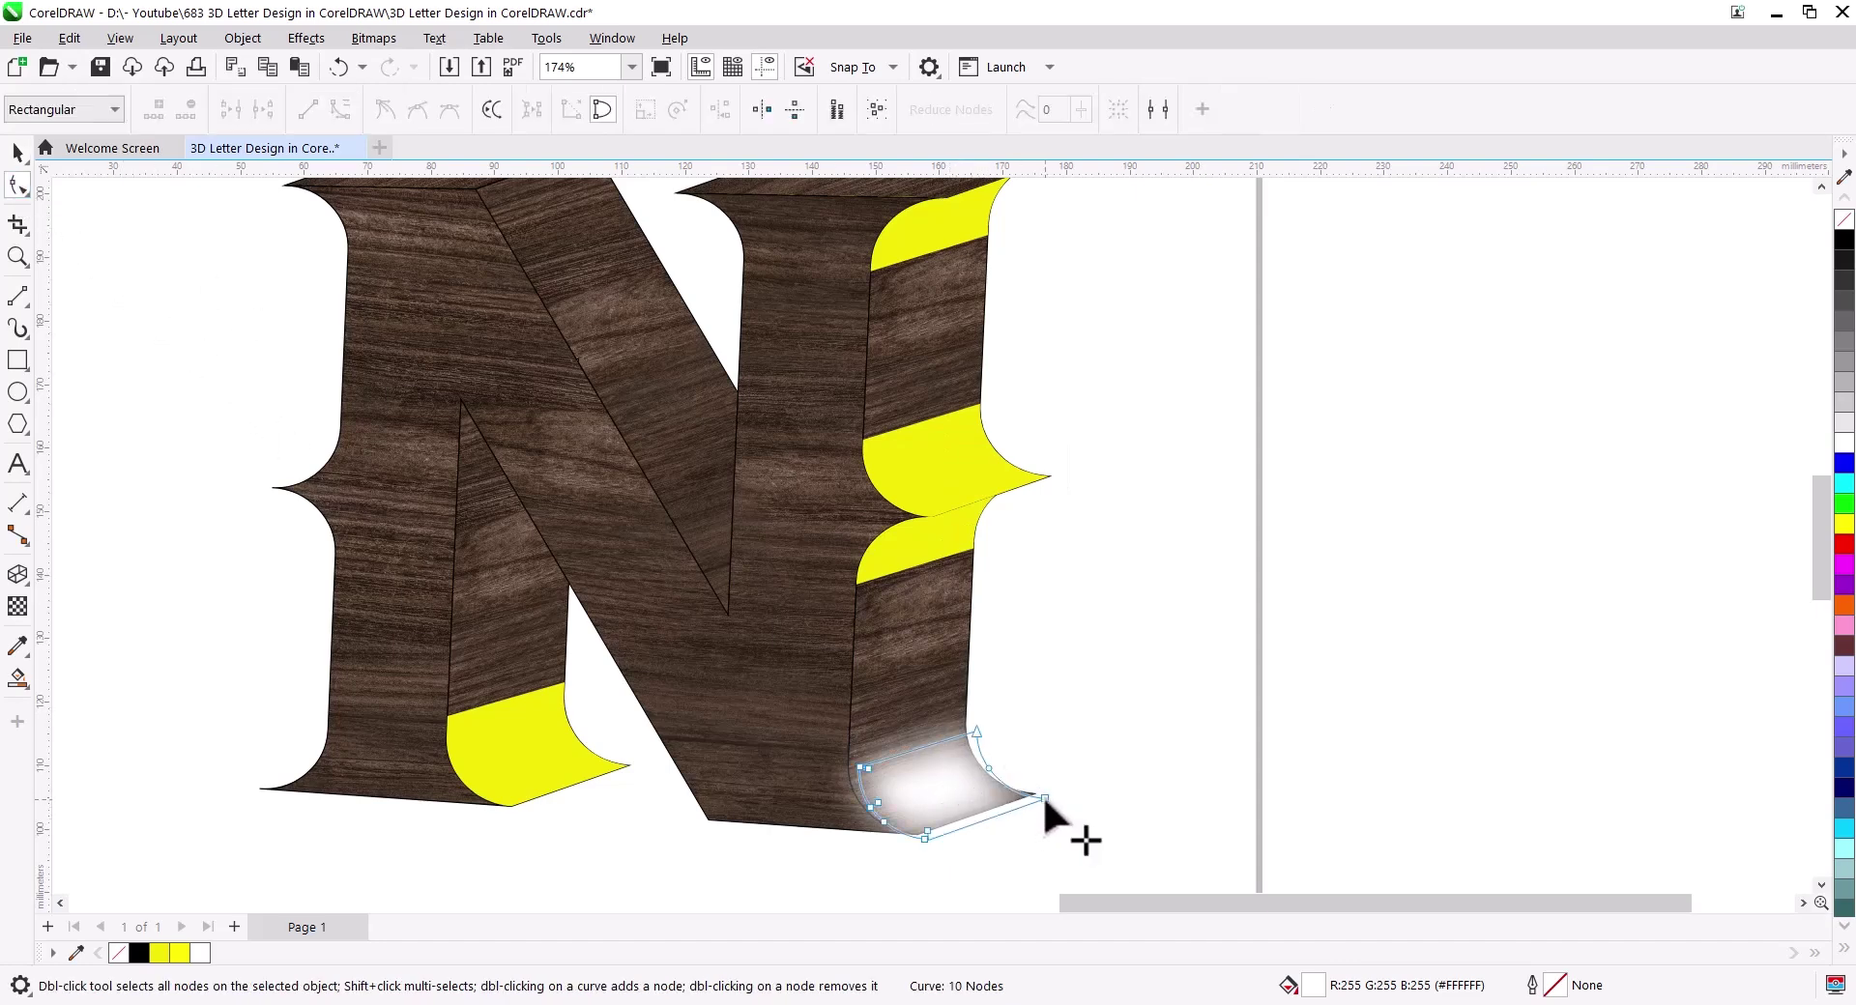
pyautogui.moveTo(1045, 797); pyautogui.dragTo(1060, 784)
pyautogui.moveTo(882, 823); pyautogui.dragTo(833, 839)
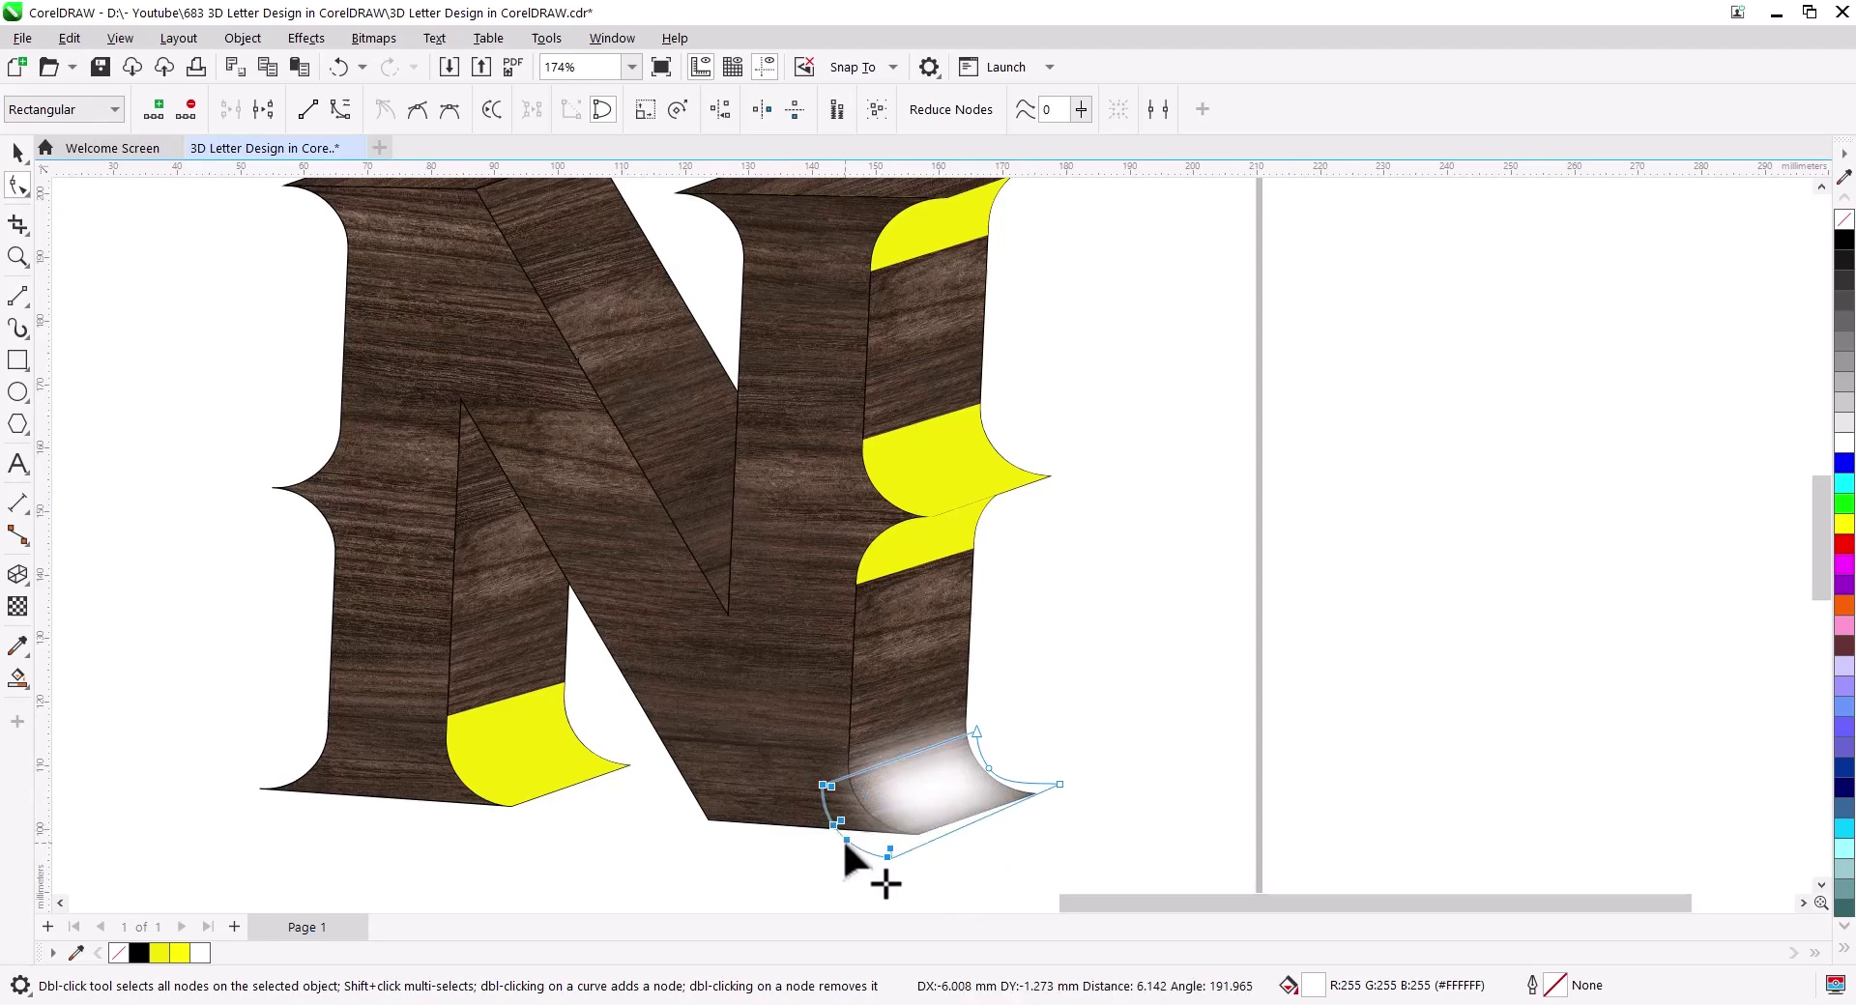
pyautogui.moveTo(1068, 781)
pyautogui.mouseDown()
pyautogui.moveTo(980, 725)
pyautogui.moveTo(1014, 717)
pyautogui.mouseUp()
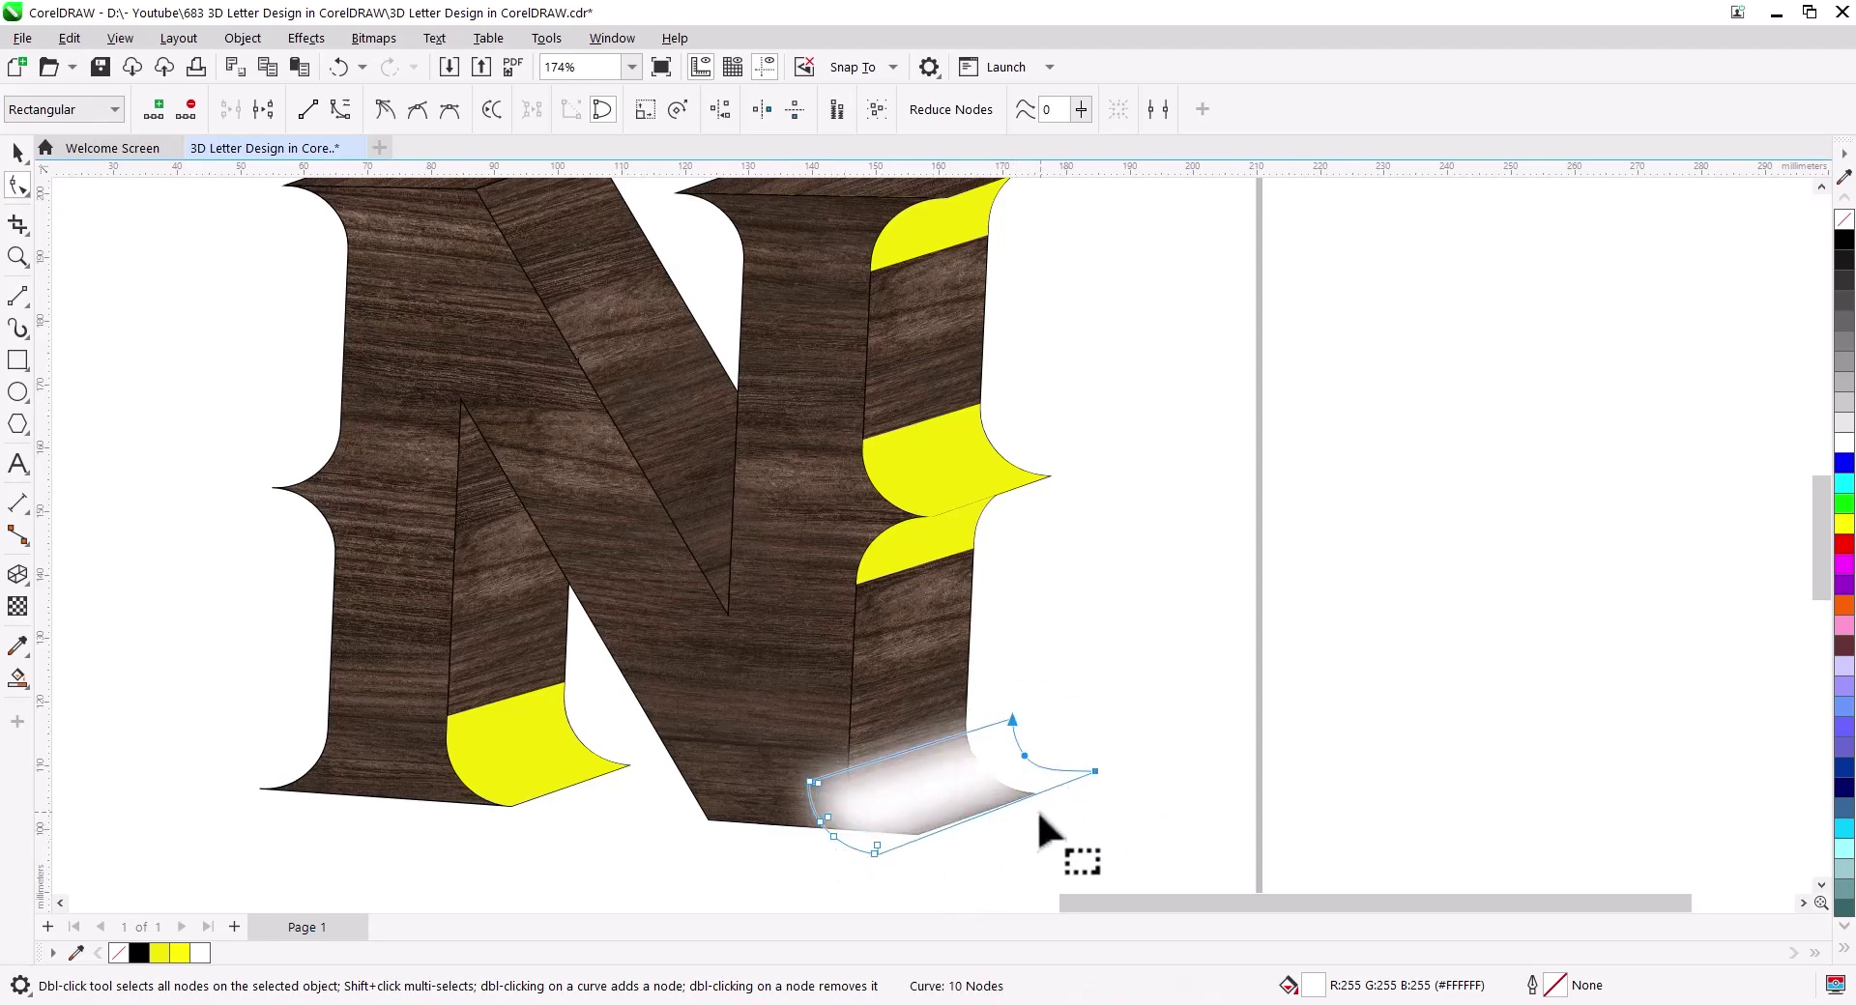
pyautogui.click(1097, 771)
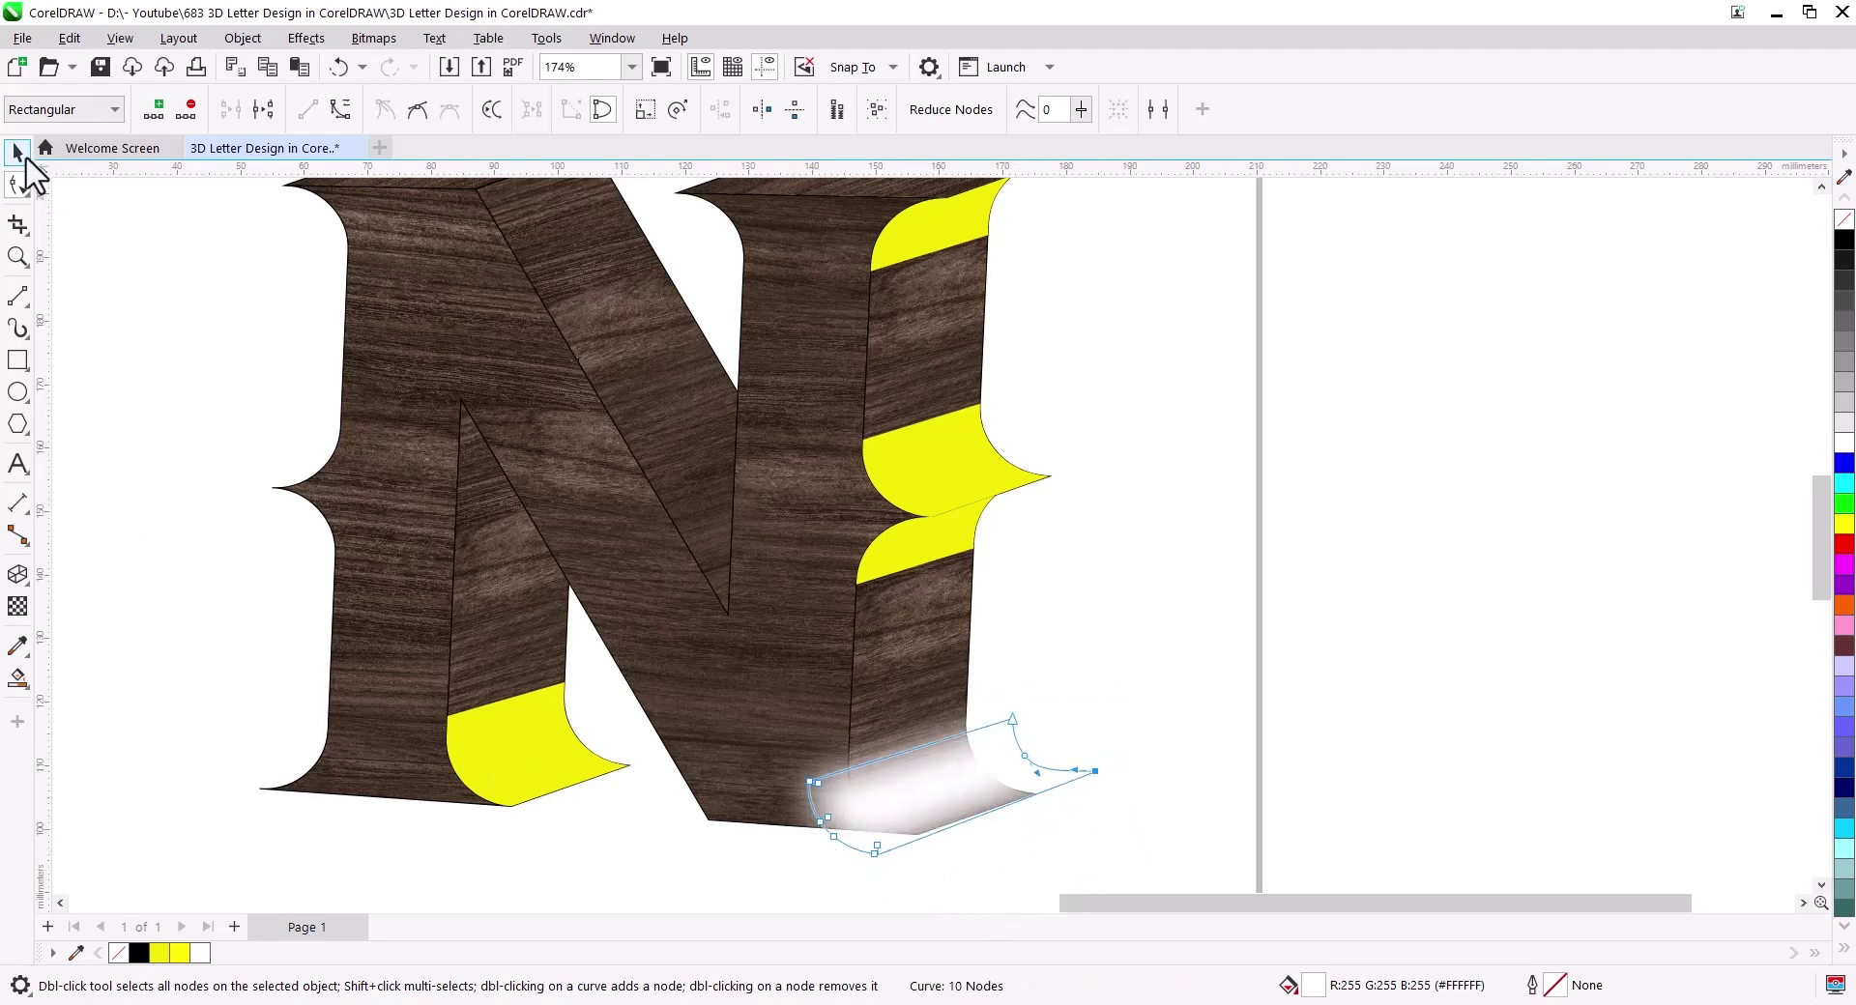
pyautogui.click(18, 153)
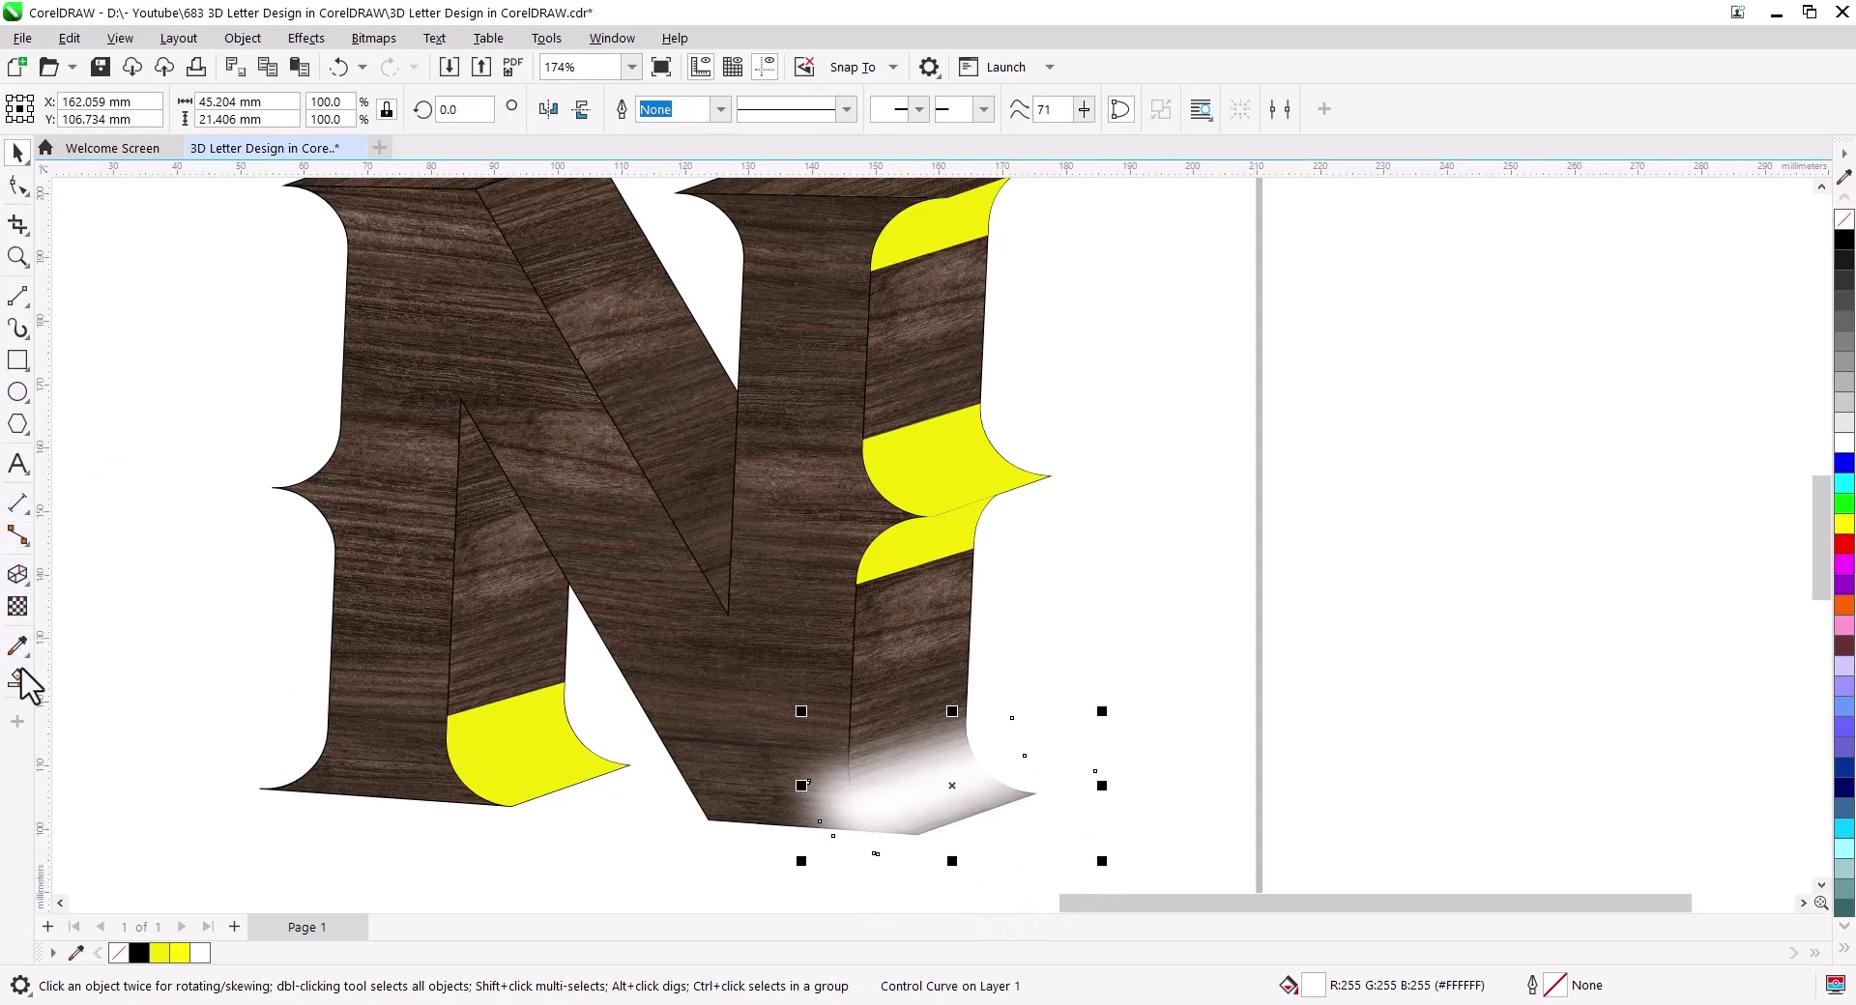
pyautogui.click(18, 608)
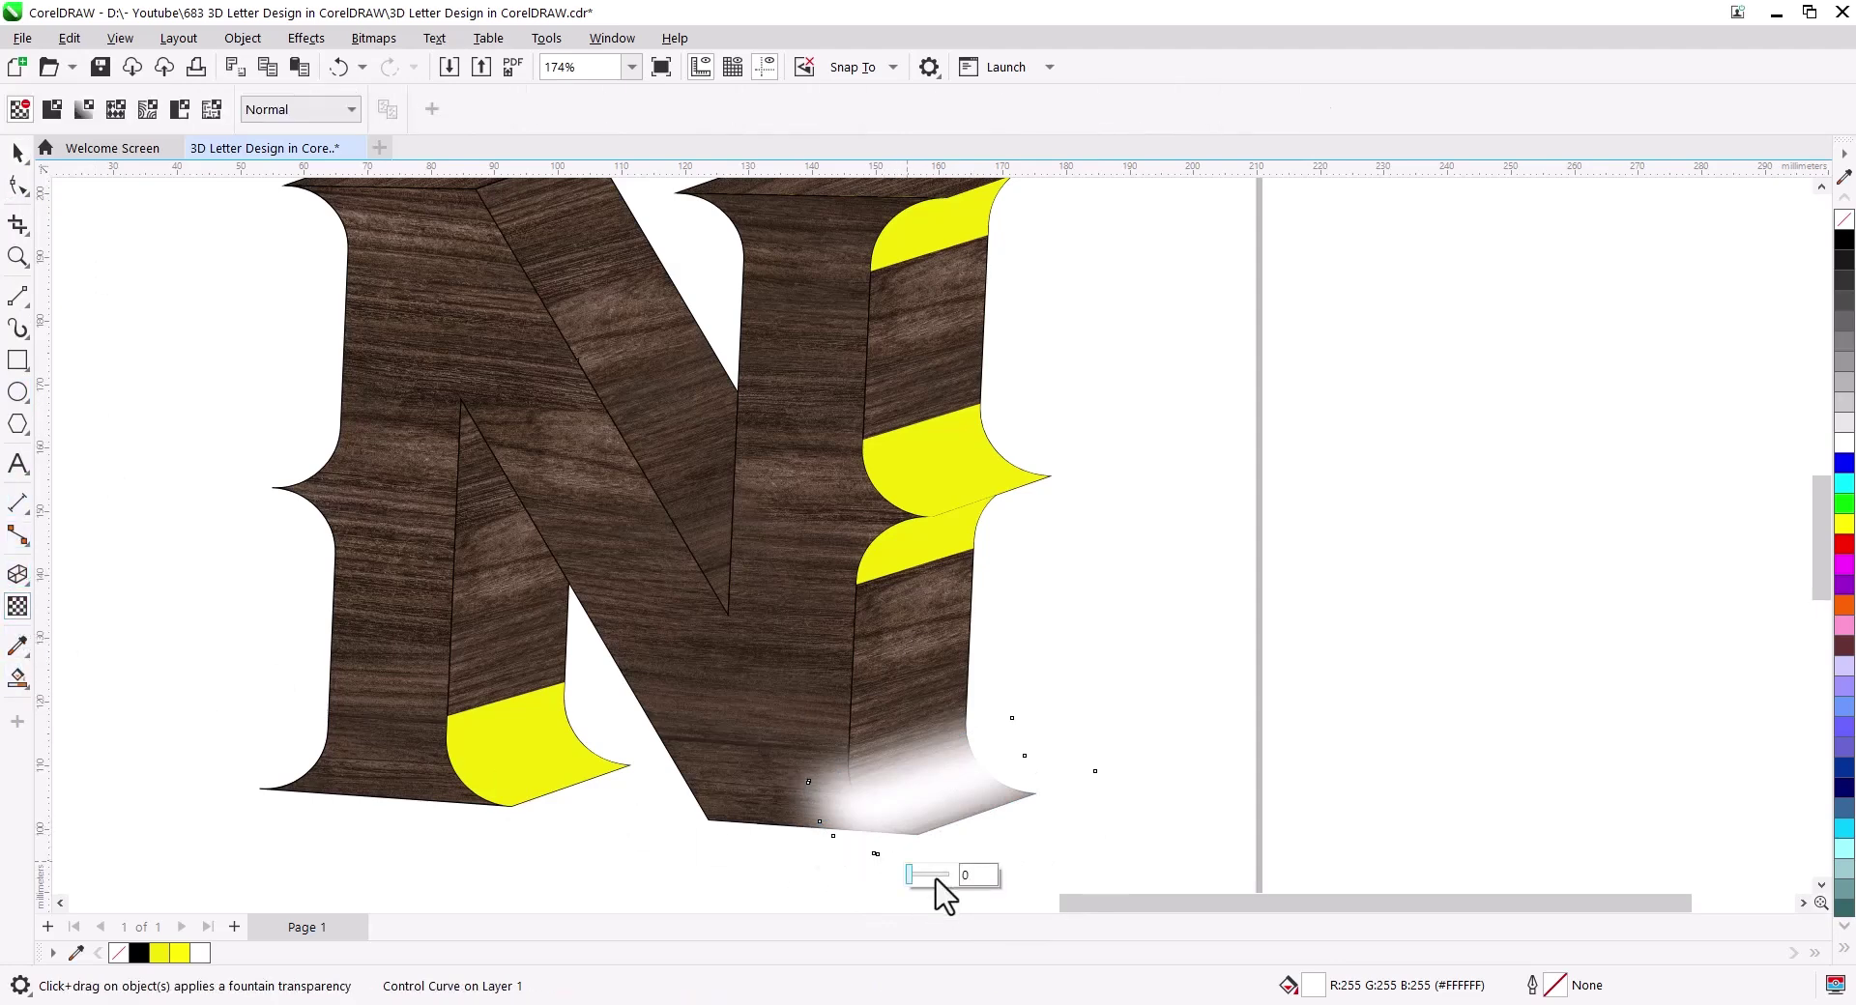
# Step: Set the glow's transparency to 33 with the Add blend mode
pyautogui.moveTo(936, 878); pyautogui.dragTo(928, 878)
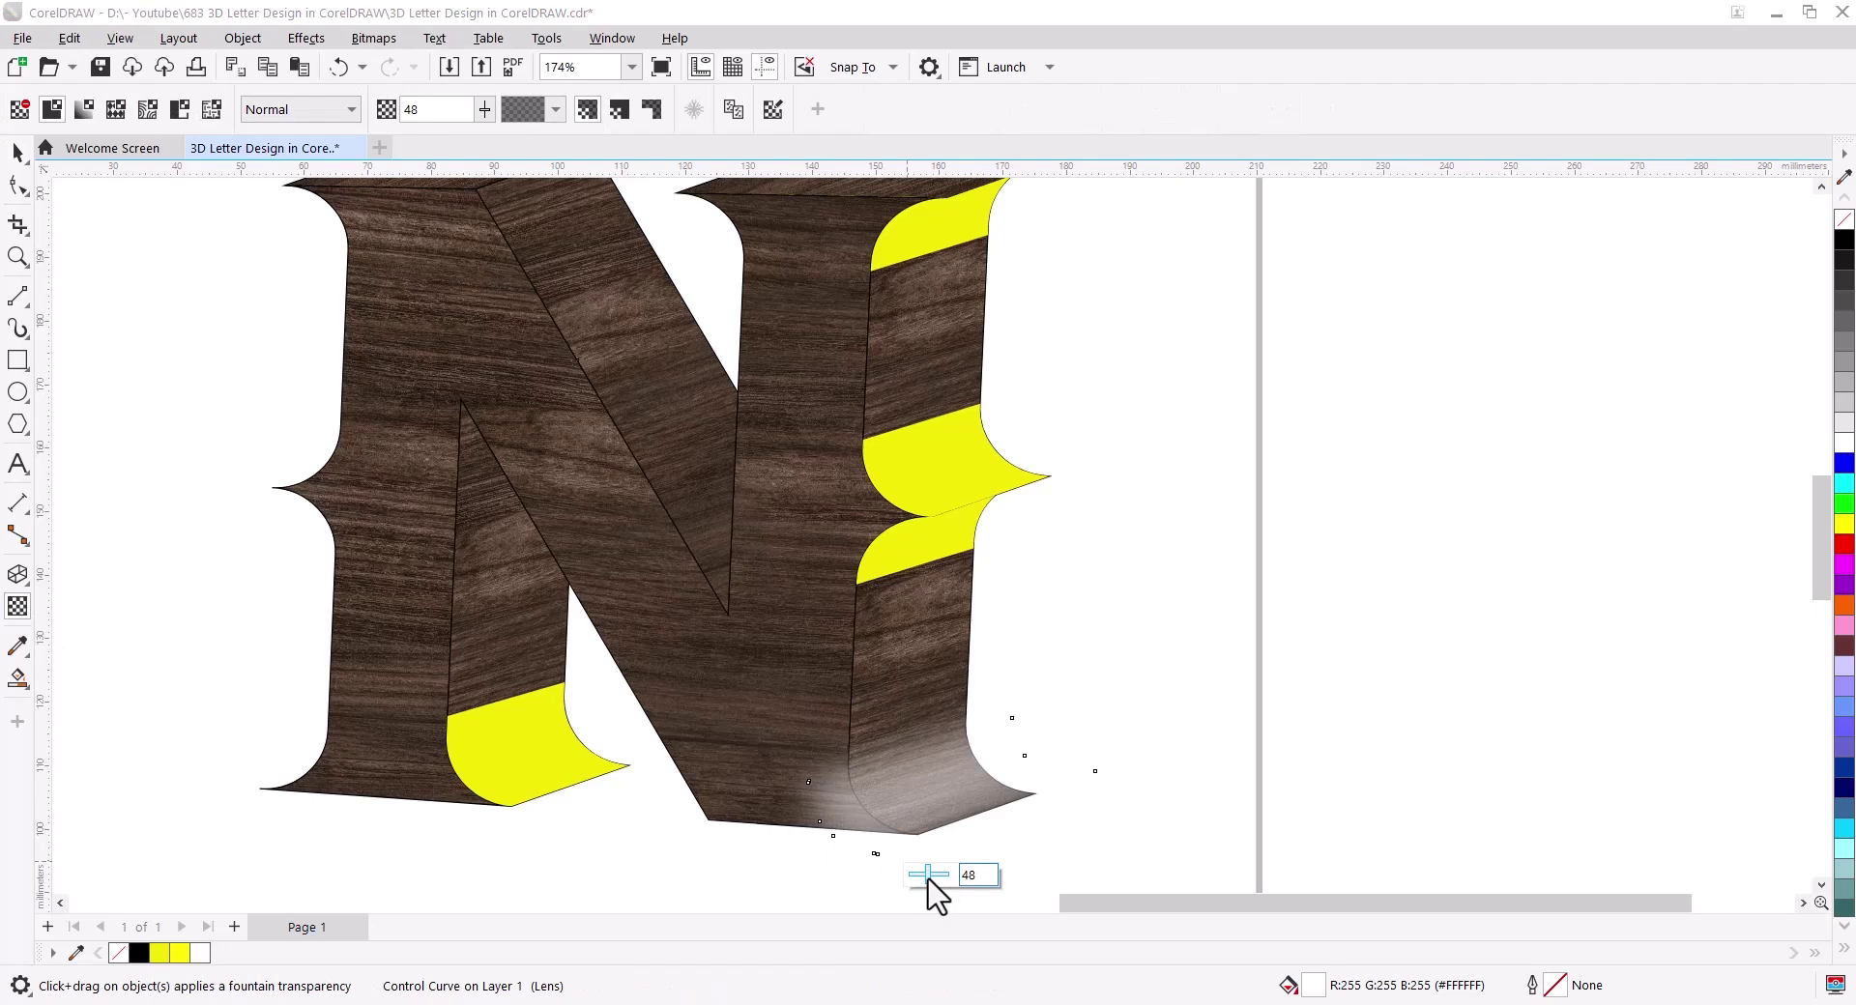
pyautogui.moveTo(922, 878); pyautogui.dragTo(908, 877)
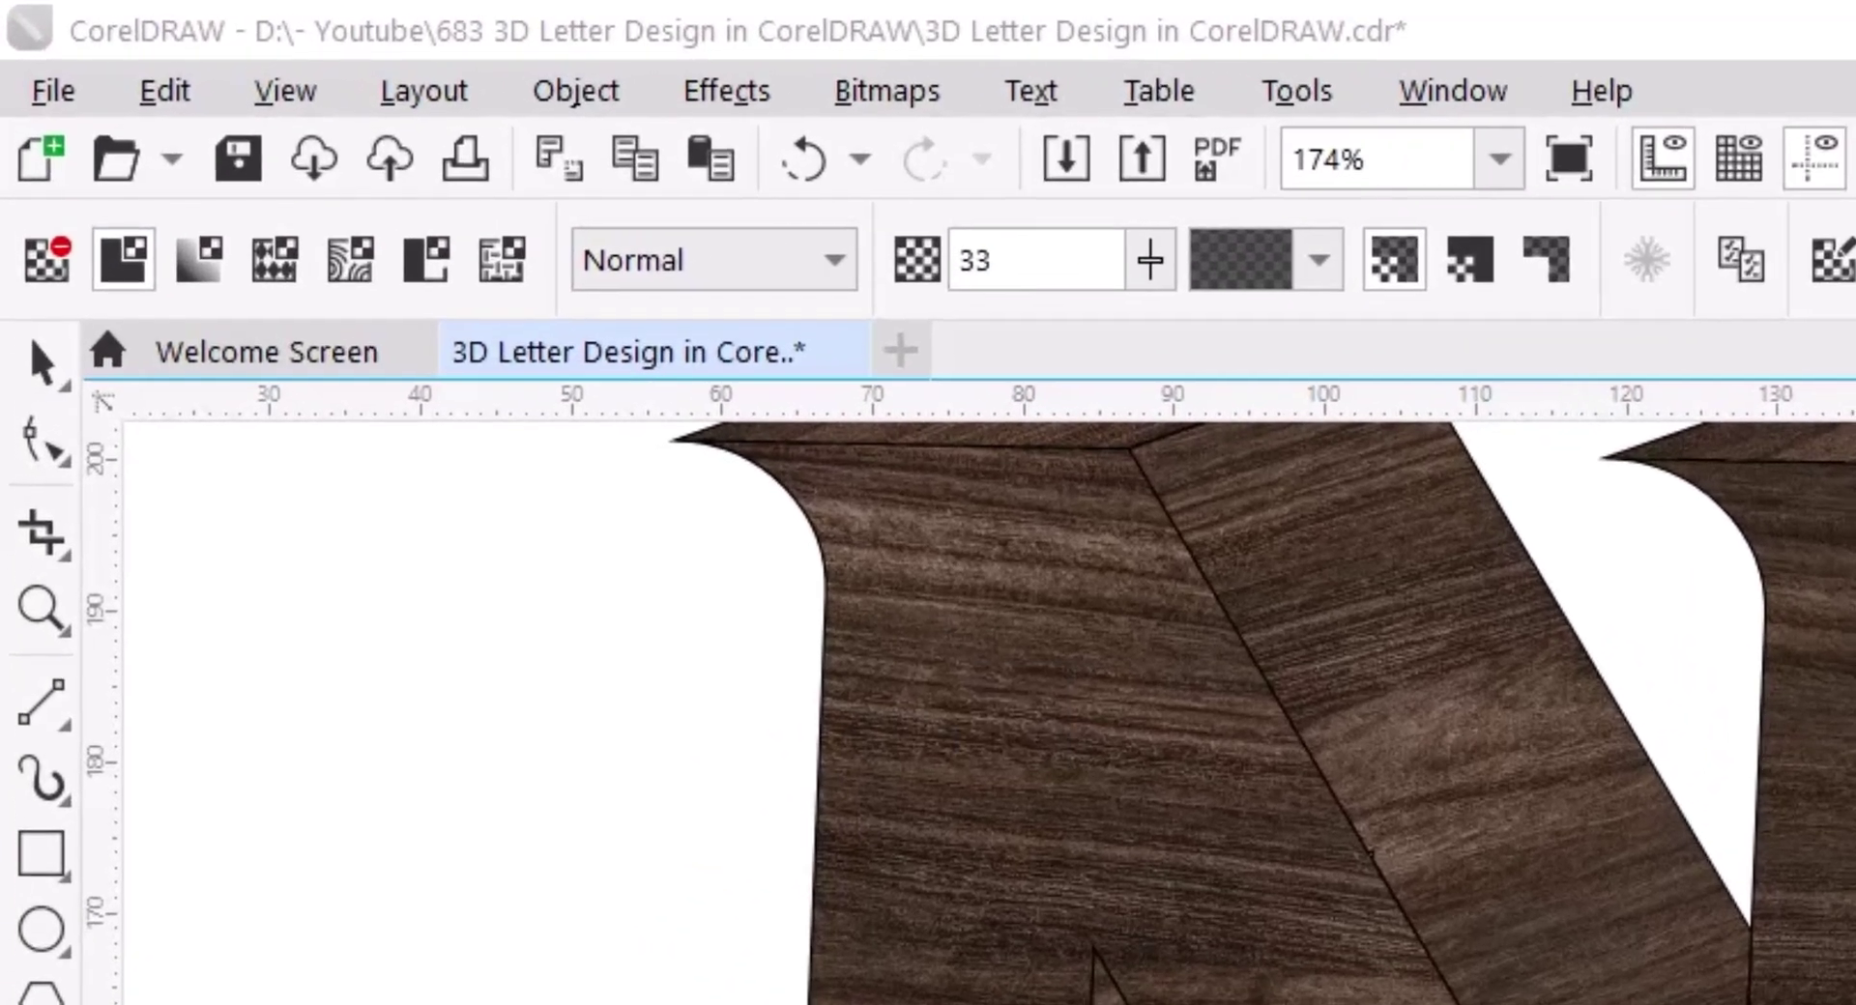
pyautogui.click(311, 109)
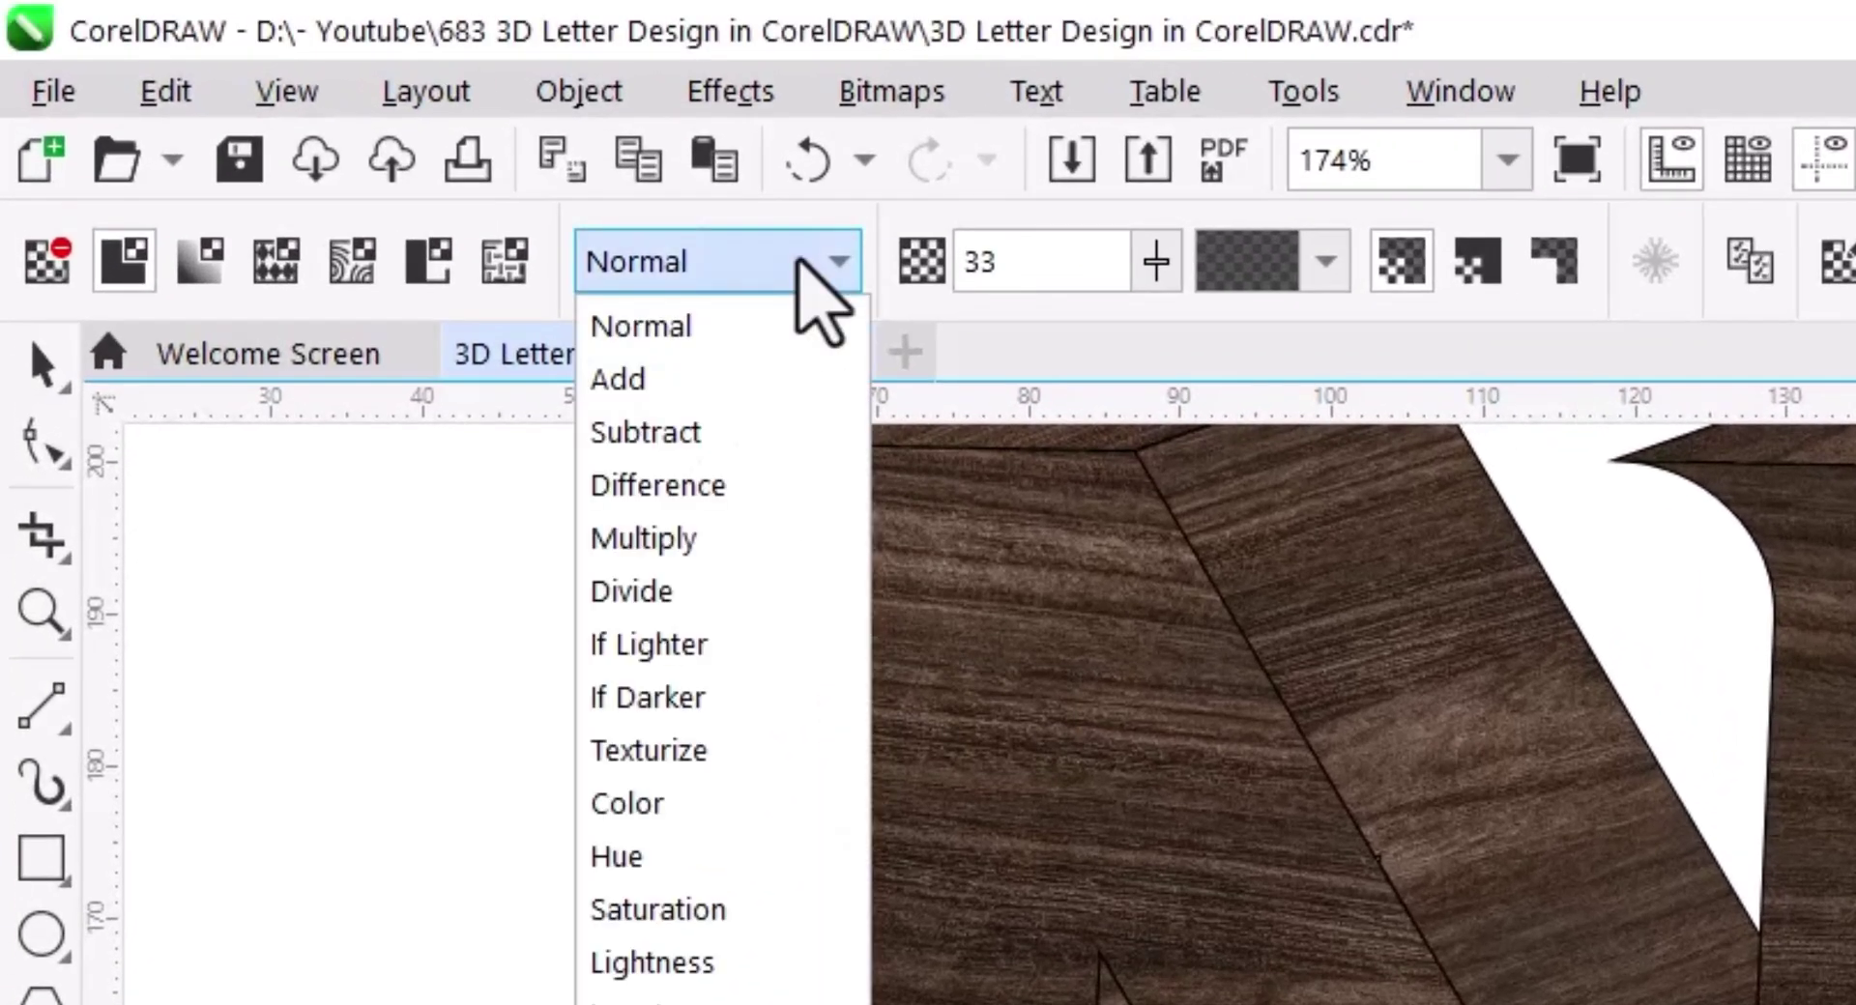
pyautogui.click(729, 379)
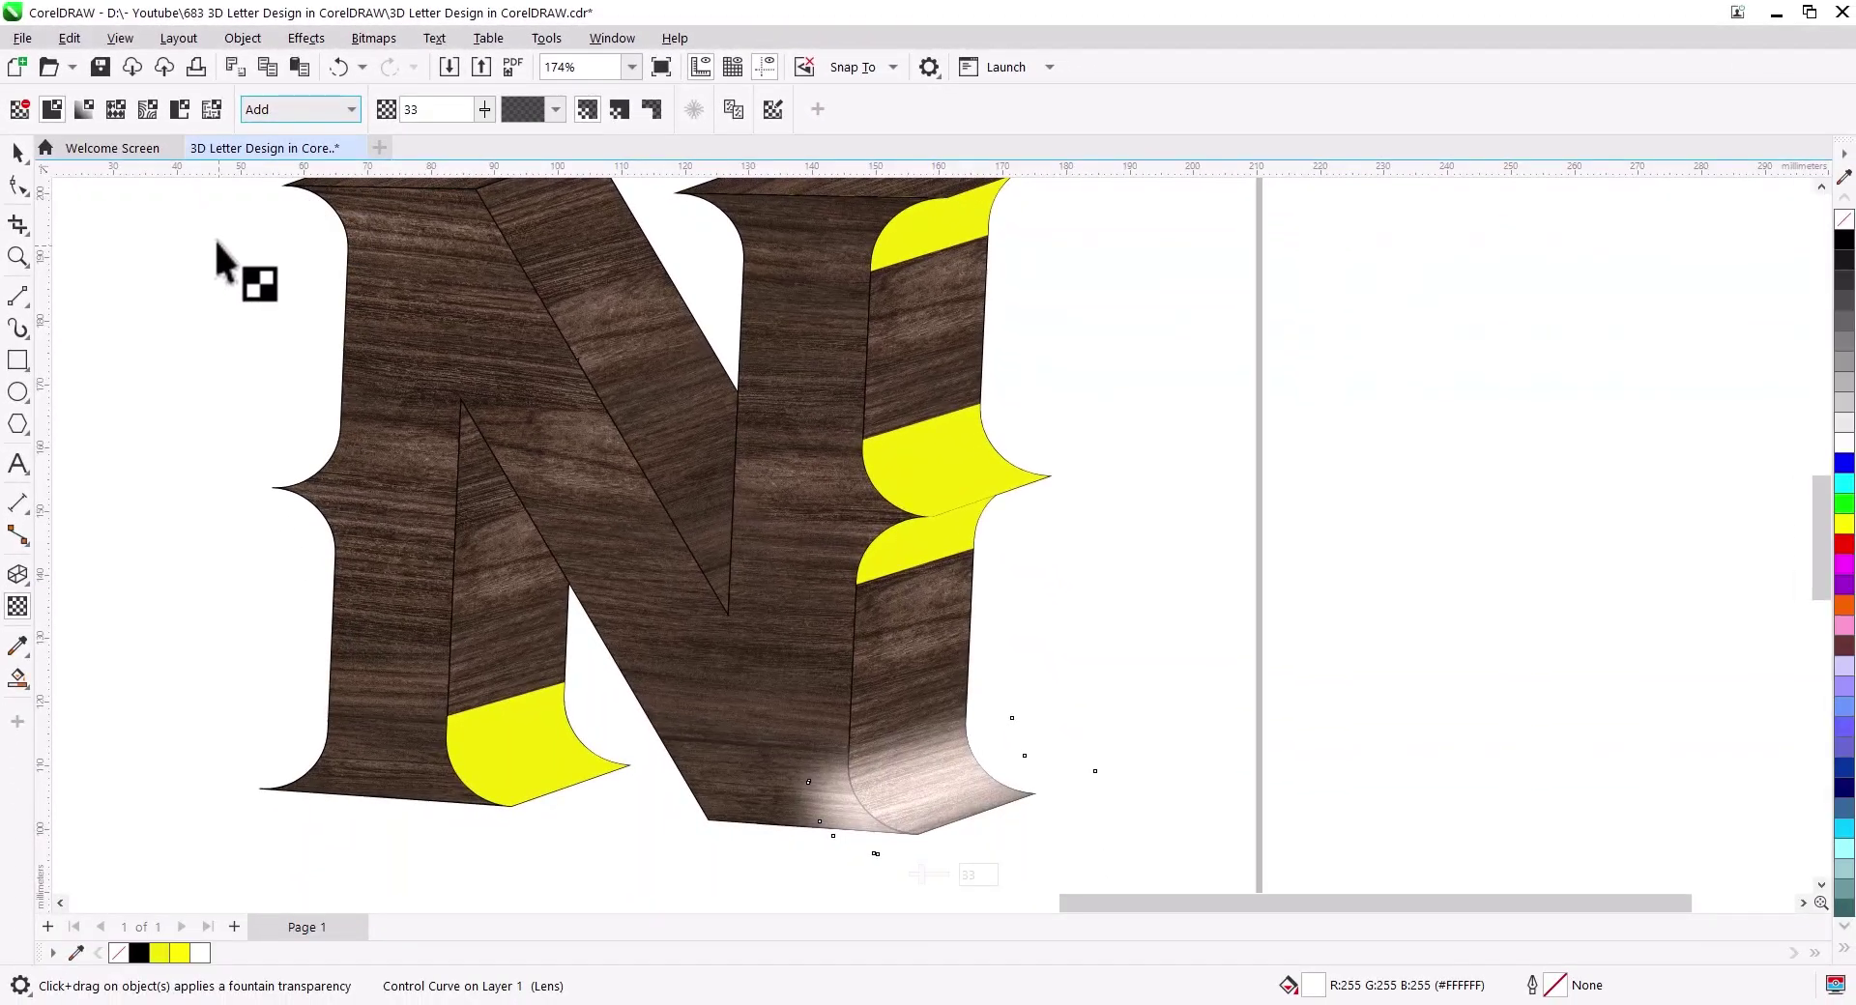
pyautogui.click(17, 152)
pyautogui.press('space')
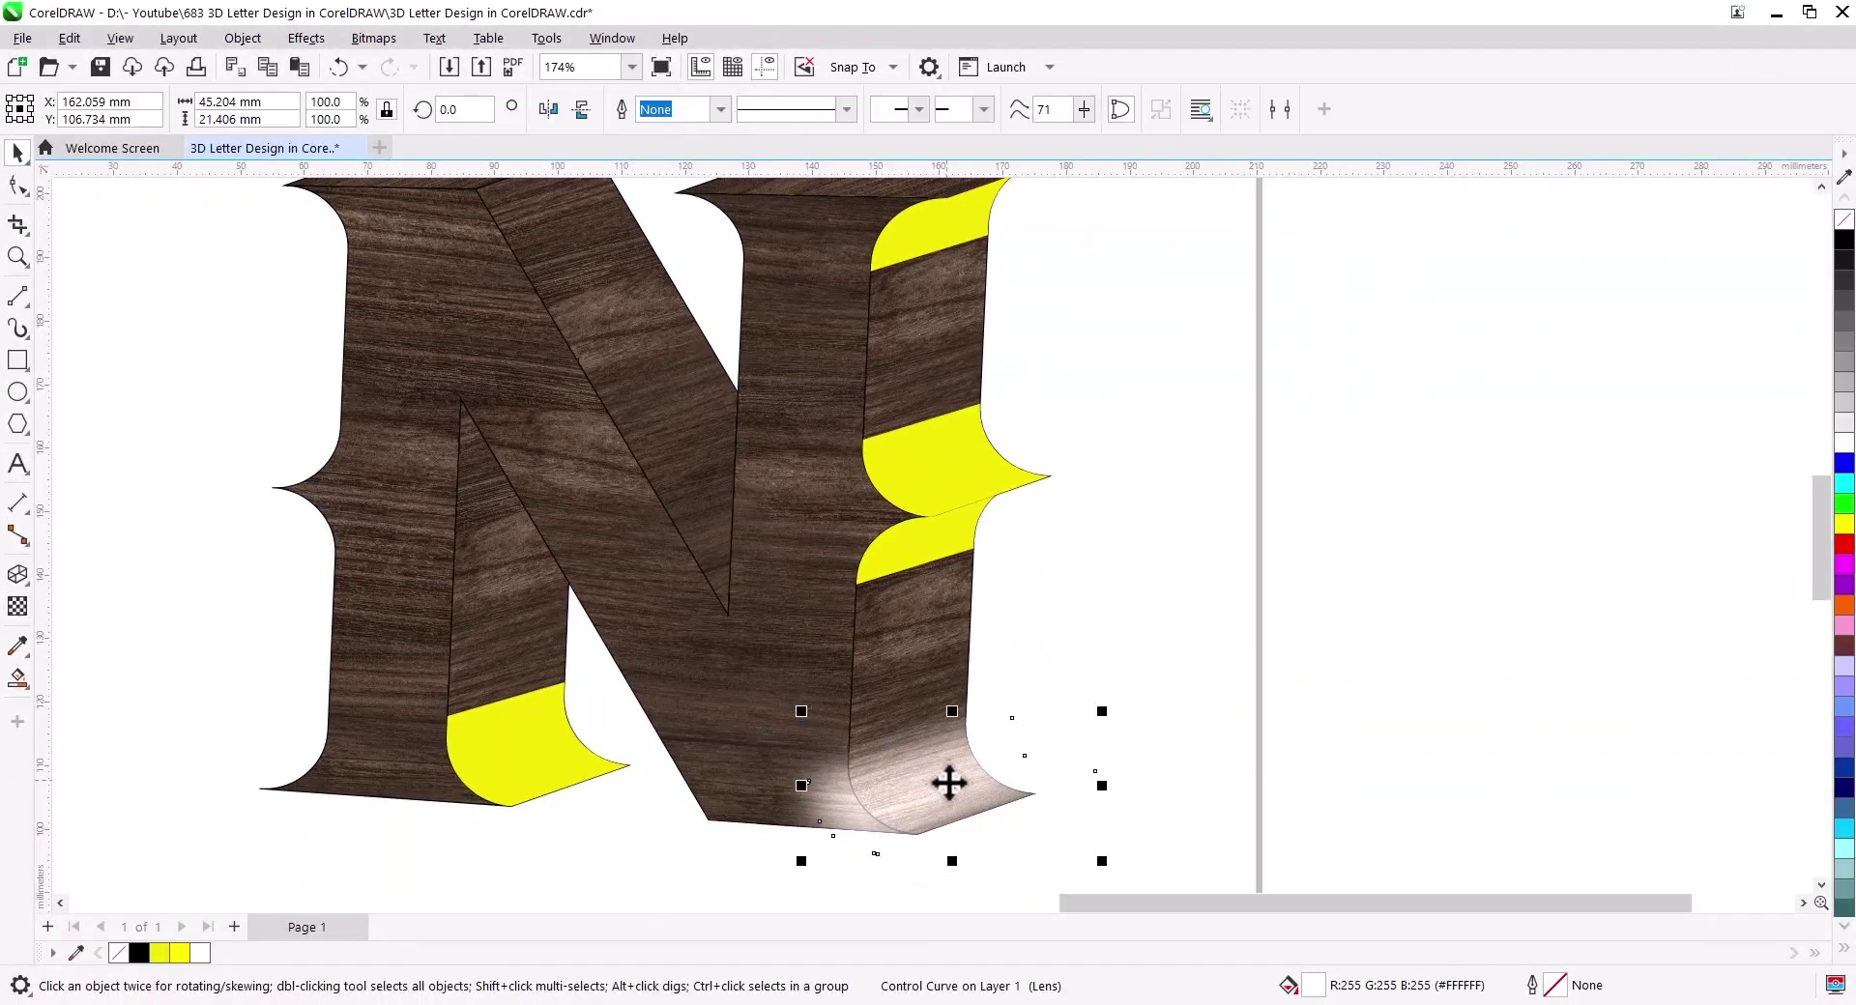
# Step: Copy the light highlight onto another serif and PowerClip it inside that serif piece
pyautogui.click(580, 754)
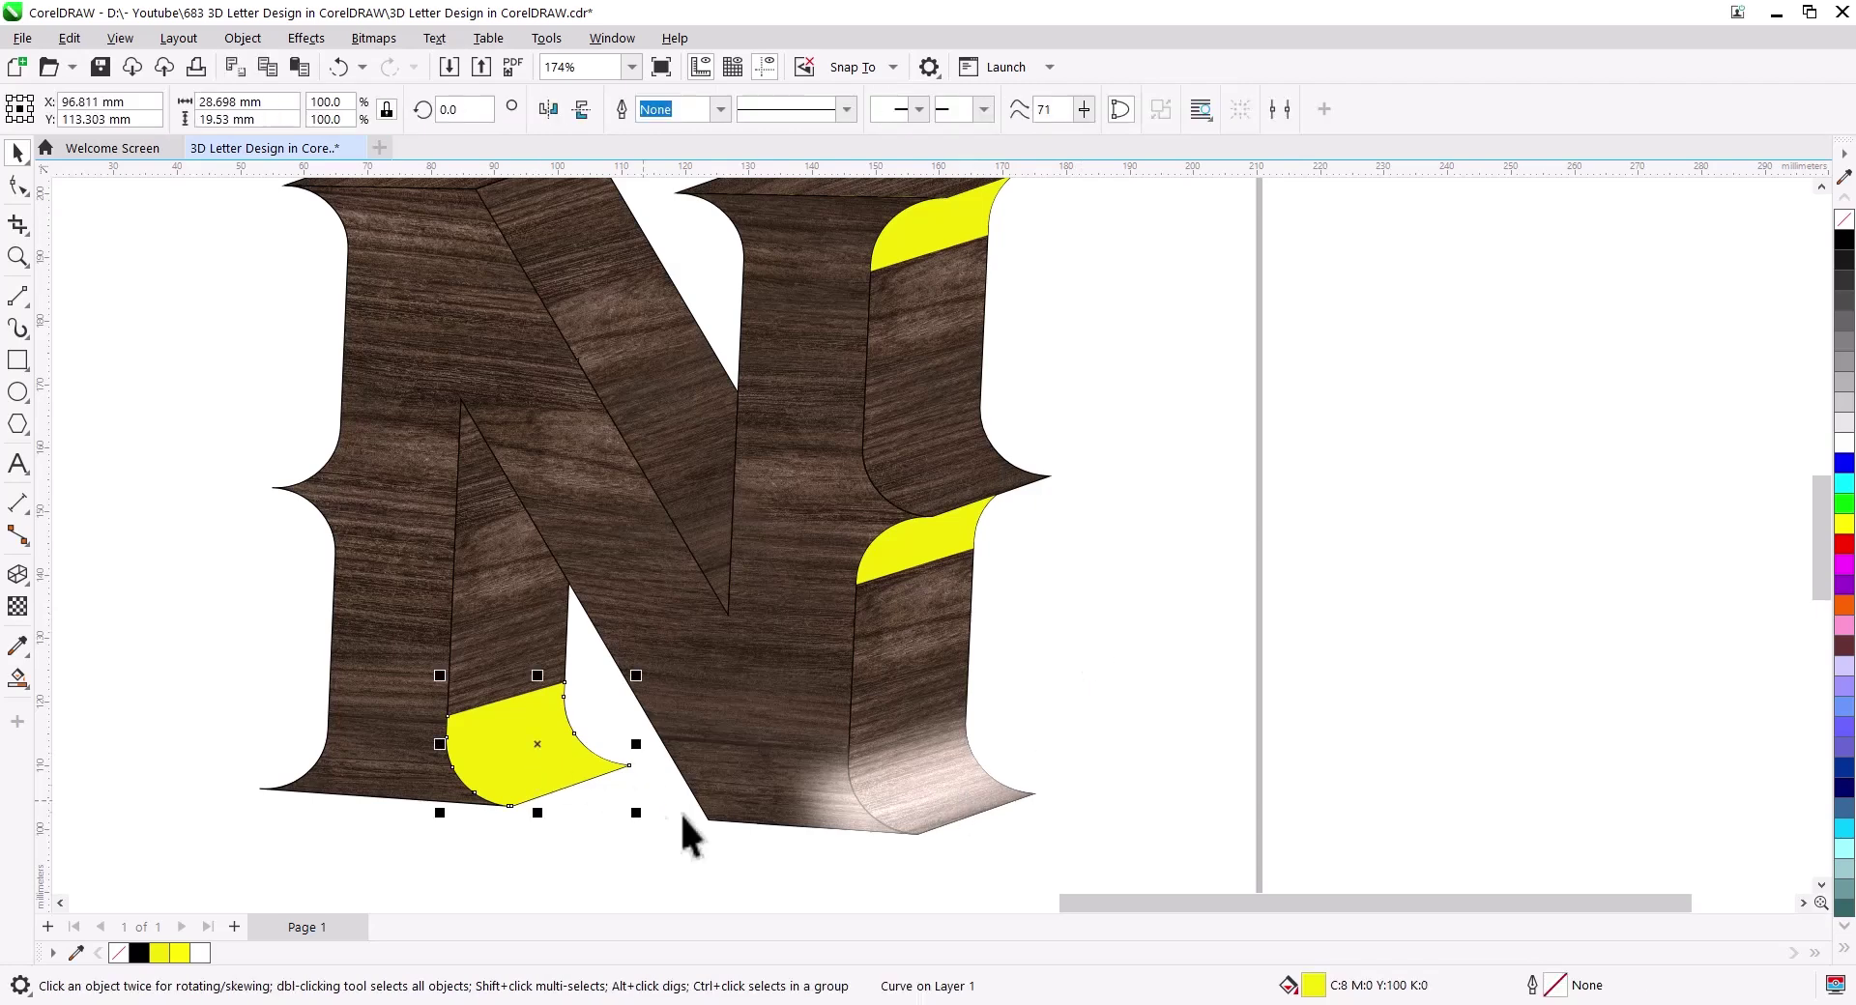
pyautogui.rightClick(556, 760)
pyautogui.press('Escape')
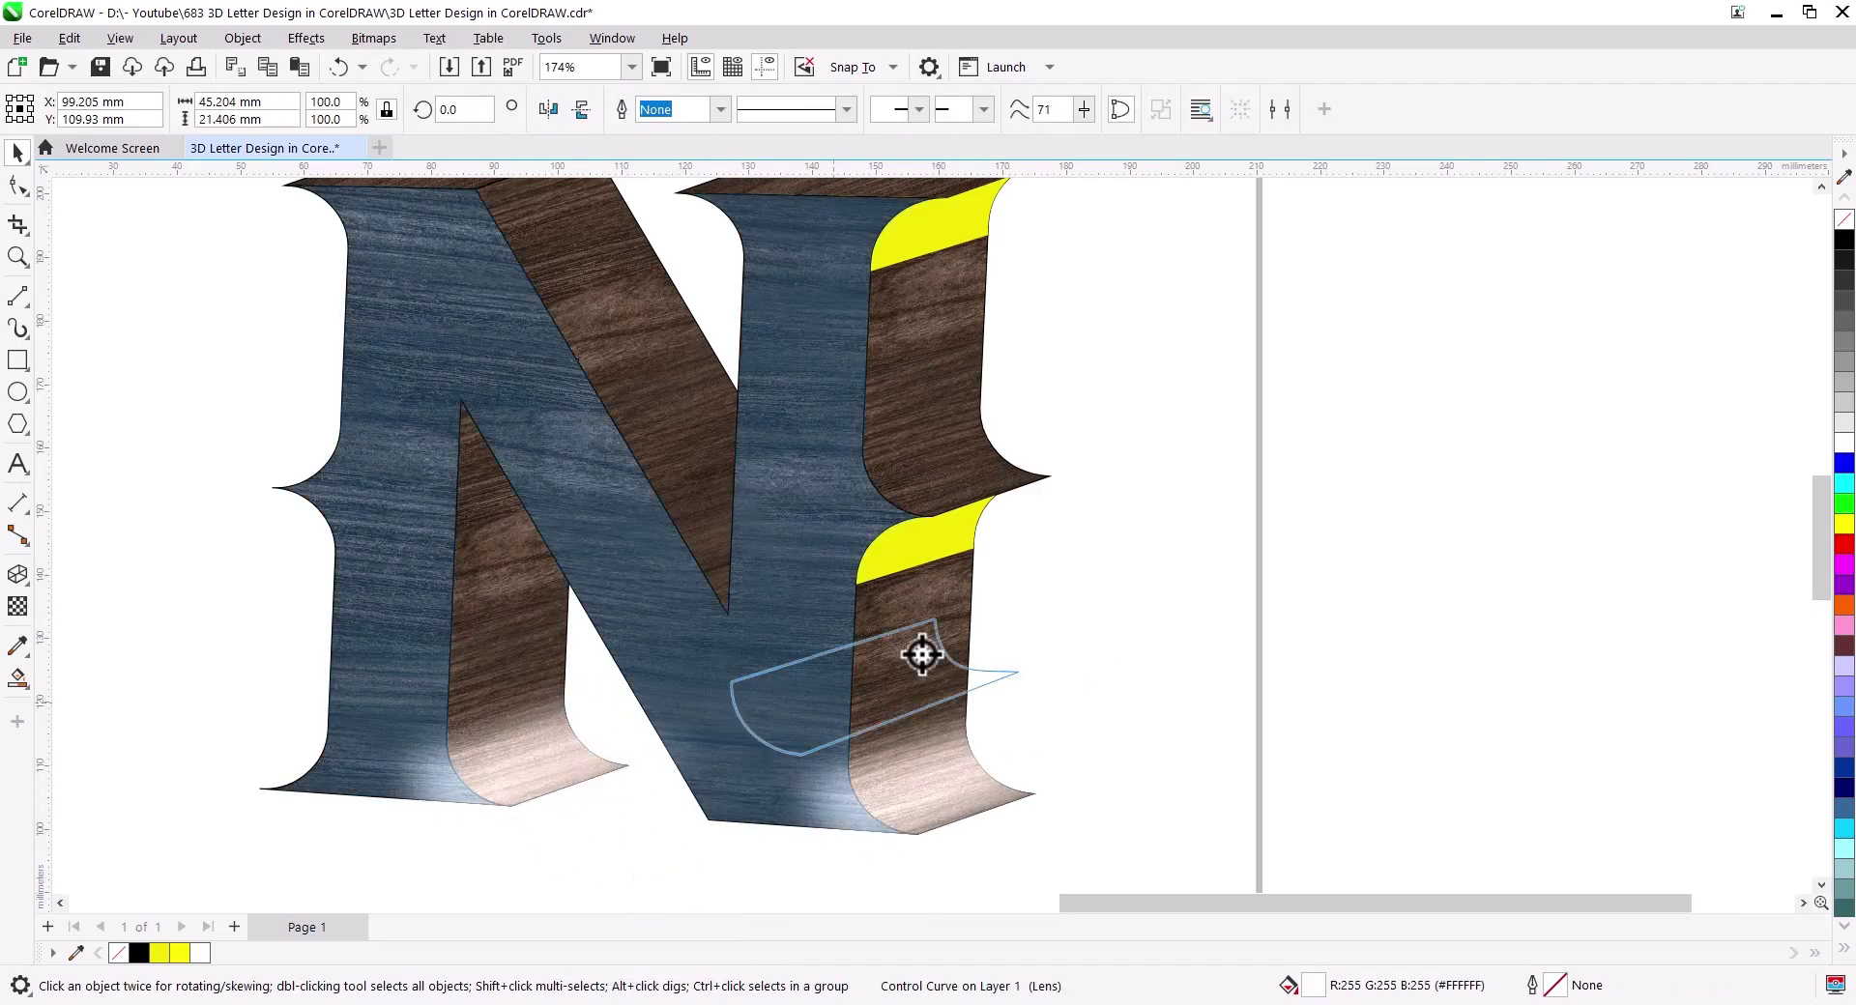
pyautogui.moveTo(536, 768)
pyautogui.mouseDown()
pyautogui.moveTo(962, 494)
pyautogui.moveTo(945, 485)
pyautogui.mouseUp()
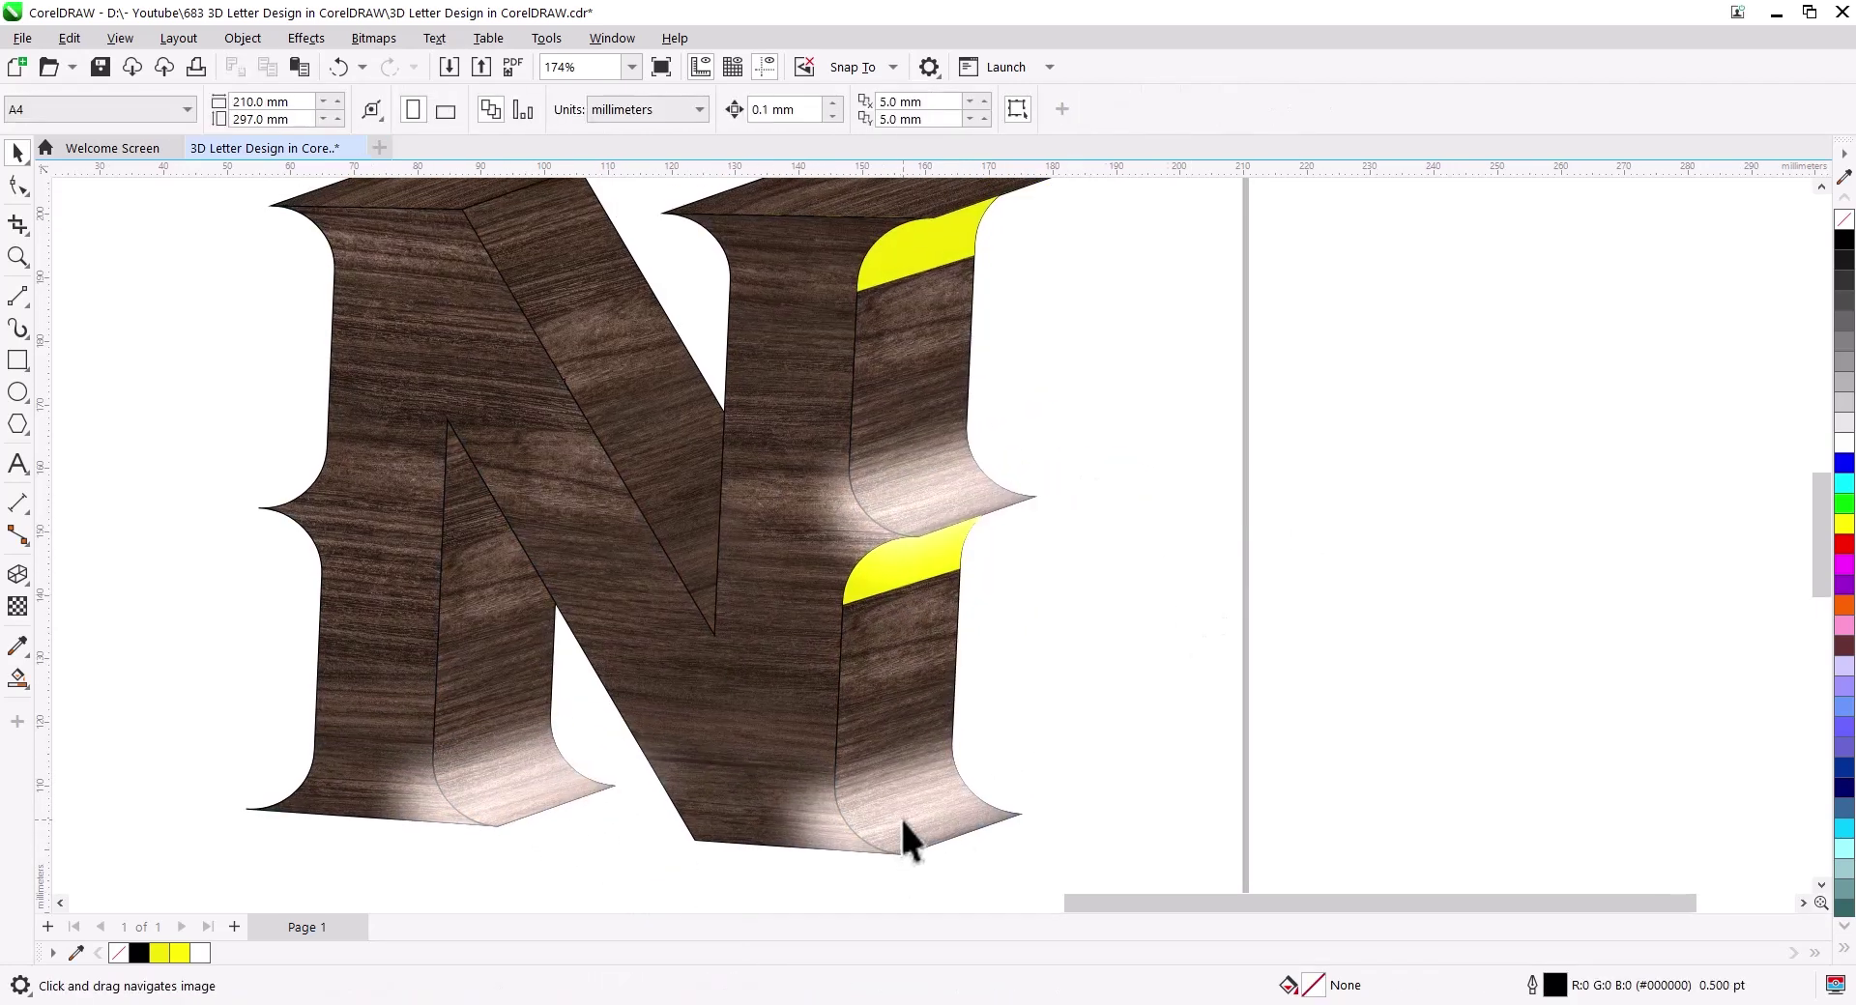
pyautogui.rightClick(904, 821)
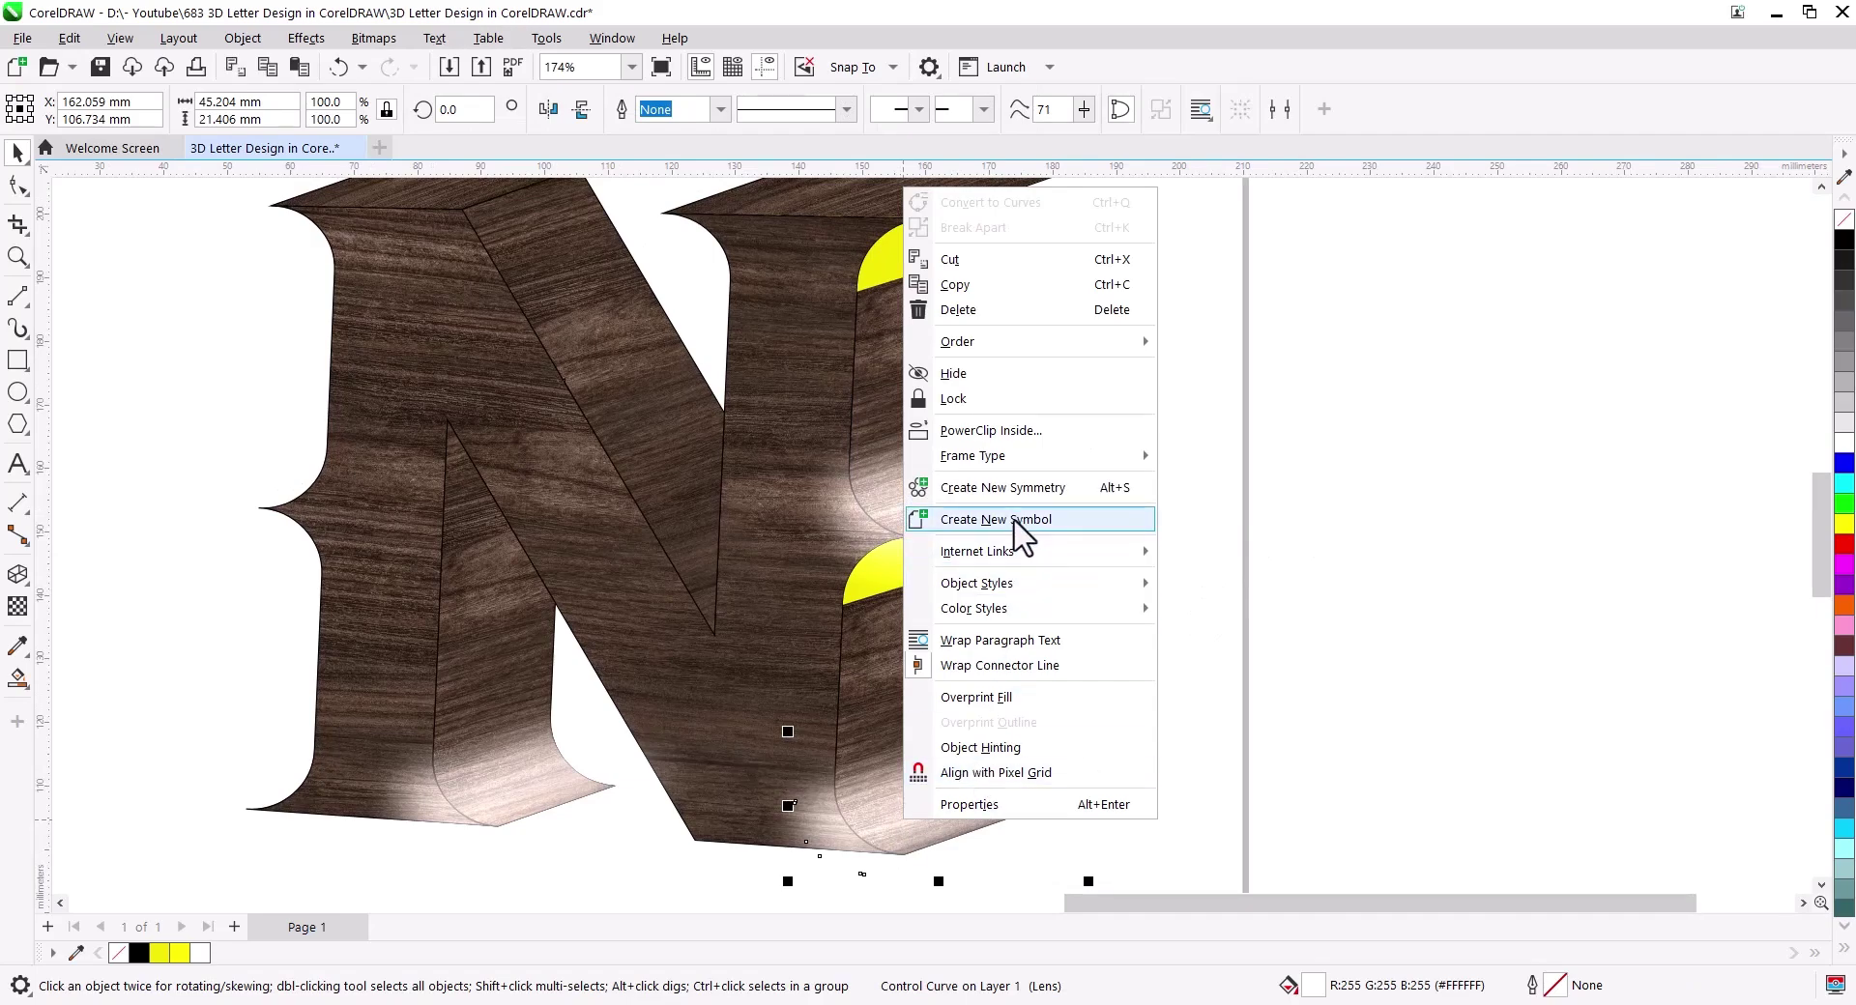
pyautogui.click(990, 430)
pyautogui.click(875, 712)
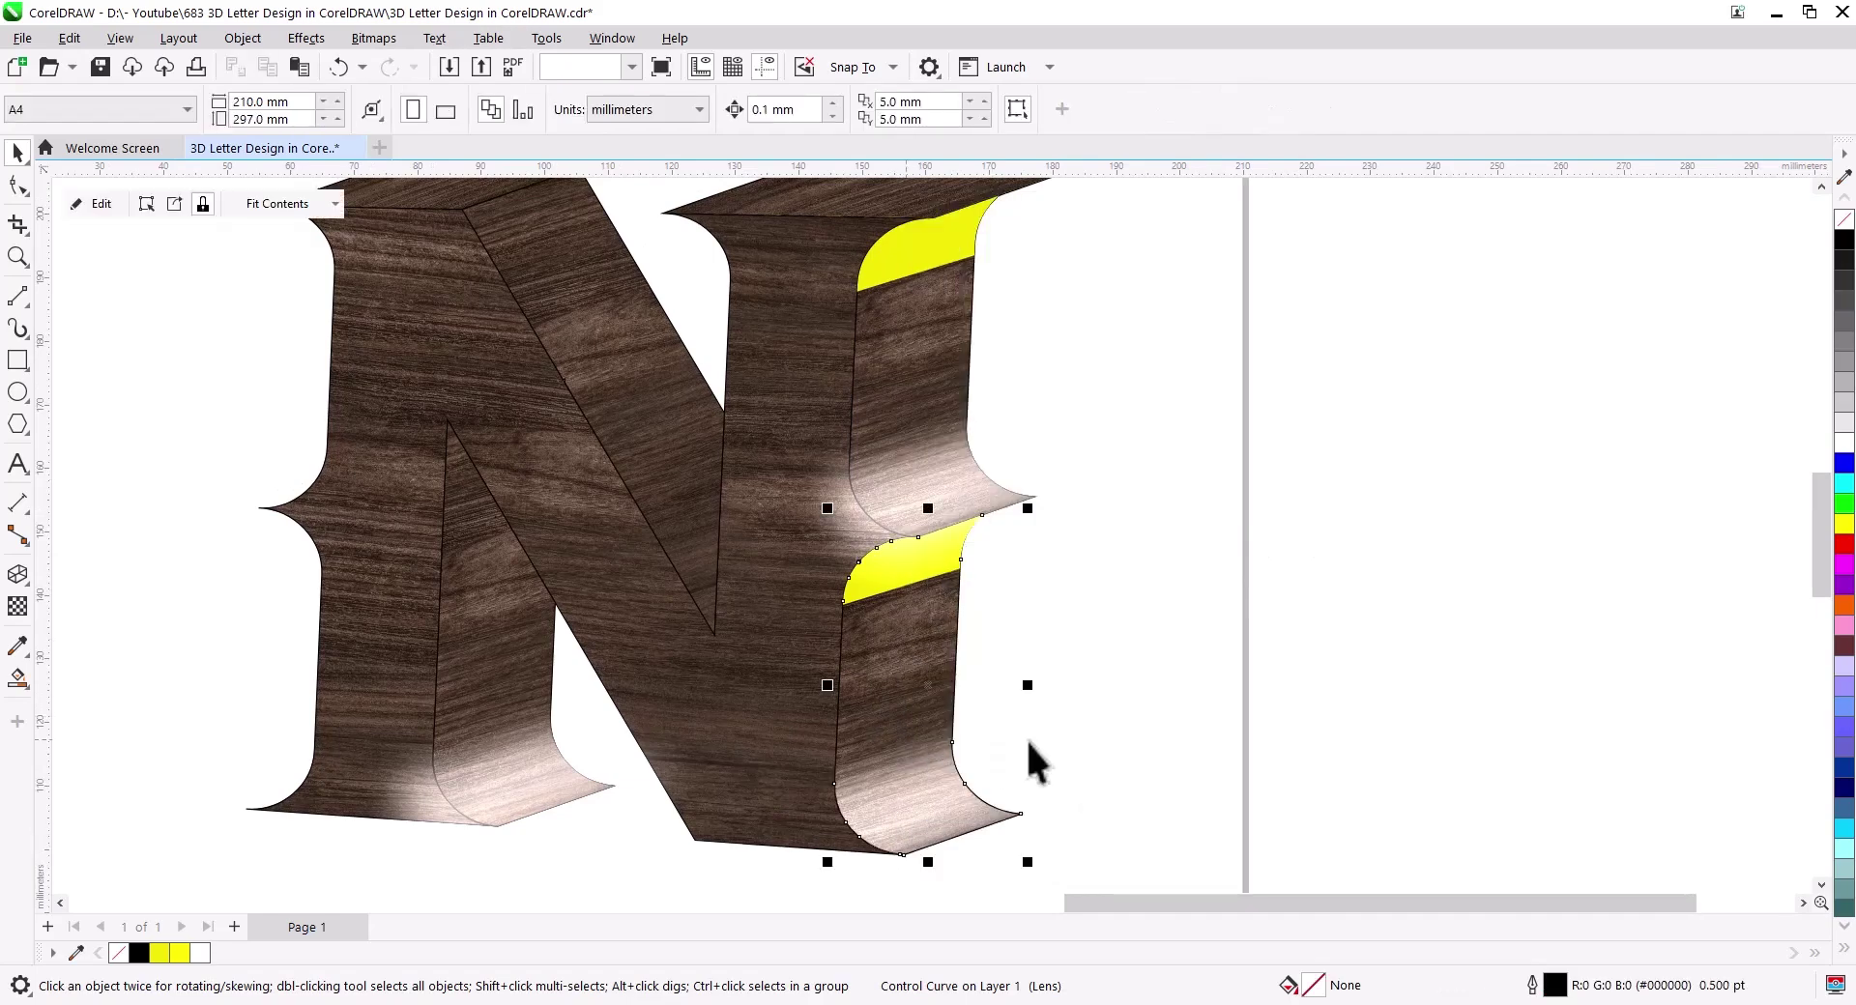
# Step: Change context-menu options for the highlight and lower-middle piece, then select the middle-right yellow piece
pyautogui.click(953, 496)
pyautogui.rightClick(953, 497)
pyautogui.click(995, 613)
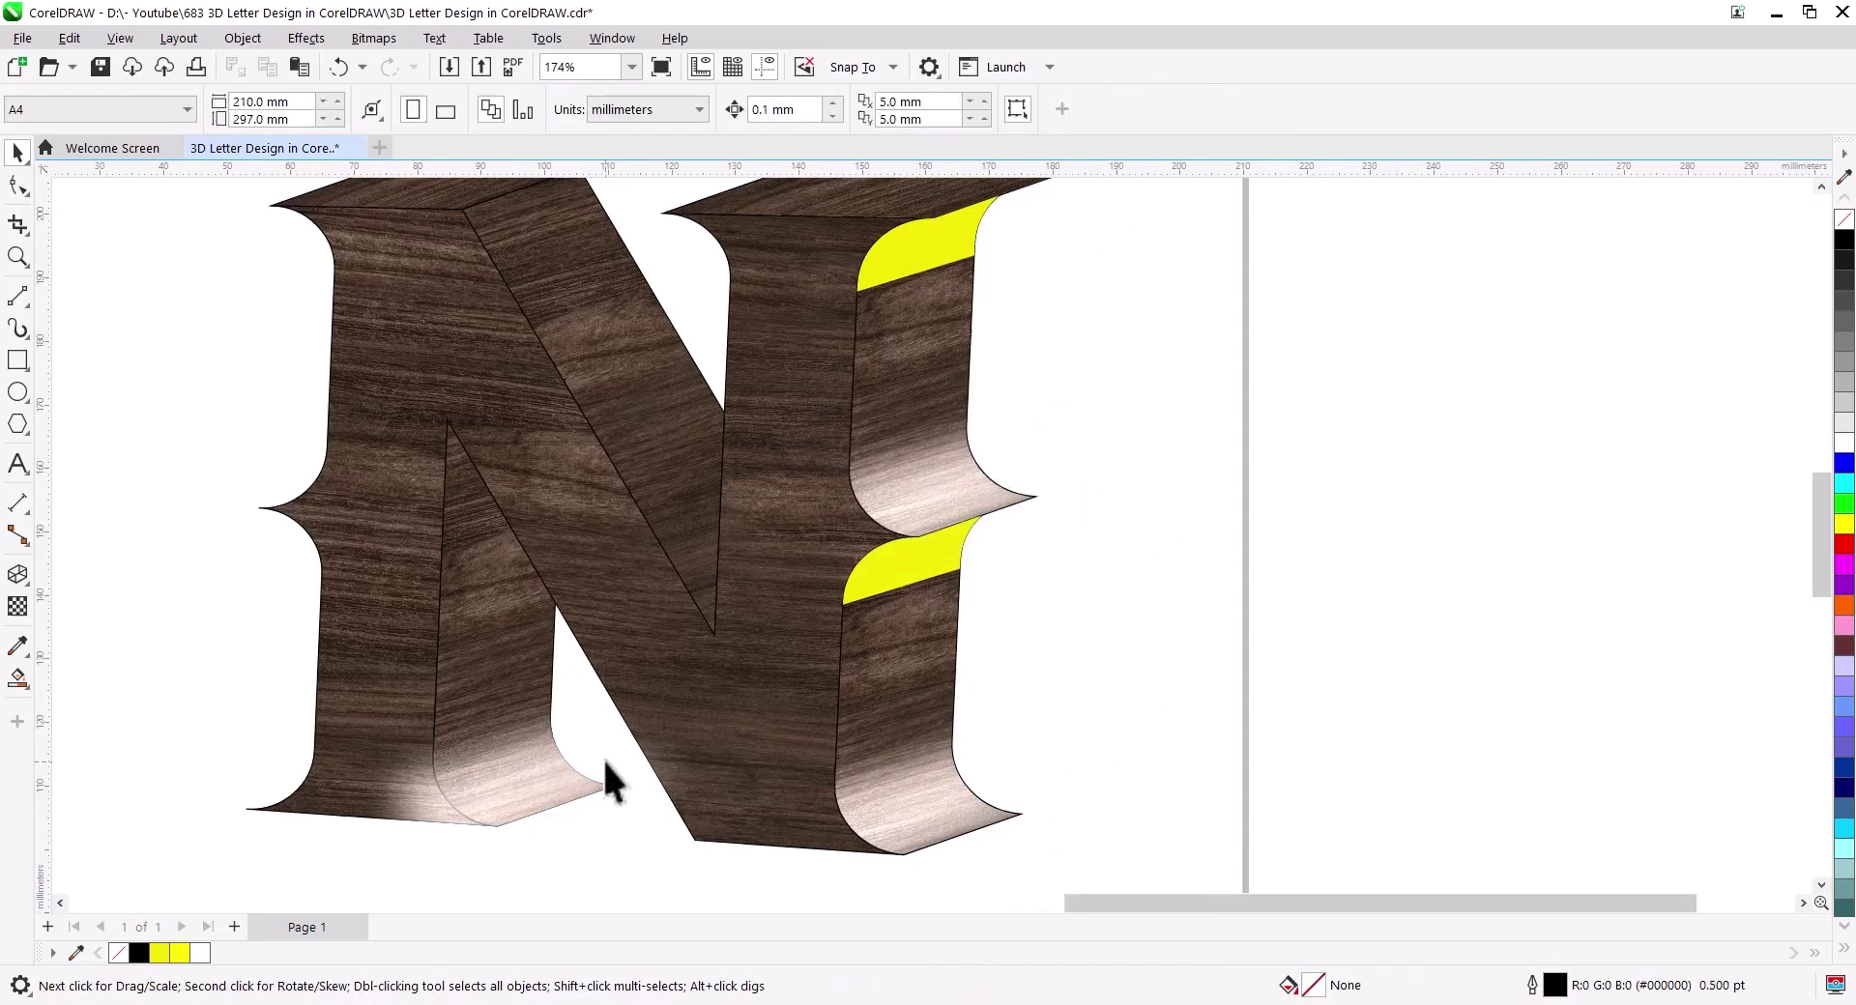
pyautogui.rightClick(609, 778)
pyautogui.click(619, 714)
pyautogui.click(1119, 619)
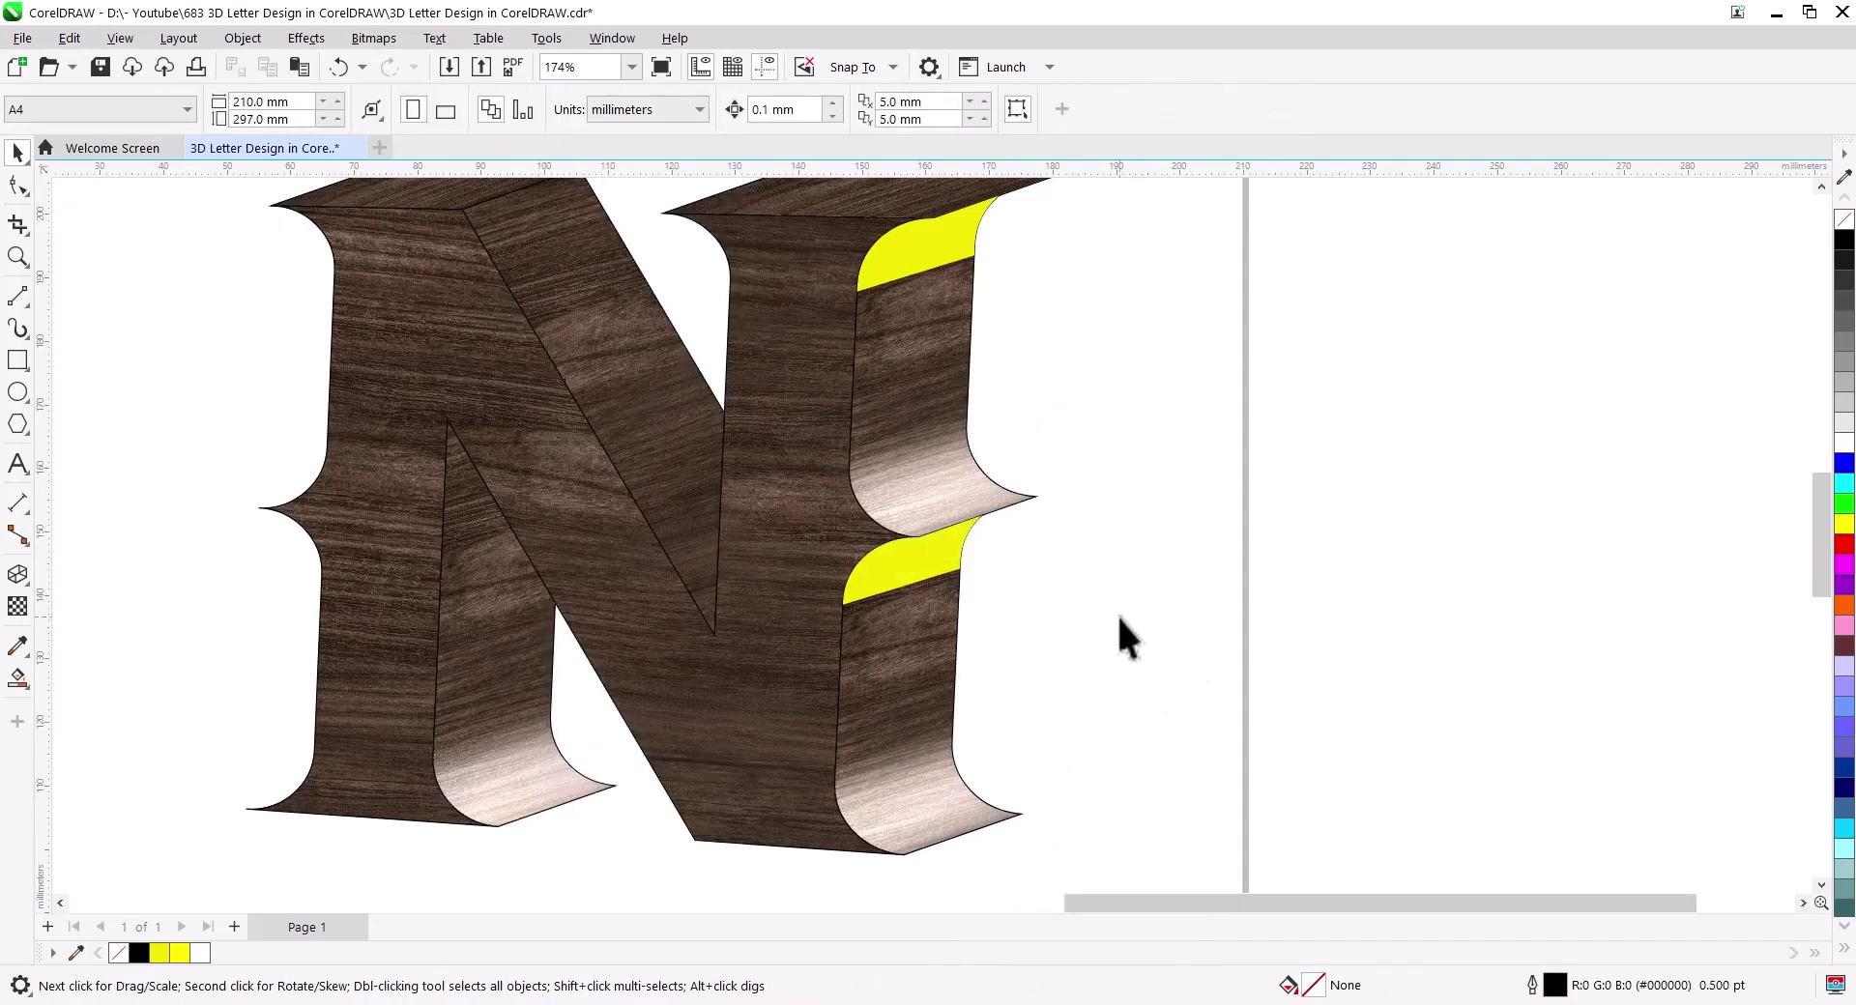
pyautogui.moveTo(1120, 618); pyautogui.dragTo(1054, 725)
pyautogui.click(843, 667)
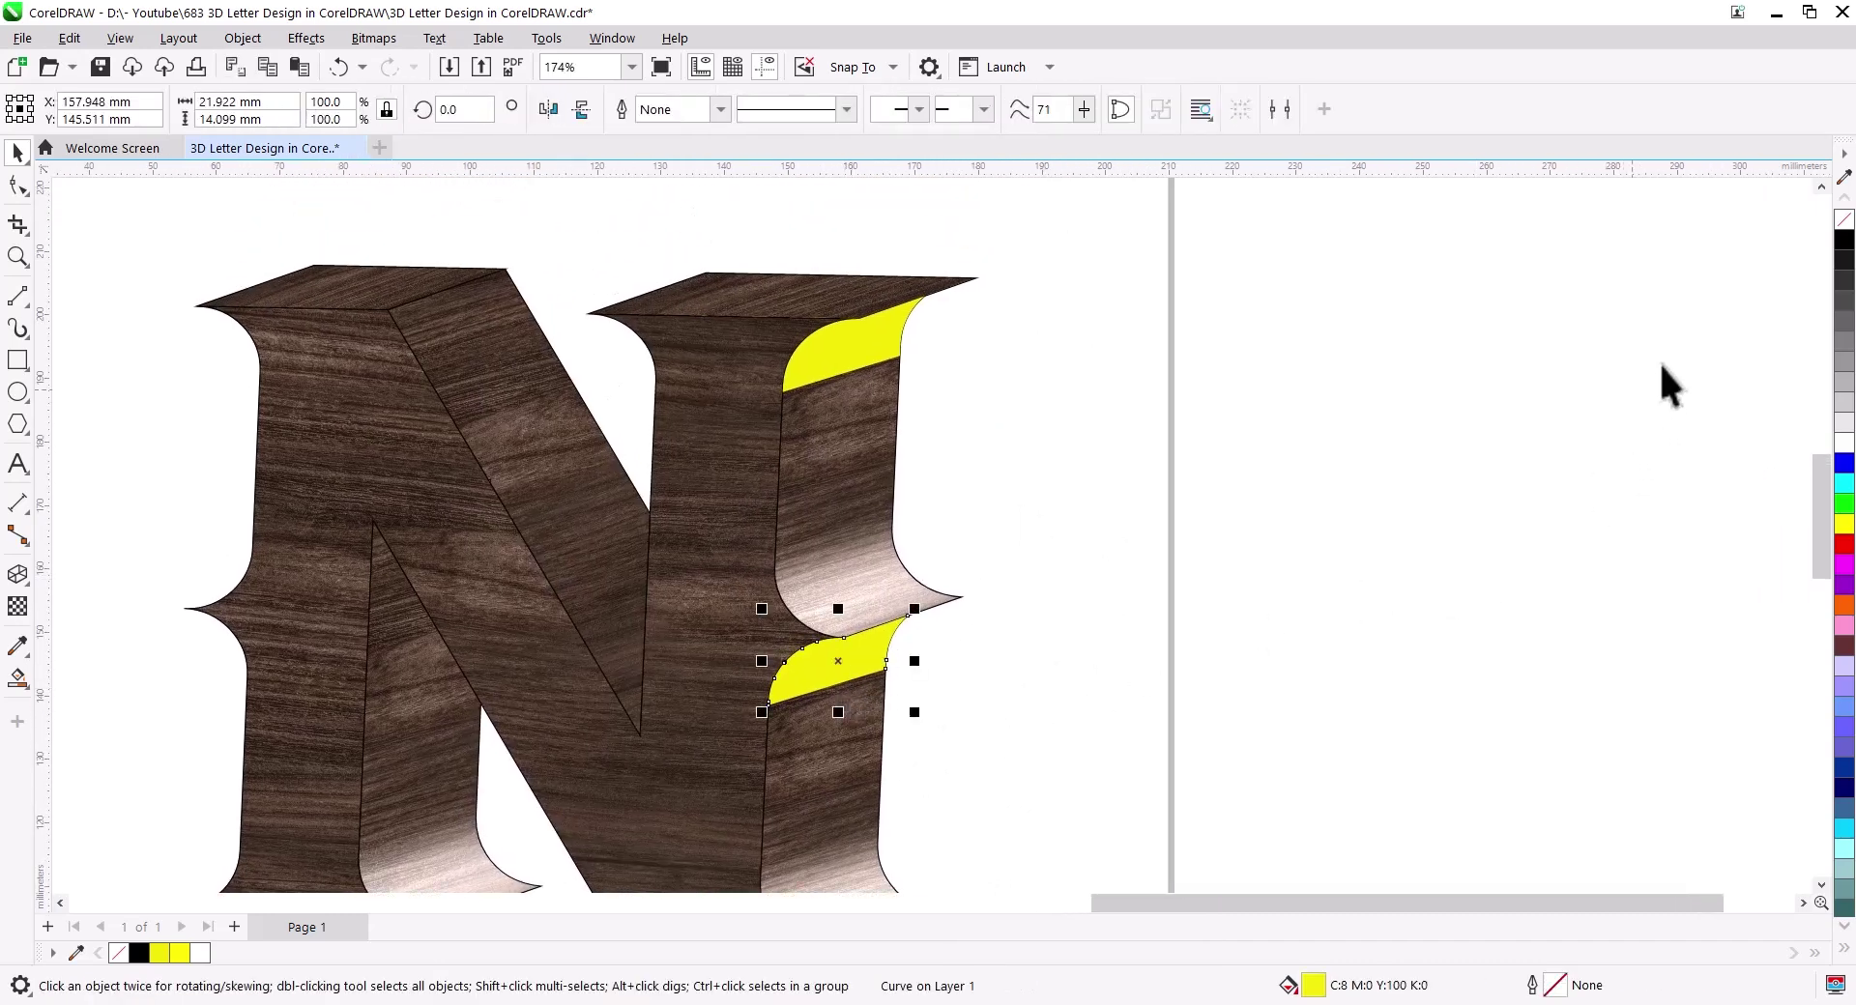
# Step: Fill the middle-right piece black, Gaussian-blur it, and stretch its ends along the serif
pyautogui.click(1844, 241)
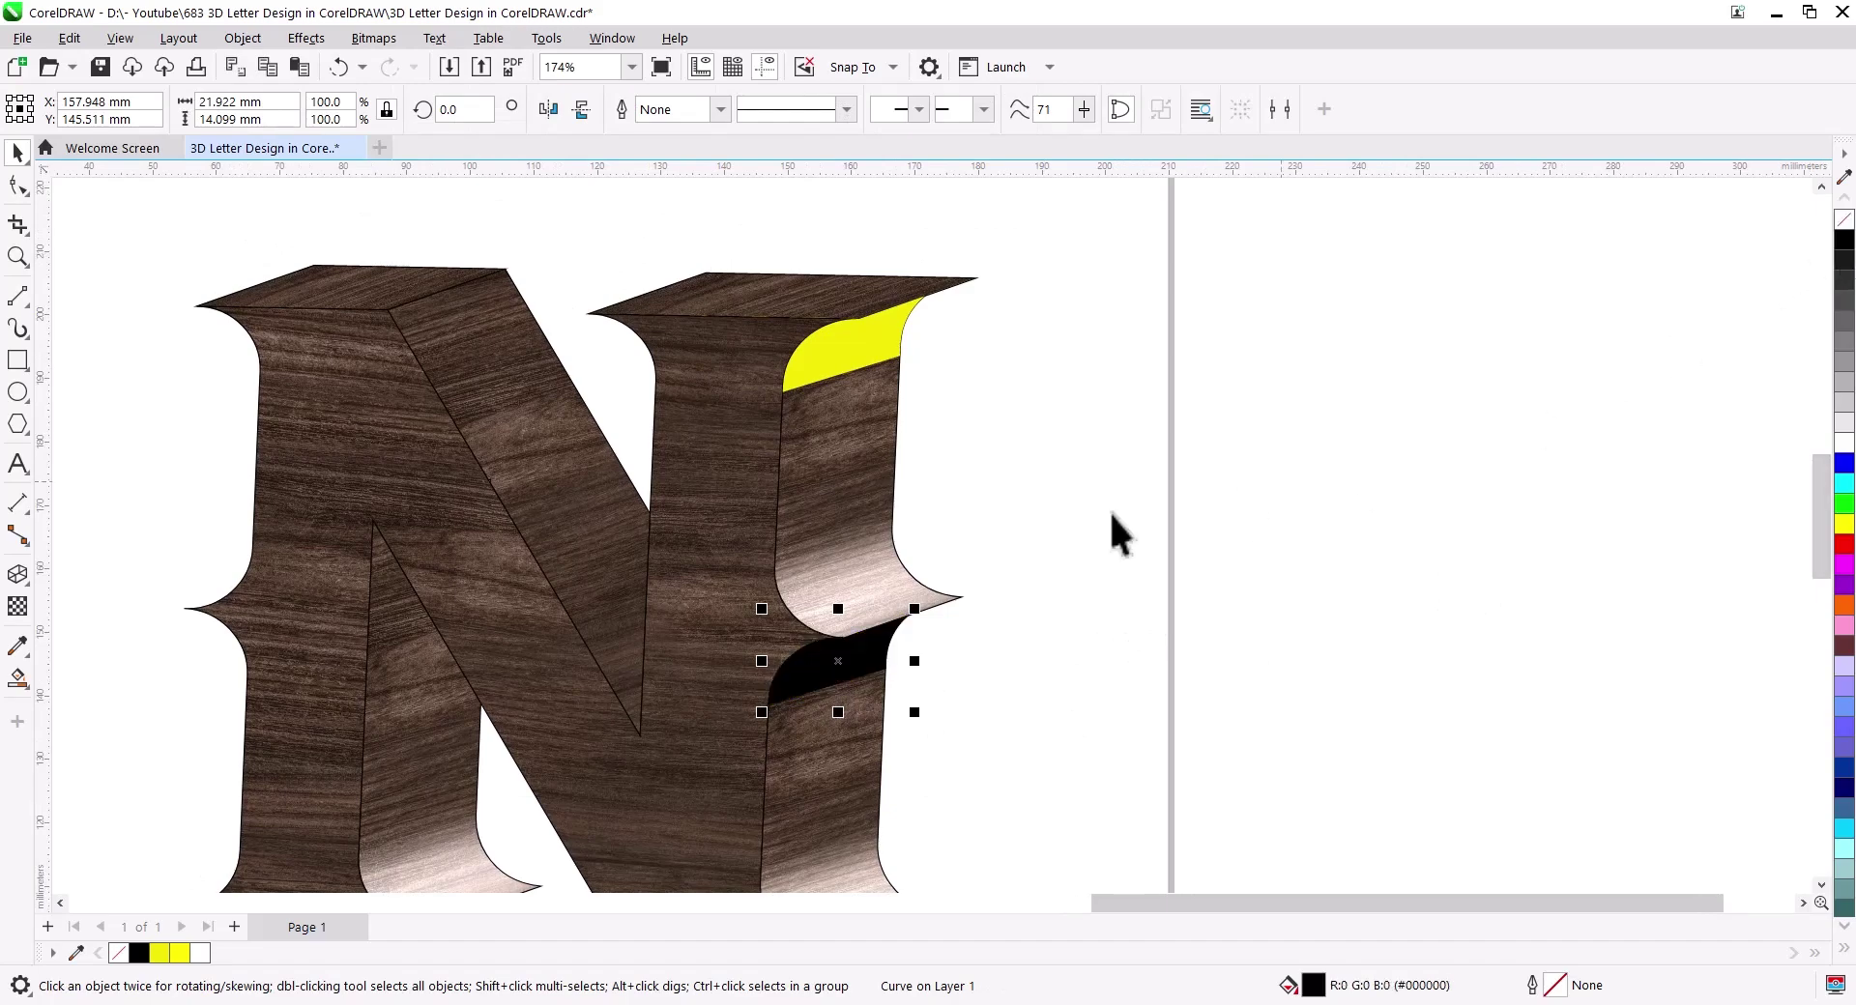
pyautogui.click(314, 41)
pyautogui.moveTo(322, 172)
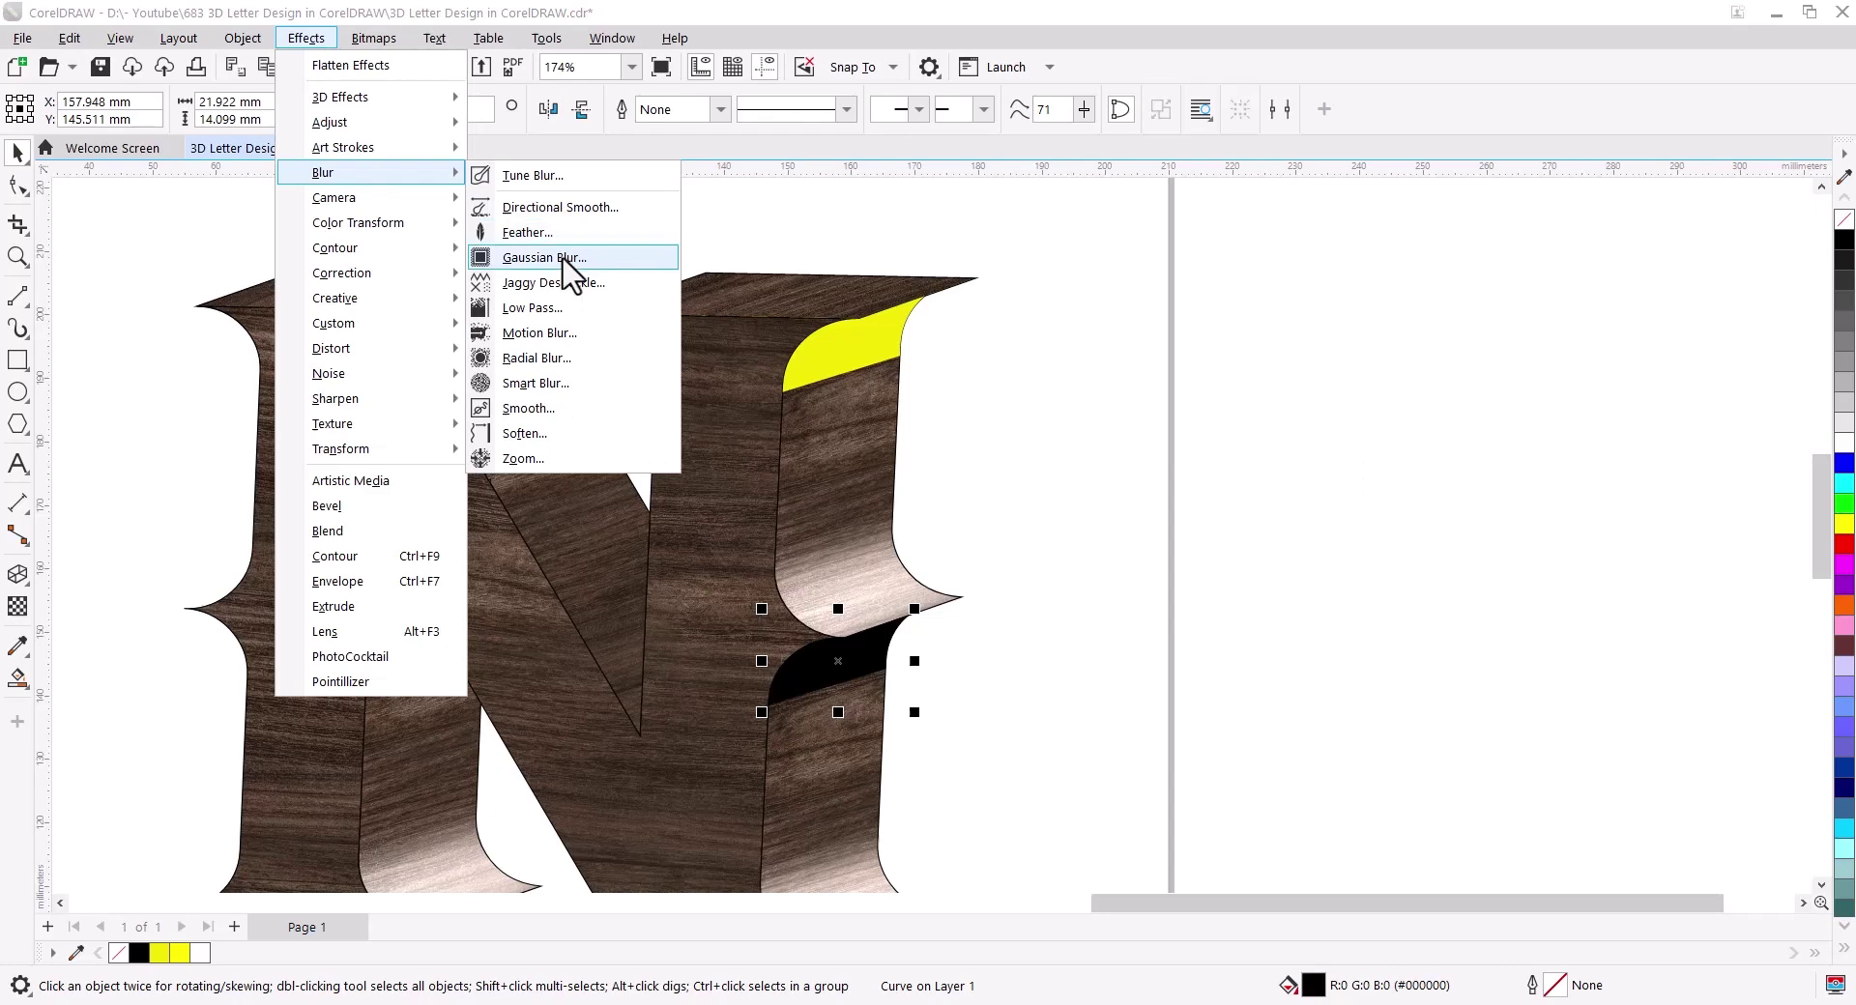
pyautogui.click(566, 260)
pyautogui.click(1074, 564)
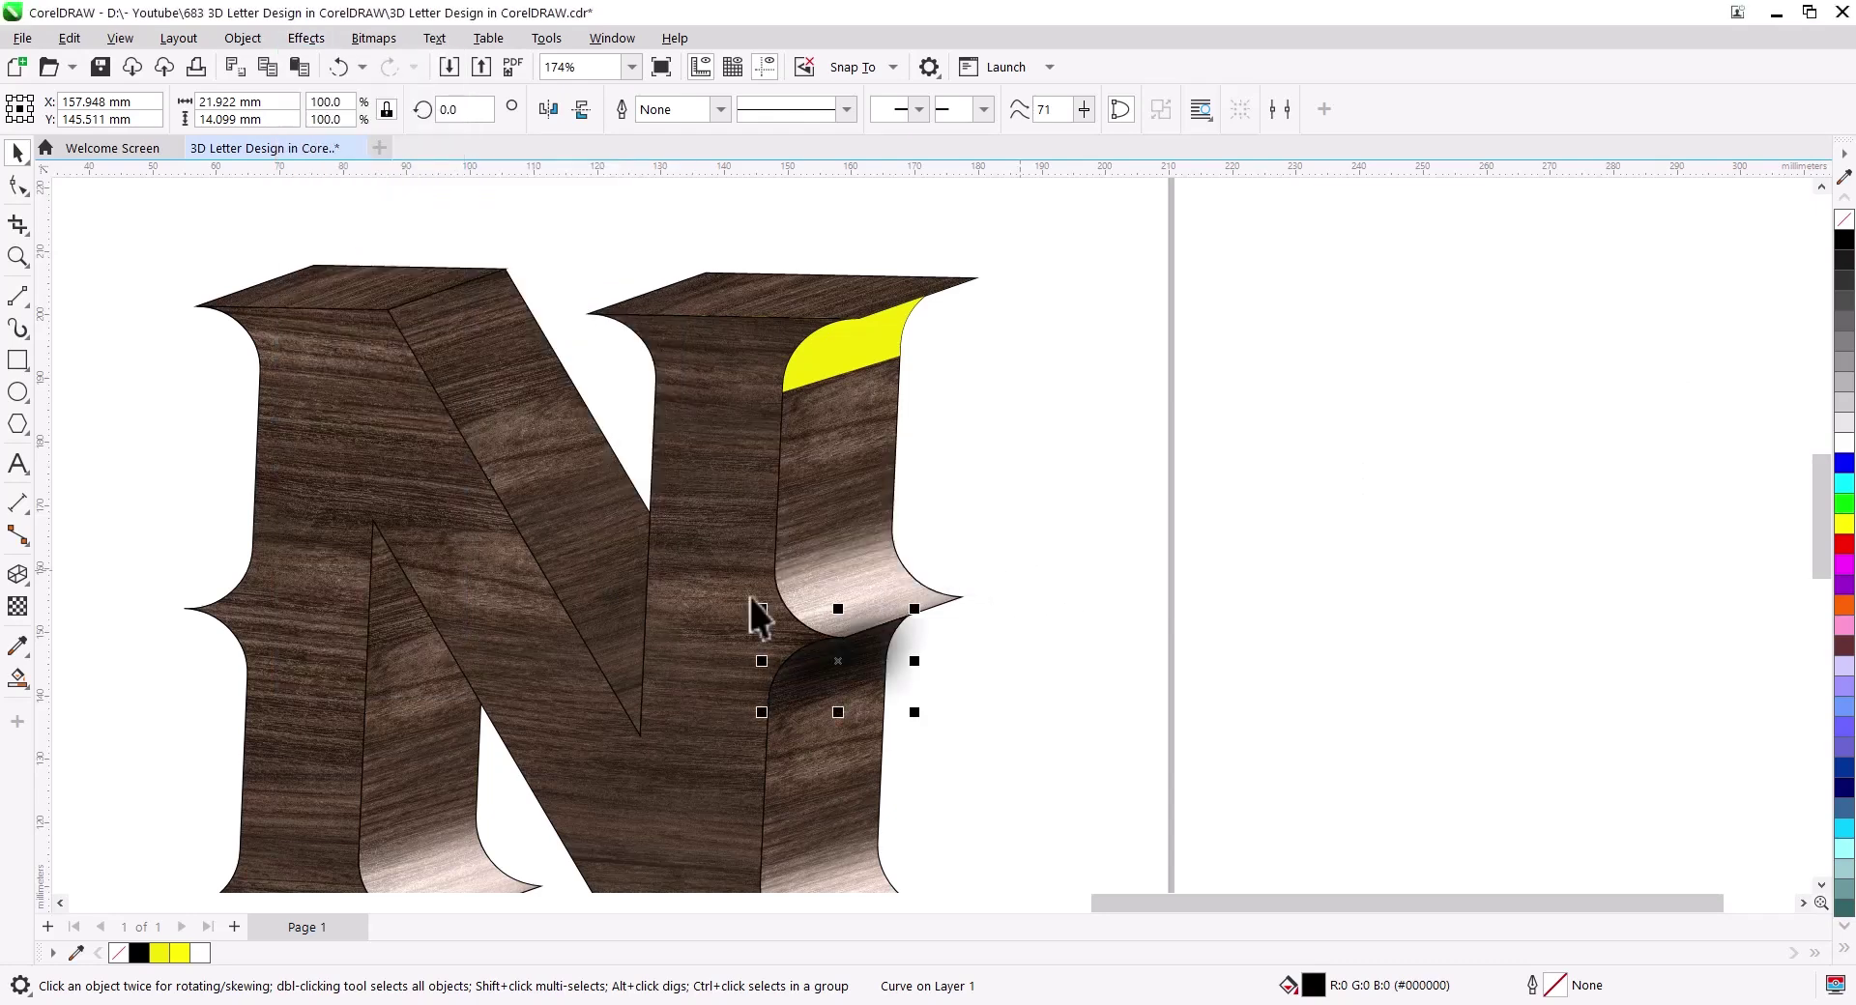
pyautogui.click(17, 184)
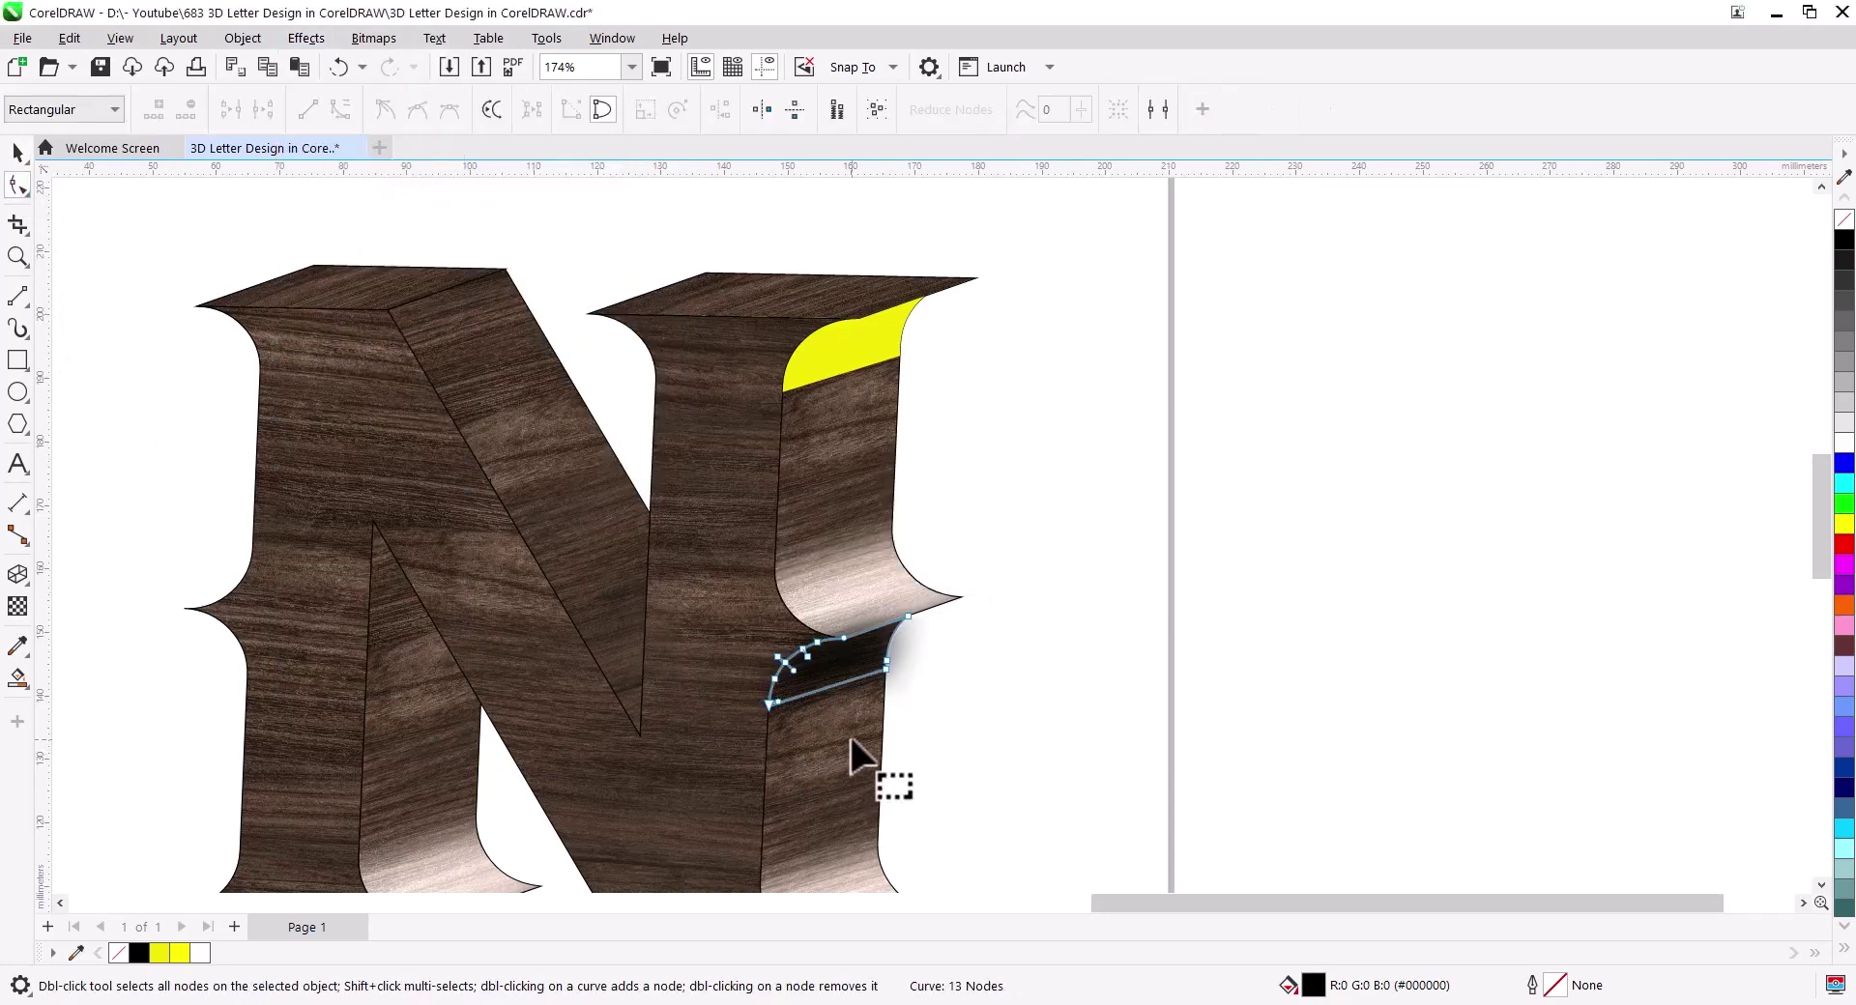
pyautogui.moveTo(839, 650); pyautogui.dragTo(812, 653)
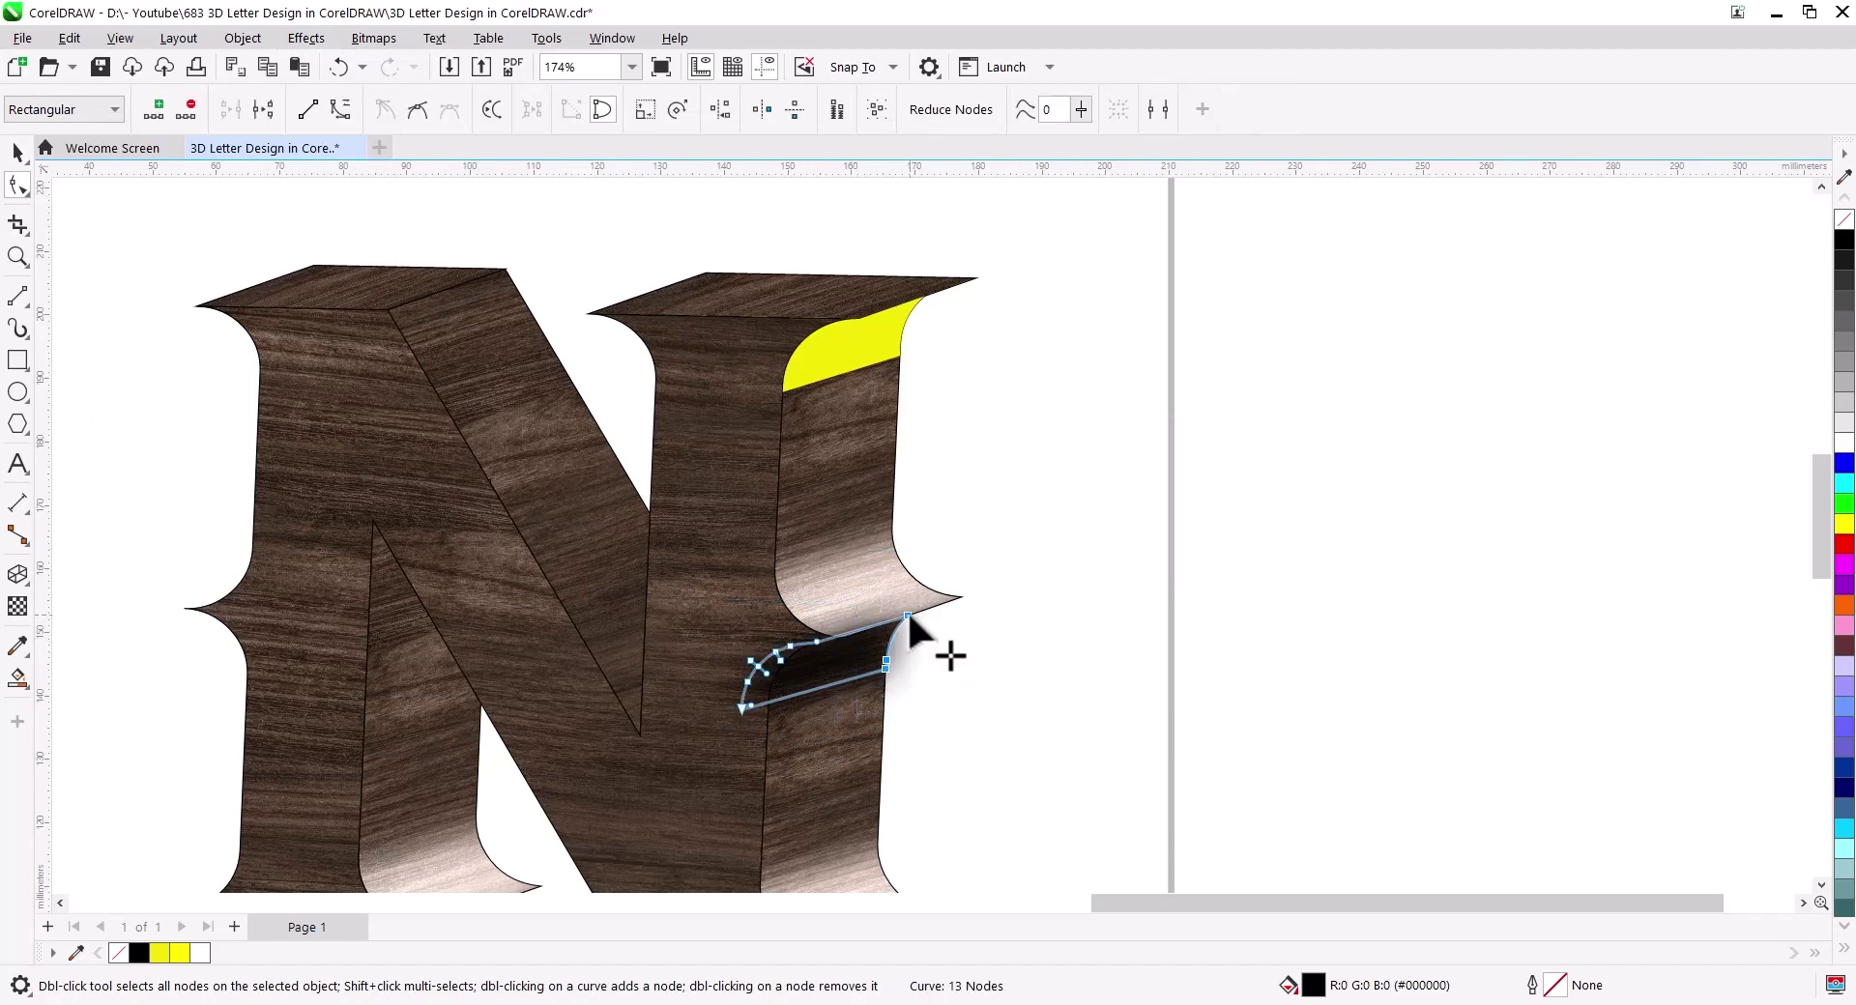
pyautogui.moveTo(906, 615); pyautogui.dragTo(961, 598)
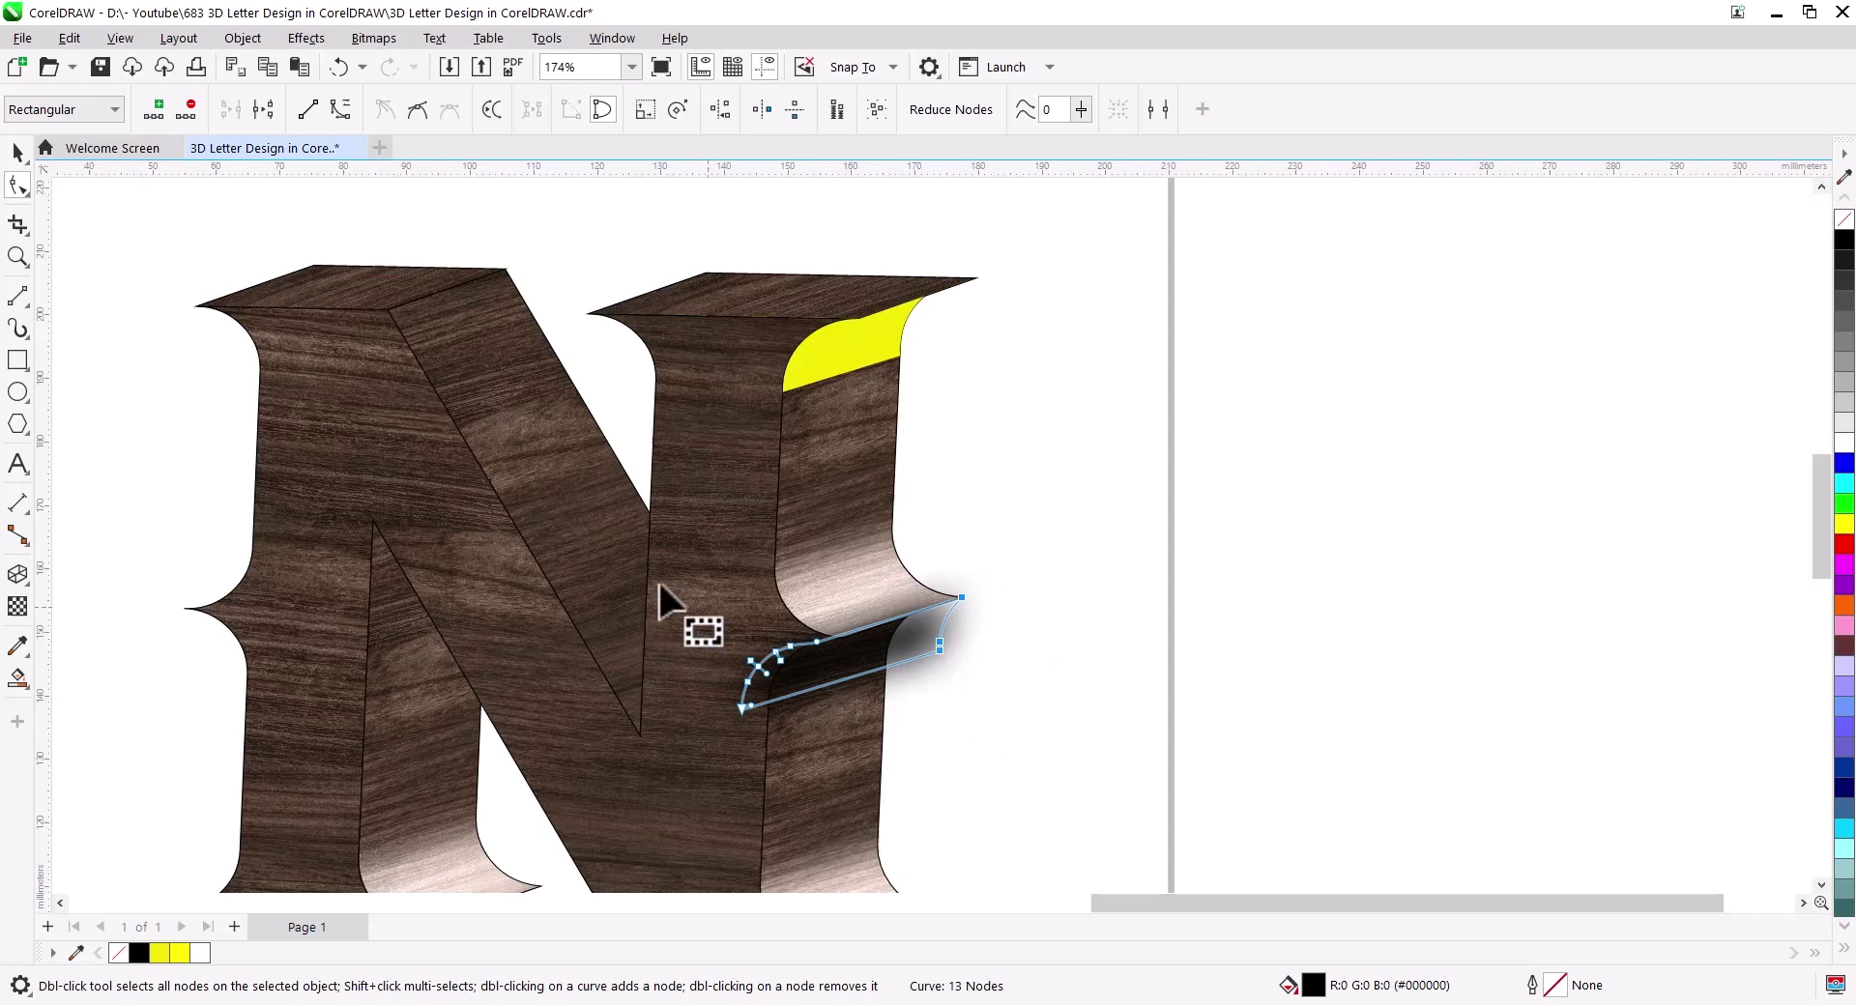
# Step: Give the black shadow an Overlay blend-mode transparency
pyautogui.click(17, 153)
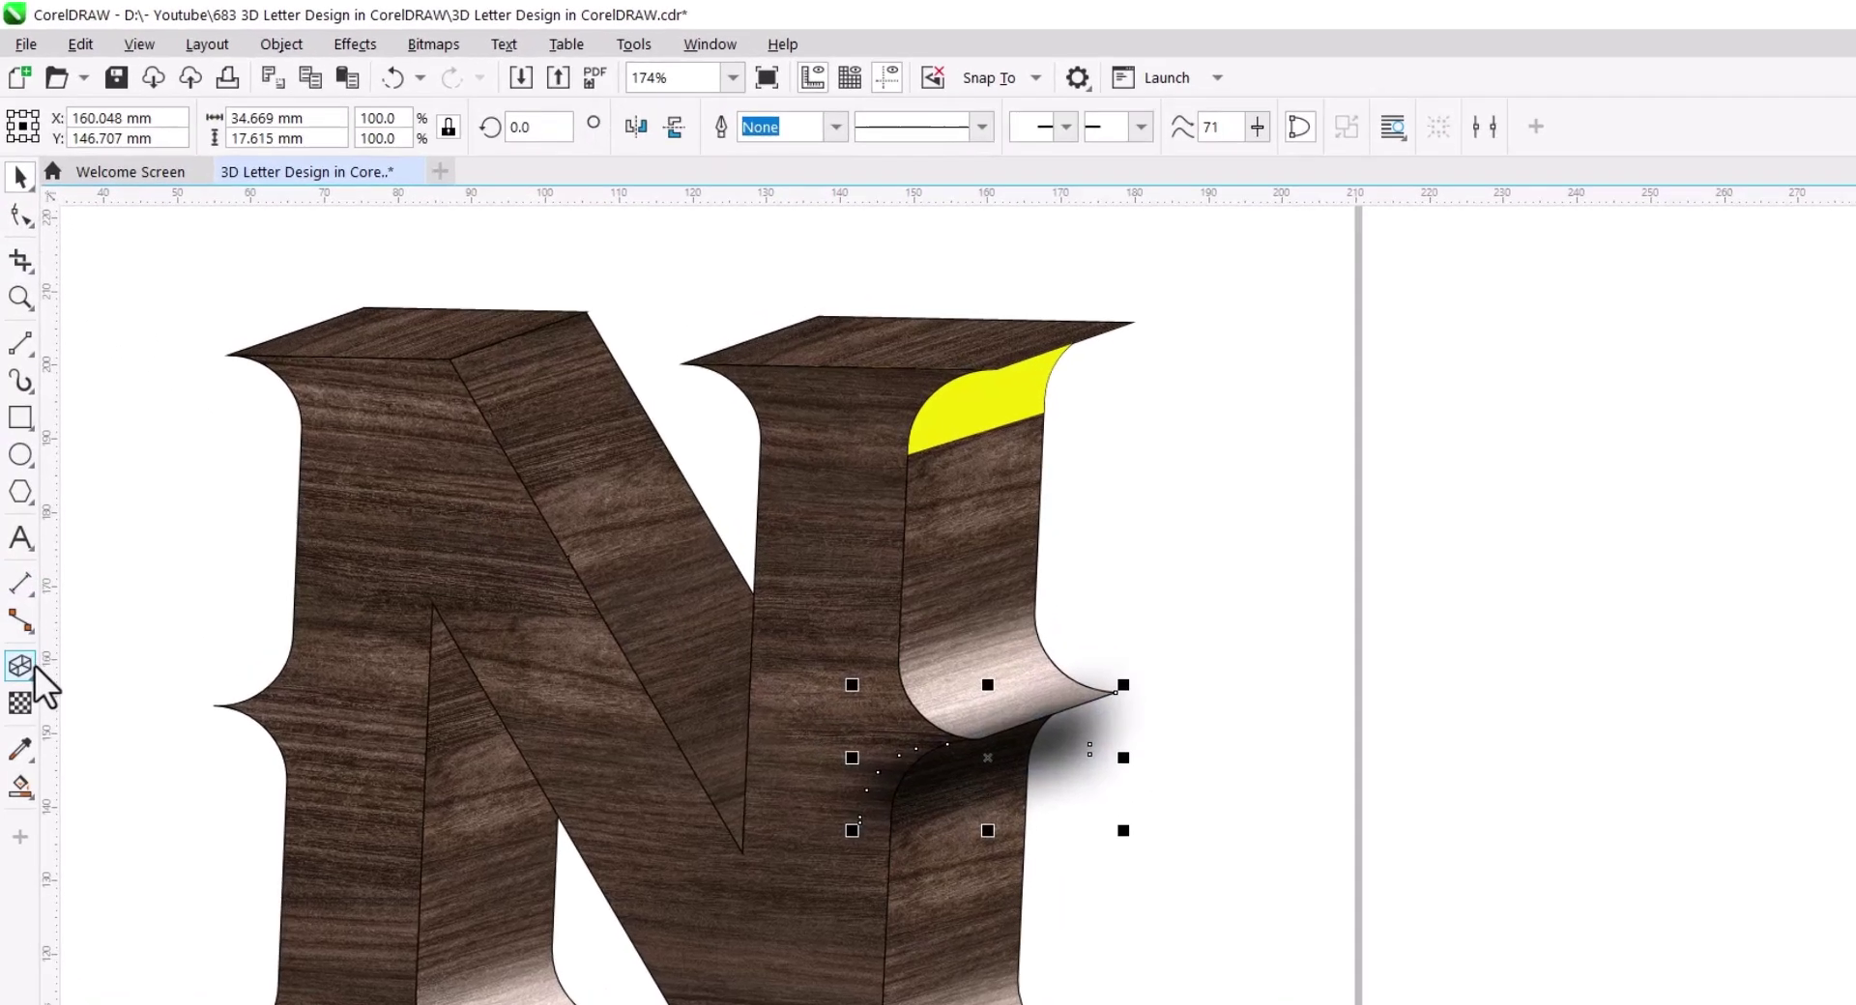
pyautogui.click(17, 606)
pyautogui.click(350, 109)
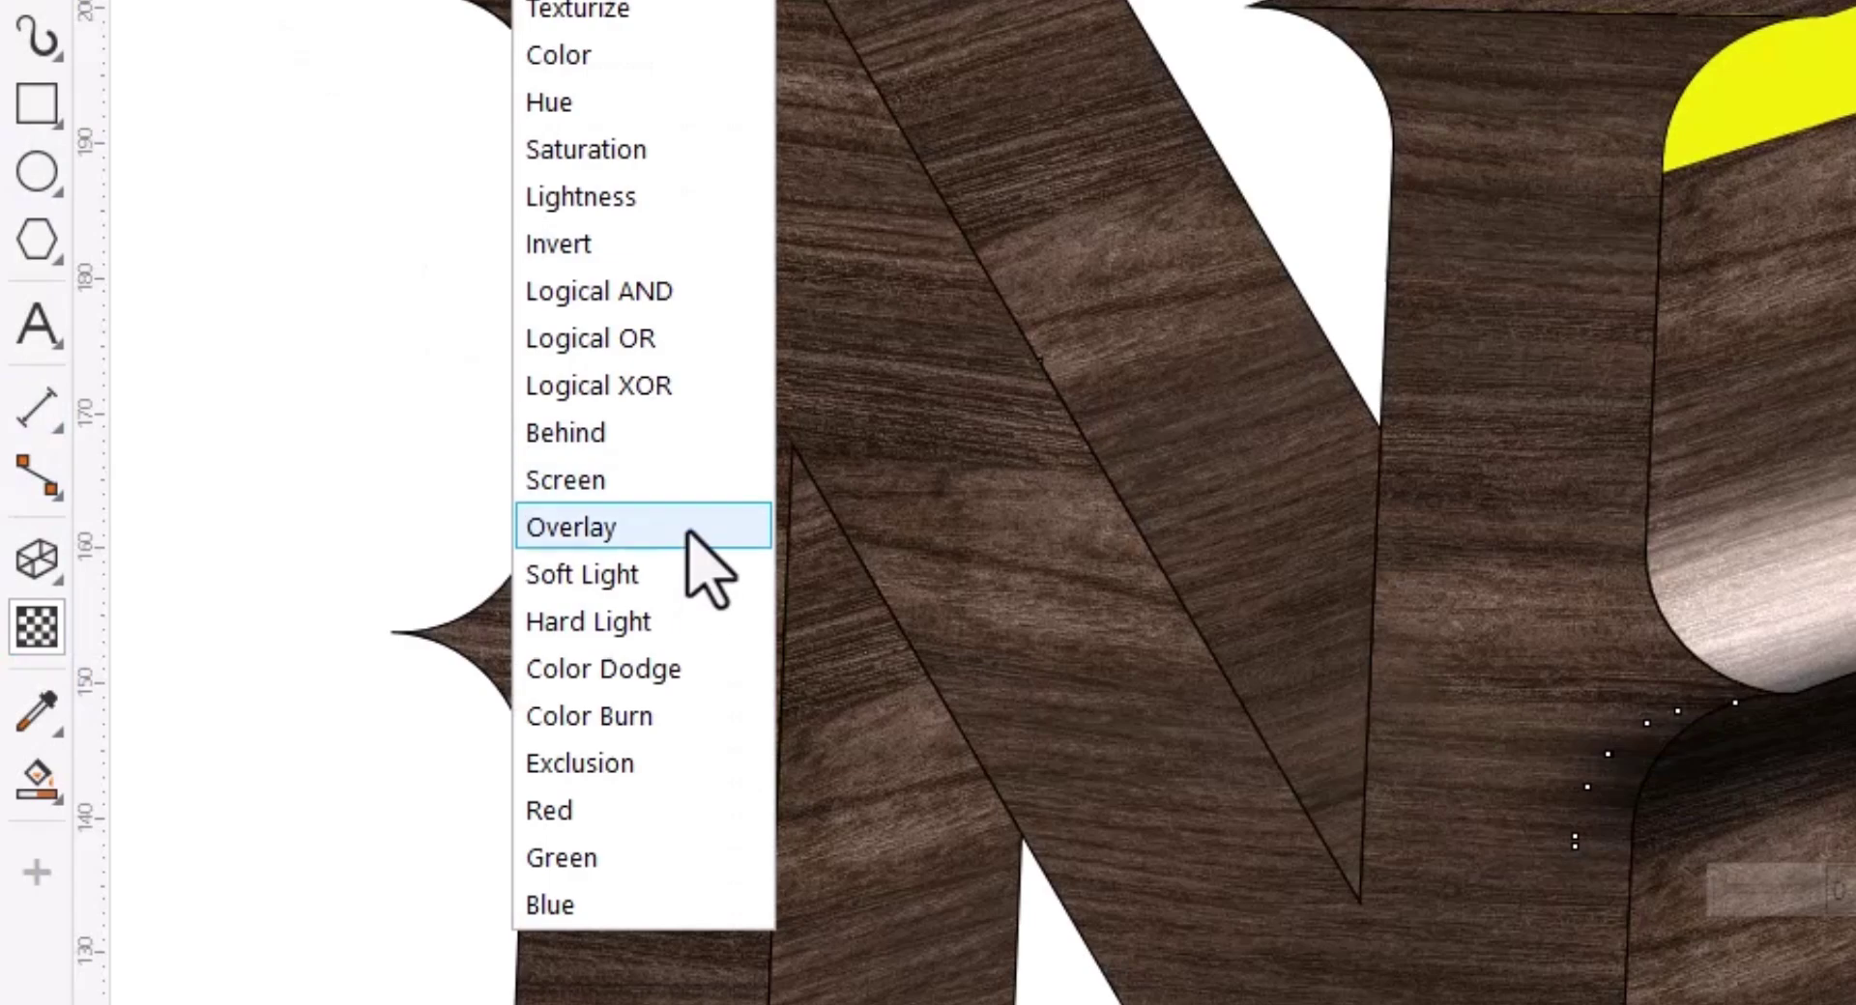
pyautogui.click(701, 553)
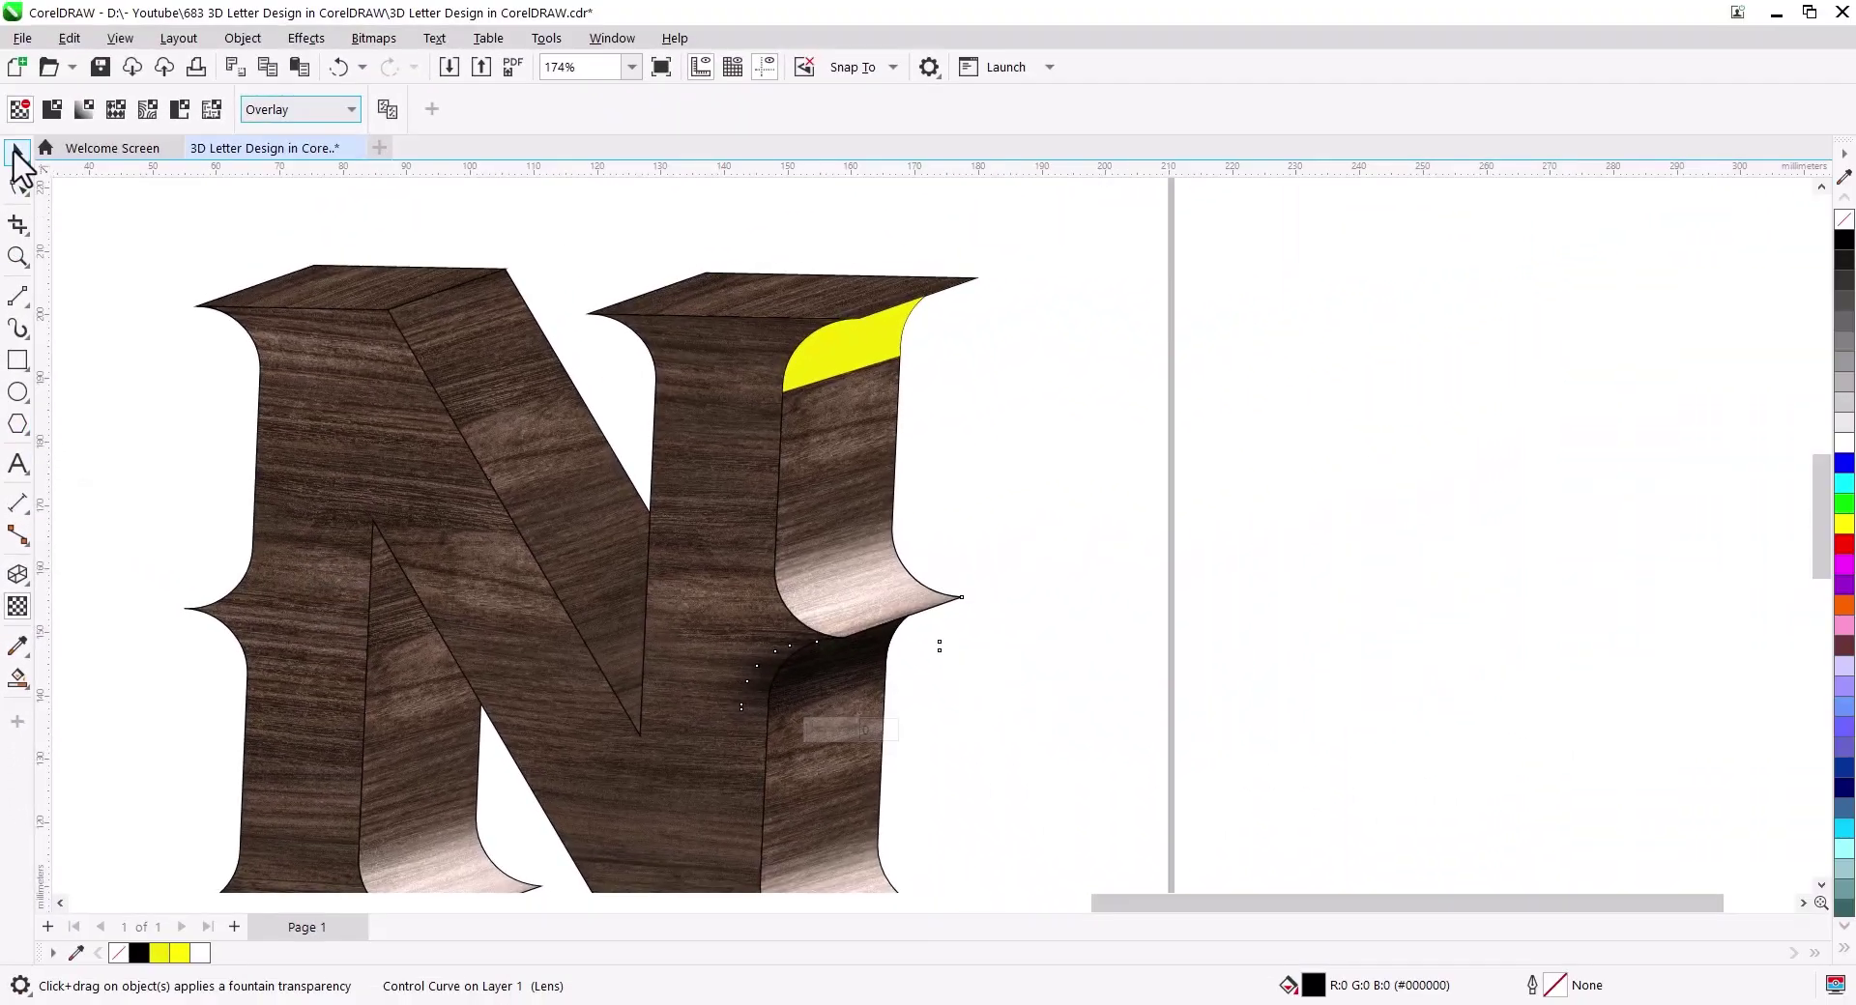
pyautogui.click(15, 153)
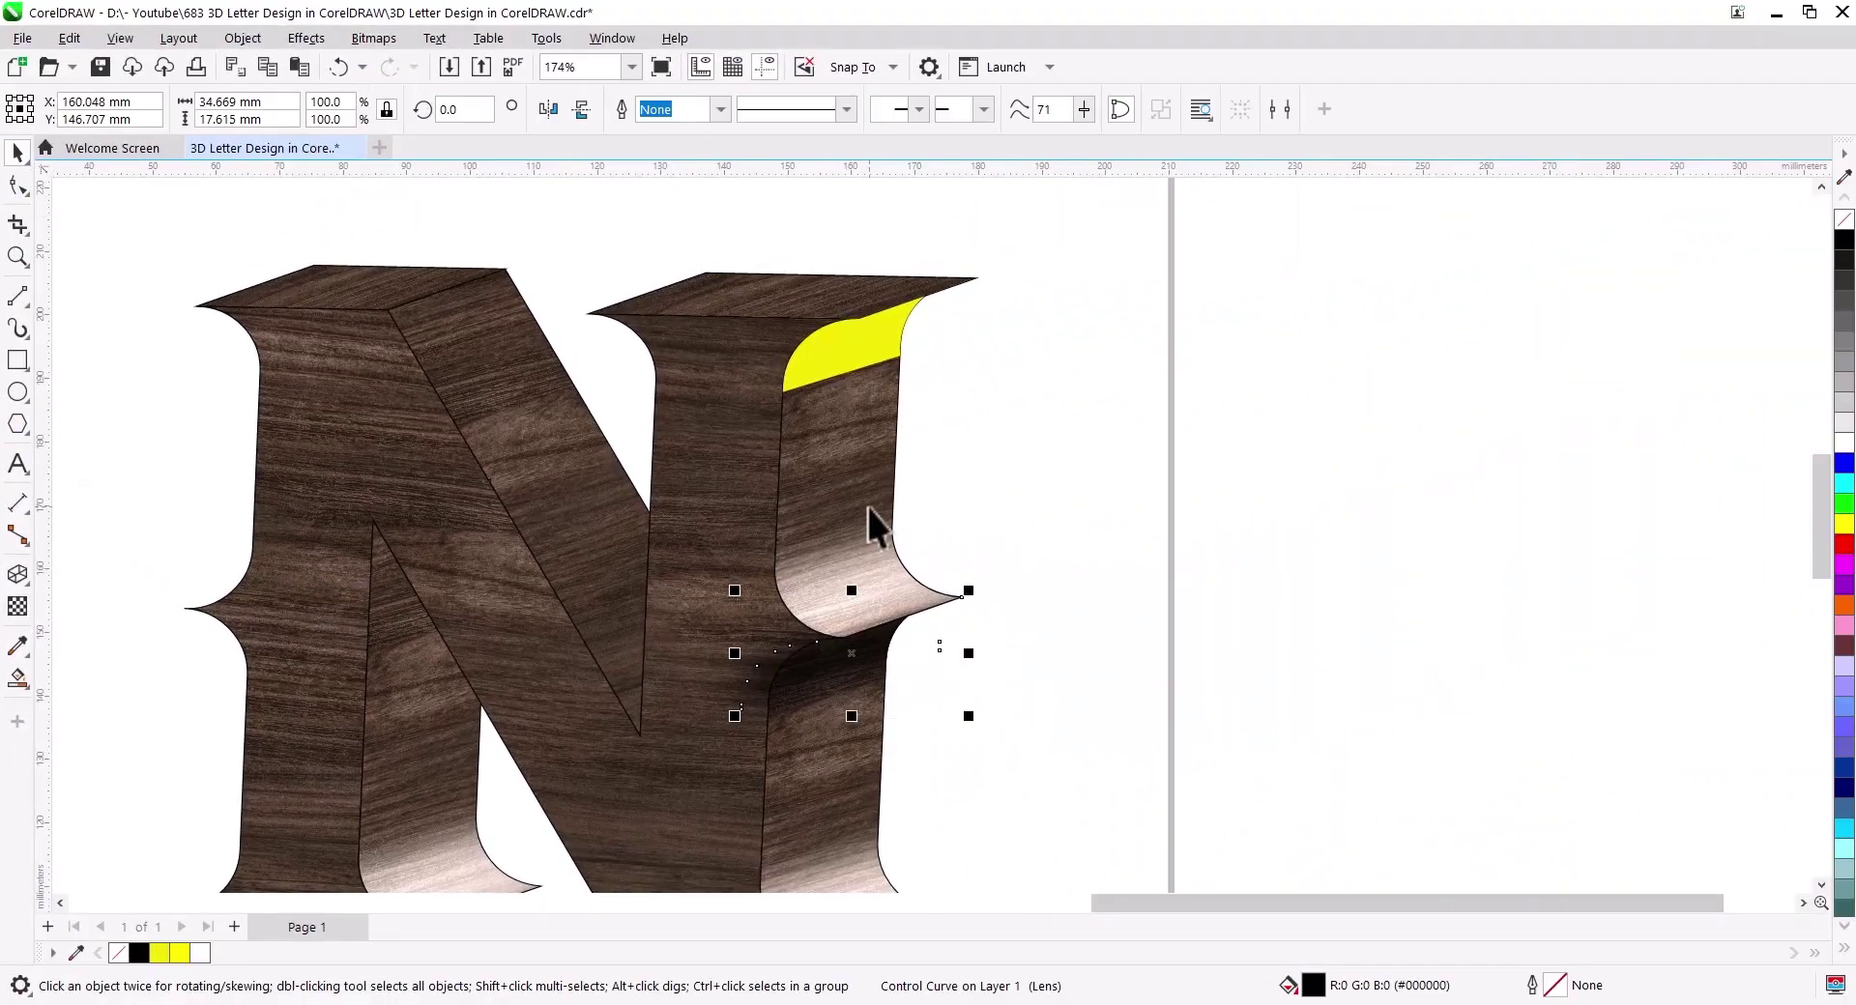
pyautogui.click(16, 607)
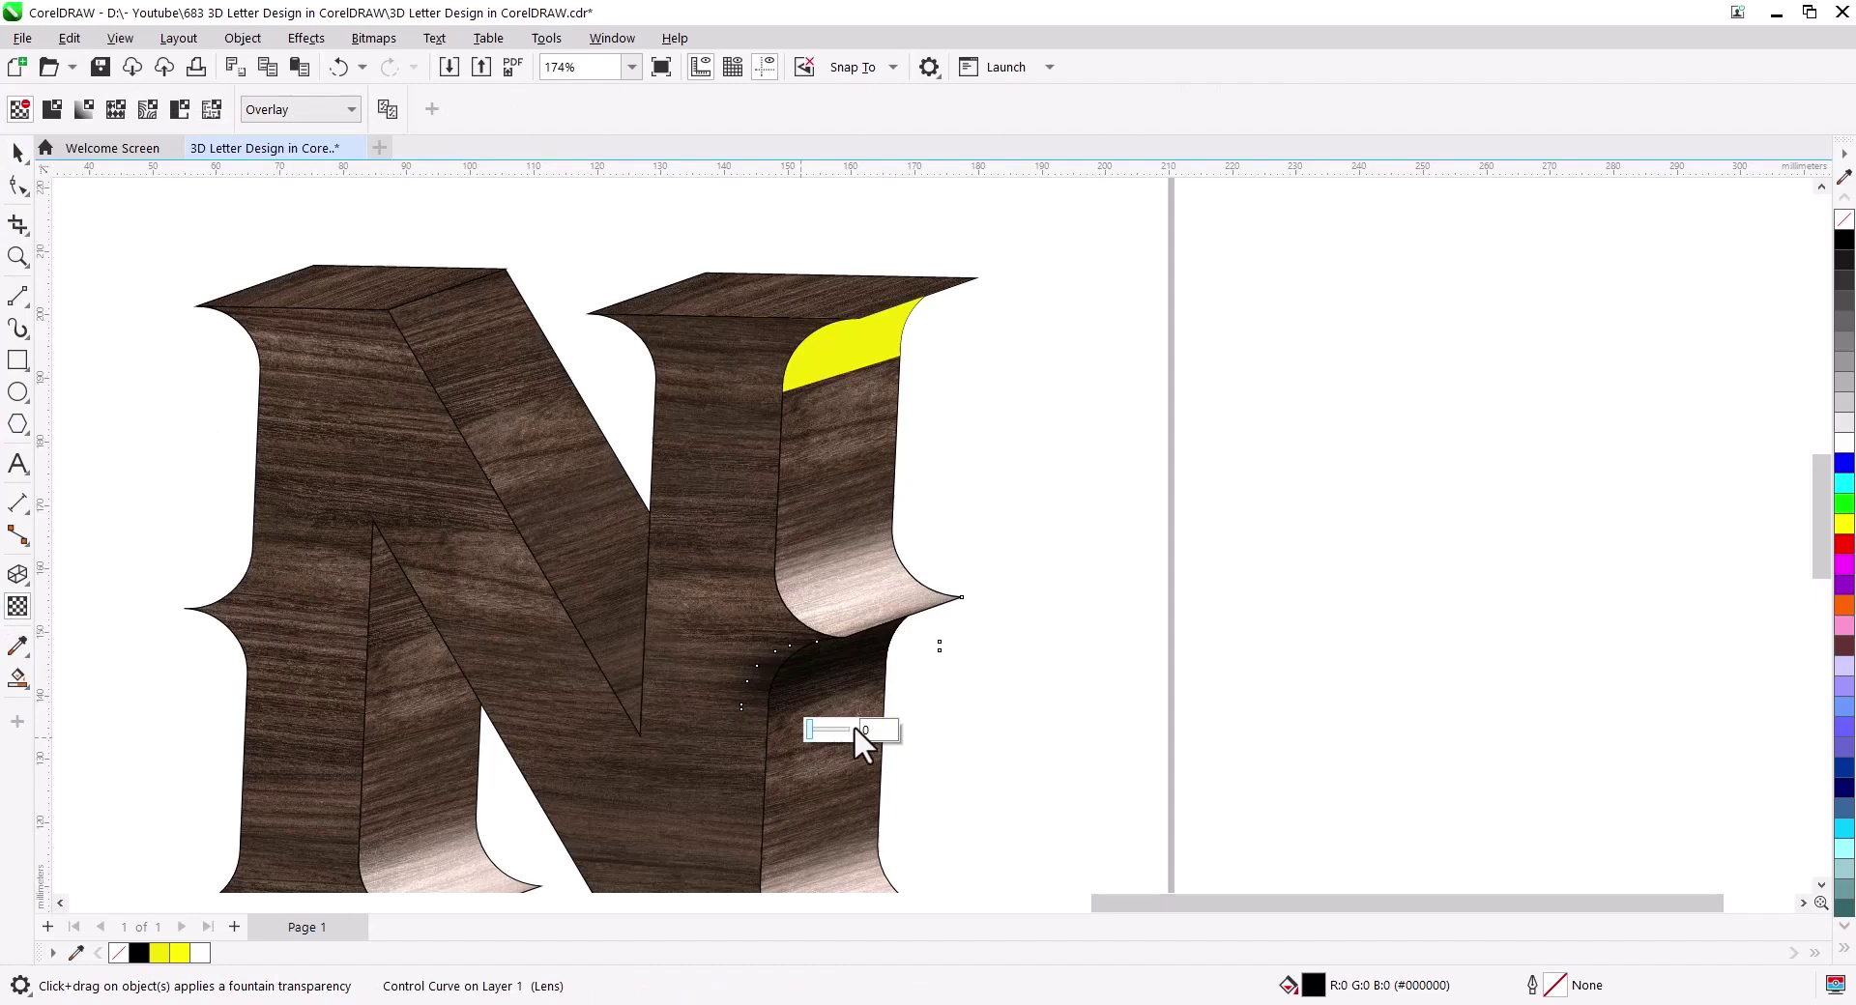
pyautogui.moveTo(817, 730); pyautogui.dragTo(819, 728)
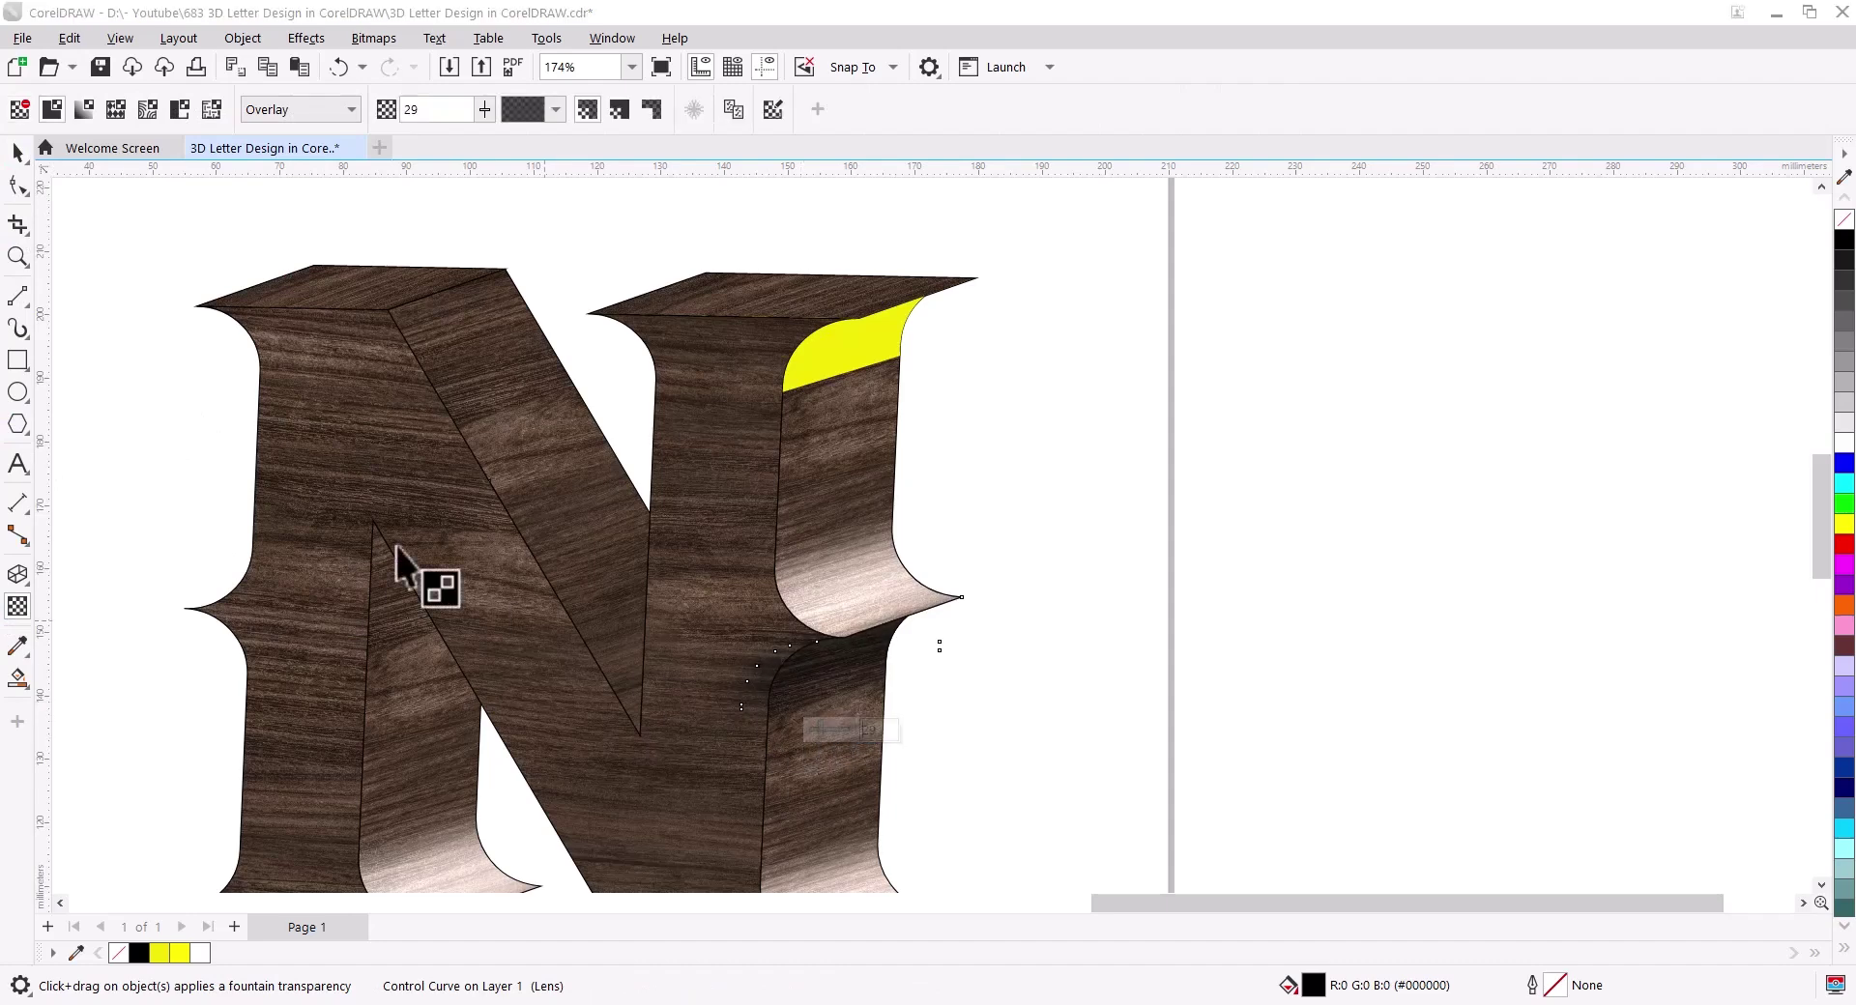
pyautogui.click(16, 151)
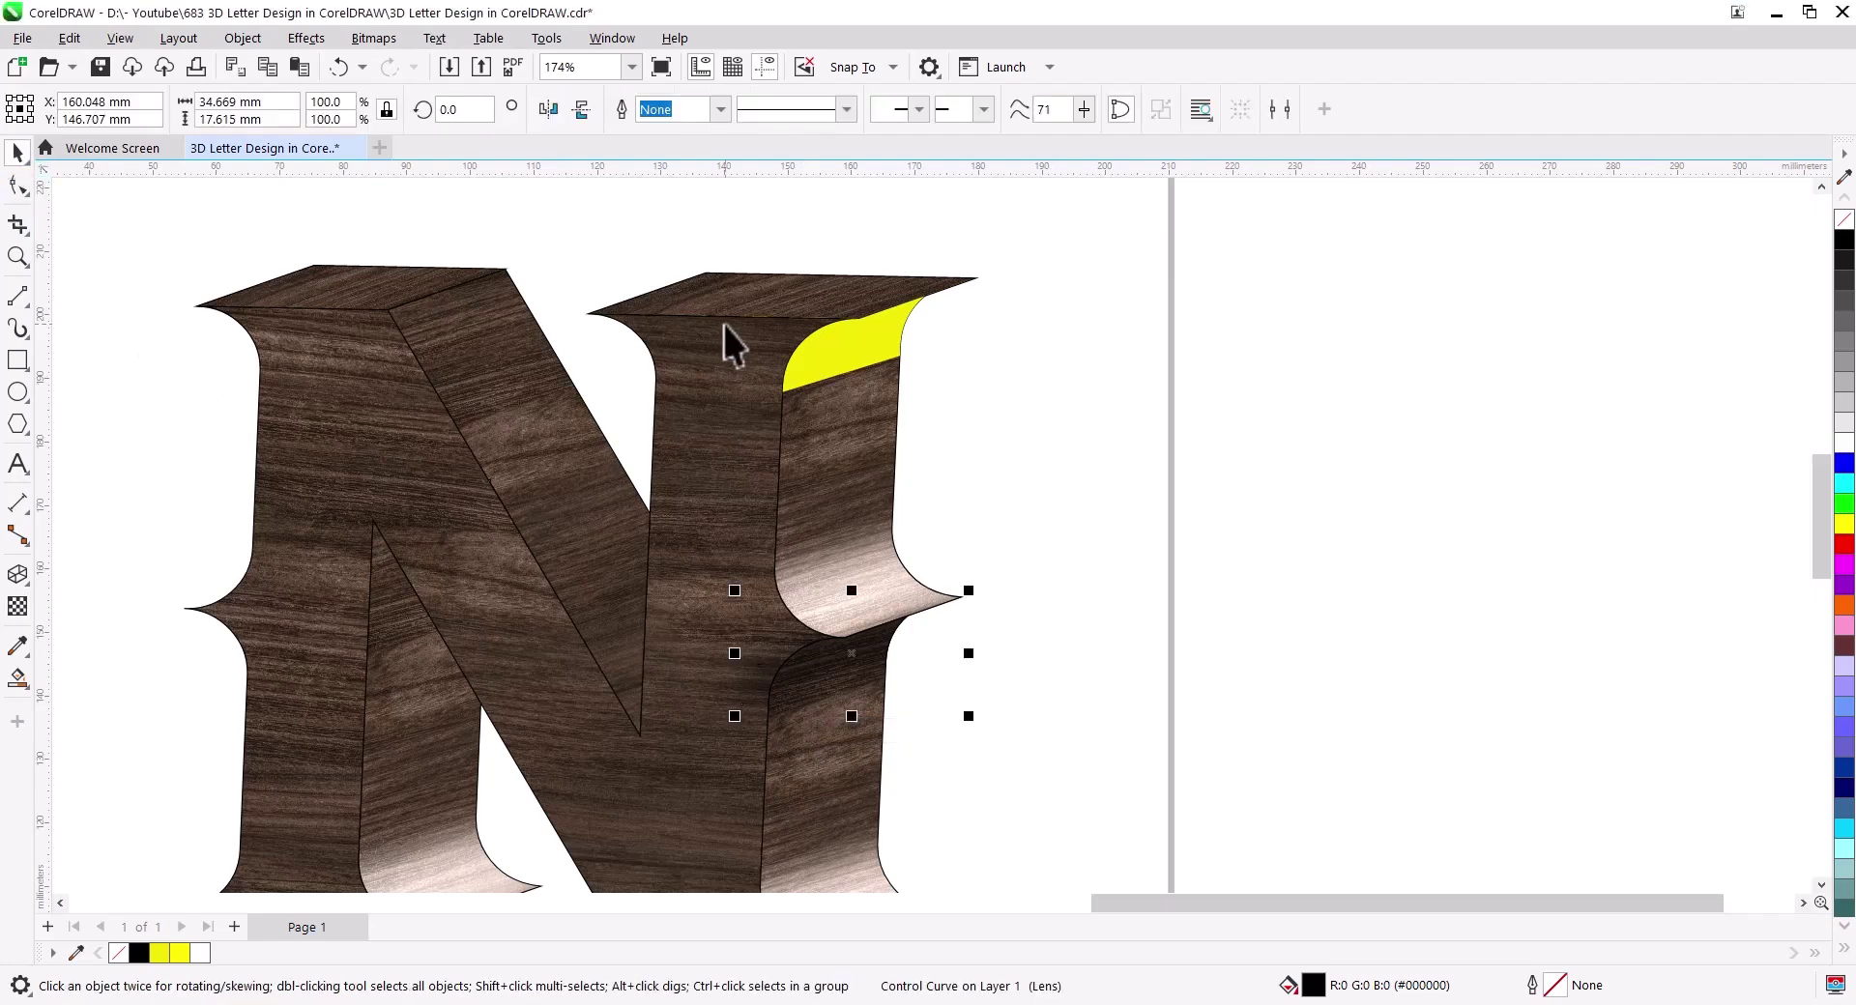
# Step: Place a copy of the highlight over the upper-right yellow piece
pyautogui.click(841, 373)
pyautogui.click(1068, 497)
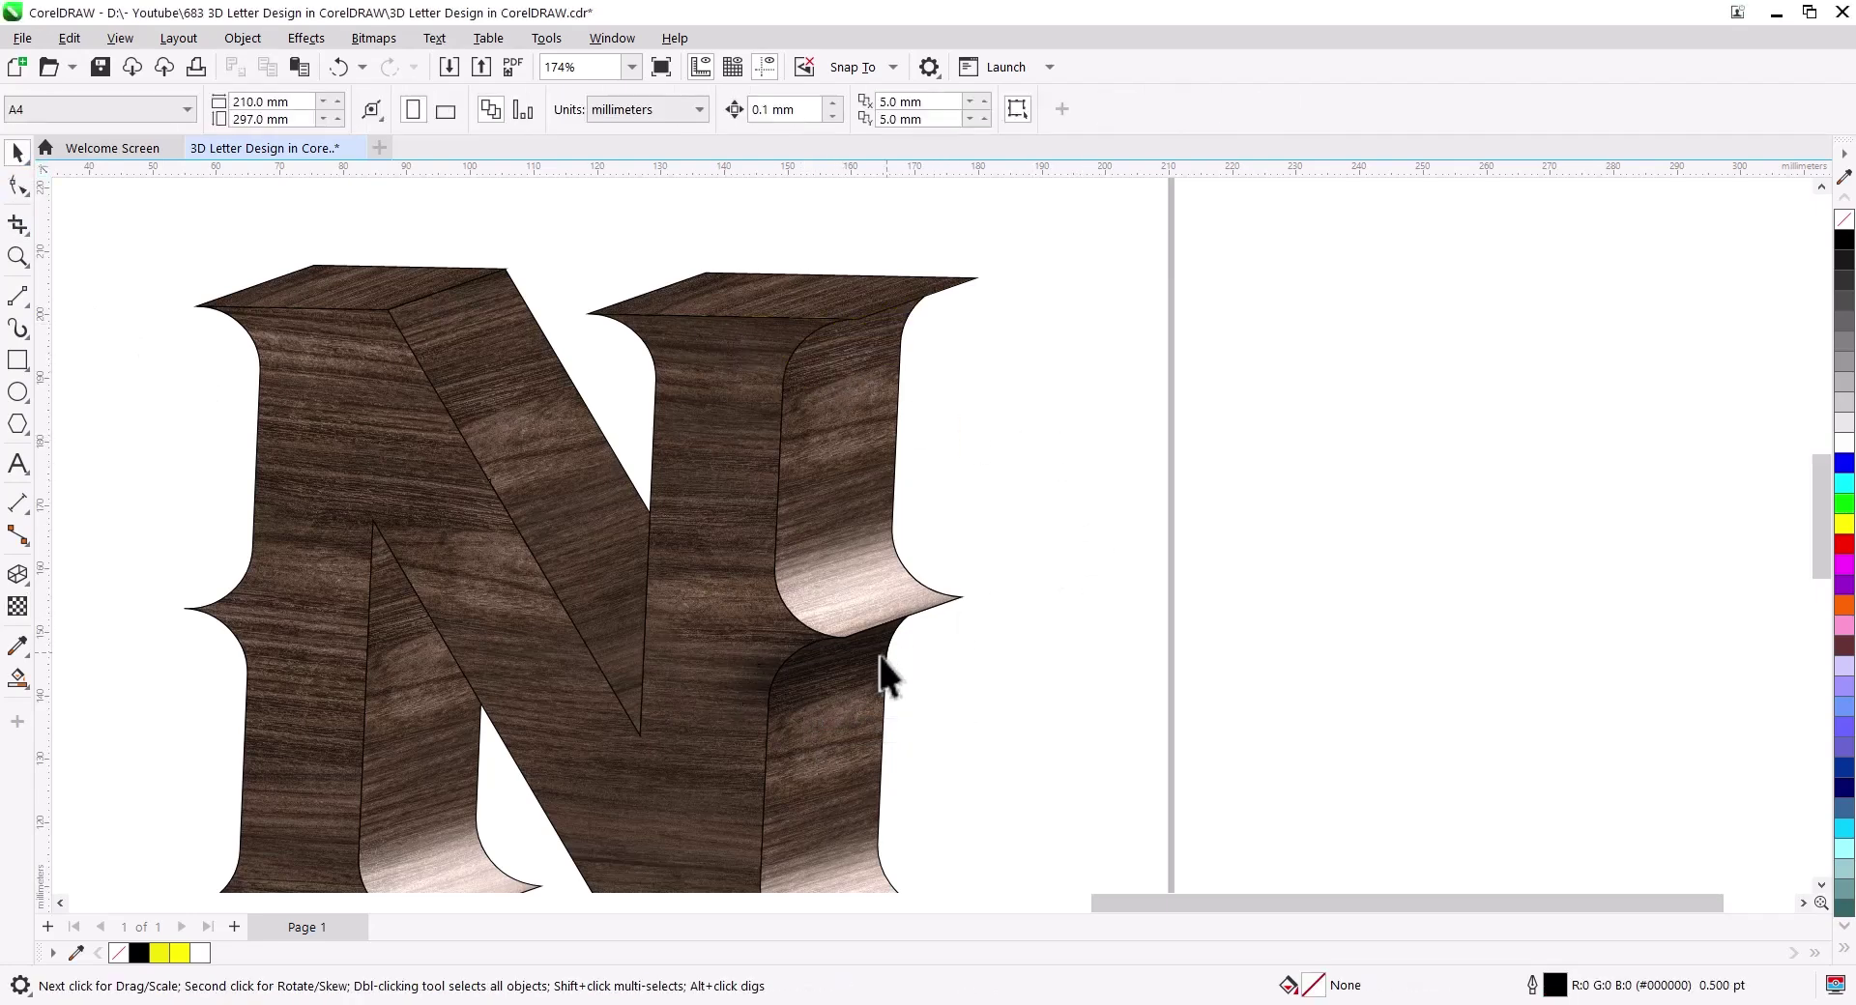
pyautogui.moveTo(874, 645); pyautogui.dragTo(890, 340)
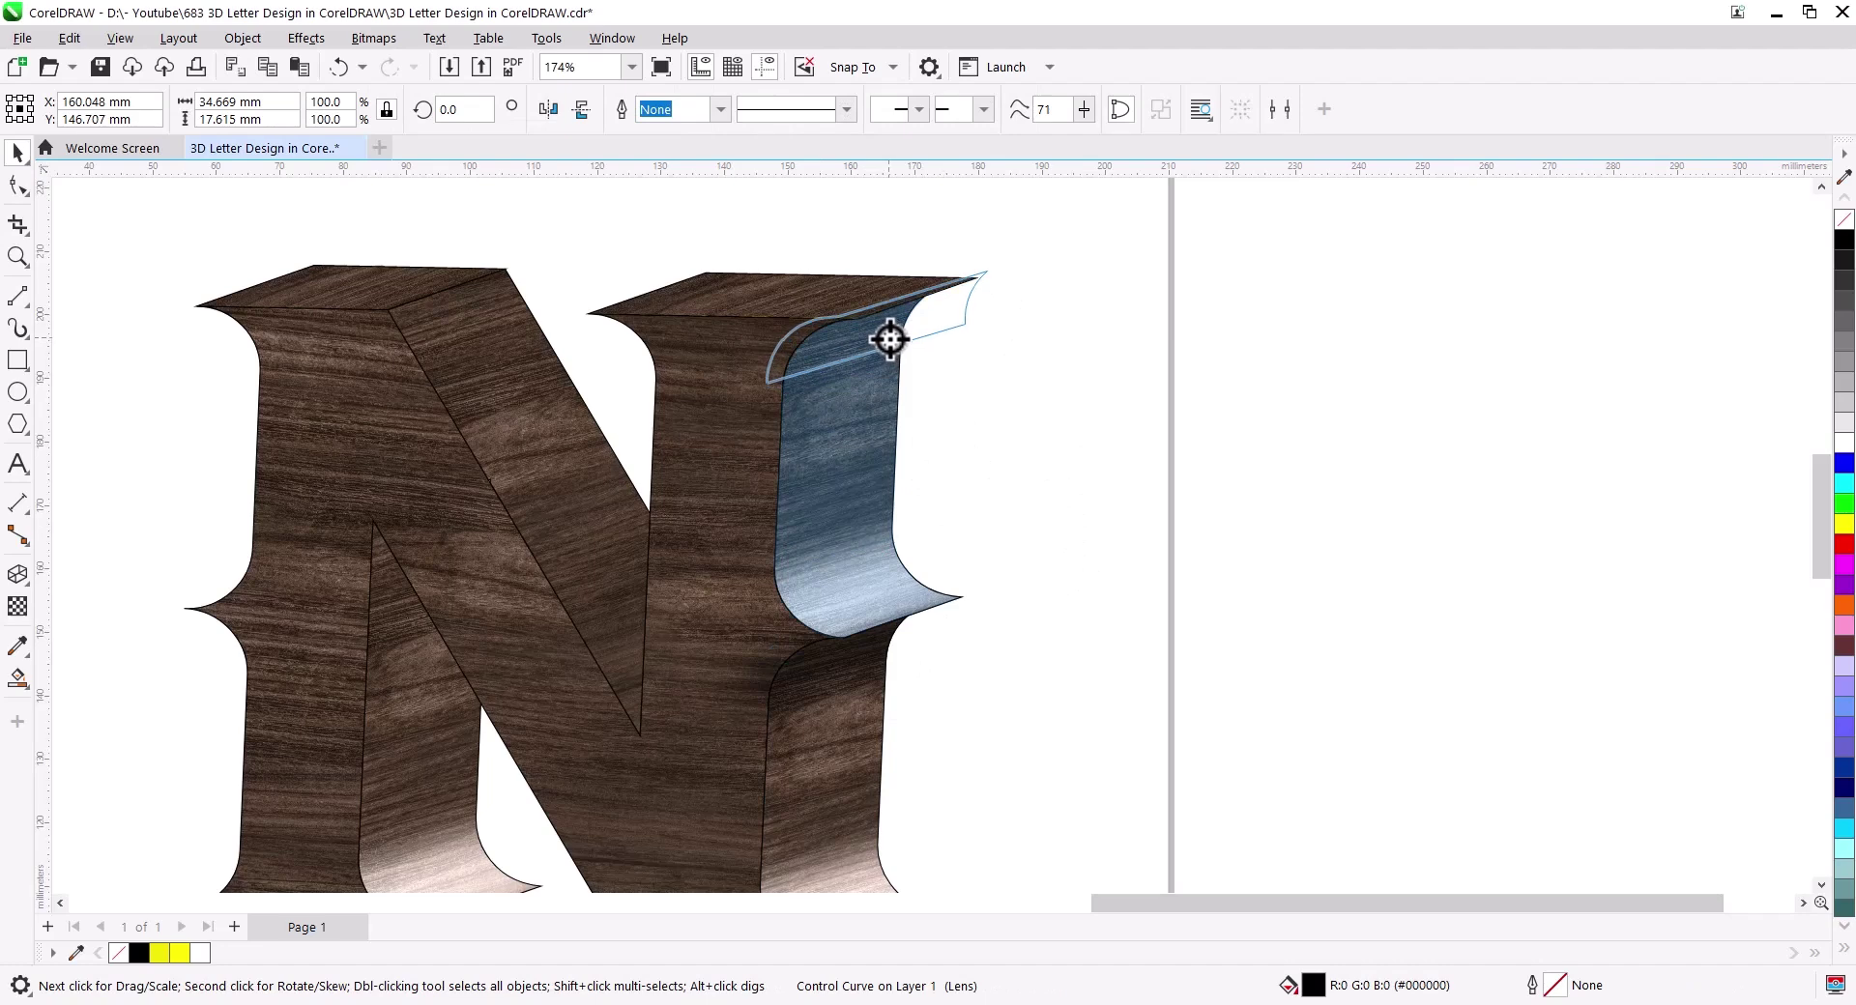
pyautogui.click(916, 446)
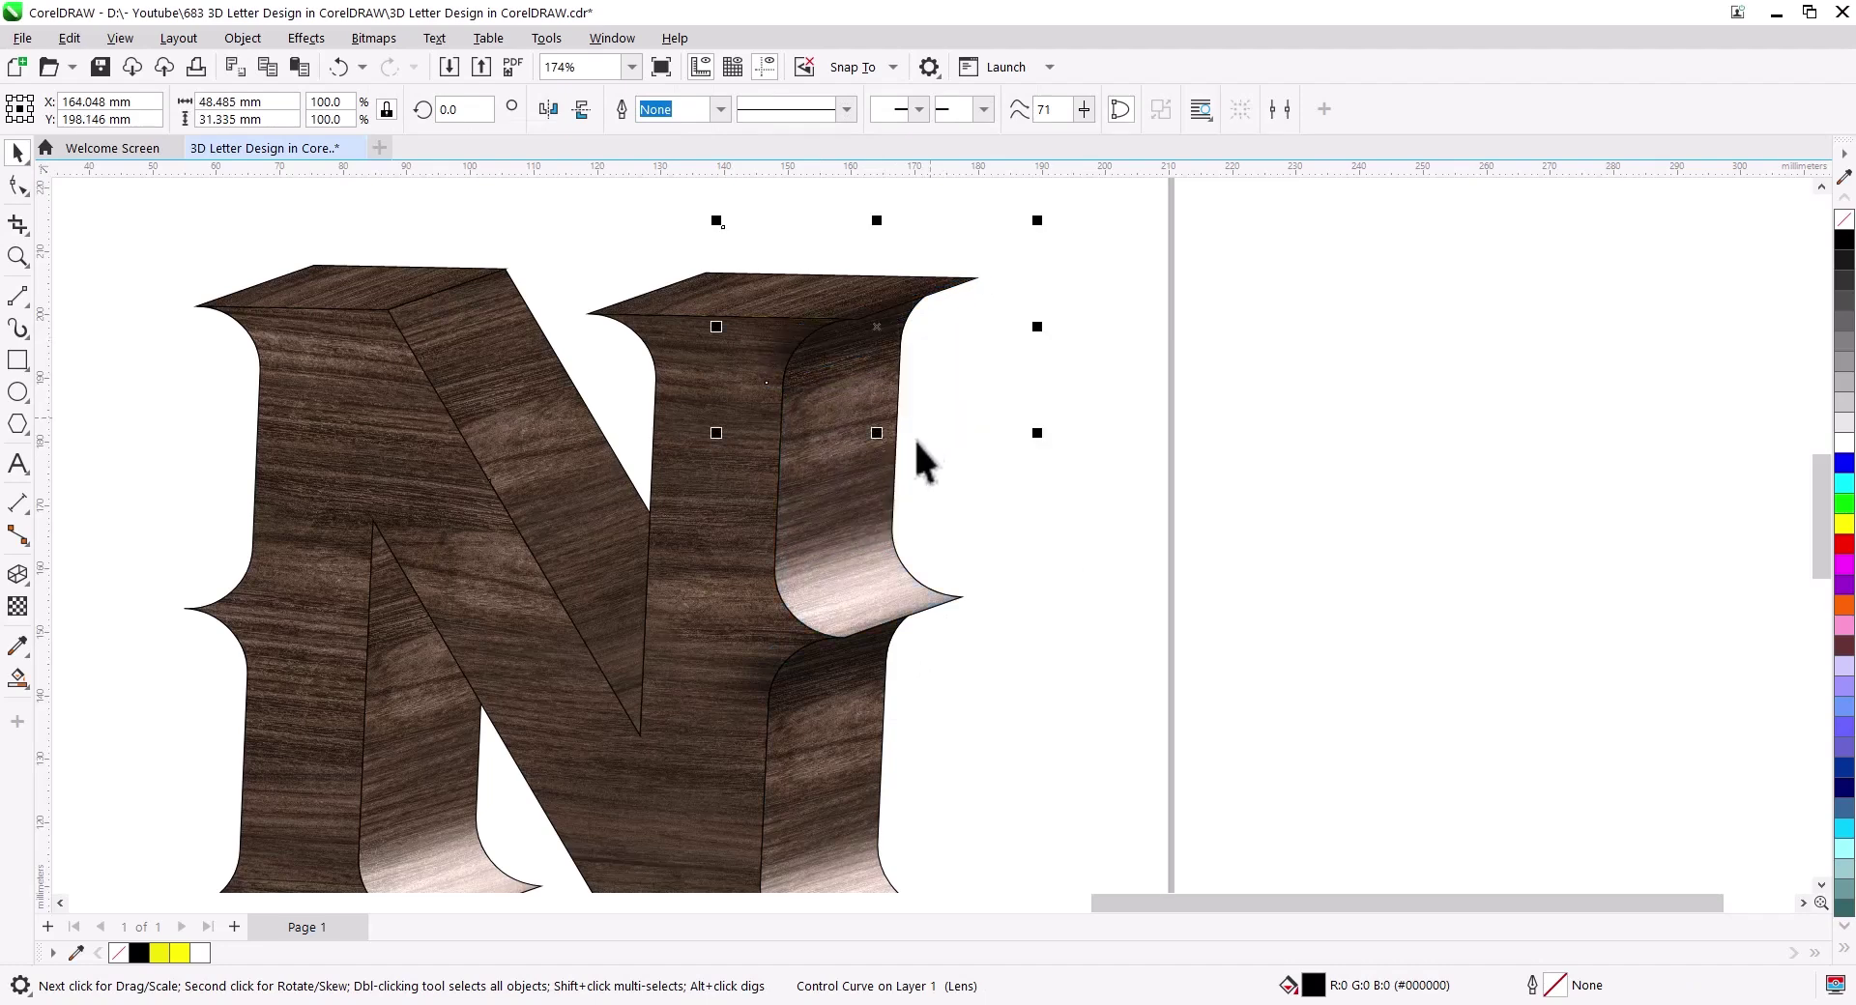
pyautogui.rightClick(915, 319)
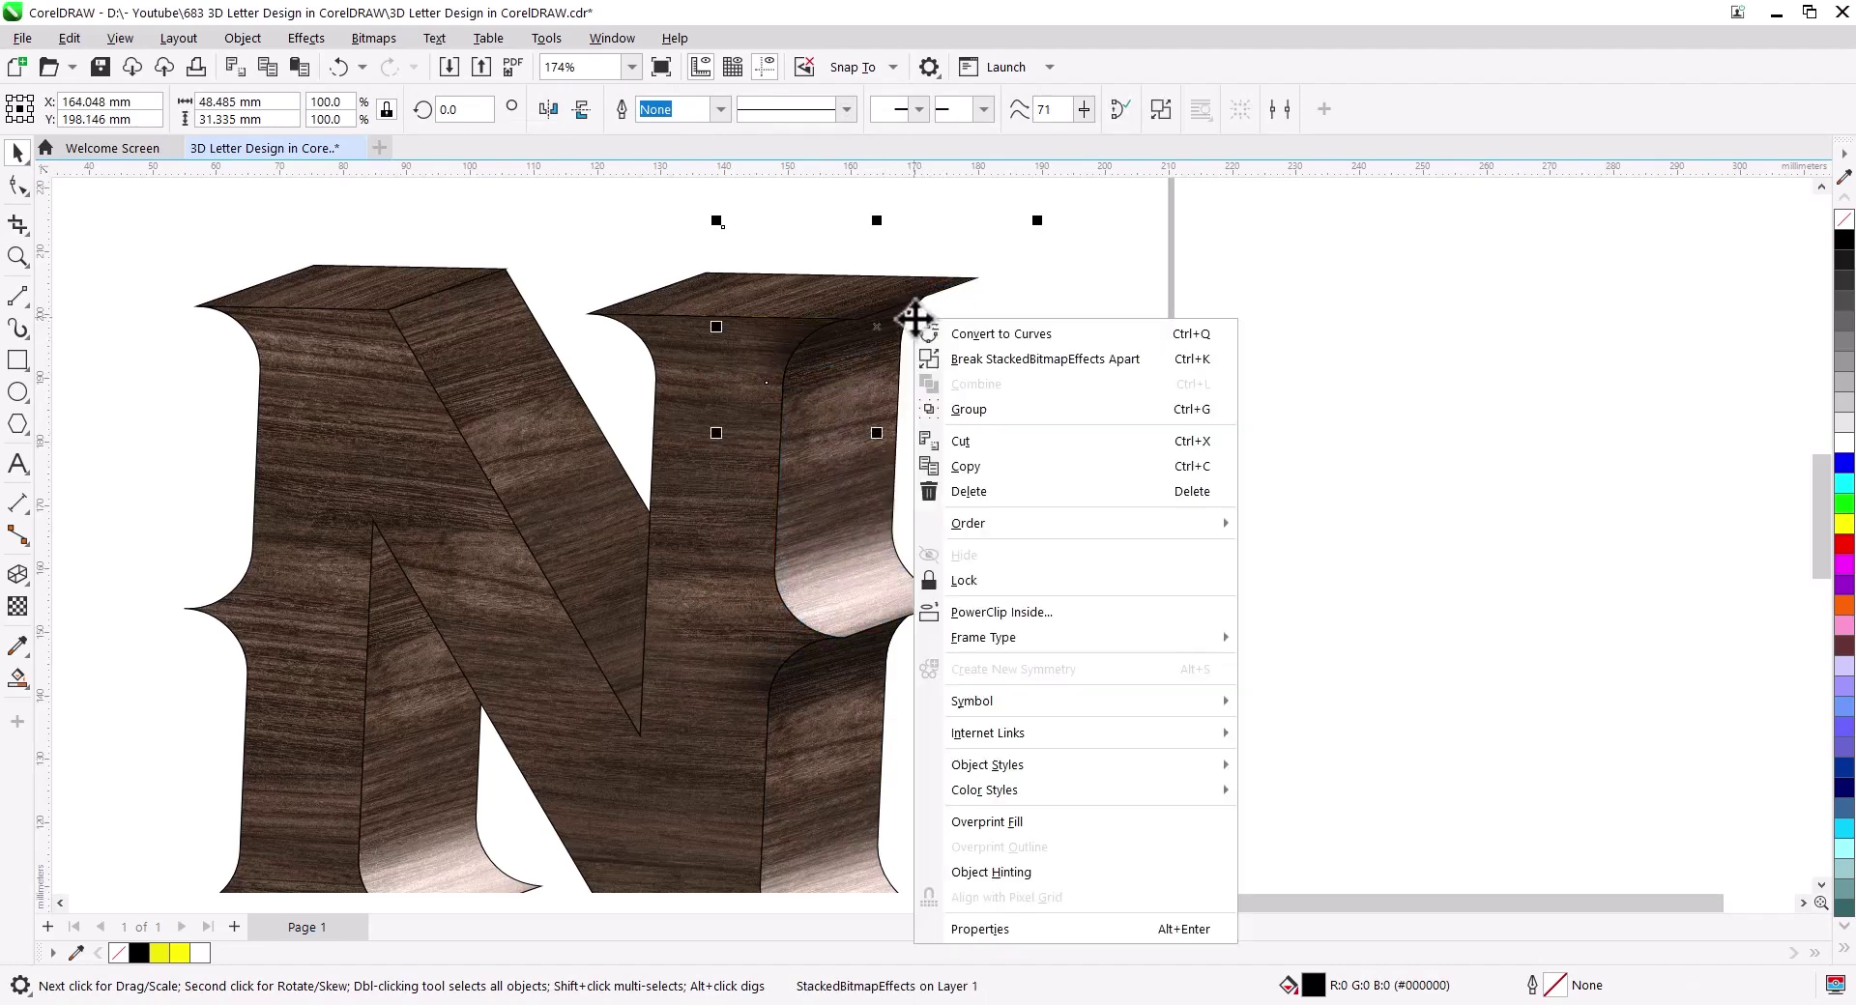
# Step: PowerClip the copied light highlight inside the N's upper-right serif, then view the whole letter
pyautogui.click(999, 612)
pyautogui.click(817, 480)
pyautogui.moveTo(1060, 675); pyautogui.dragTo(995, 484)
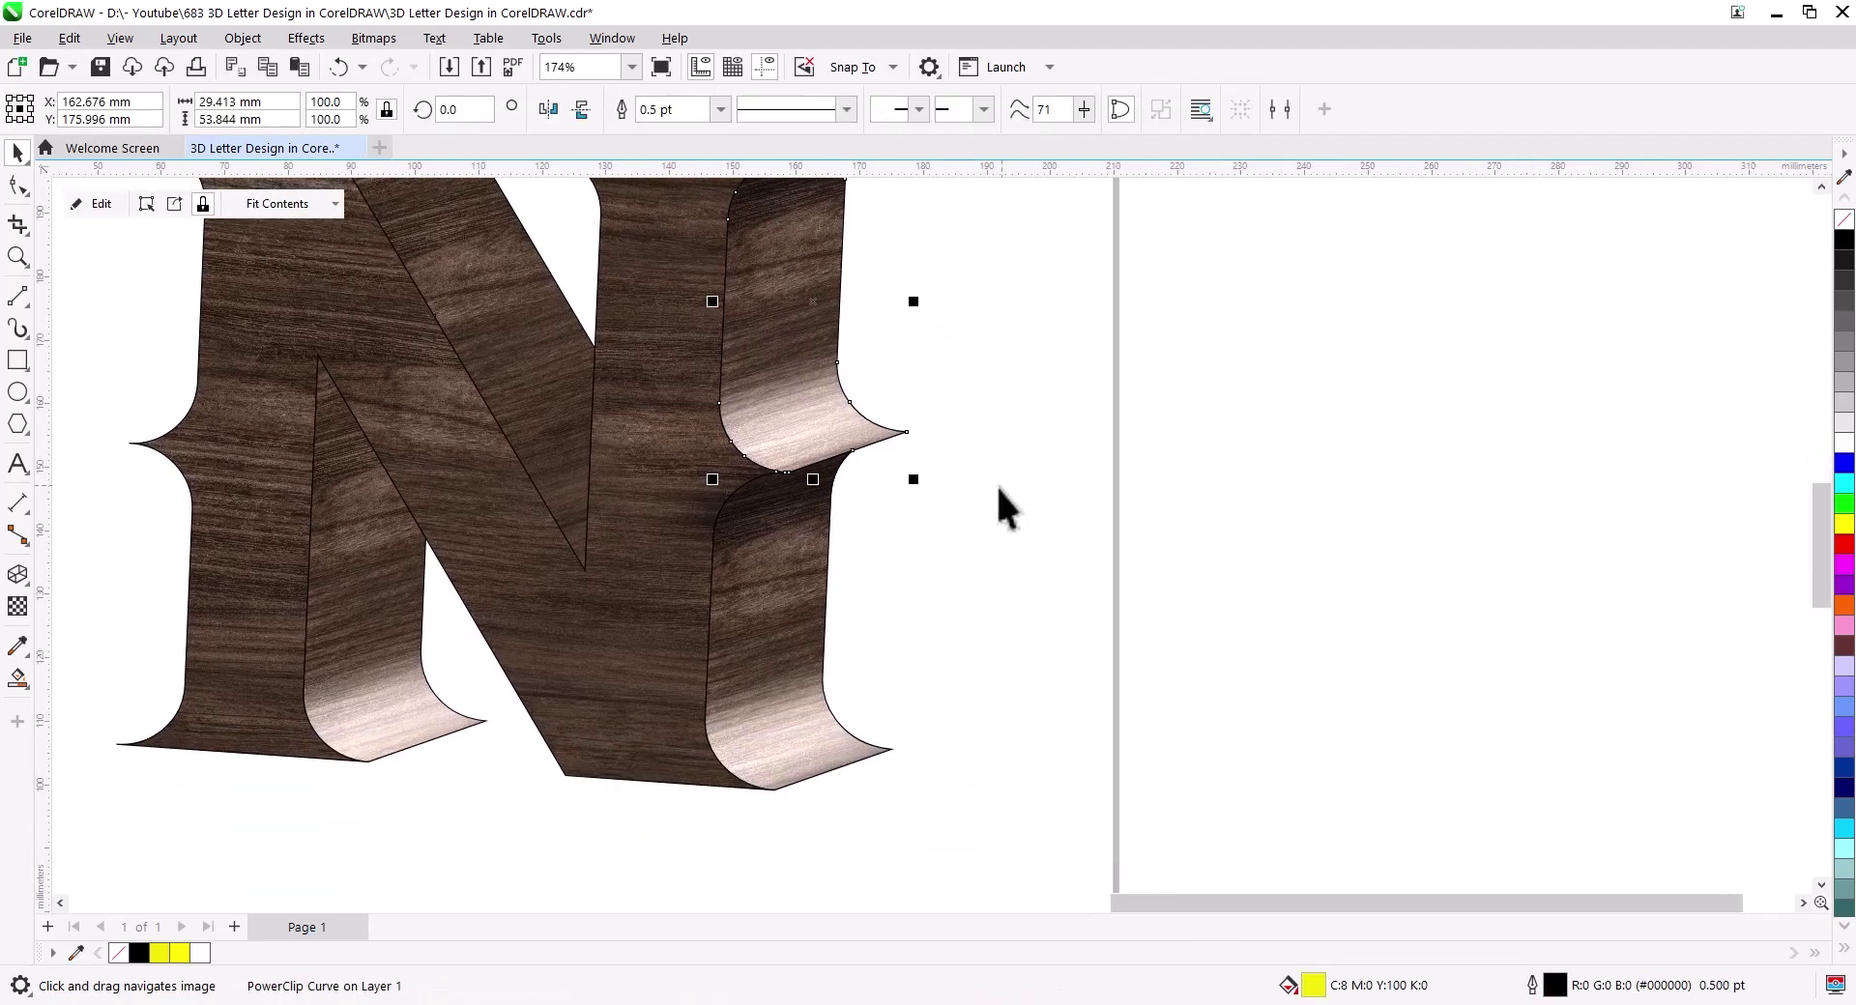
pyautogui.click(784, 504)
pyautogui.rightClick(787, 502)
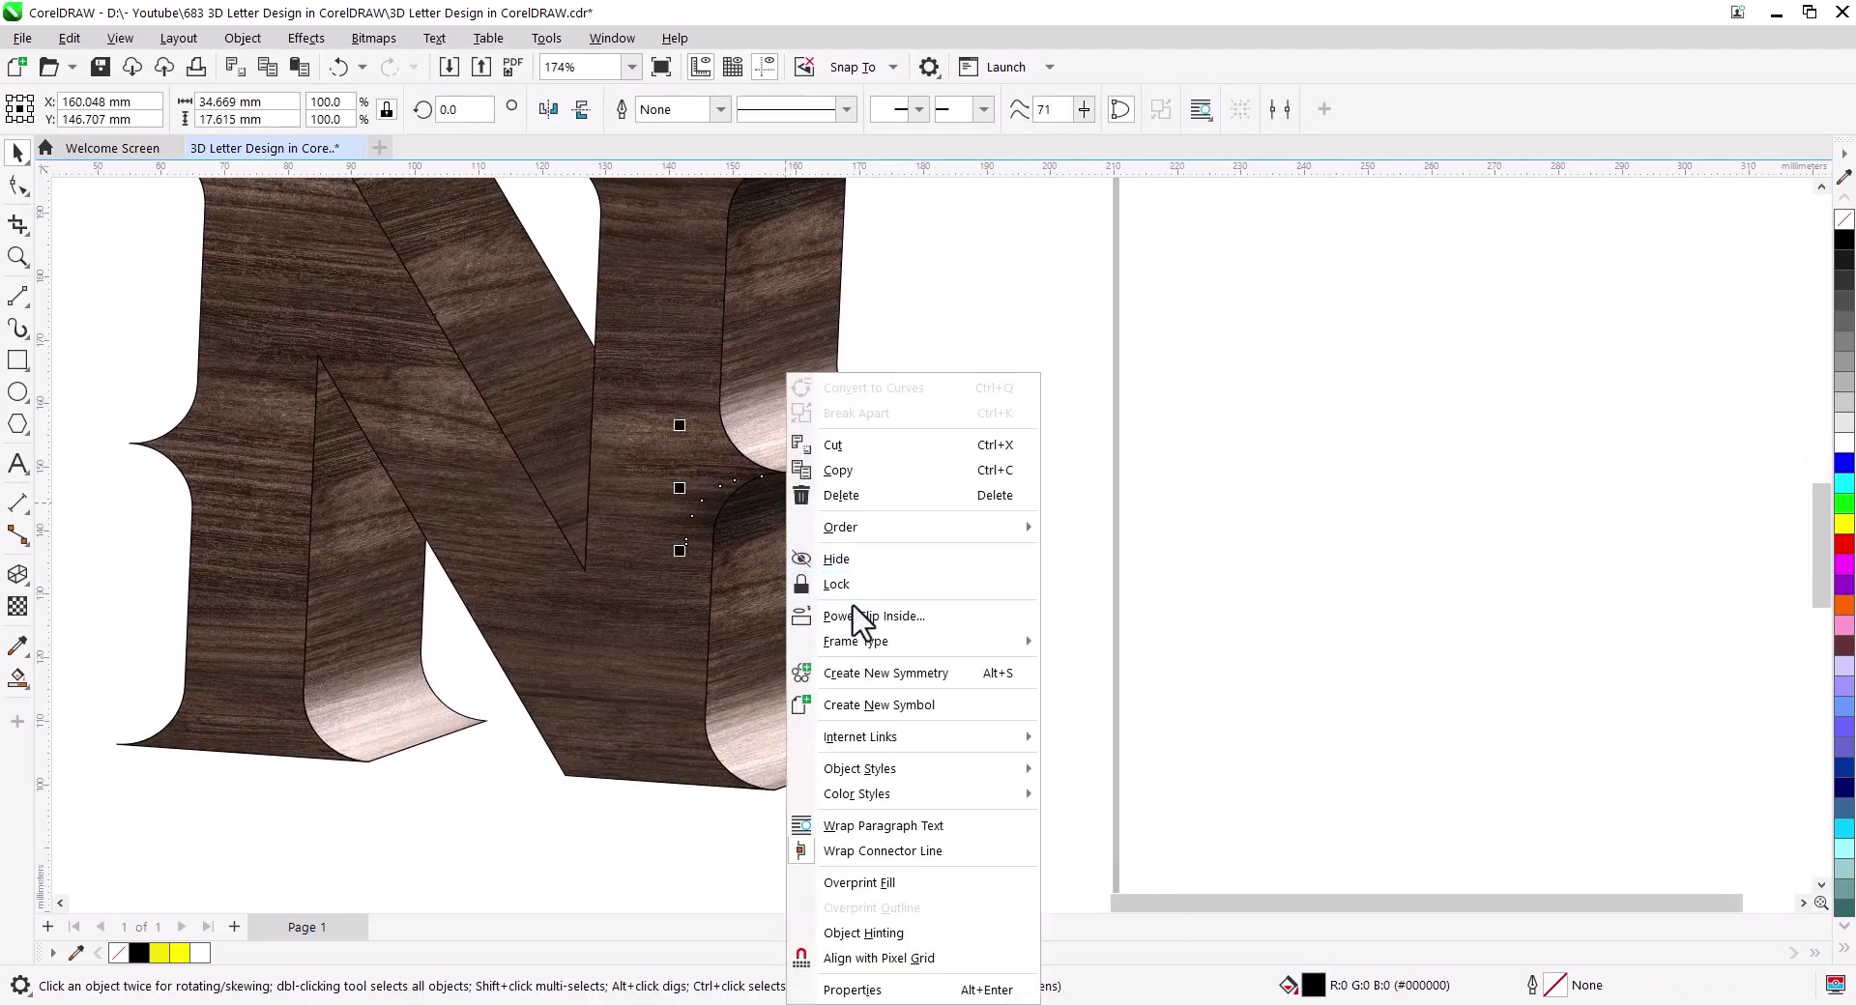
pyautogui.click(808, 614)
pyautogui.click(1000, 600)
pyautogui.scroll(-2, 878, 577)
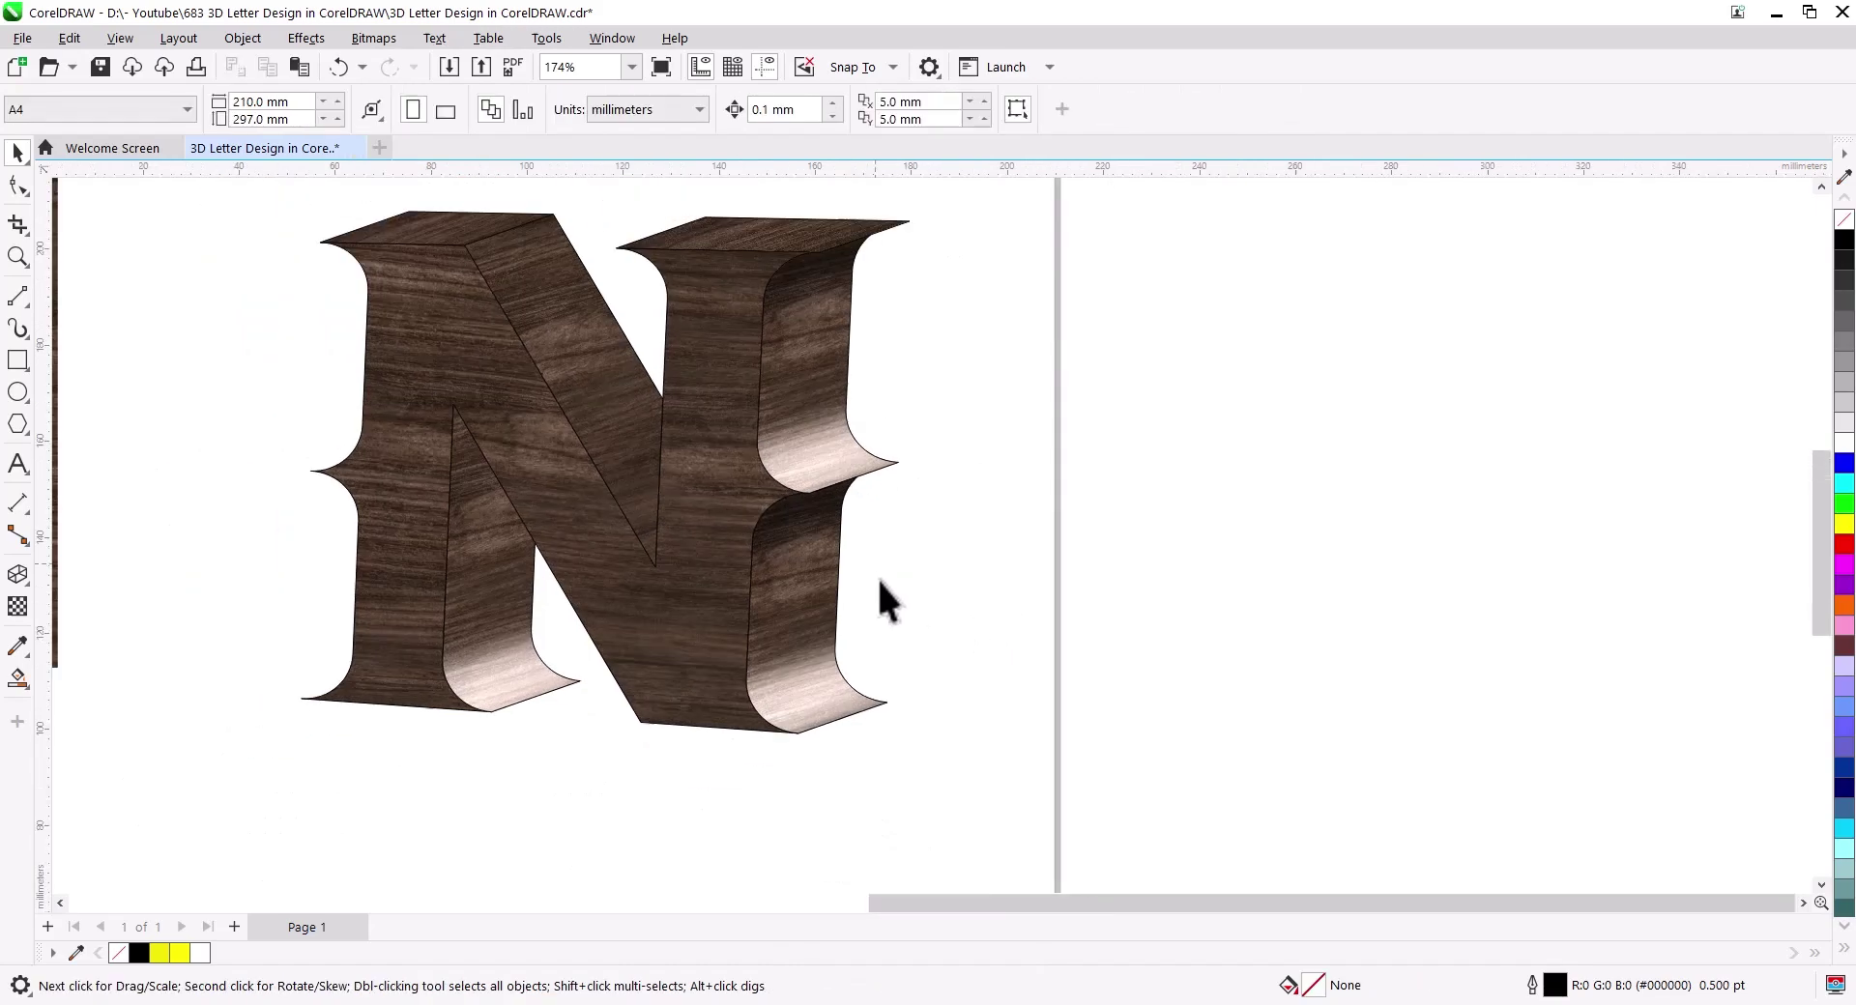
pyautogui.moveTo(957, 580); pyautogui.dragTo(961, 619)
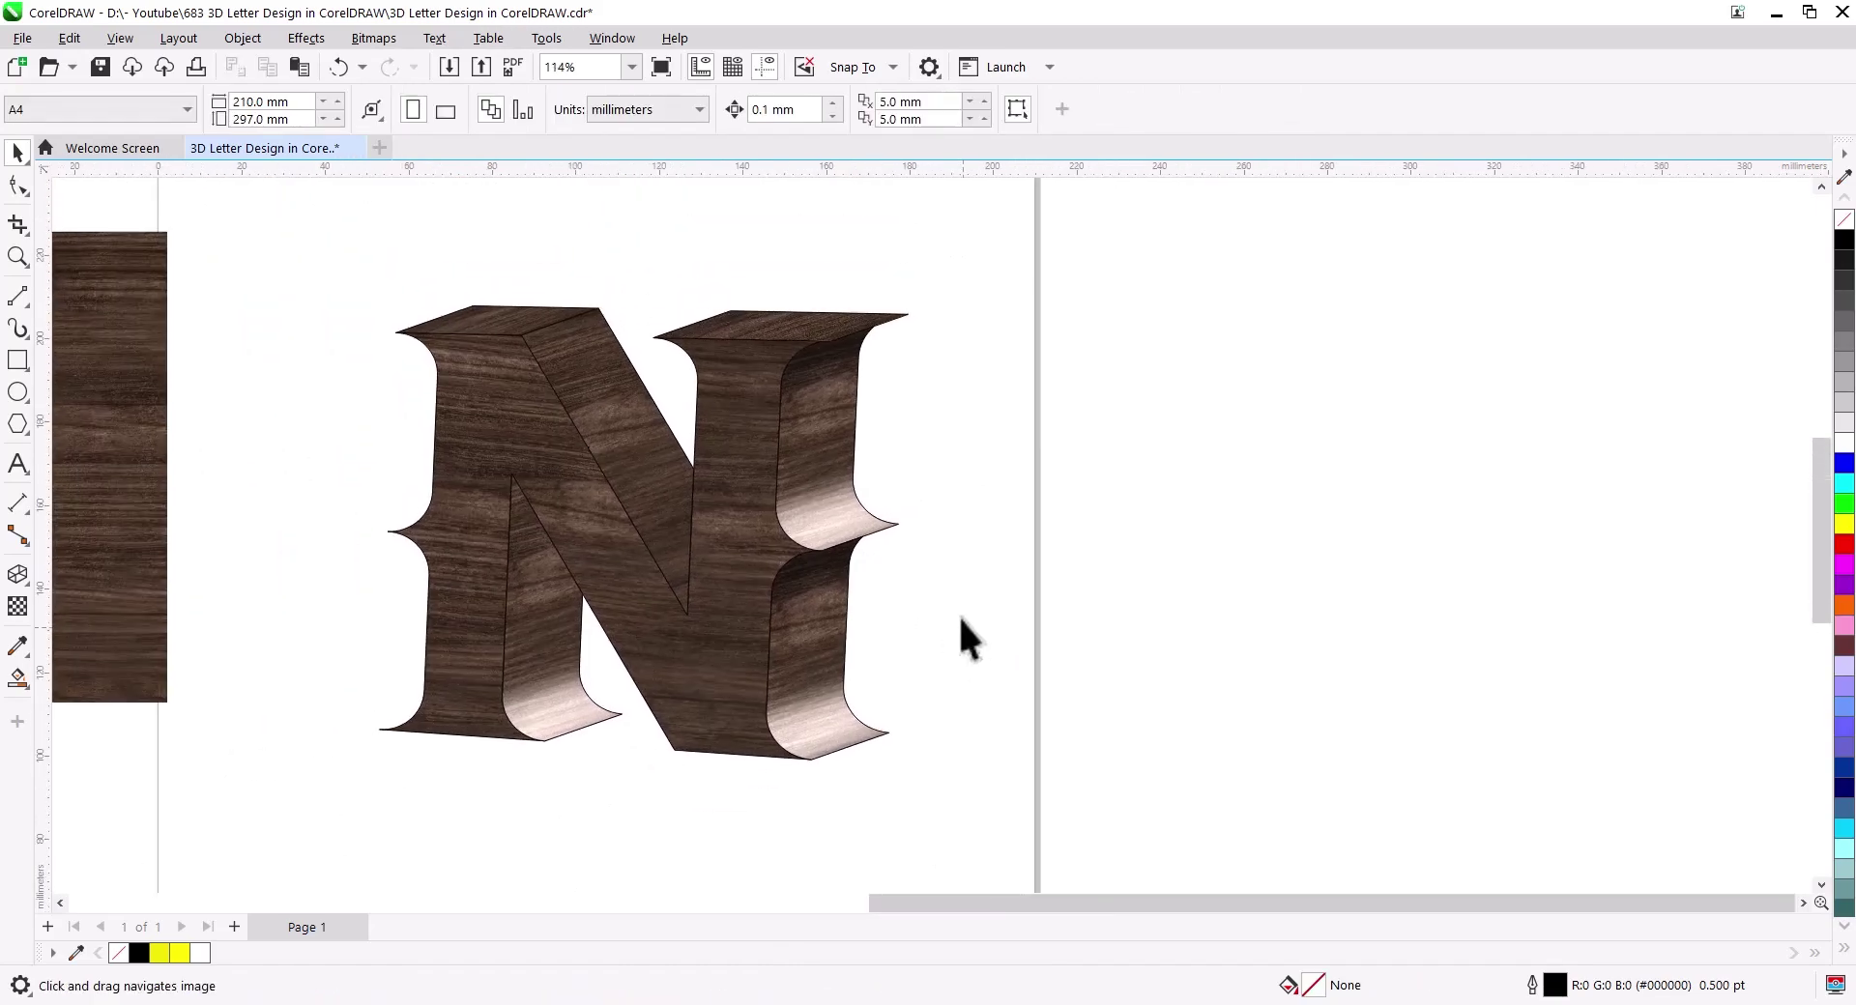
# Step: Fill the N's enclosed diagonal face region with yellow
pyautogui.click(607, 436)
pyautogui.click(18, 676)
pyautogui.click(594, 454)
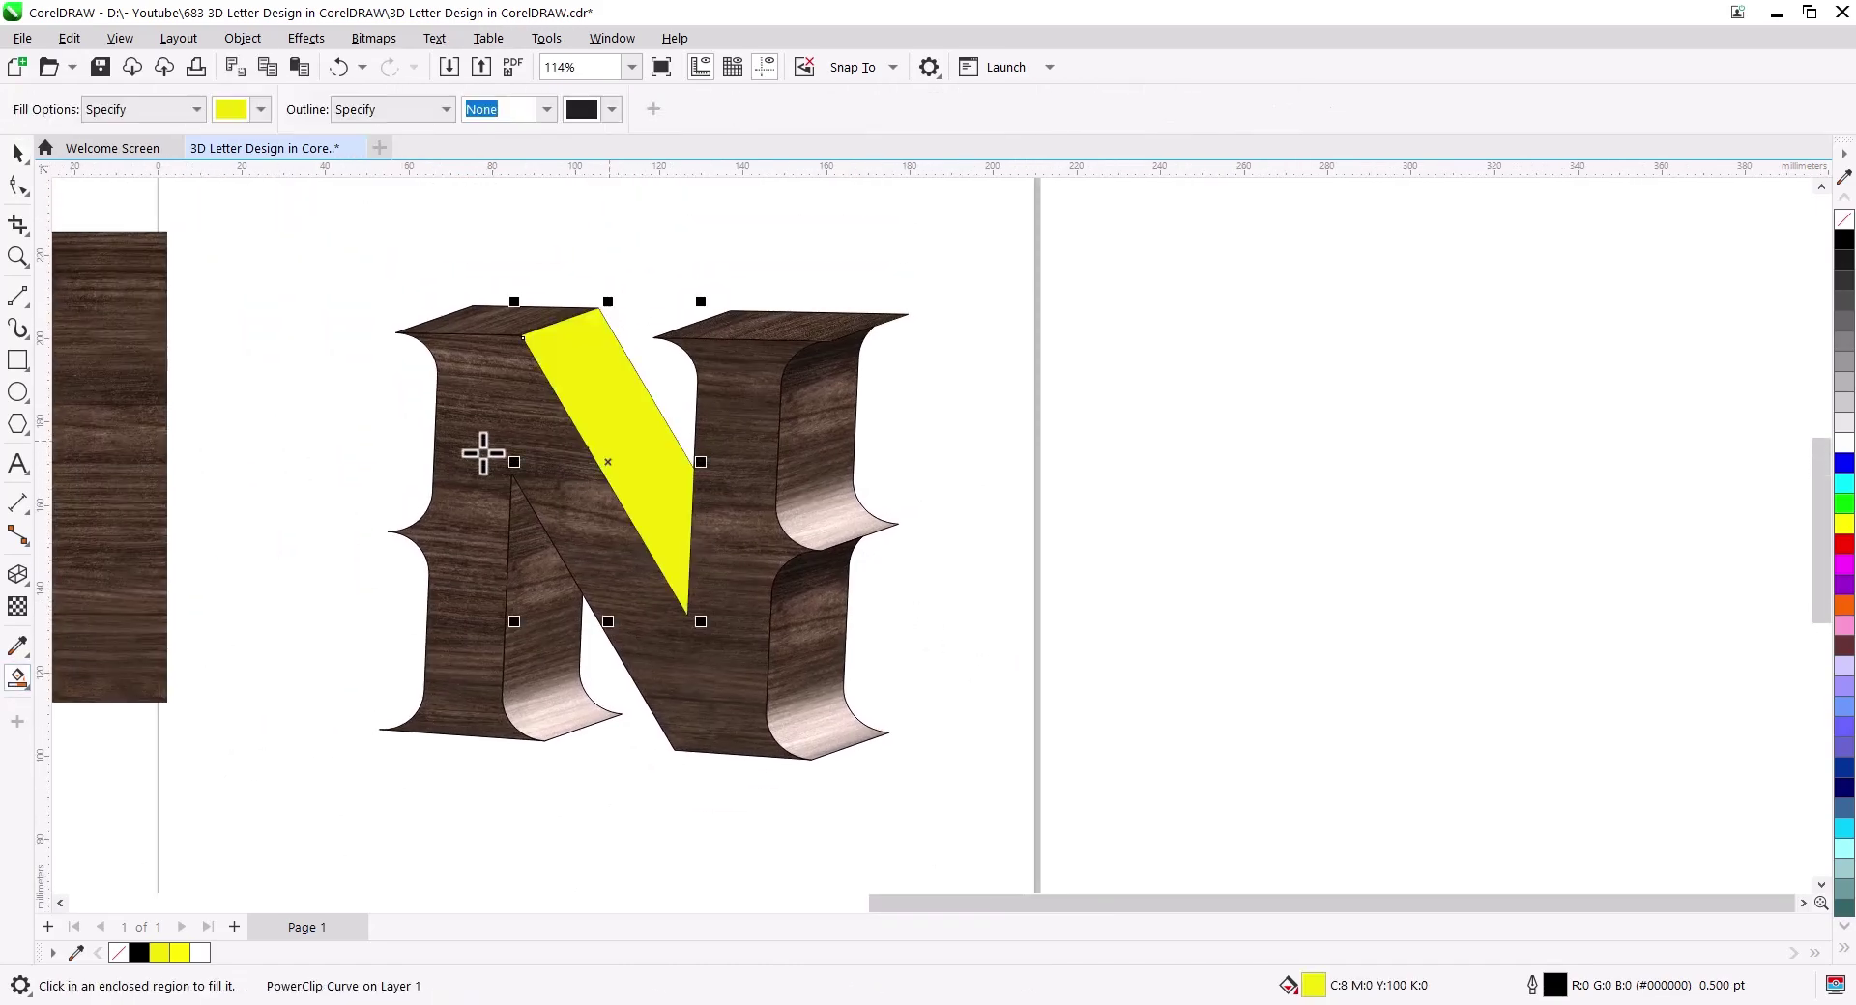
pyautogui.click(18, 152)
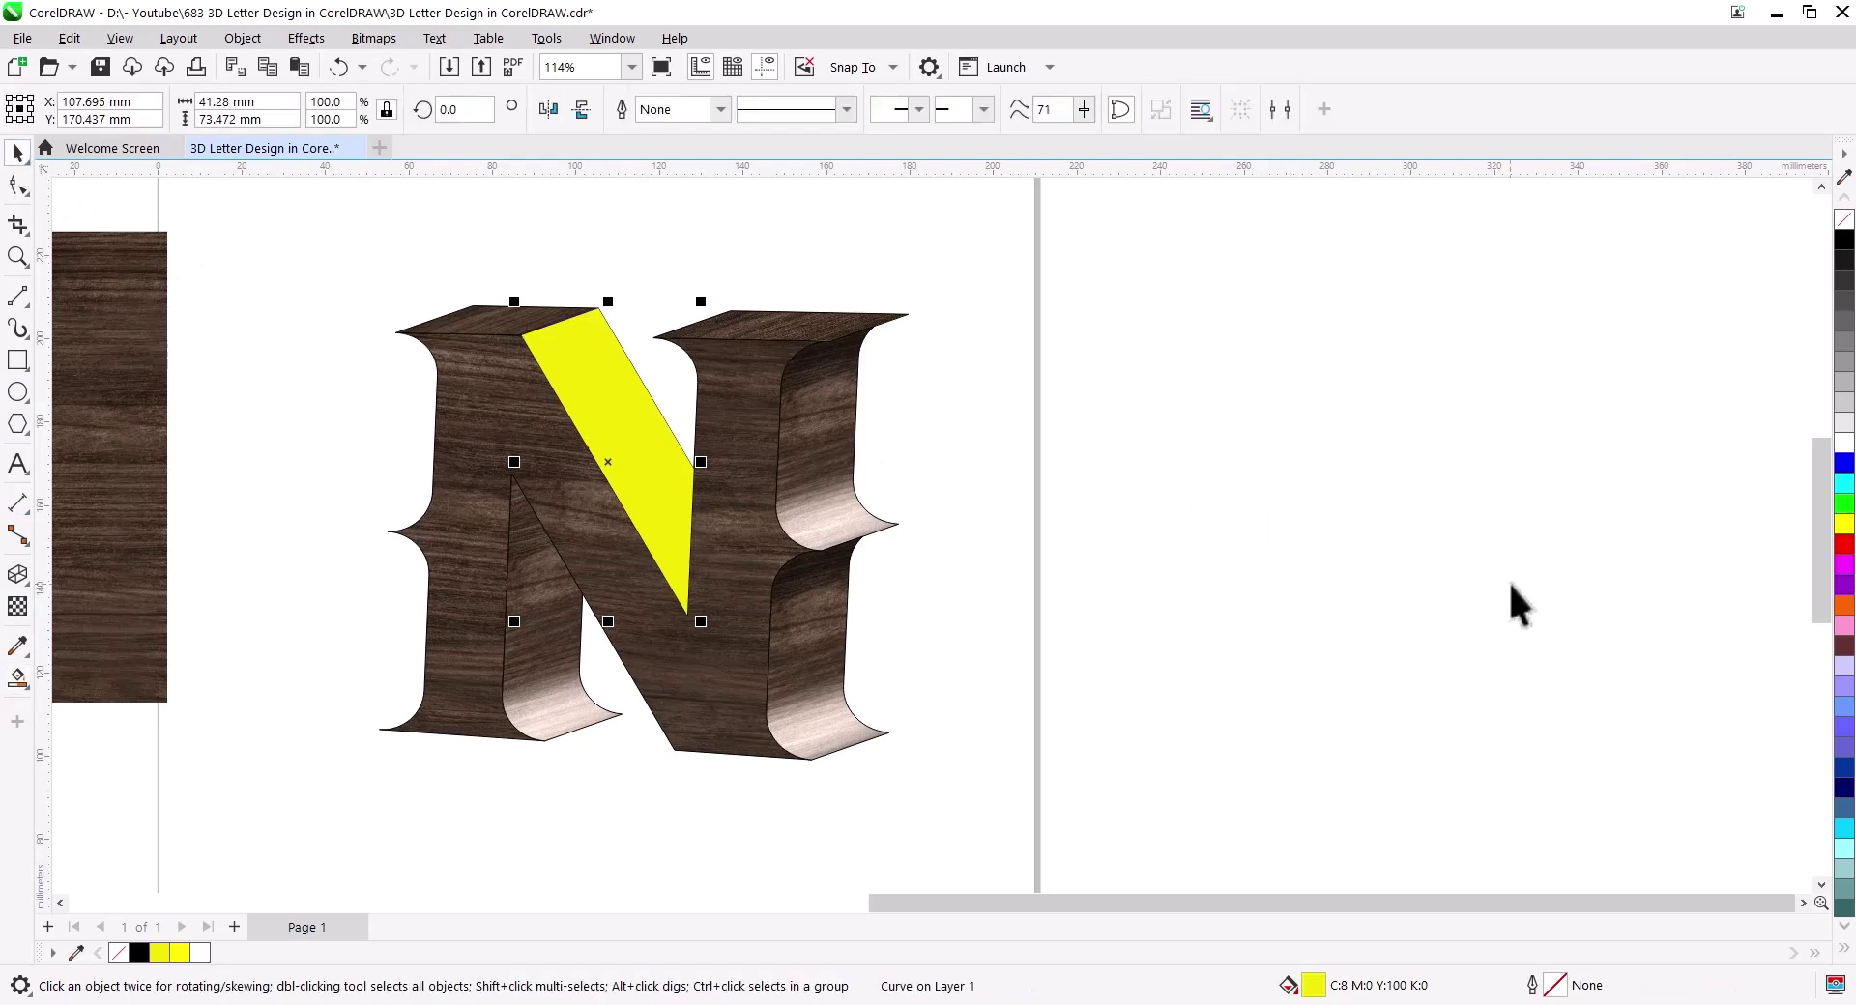
# Step: Make the diagonal face white with roughly 60 transparency
pyautogui.click(1844, 442)
pyautogui.click(17, 606)
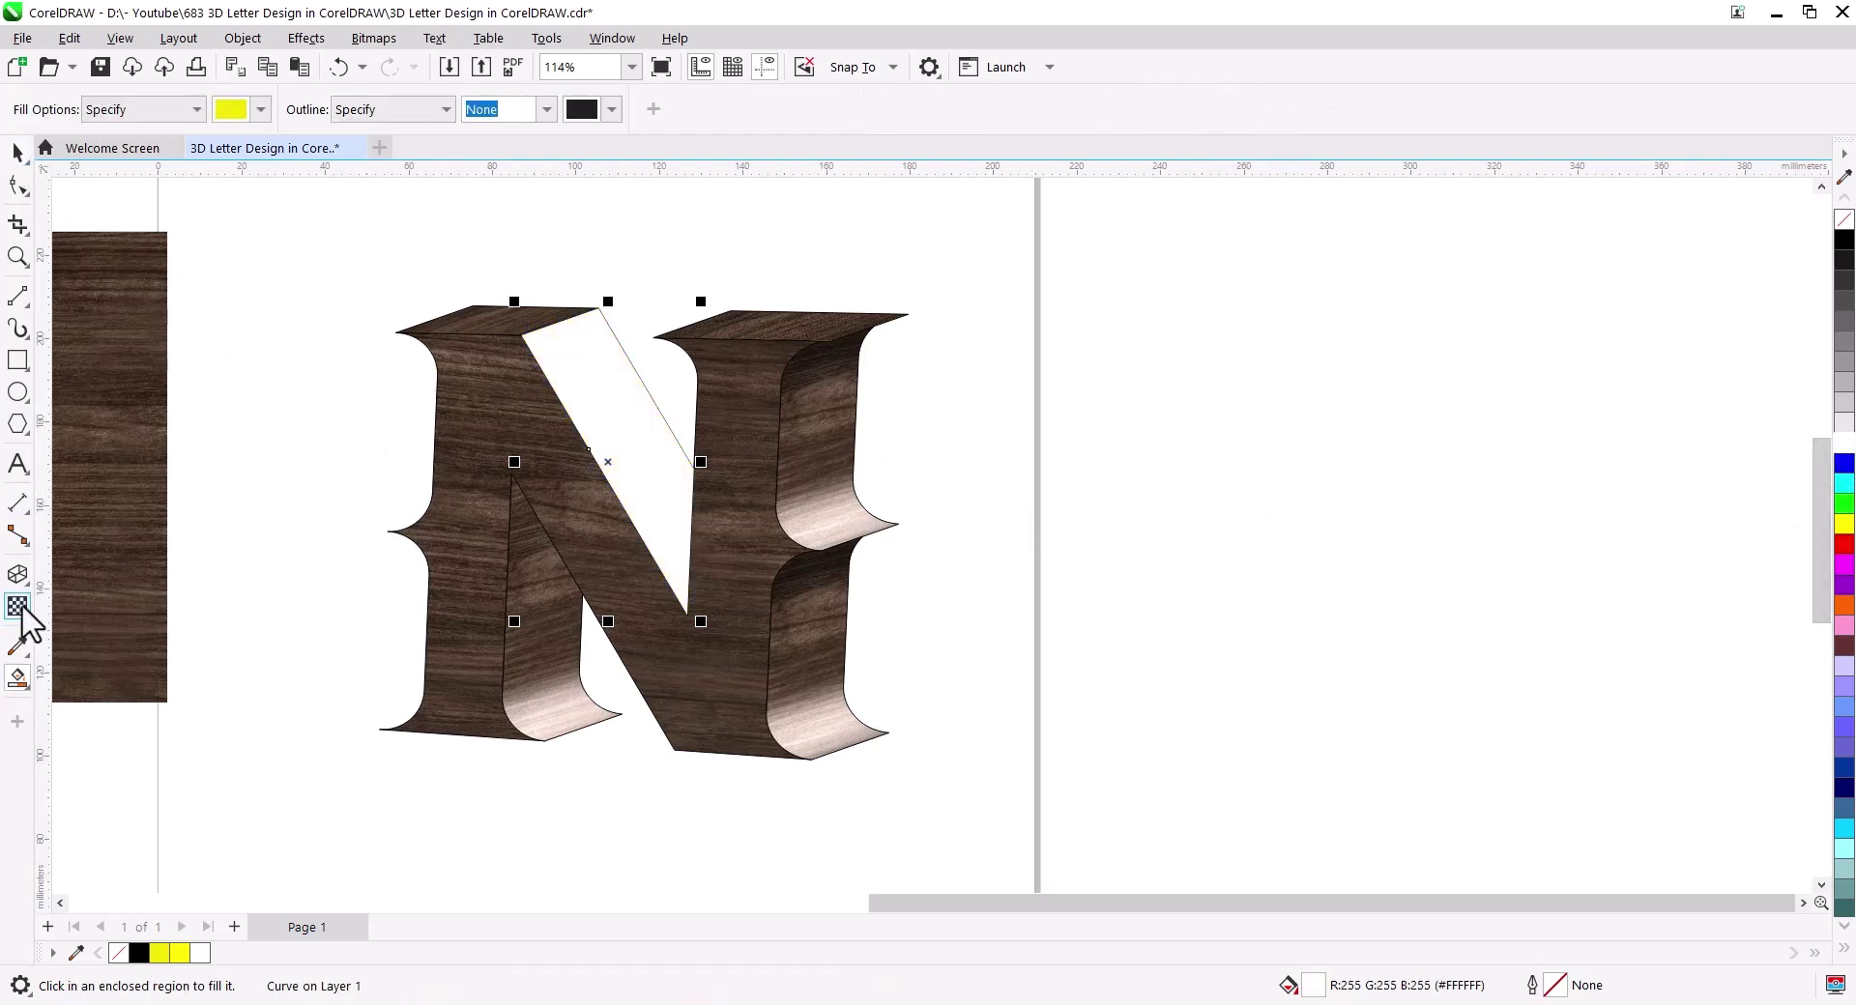
pyautogui.moveTo(583, 640); pyautogui.dragTo(591, 638)
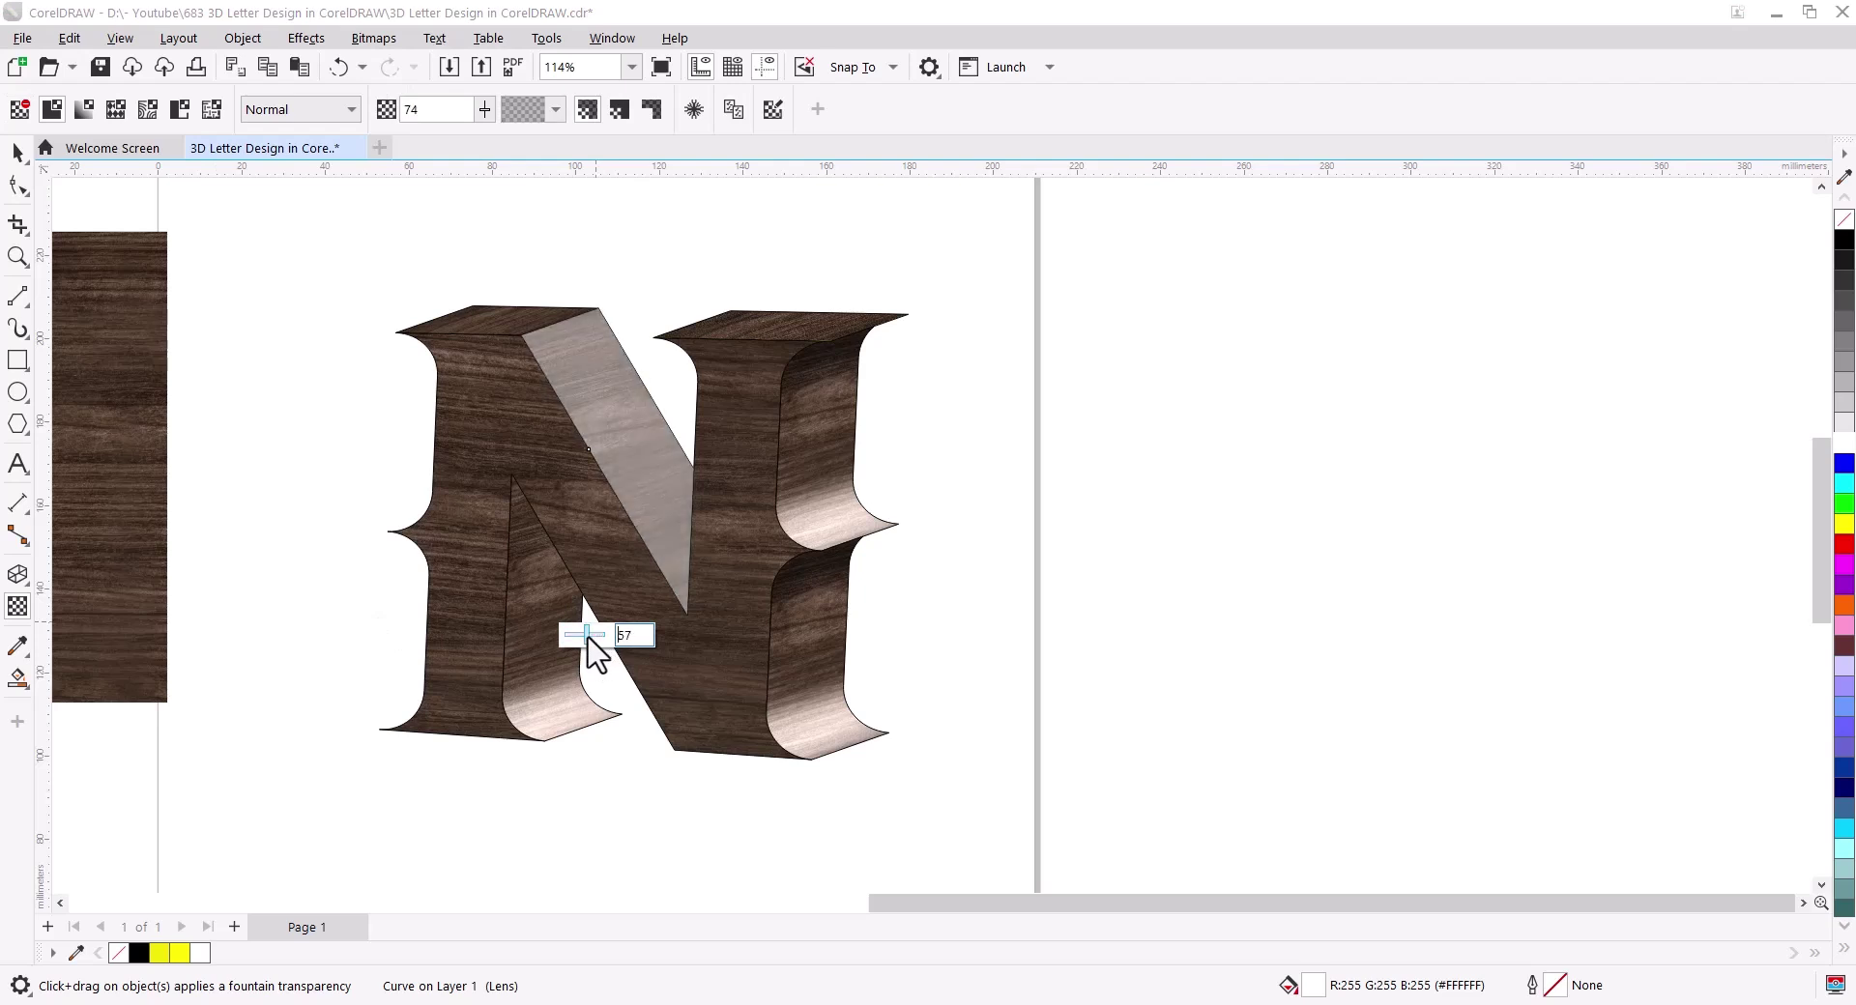
pyautogui.click(17, 150)
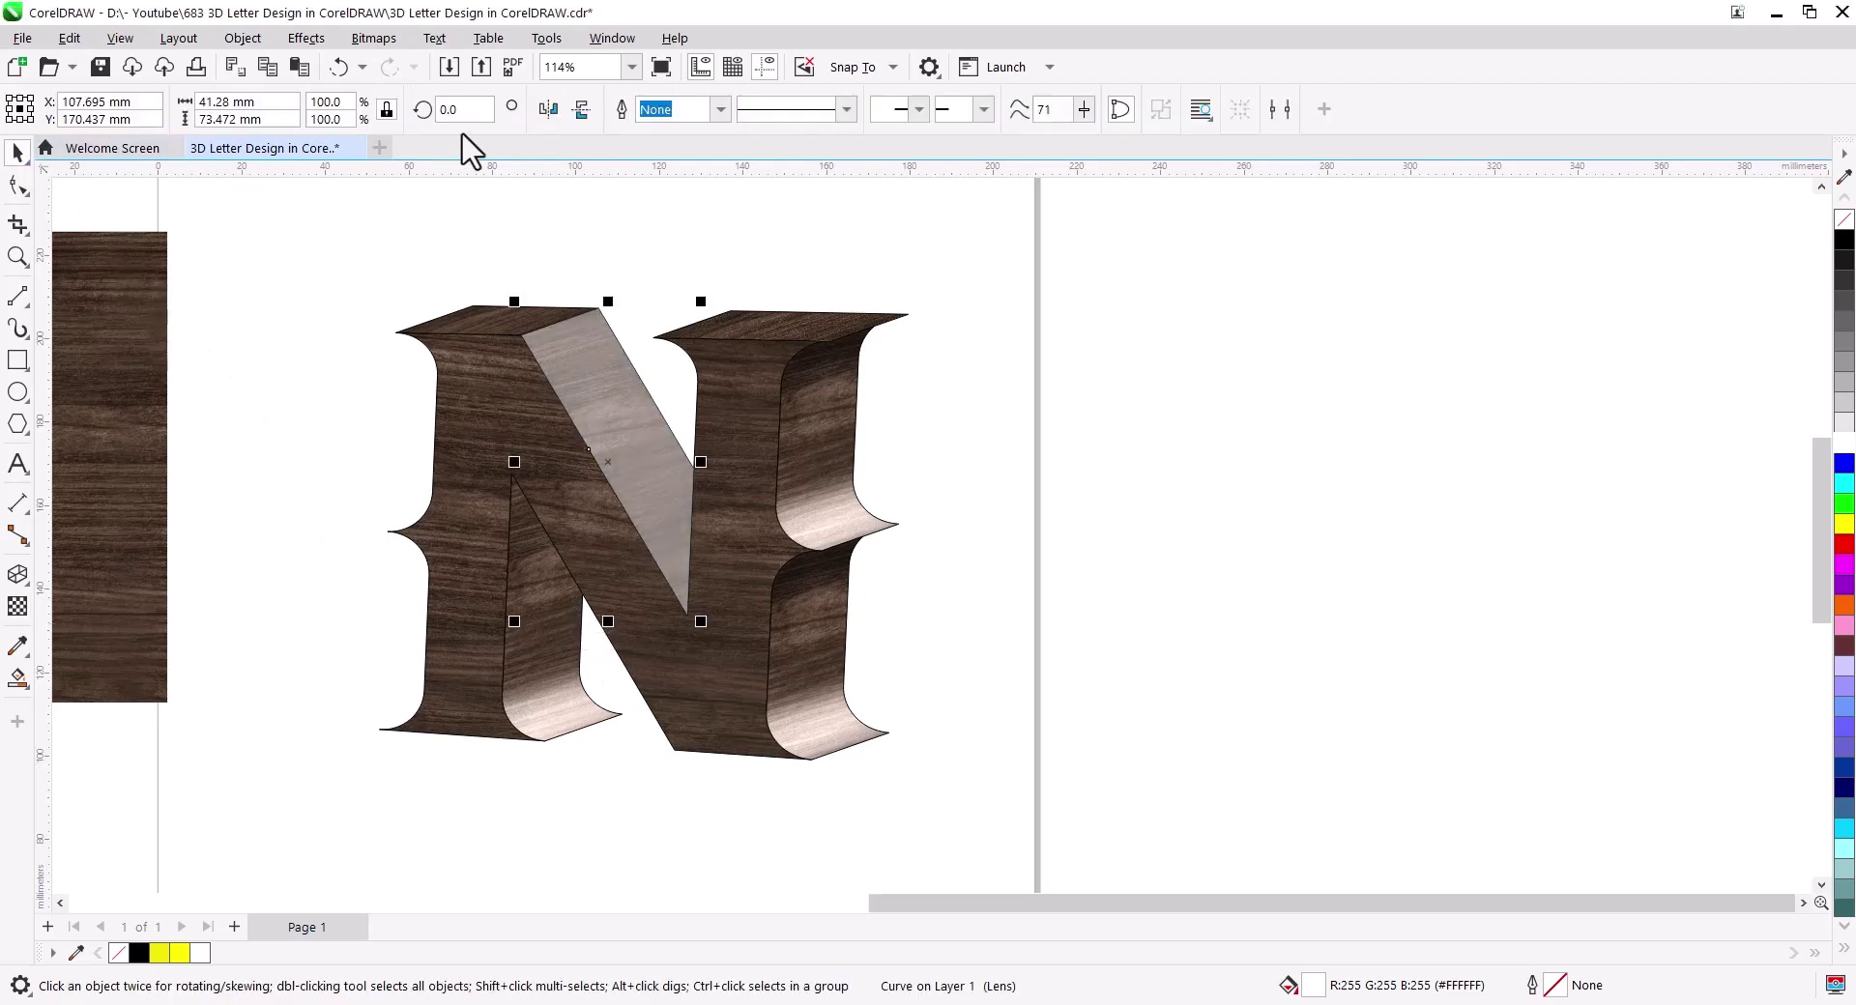
# Step: Blur the white overlay with a 58.4 px Gaussian Blur, scale it to 120.4%, and position it over the diagonal
pyautogui.click(306, 38)
pyautogui.moveTo(323, 172)
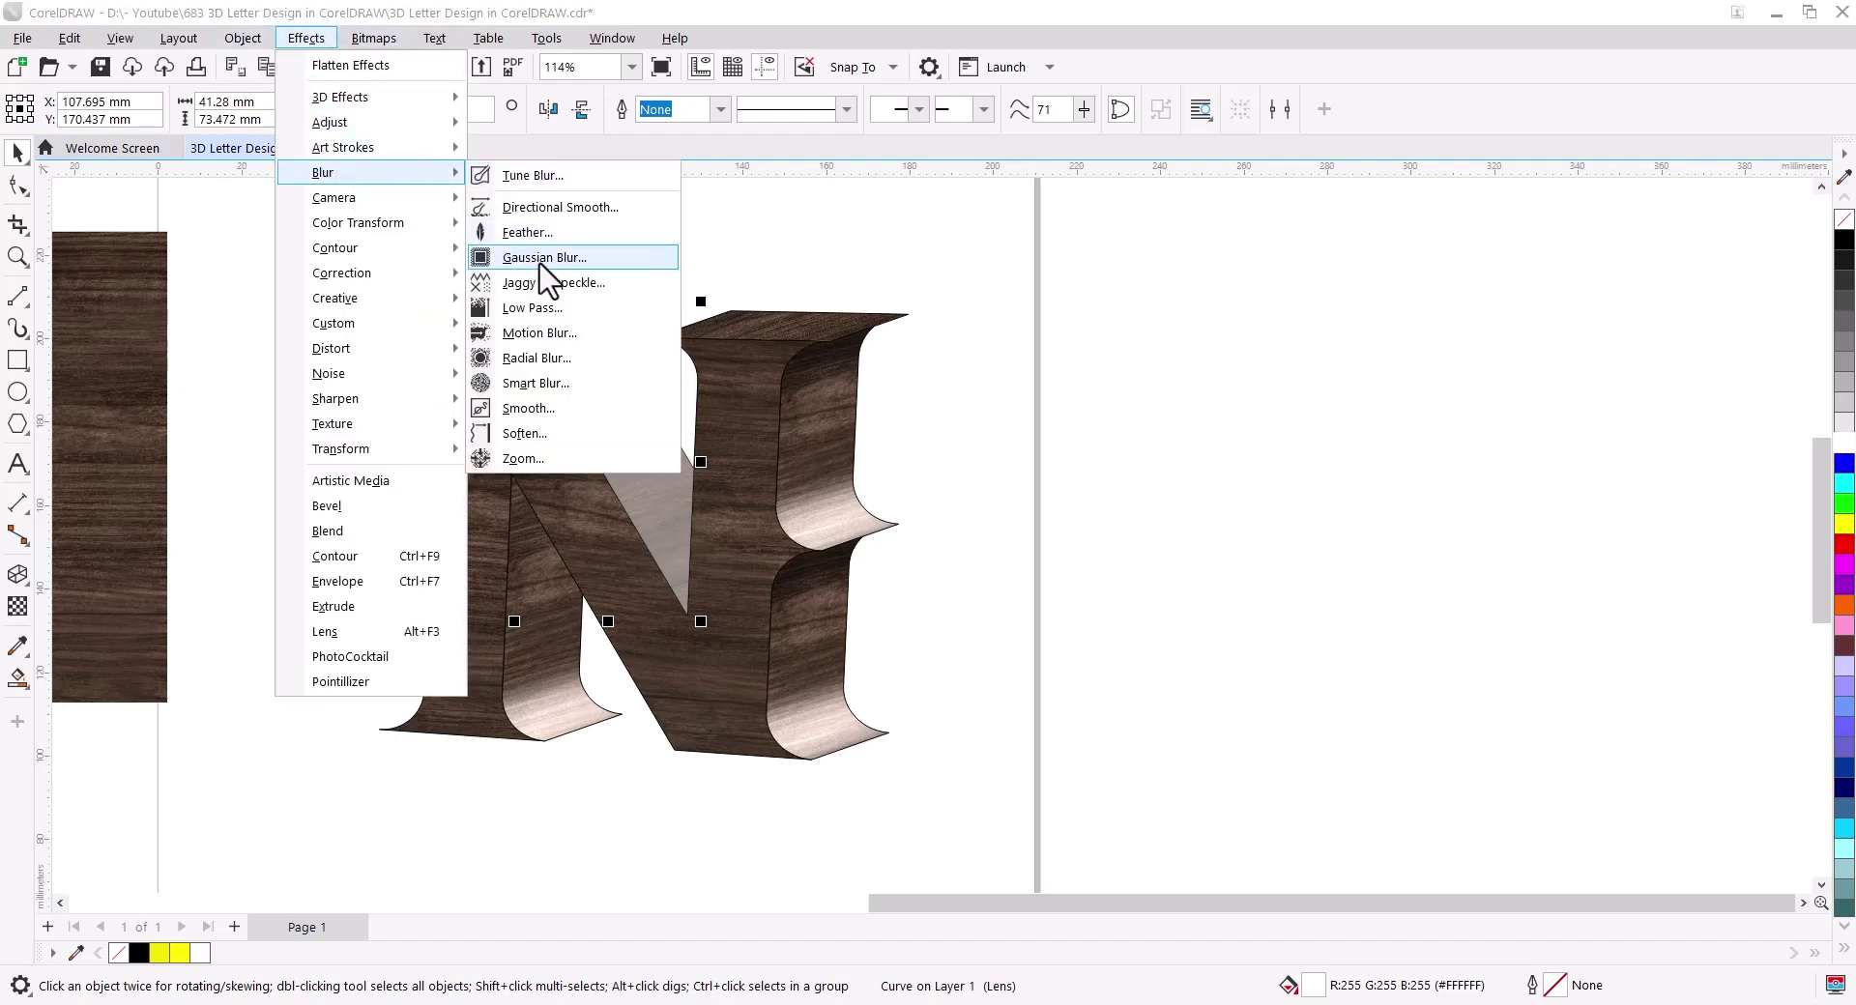
pyautogui.click(541, 261)
pyautogui.click(962, 486)
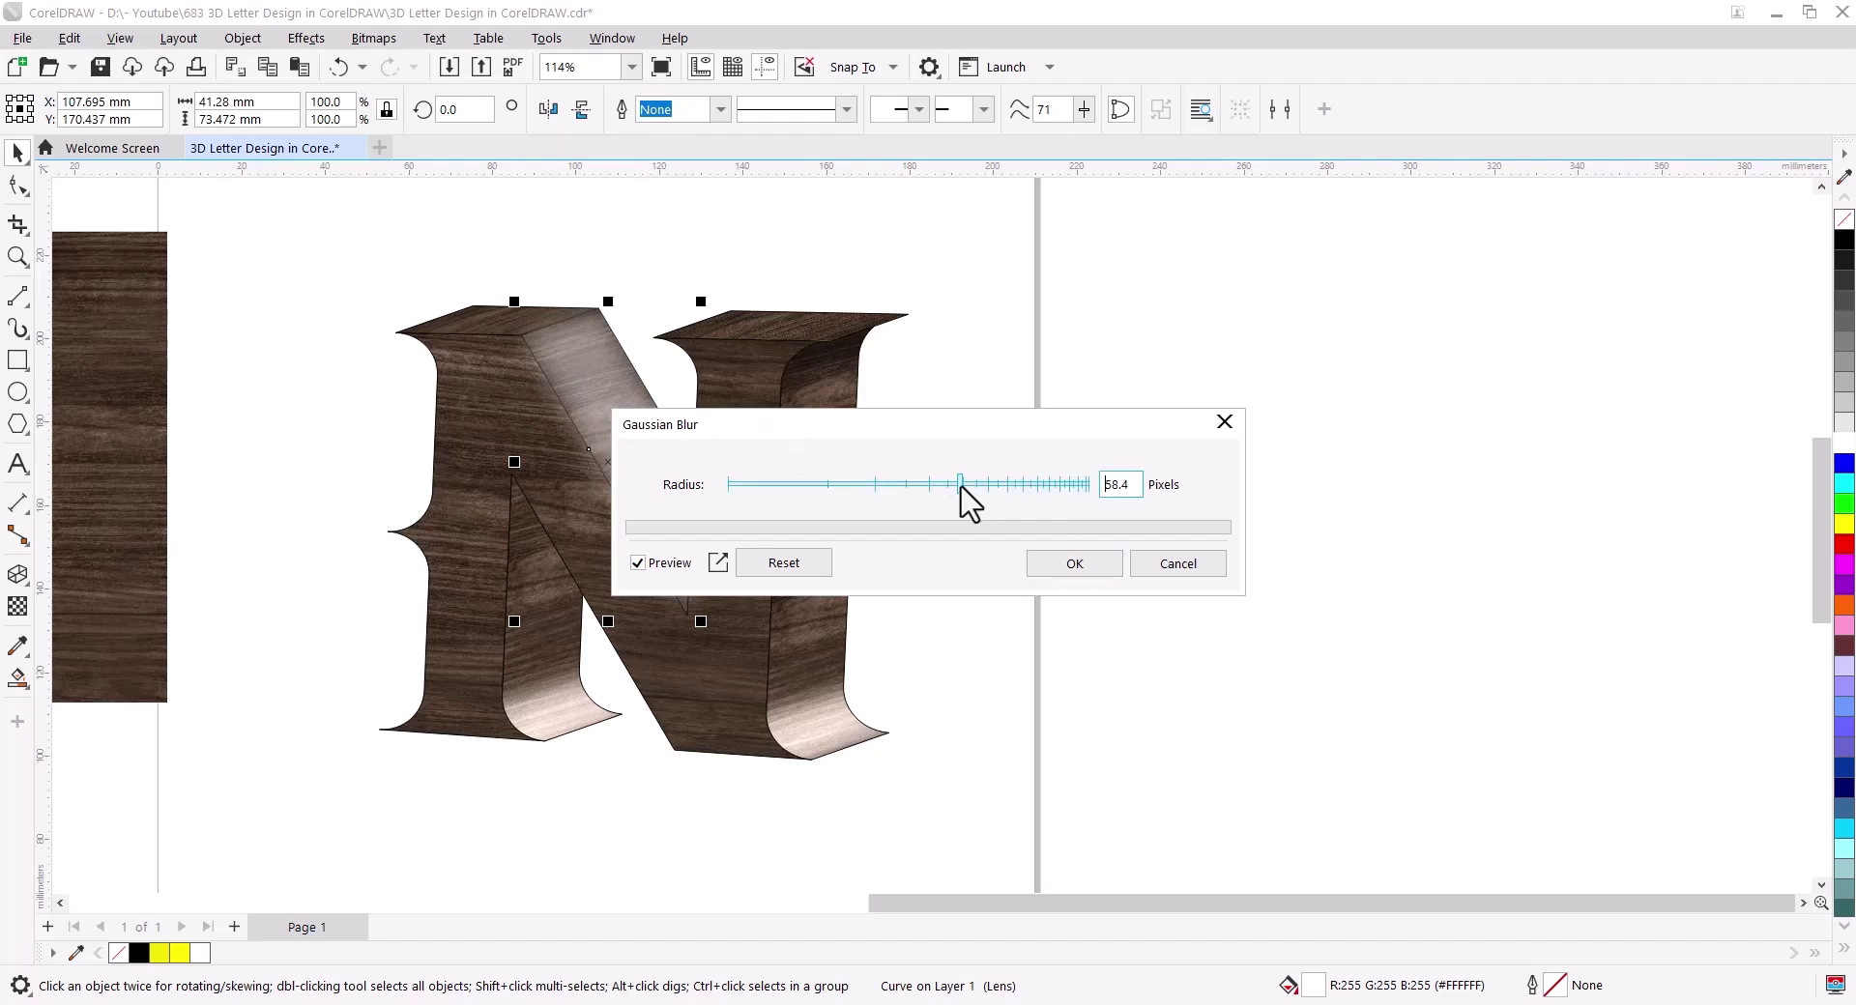
pyautogui.click(1074, 566)
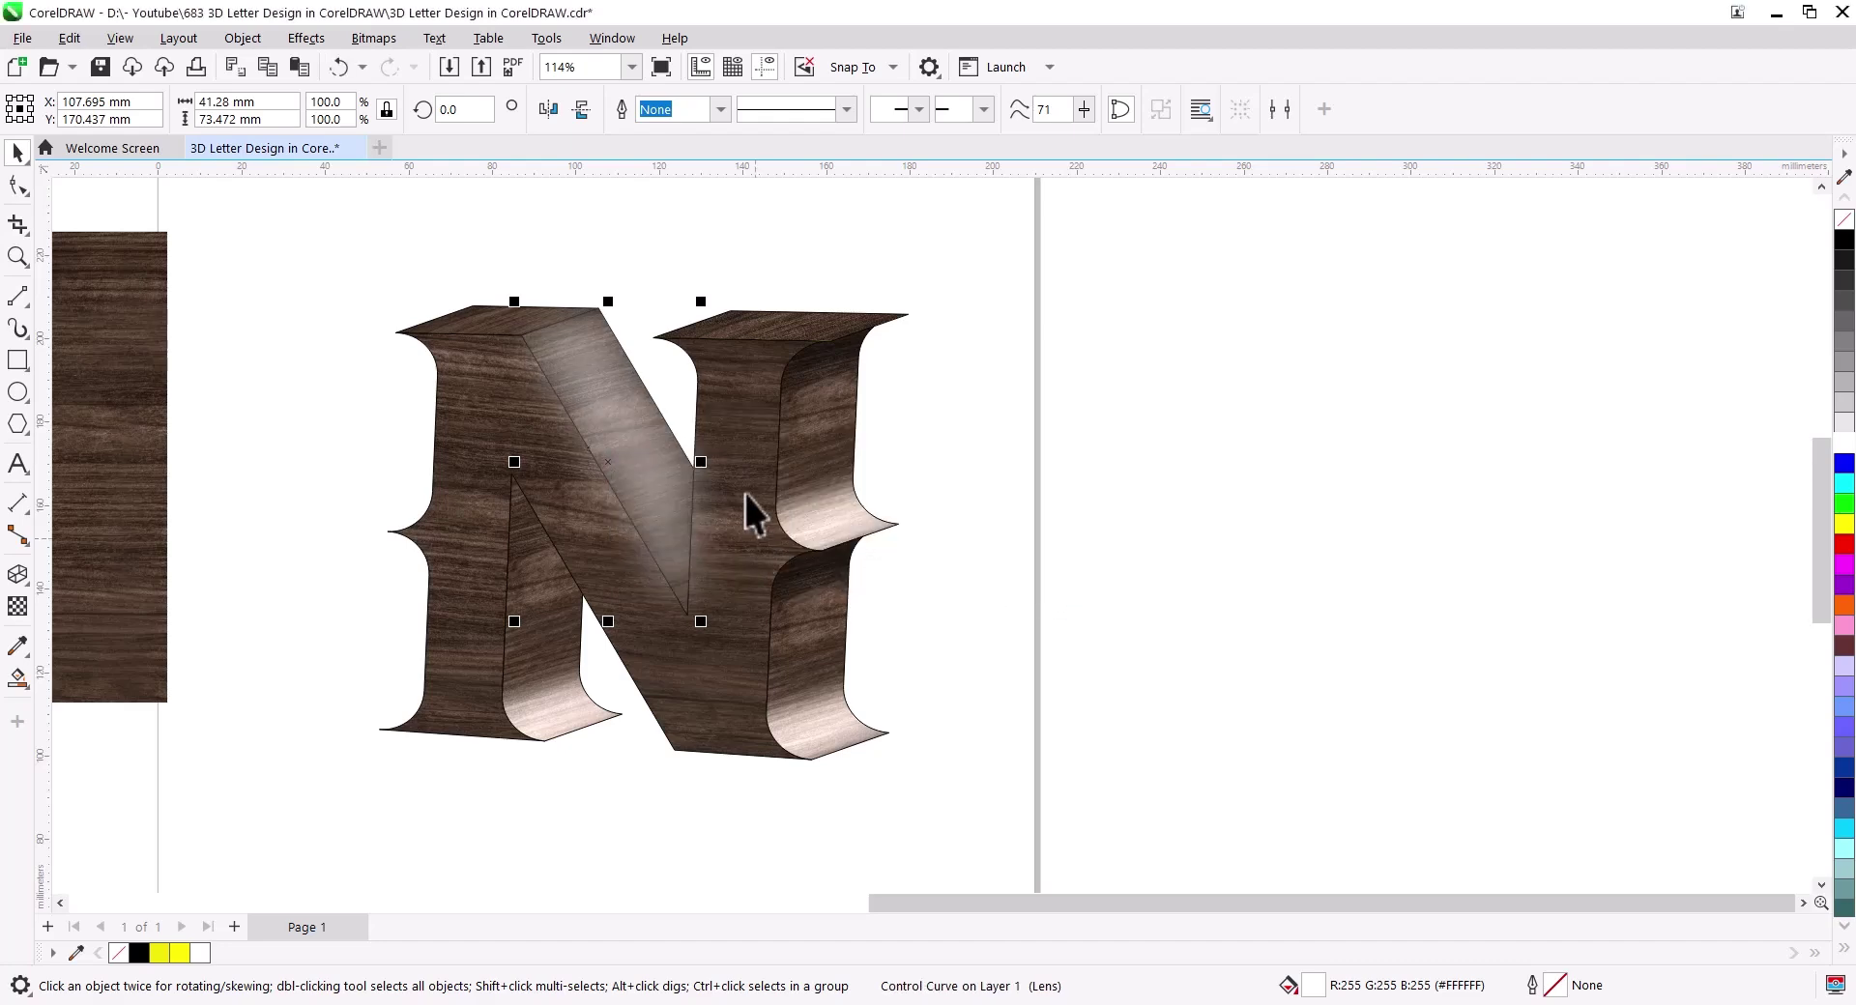
pyautogui.moveTo(708, 303); pyautogui.dragTo(750, 244)
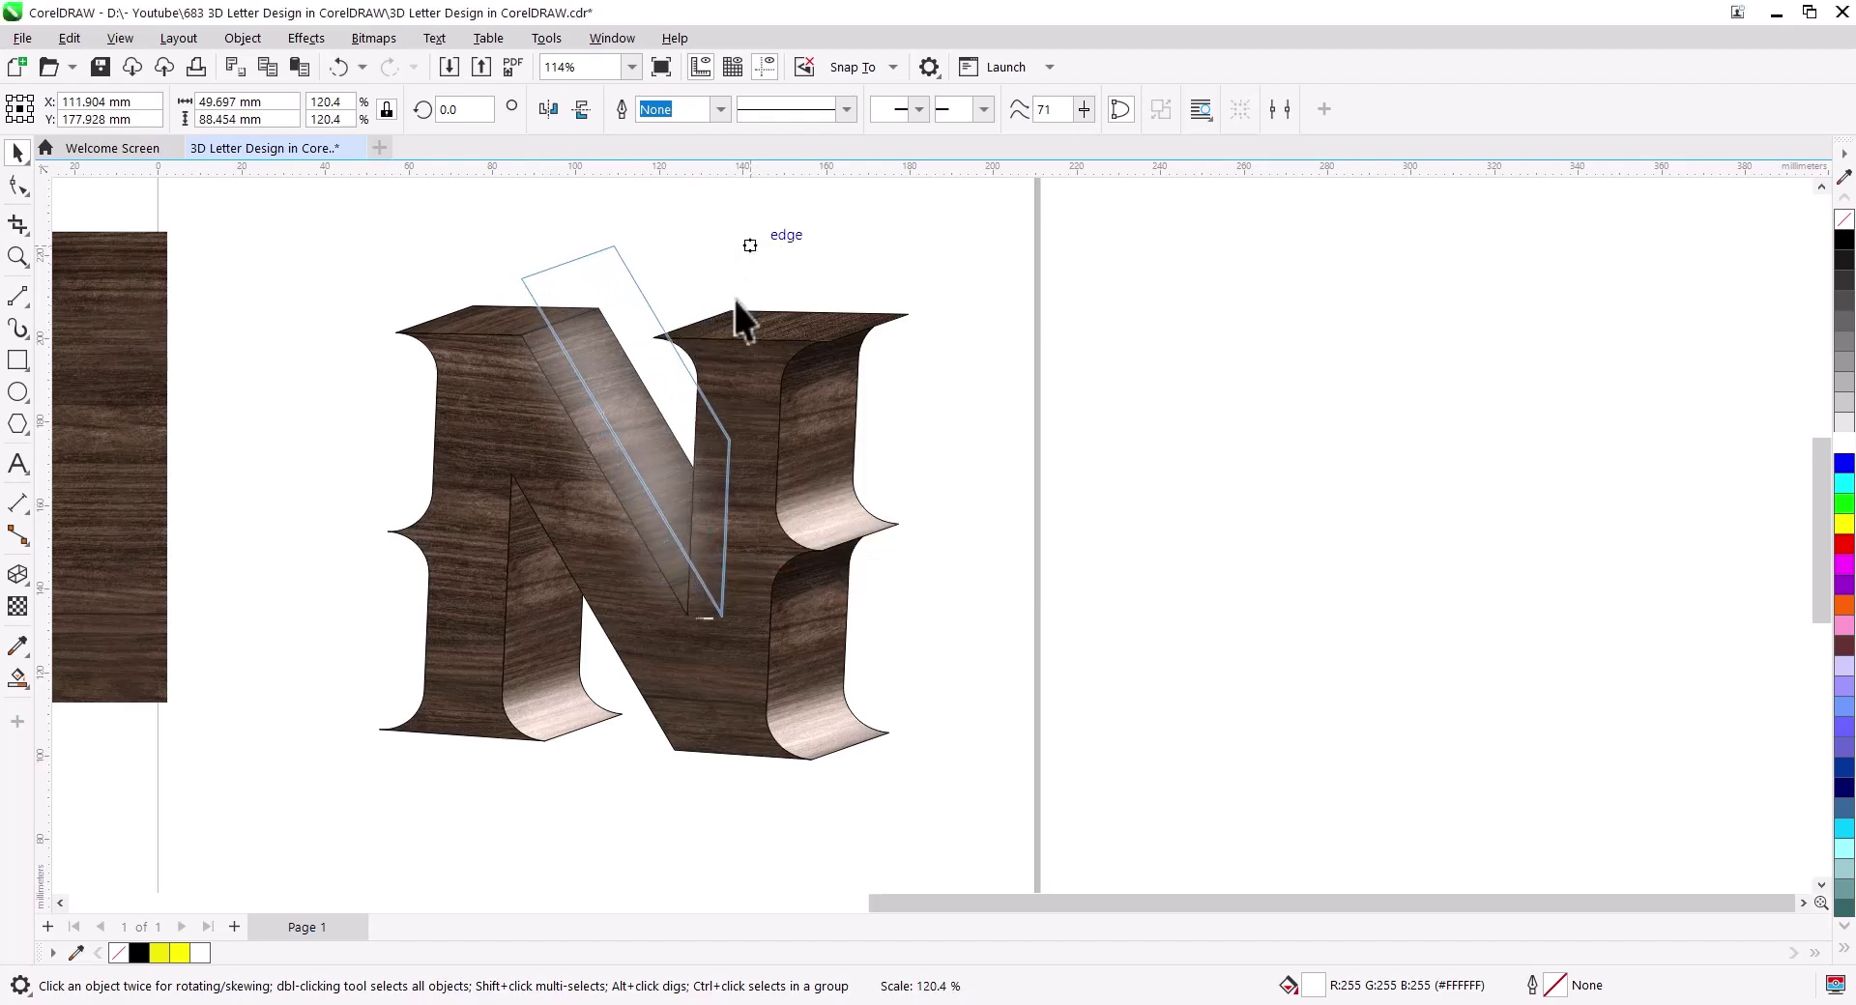
pyautogui.moveTo(663, 398); pyautogui.dragTo(646, 421)
# Step: Send the blurred highlight to the back of the page and PowerClip it inside the N's diagonal face
pyautogui.rightClick(643, 439)
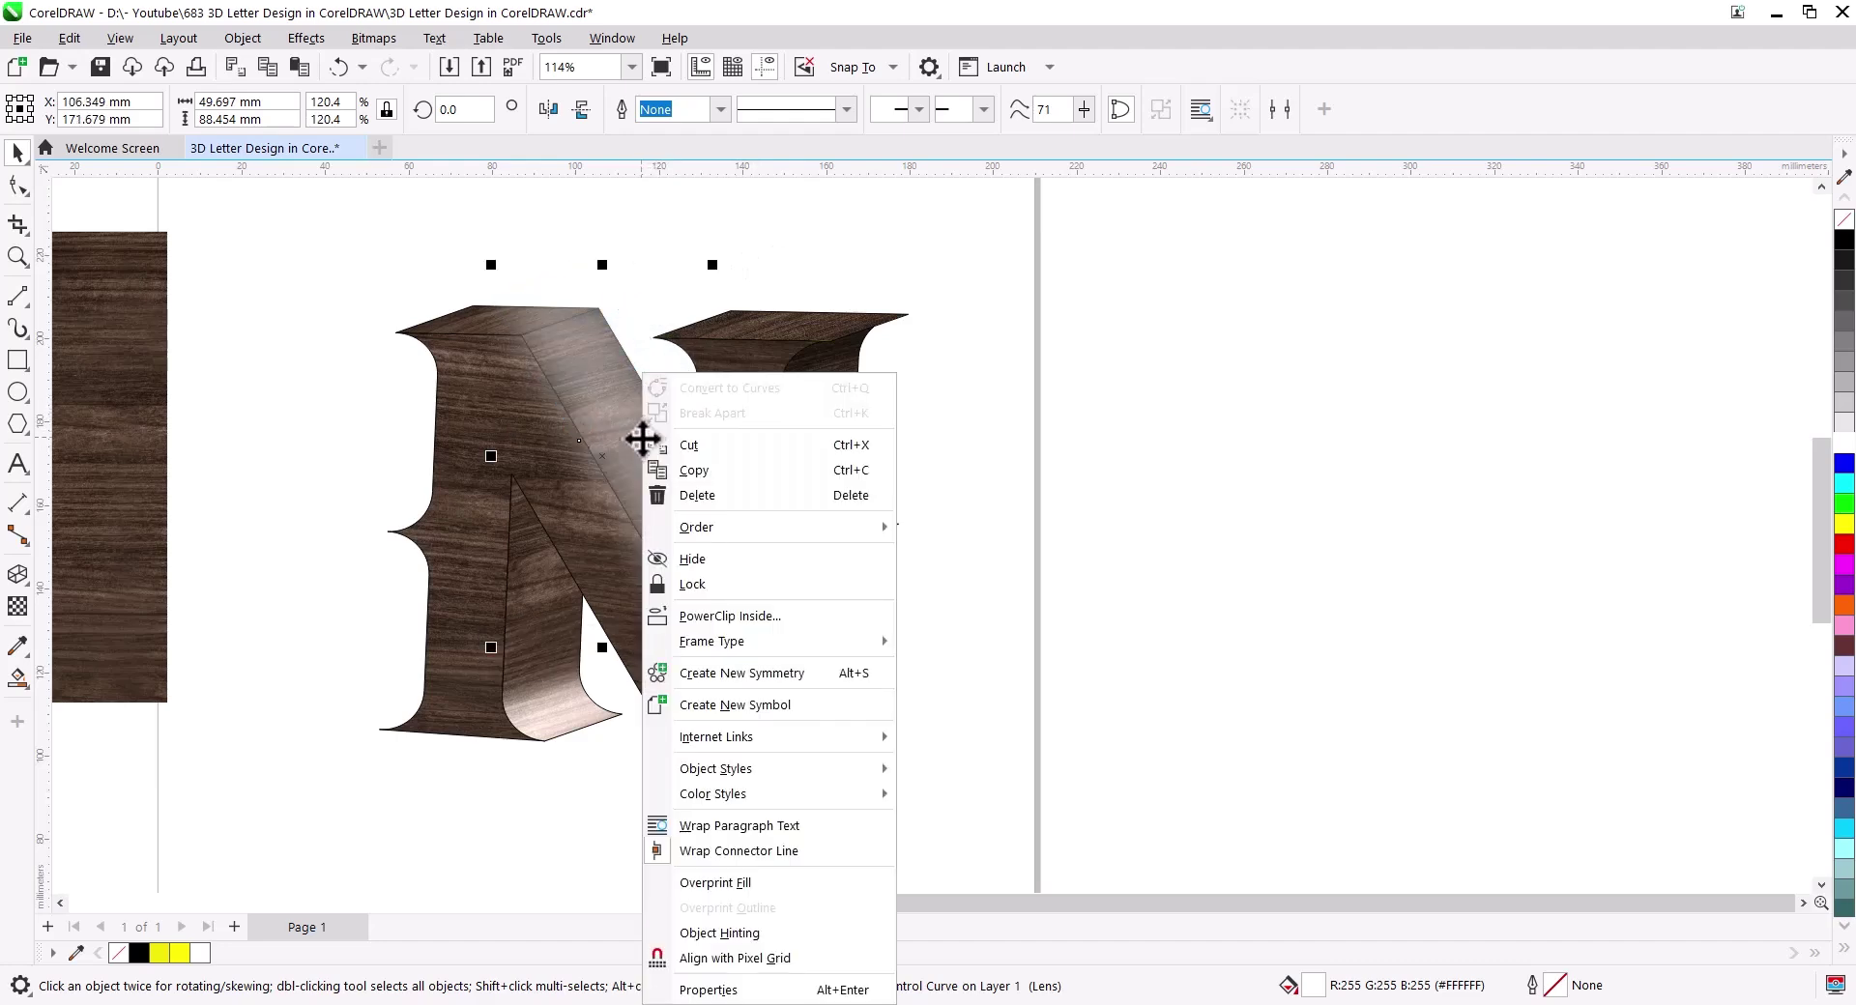
pyautogui.moveTo(770, 525)
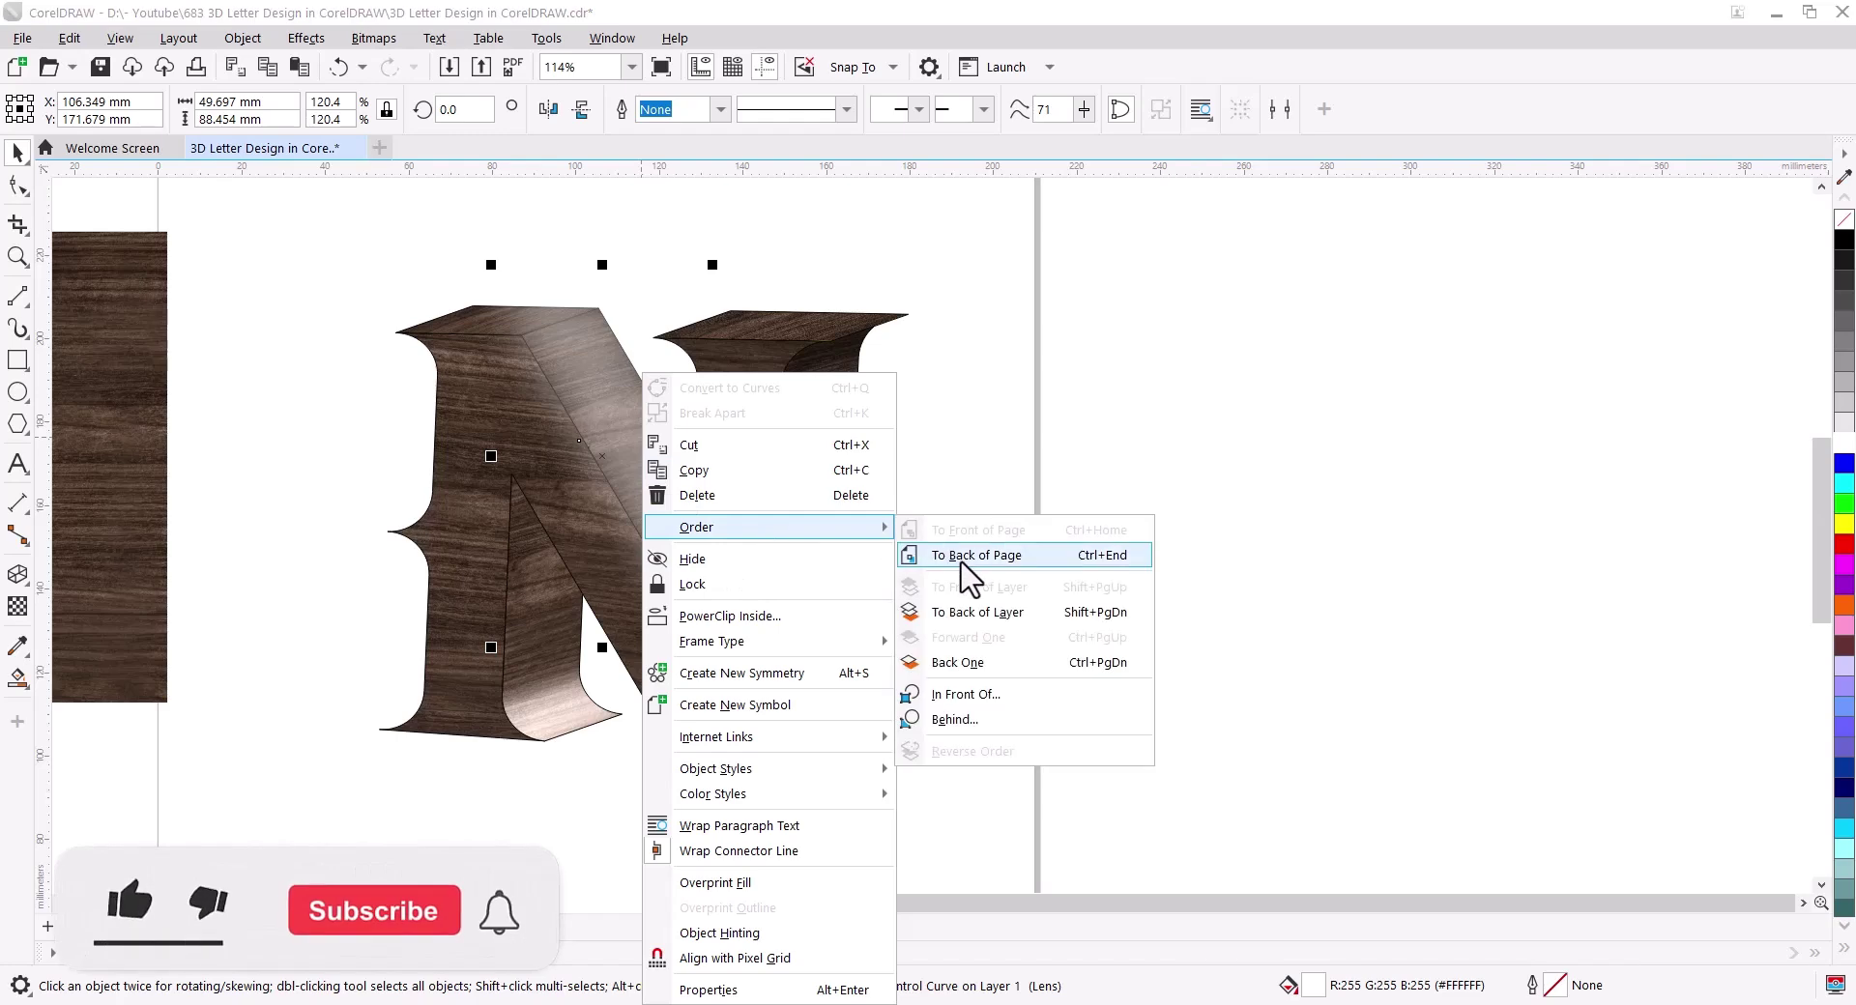
pyautogui.click(961, 573)
pyautogui.rightClick(653, 377)
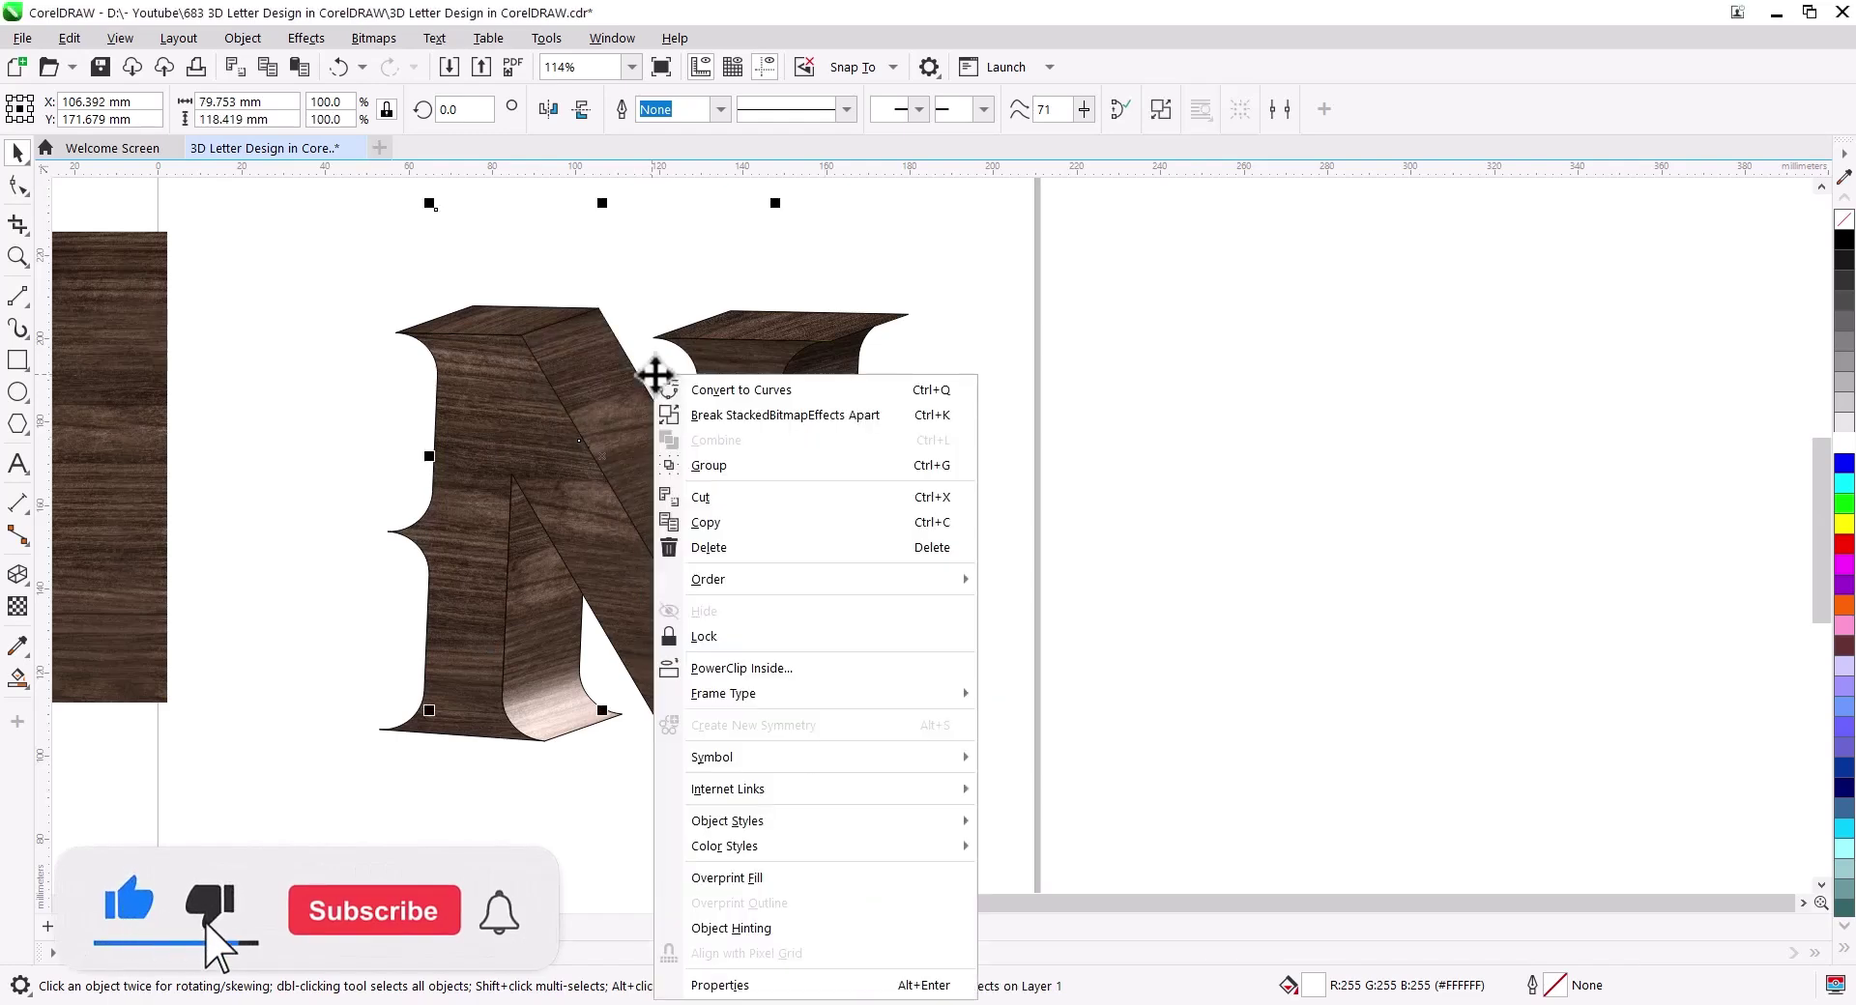
pyautogui.click(732, 668)
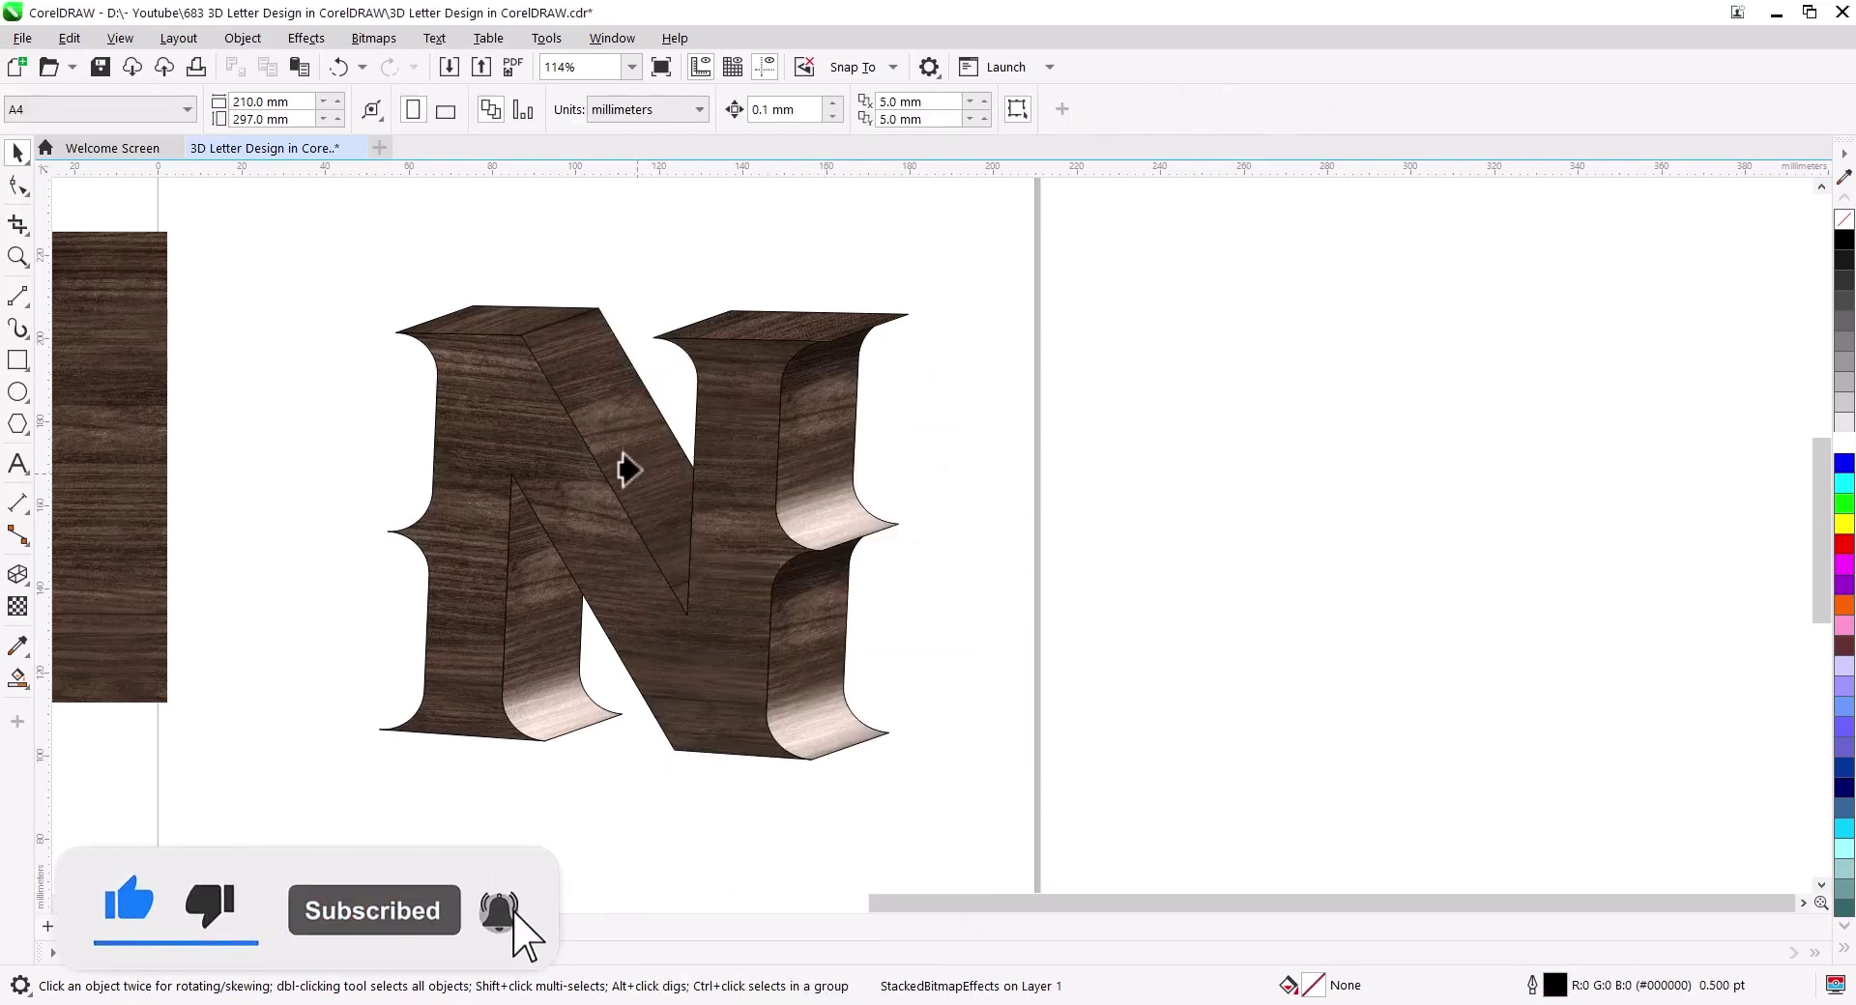
pyautogui.click(622, 468)
pyautogui.click(926, 538)
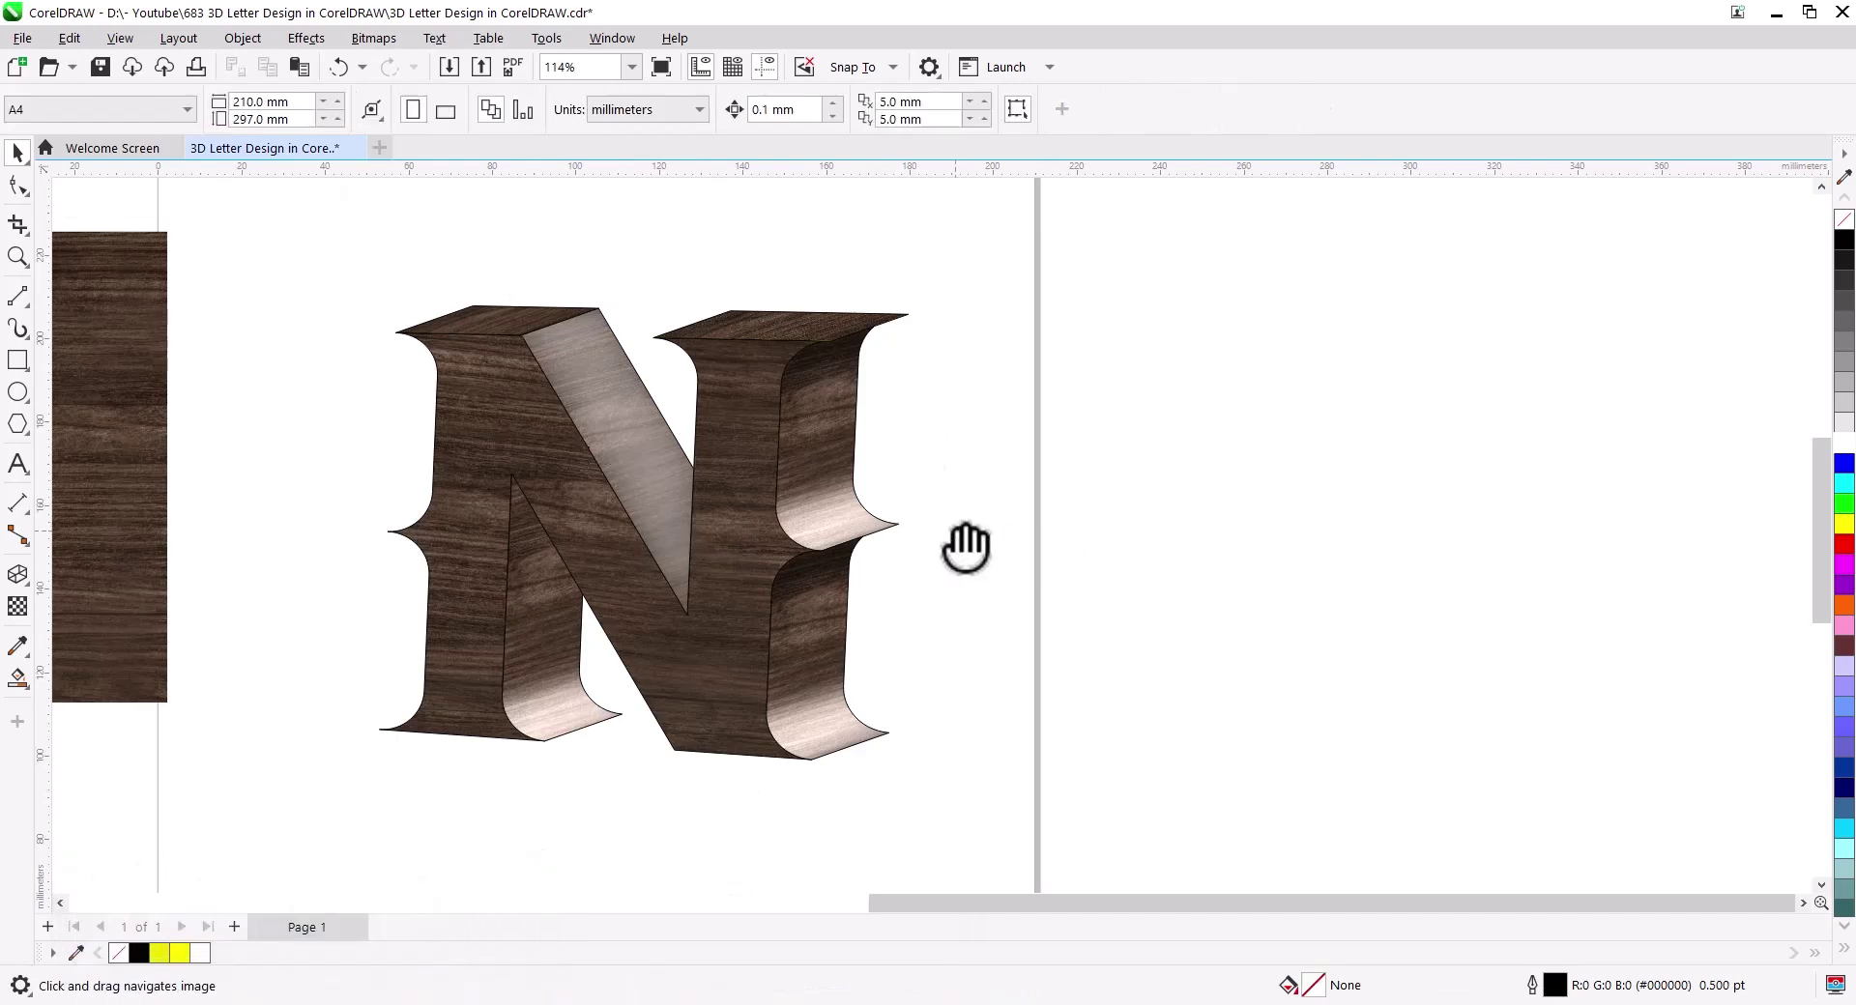
pyautogui.moveTo(961, 534); pyautogui.dragTo(997, 541)
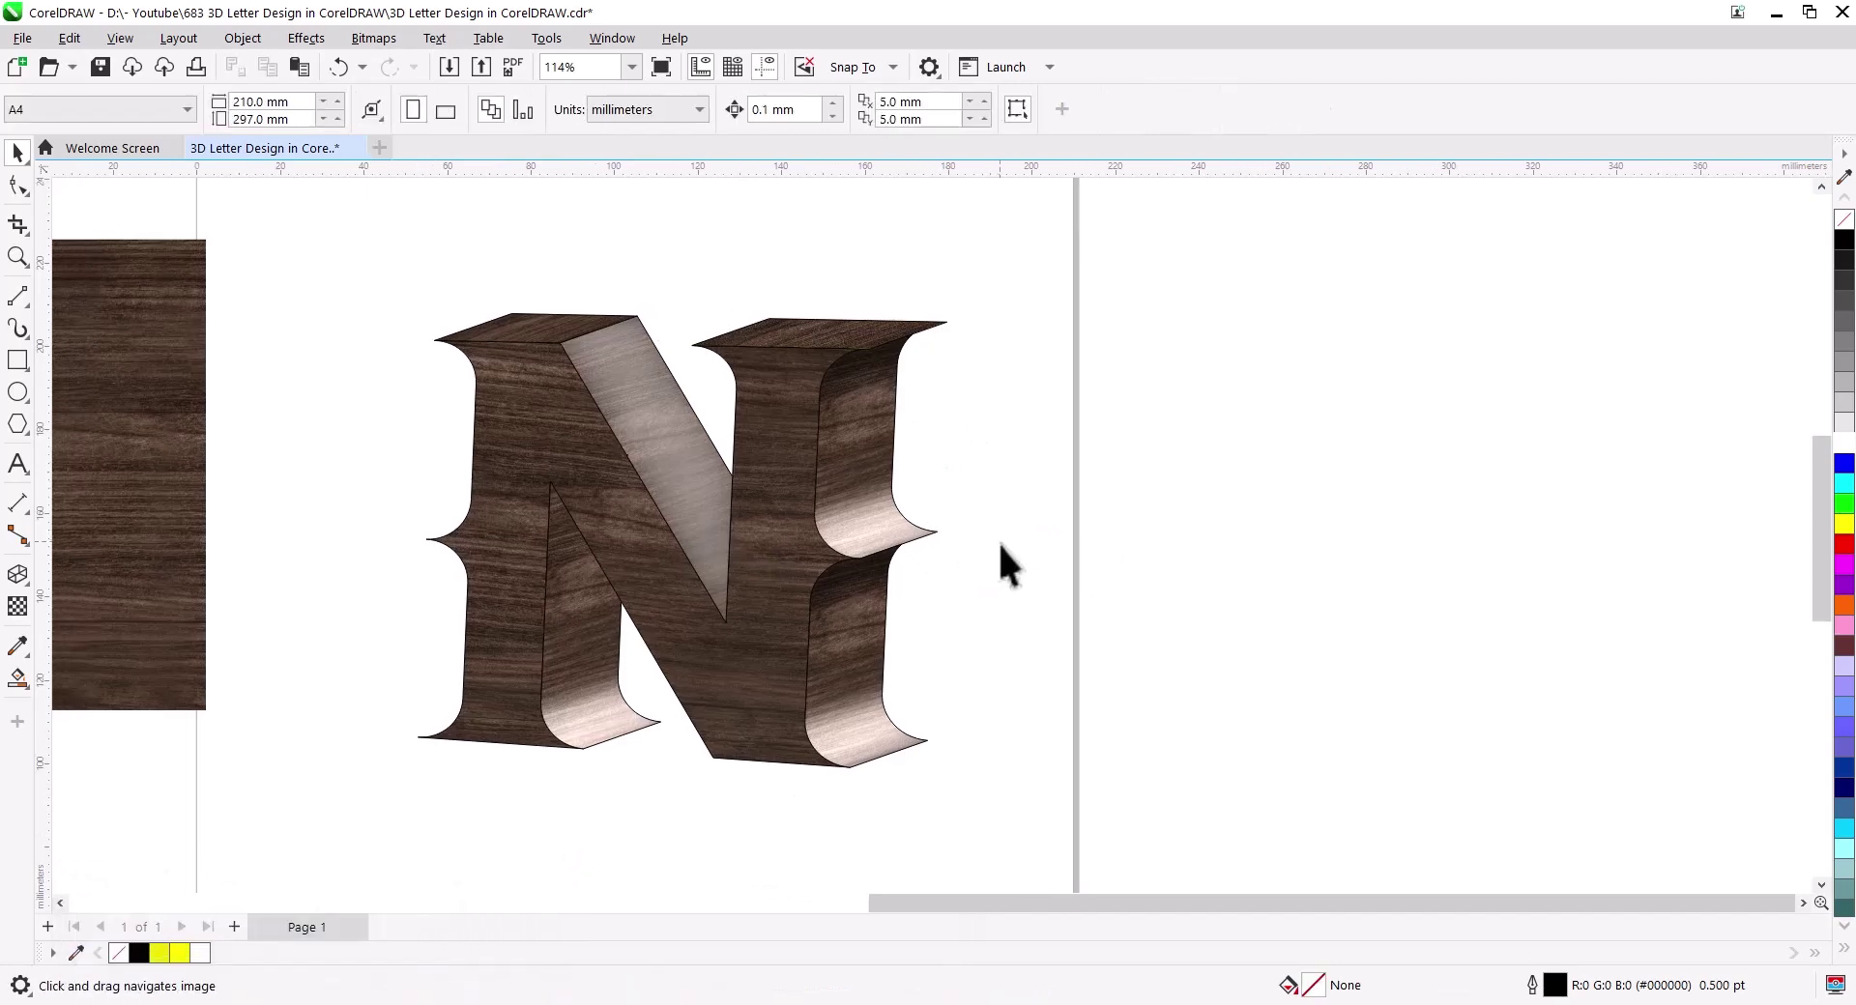
pyautogui.click(486, 355)
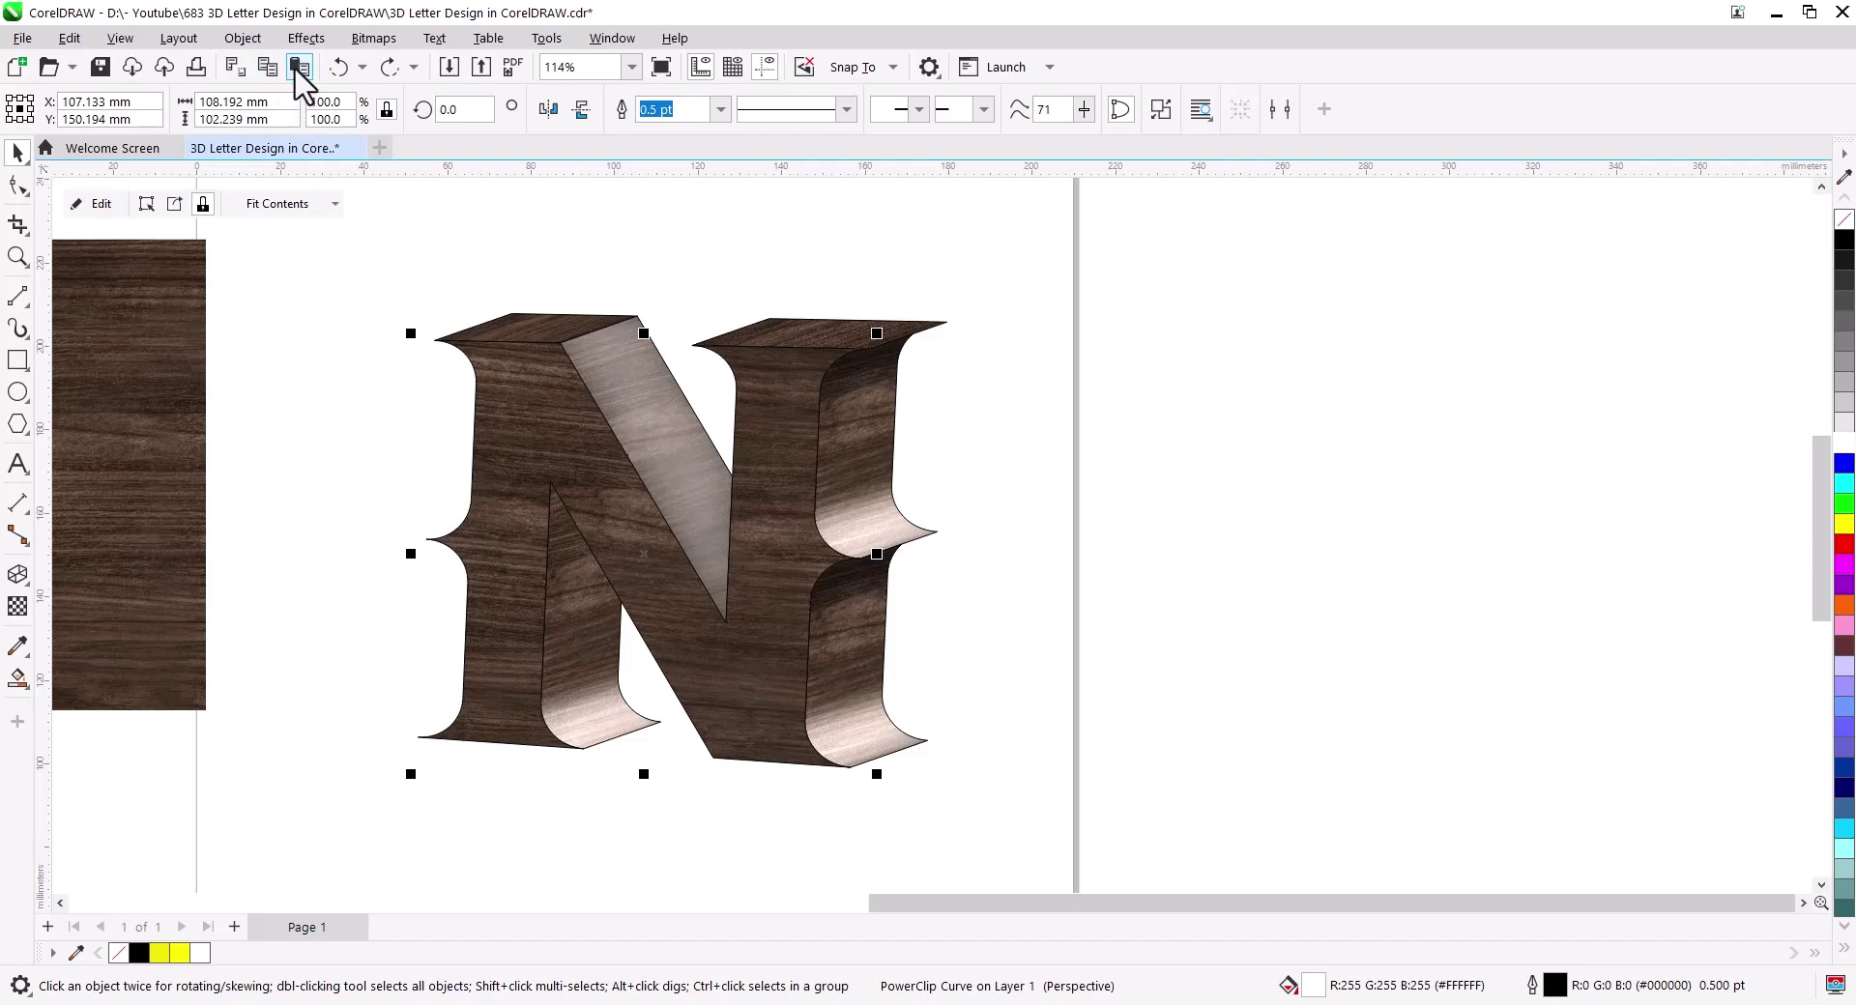
# Step: Extract and delete the wood texture from the N's front face, remove its frame, and fill it black
pyautogui.rightClick(671, 616)
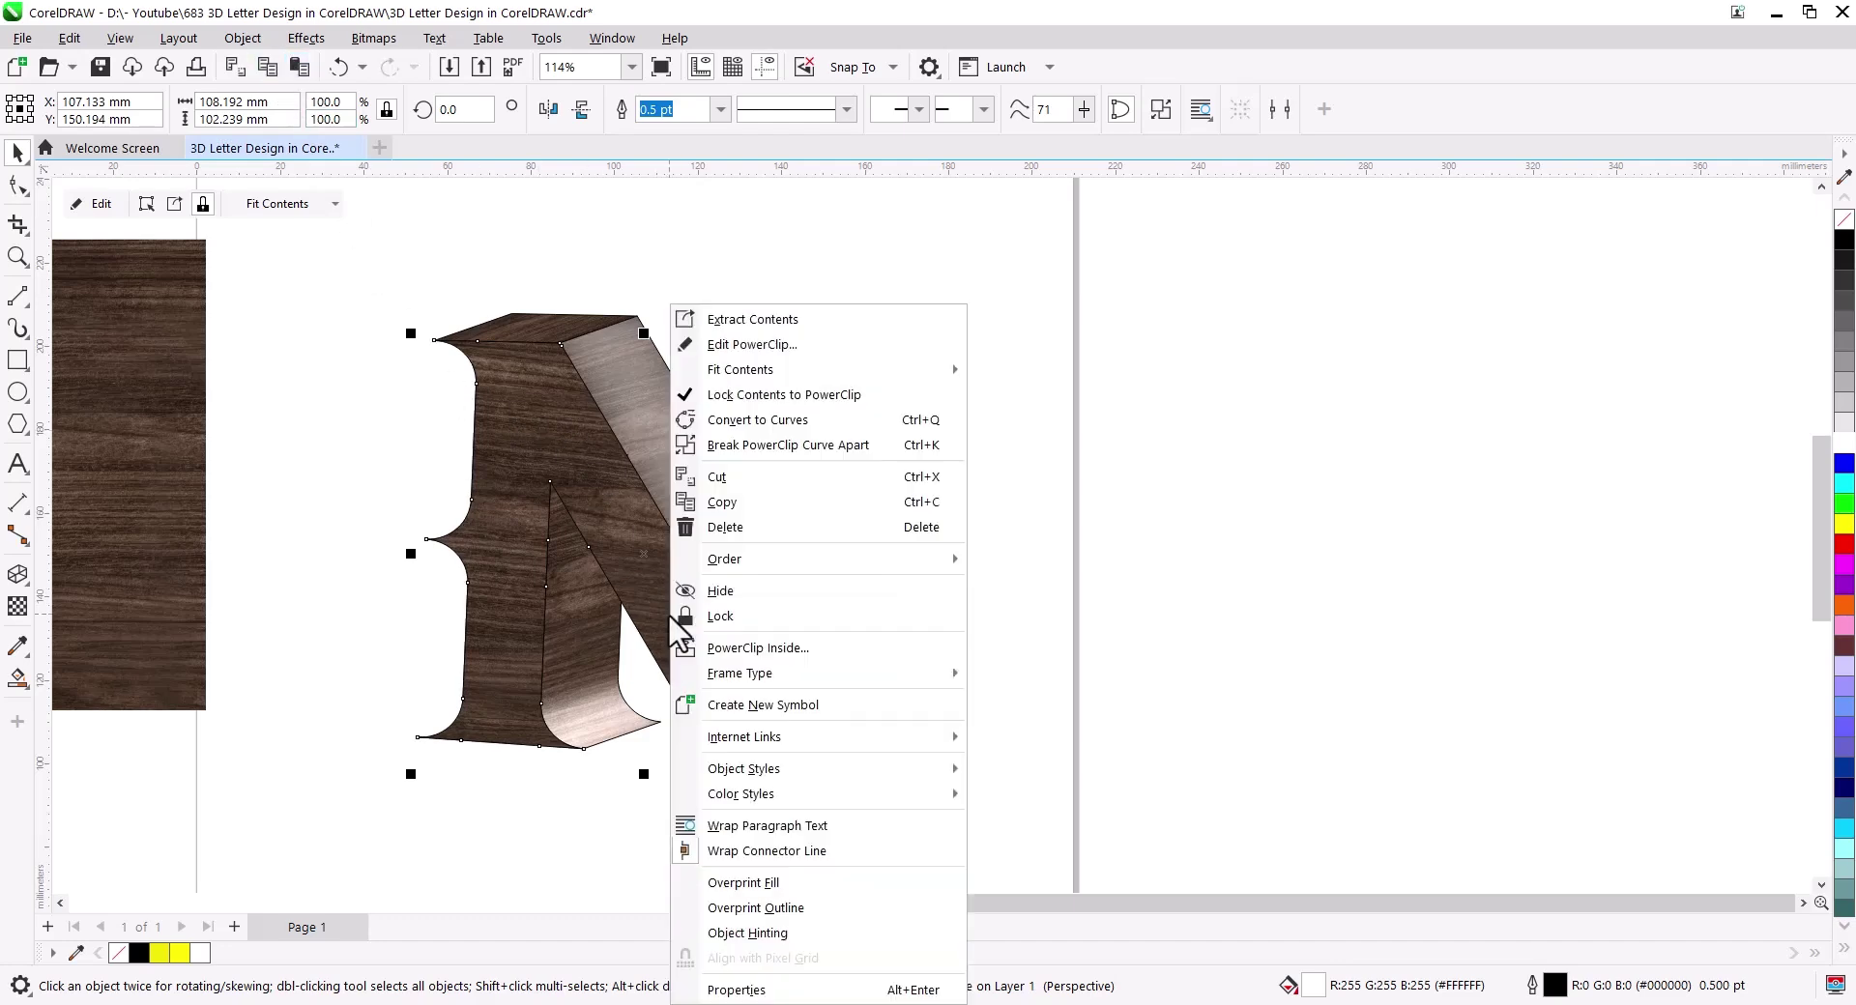
pyautogui.click(788, 323)
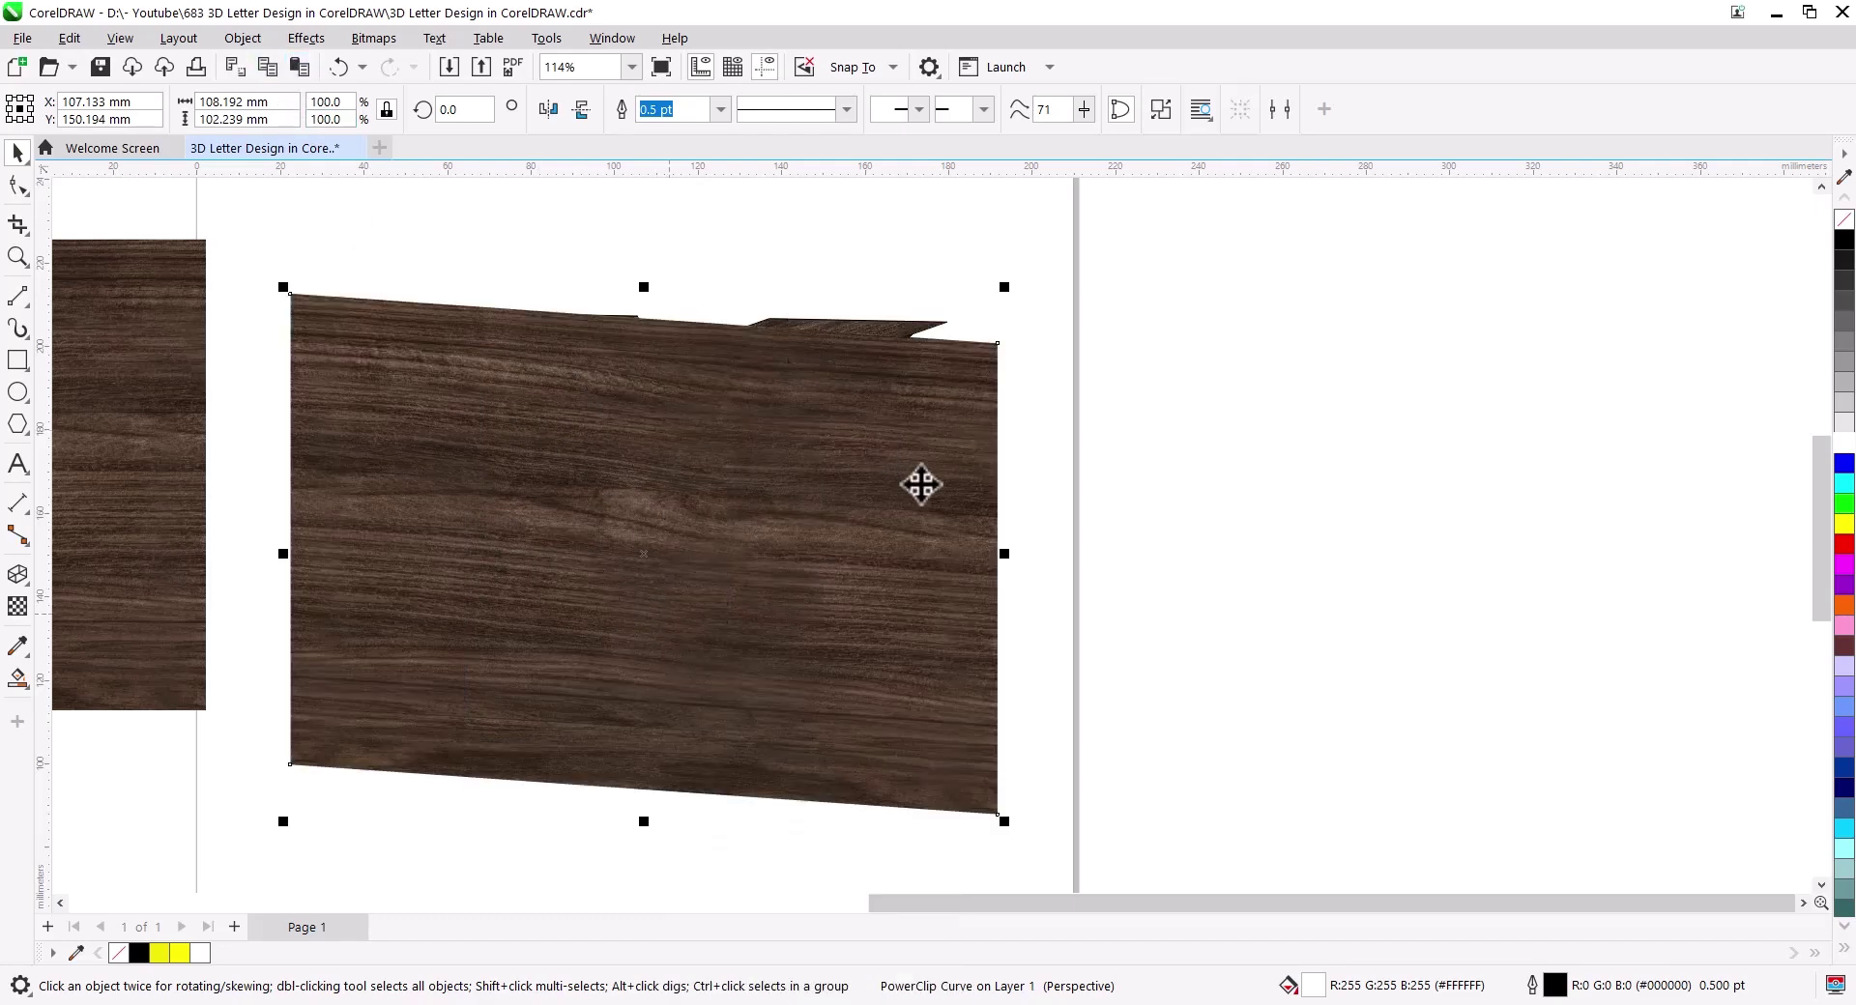
pyautogui.press('Delete')
pyautogui.click(757, 613)
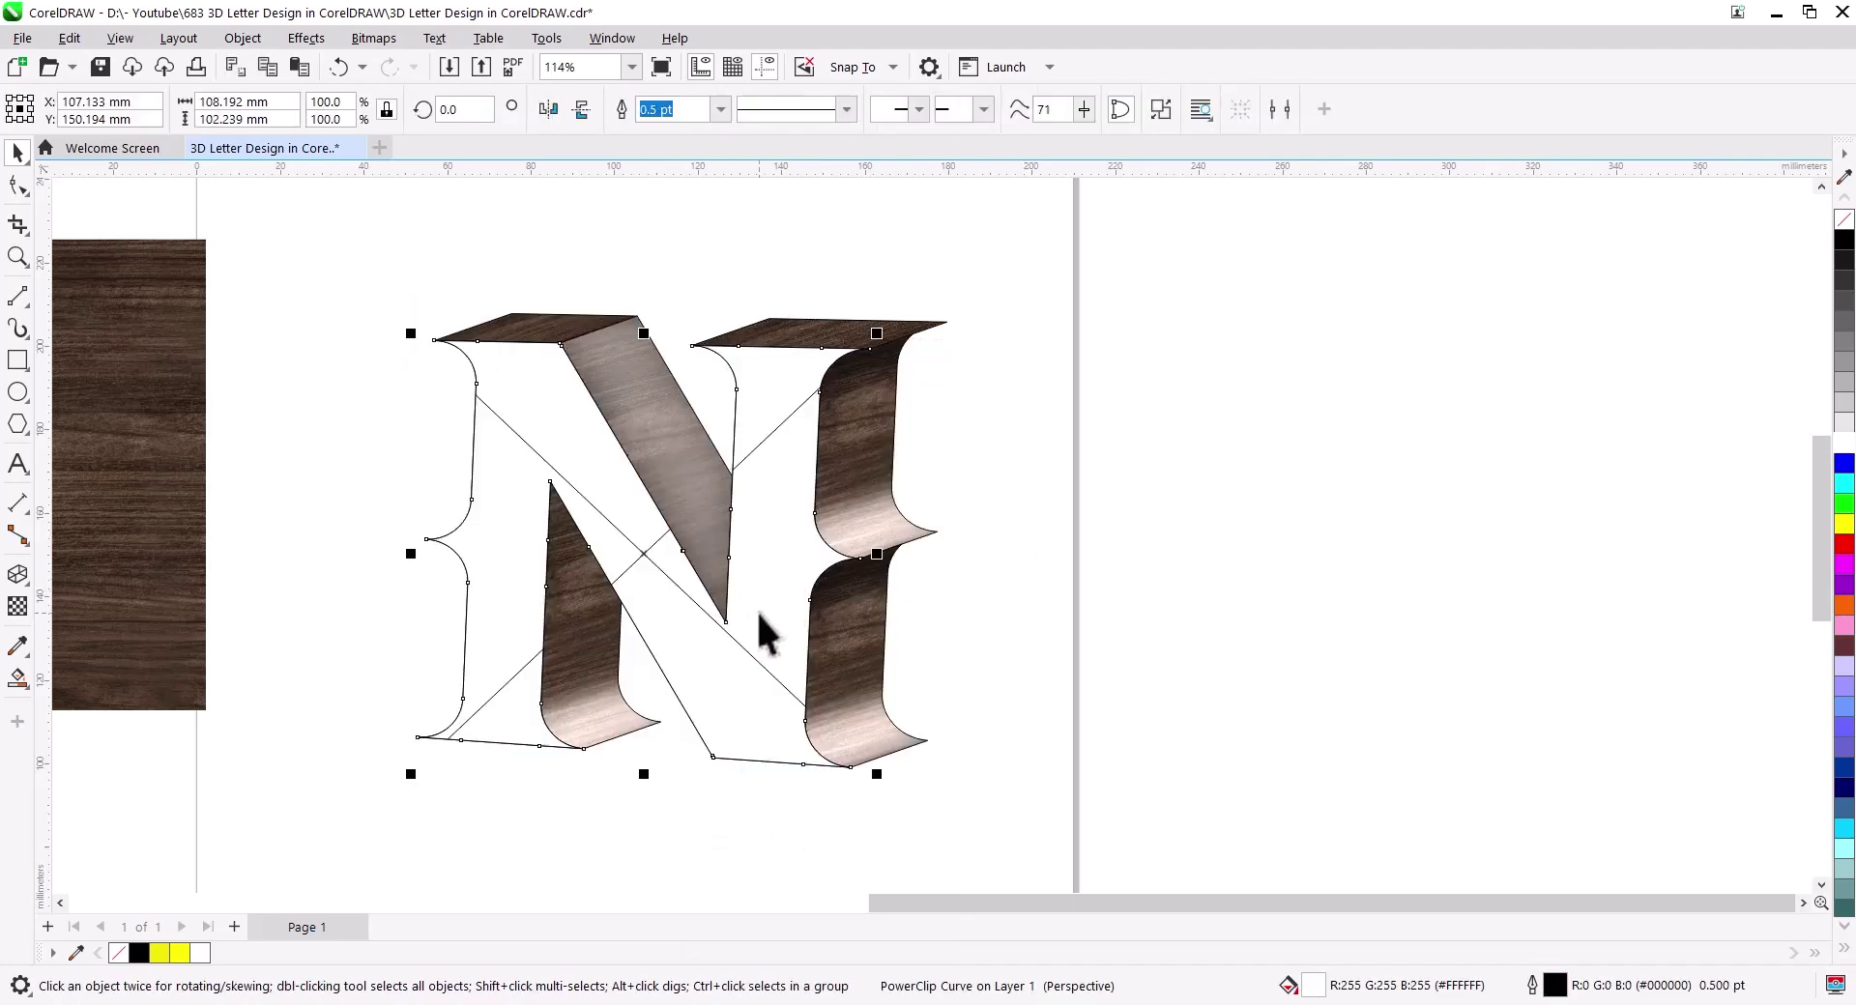
pyautogui.rightClick(757, 611)
pyautogui.moveTo(829, 673)
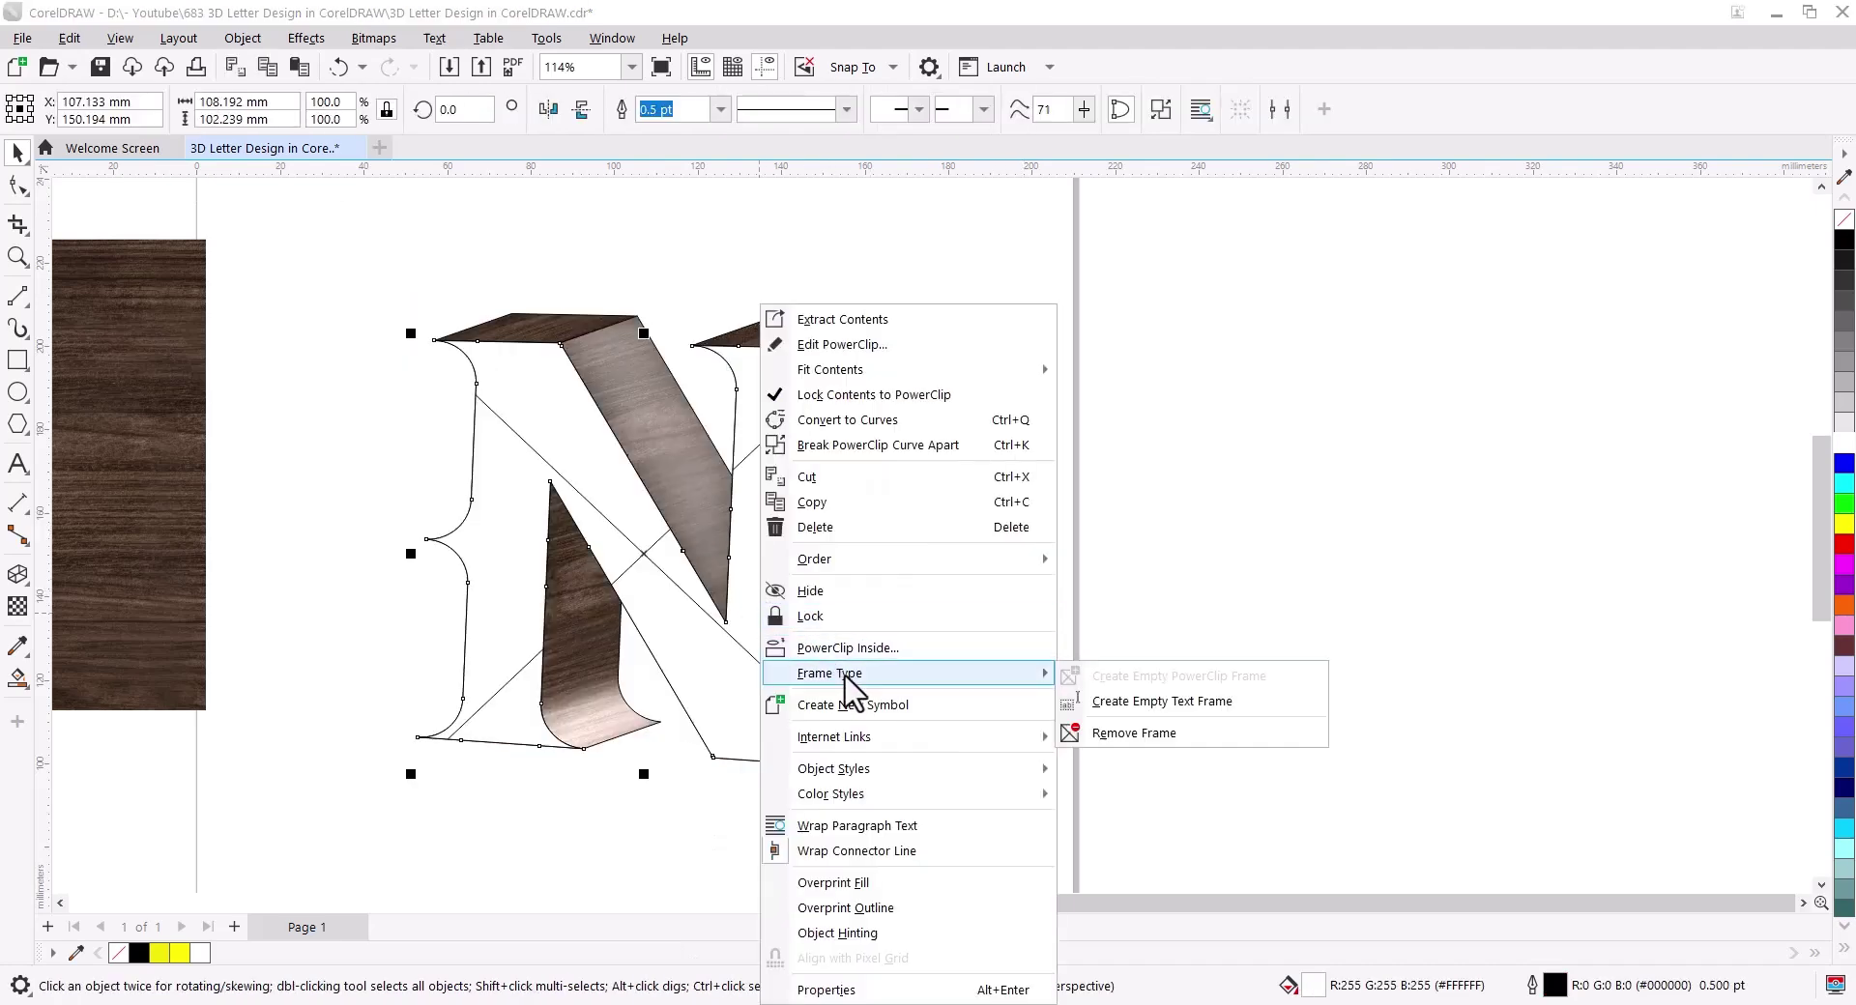
pyautogui.click(1141, 734)
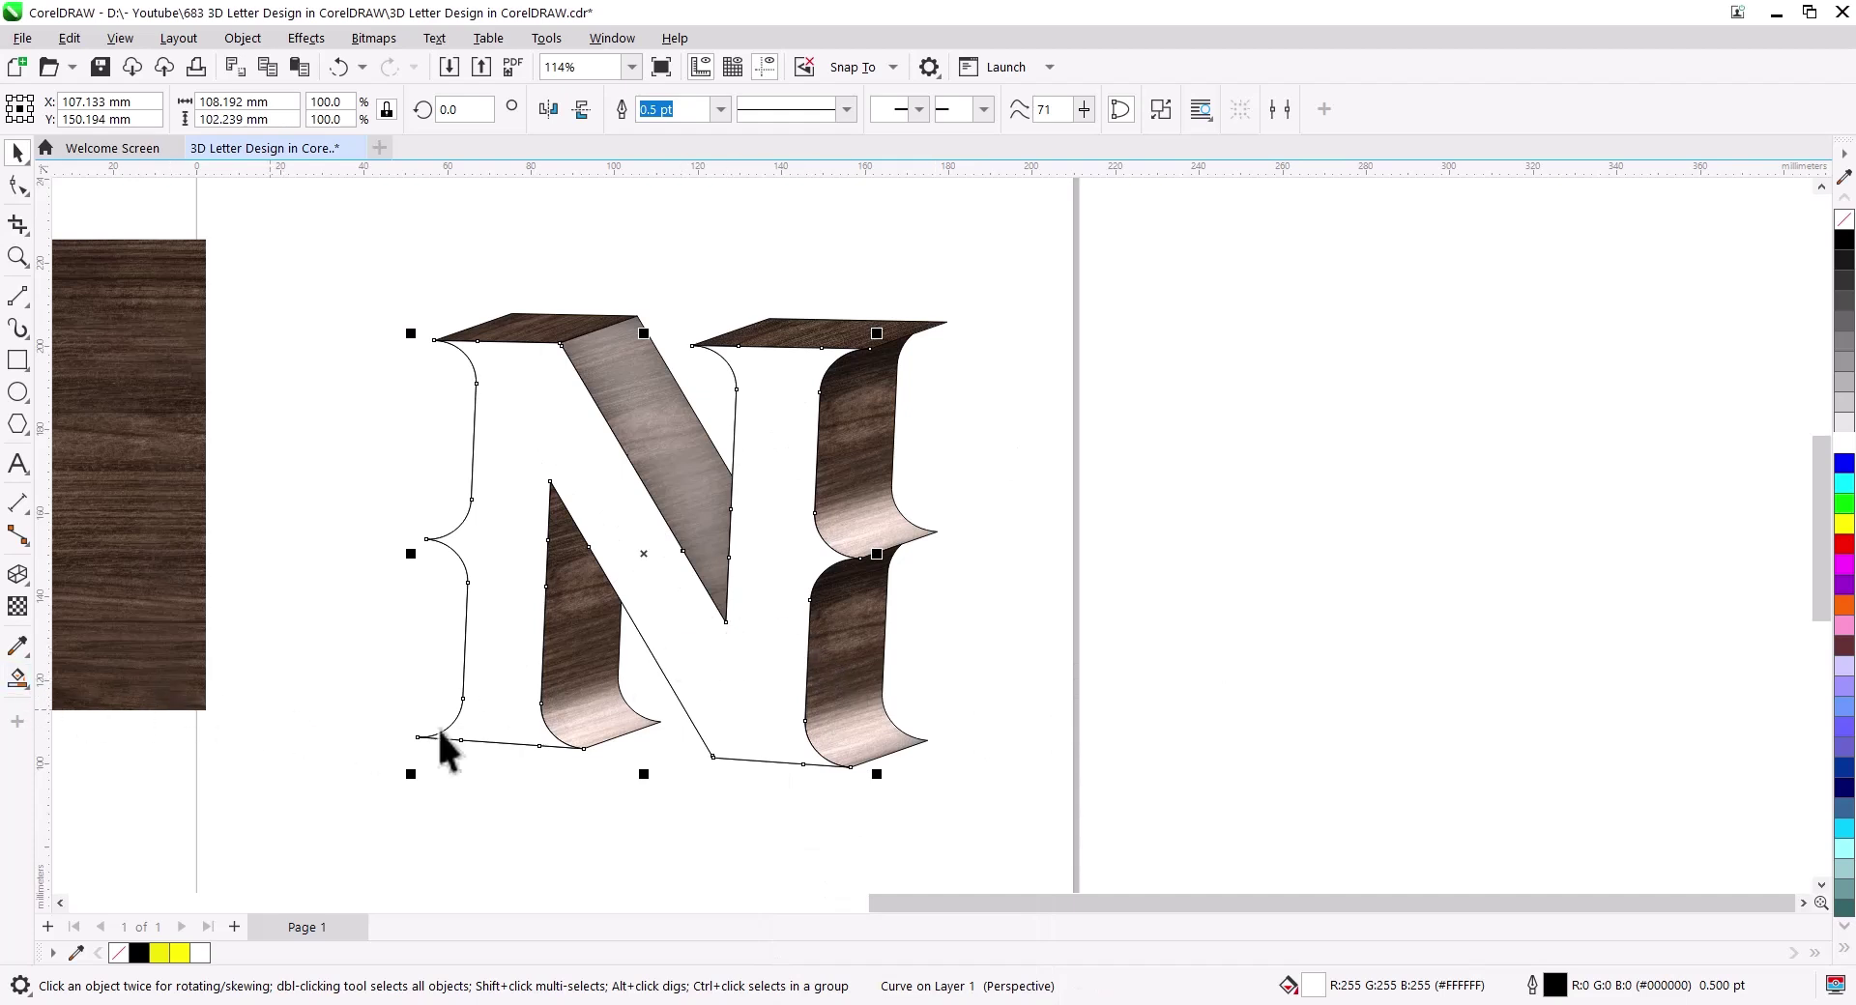
pyautogui.click(1842, 242)
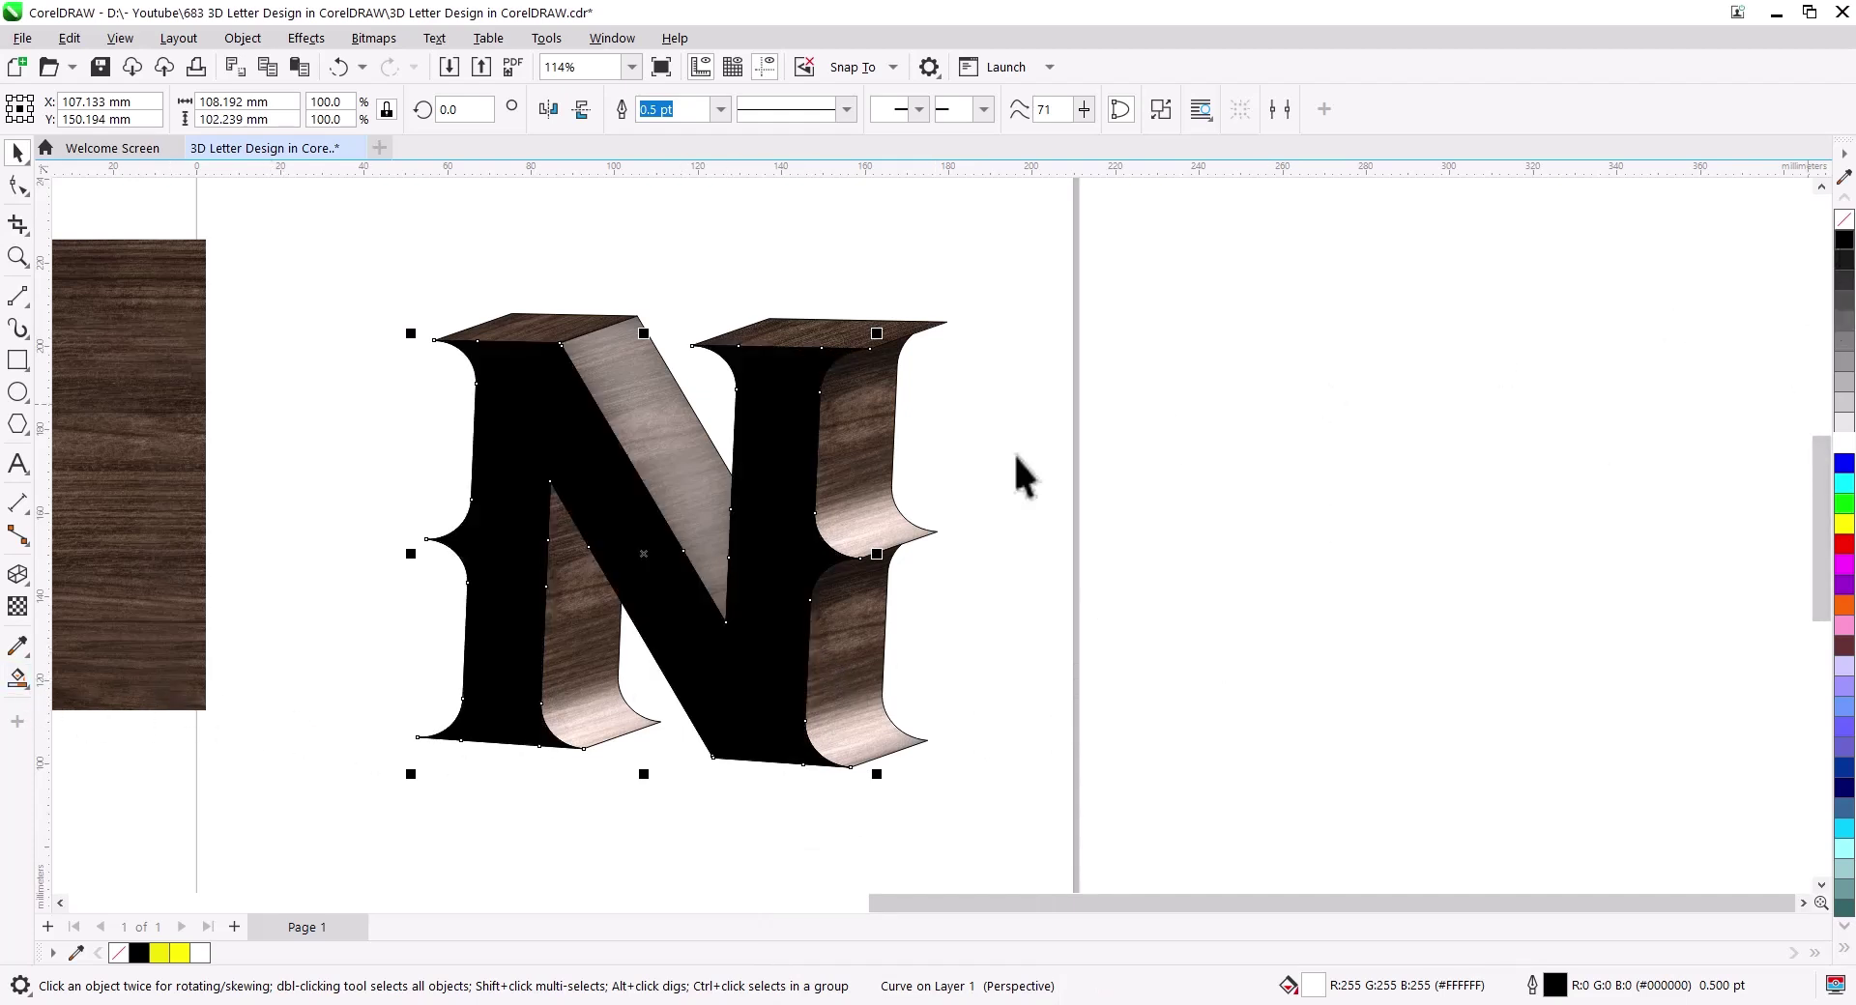
# Step: Apply an angled fountain transparency across the black N face so the wood shows through
pyautogui.click(42, 598)
pyautogui.moveTo(580, 235); pyautogui.dragTo(551, 531)
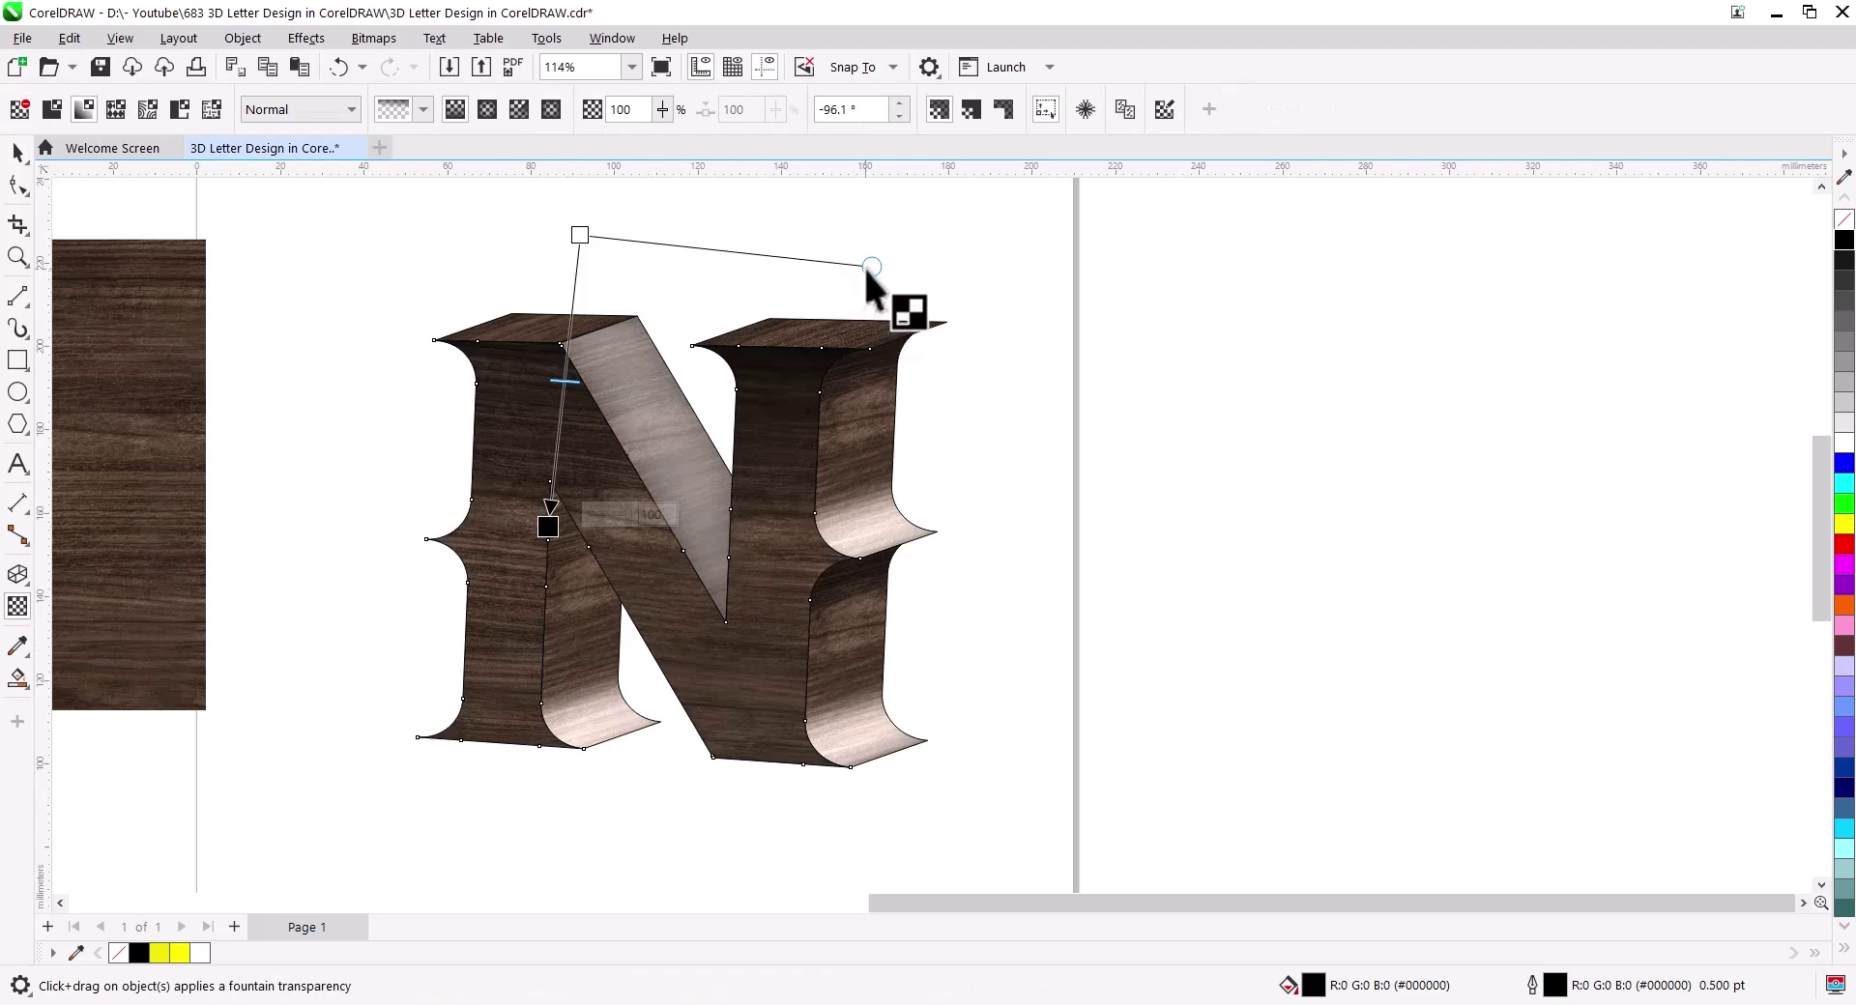
pyautogui.moveTo(870, 266); pyautogui.dragTo(883, 236)
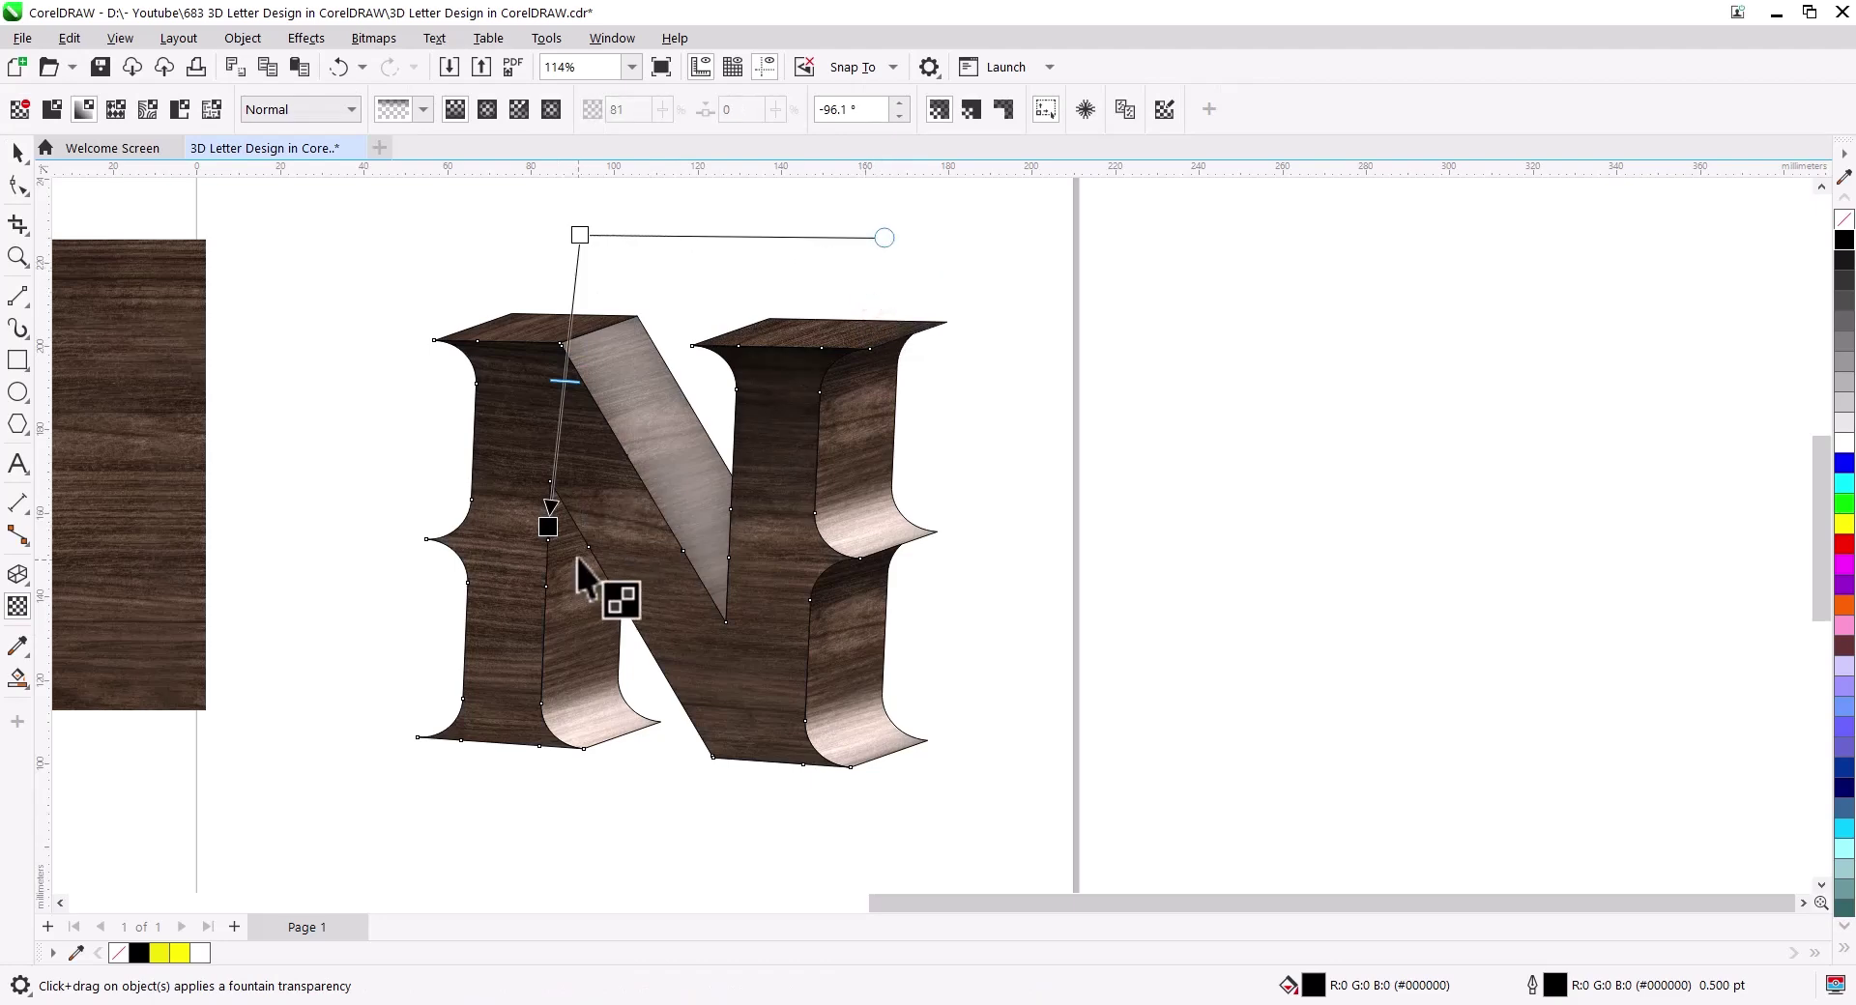
pyautogui.moveTo(547, 527); pyautogui.dragTo(547, 540)
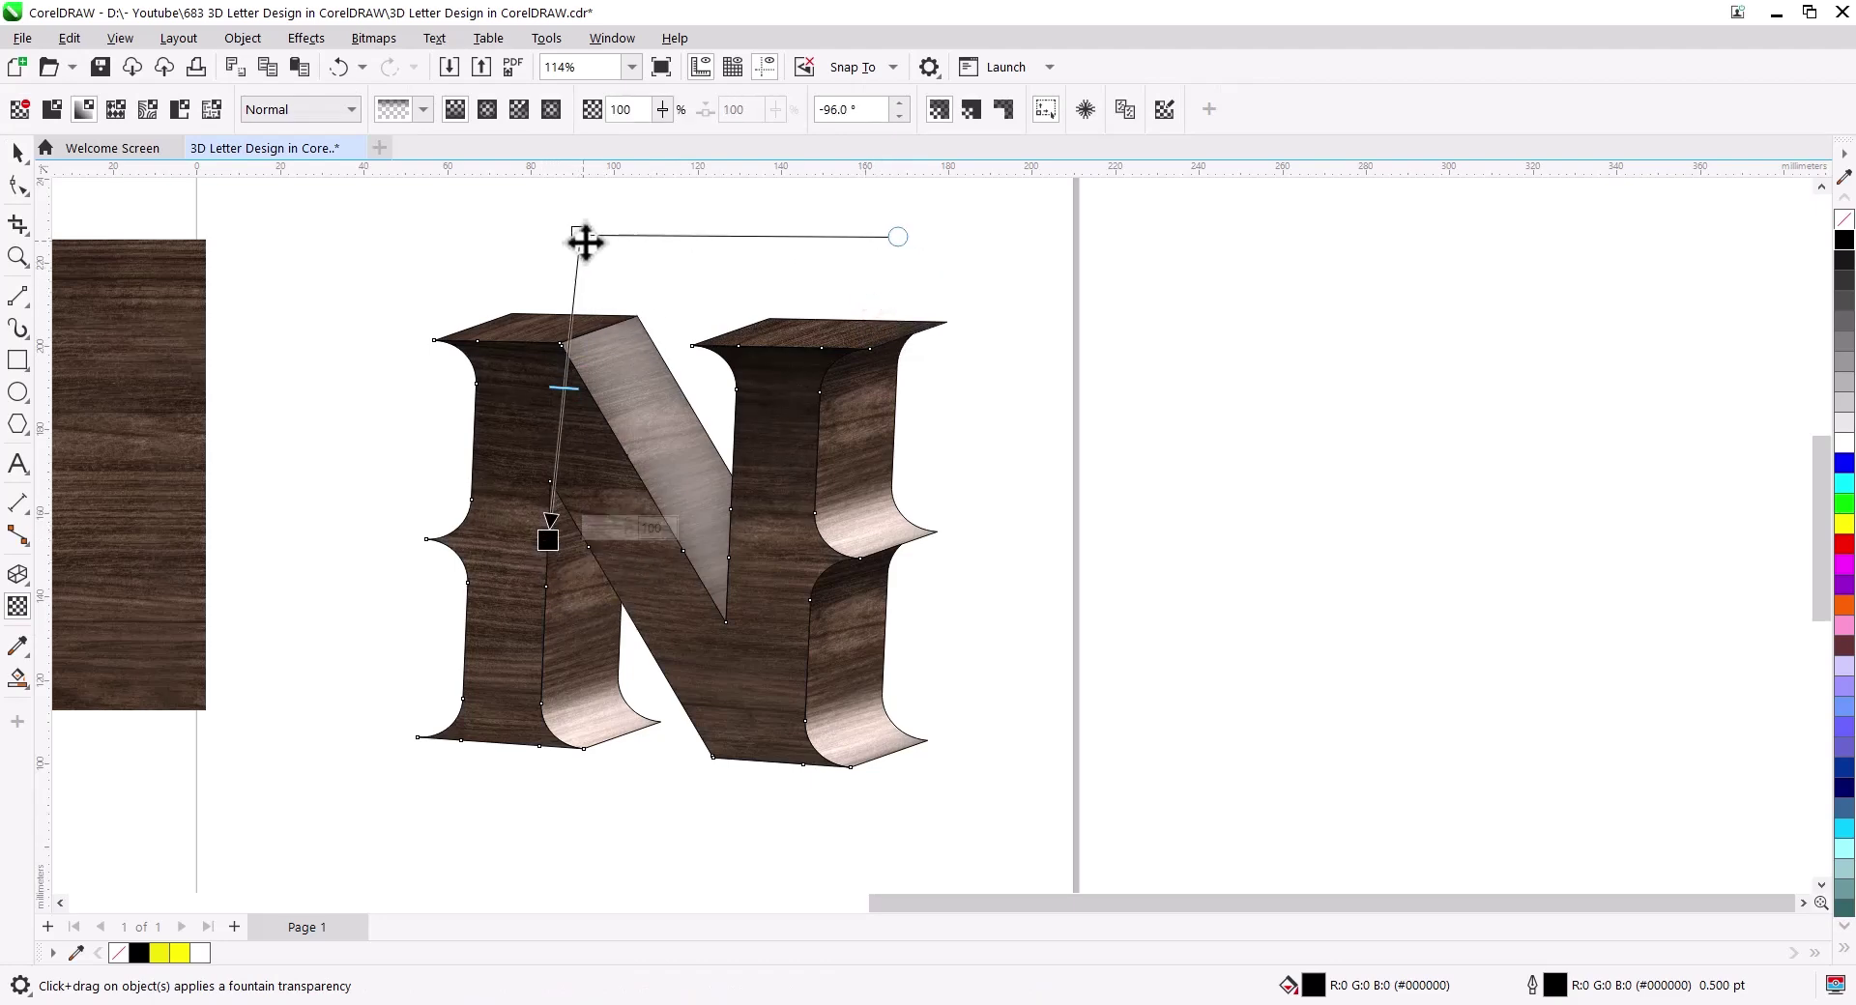
pyautogui.moveTo(580, 235); pyautogui.dragTo(570, 198)
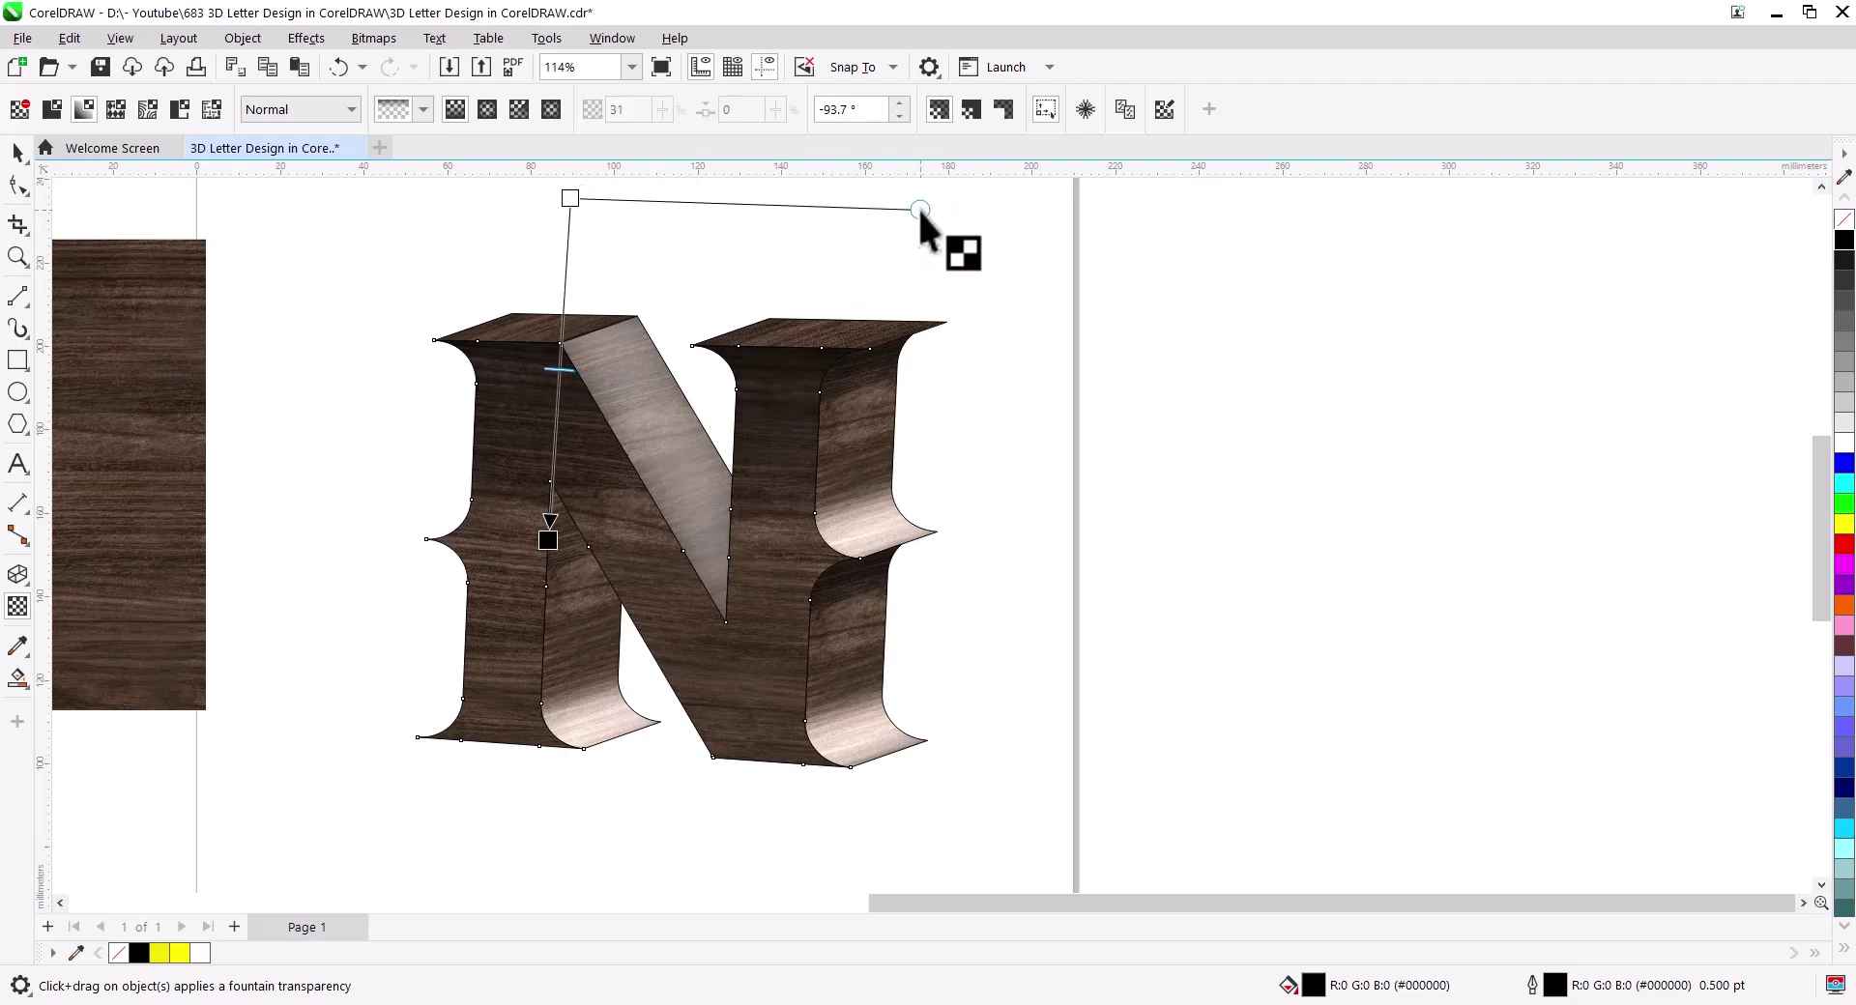
pyautogui.click(18, 151)
pyautogui.click(931, 628)
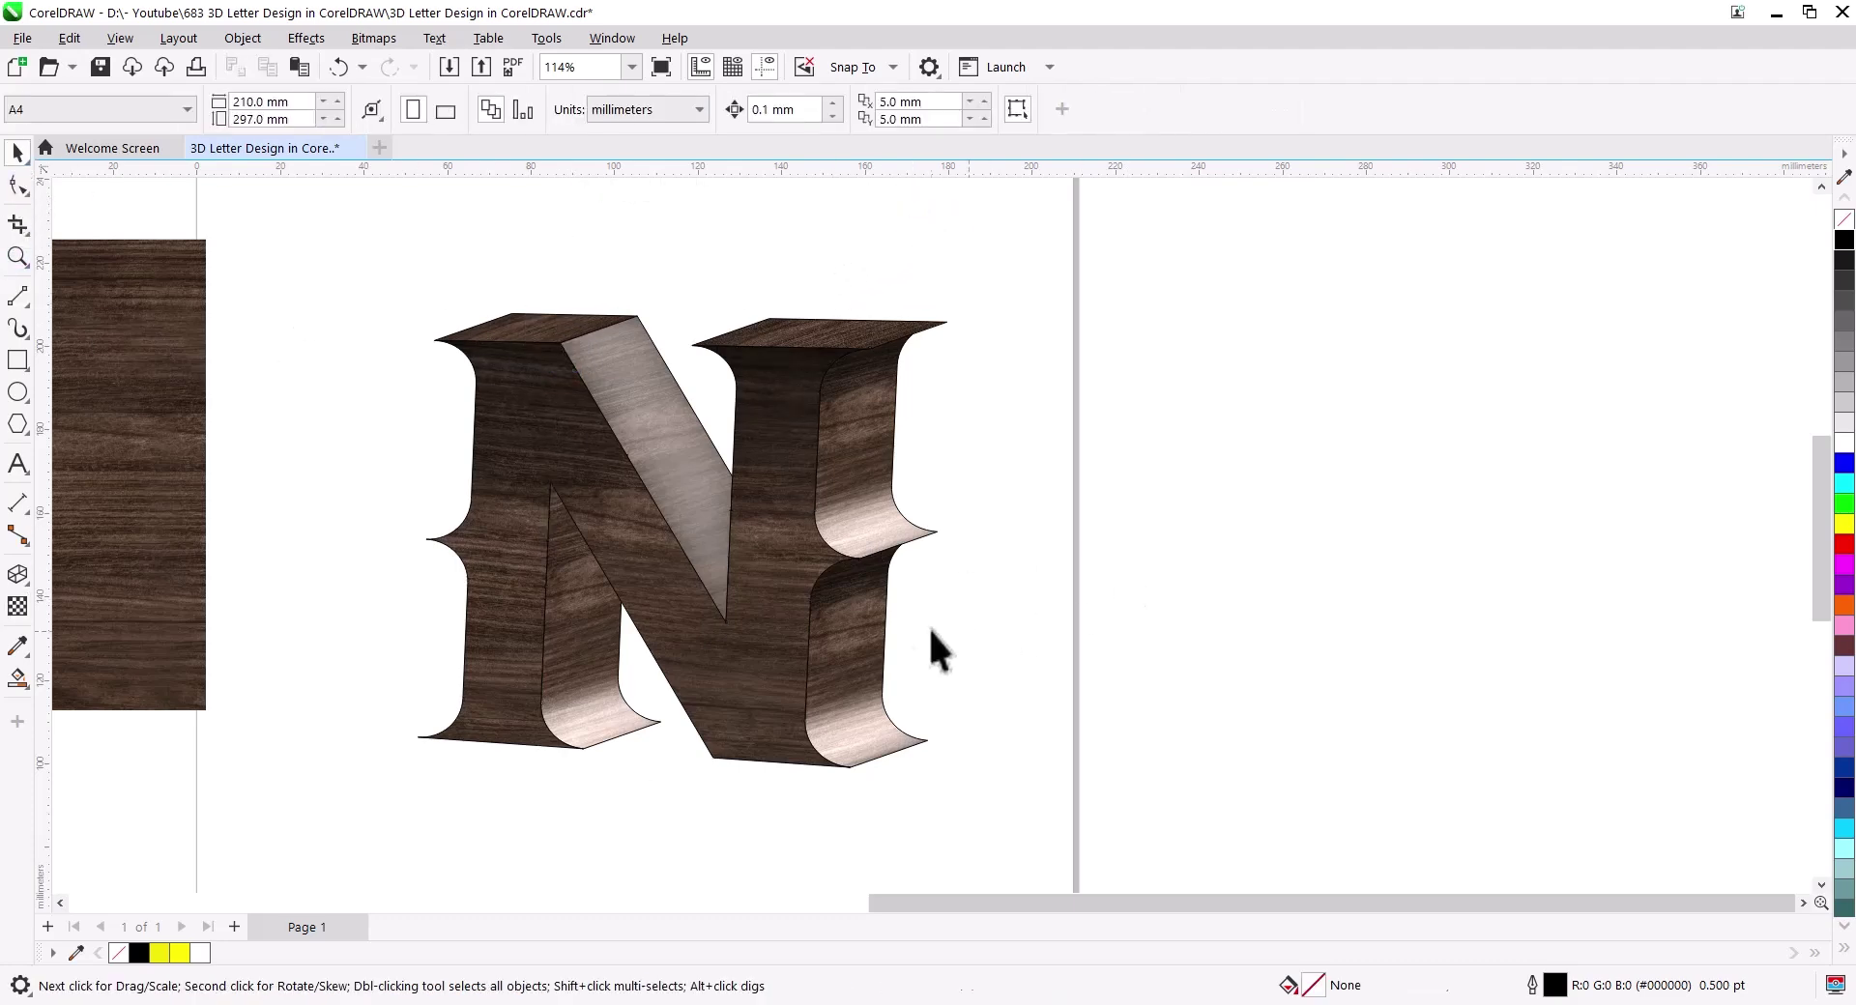
pyautogui.scroll(1, 944, 703)
pyautogui.scroll(1, 894, 754)
# Step: Send the gradient shadow to the back of the page and PowerClip it inside the N's front face
pyautogui.scroll(1, 994, 783)
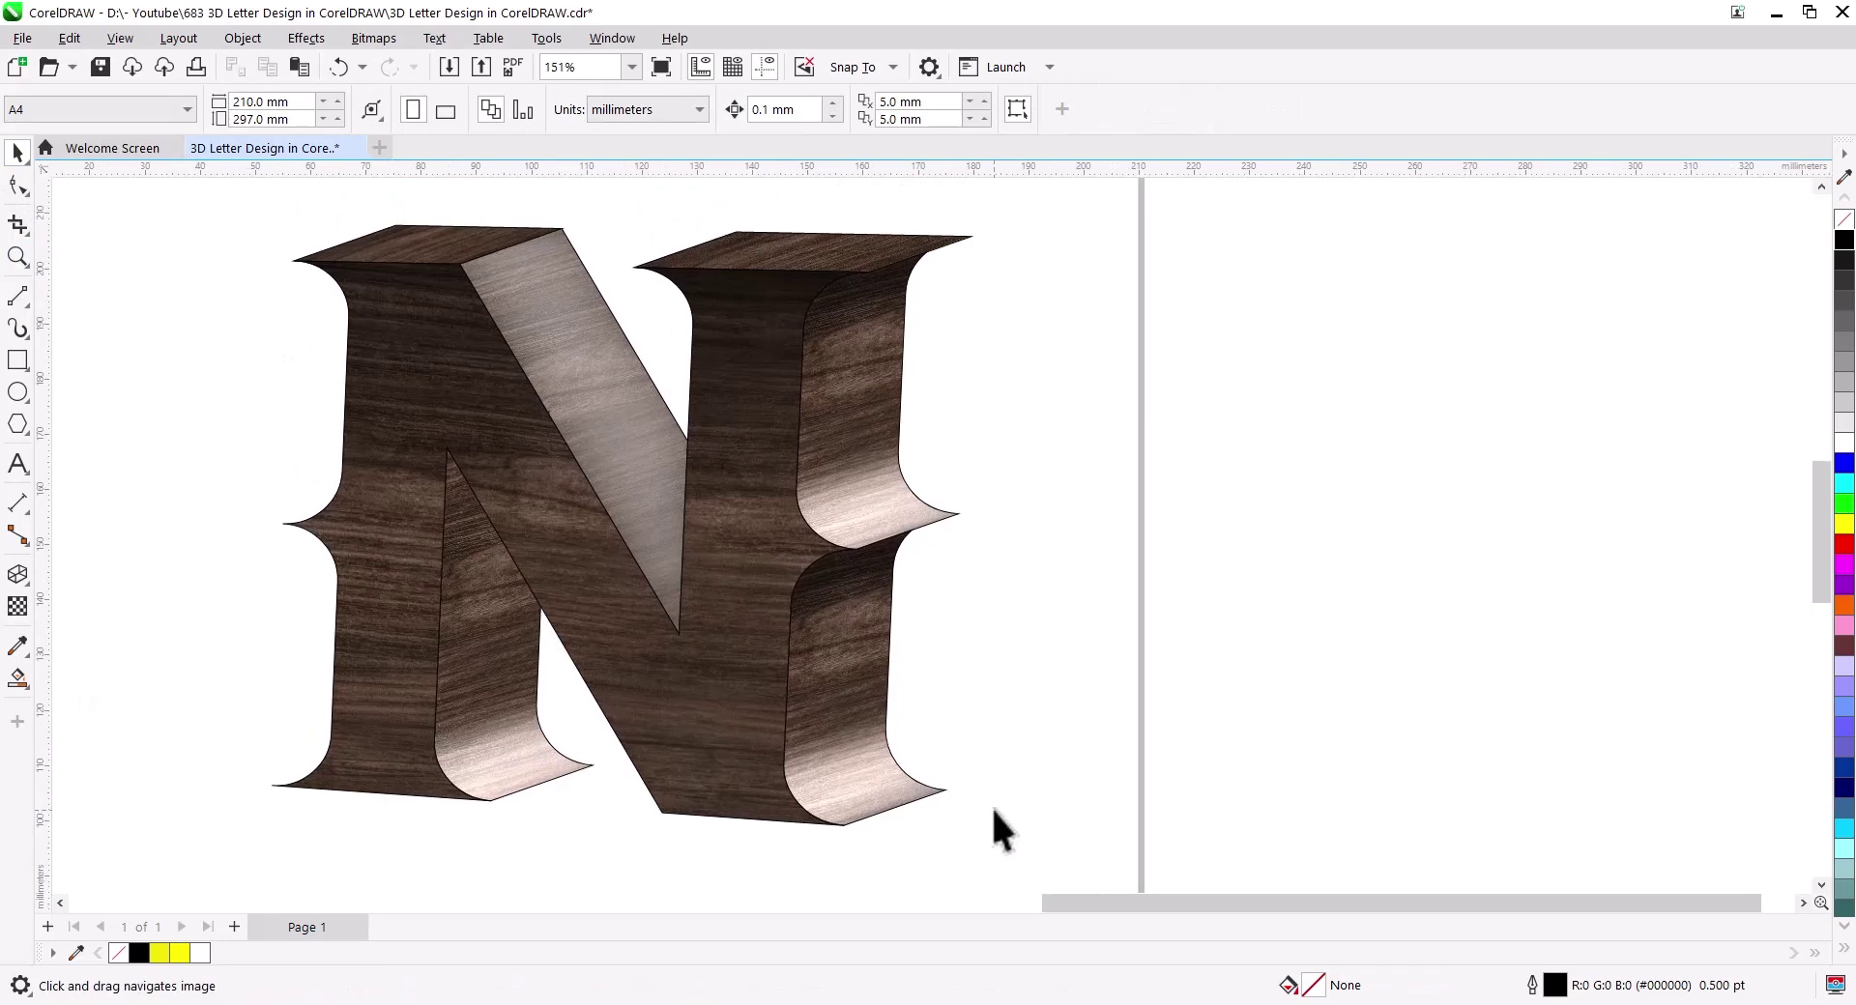
pyautogui.click(699, 700)
pyautogui.rightClick(700, 699)
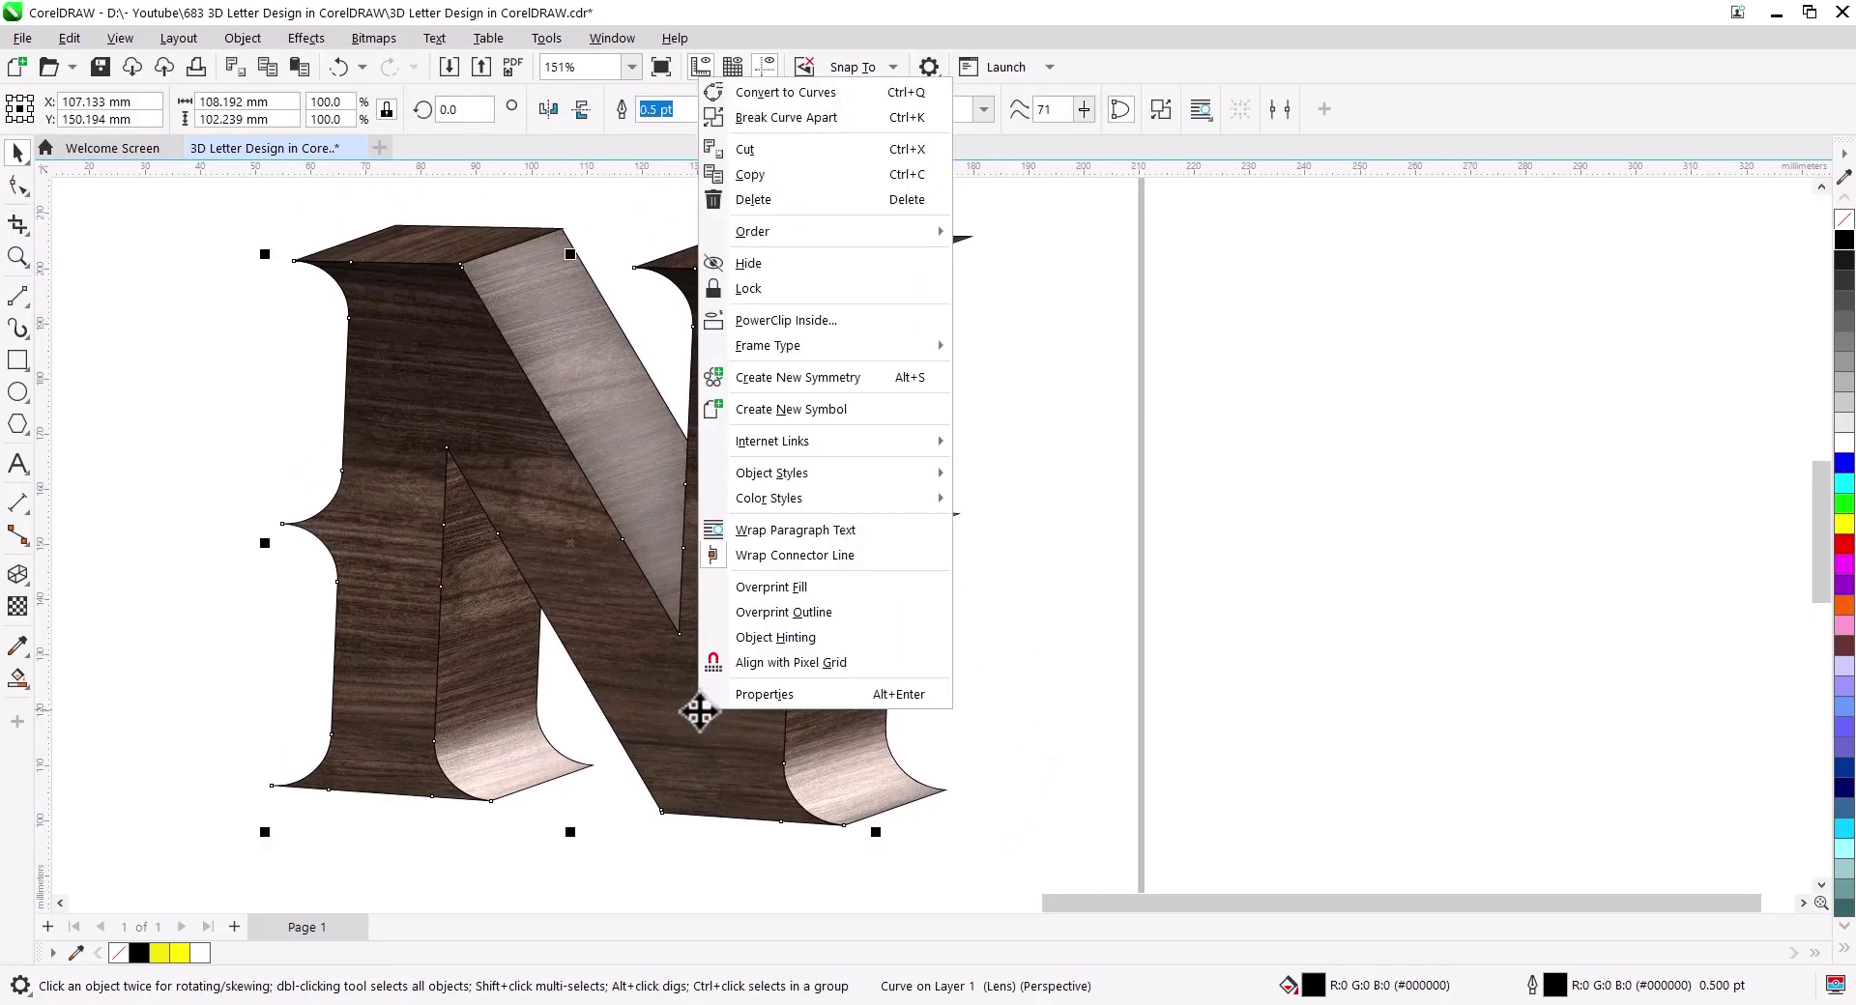
pyautogui.moveTo(808, 232)
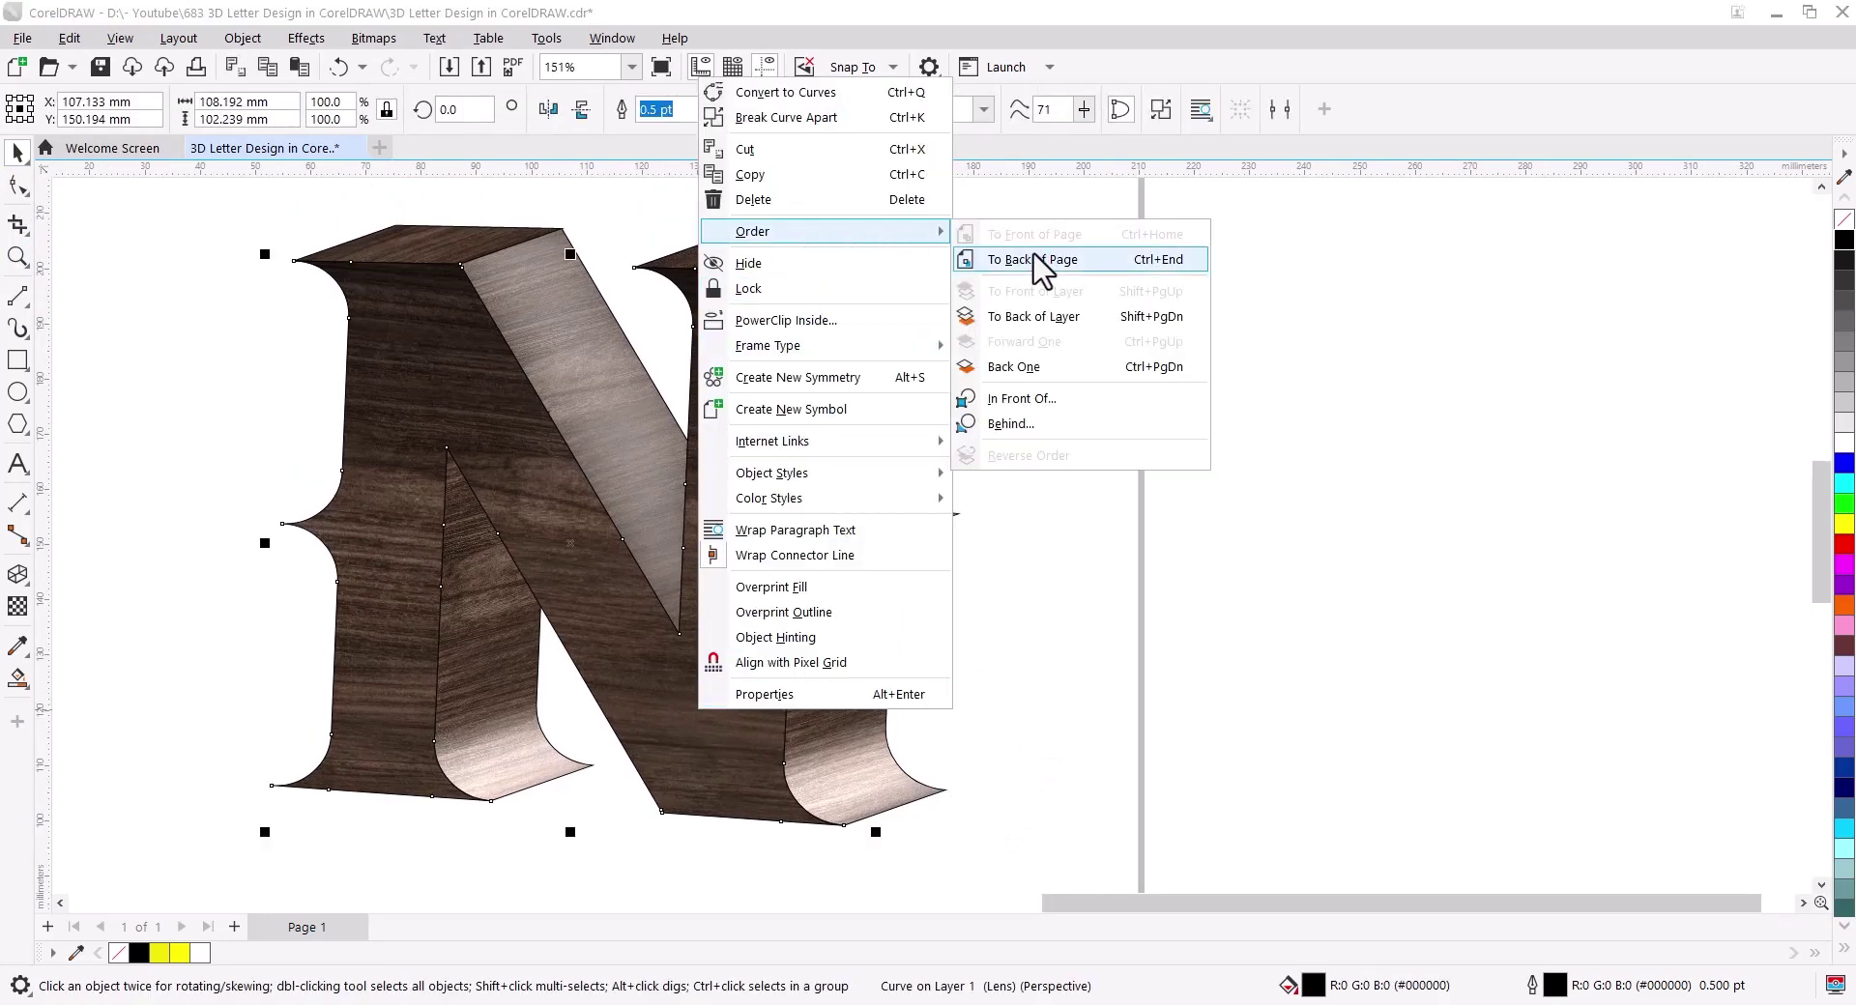
pyautogui.click(1036, 263)
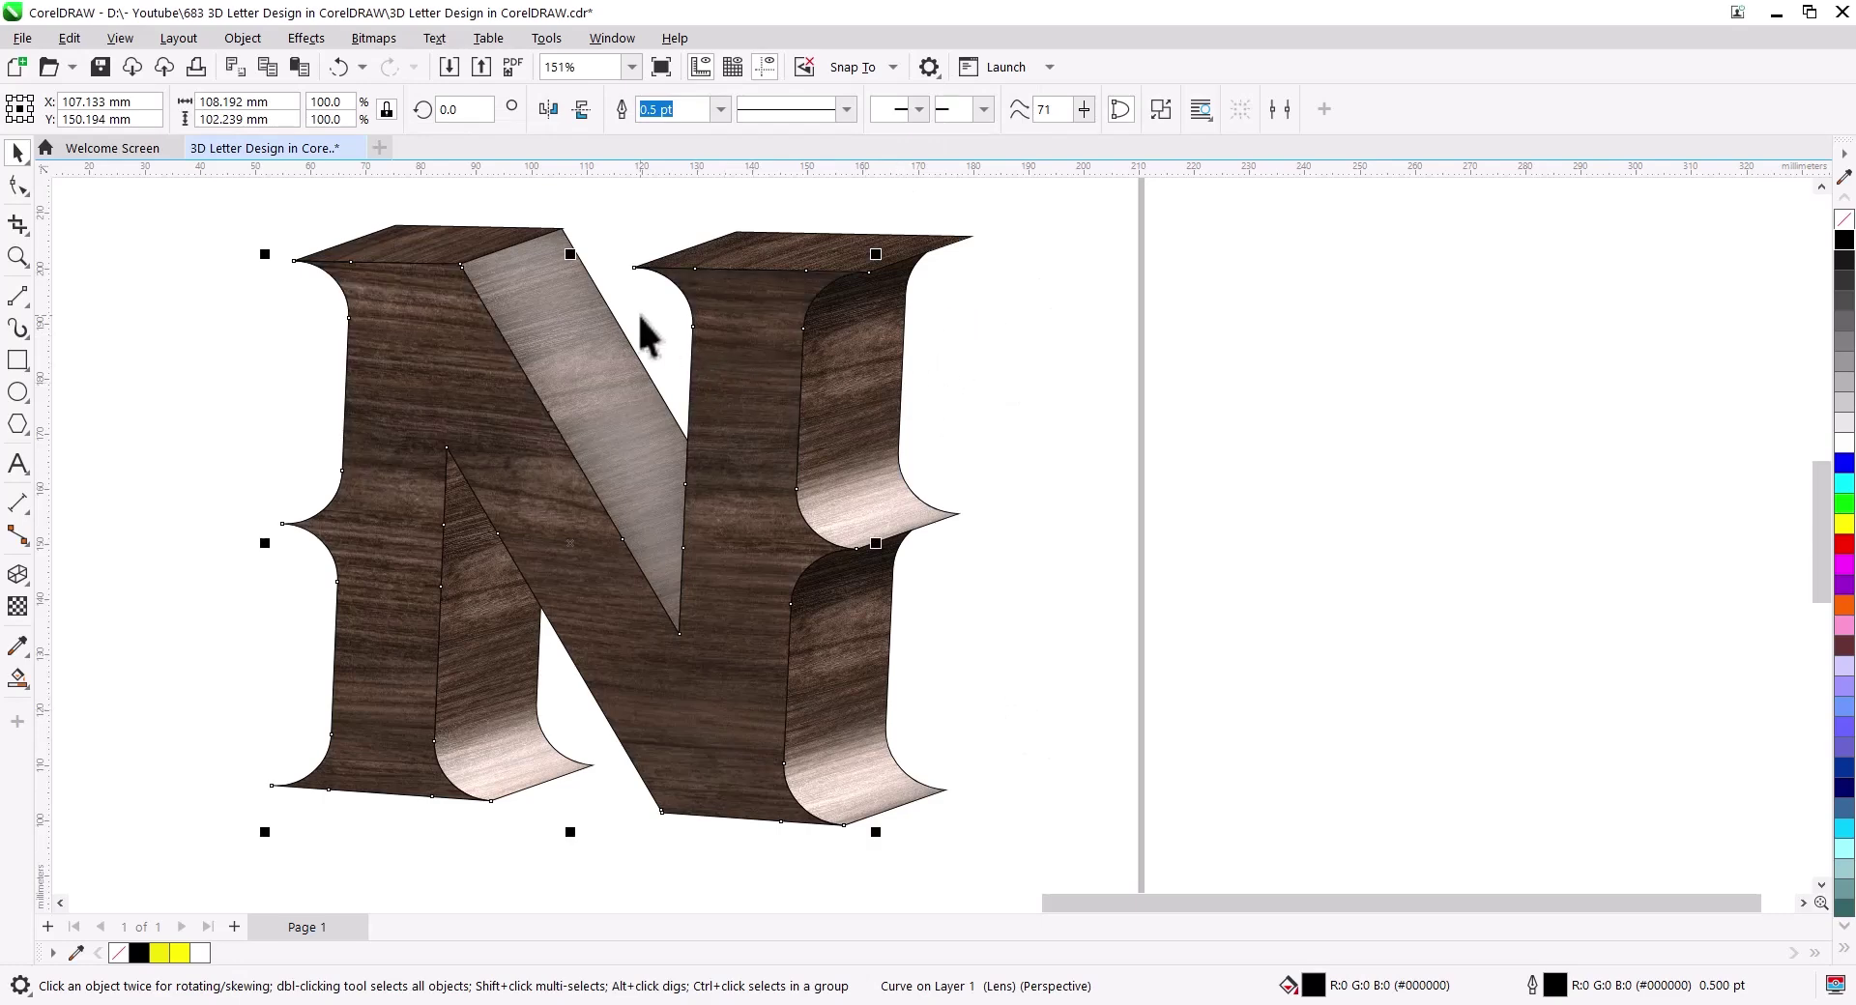
pyautogui.rightClick(570, 548)
pyautogui.click(663, 632)
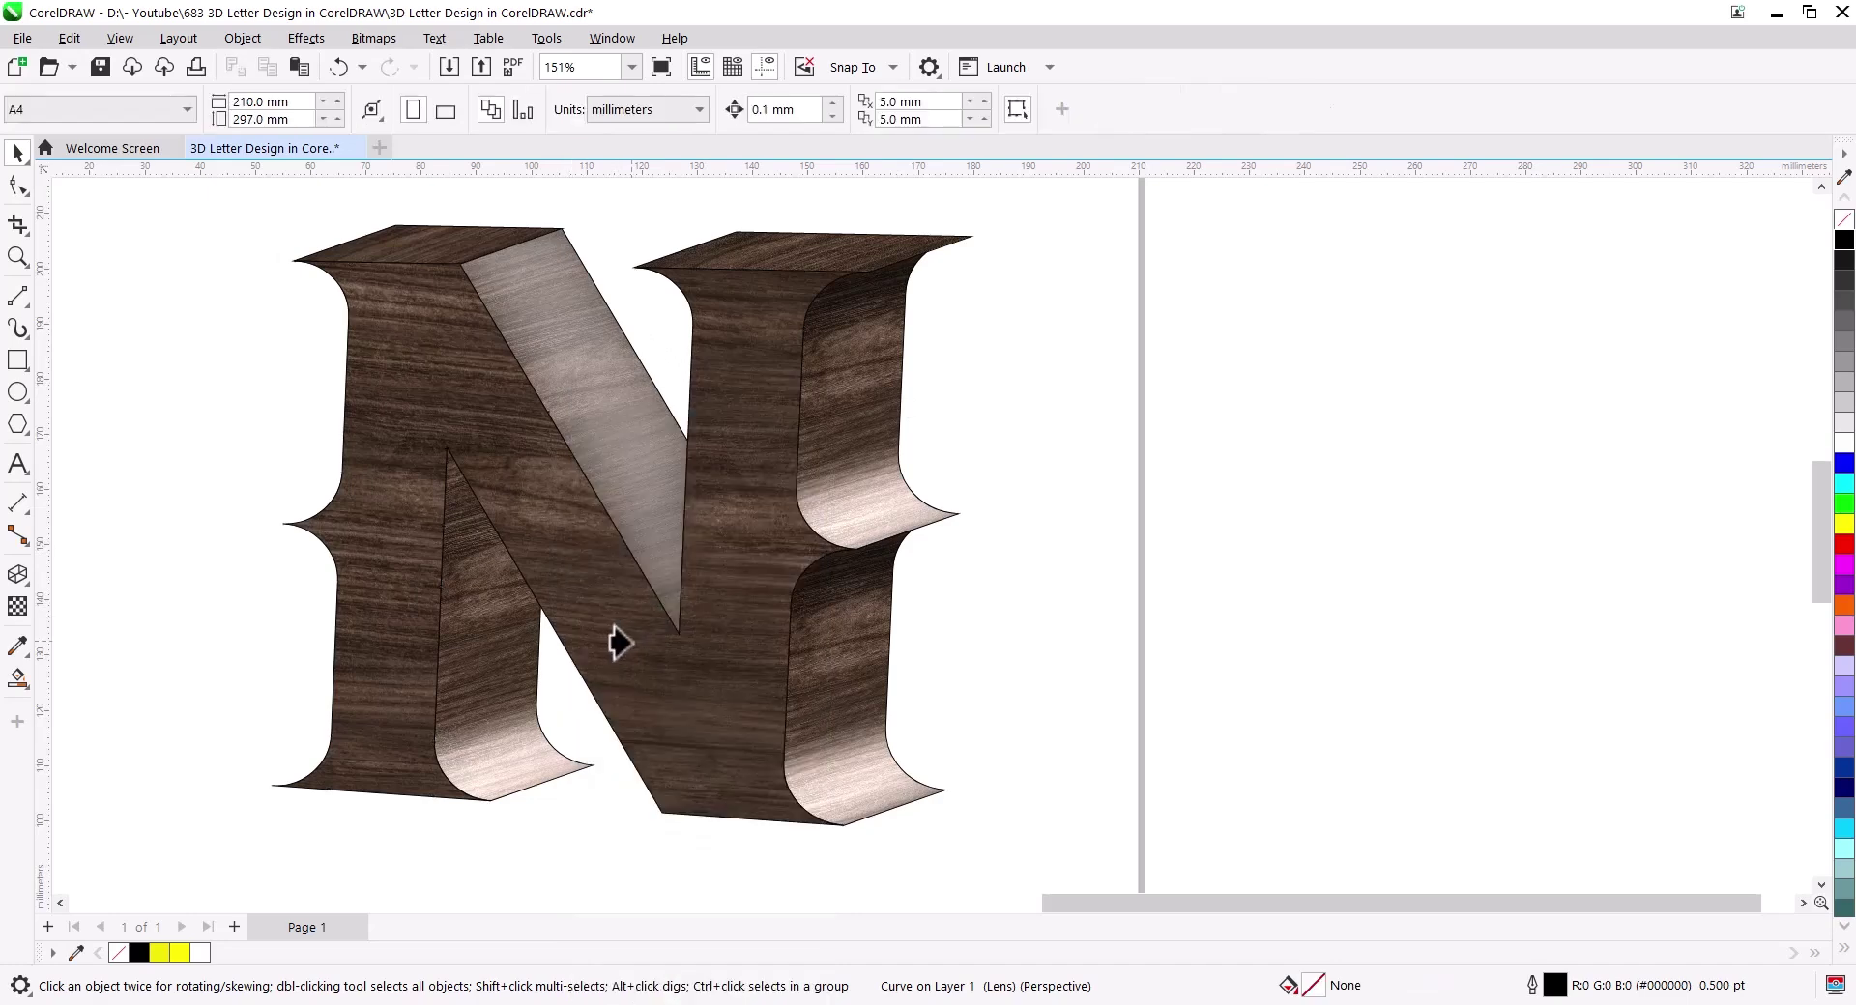
pyautogui.scroll(-2, 1067, 553)
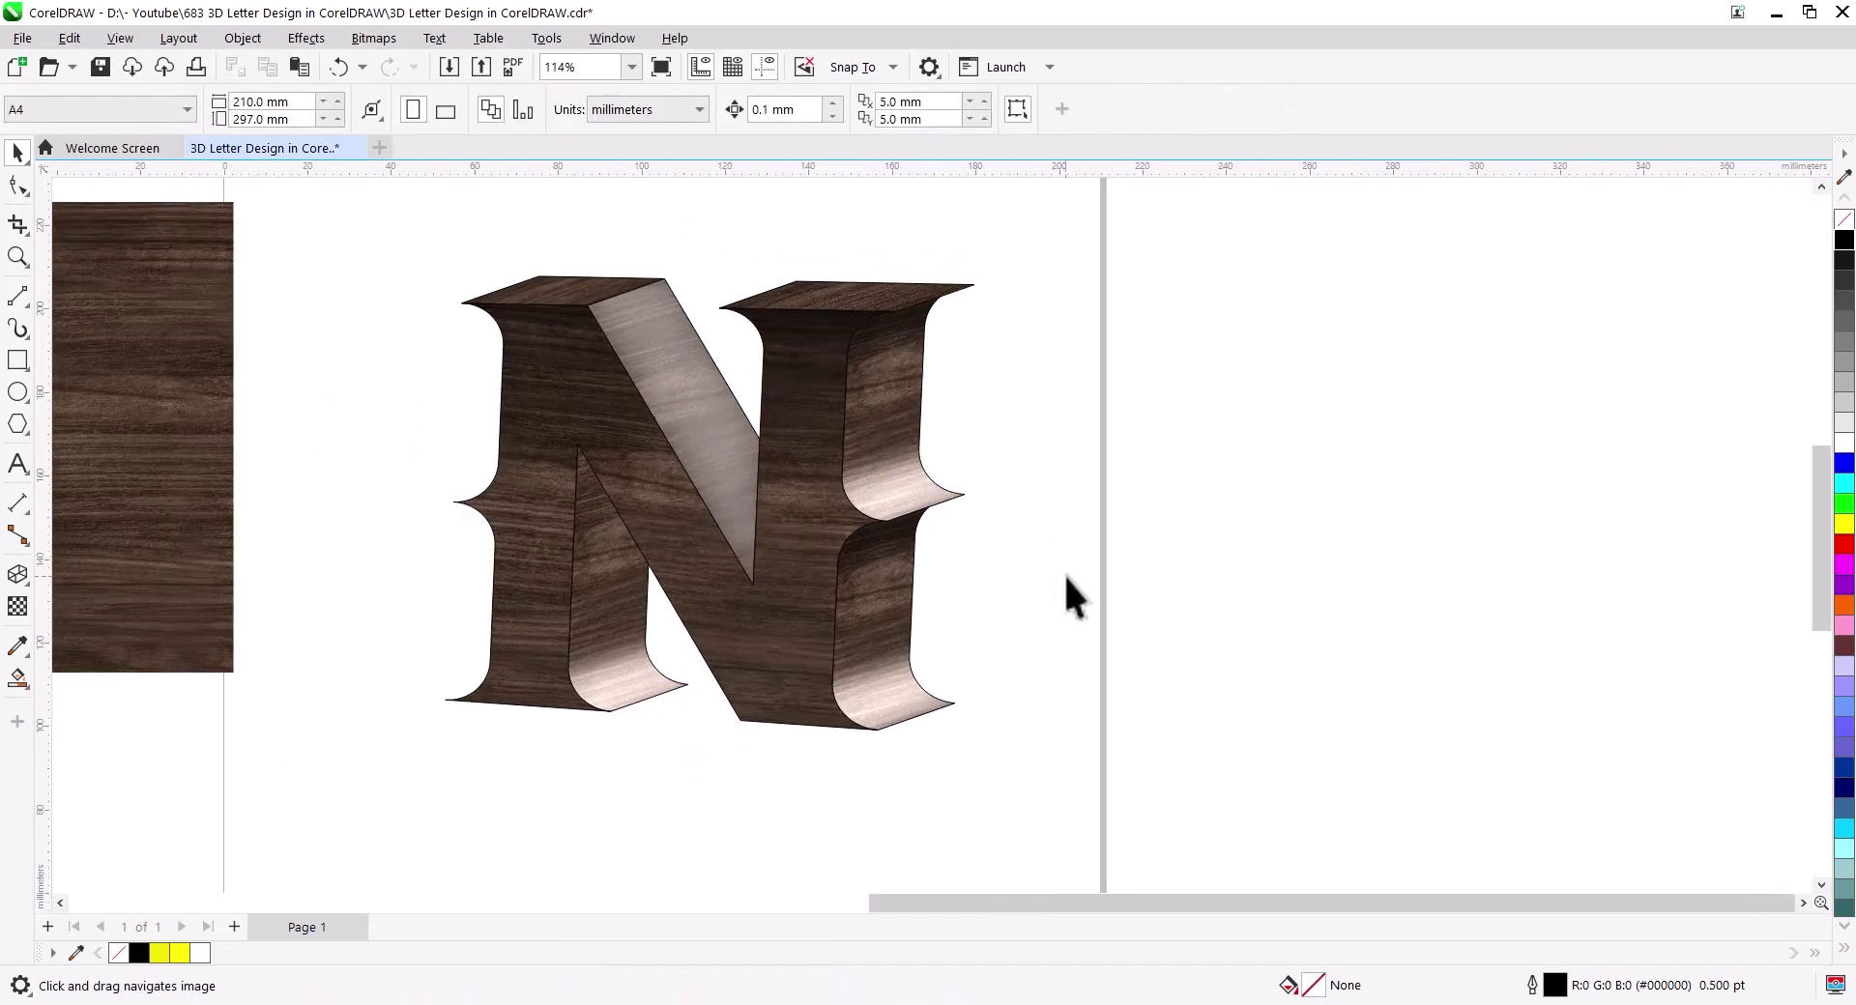
pyautogui.scroll(1, 1066, 577)
pyautogui.click(803, 507)
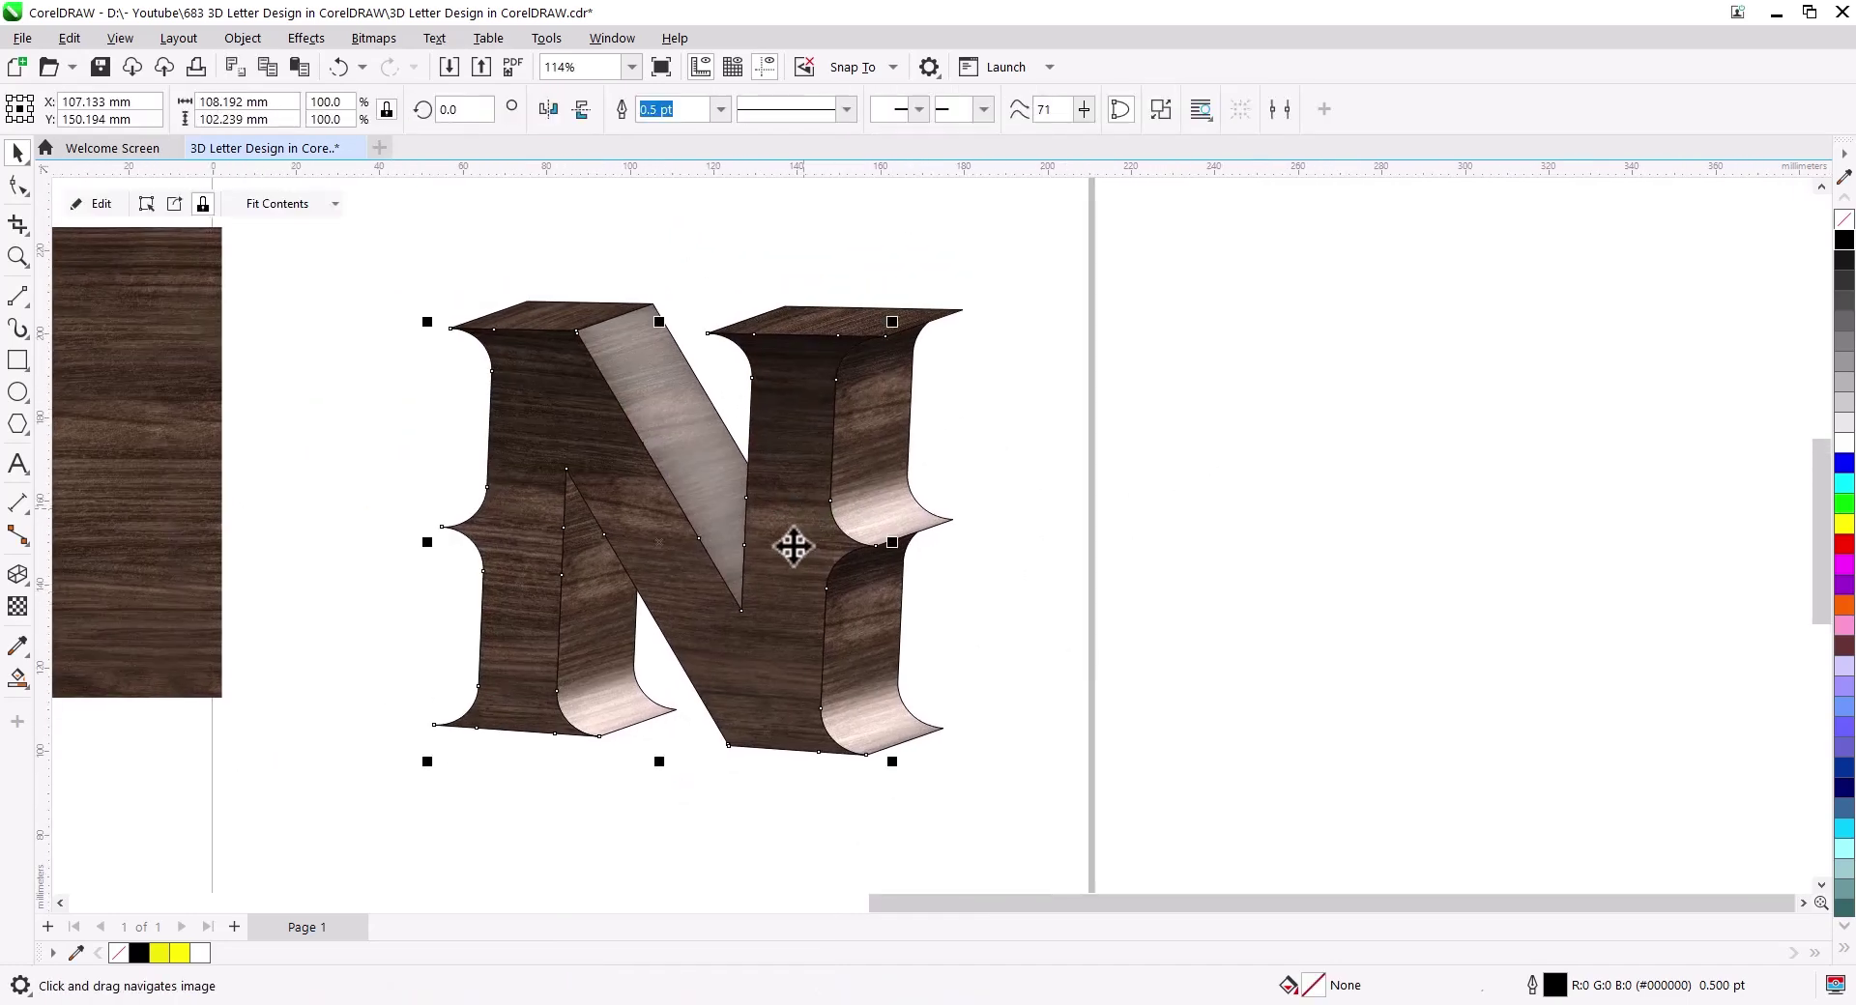
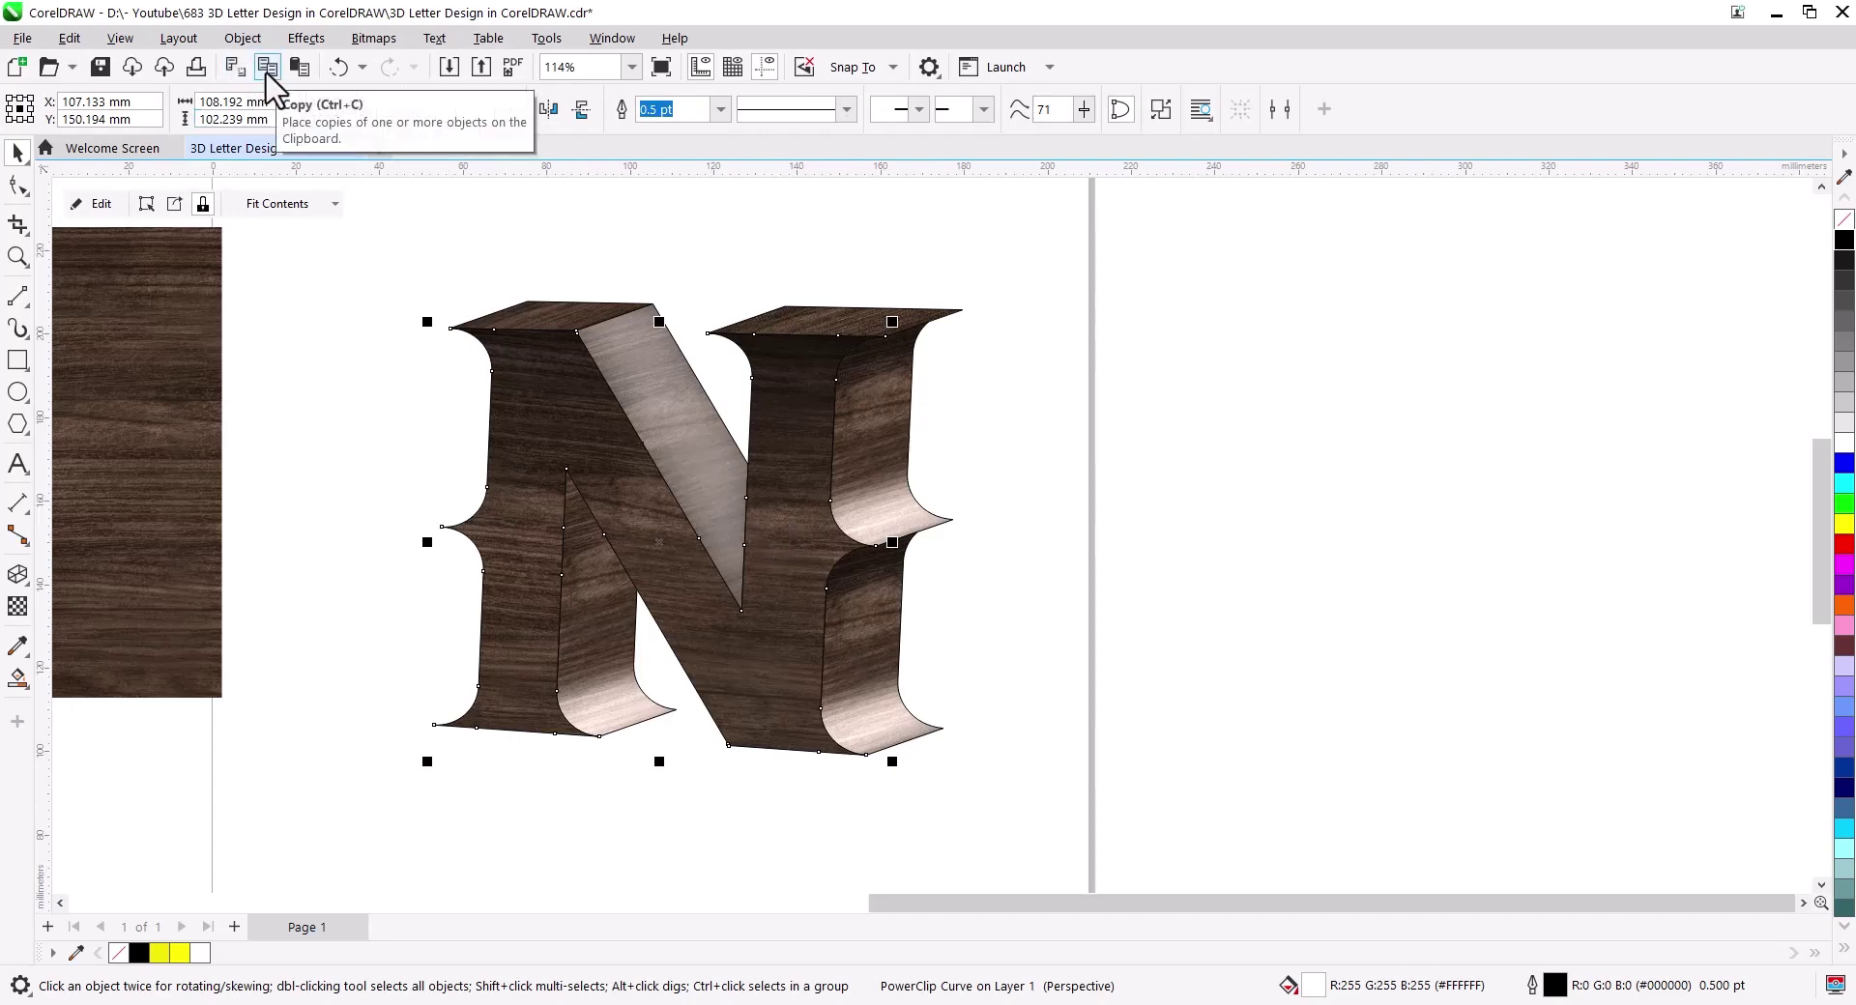
# Step: Copy the N, give it a white outline, and delete the extracted wood bitmap and gradient overlay
pyautogui.click(300, 67)
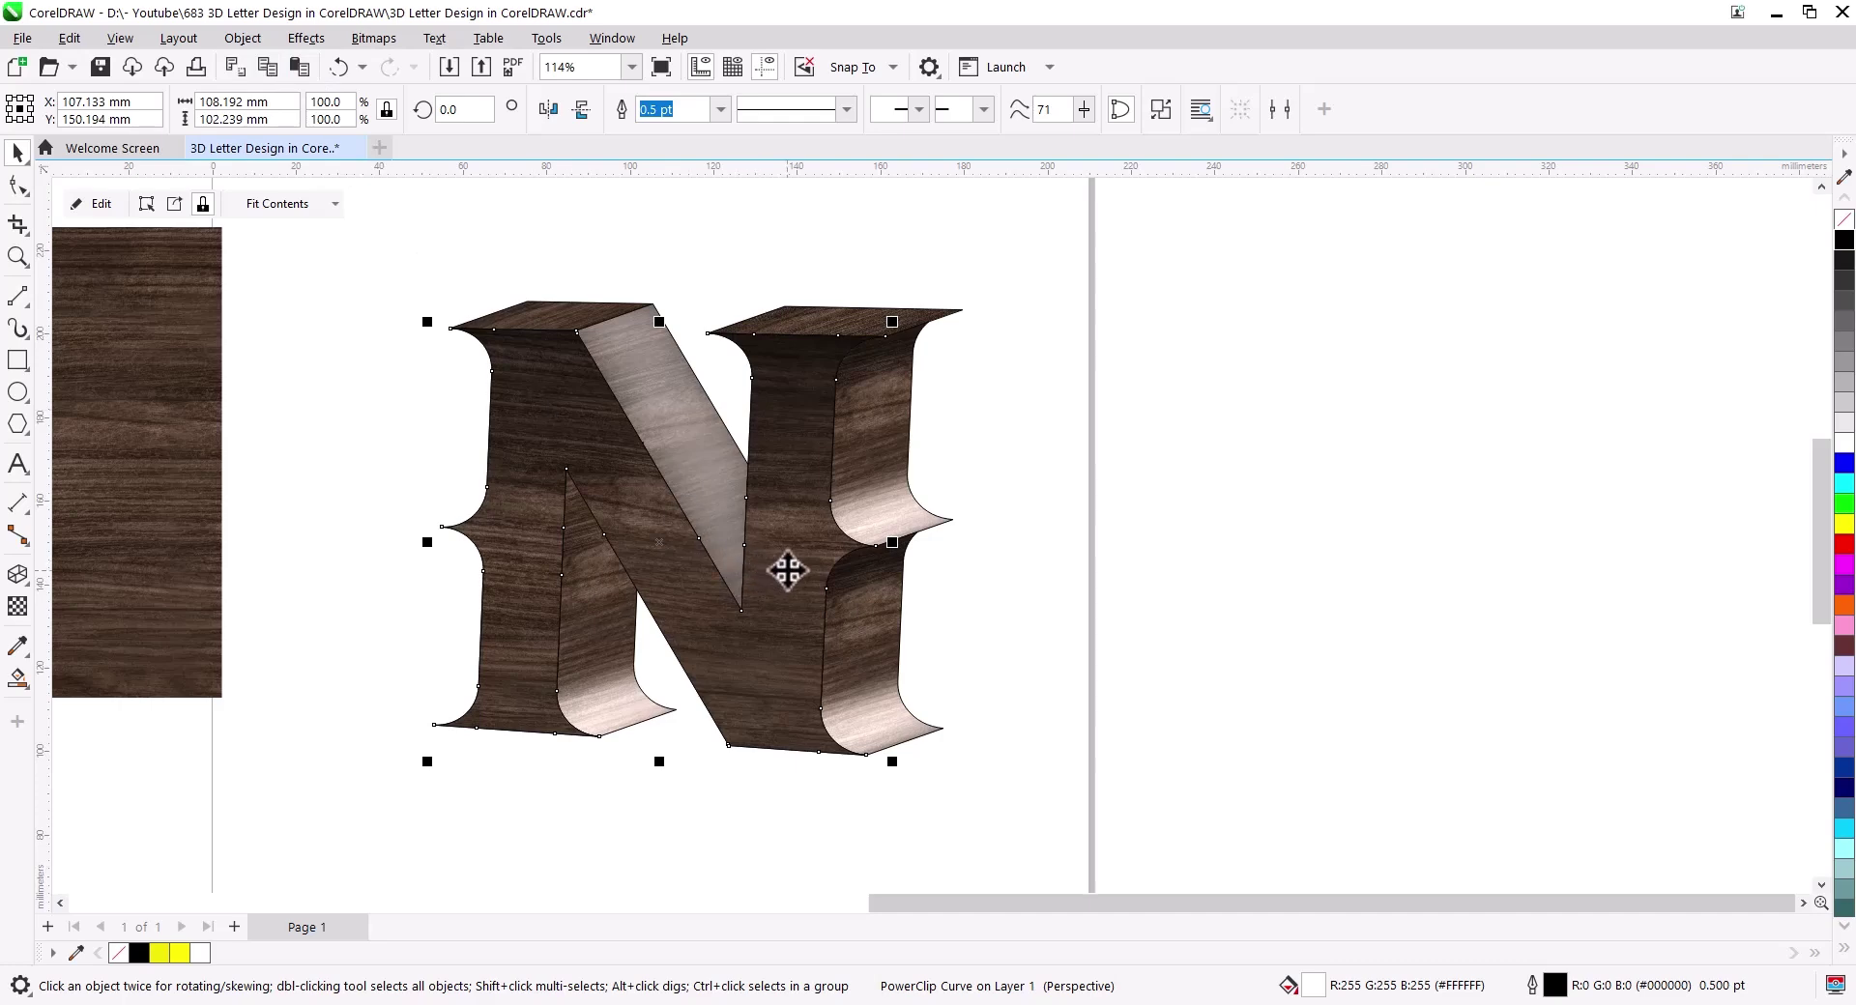
pyautogui.rightClick(1844, 443)
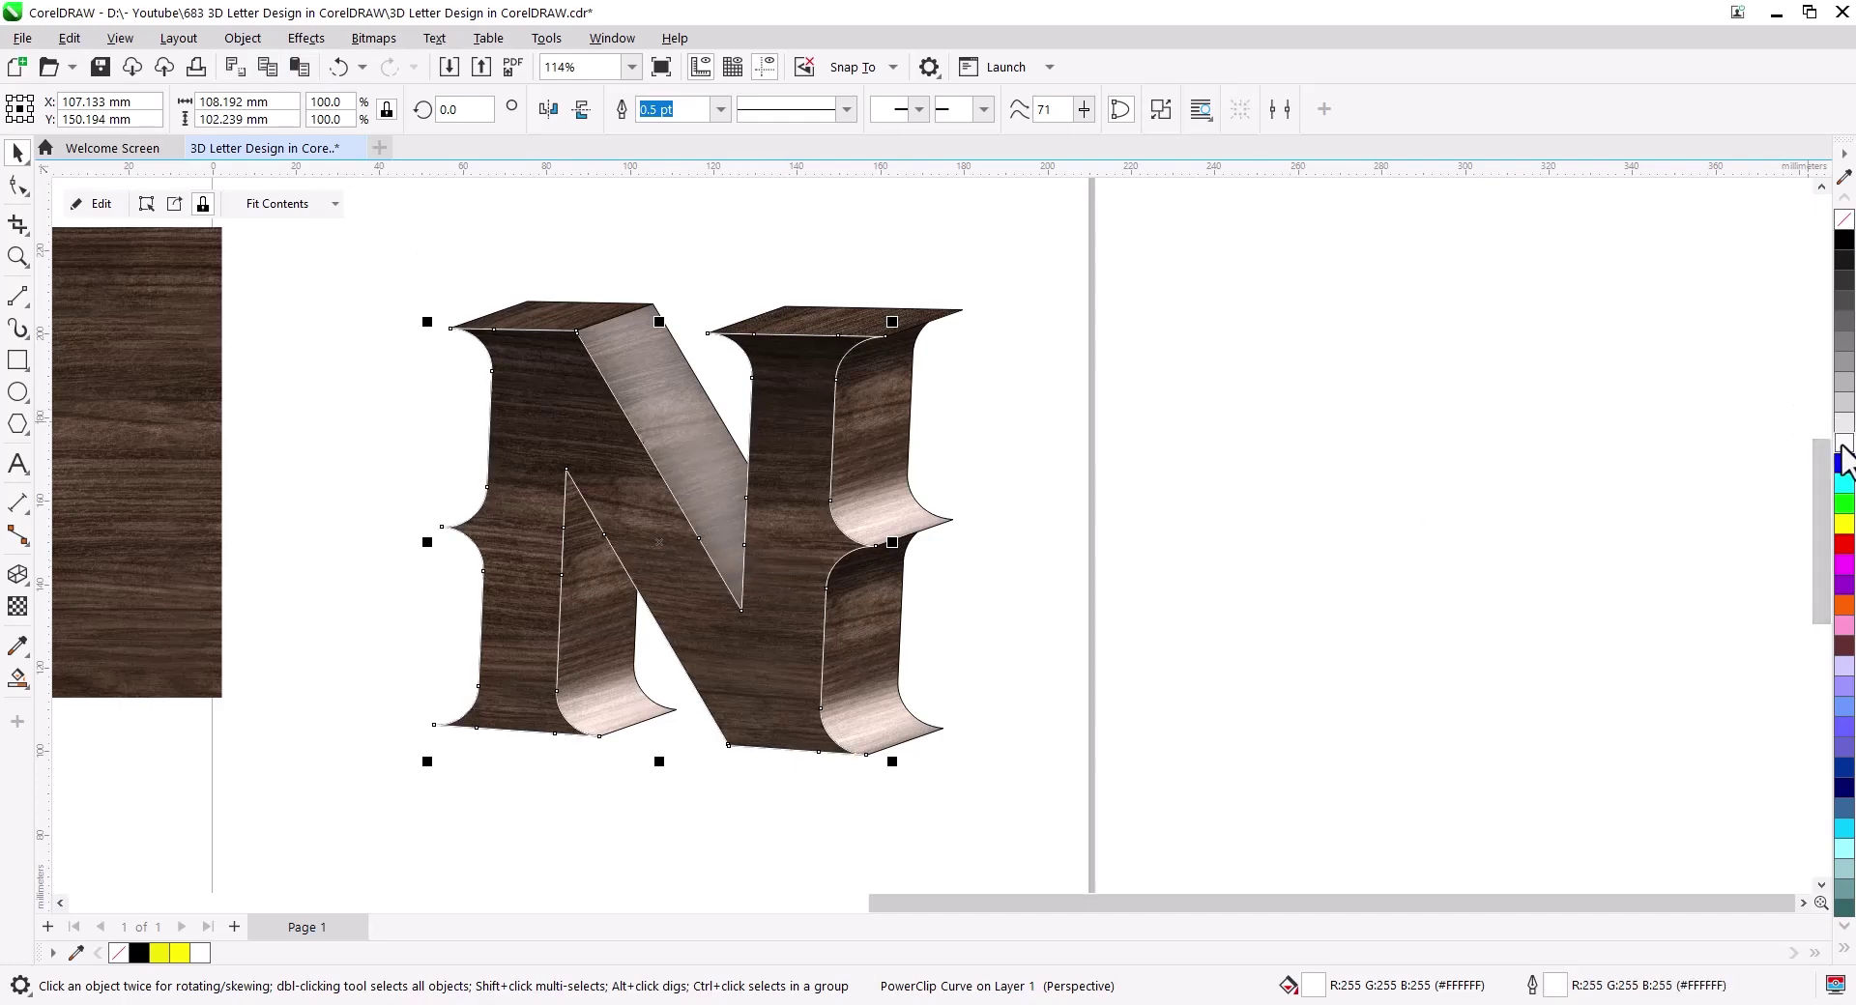
pyautogui.rightClick(777, 582)
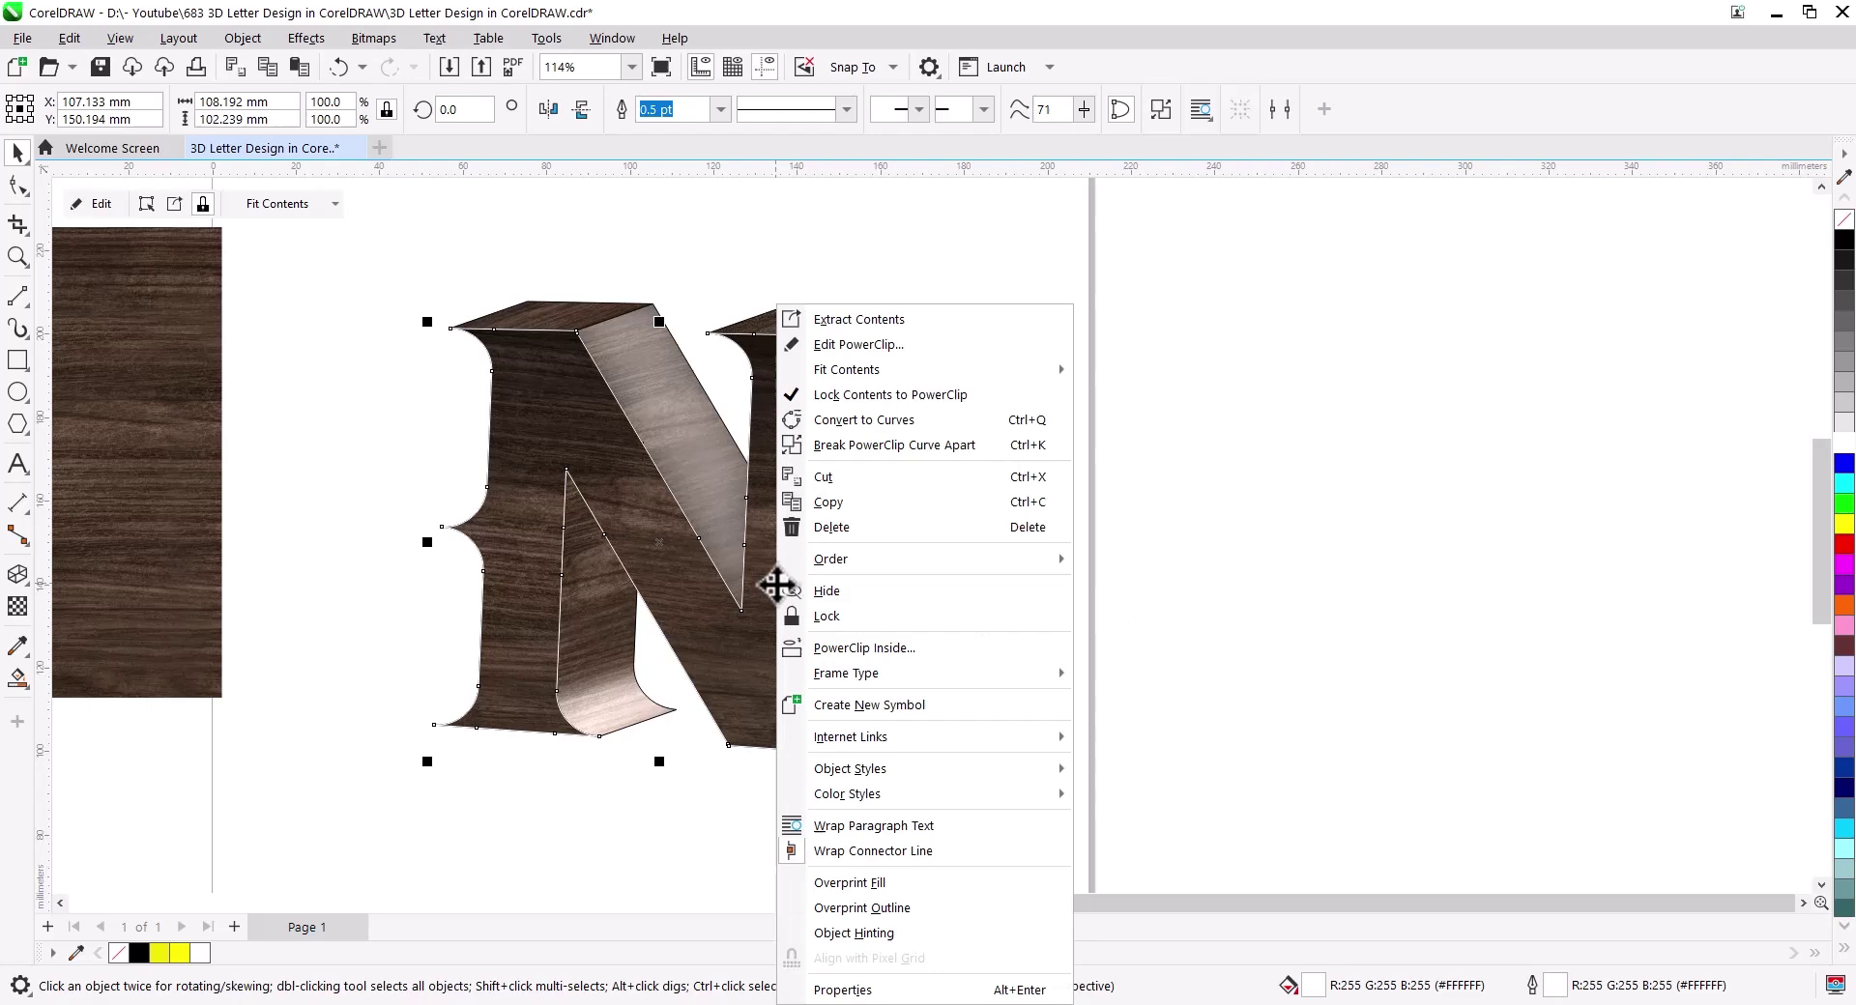
pyautogui.click(875, 321)
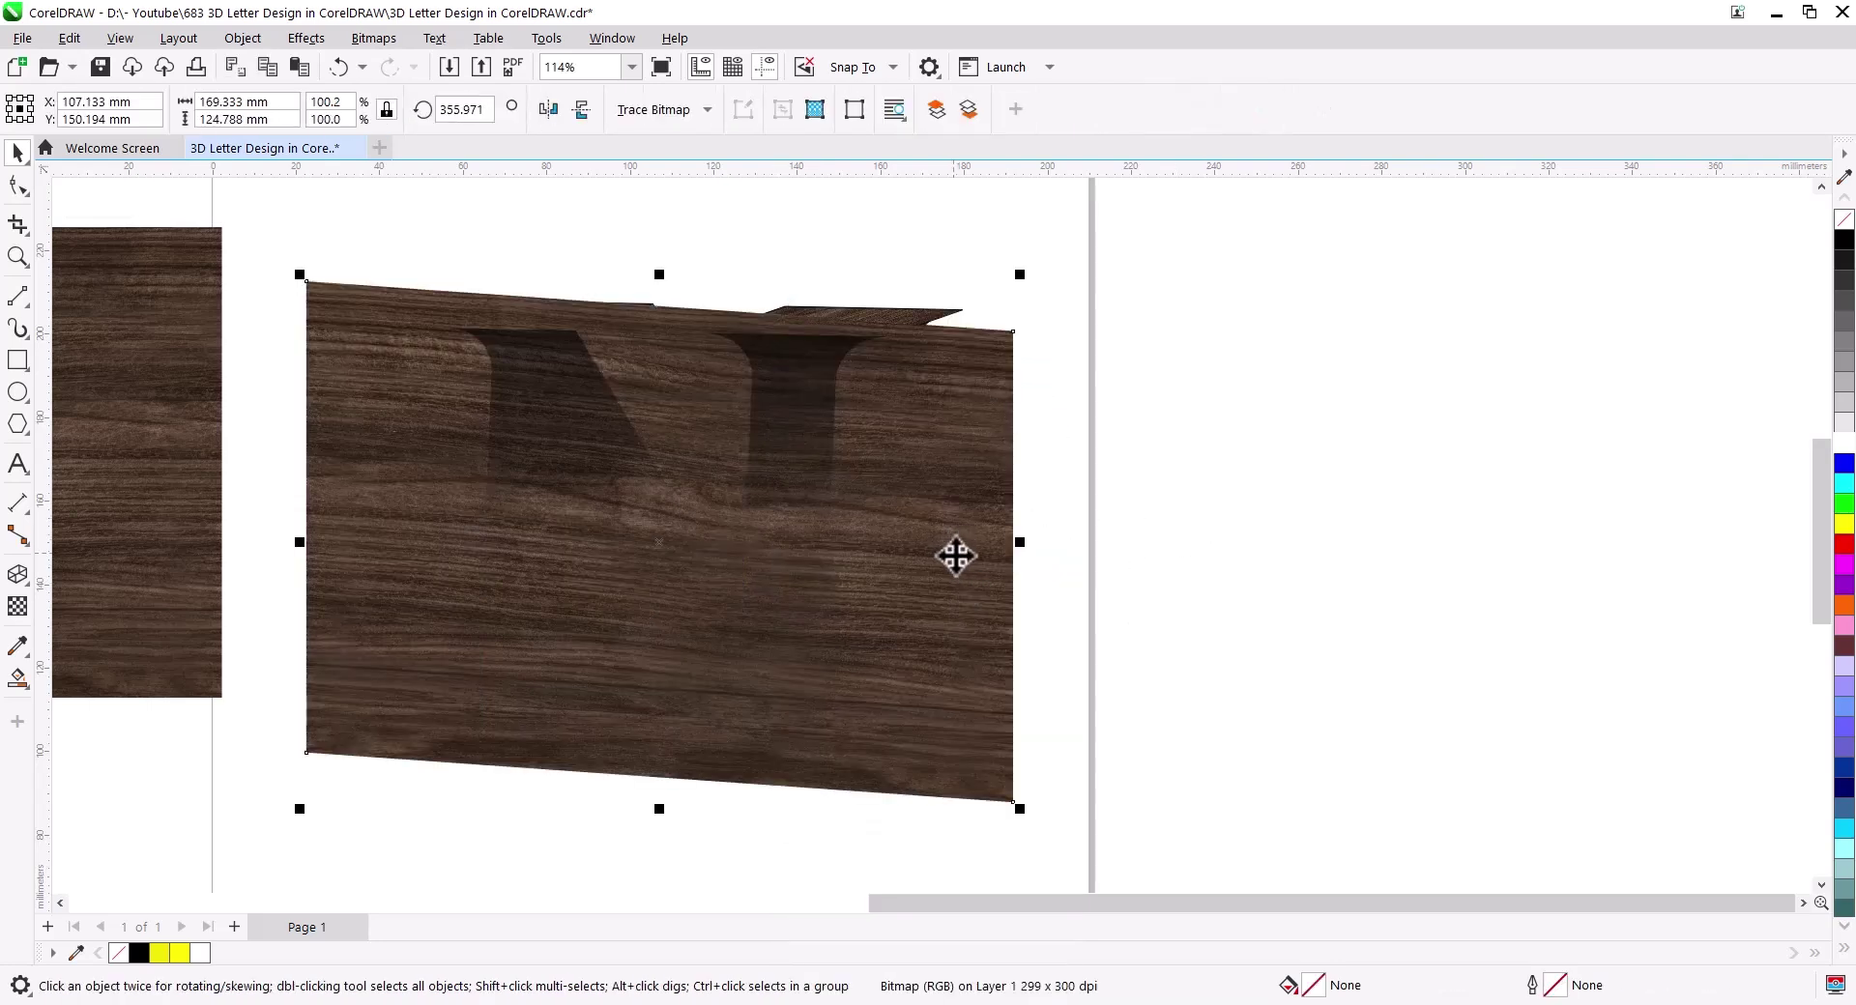
pyautogui.press('Delete')
pyautogui.click(807, 433)
pyautogui.press('Delete')
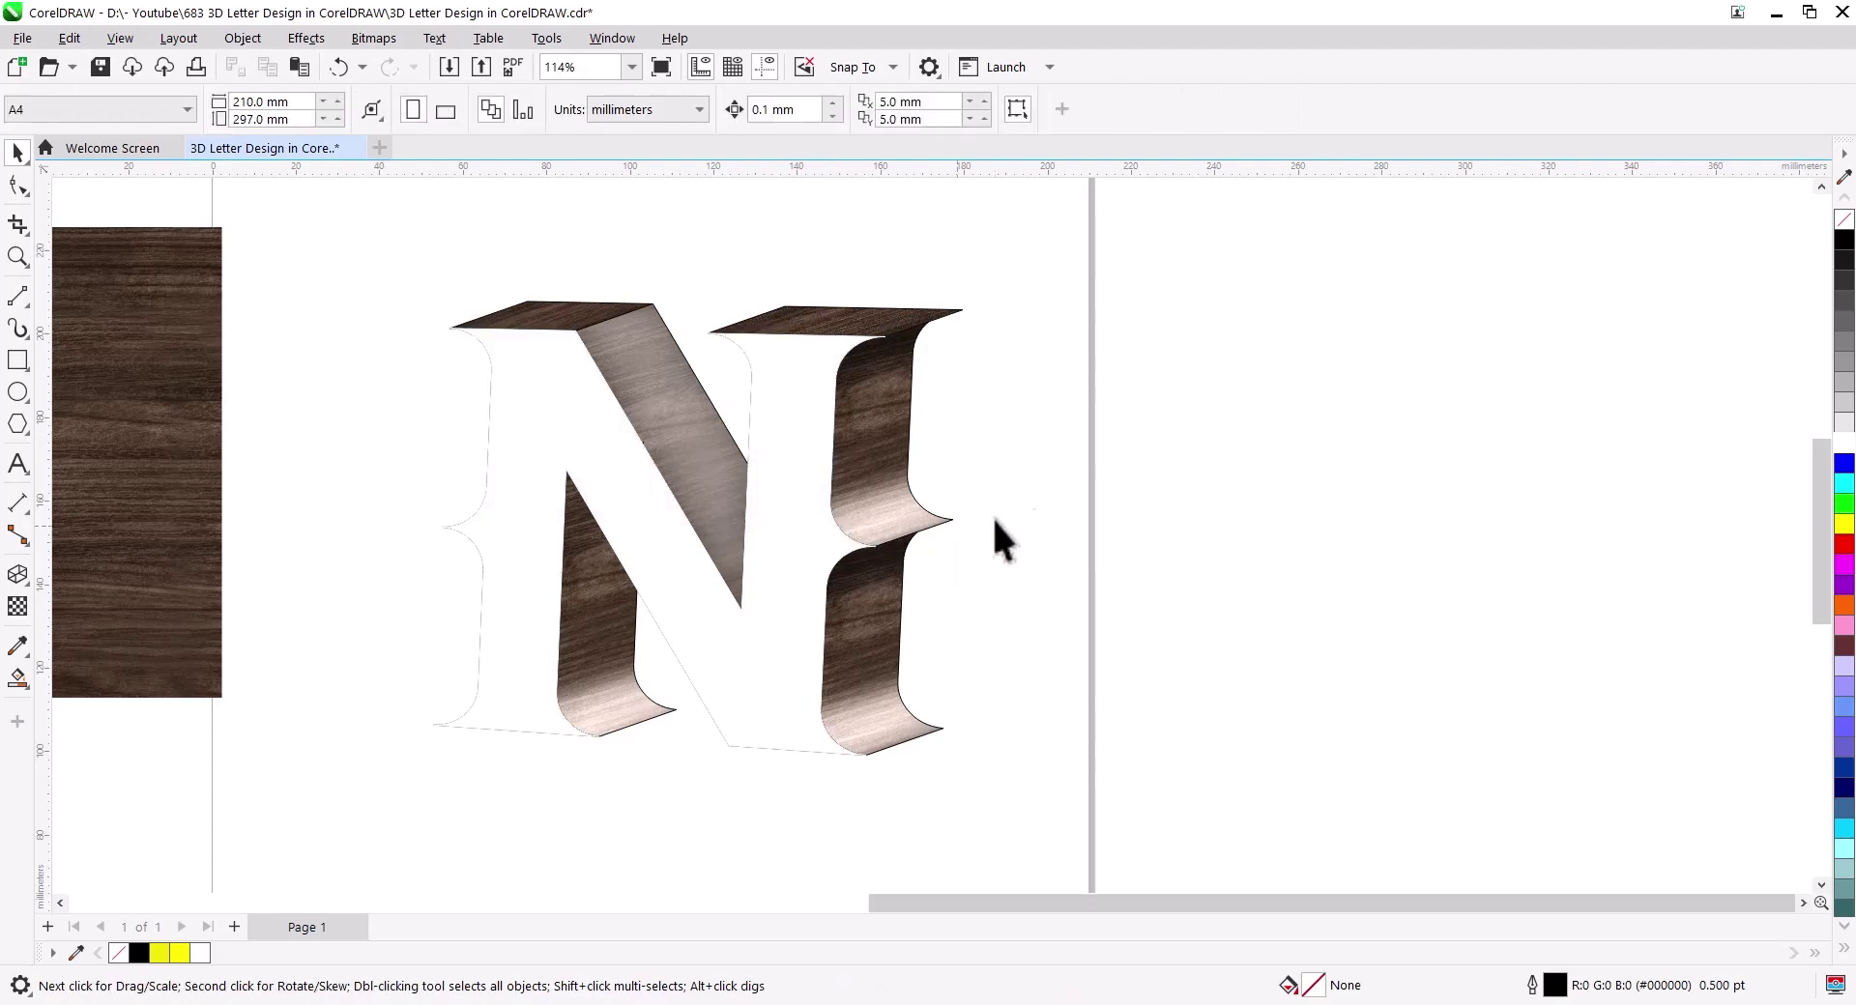
# Step: Remove the frame from the N's front shape and send the plain shape to the back
pyautogui.click(786, 509)
pyautogui.rightClick(780, 513)
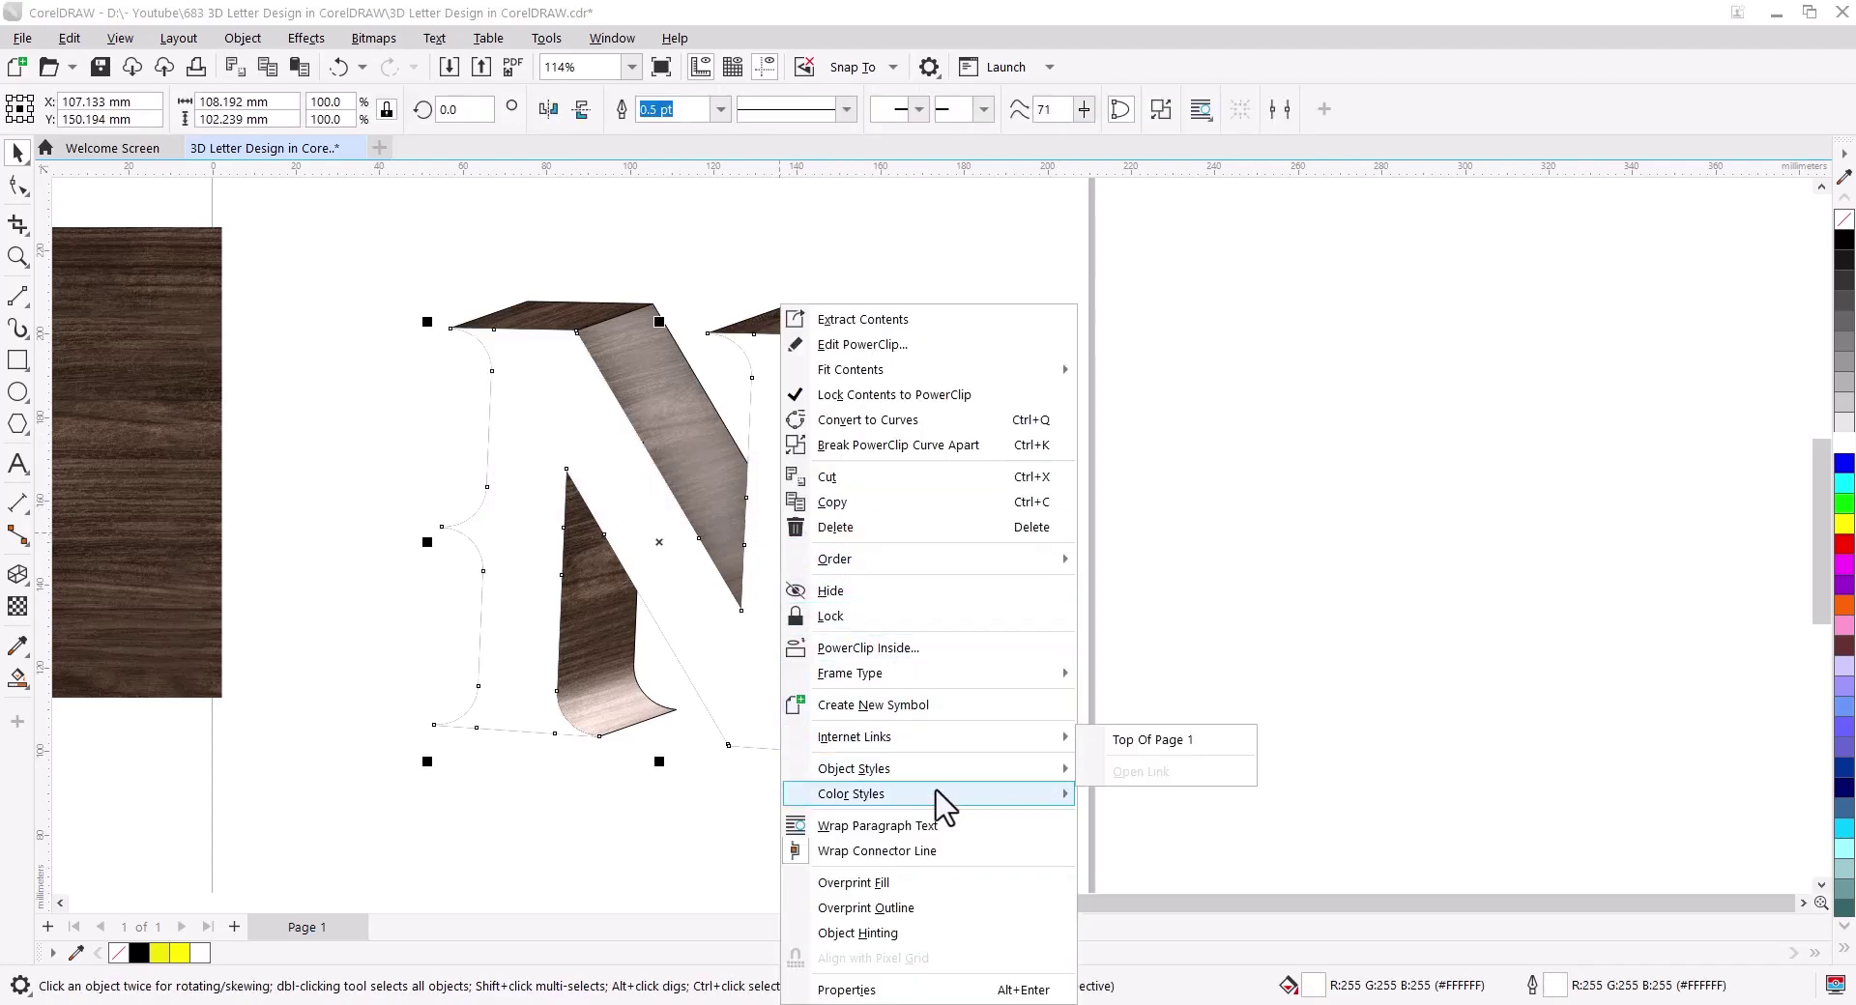
pyautogui.moveTo(850, 672)
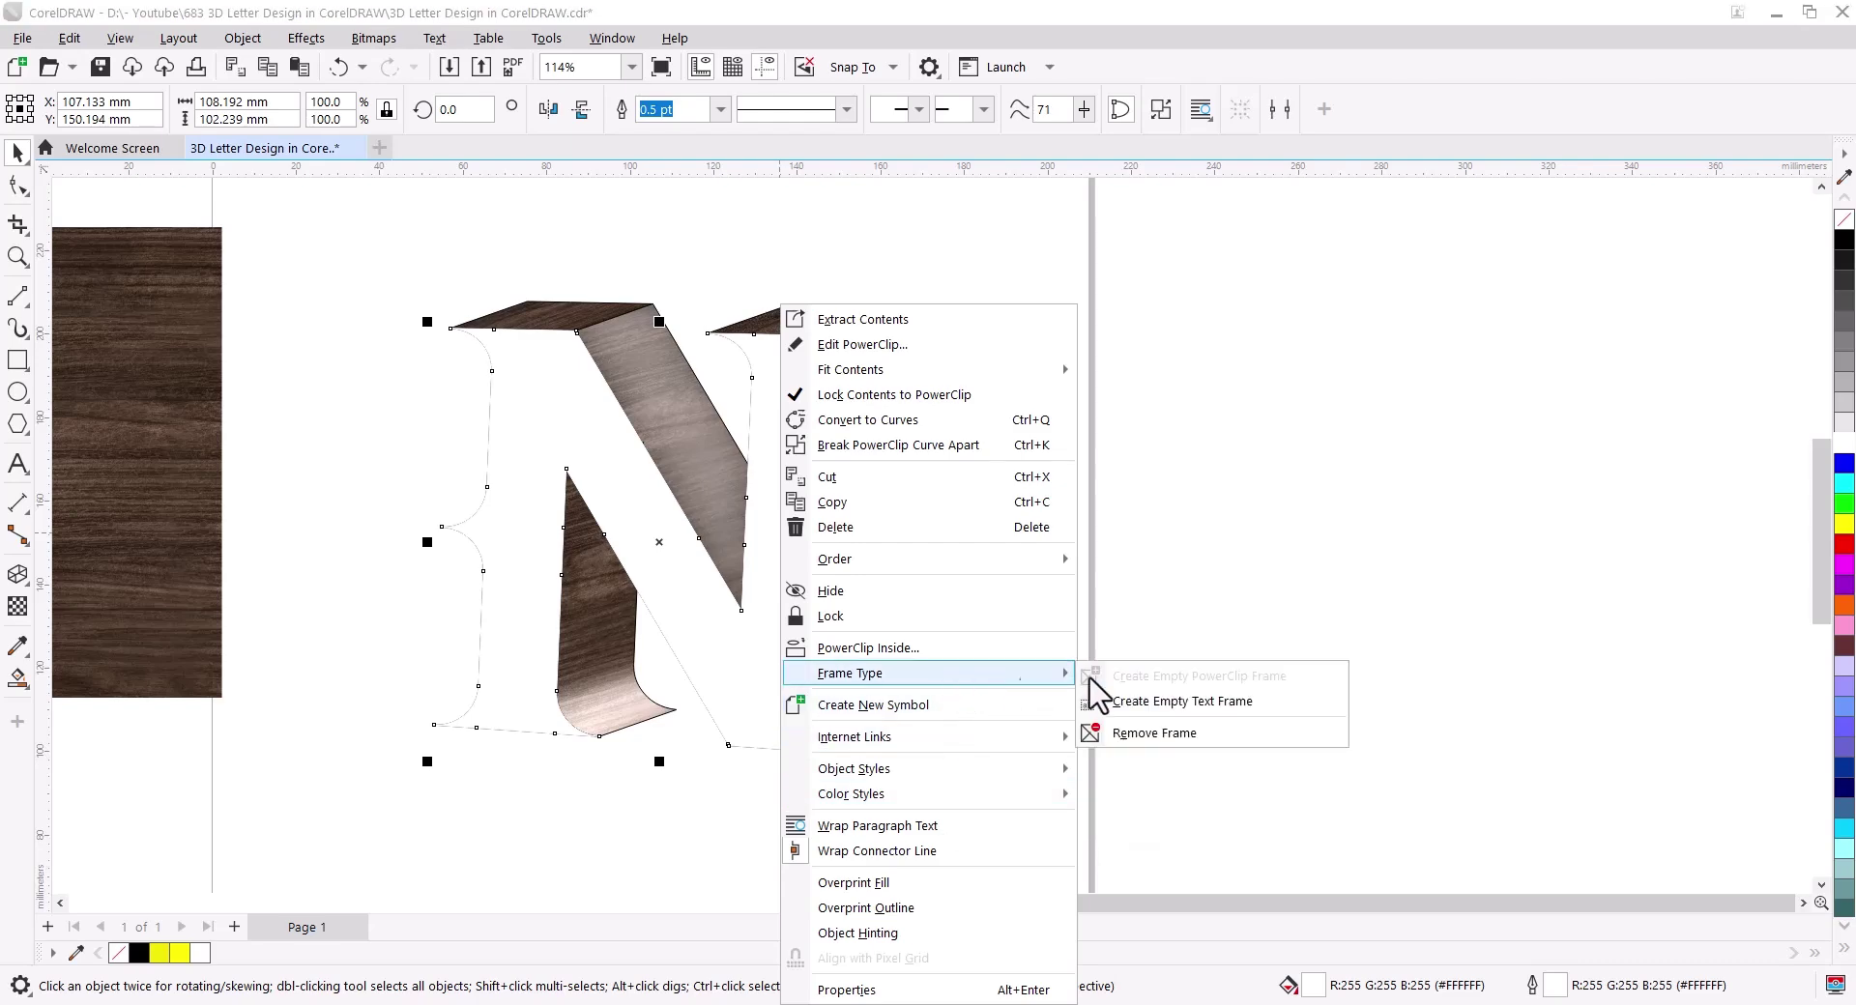
pyautogui.click(1154, 732)
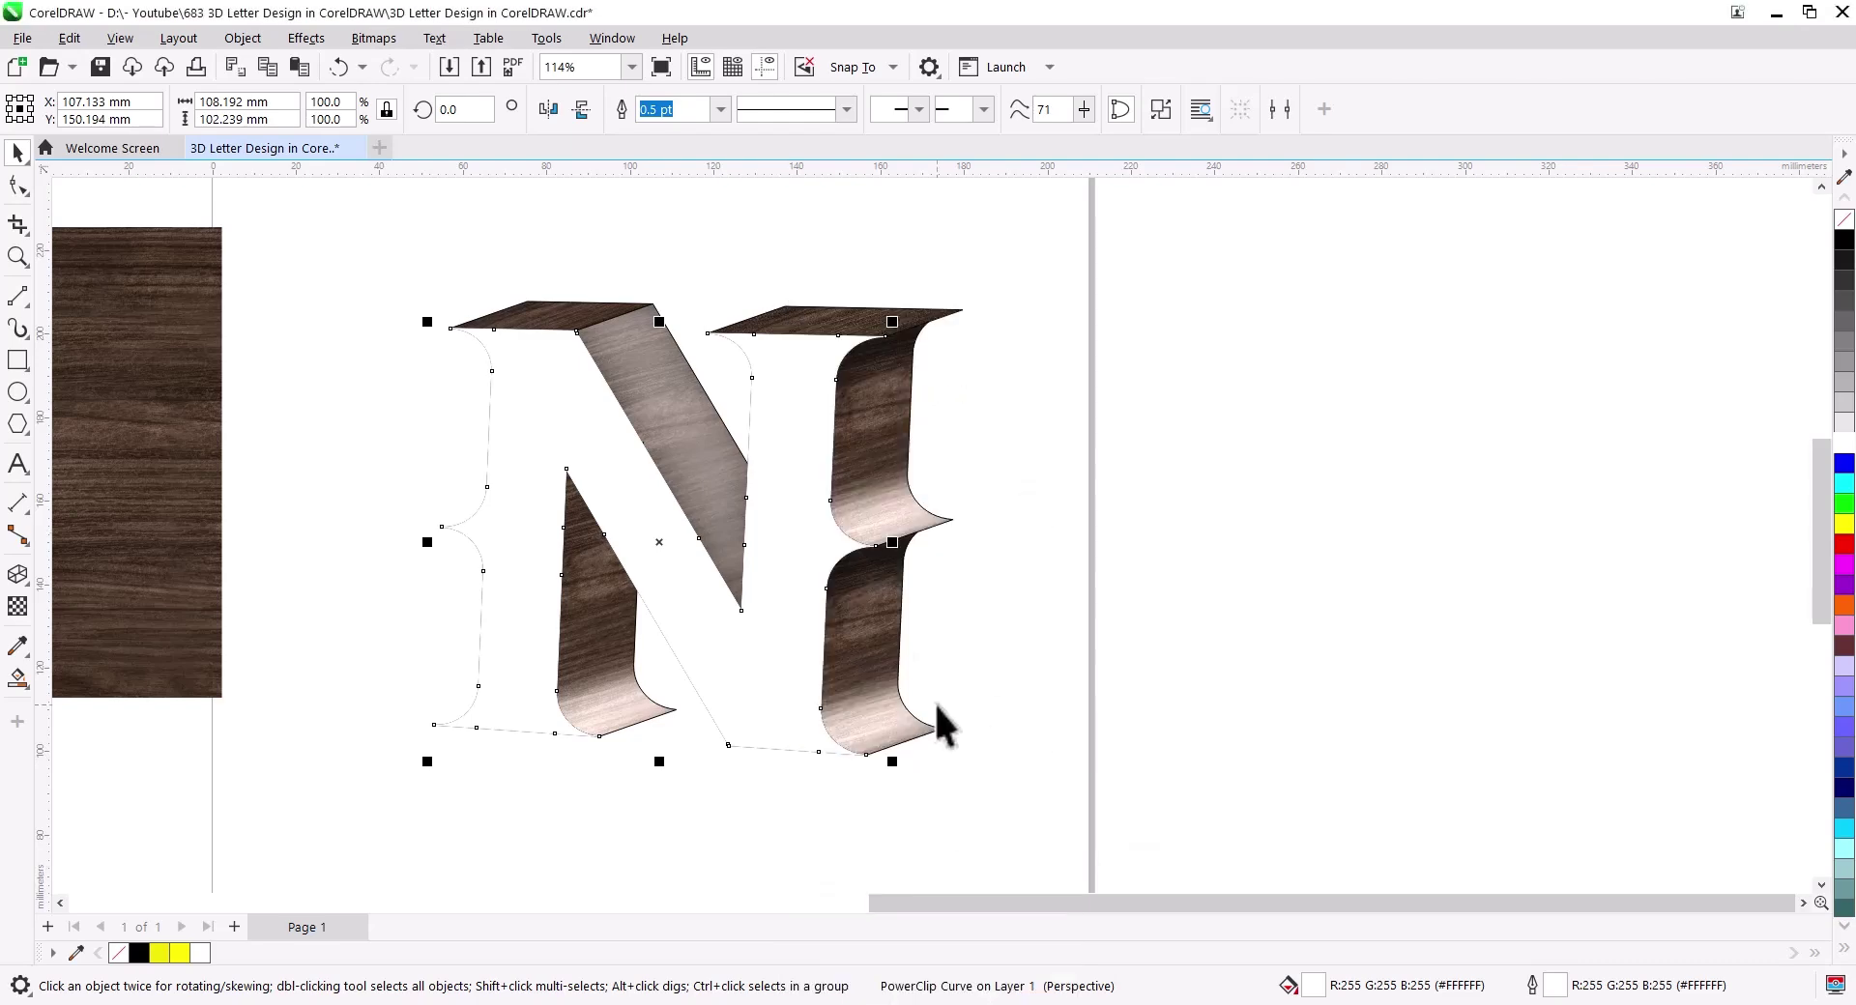
pyautogui.click(16, 186)
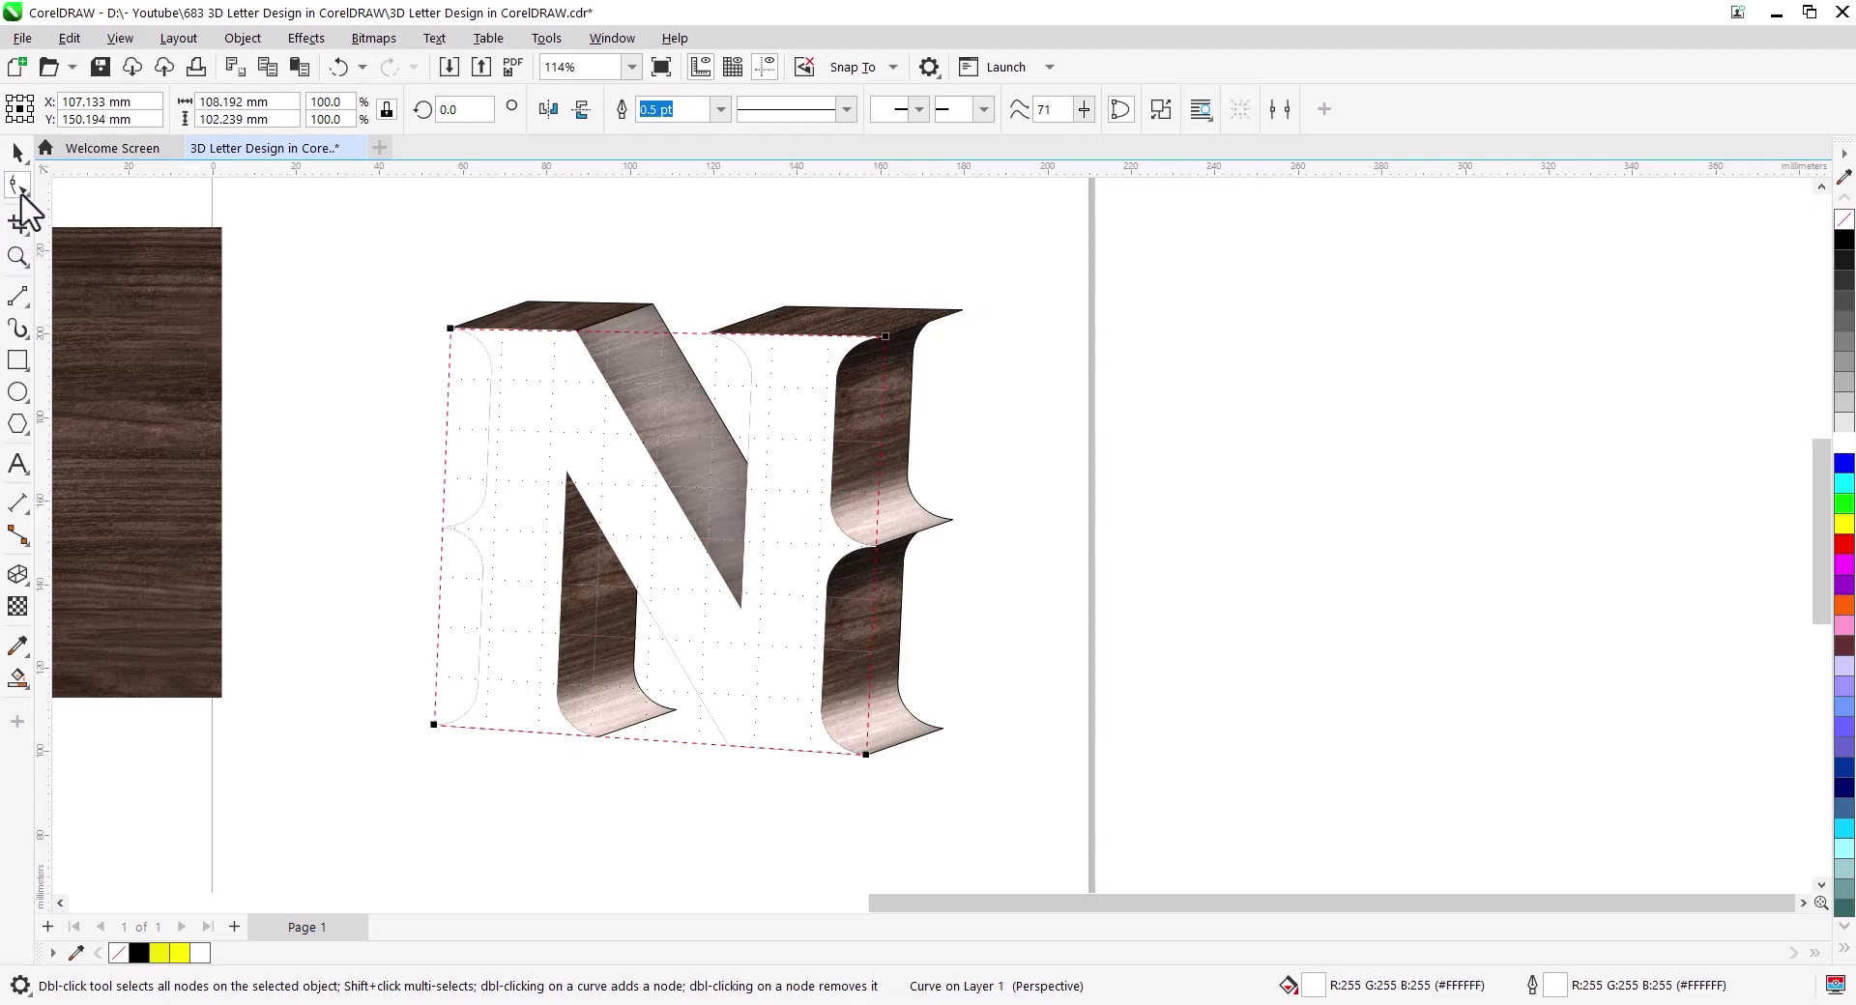
pyautogui.press('space')
pyautogui.rightClick(779, 582)
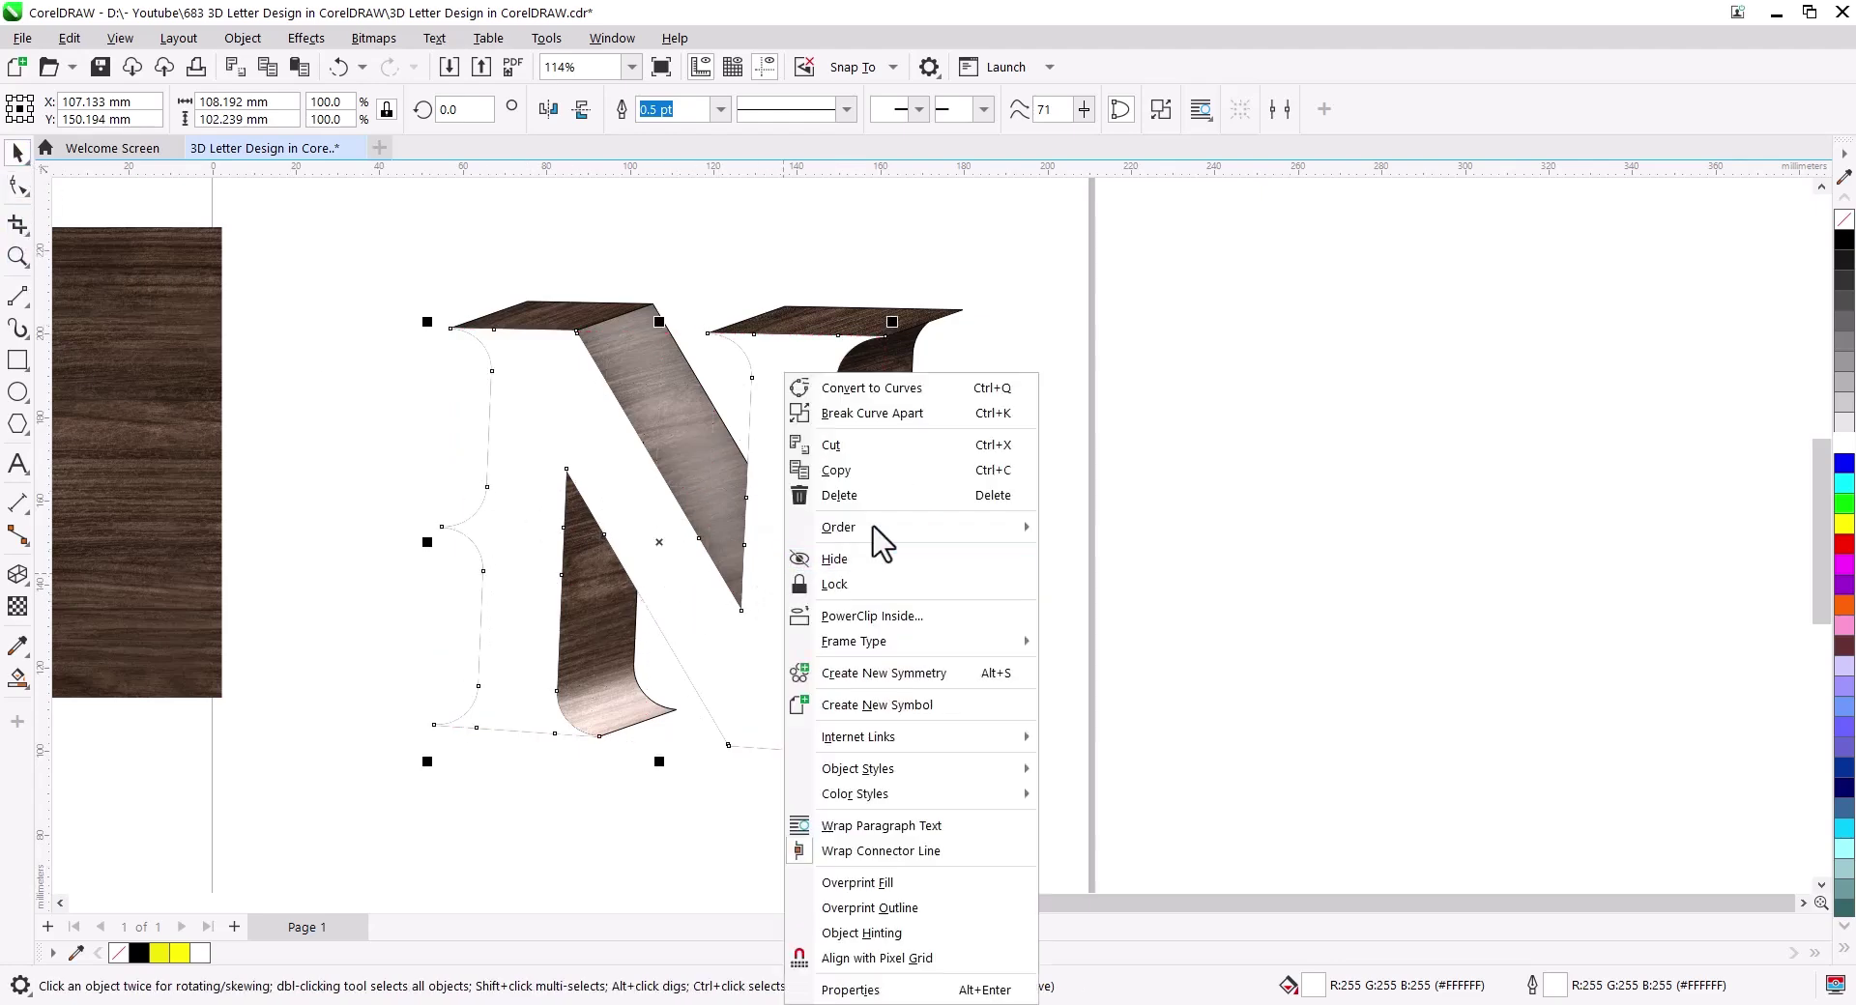
pyautogui.click(908, 397)
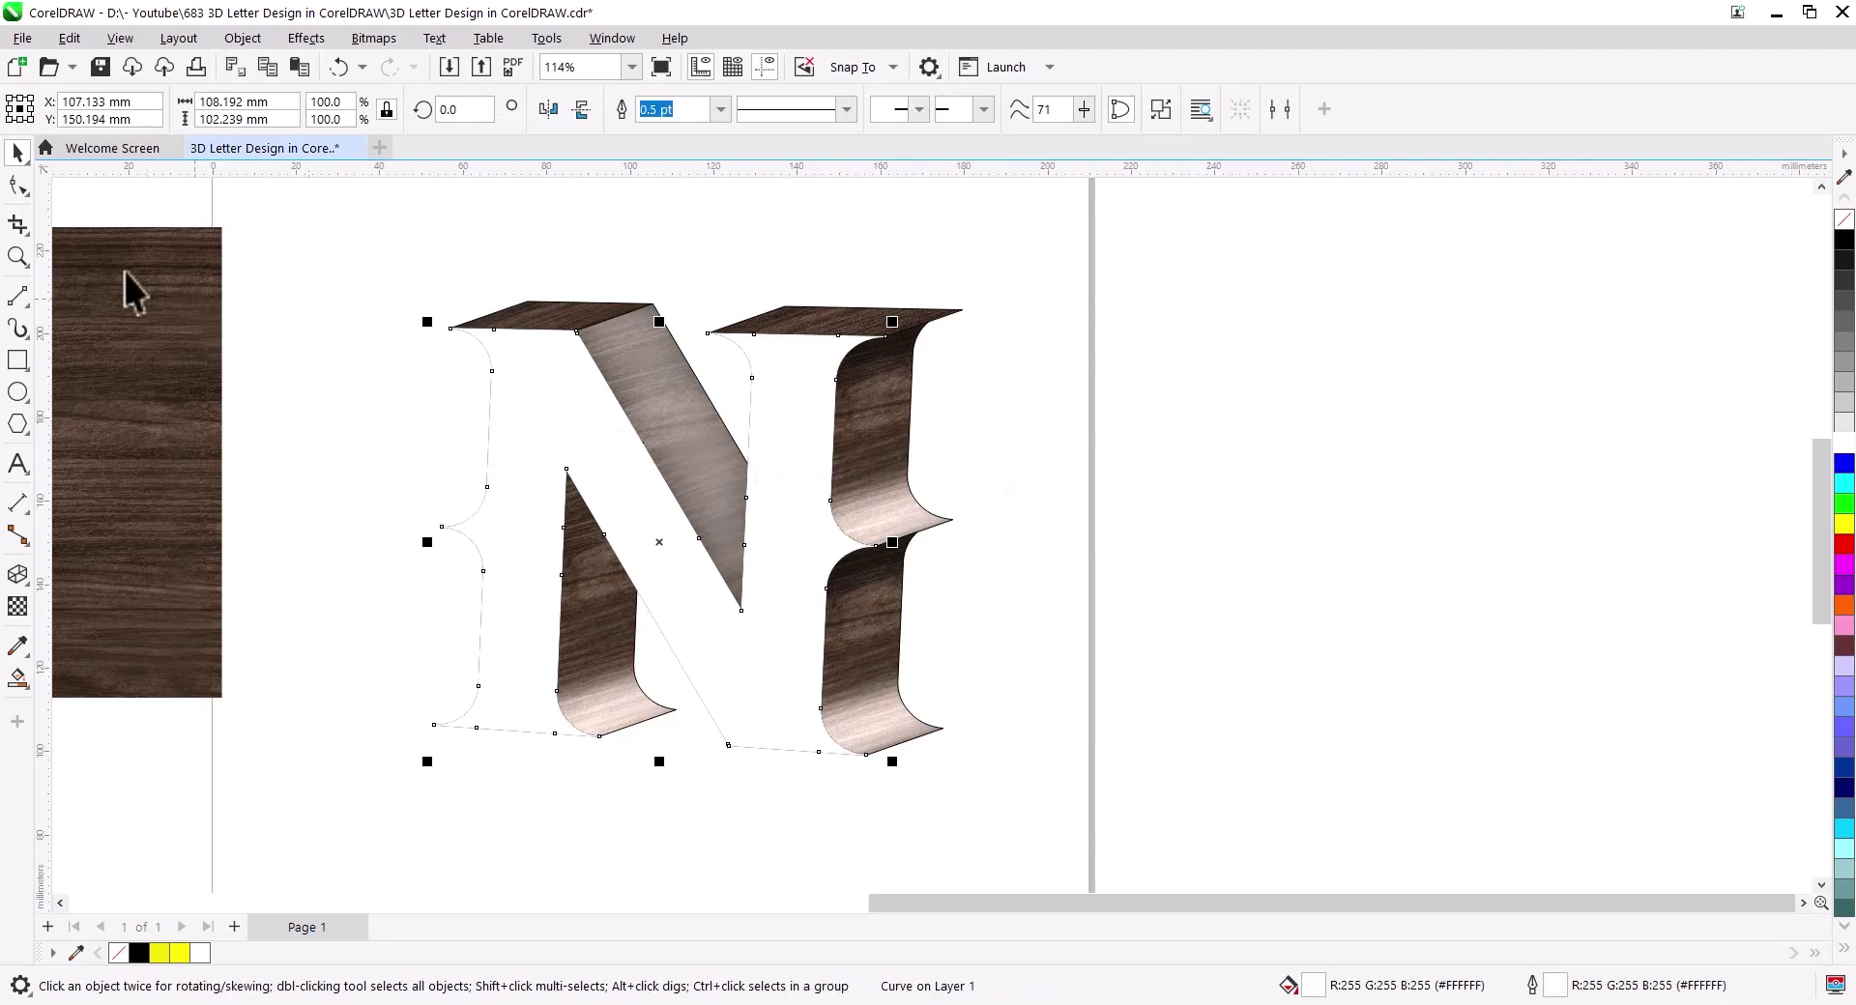
# Step: Give the N's front curve no fill and a red outline
pyautogui.click(19, 186)
pyautogui.scroll(2, 425, 380)
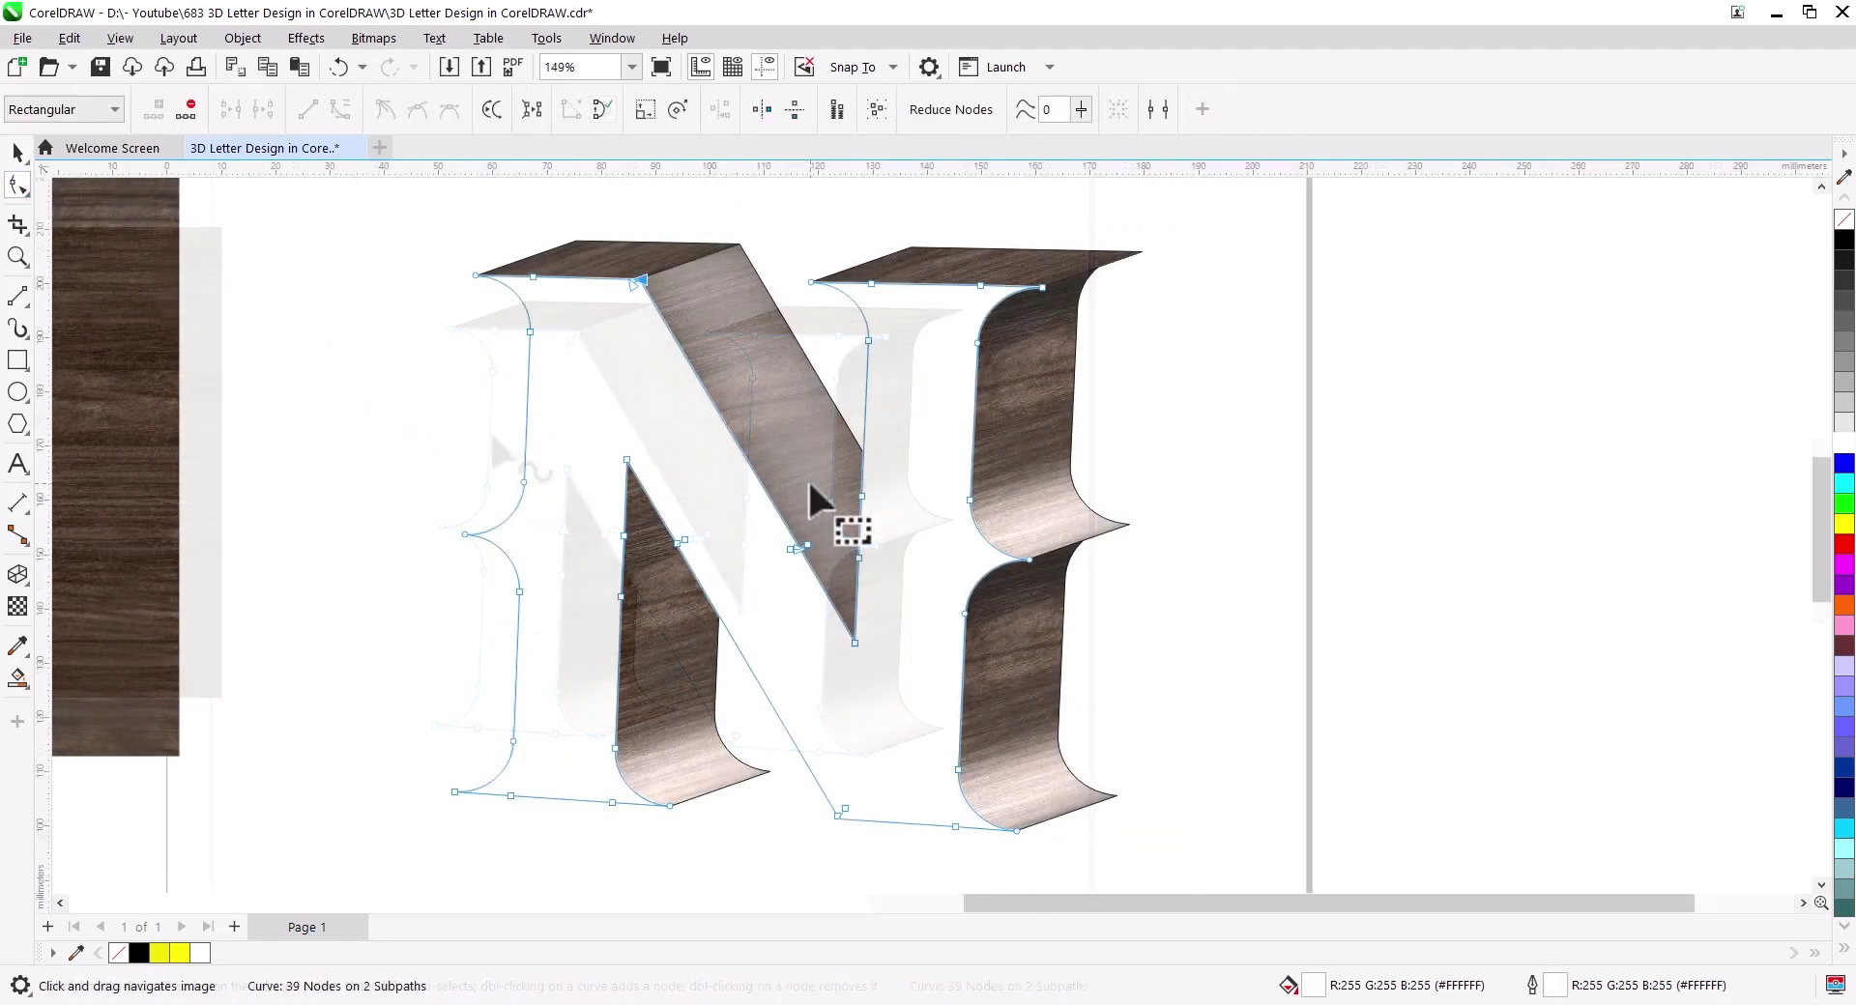
pyautogui.click(1846, 227)
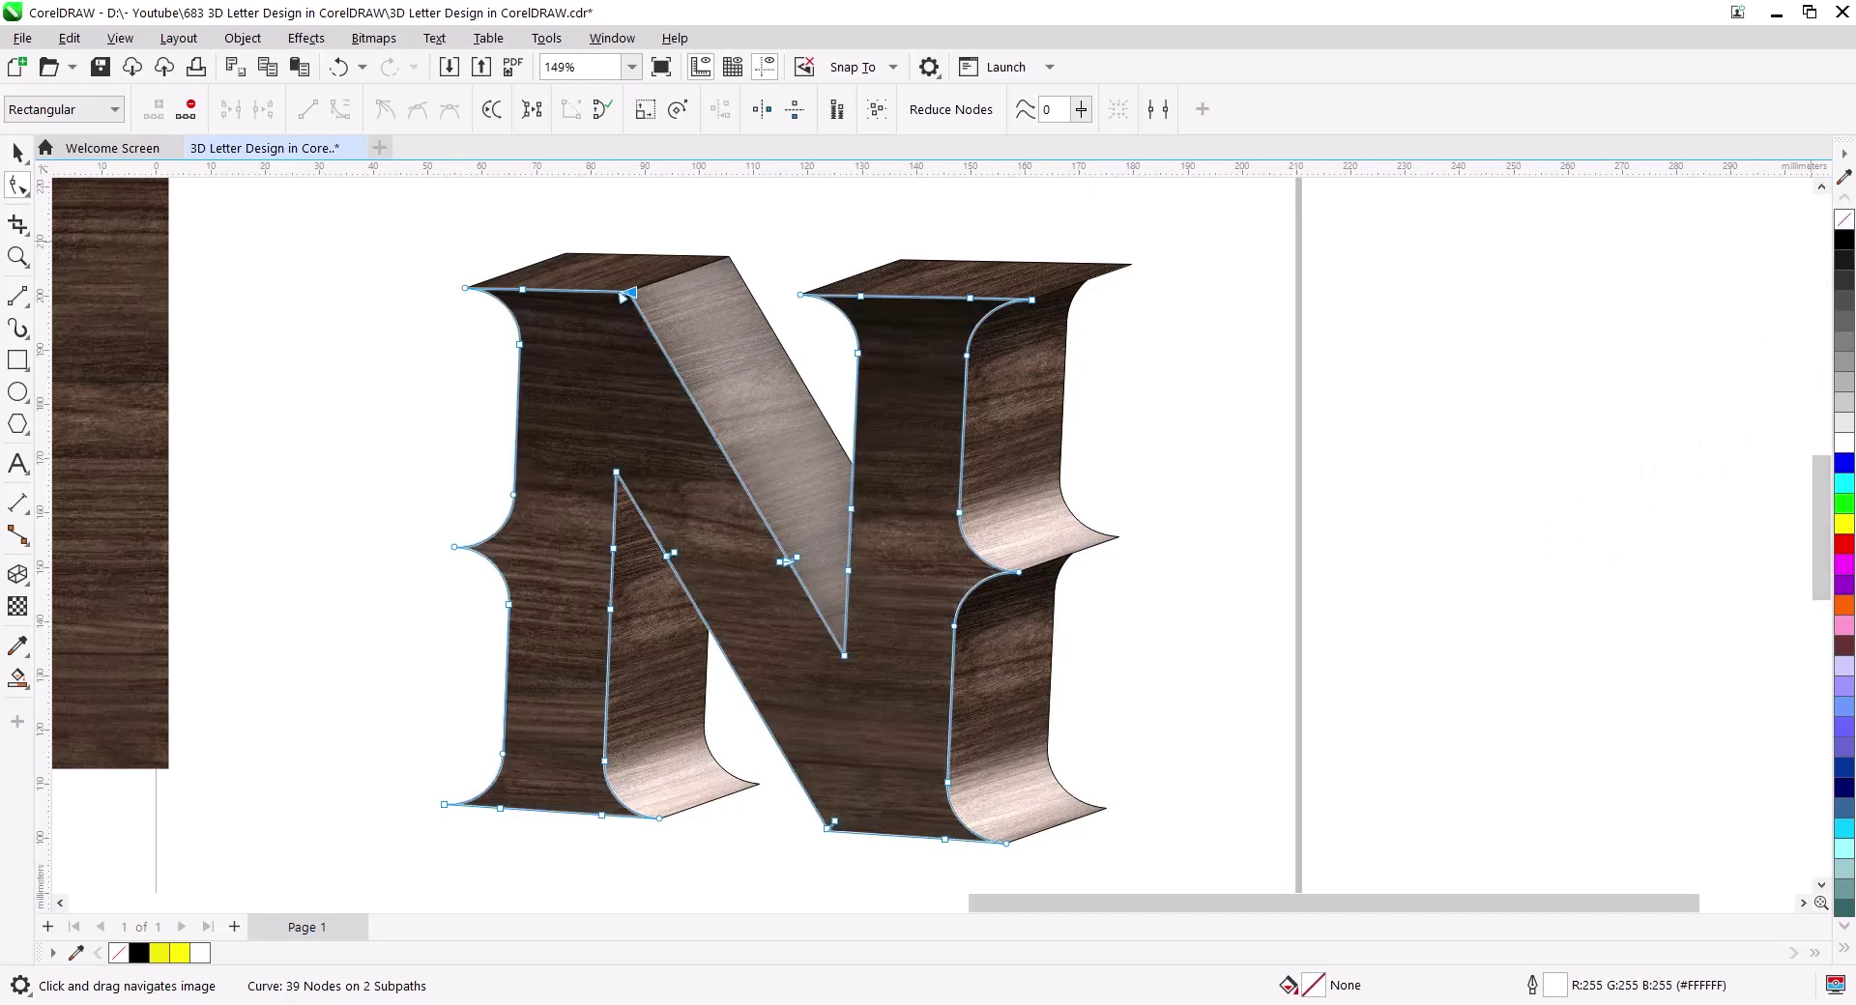
pyautogui.rightClick(1844, 548)
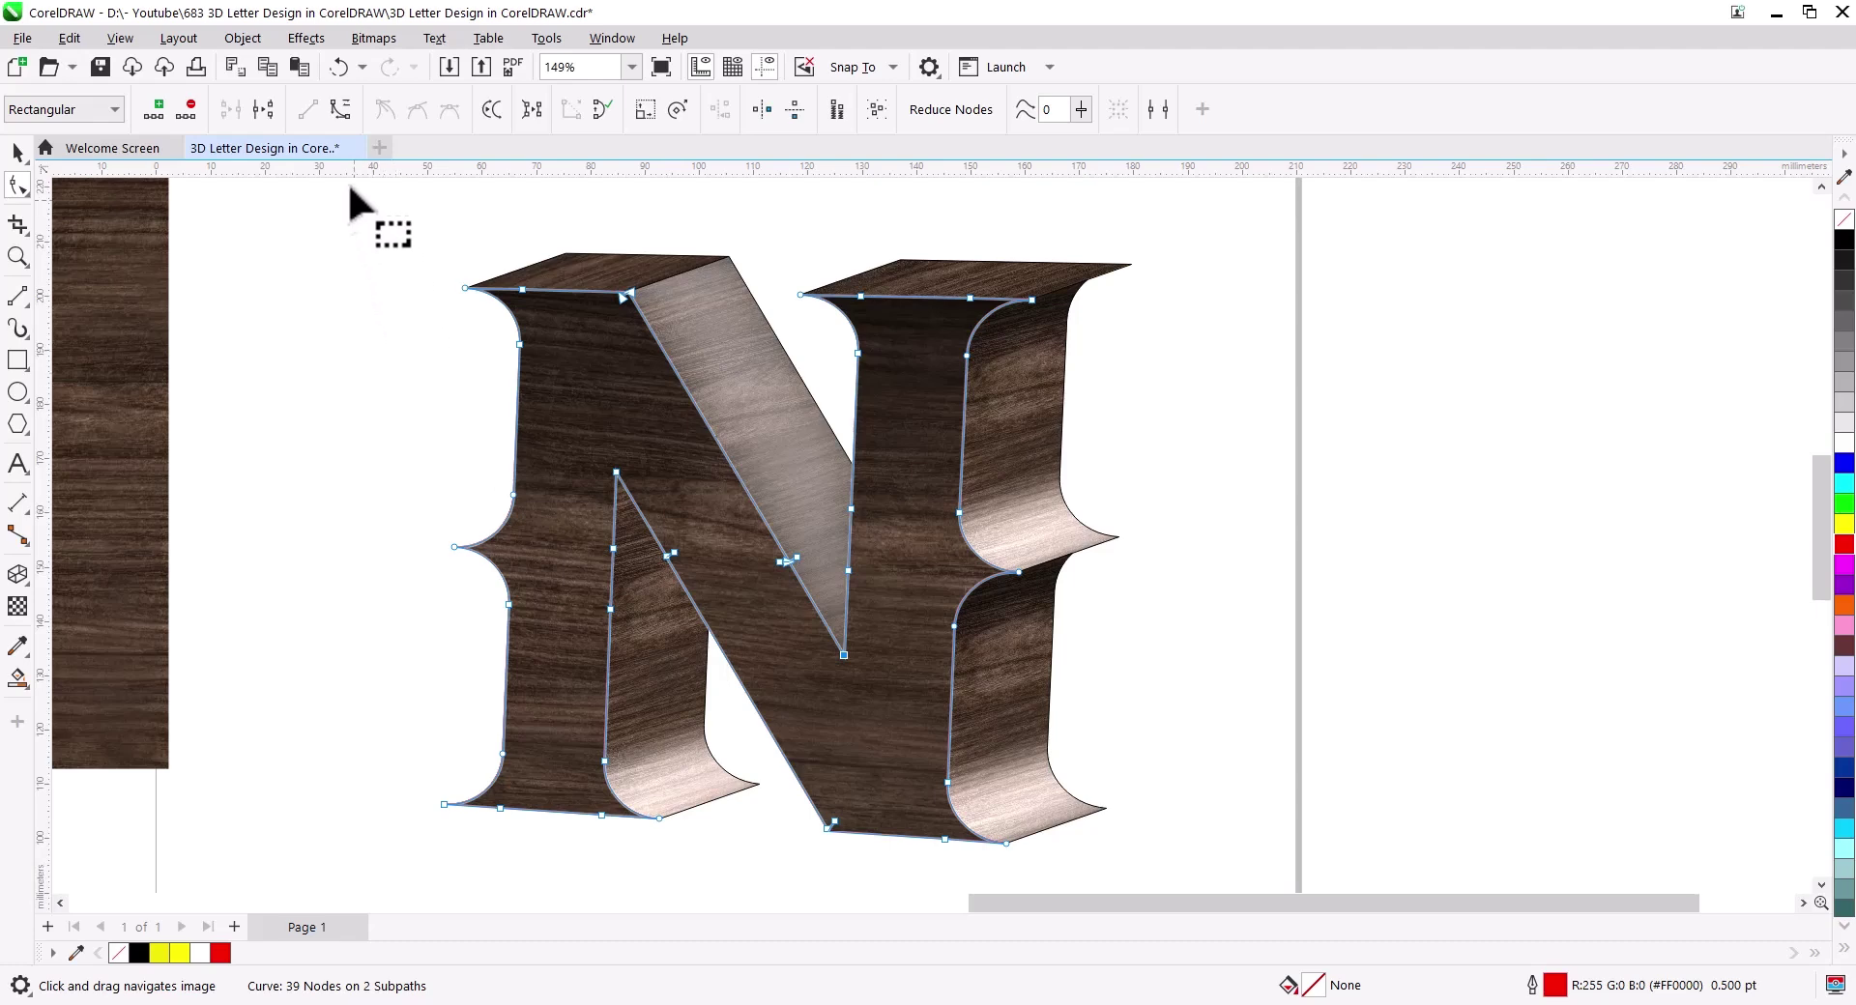
# Step: Break the red curve at the inner-left top, bottom and bottom-right corner nodes
pyautogui.click(263, 110)
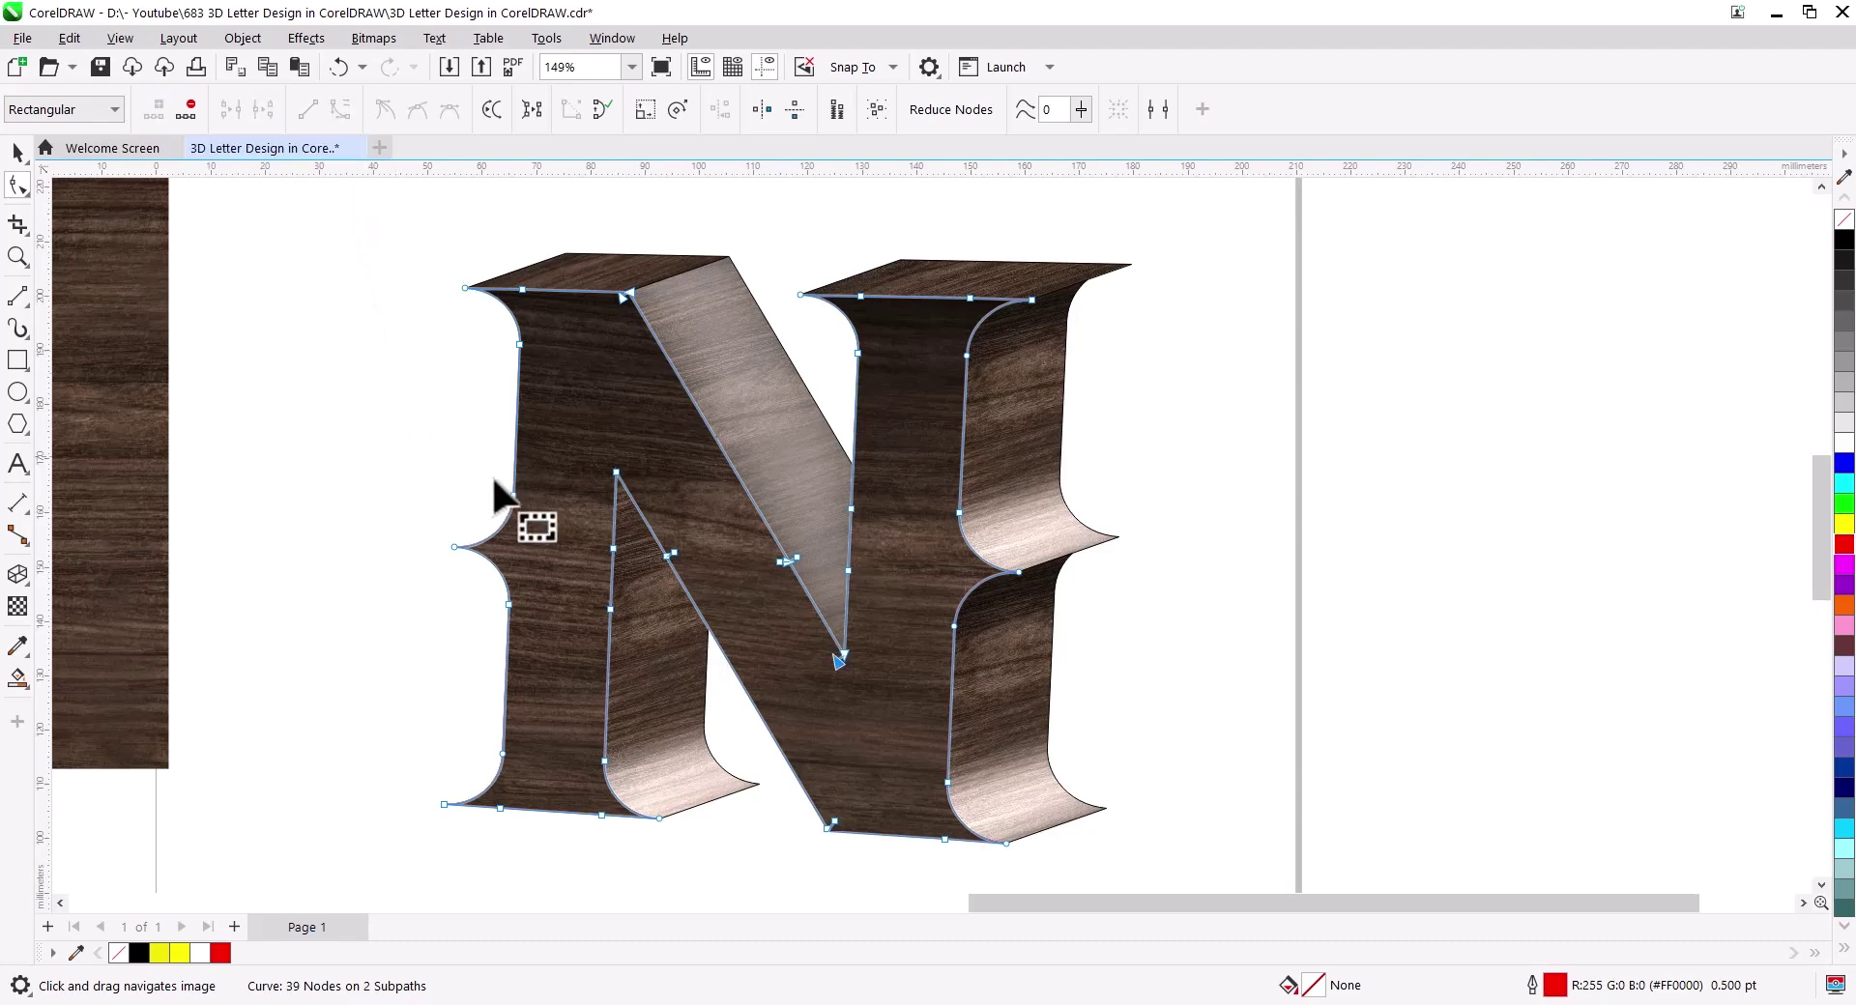
pyautogui.click(615, 472)
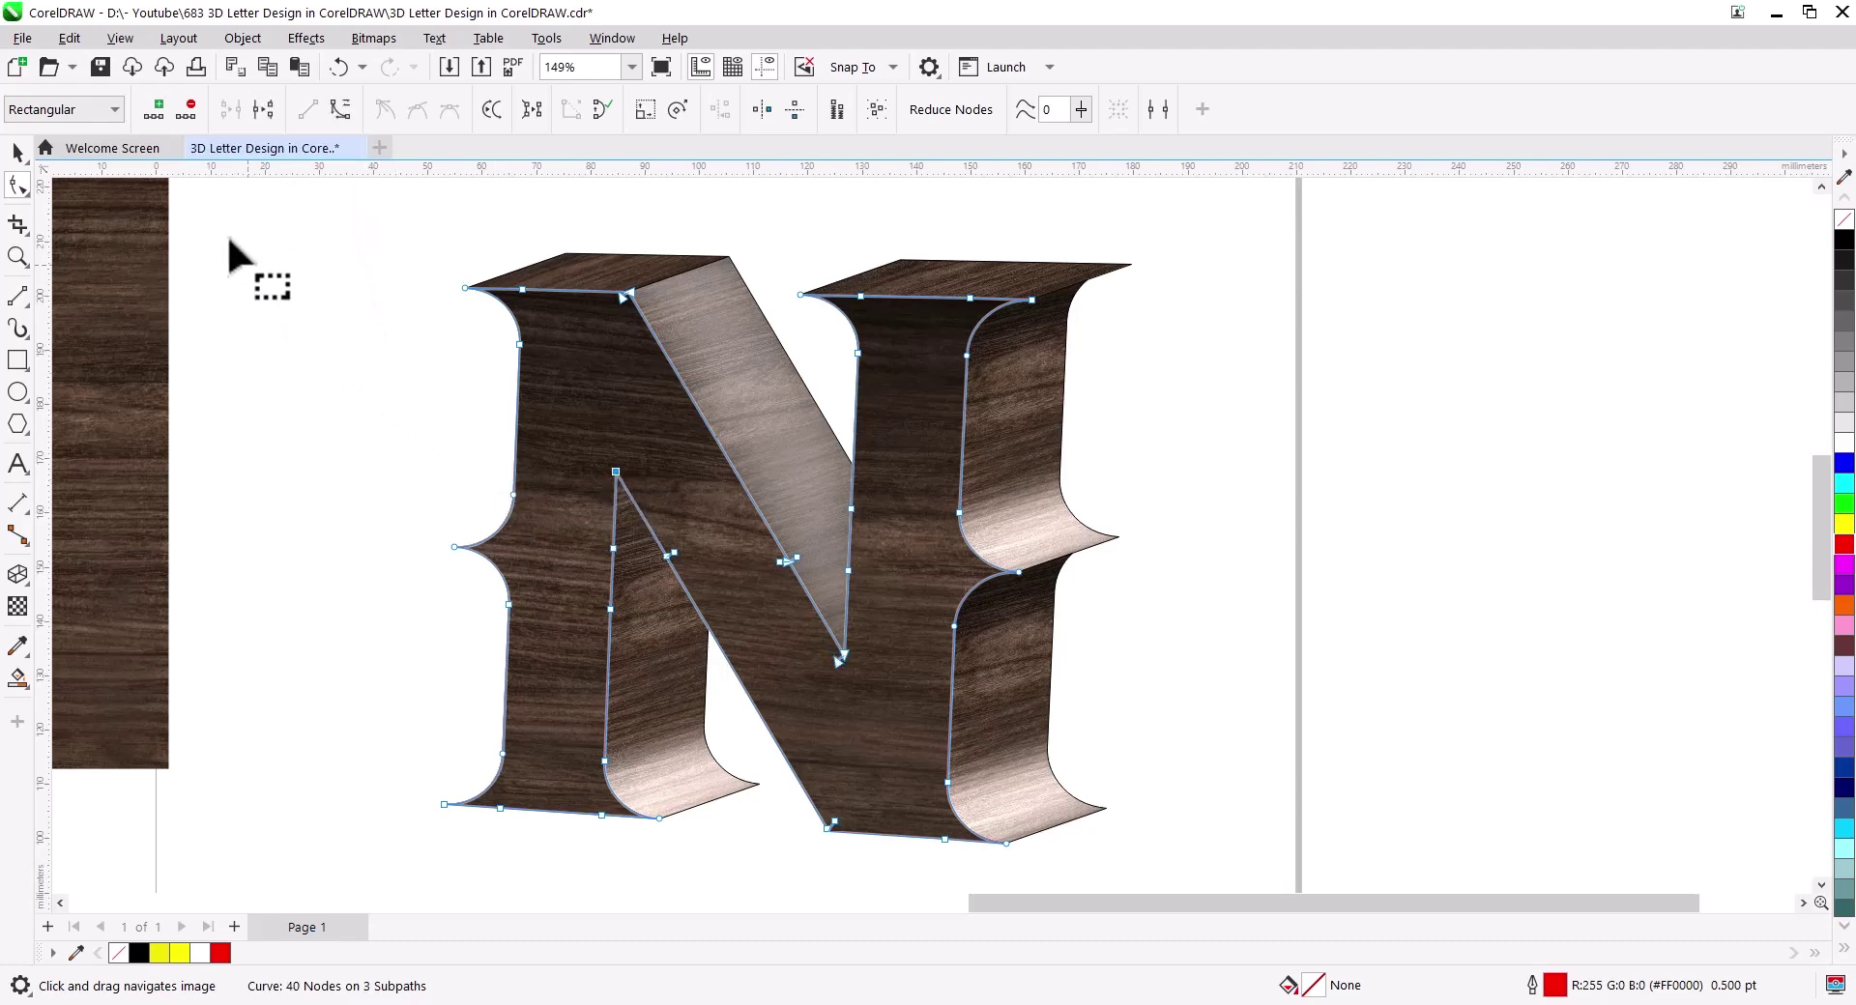
pyautogui.click(263, 109)
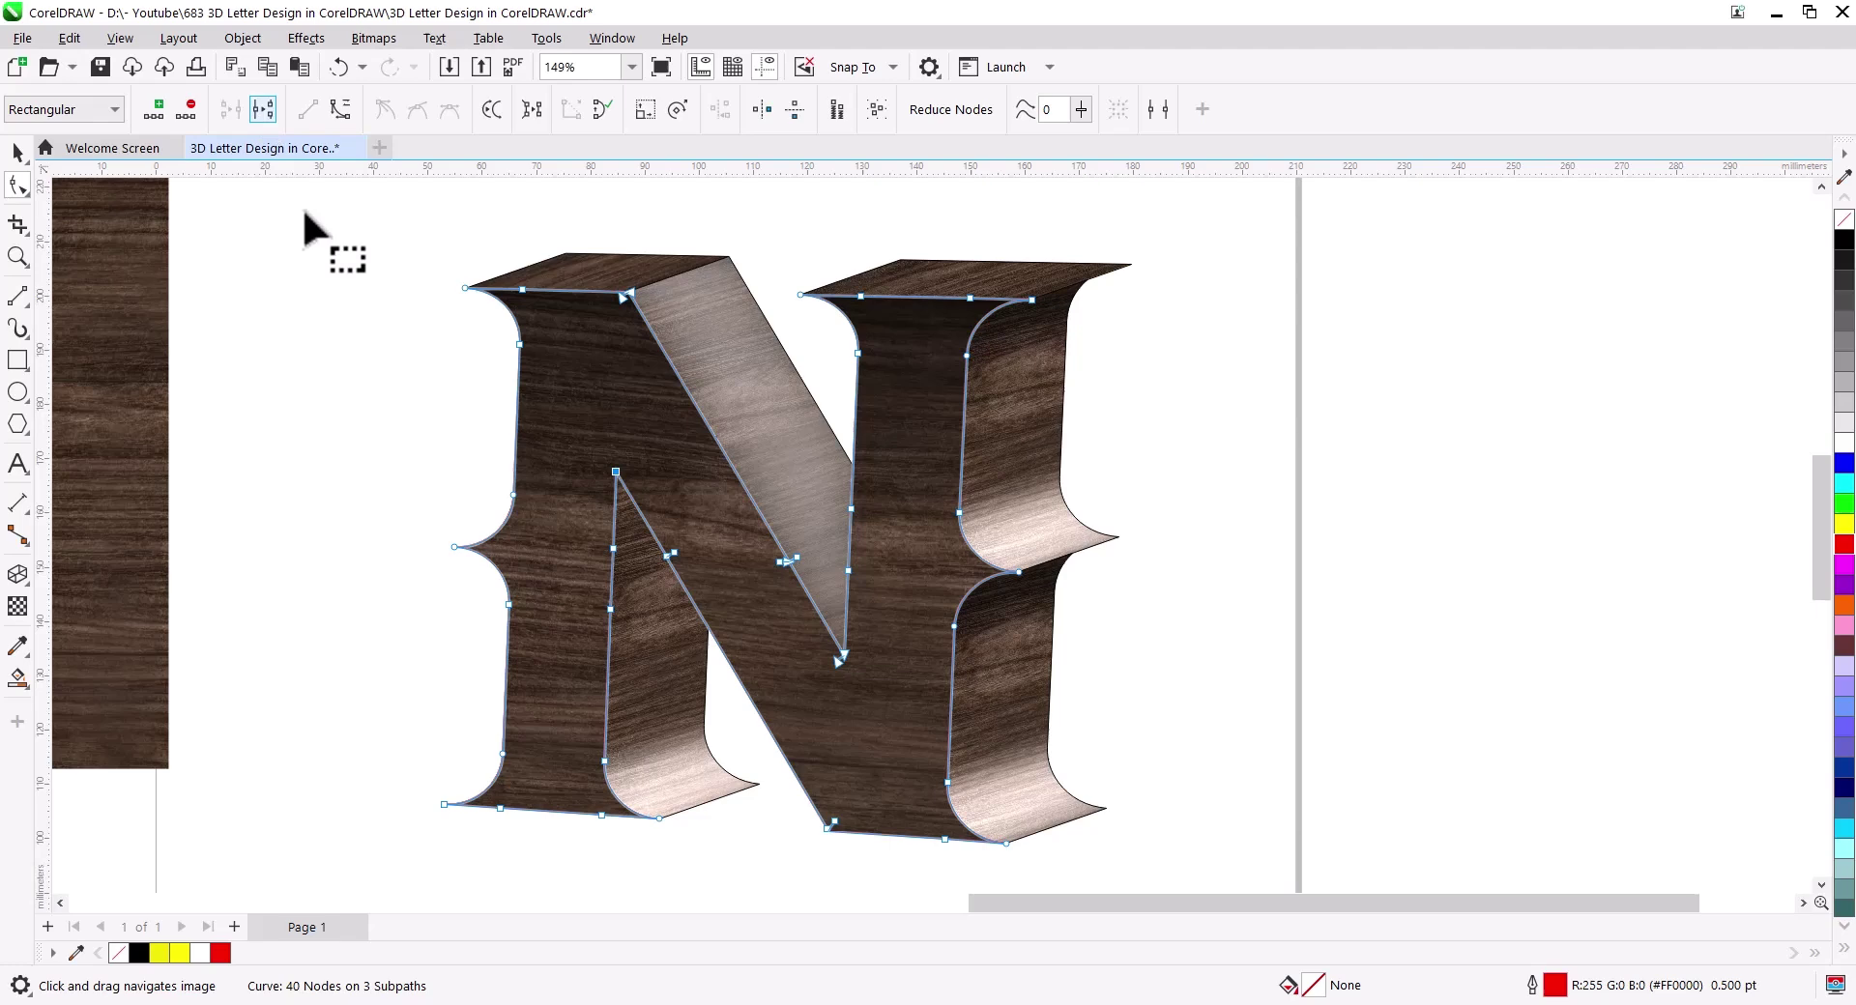
pyautogui.click(658, 817)
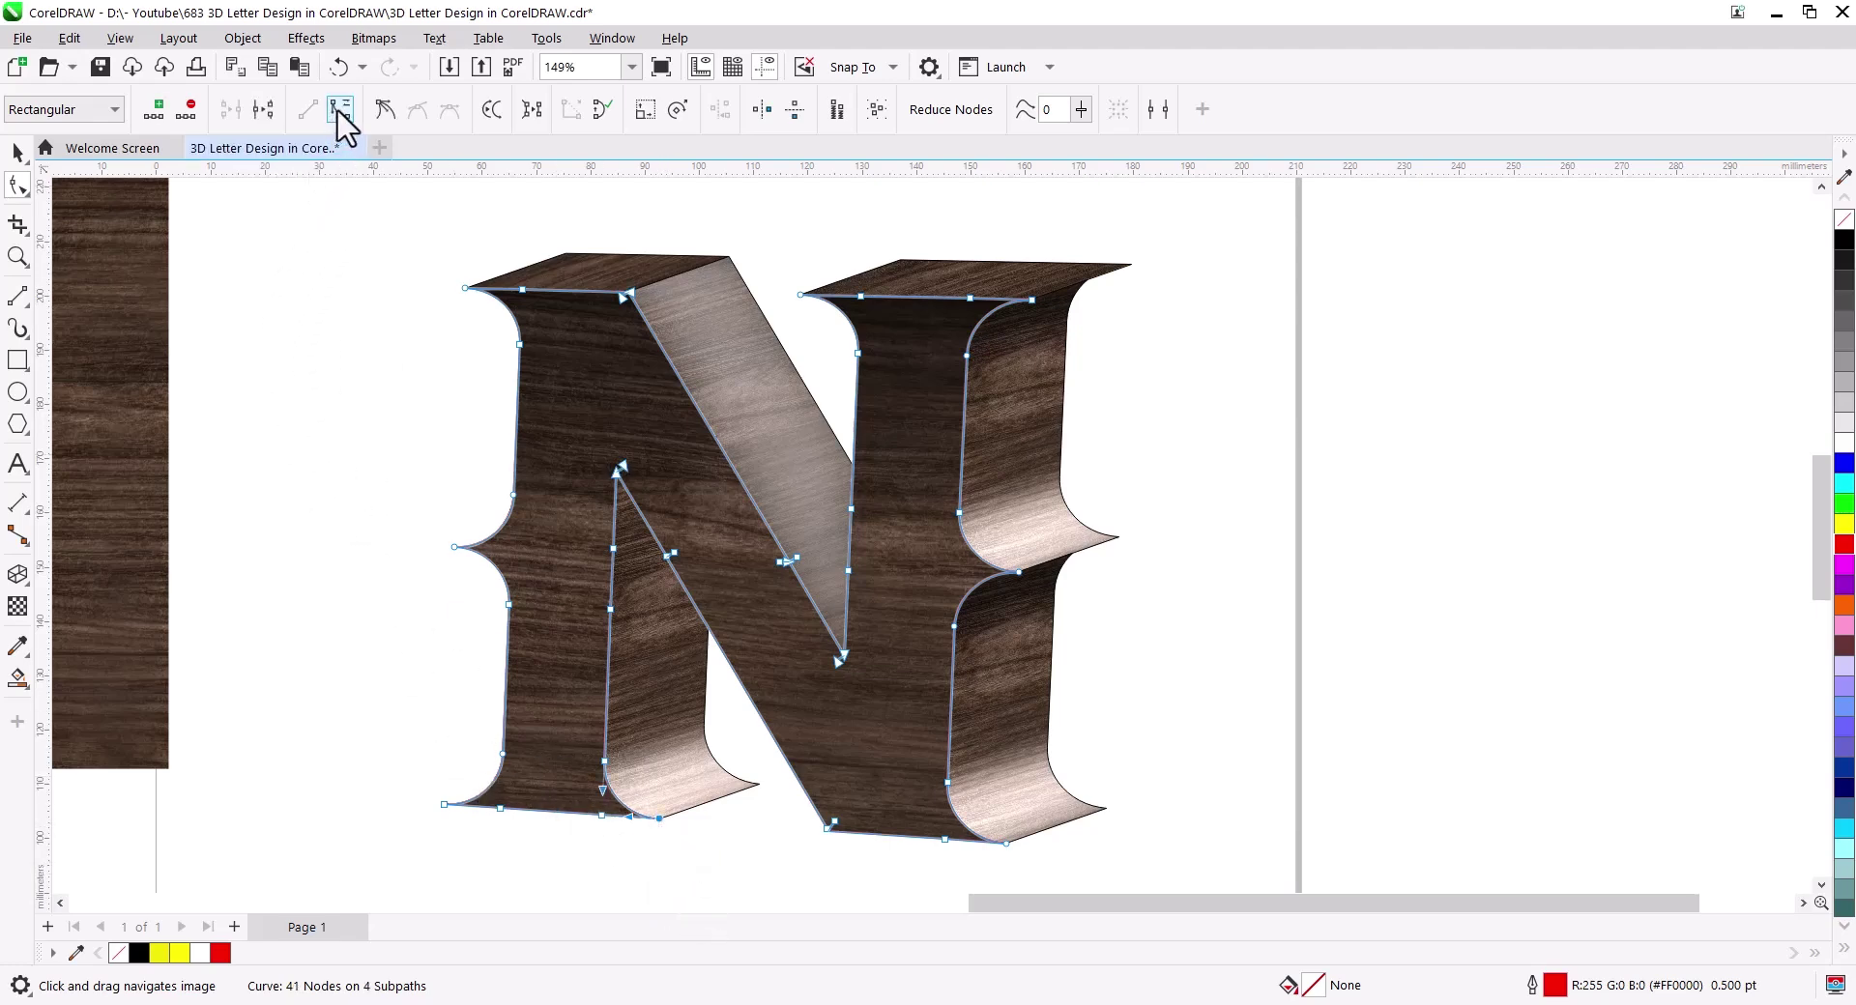
pyautogui.click(263, 109)
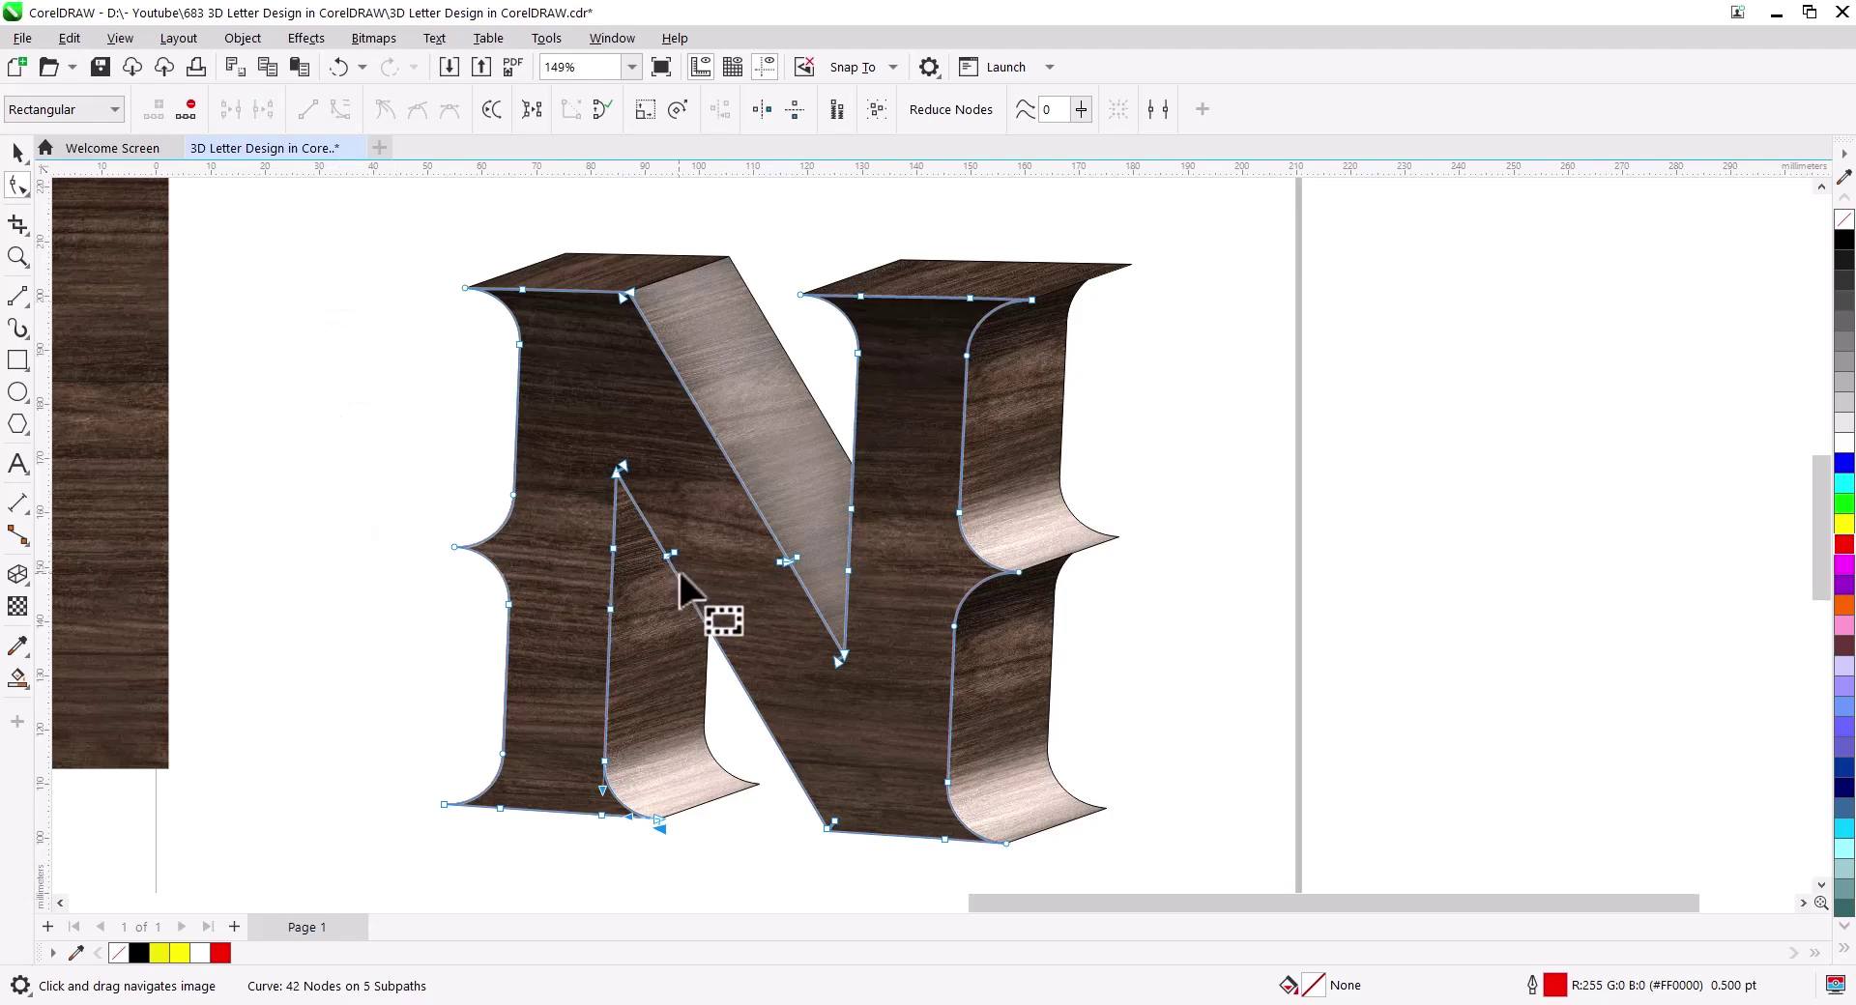
pyautogui.click(1032, 299)
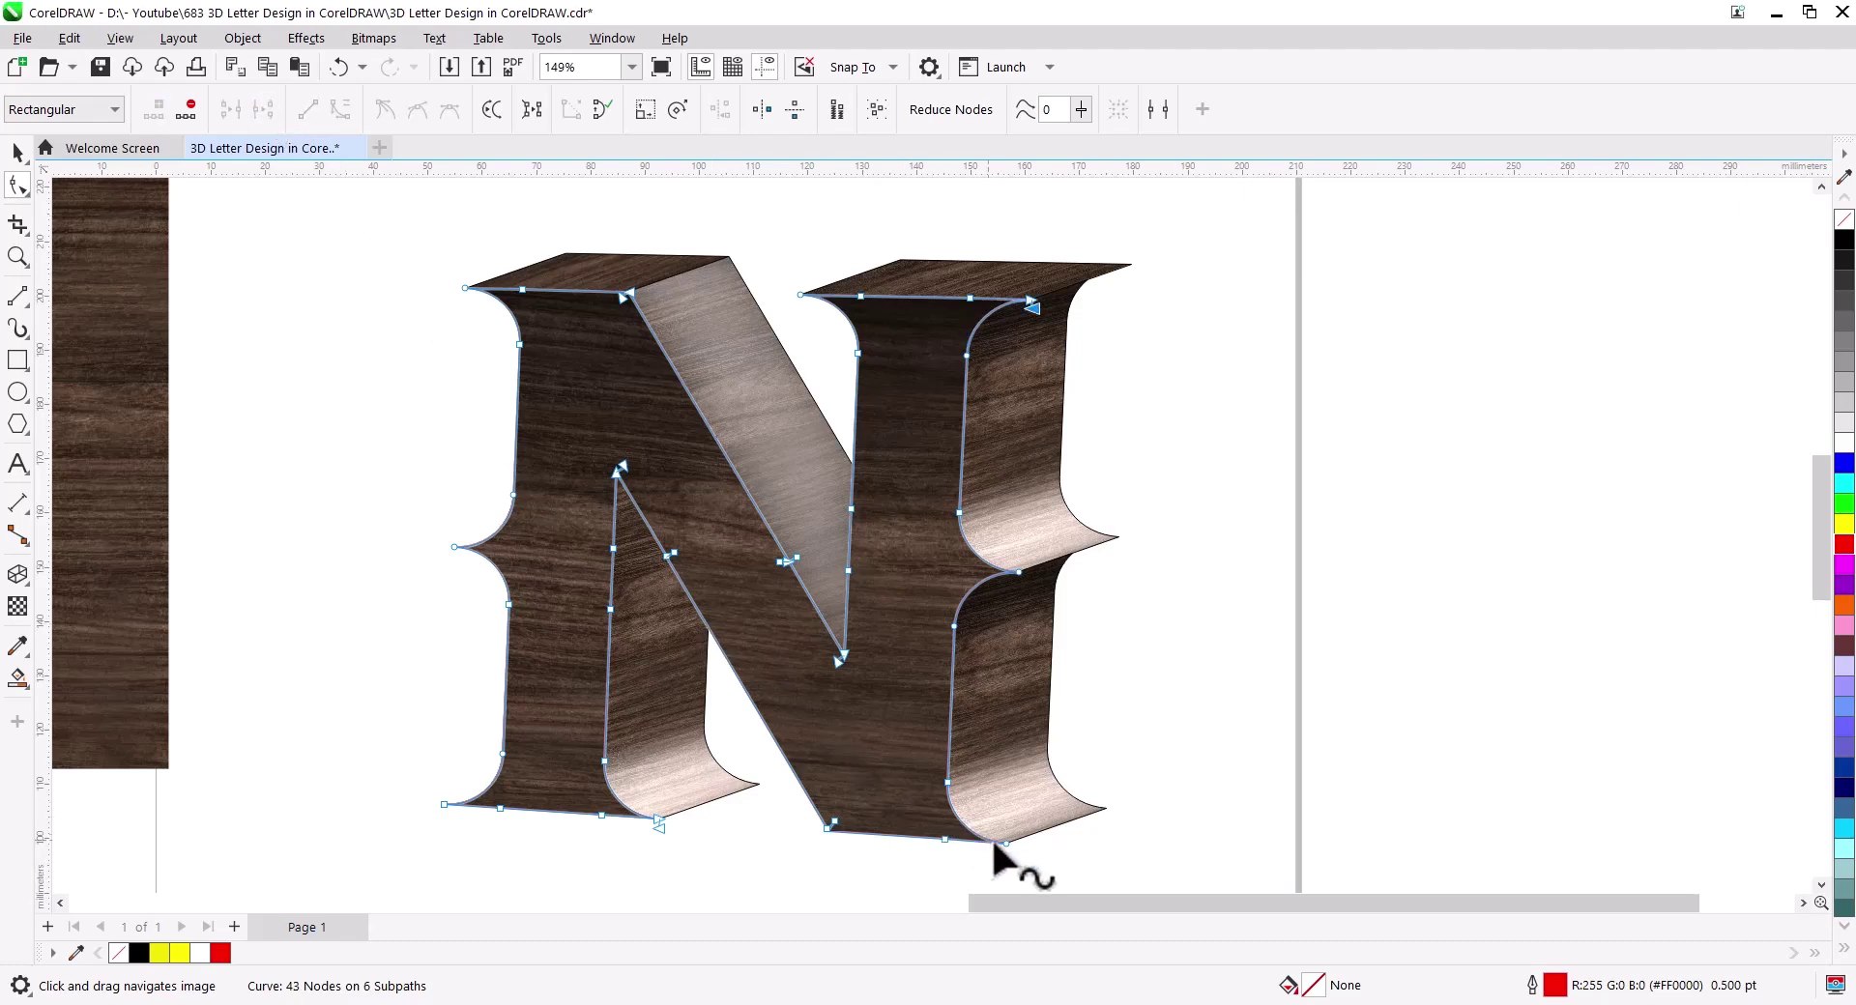
pyautogui.click(1007, 844)
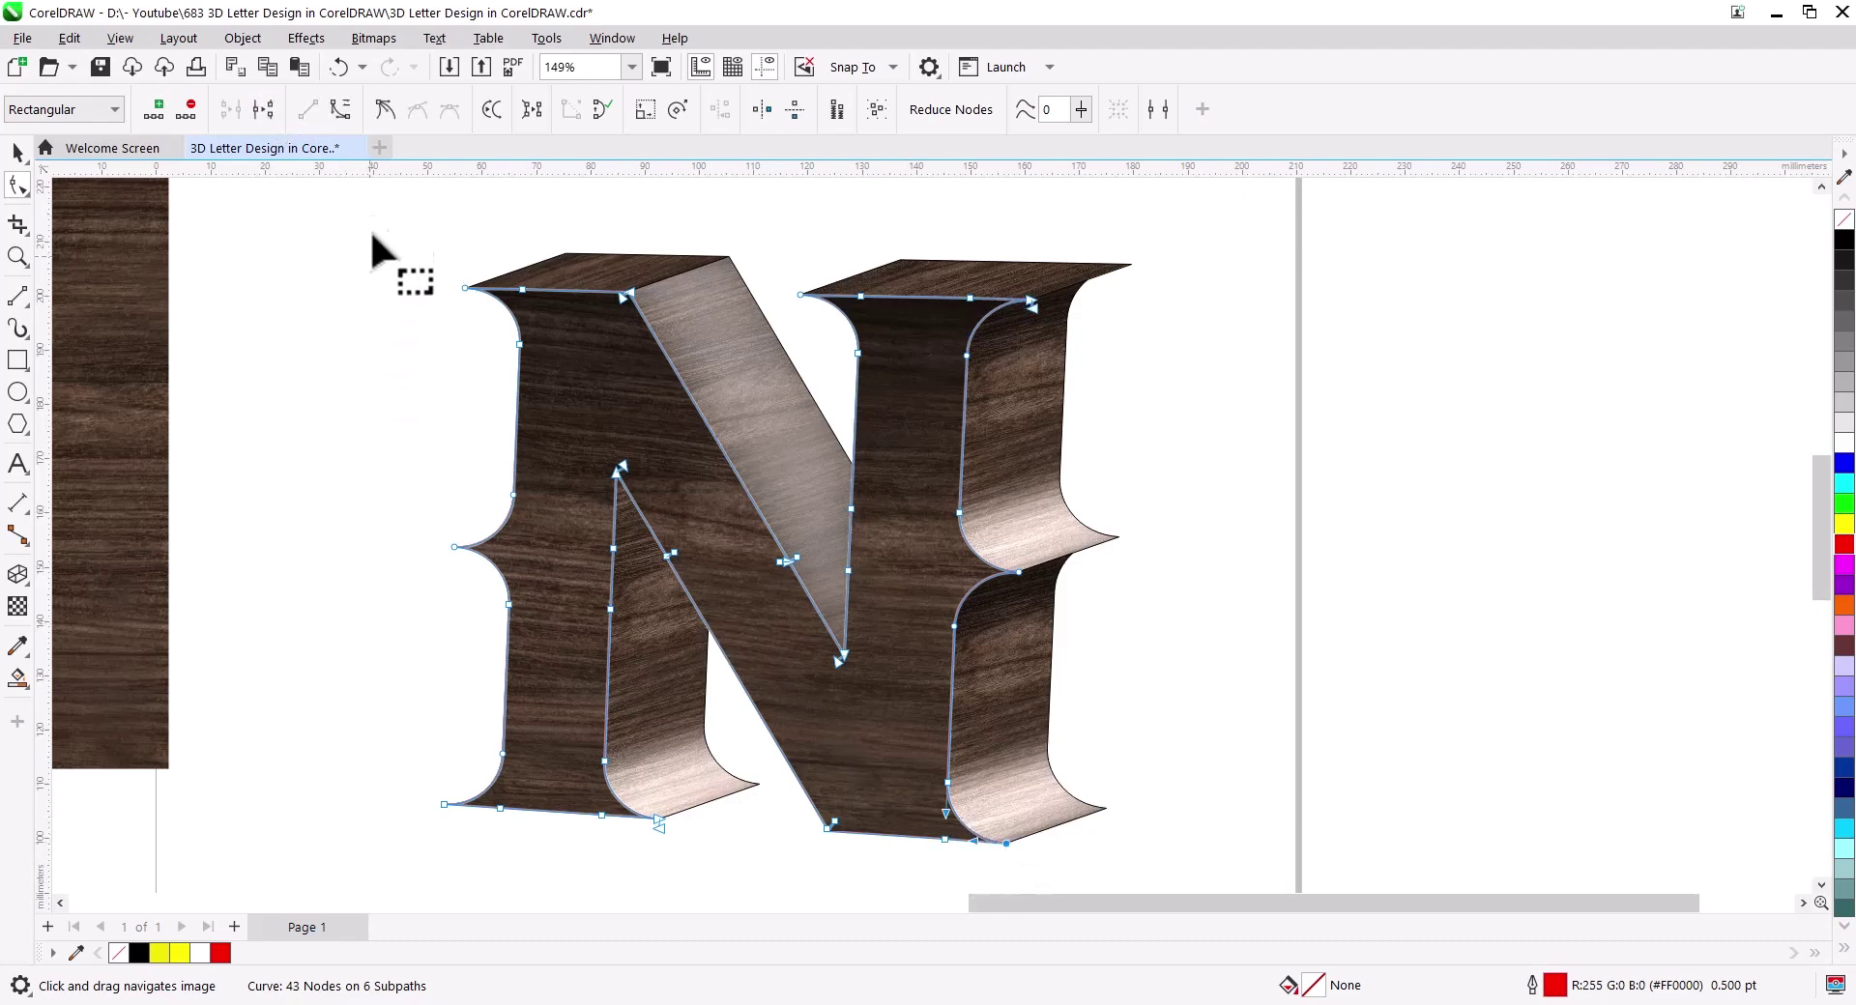
pyautogui.click(262, 109)
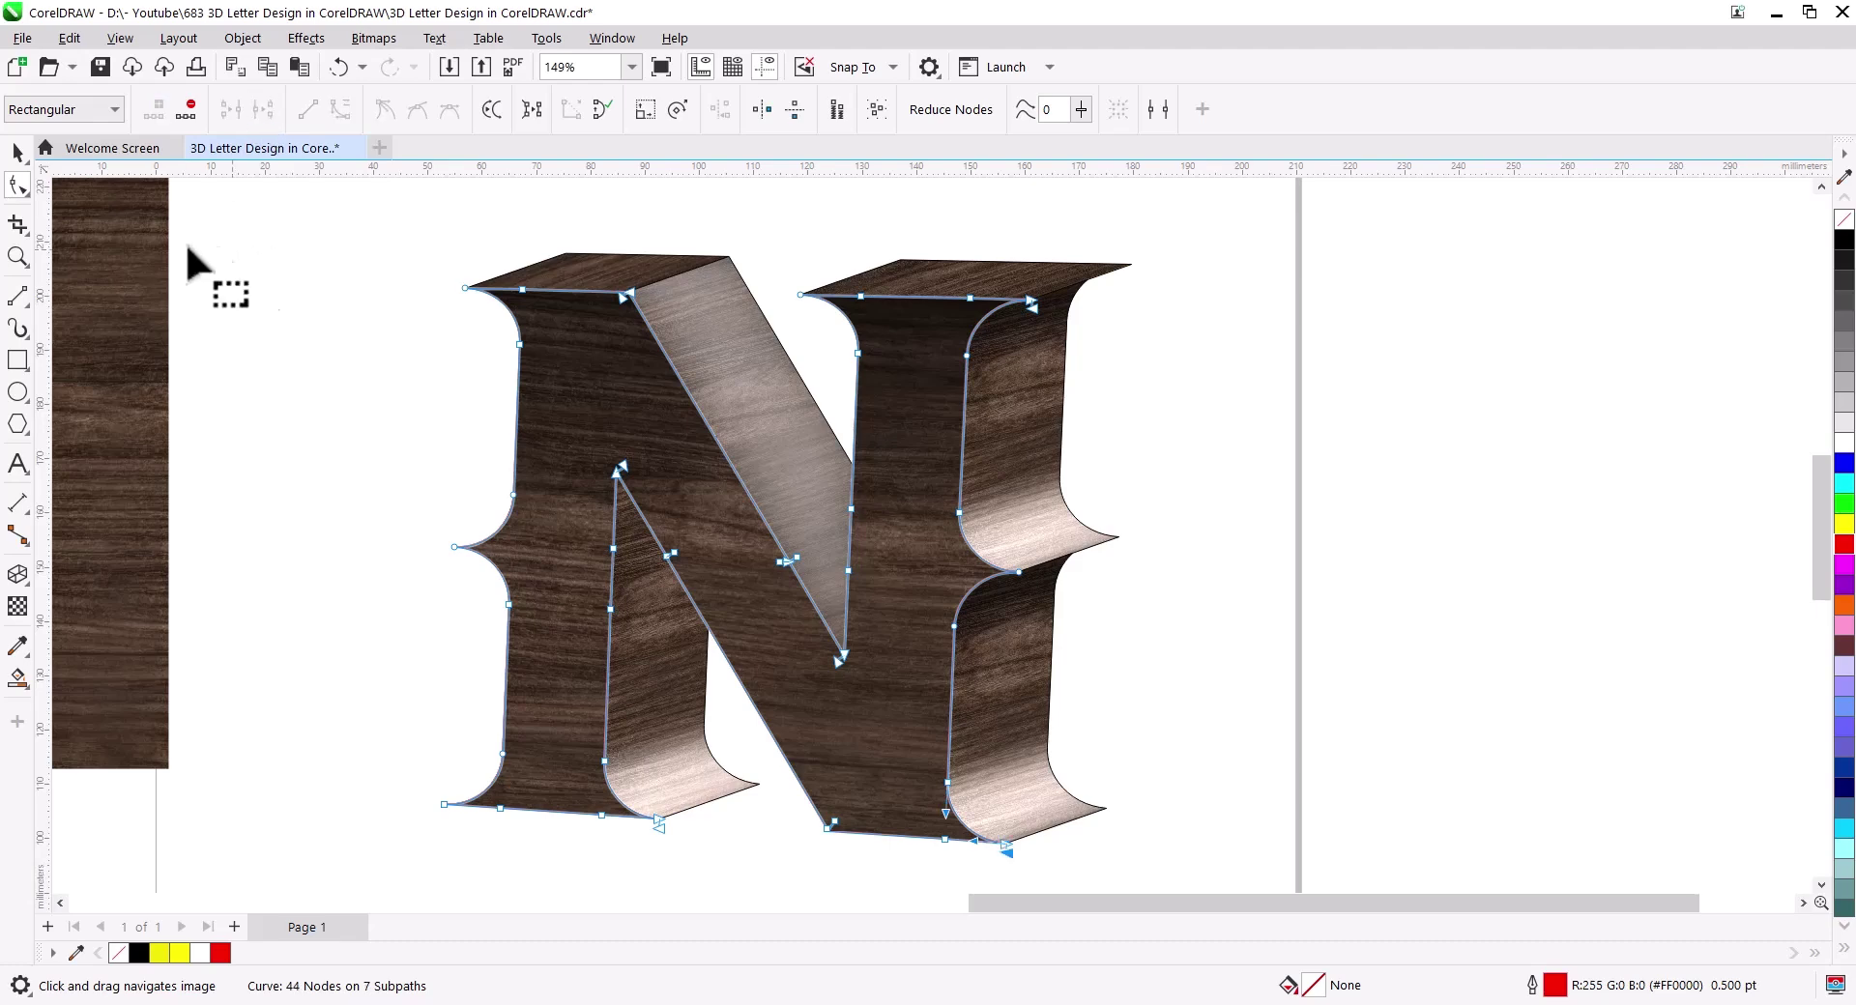
pyautogui.click(13, 150)
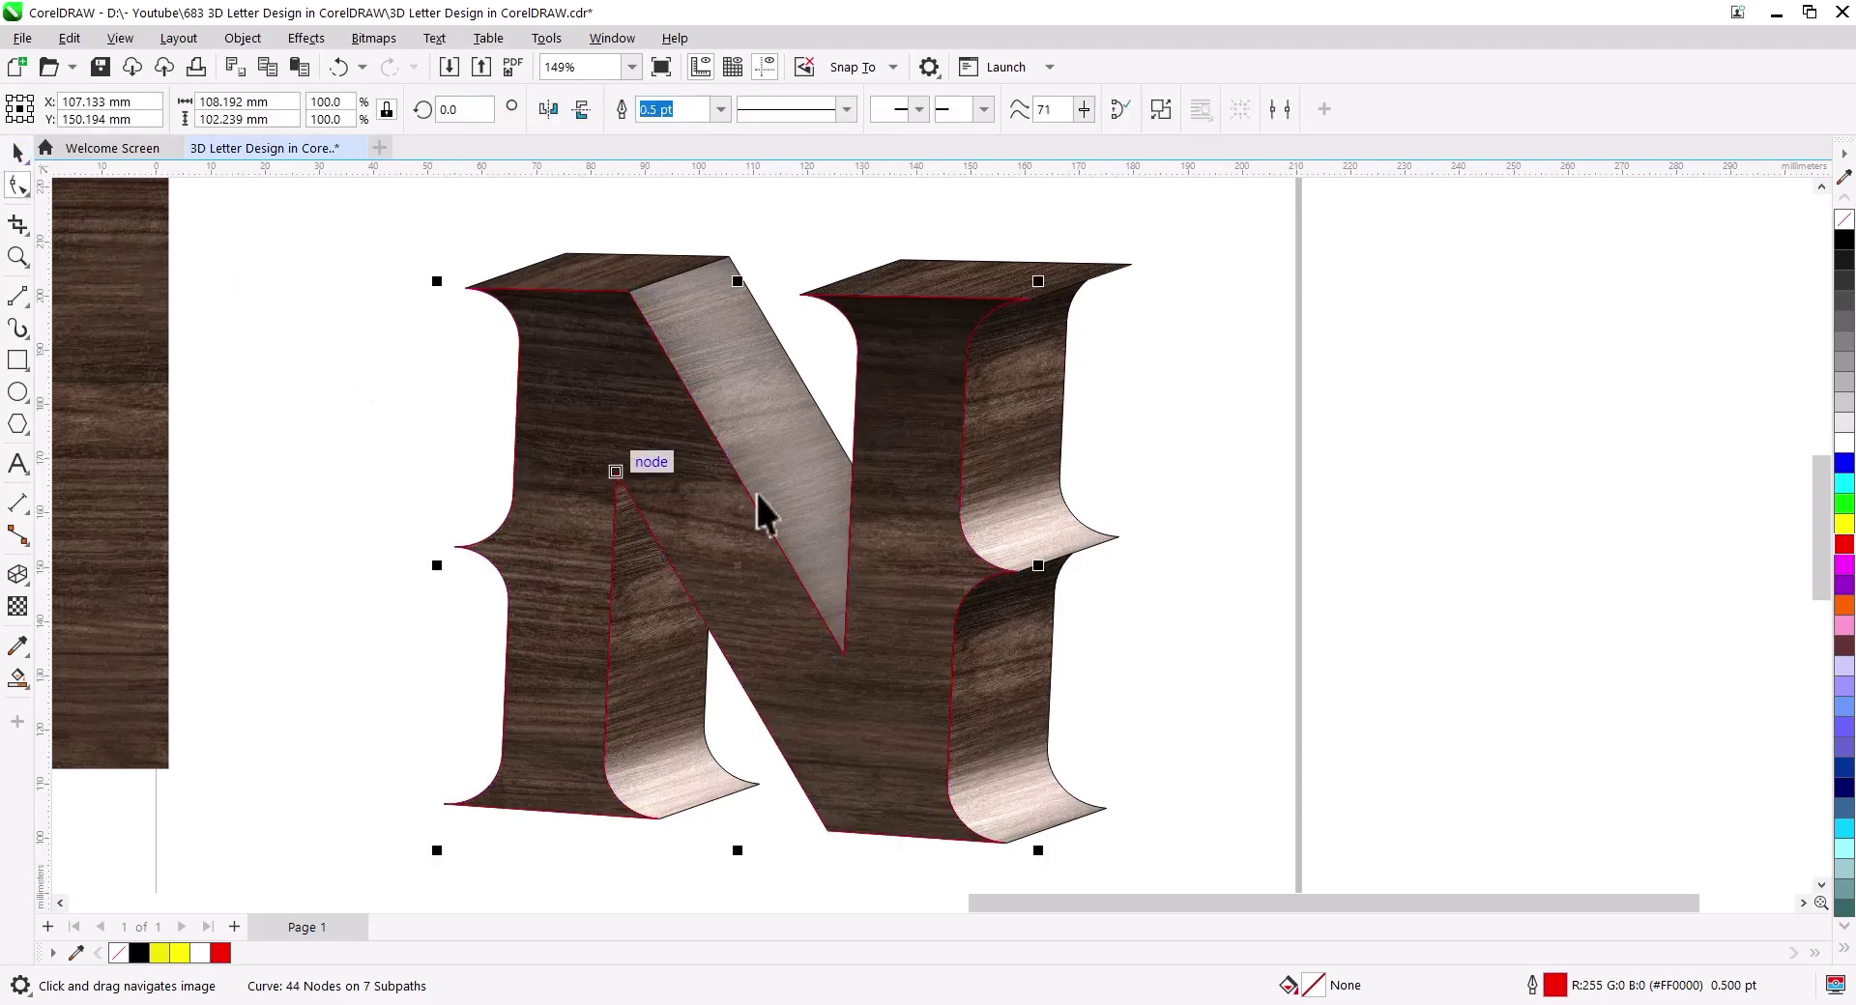
# Step: Split the red outline into separate pieces and delete three unwanted pieces
pyautogui.rightClick(855, 443)
pyautogui.click(875, 414)
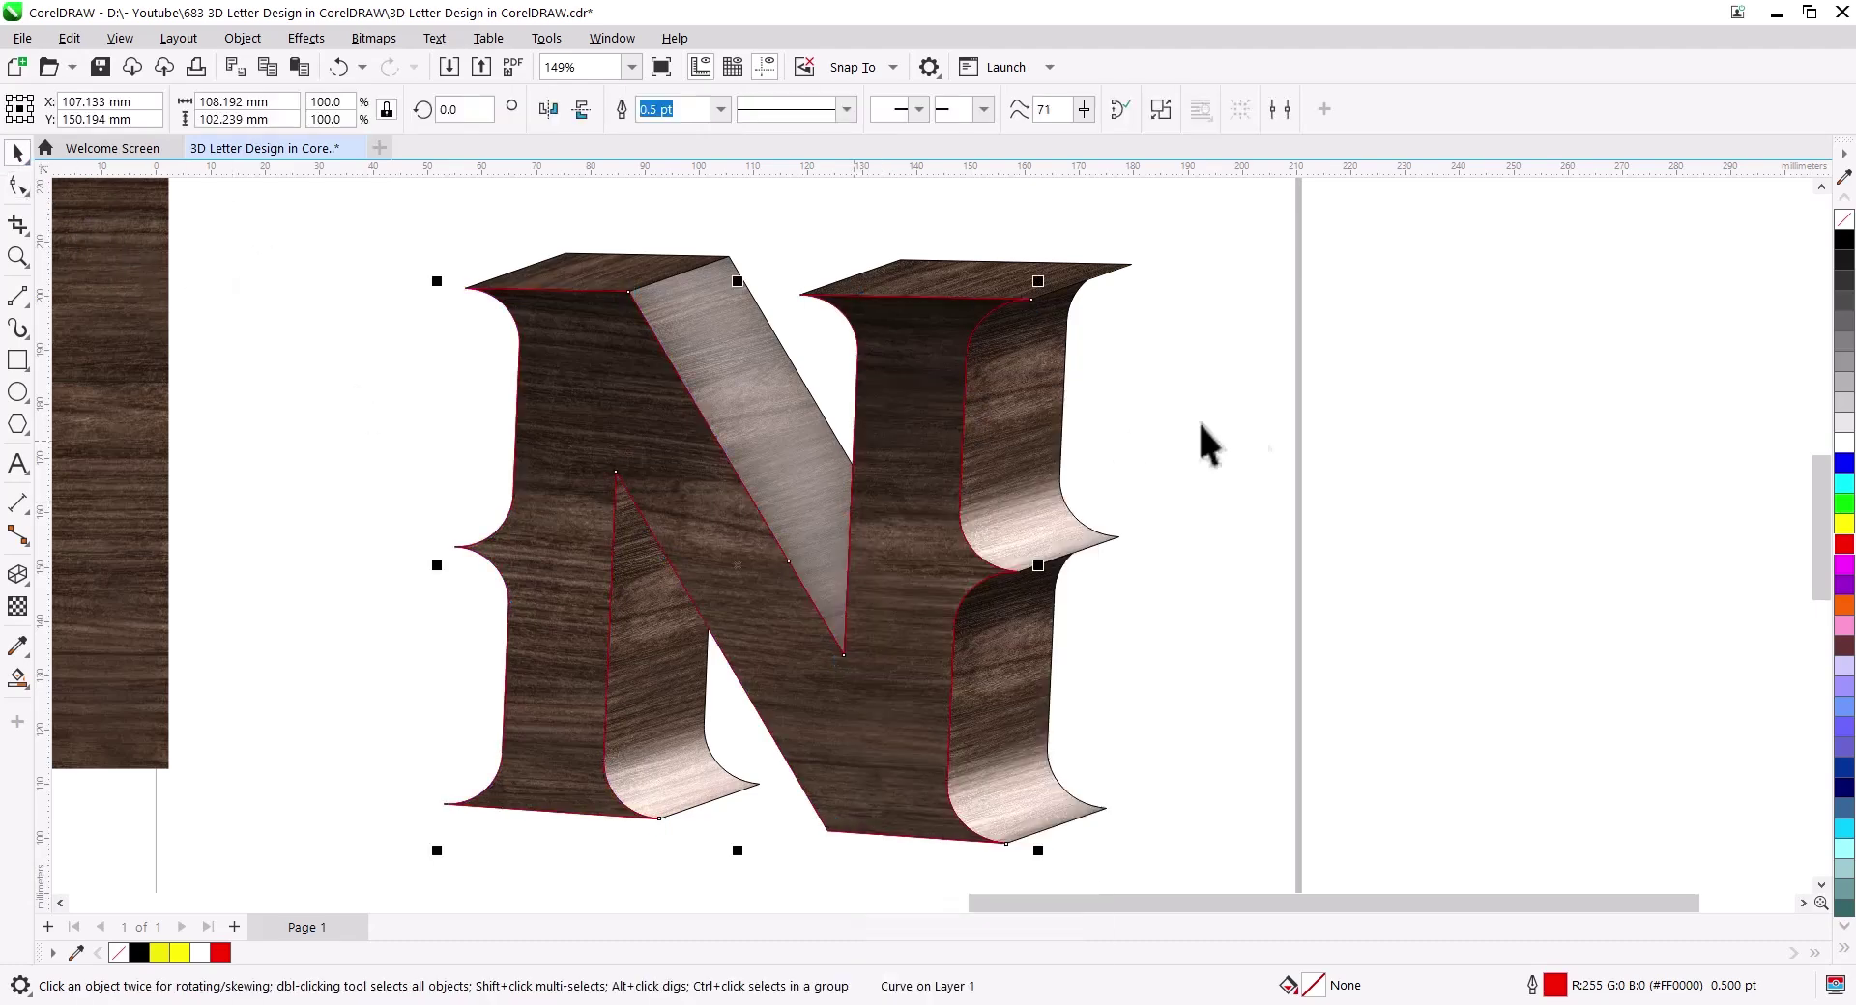
pyautogui.click(1267, 445)
pyautogui.click(856, 362)
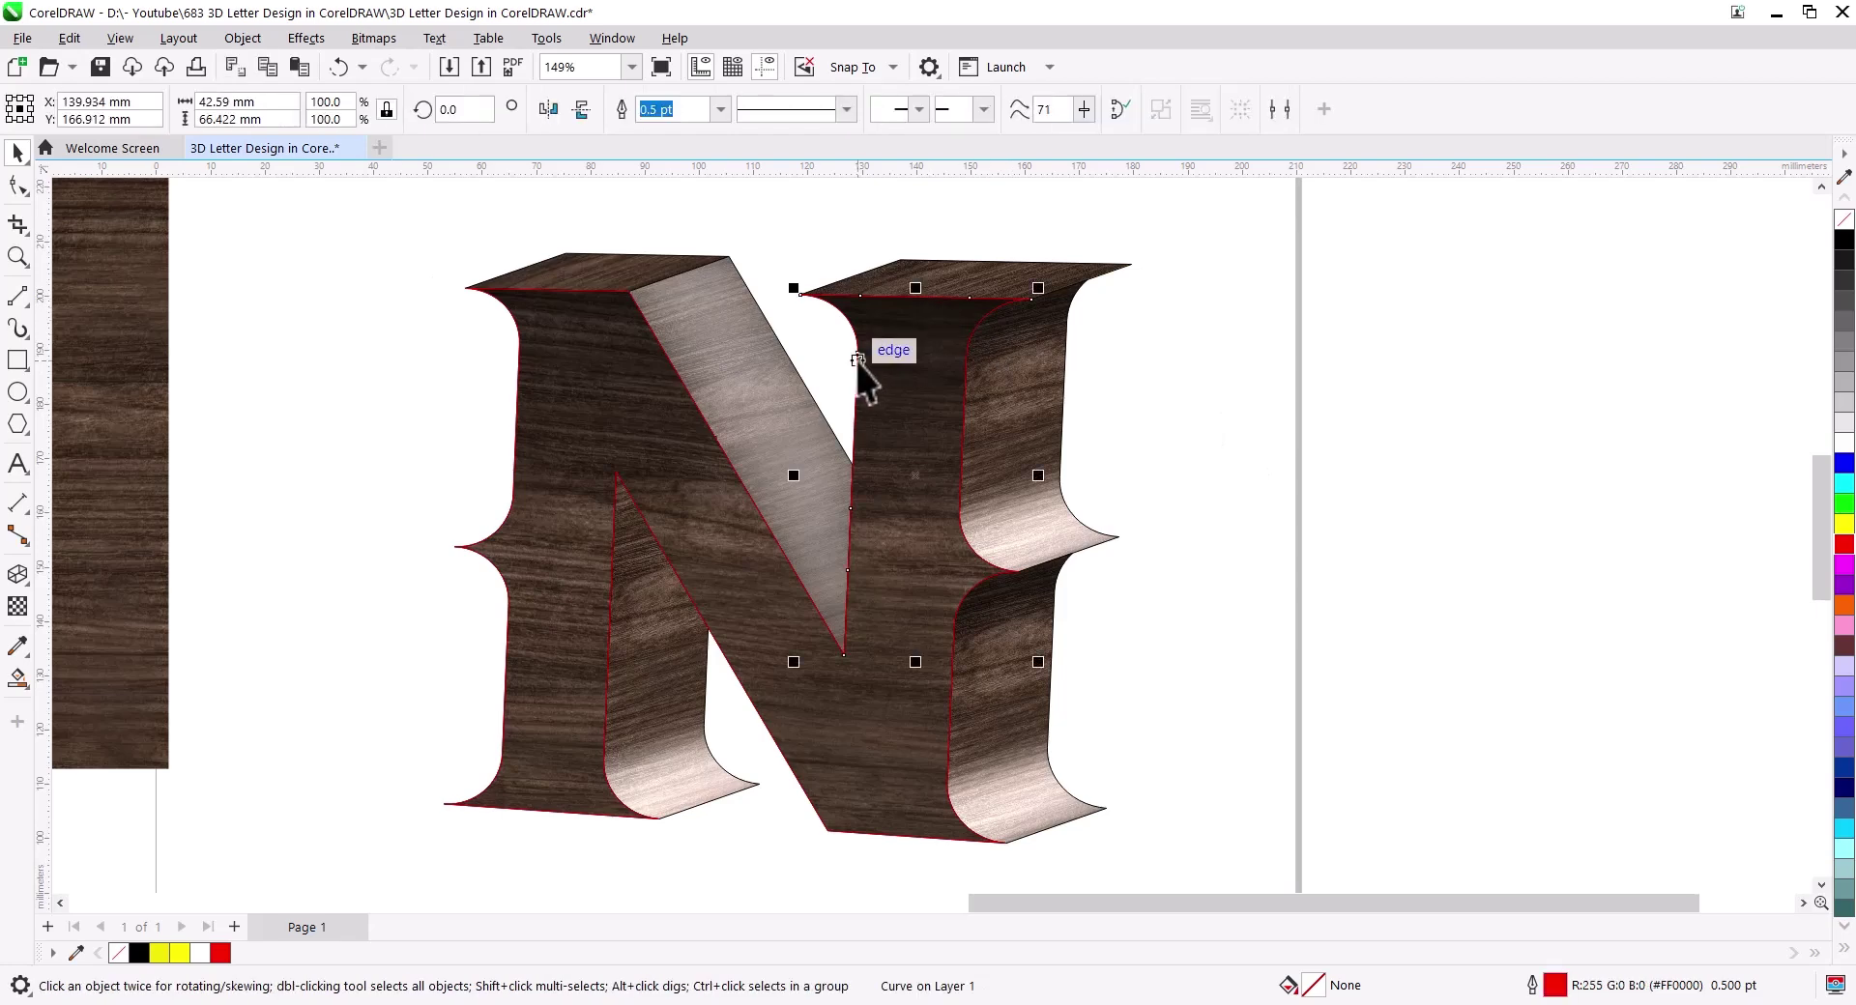
pyautogui.press('Delete')
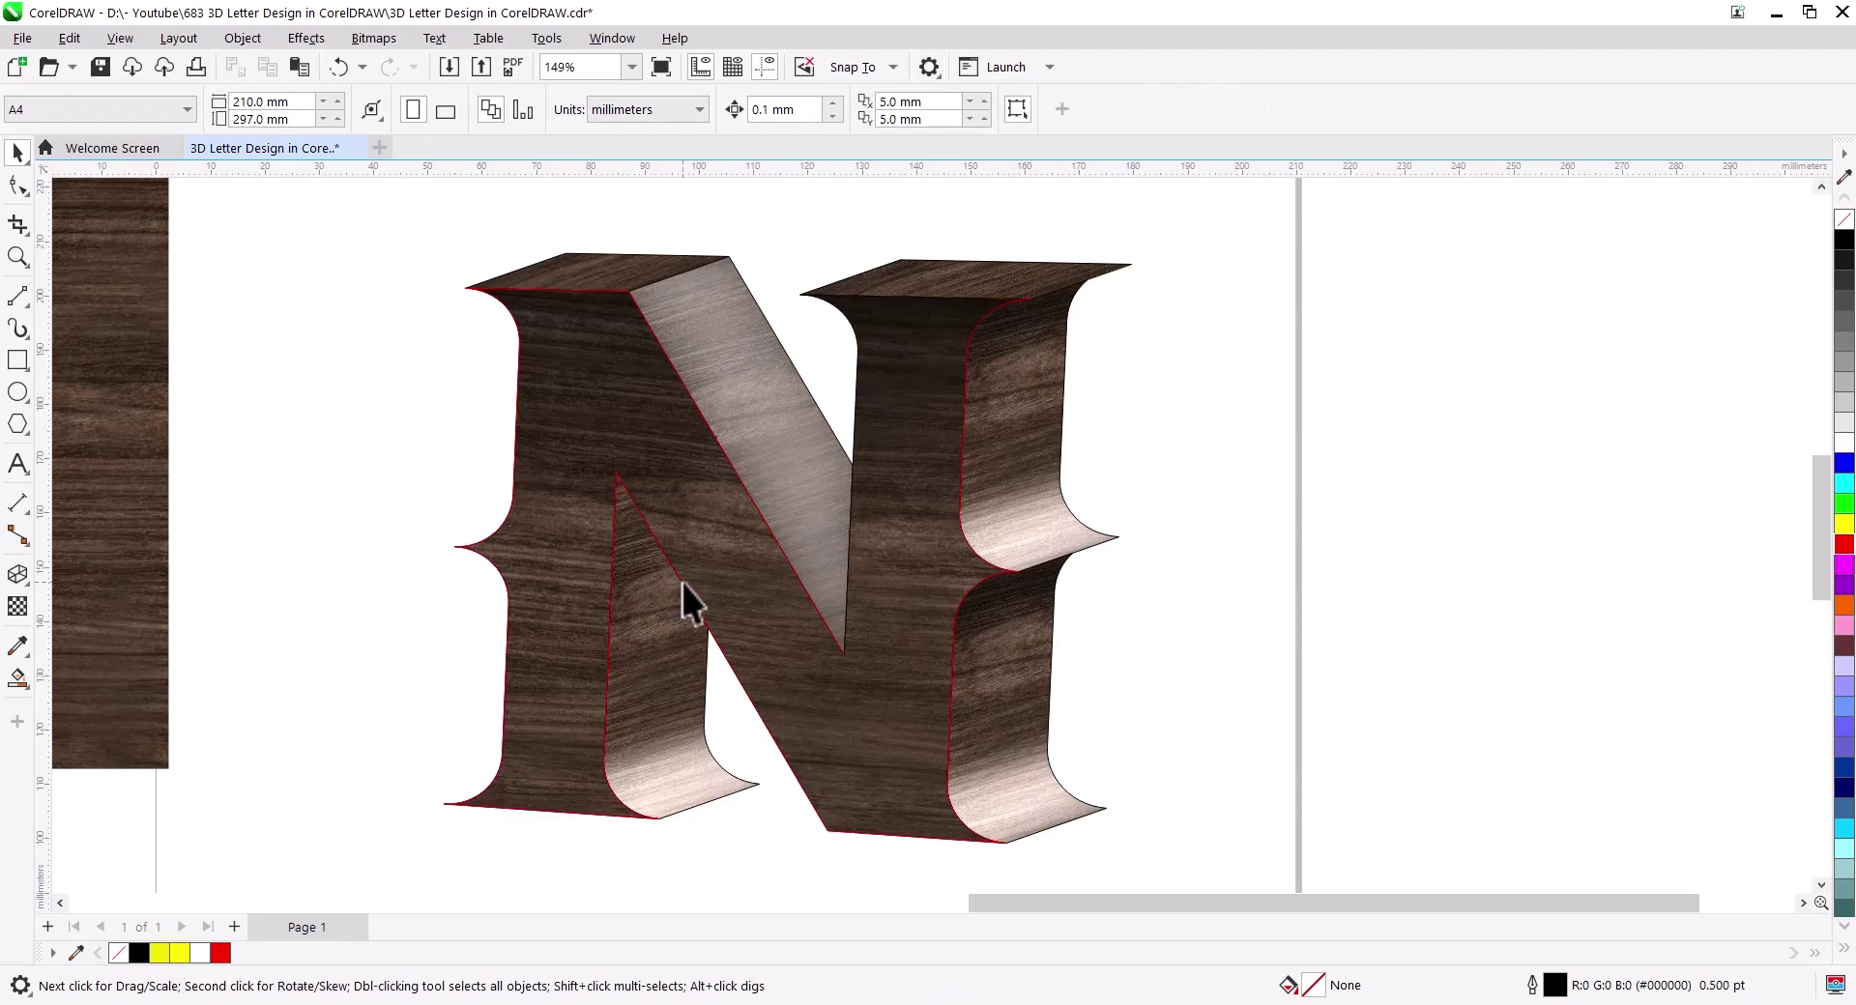
pyautogui.click(692, 638)
pyautogui.press('Delete')
pyautogui.click(515, 508)
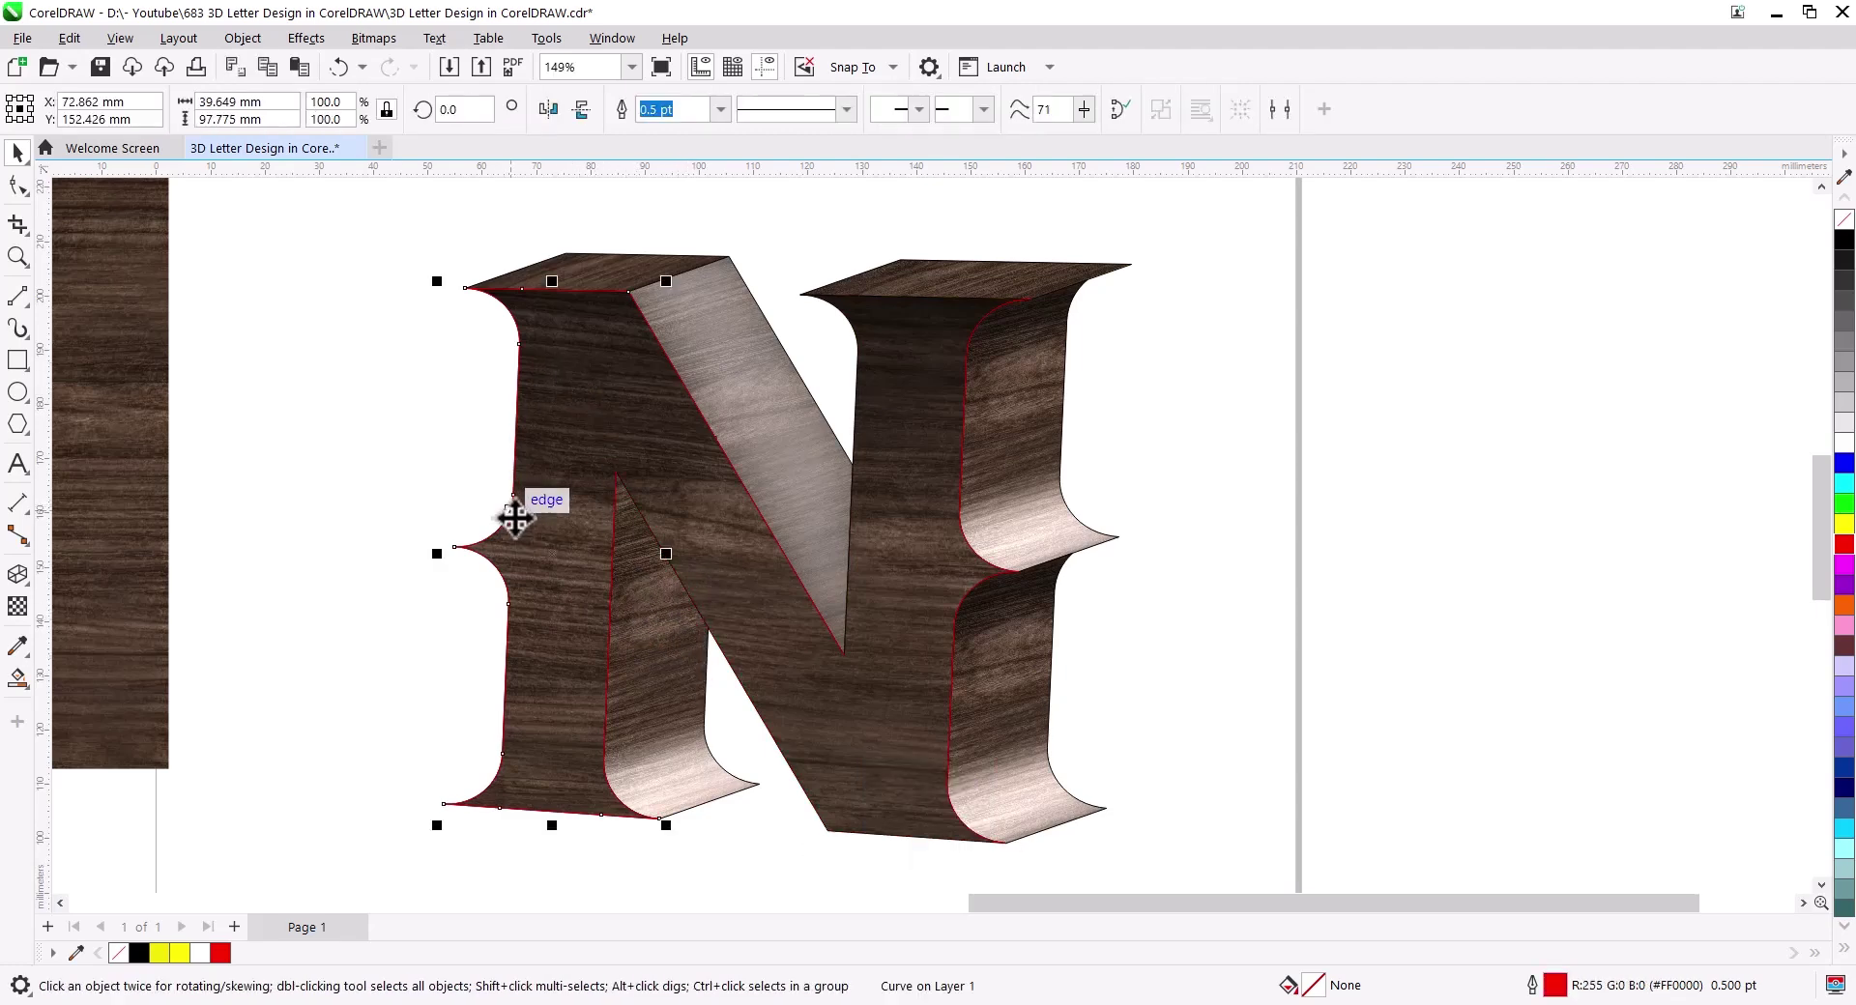
pyautogui.press('Delete')
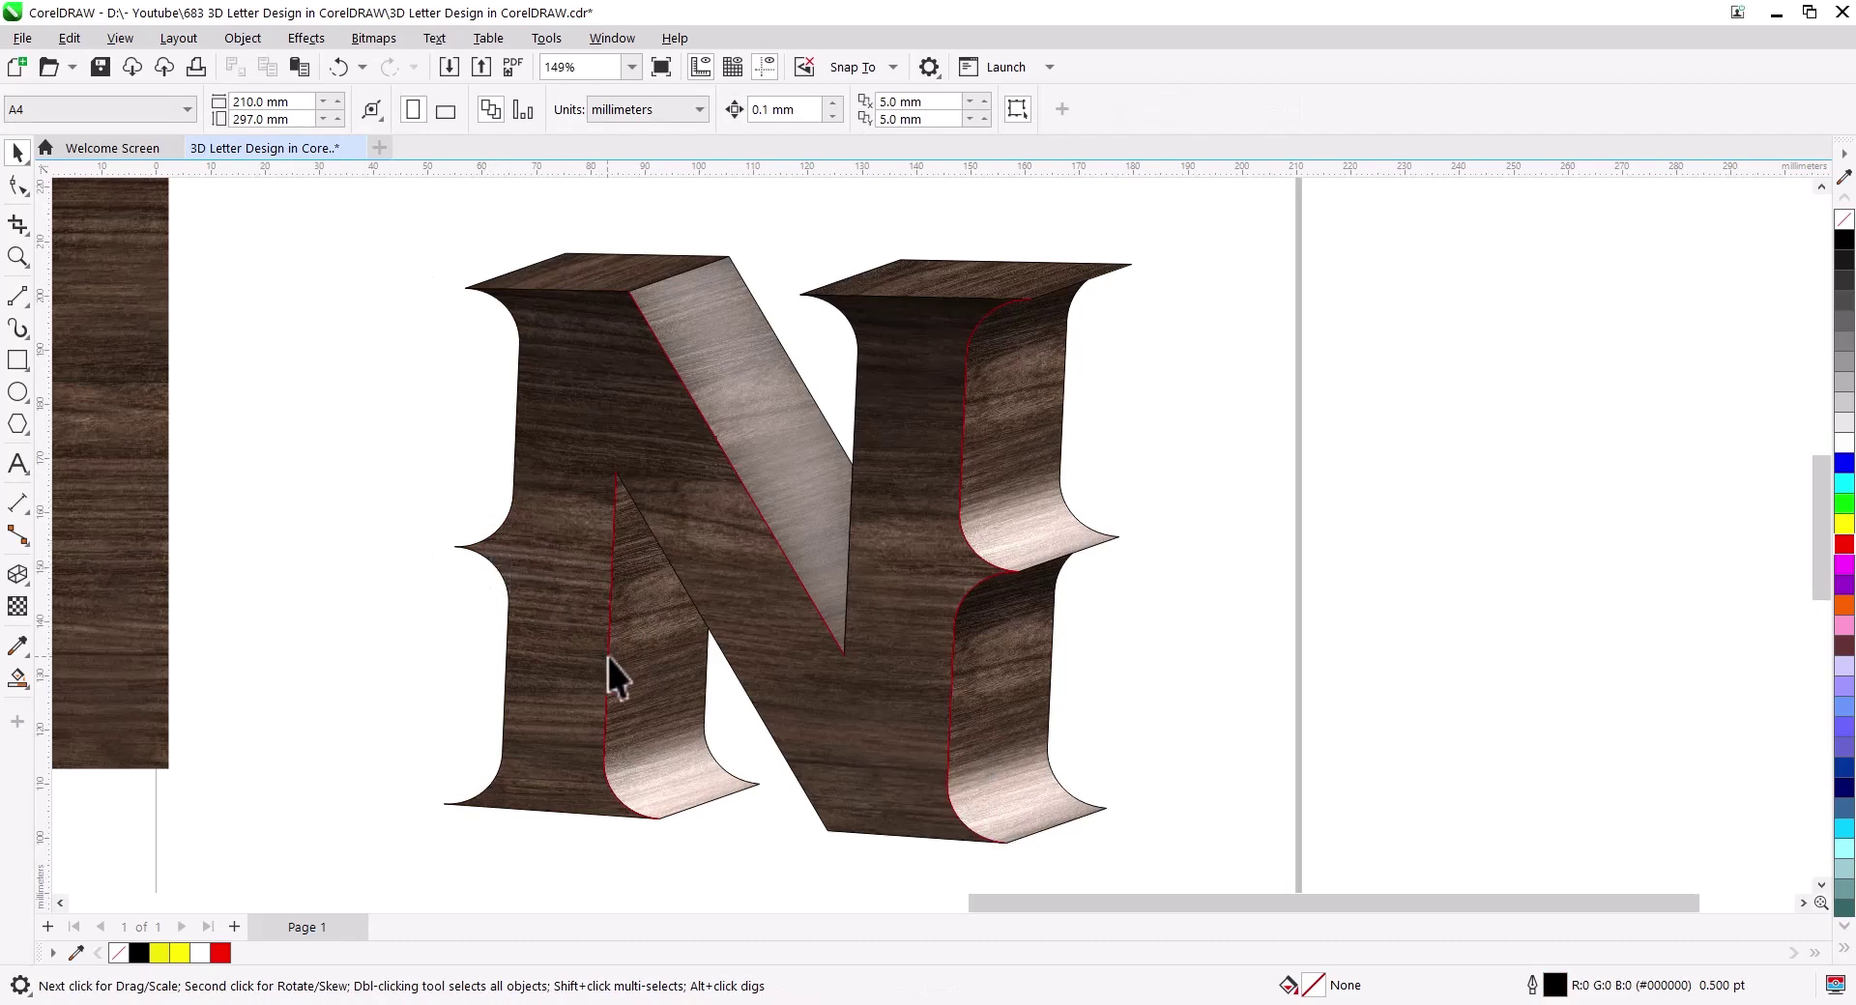
# Step: Give the left, diagonal and right inner edge curves white 1.5 pt outlines
pyautogui.click(607, 658)
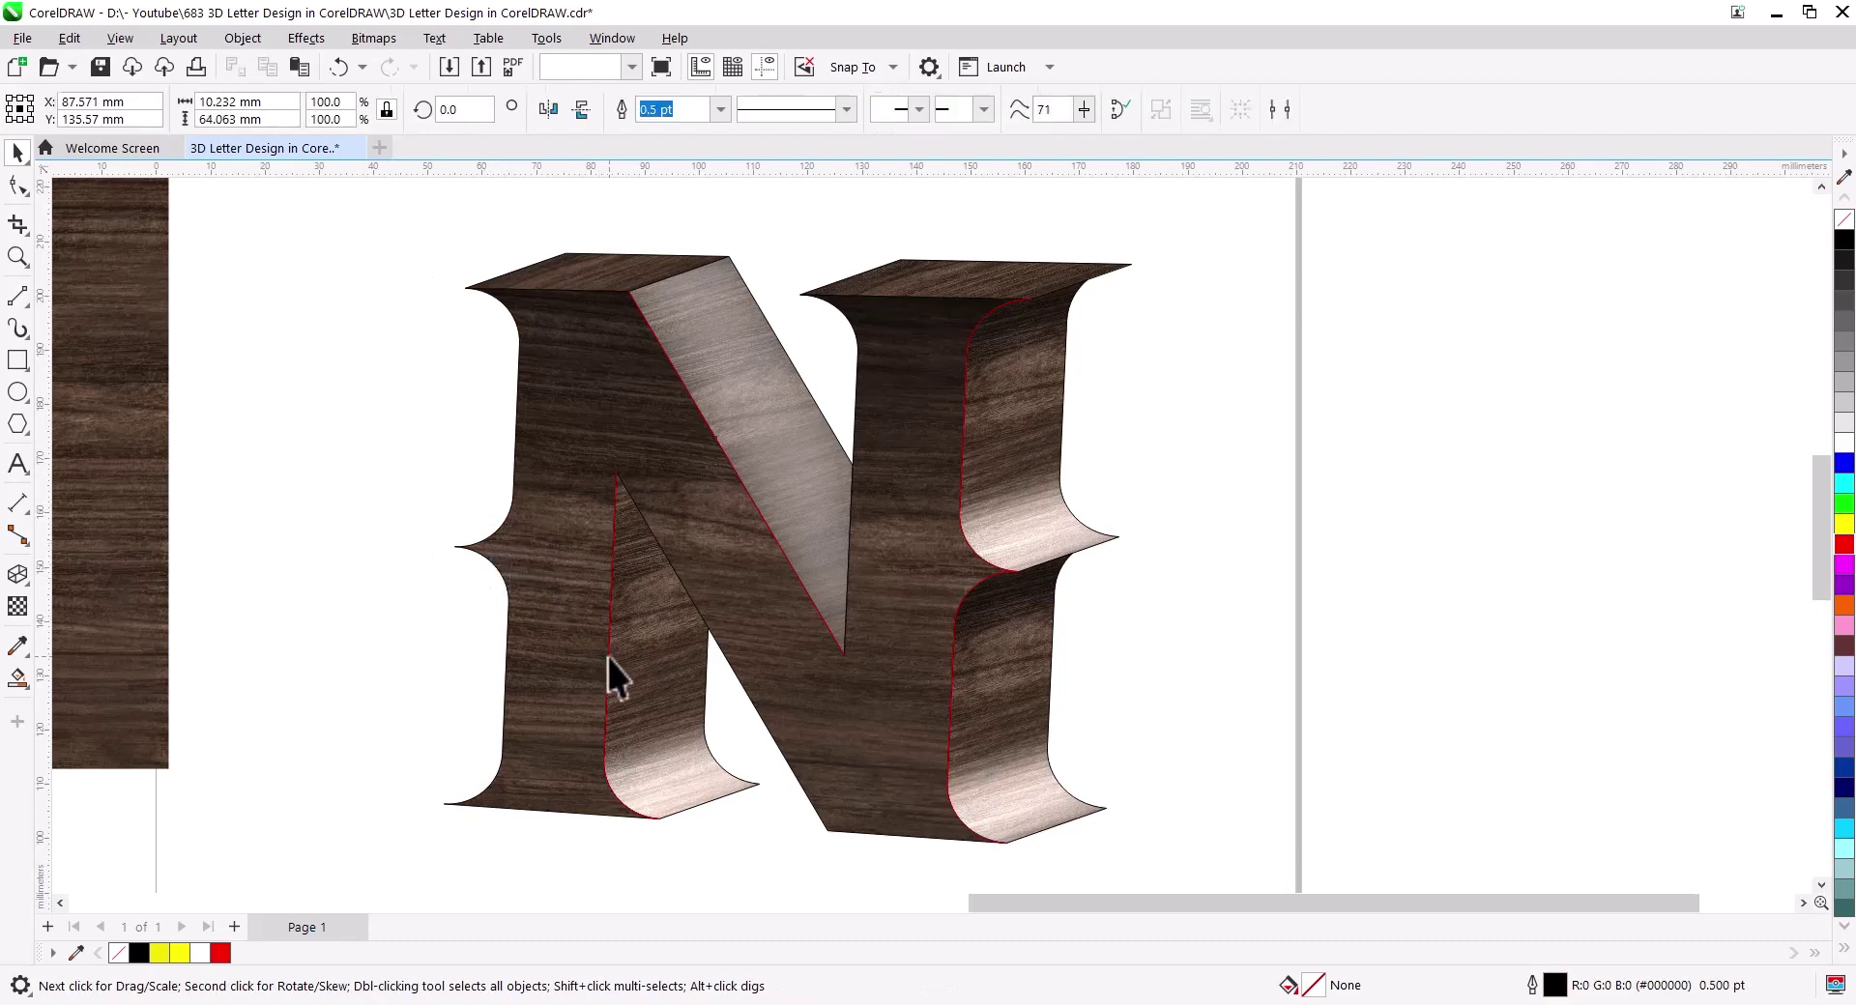
pyautogui.keyDown('shift'); pyautogui.click(767, 530); pyautogui.keyUp('shift')
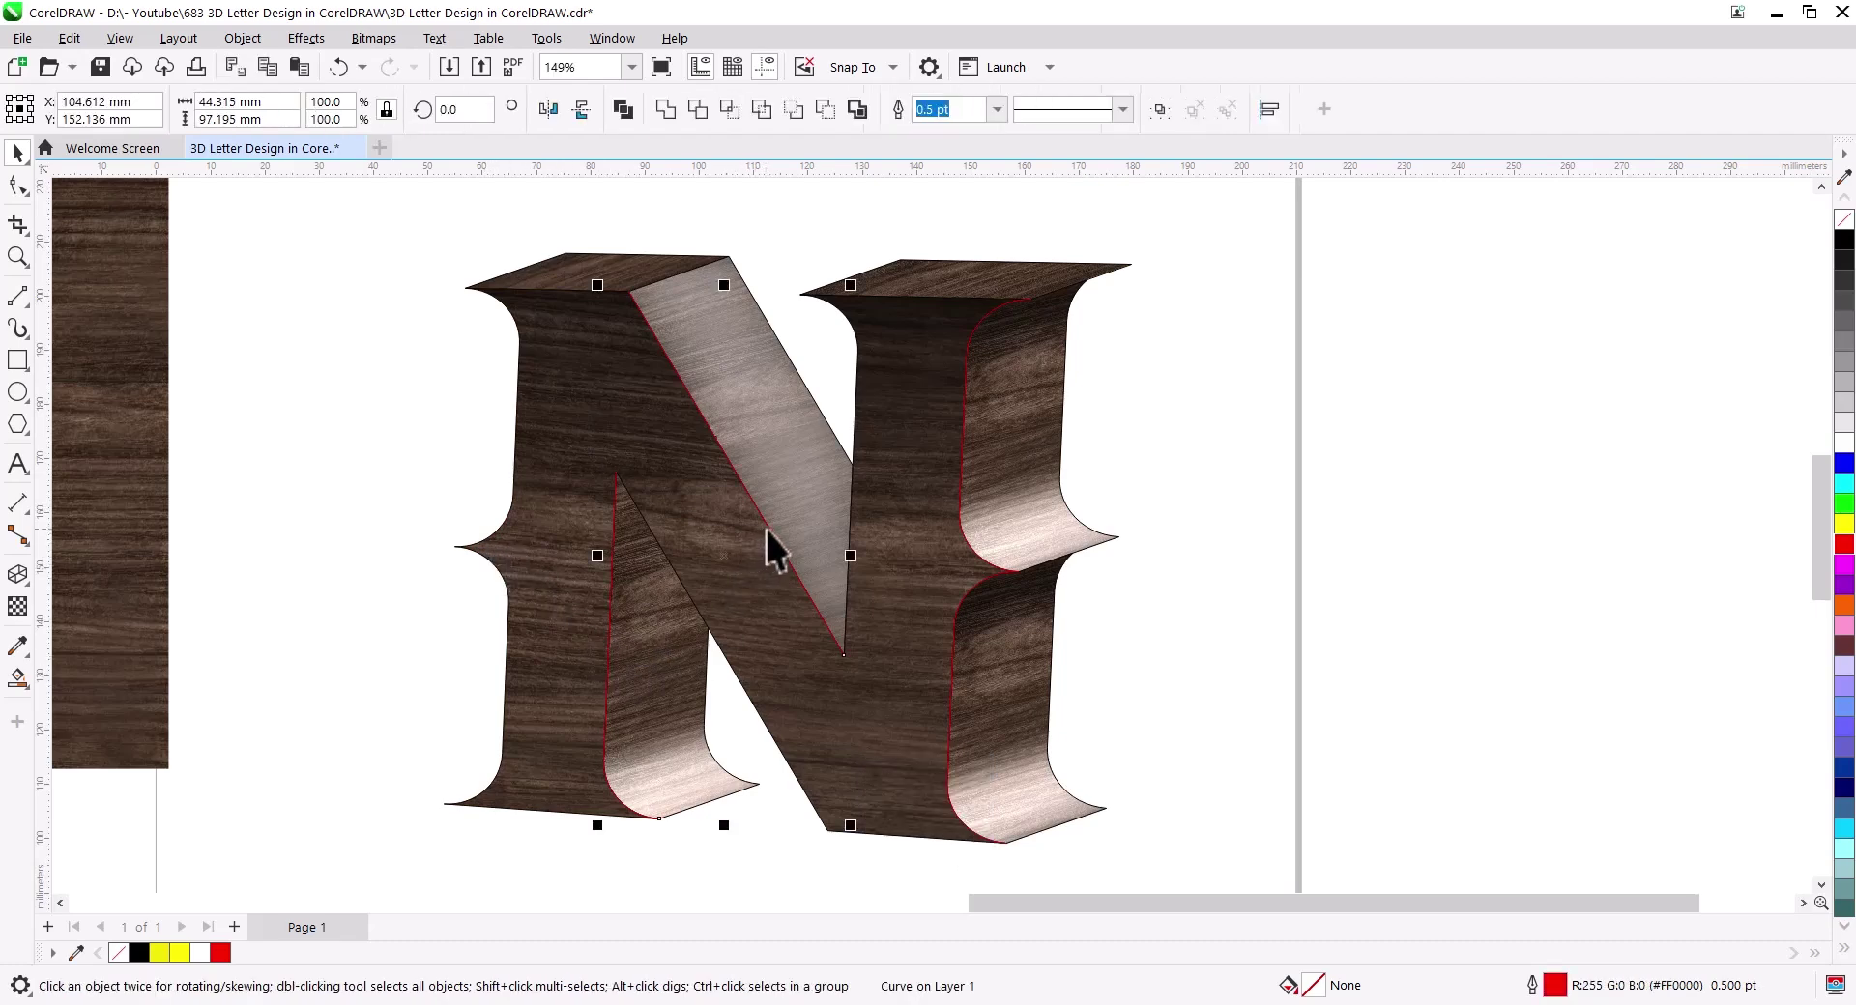
pyautogui.keyDown('shift'); pyautogui.click(961, 496); pyautogui.keyUp('shift')
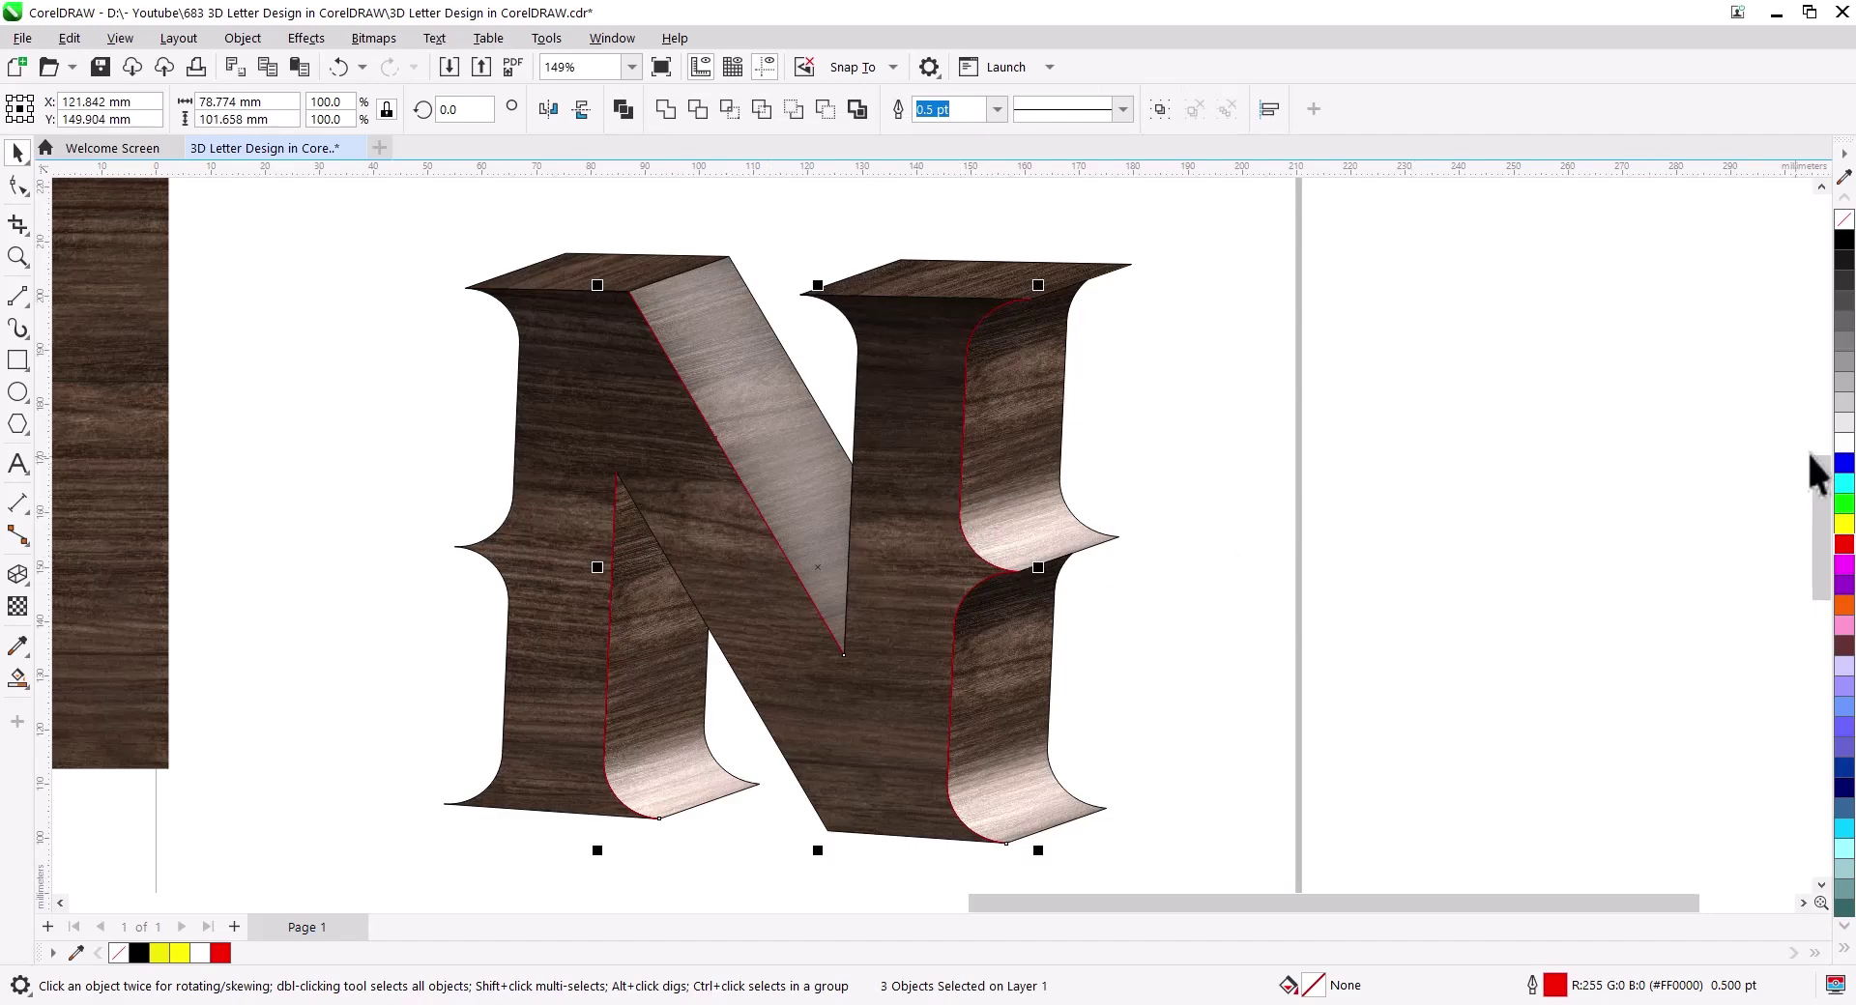
pyautogui.rightClick(1844, 444)
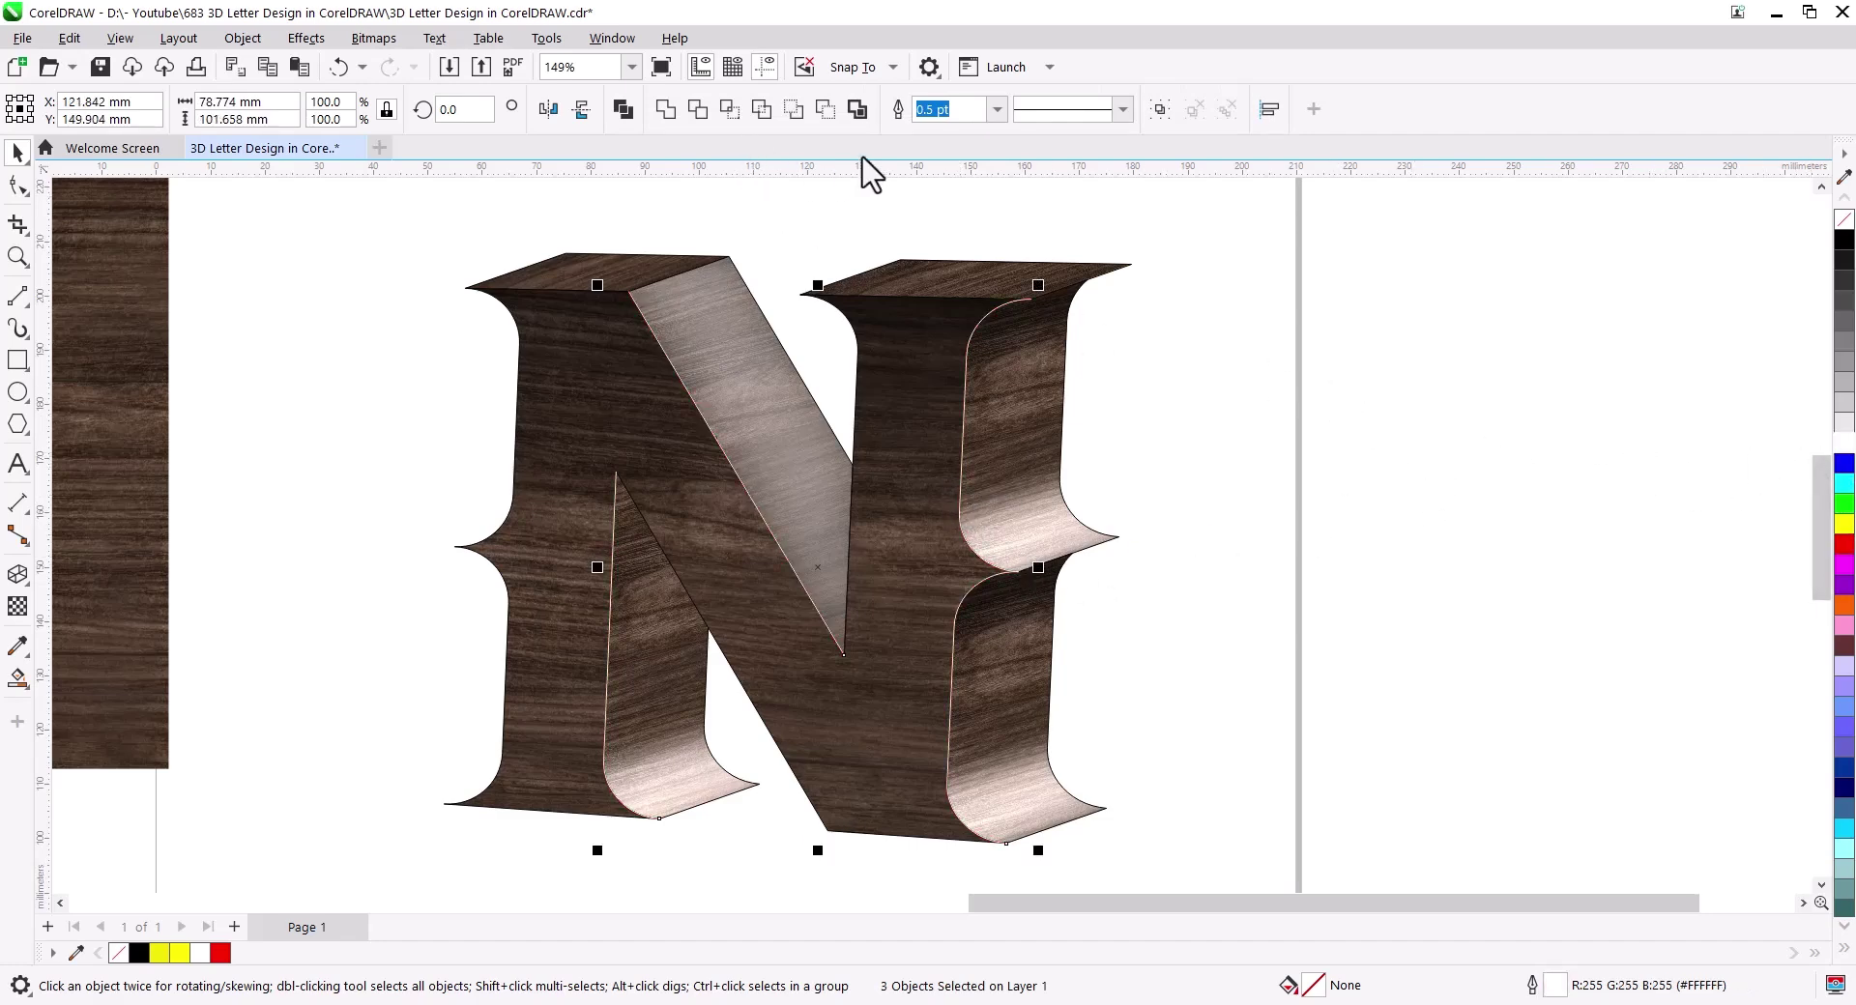
pyautogui.click(996, 109)
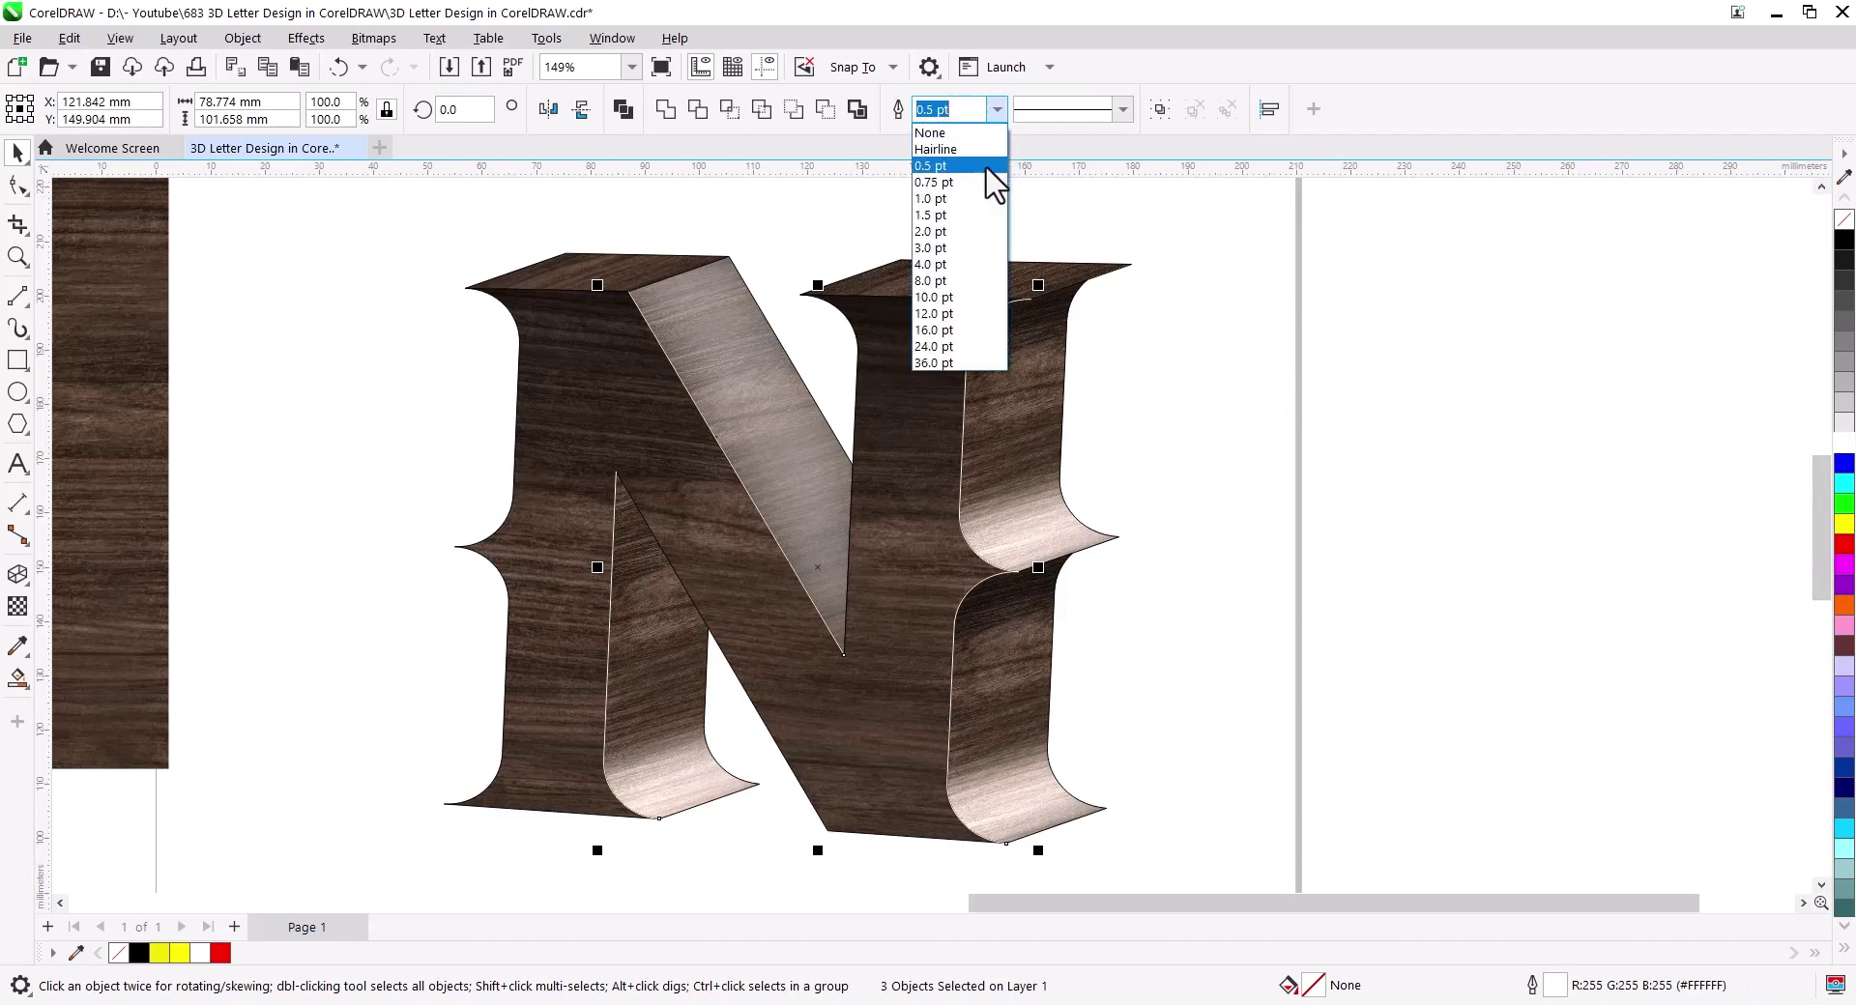
pyautogui.click(977, 215)
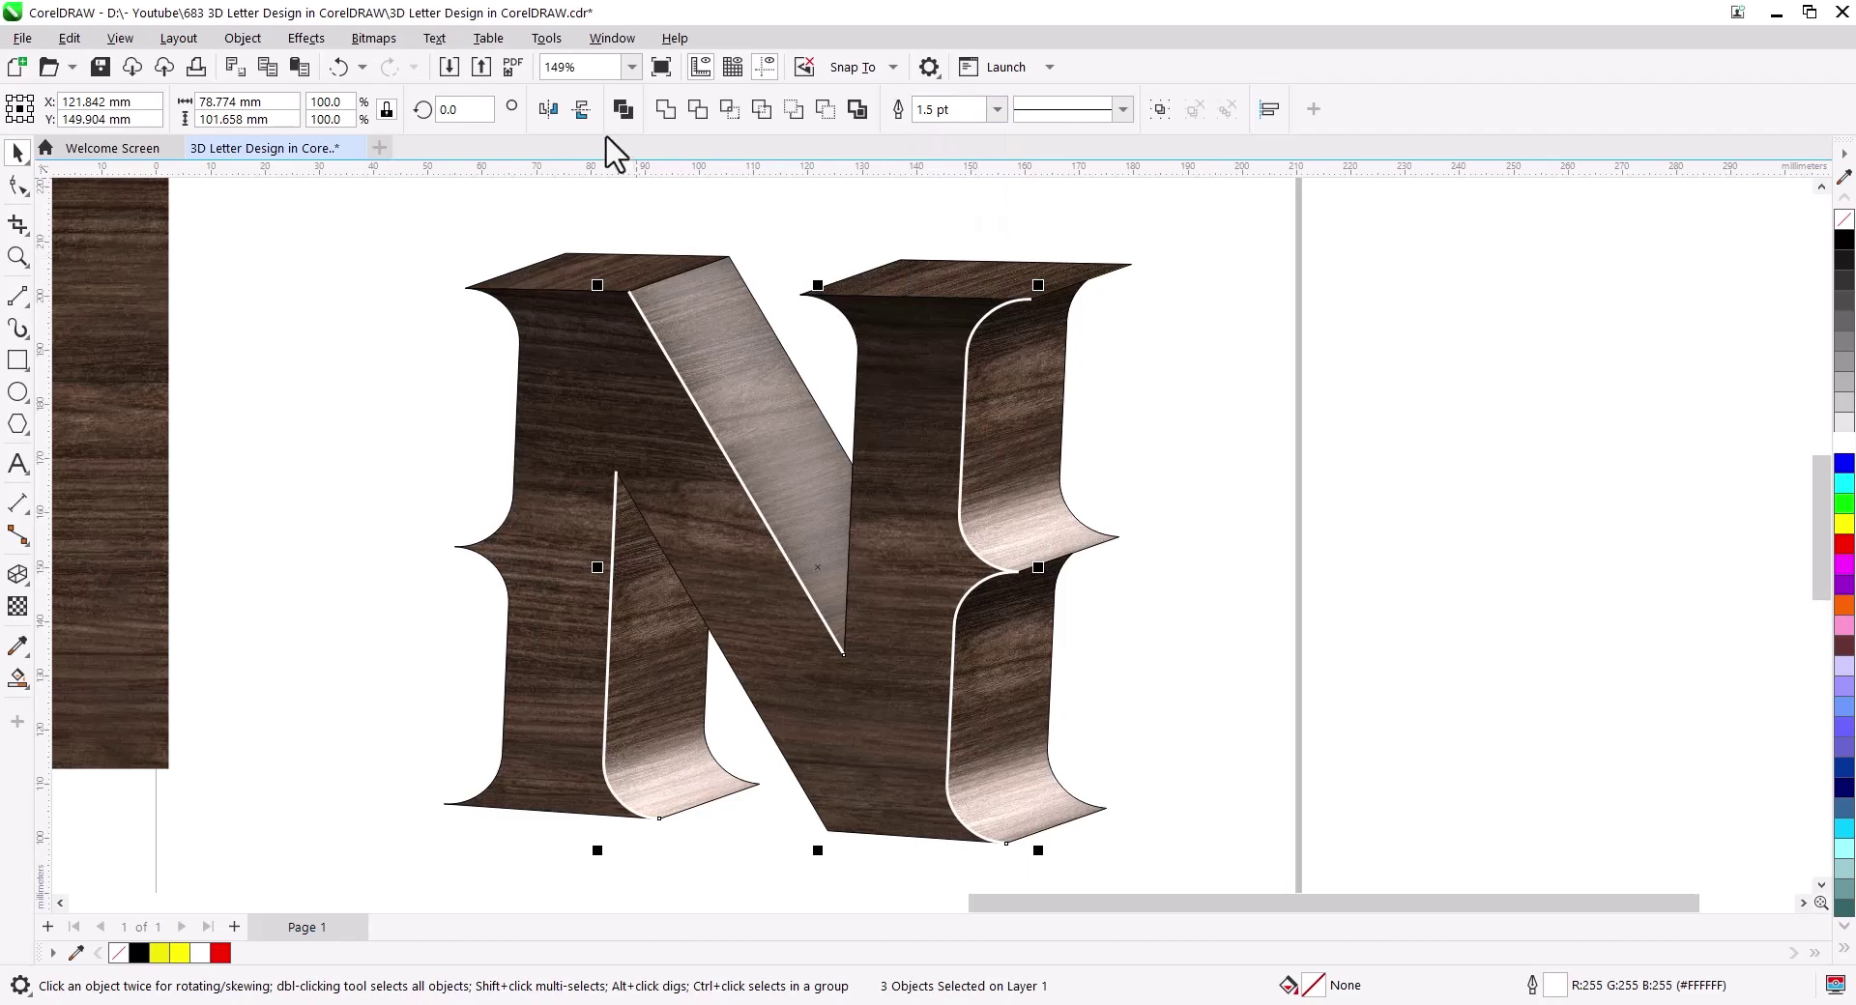
# Step: Combine the white edge curves and paste a copy with a black 0.5 pt outline
pyautogui.click(622, 108)
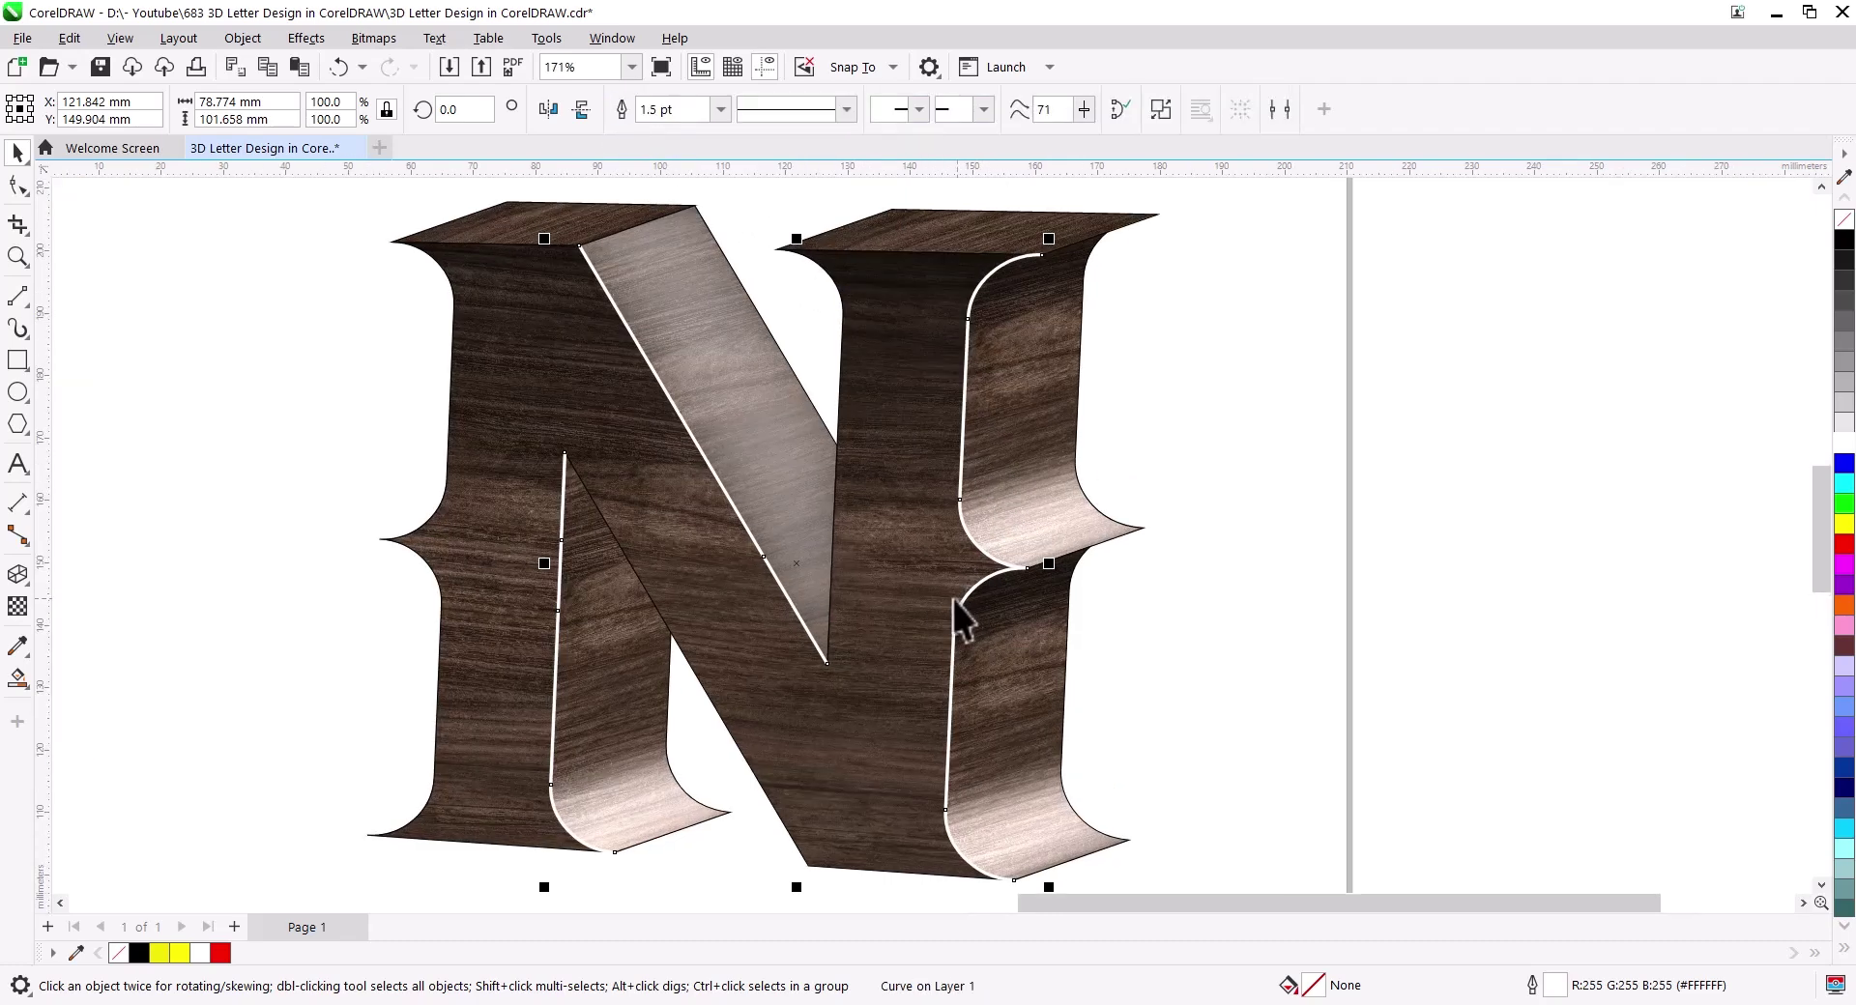
pyautogui.scroll(1, 953, 599)
pyautogui.scroll(-1, 914, 573)
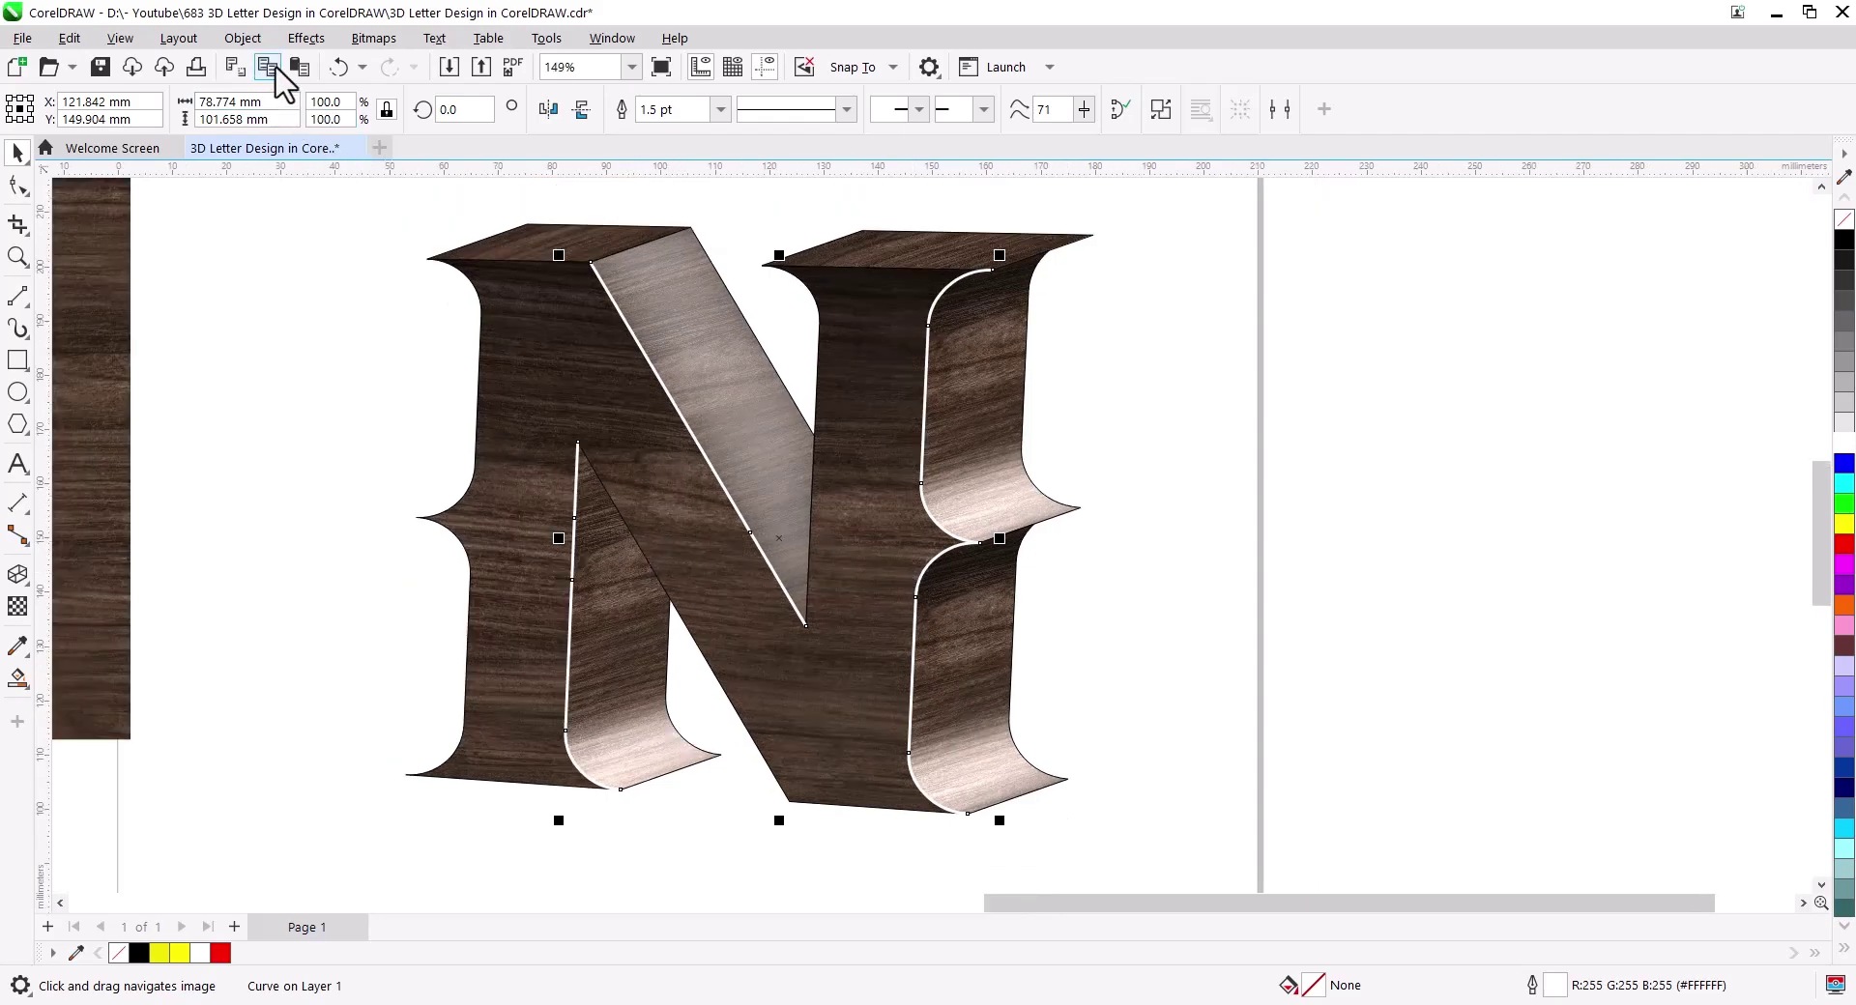
pyautogui.click(302, 70)
pyautogui.rightClick(1844, 244)
pyautogui.click(720, 109)
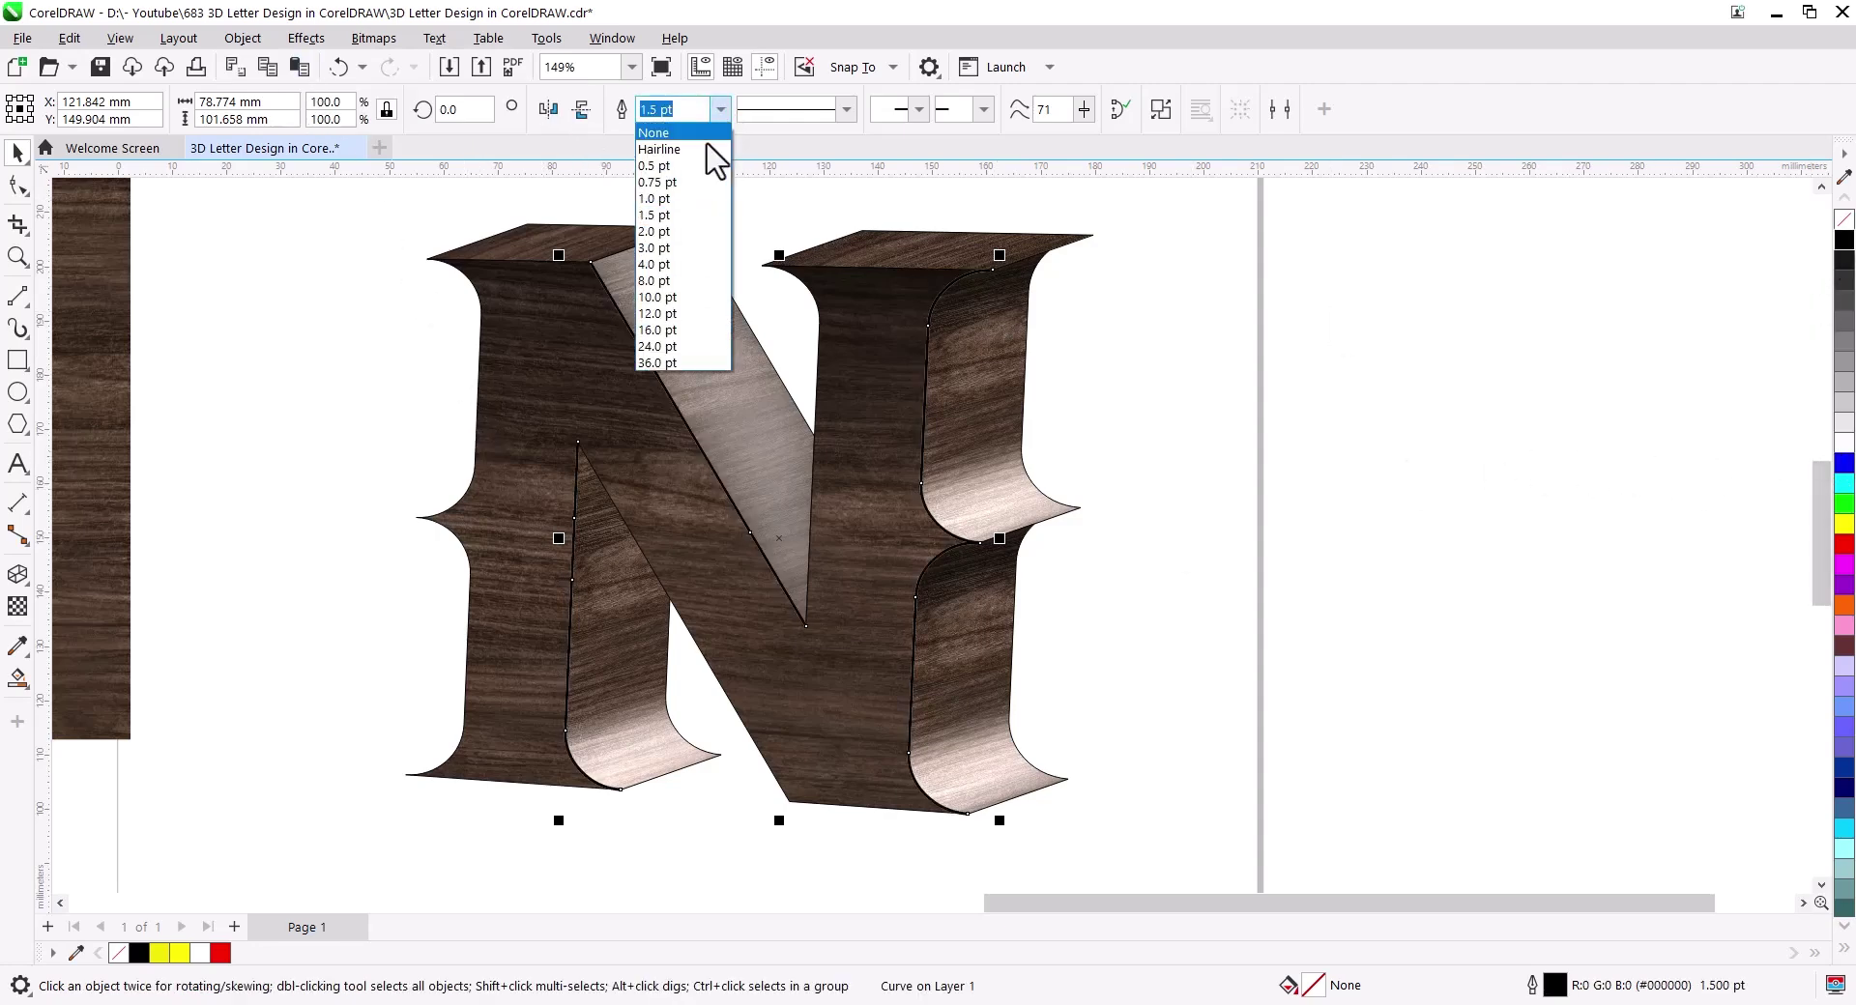
pyautogui.click(677, 165)
# Step: Nudge the black copy just right of the white line and thicken it to 0.75 pt
pyautogui.scroll(1, 595, 601)
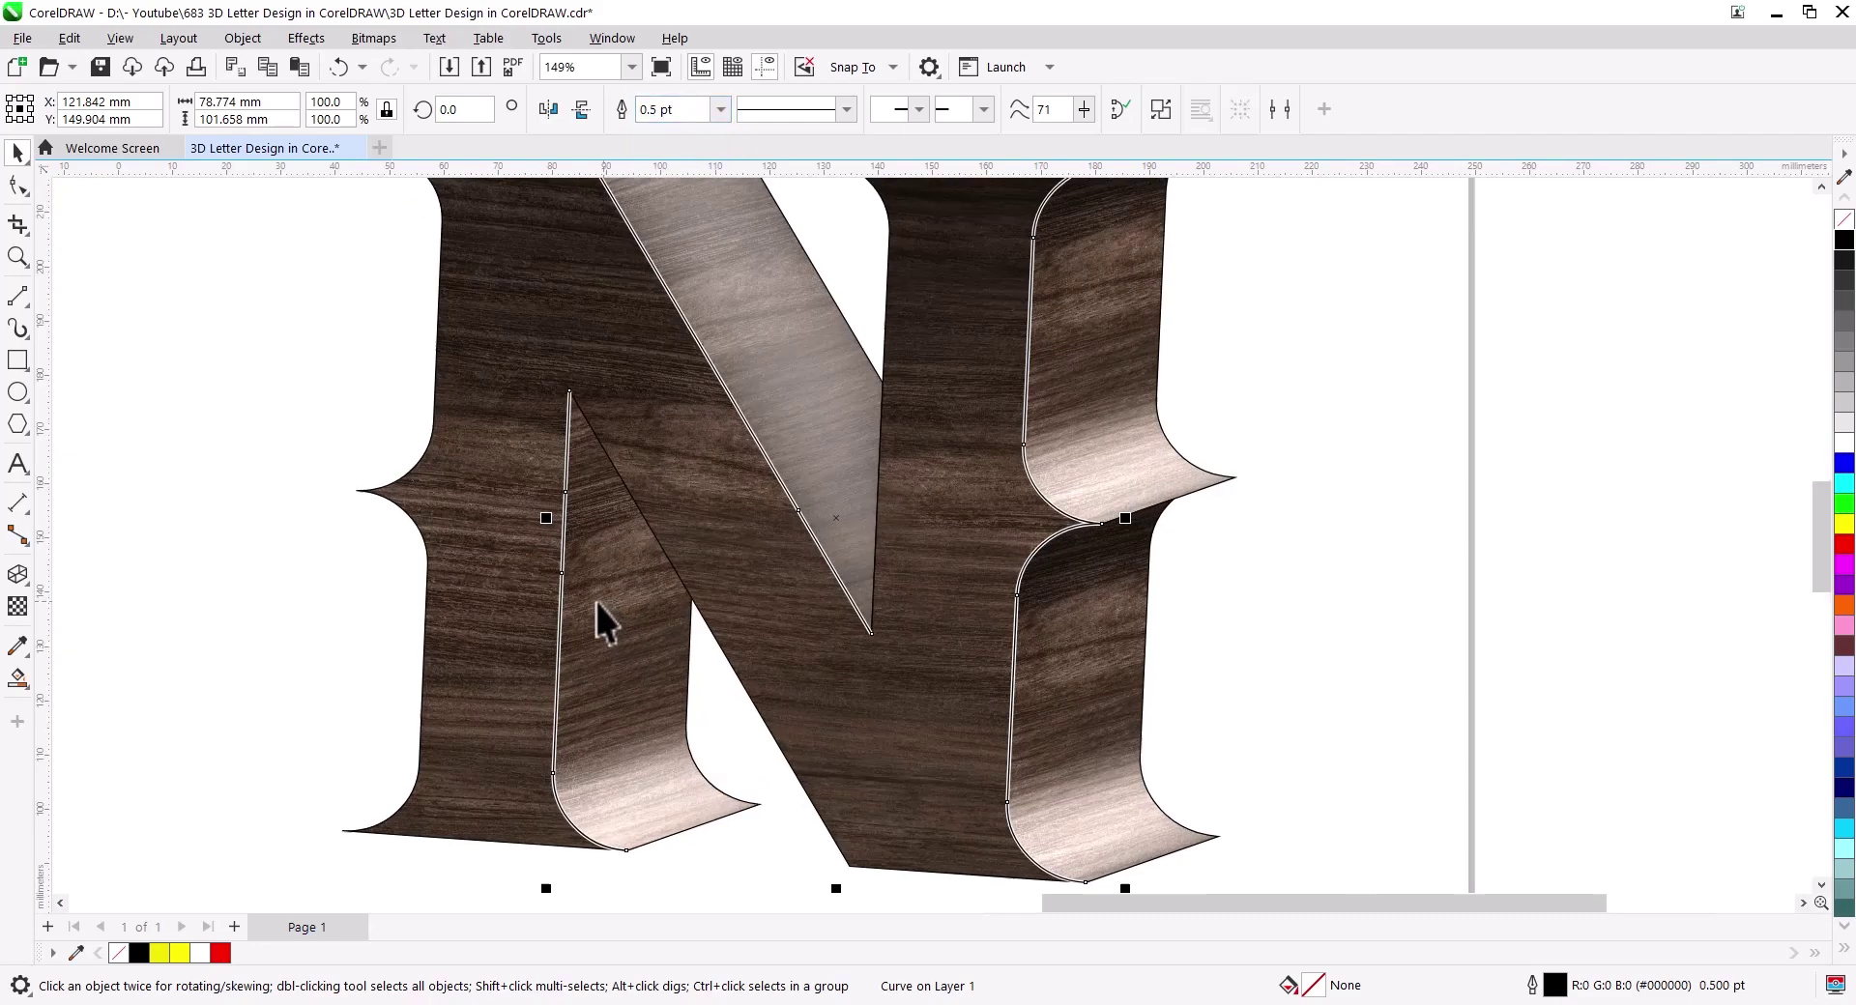
pyautogui.scroll(2, 592, 599)
pyautogui.scroll(2, 575, 585)
pyautogui.scroll(1, 558, 566)
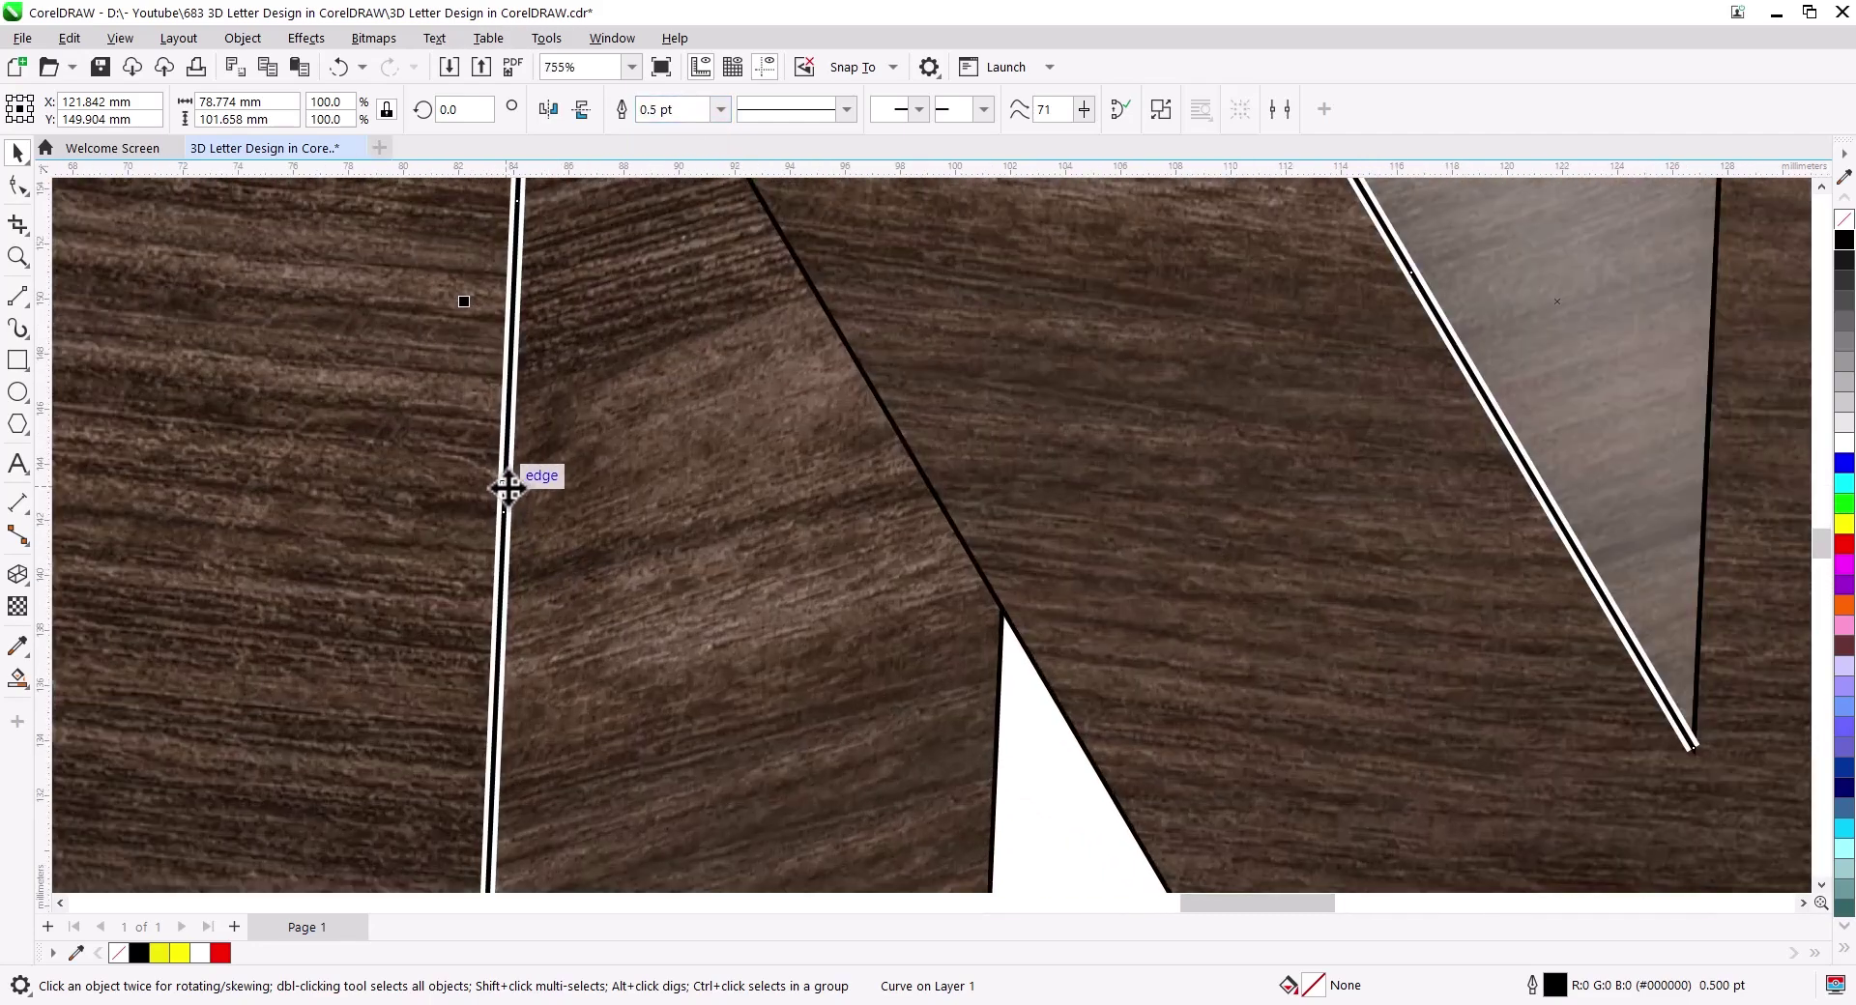
pyautogui.moveTo(507, 488); pyautogui.dragTo(512, 484)
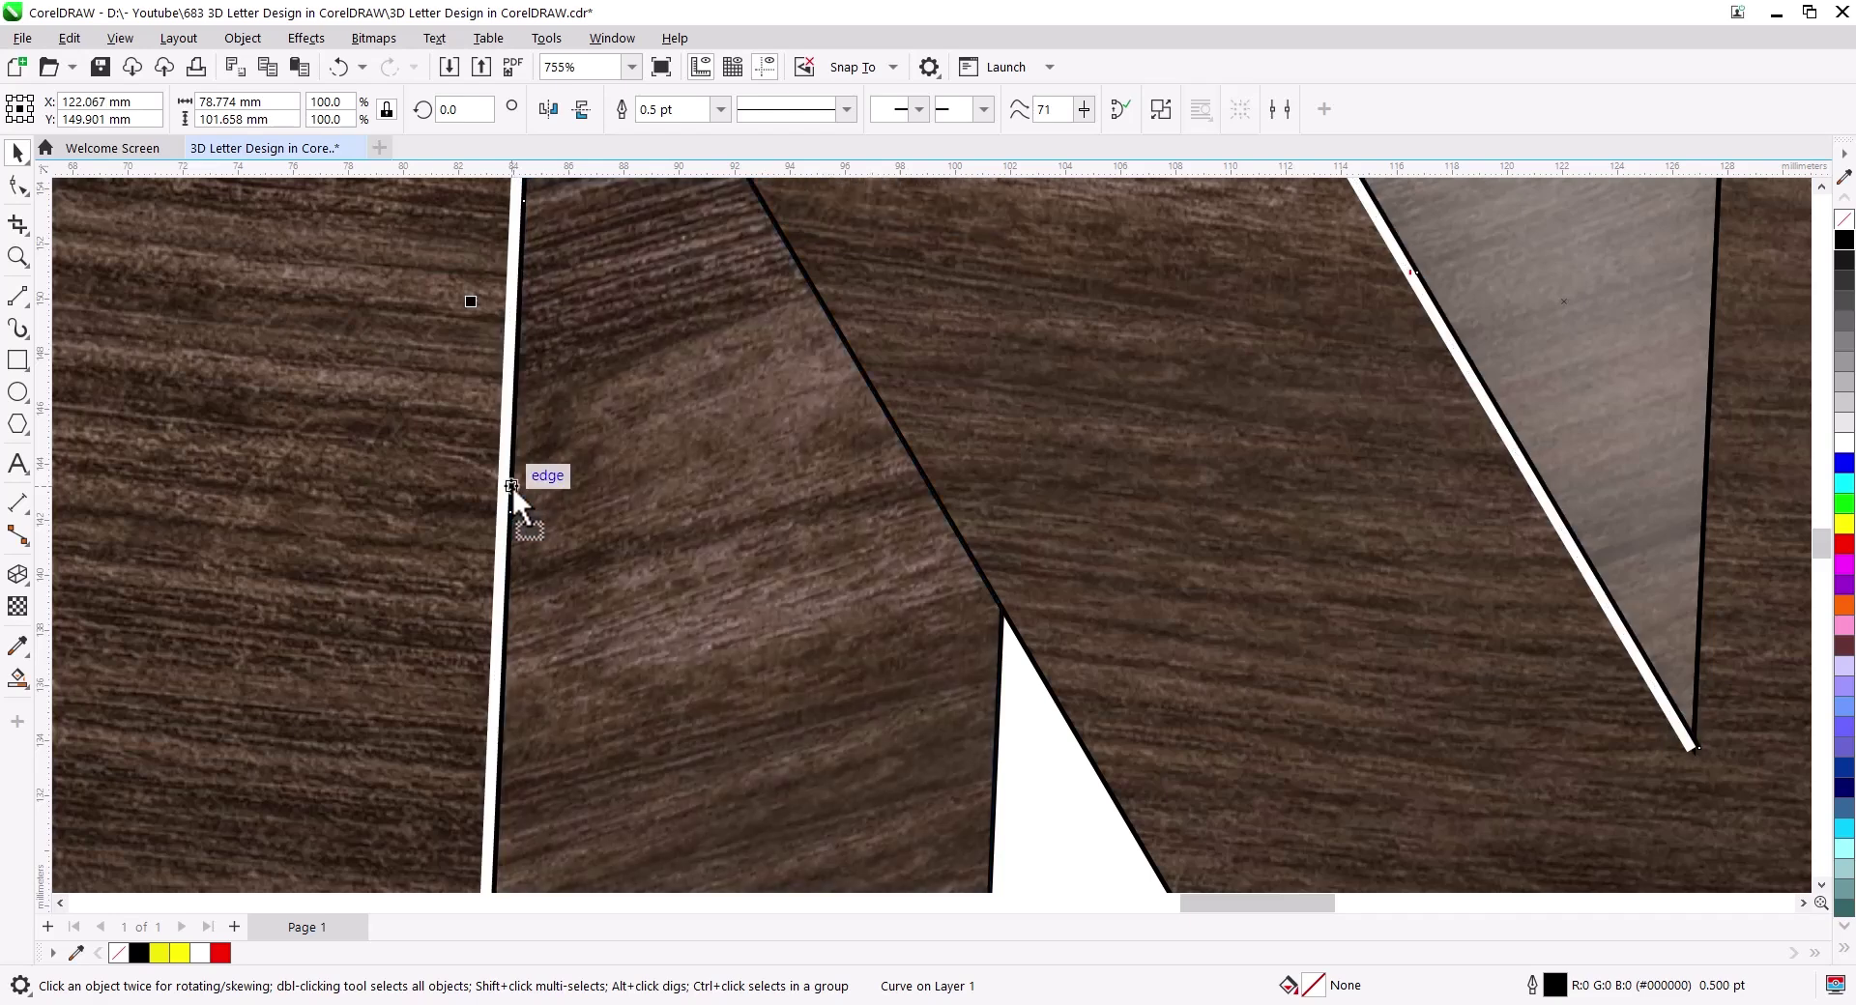
pyautogui.click(720, 112)
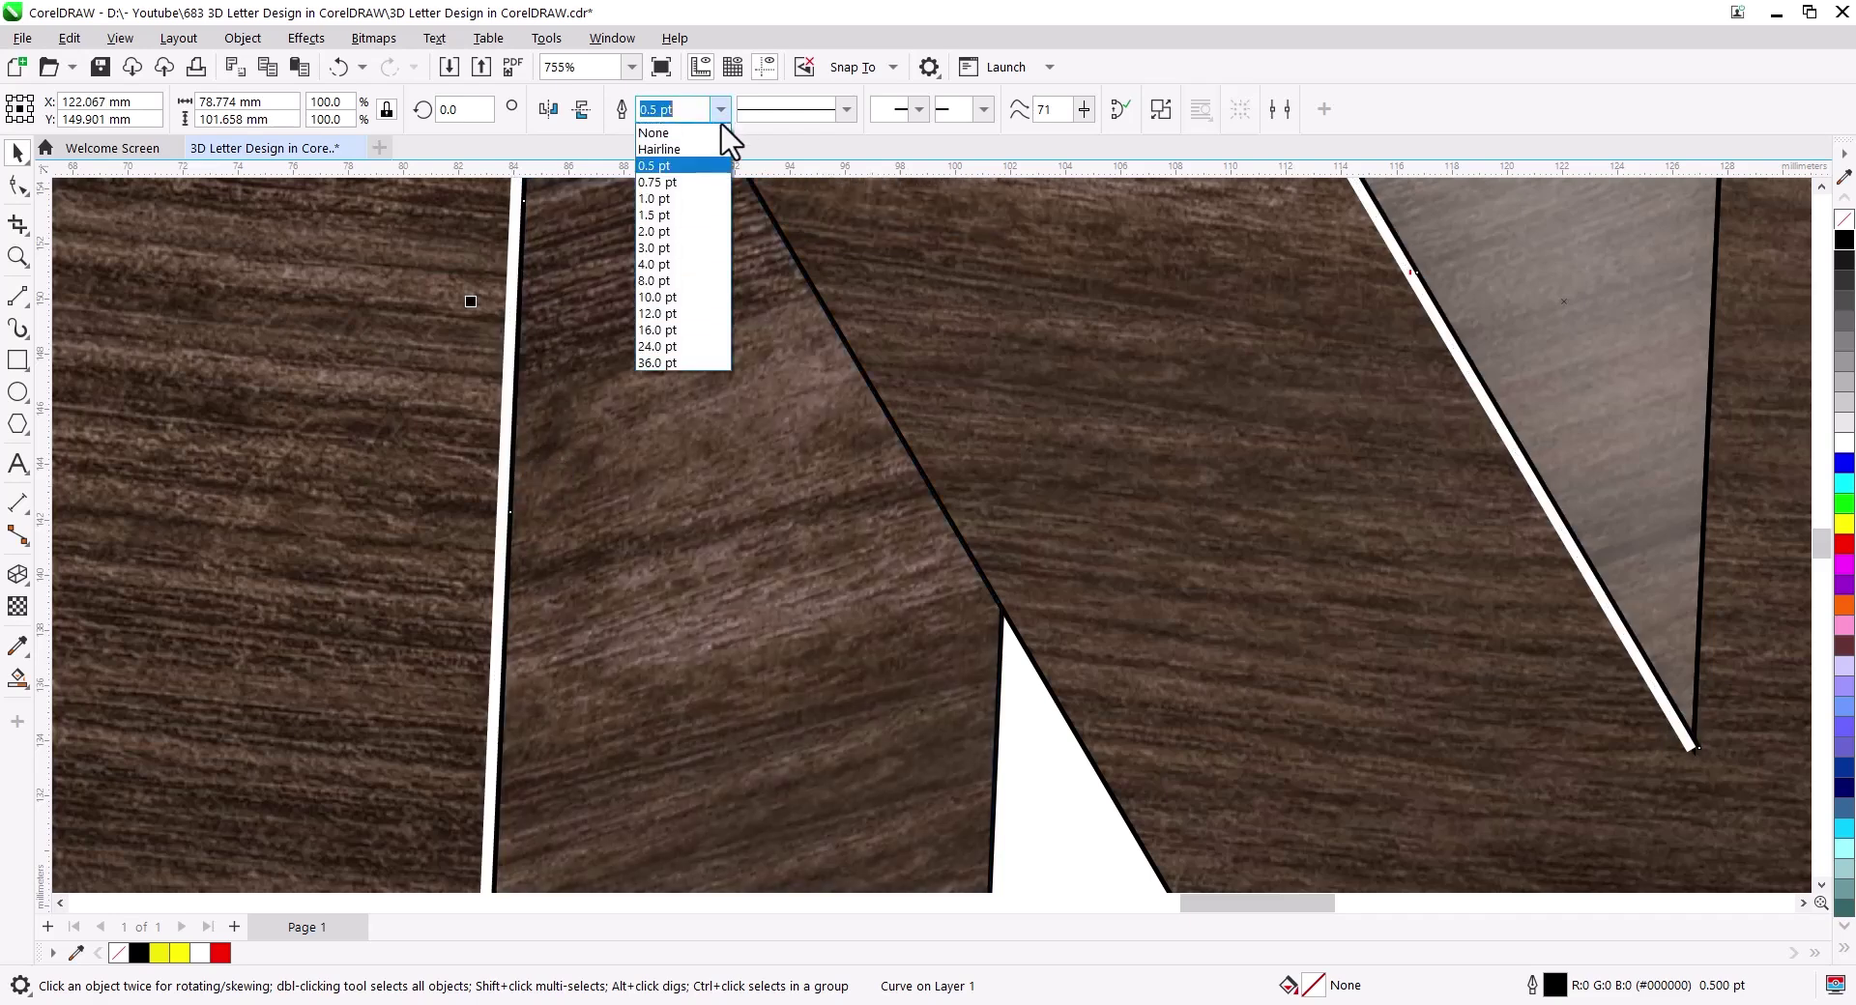
pyautogui.click(702, 183)
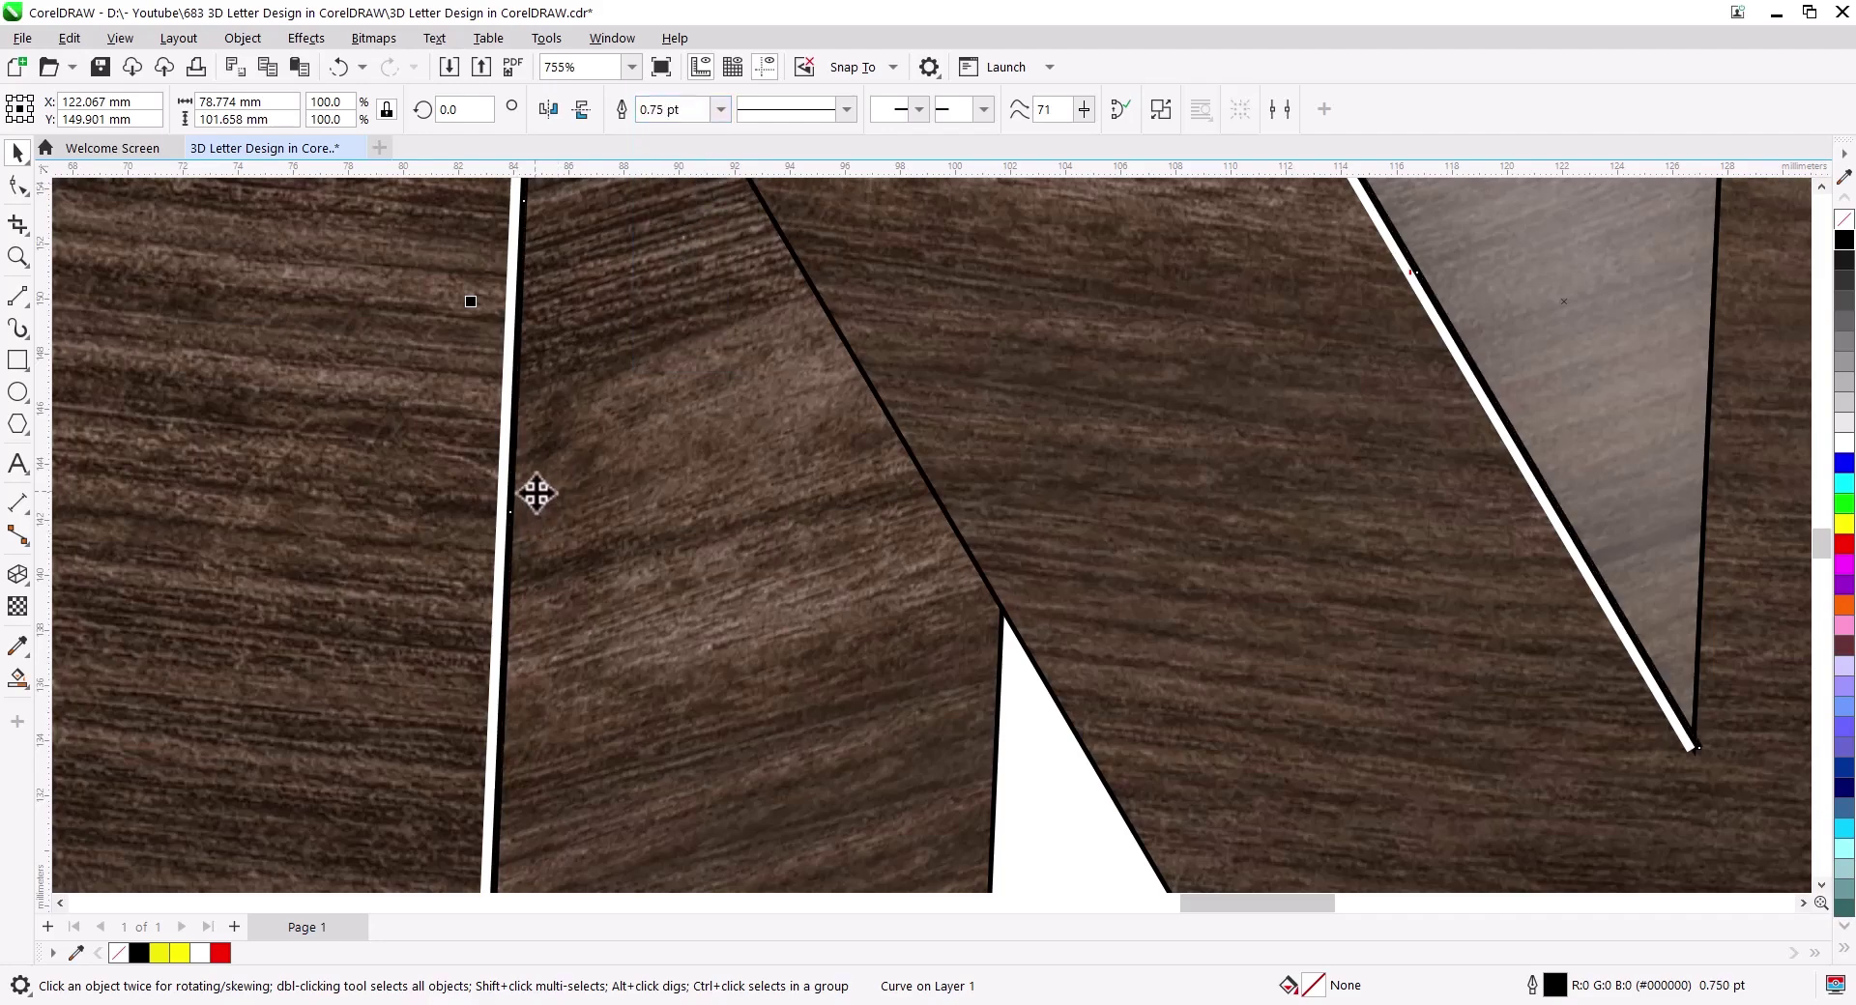
pyautogui.scroll(-3, 536, 527)
pyautogui.scroll(-2, 551, 522)
pyautogui.scroll(-2, 578, 522)
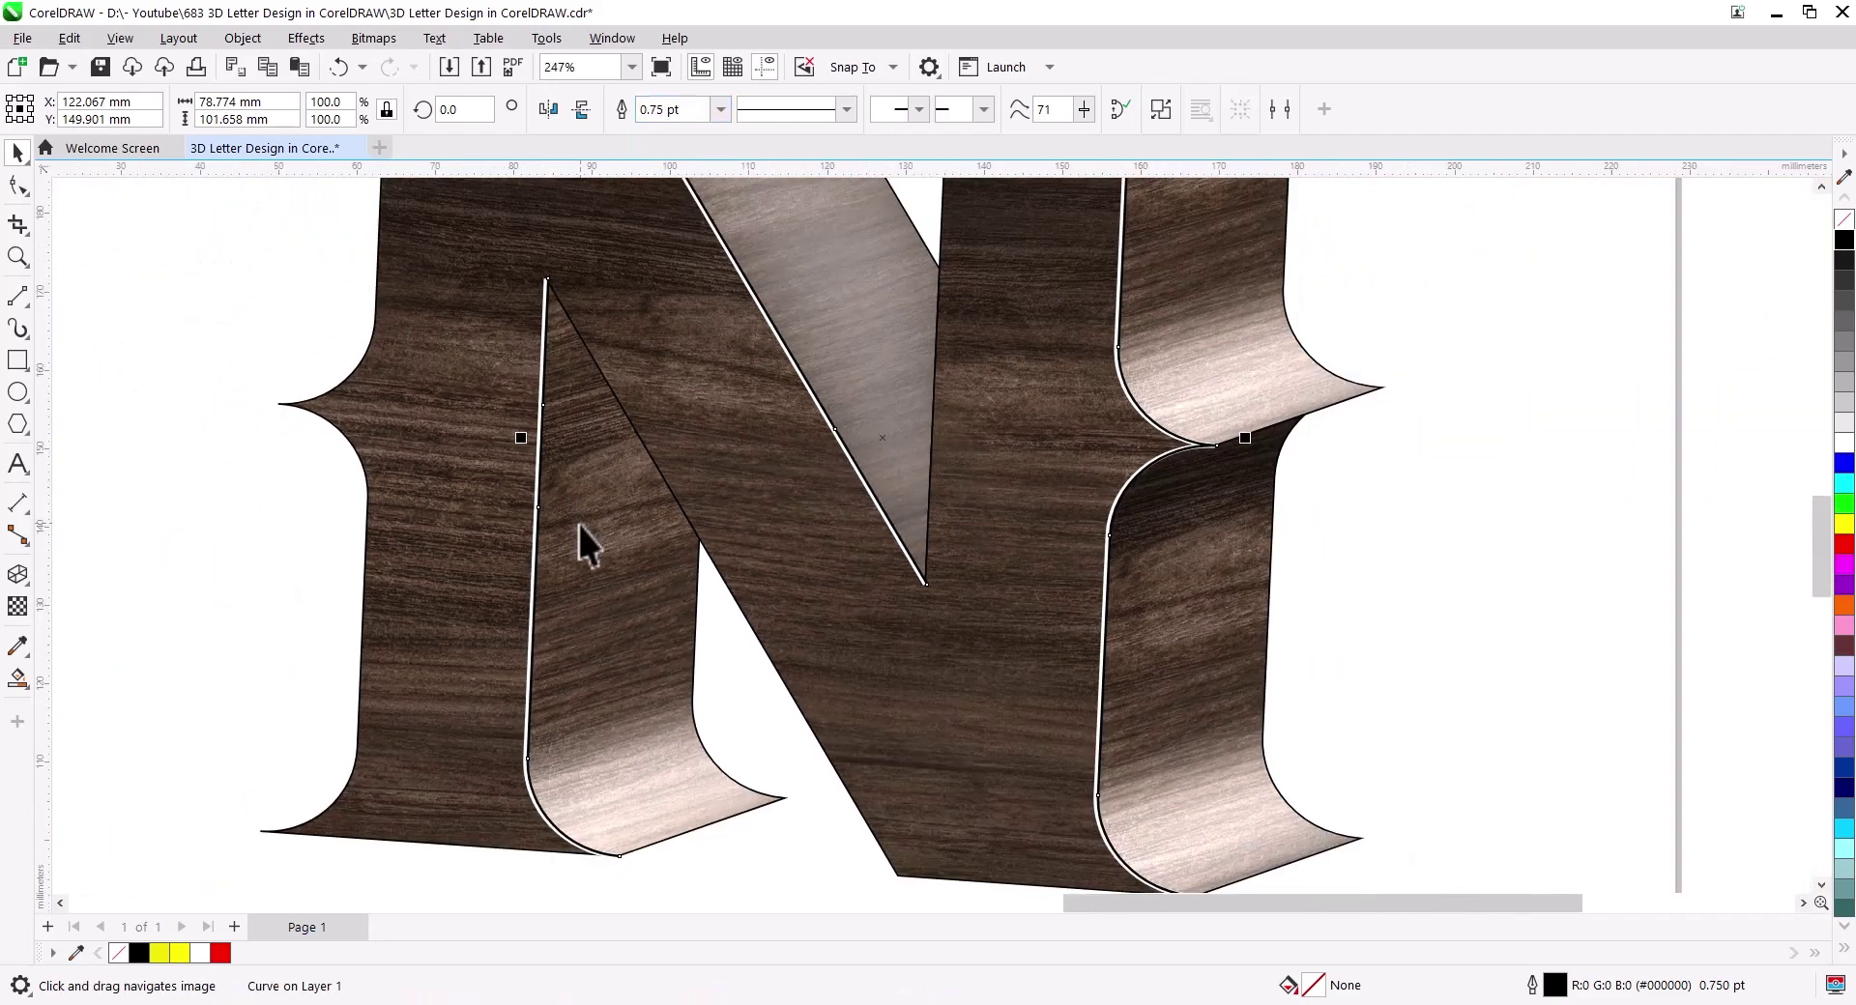
pyautogui.moveTo(578, 524); pyautogui.dragTo(582, 613)
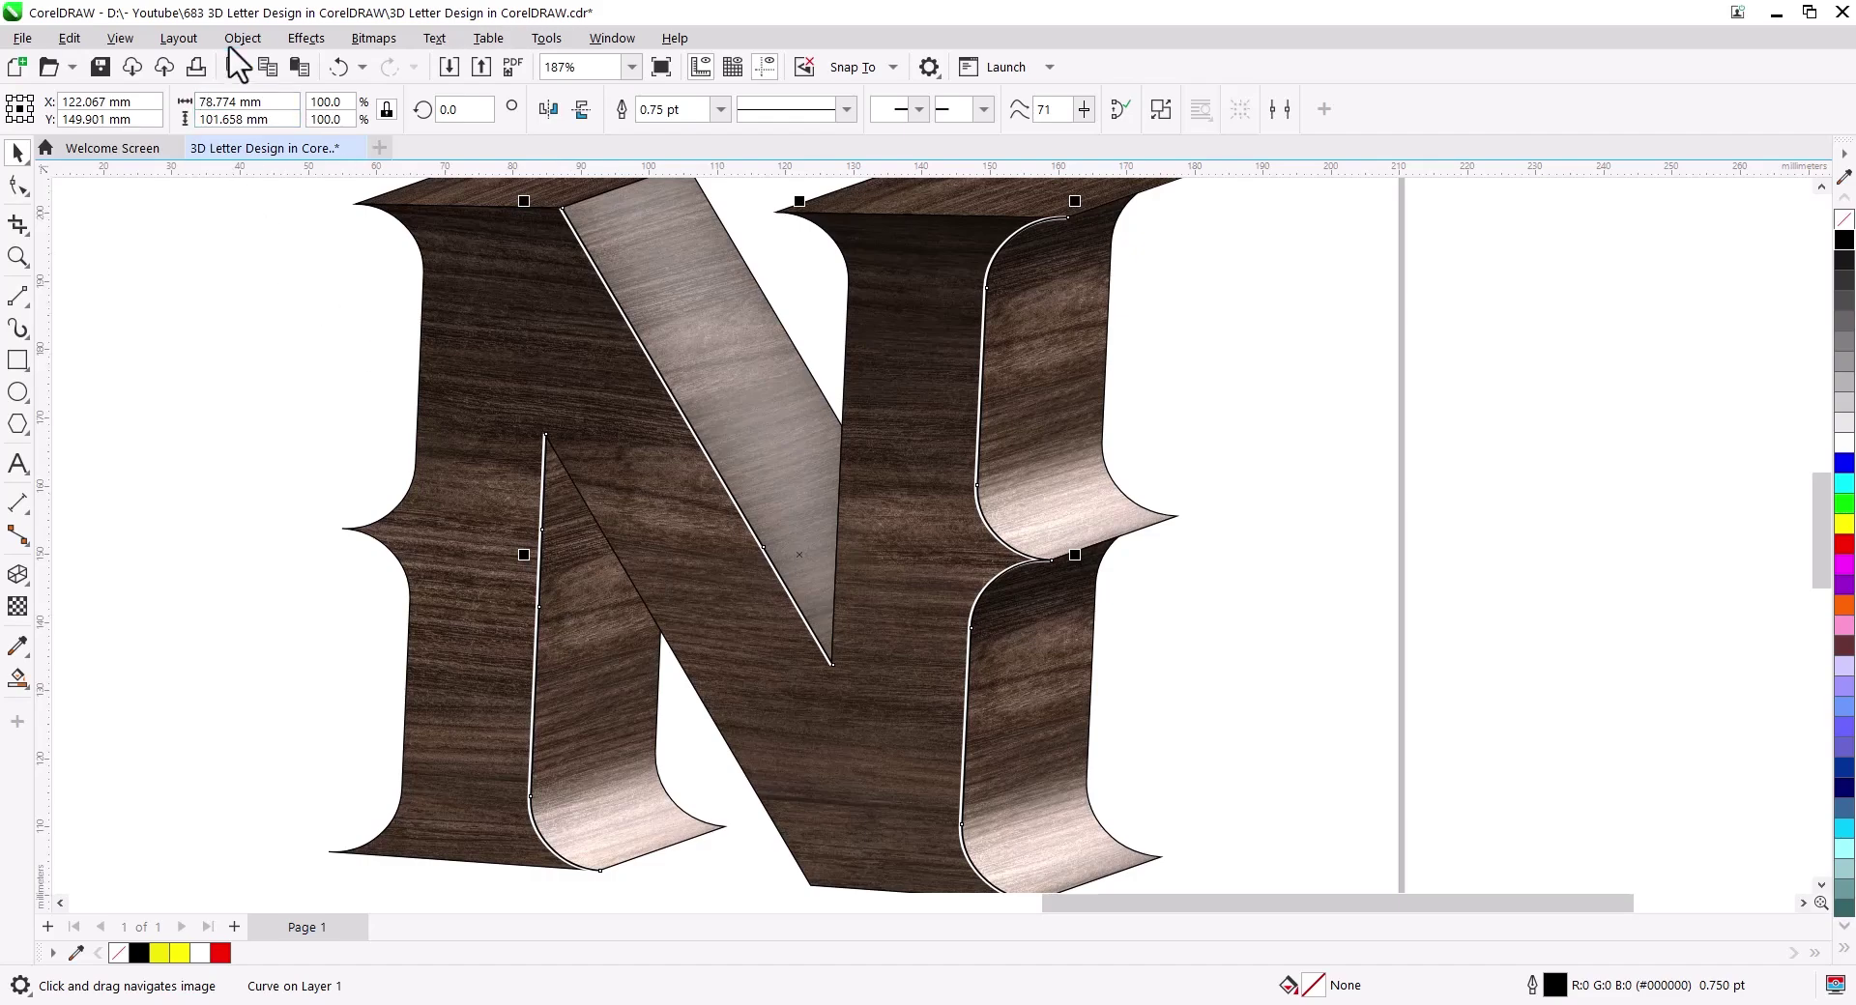
# Step: Convert the black edge line and the white 1.5 pt highlight stroke into filled objects
pyautogui.click(241, 37)
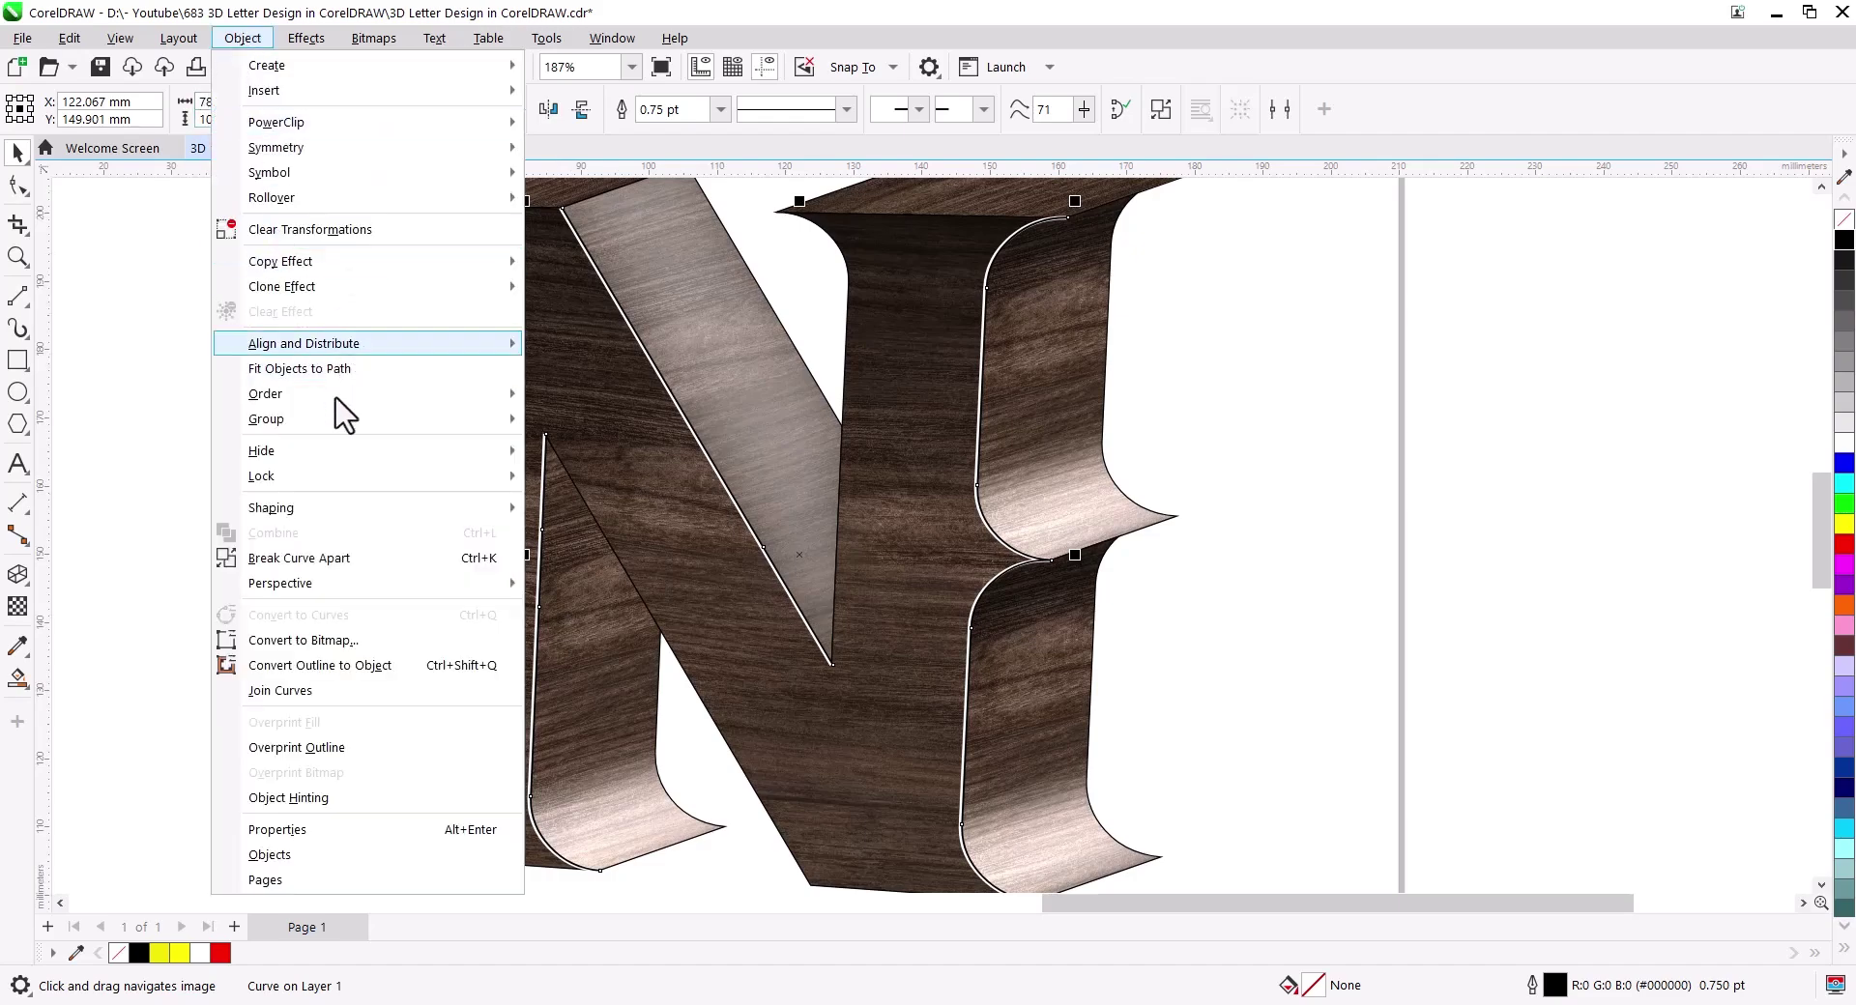
pyautogui.click(348, 665)
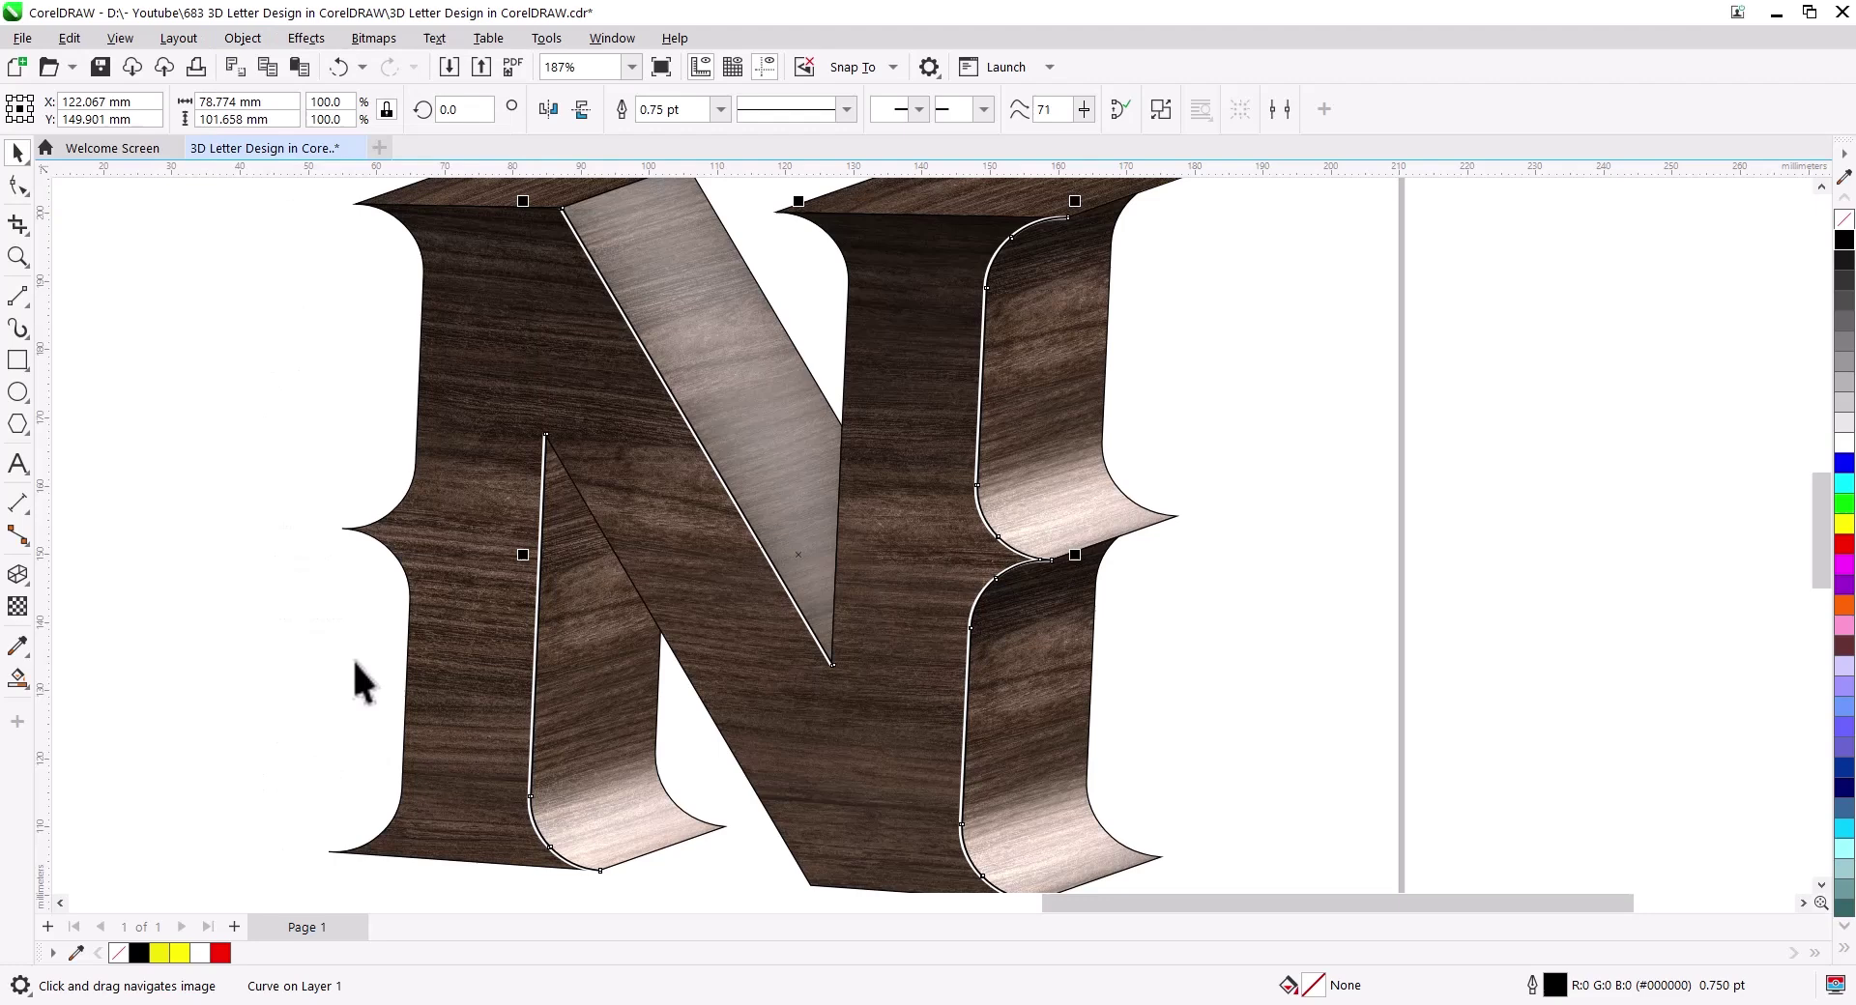
pyautogui.click(217, 396)
pyautogui.scroll(2, 520, 628)
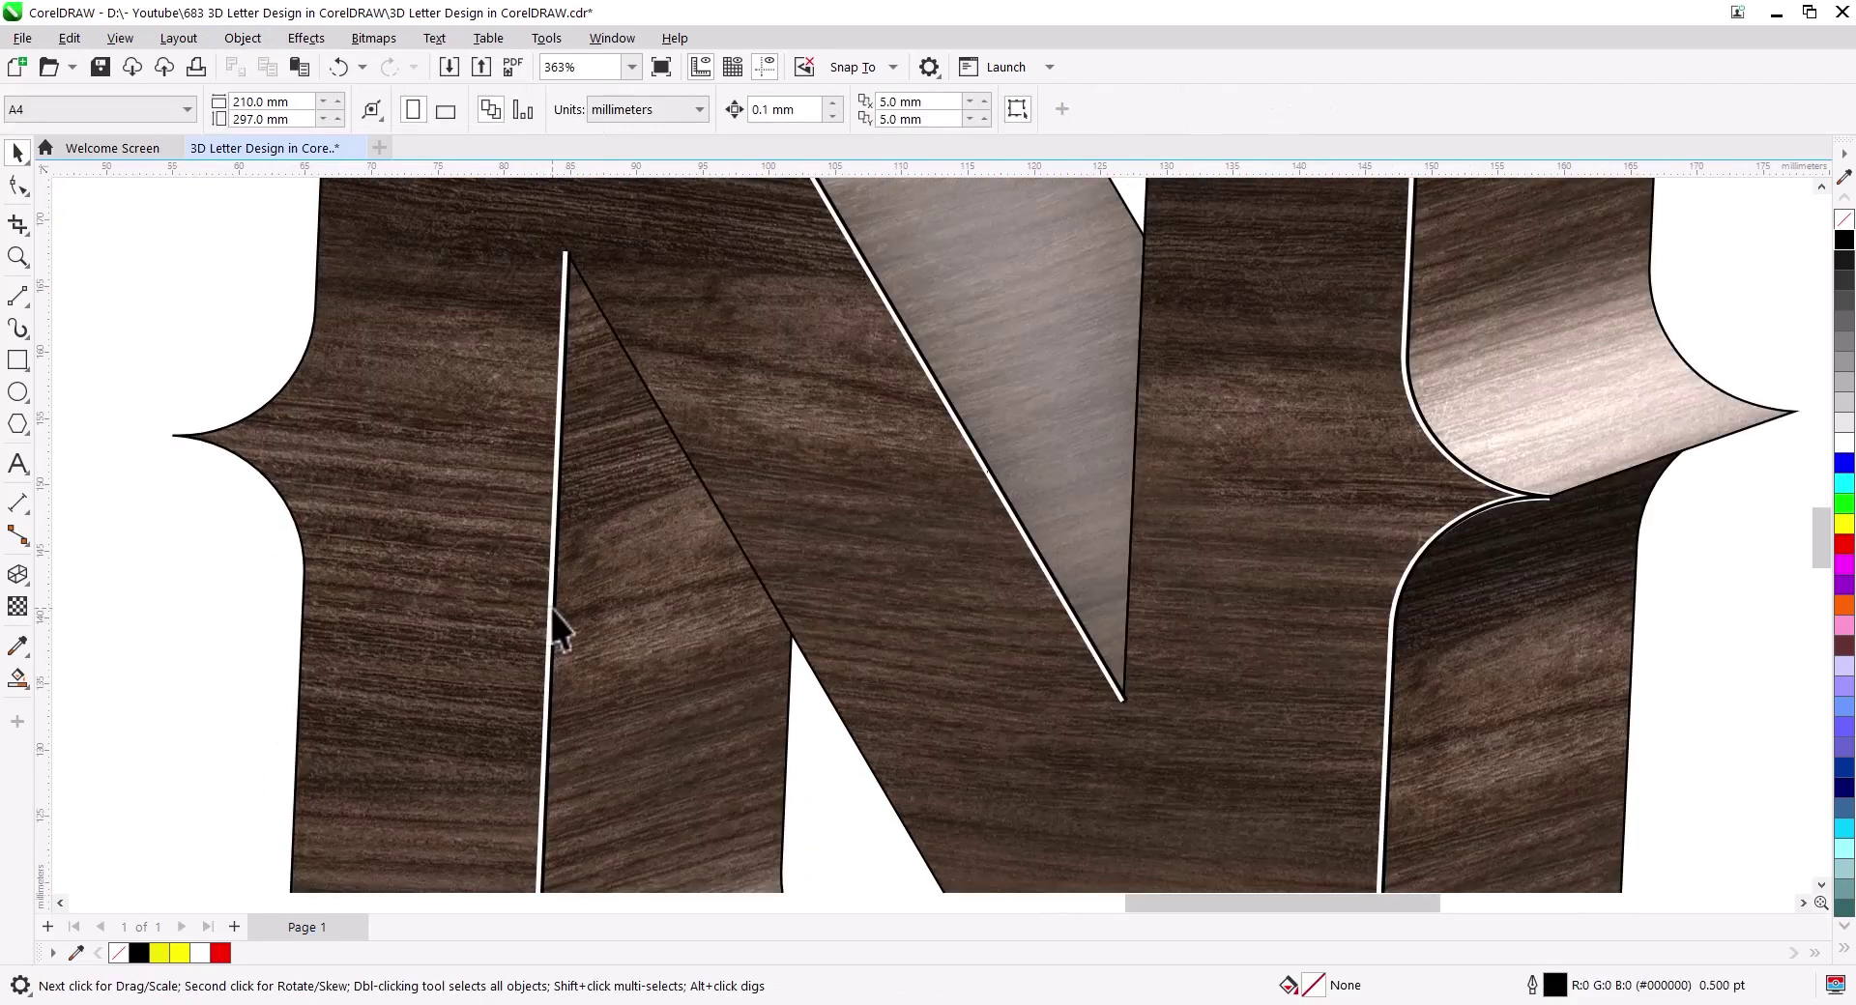
pyautogui.click(549, 607)
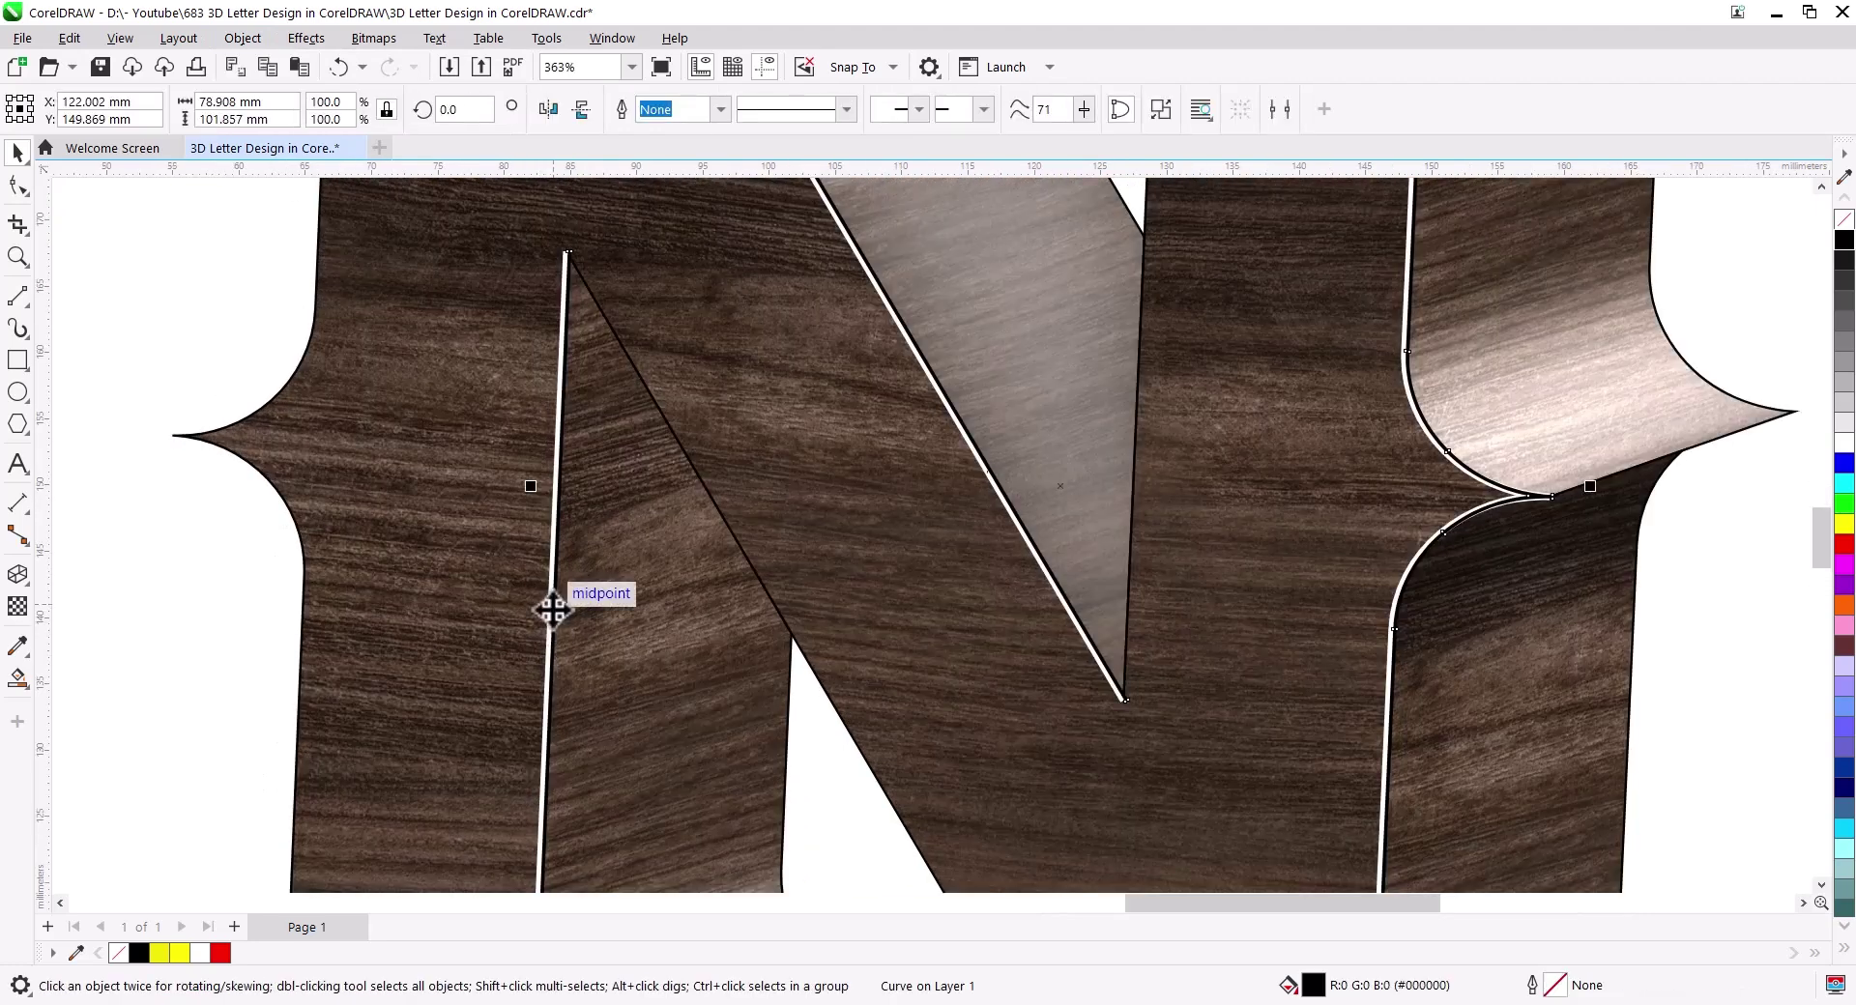
pyautogui.click(221, 304)
pyautogui.scroll(2, 508, 380)
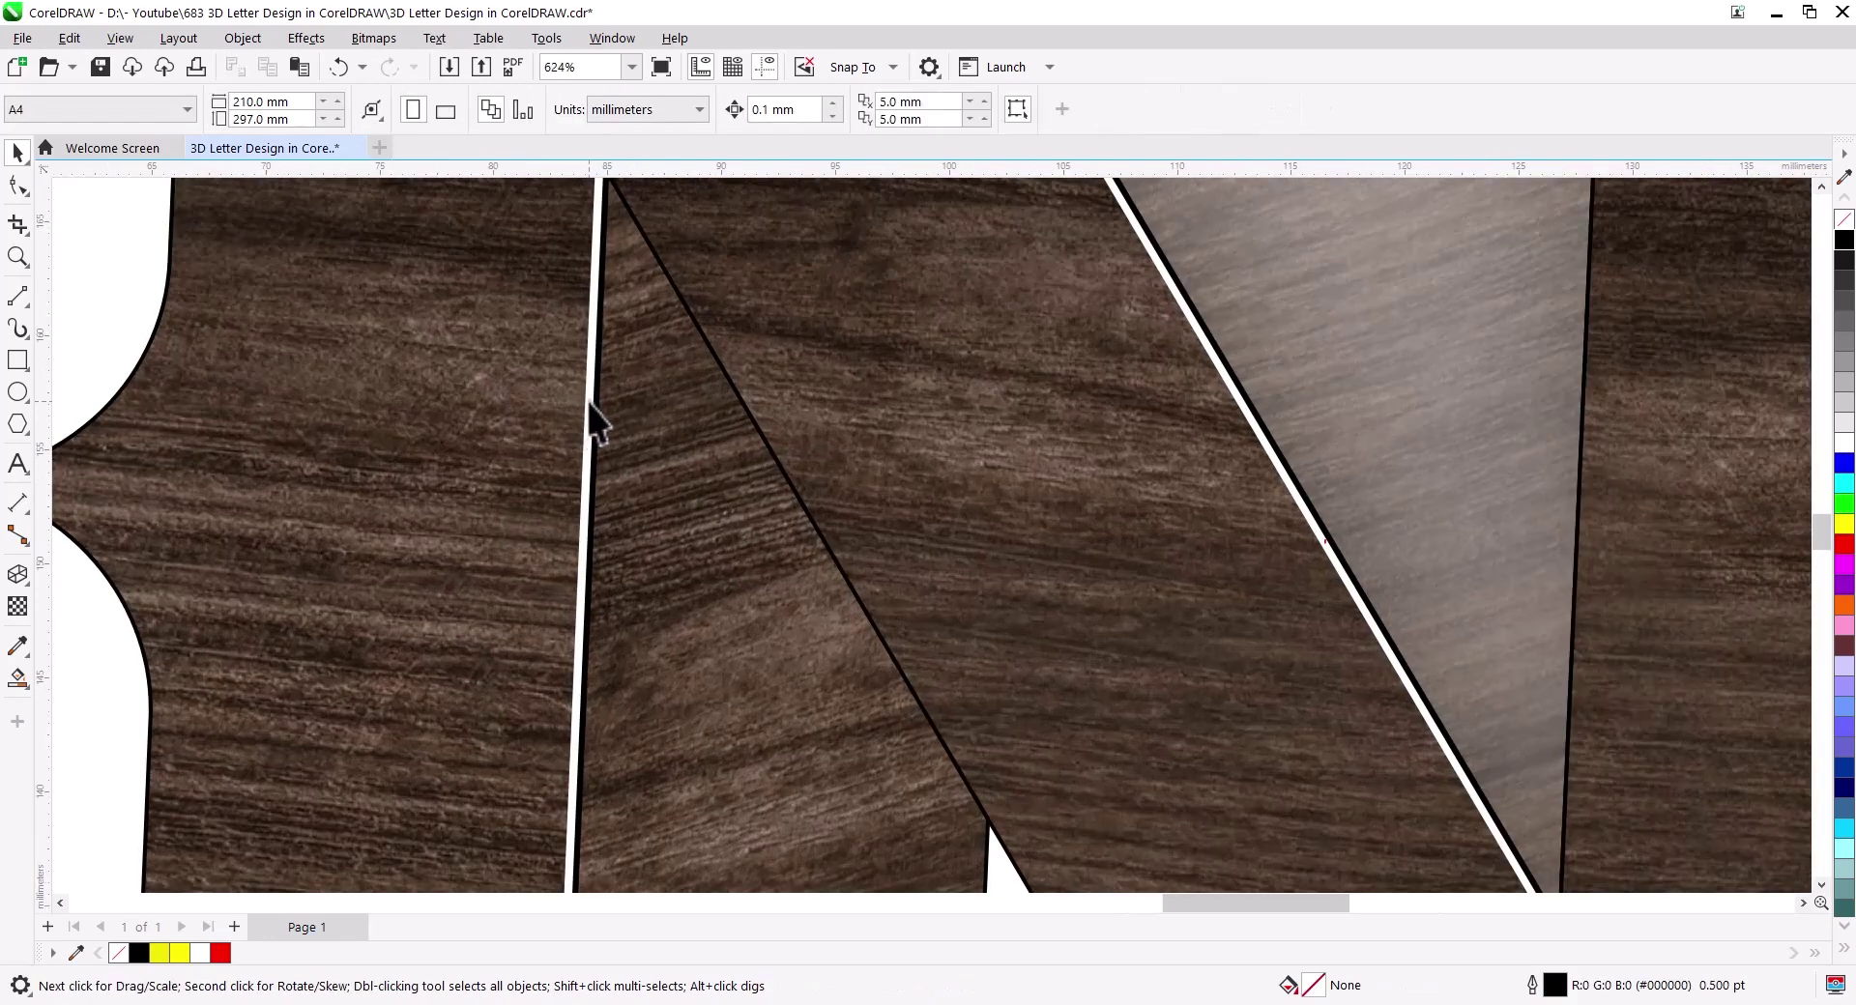
pyautogui.click(587, 402)
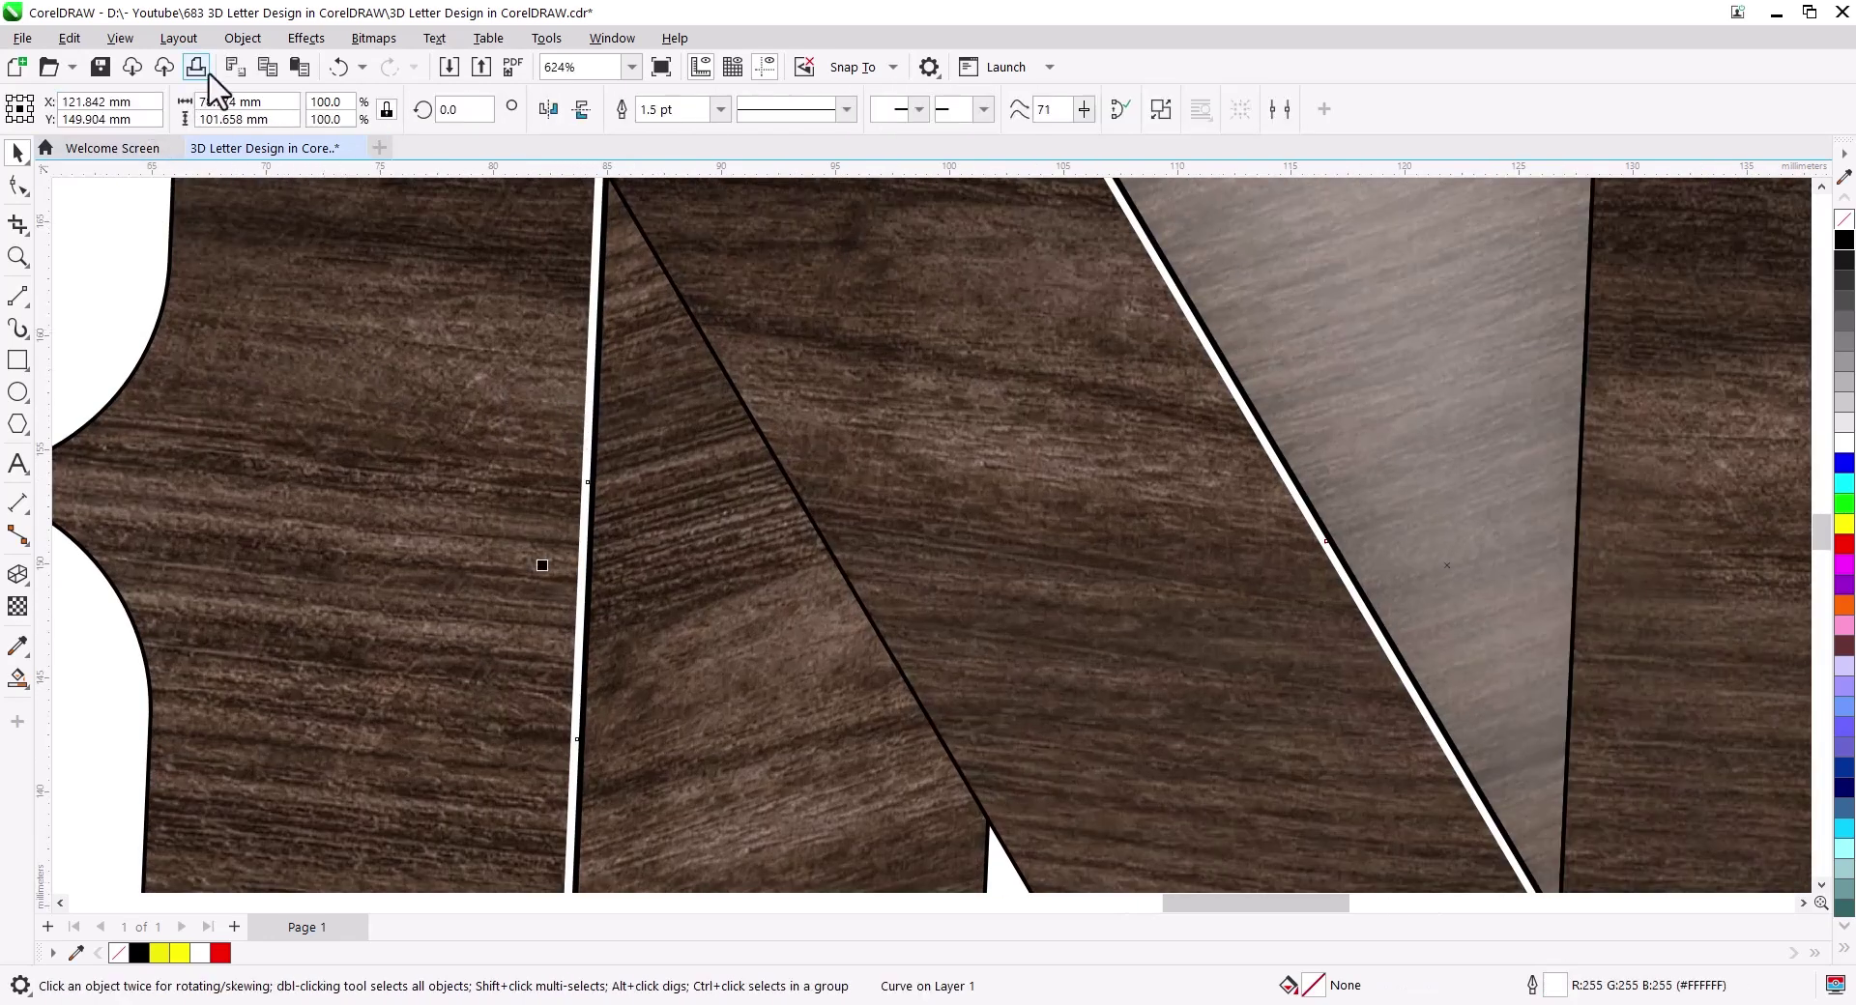
pyautogui.click(243, 37)
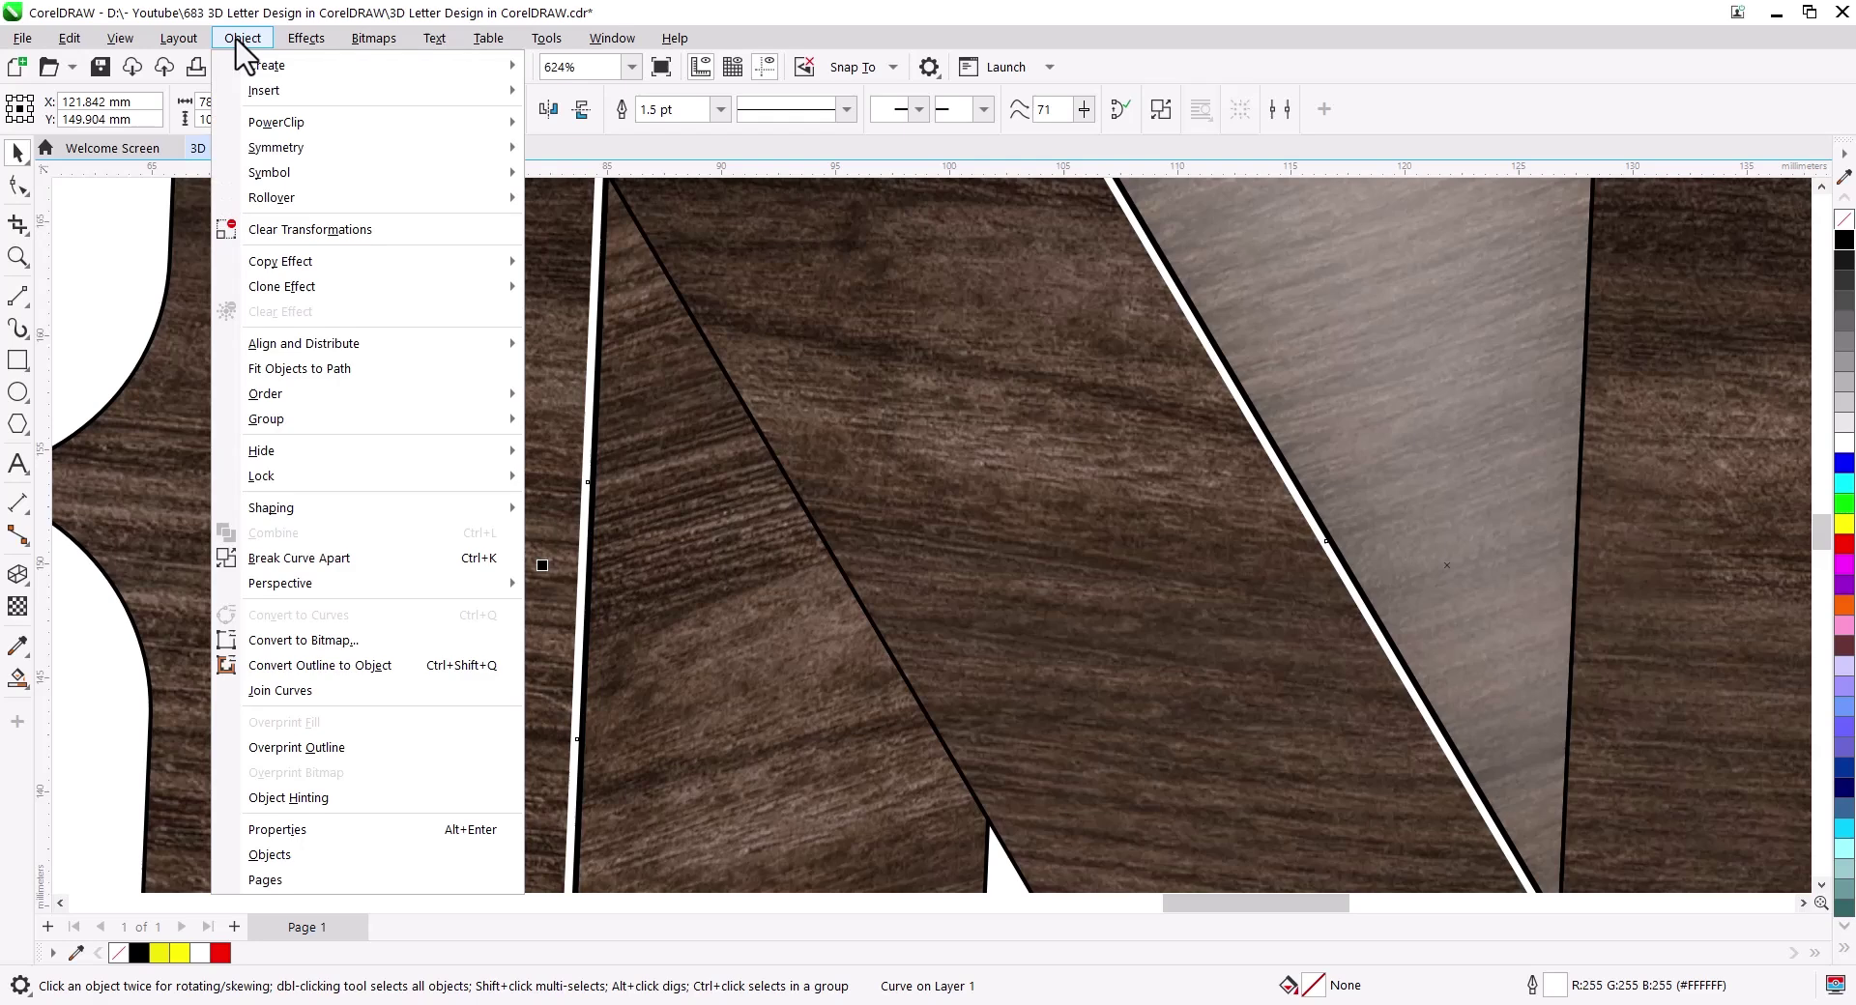
pyautogui.click(348, 665)
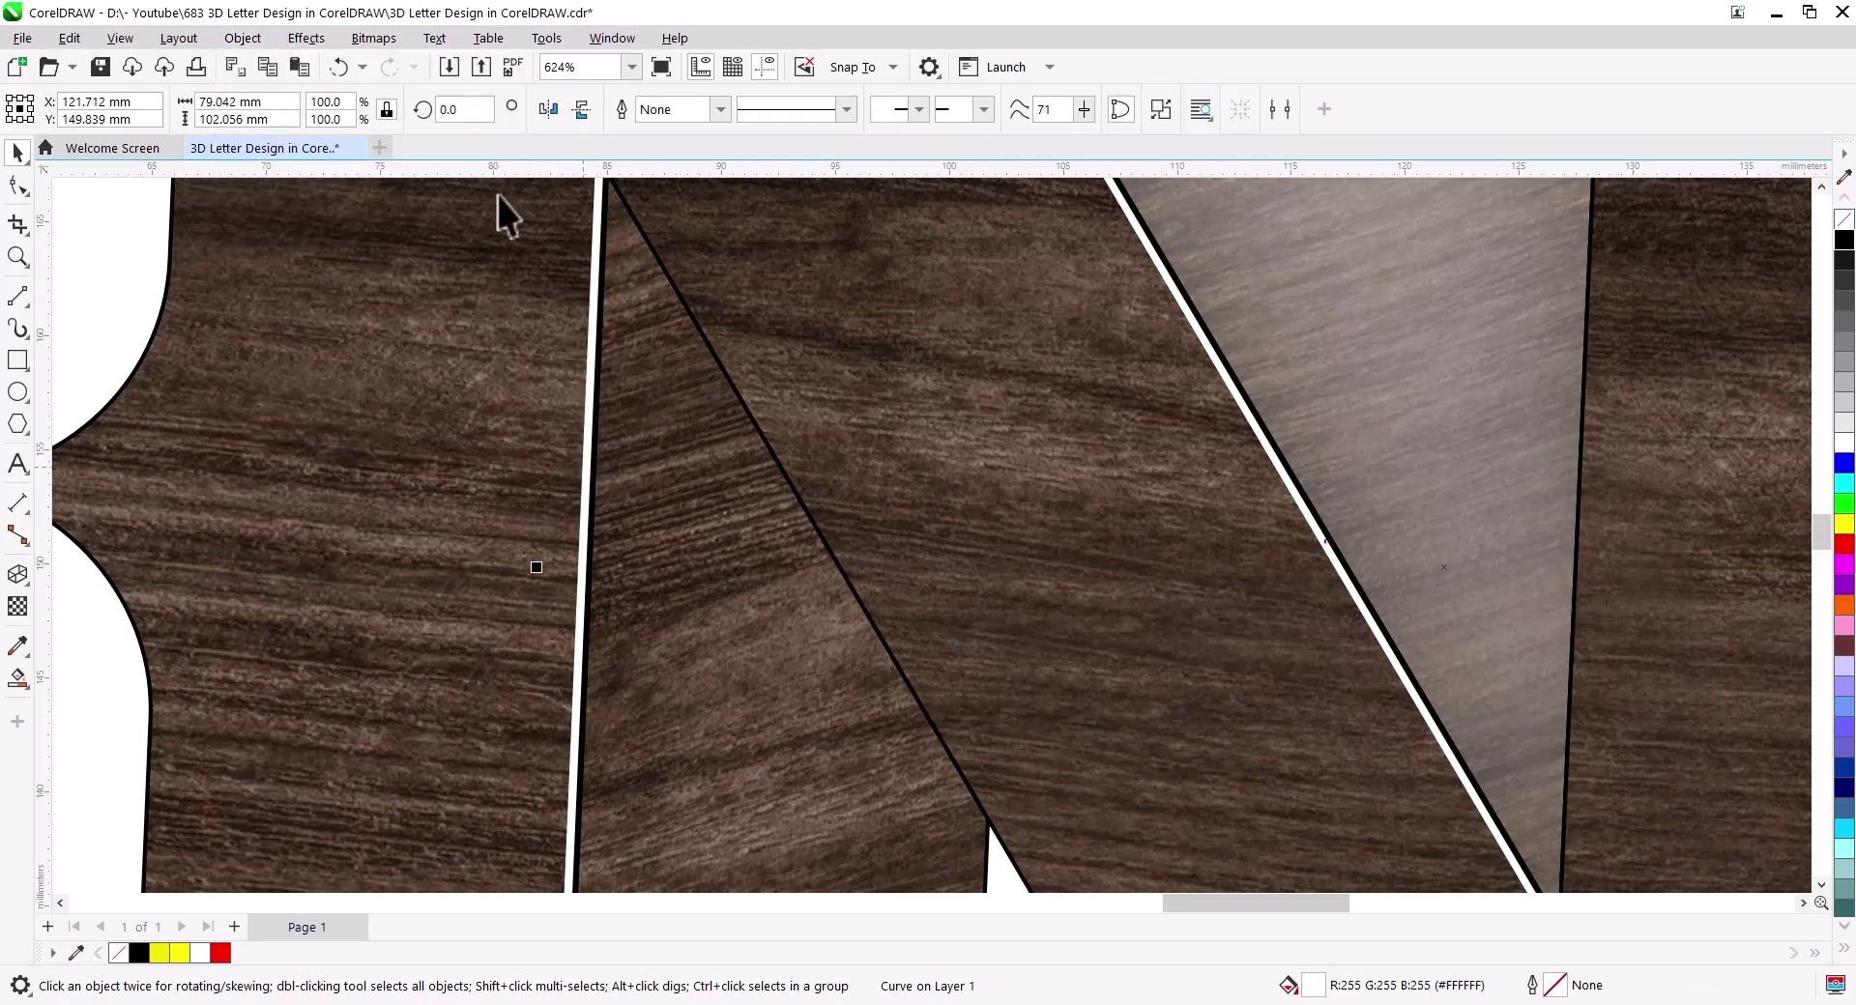
pyautogui.click(307, 38)
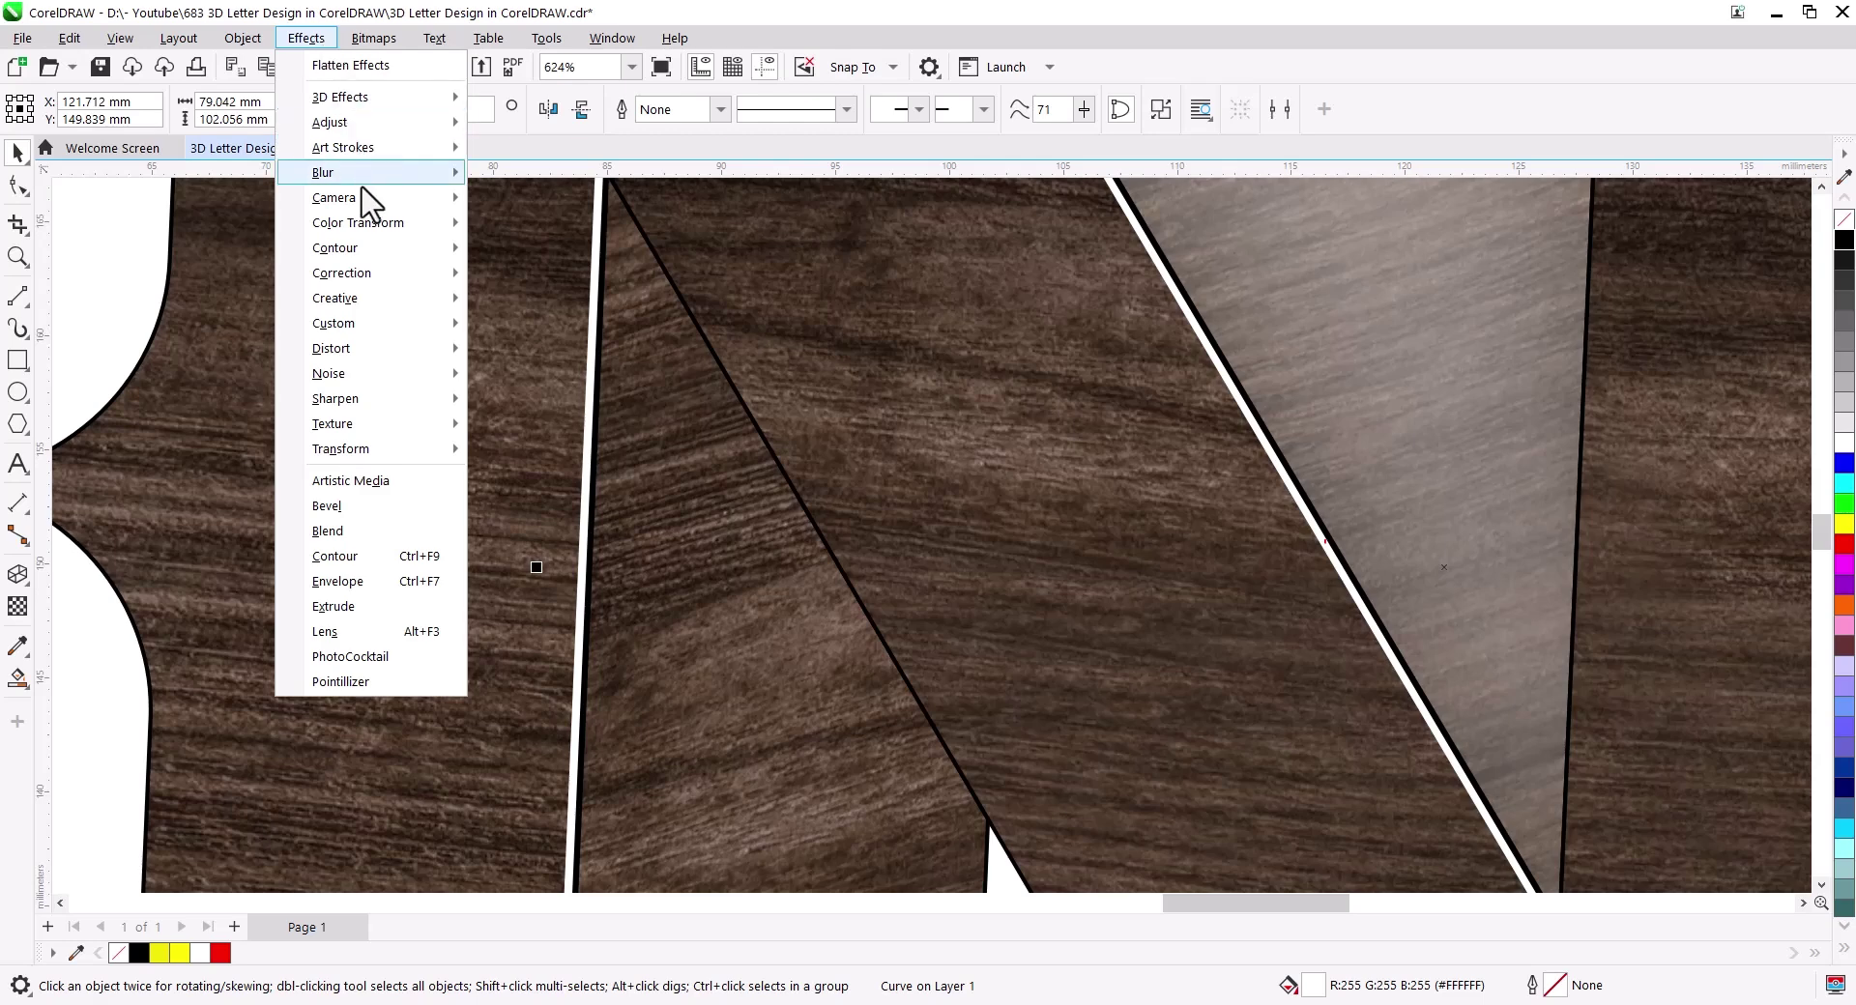
pyautogui.moveTo(322, 172)
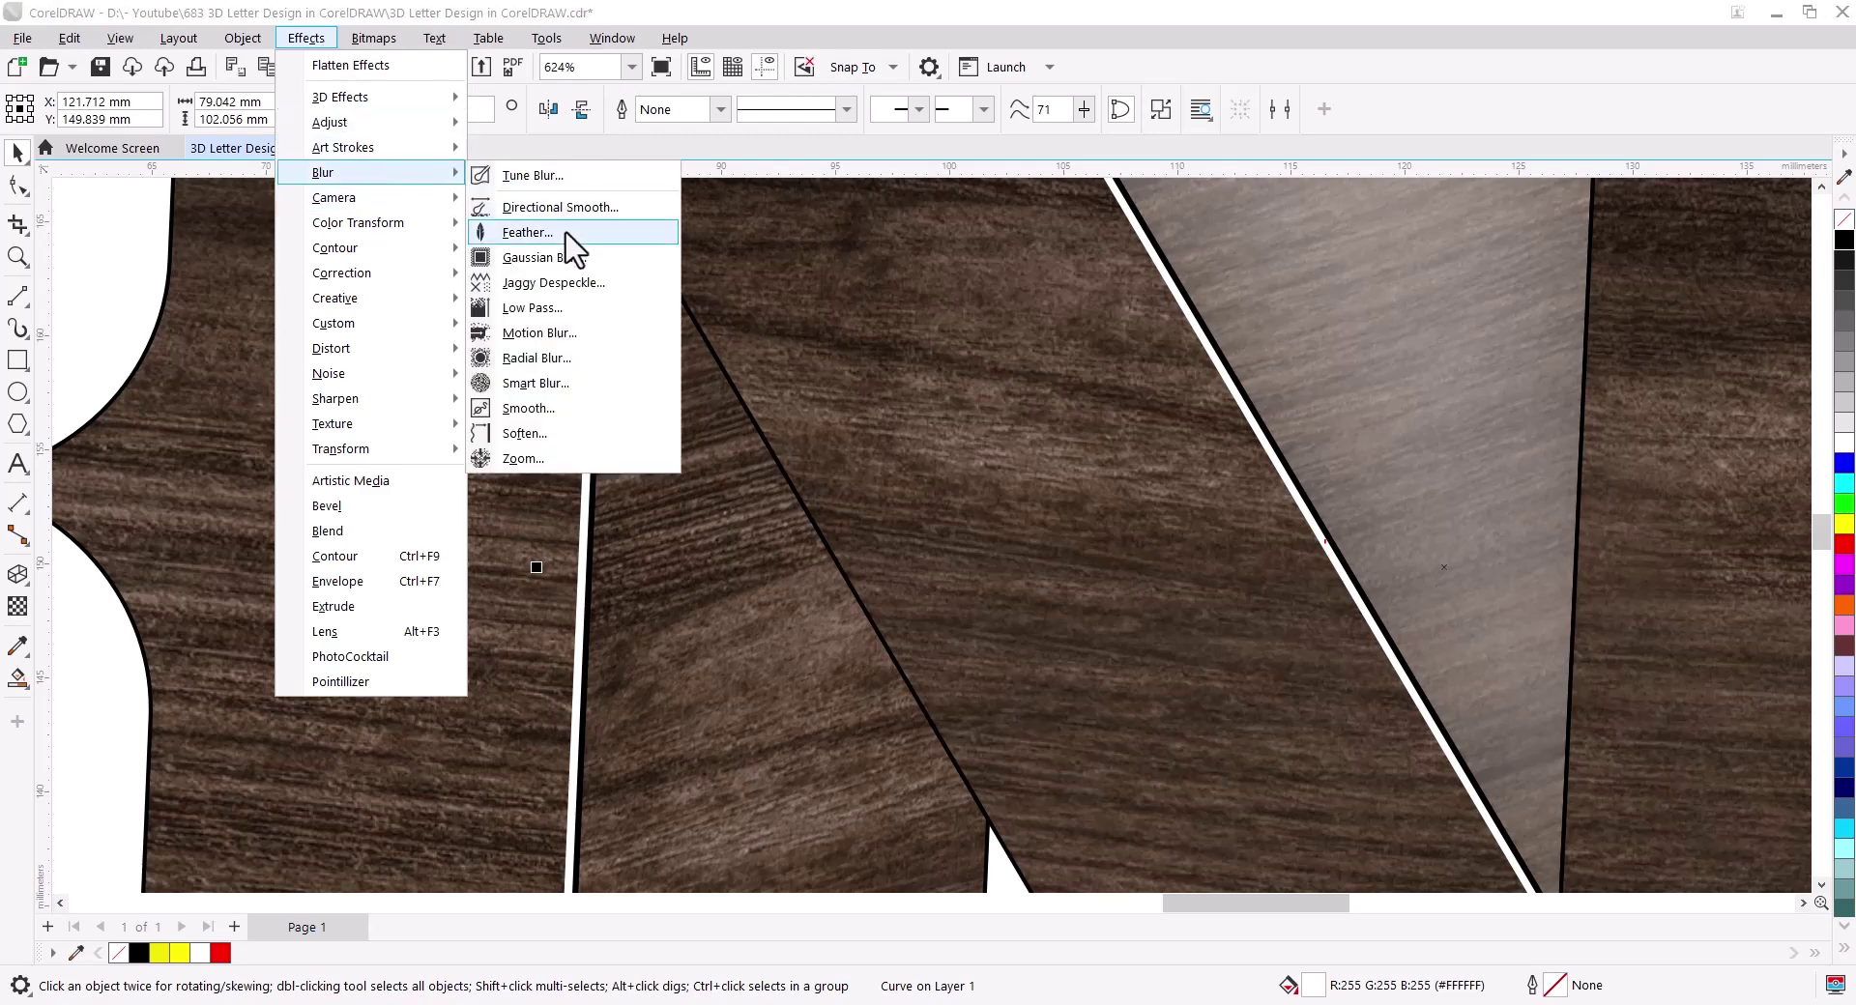
# Step: Apply a Gaussian blur of about 2.4 px to the first edge highlight
pyautogui.click(568, 259)
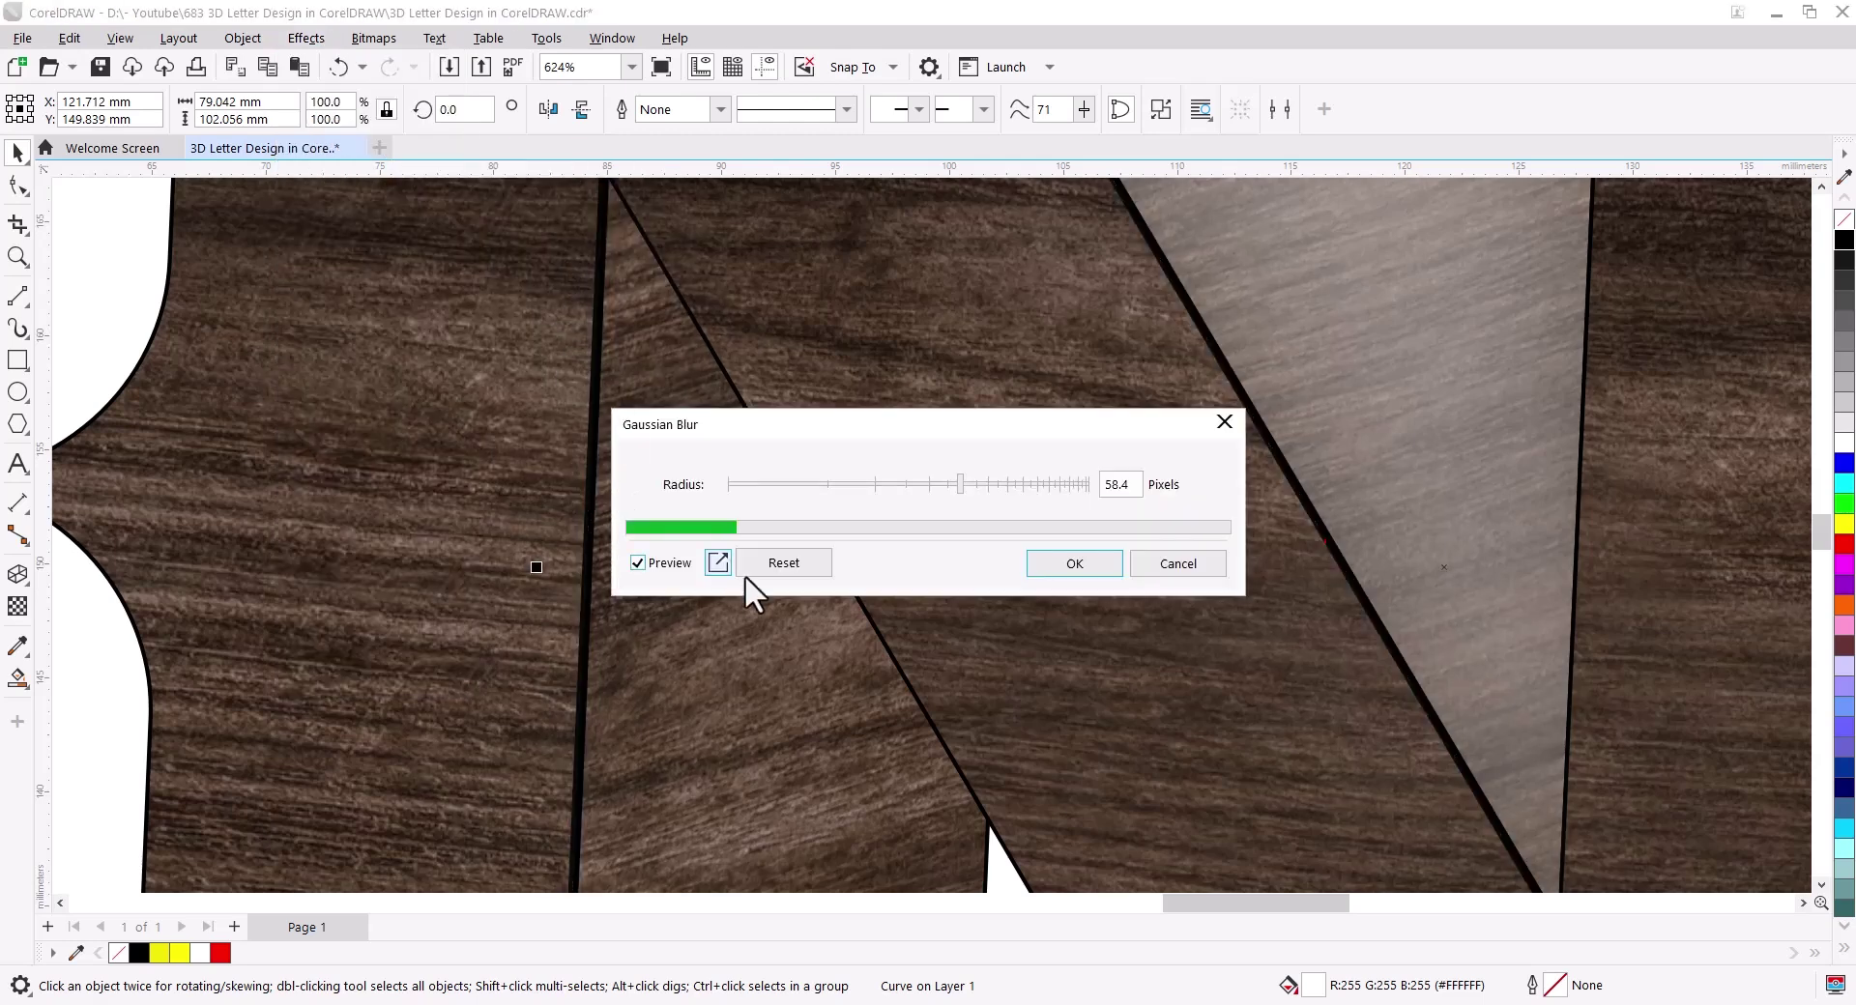
pyautogui.moveTo(813, 484); pyautogui.dragTo(762, 486)
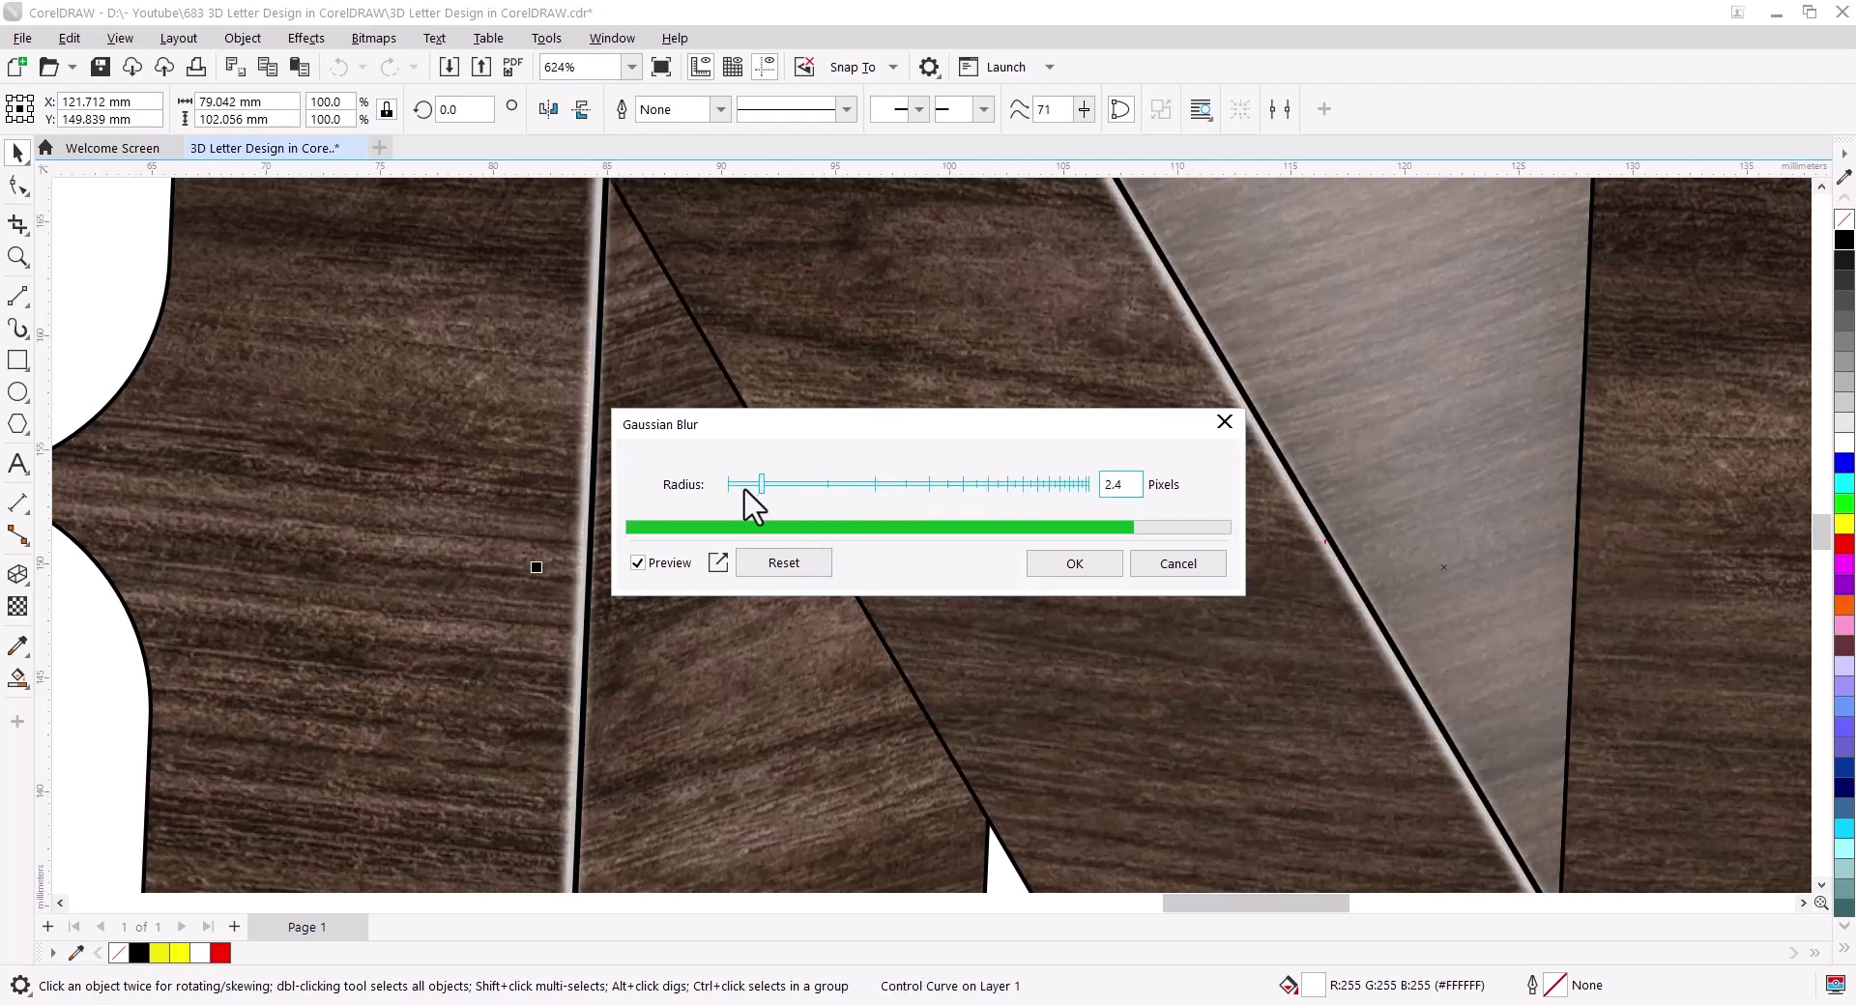
pyautogui.click(1090, 568)
pyautogui.scroll(-1, 740, 559)
pyautogui.scroll(-2, 738, 574)
pyautogui.scroll(-2, 750, 635)
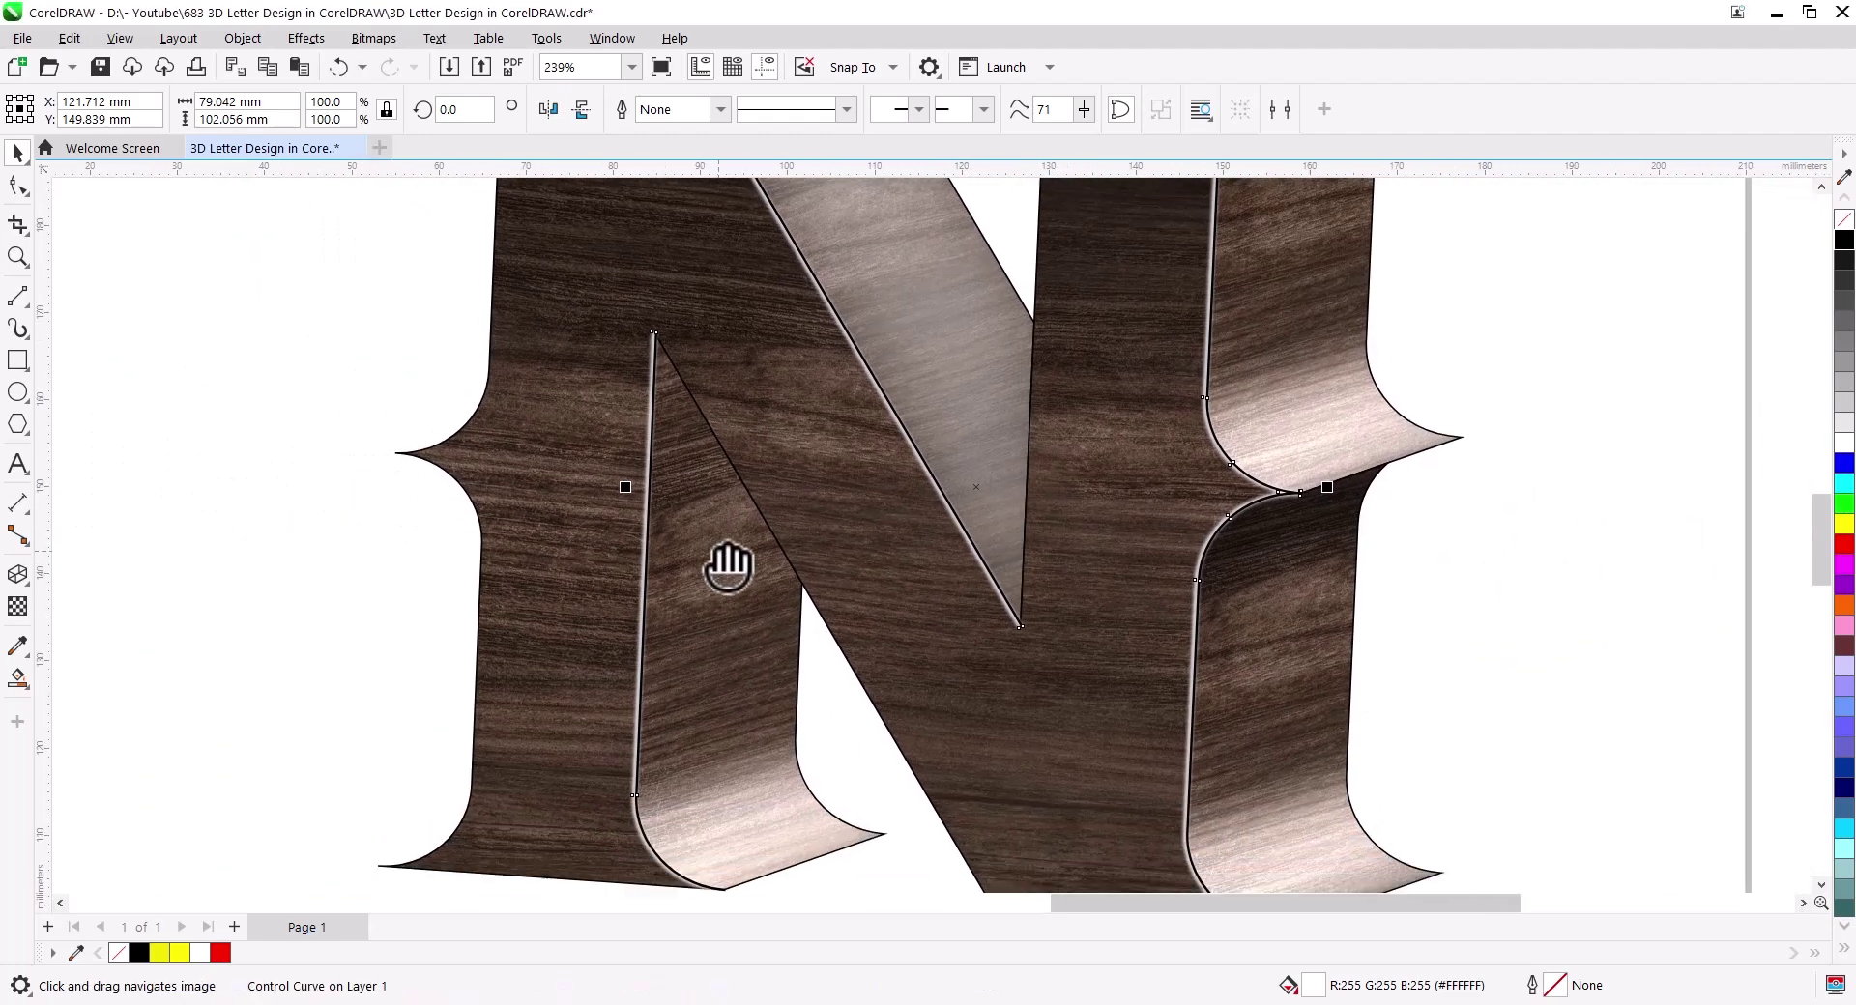
pyautogui.press('Escape')
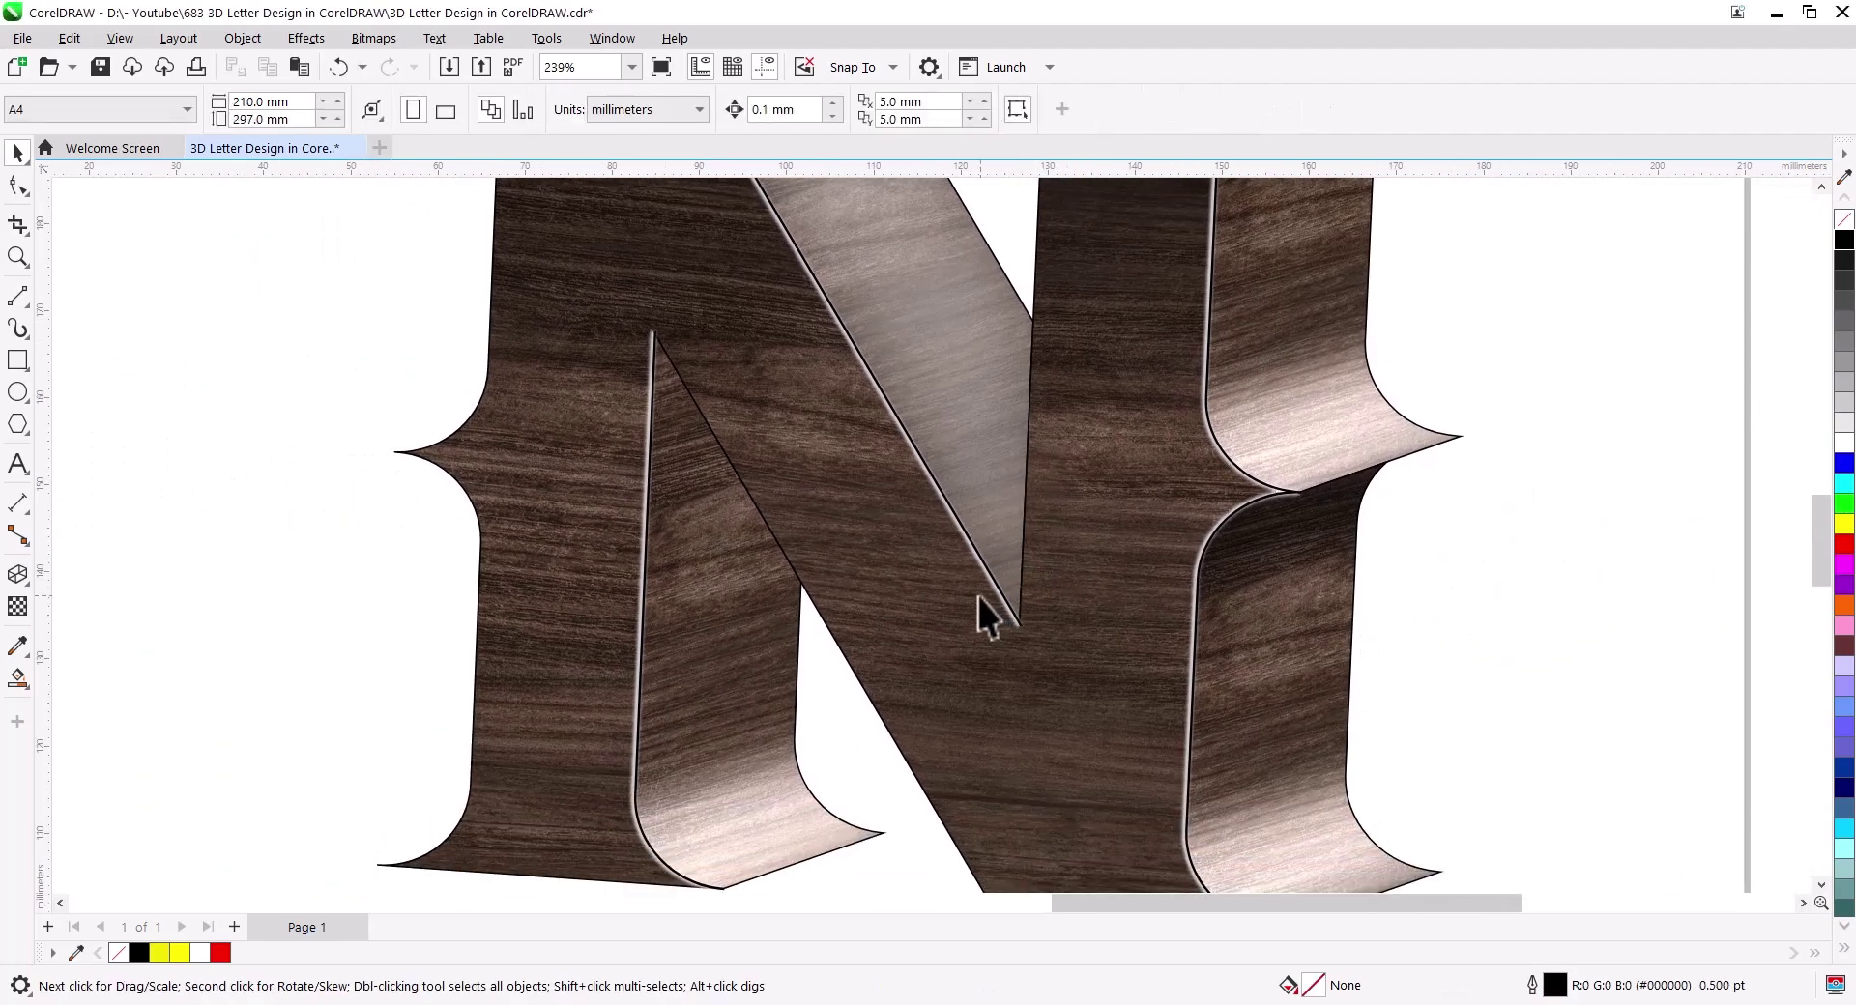
pyautogui.scroll(2, 980, 601)
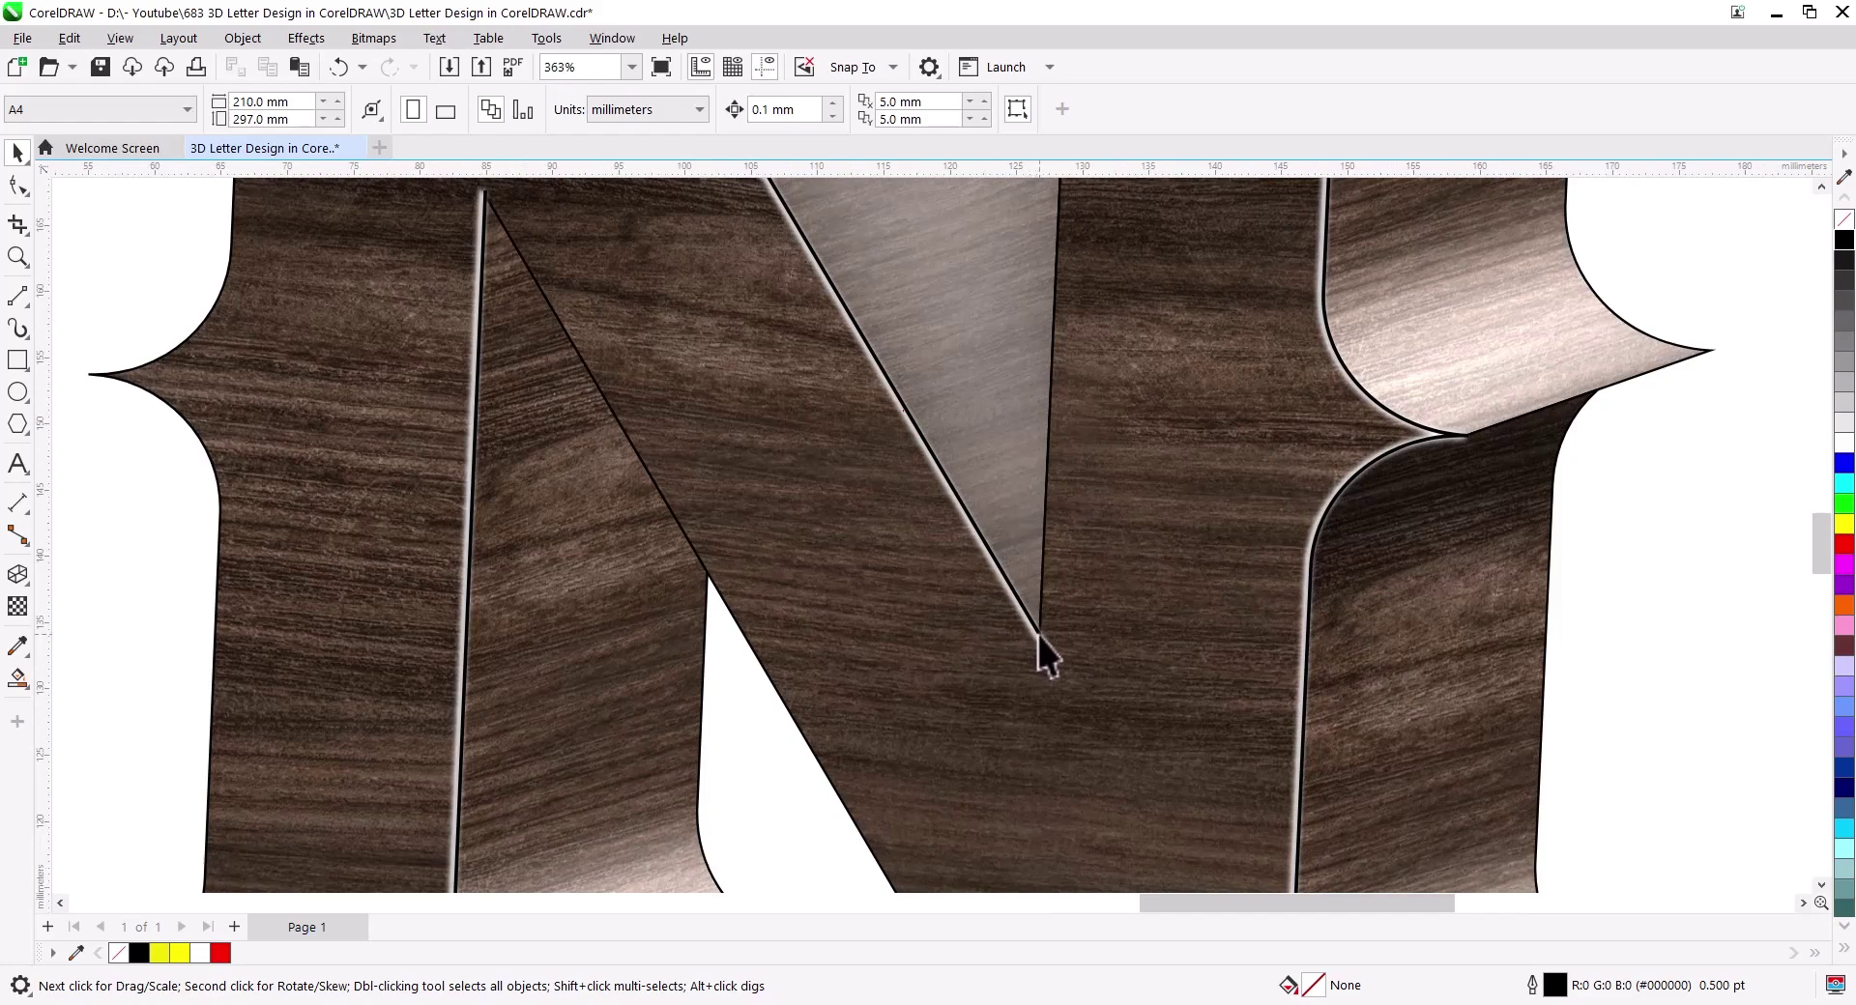
# Step: Apply a 0.7 px Gaussian blur to the other edge highlight
pyautogui.click(1037, 661)
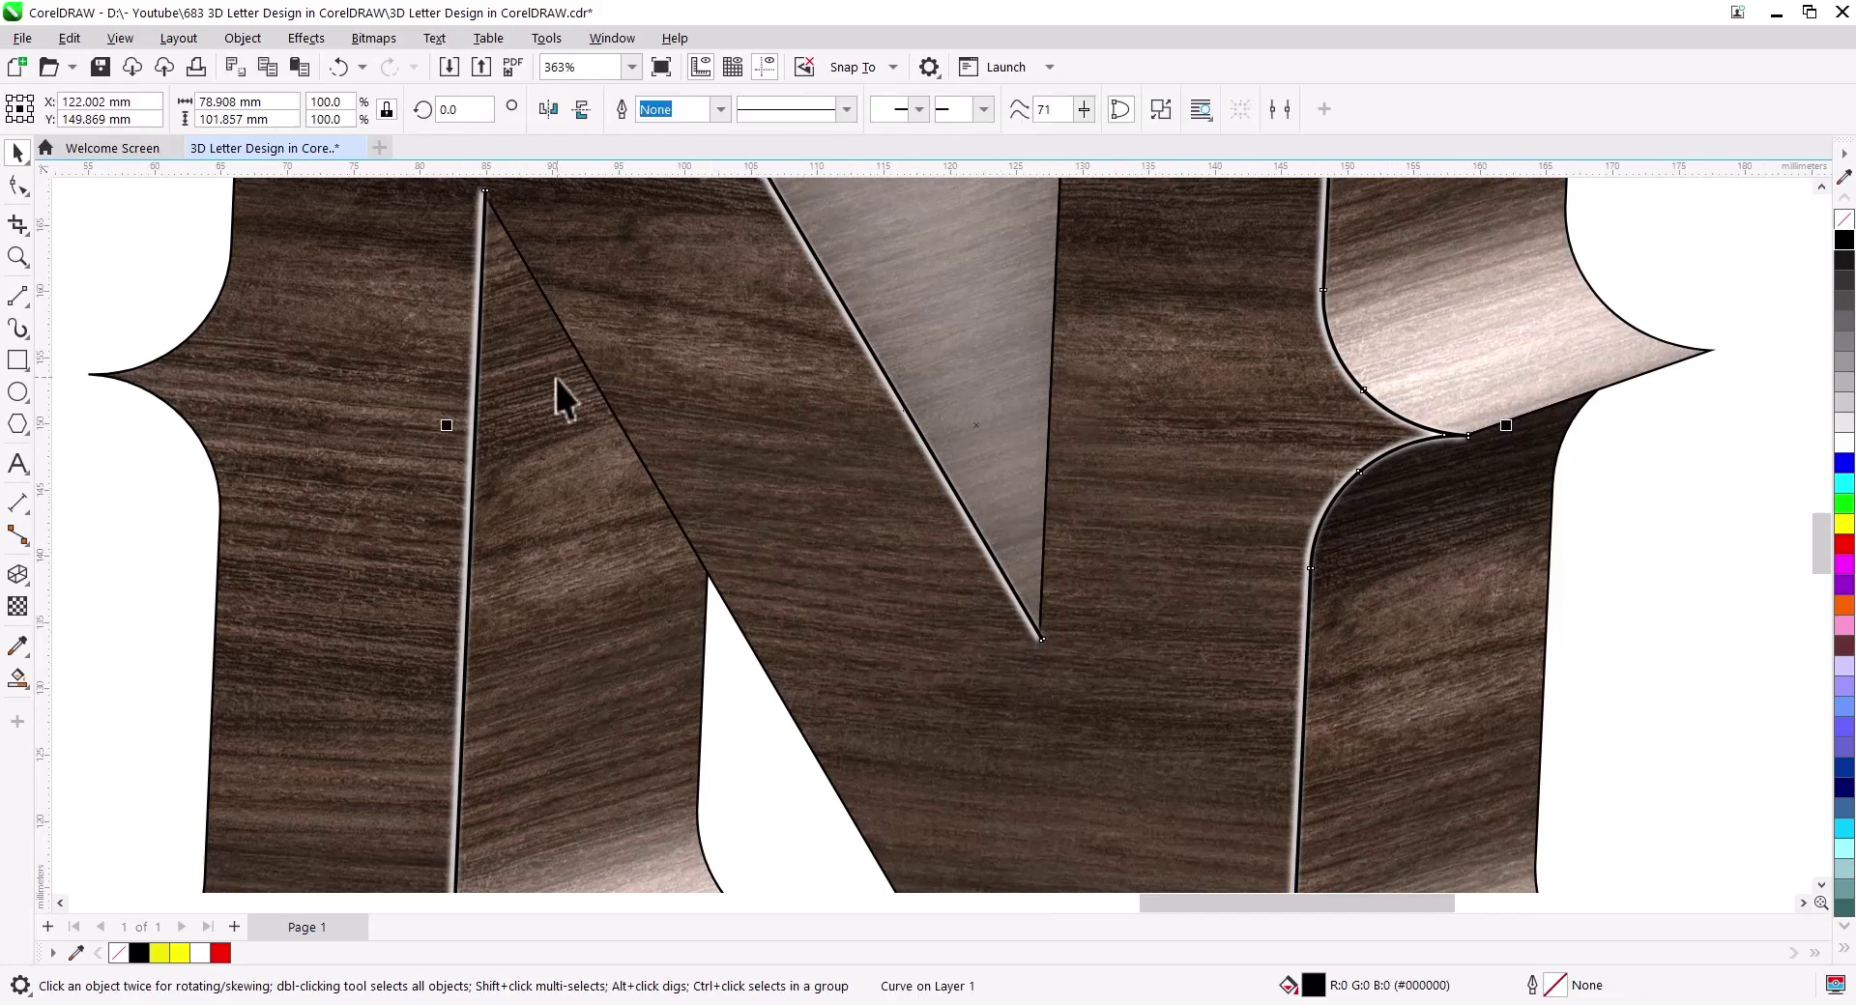
pyautogui.click(244, 38)
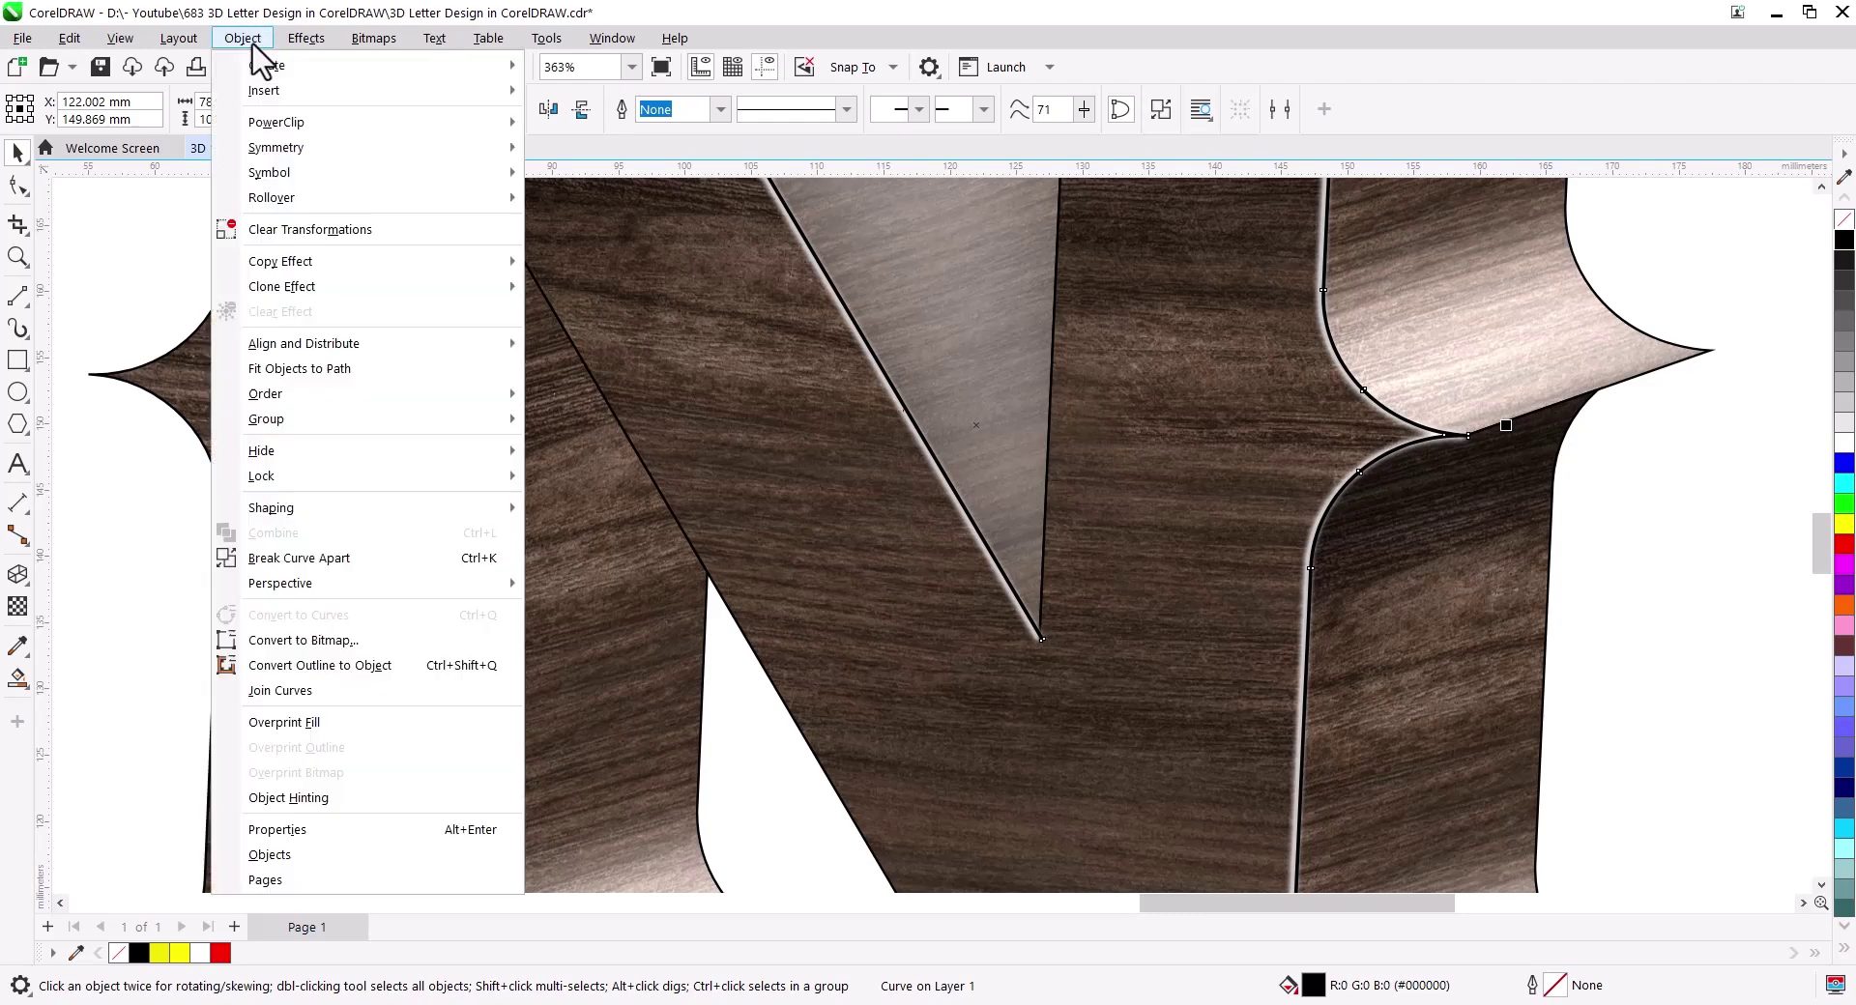
pyautogui.moveTo(368, 172)
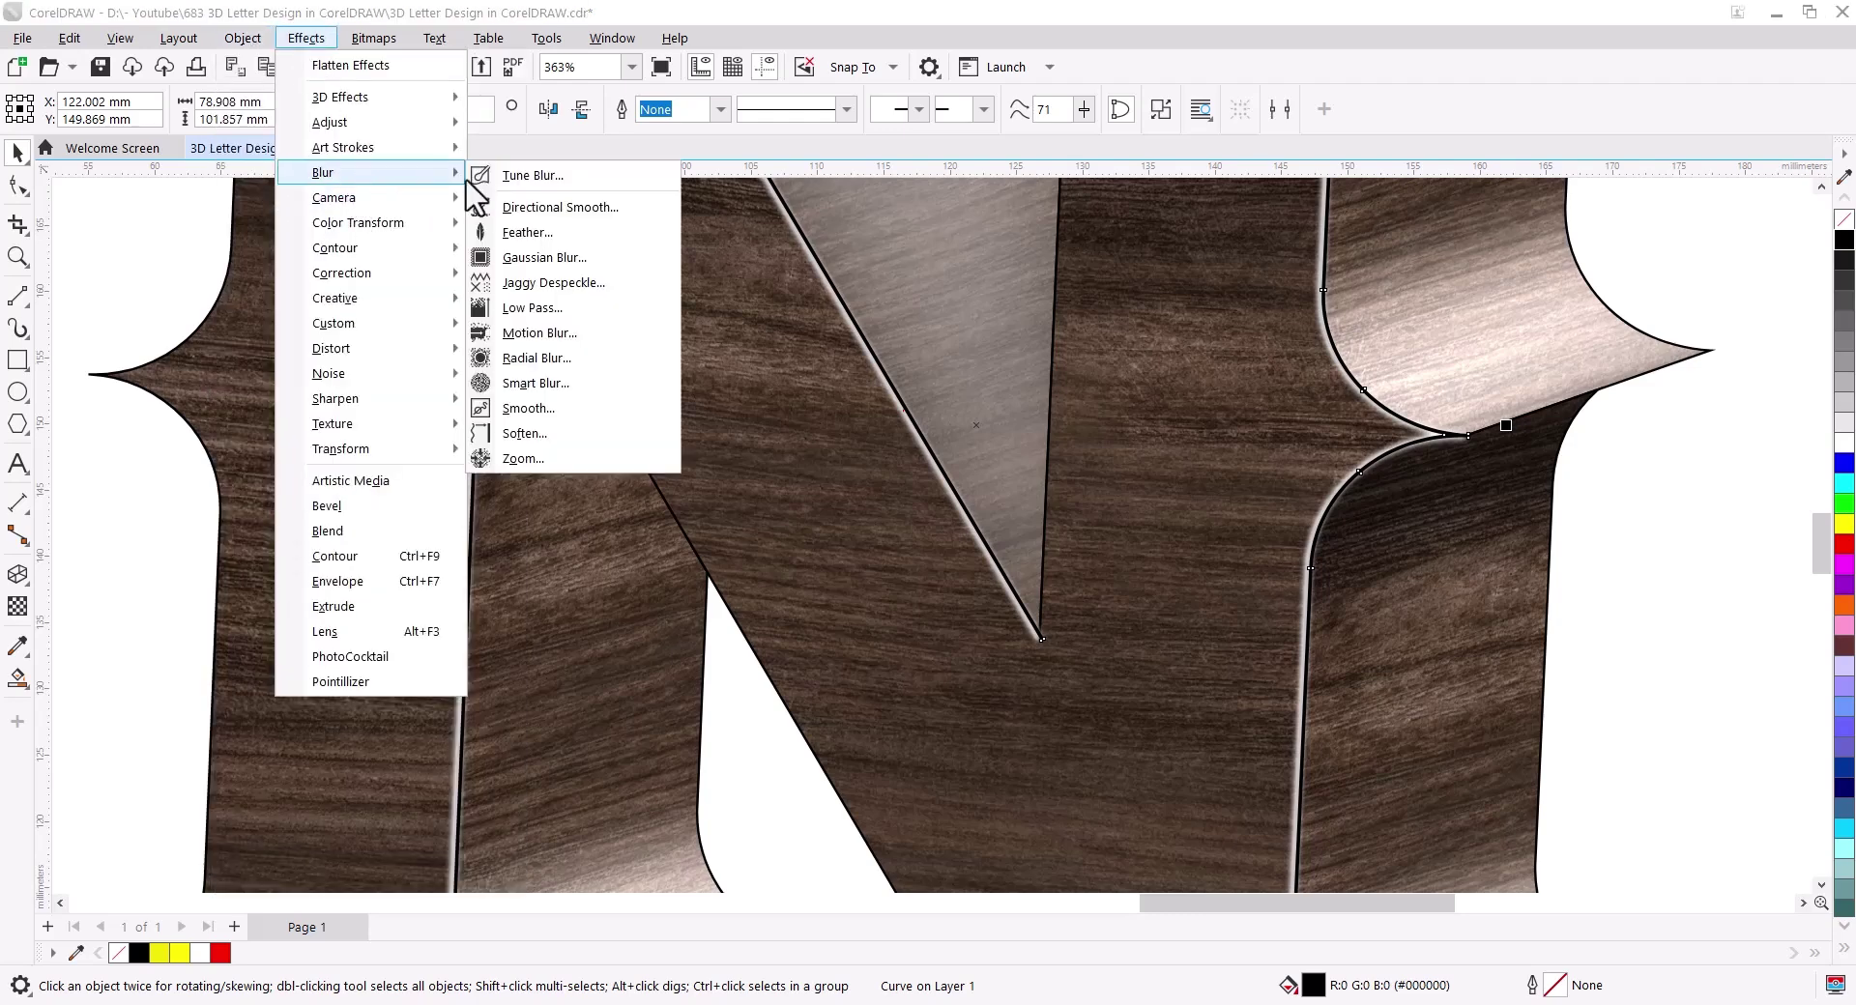
pyautogui.click(538, 263)
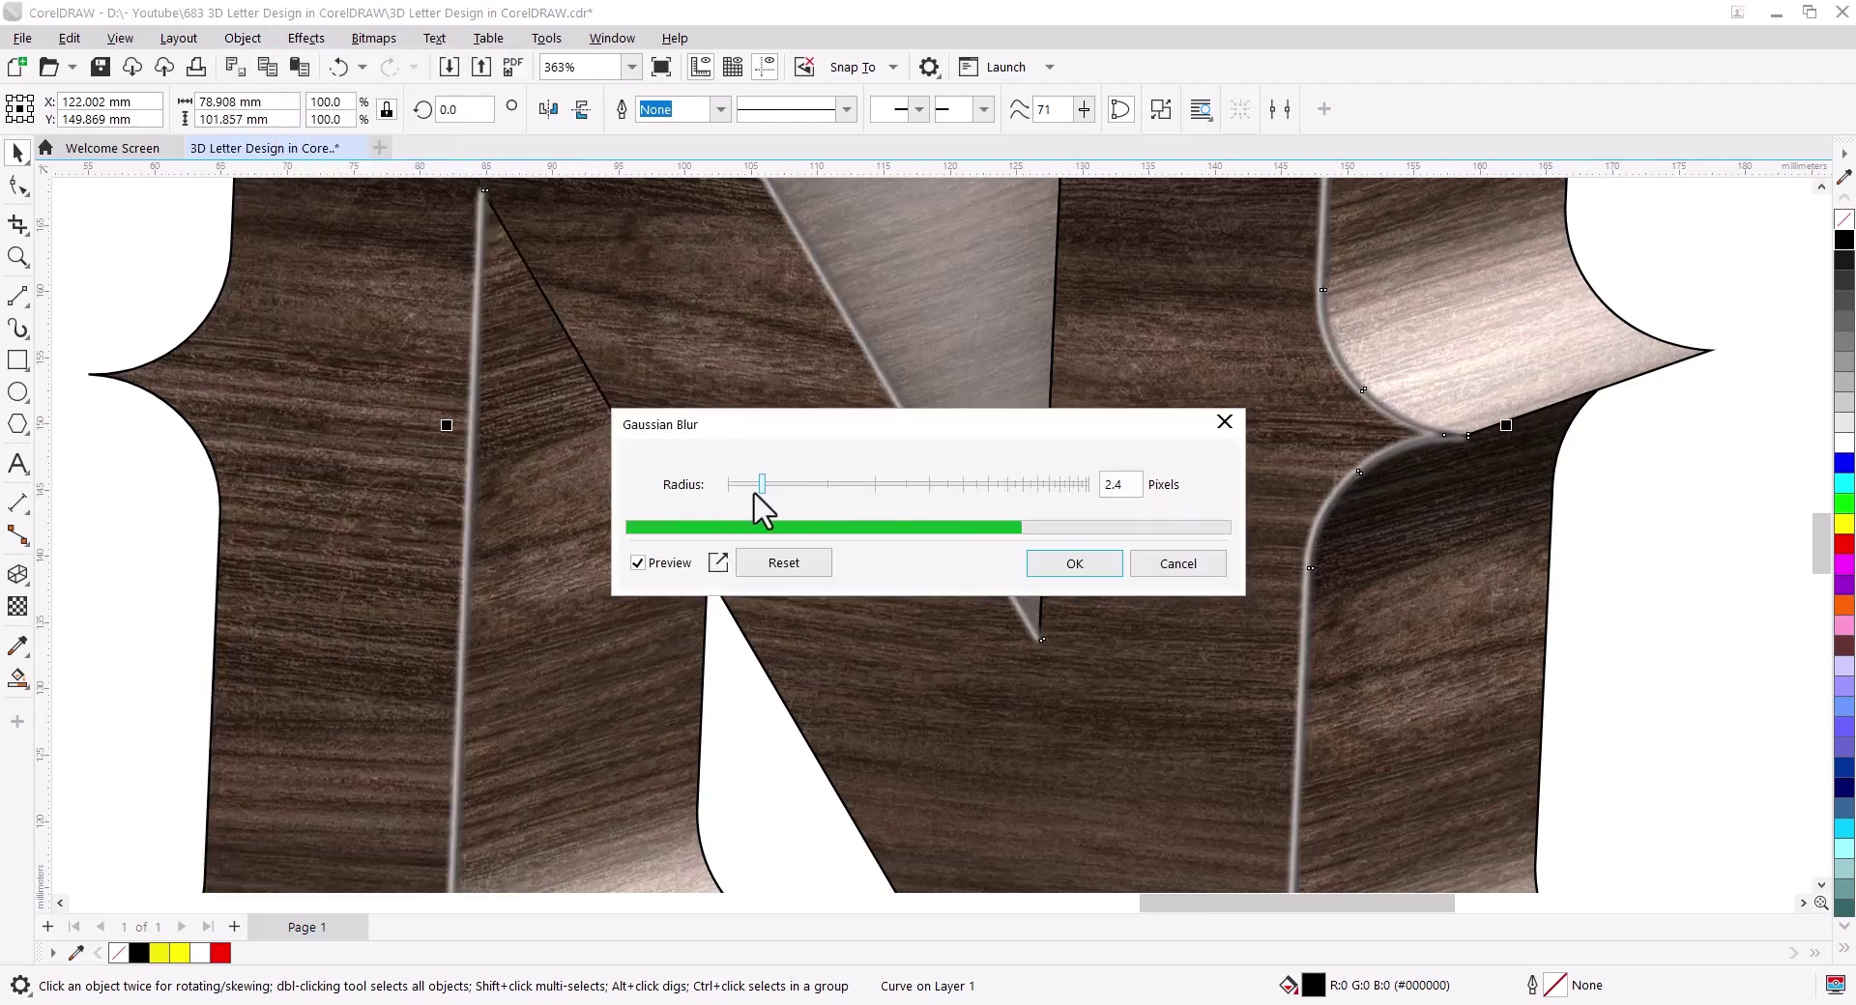
pyautogui.moveTo(753, 484); pyautogui.dragTo(746, 489)
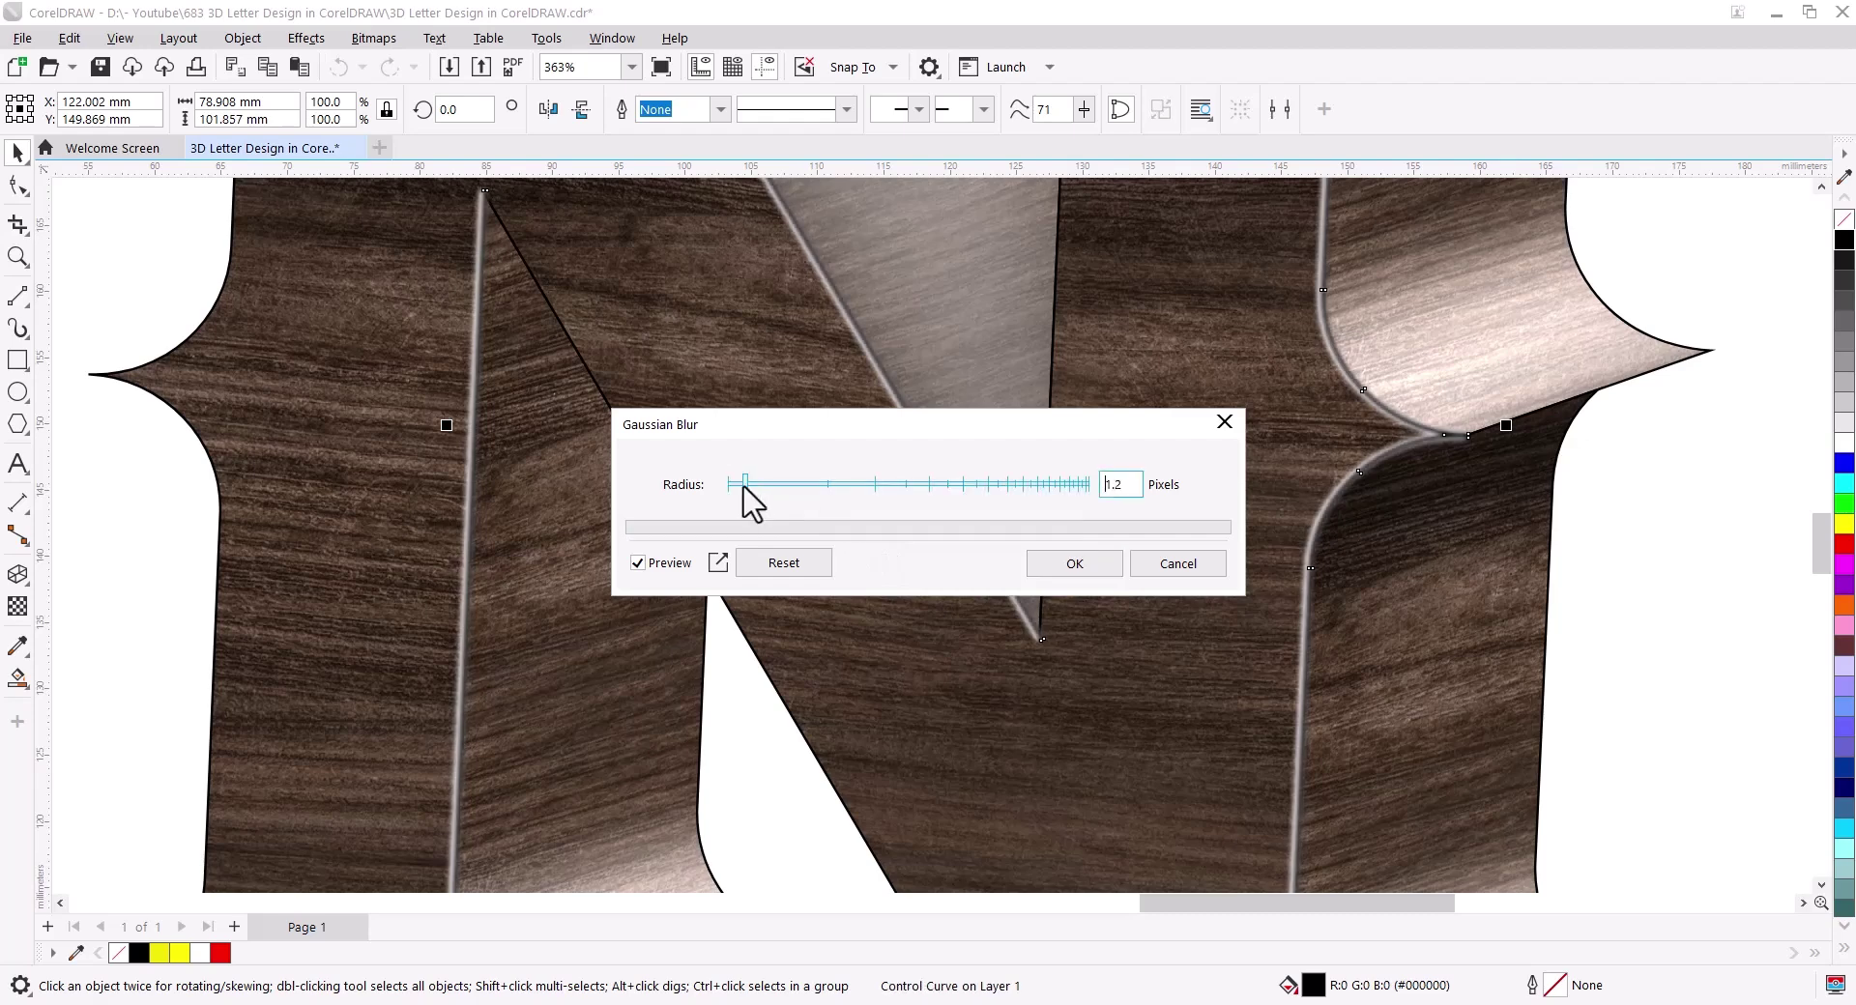
pyautogui.moveTo(740, 486); pyautogui.dragTo(738, 486)
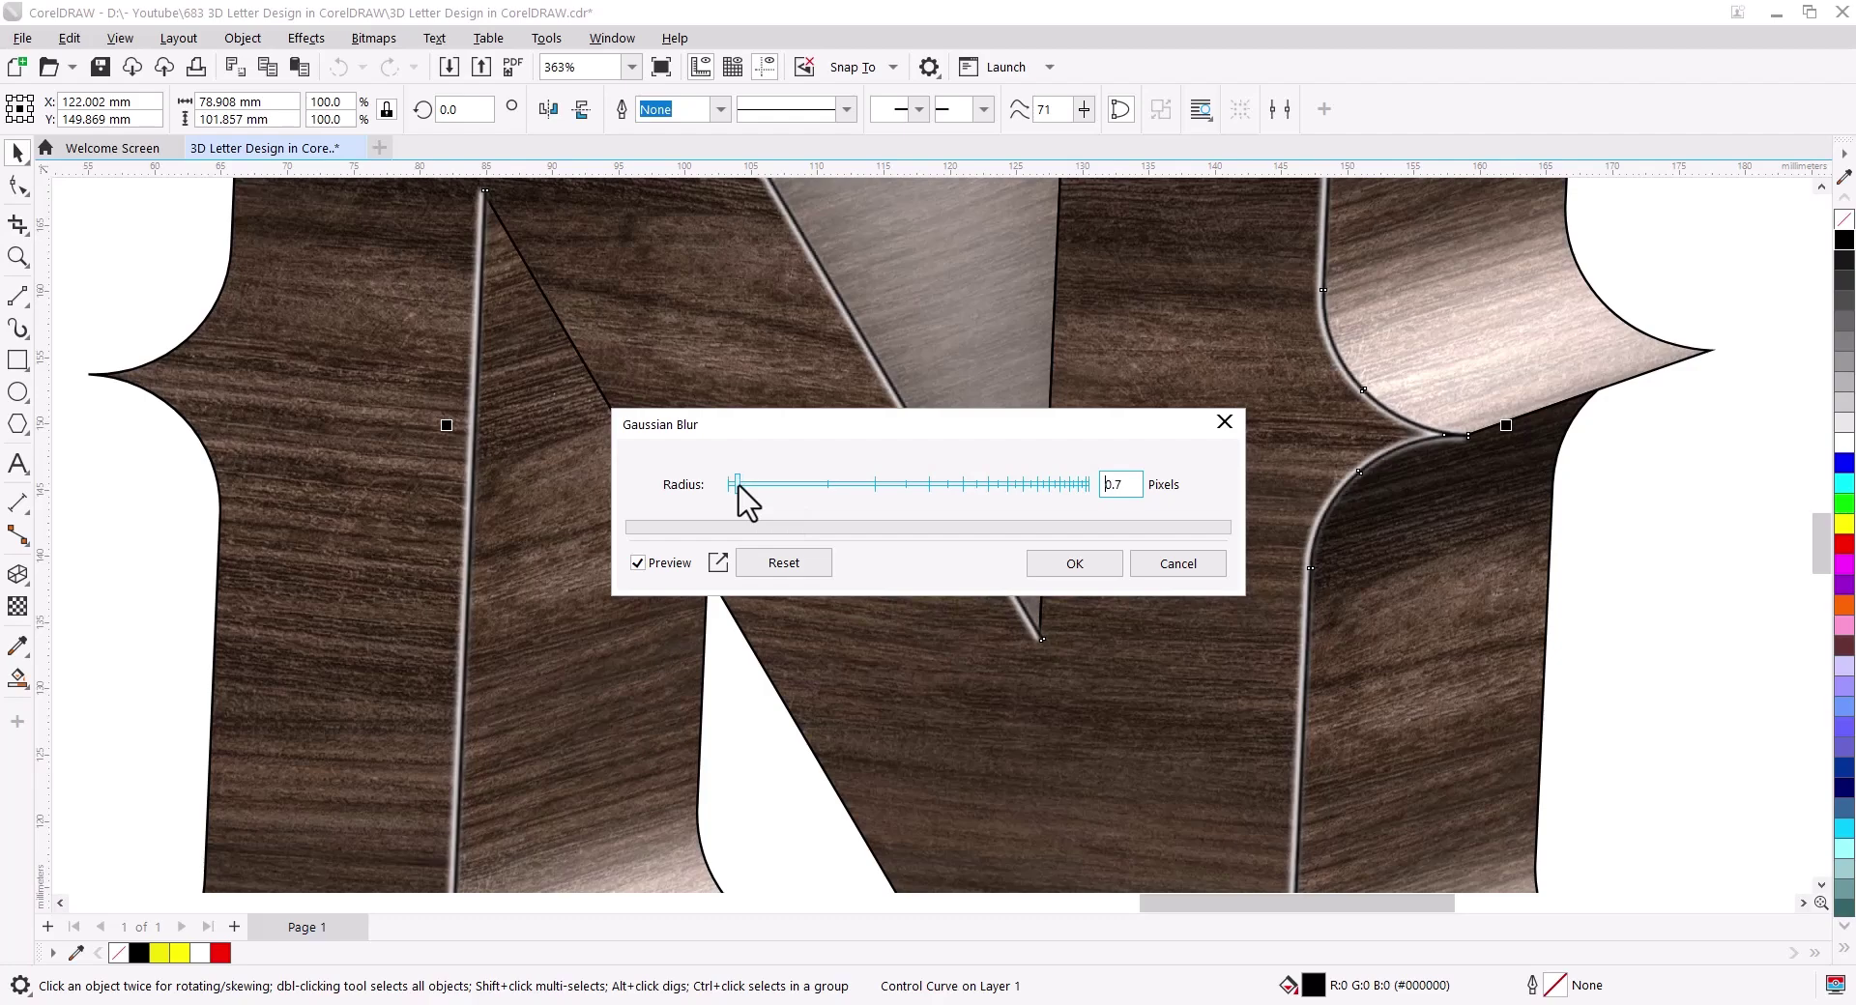
pyautogui.click(1071, 563)
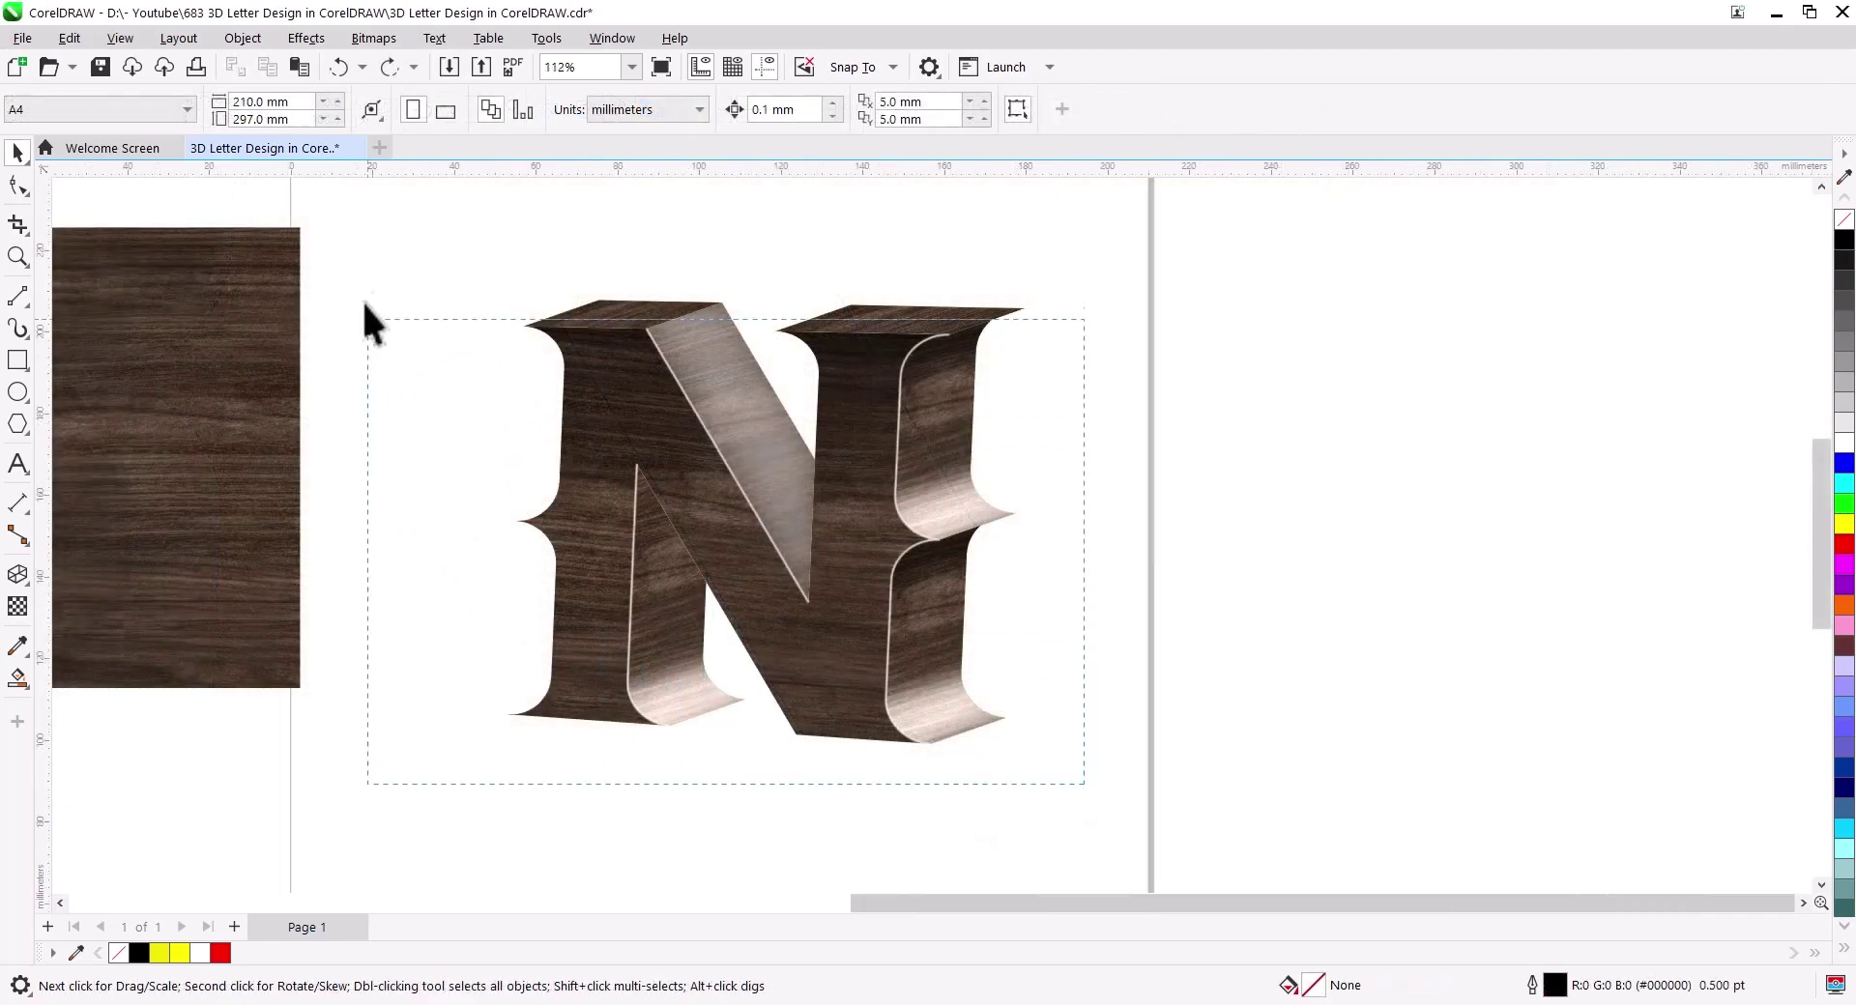
# Step: Group all the pieces of the letter N
pyautogui.moveTo(364, 302); pyautogui.dragTo(379, 271)
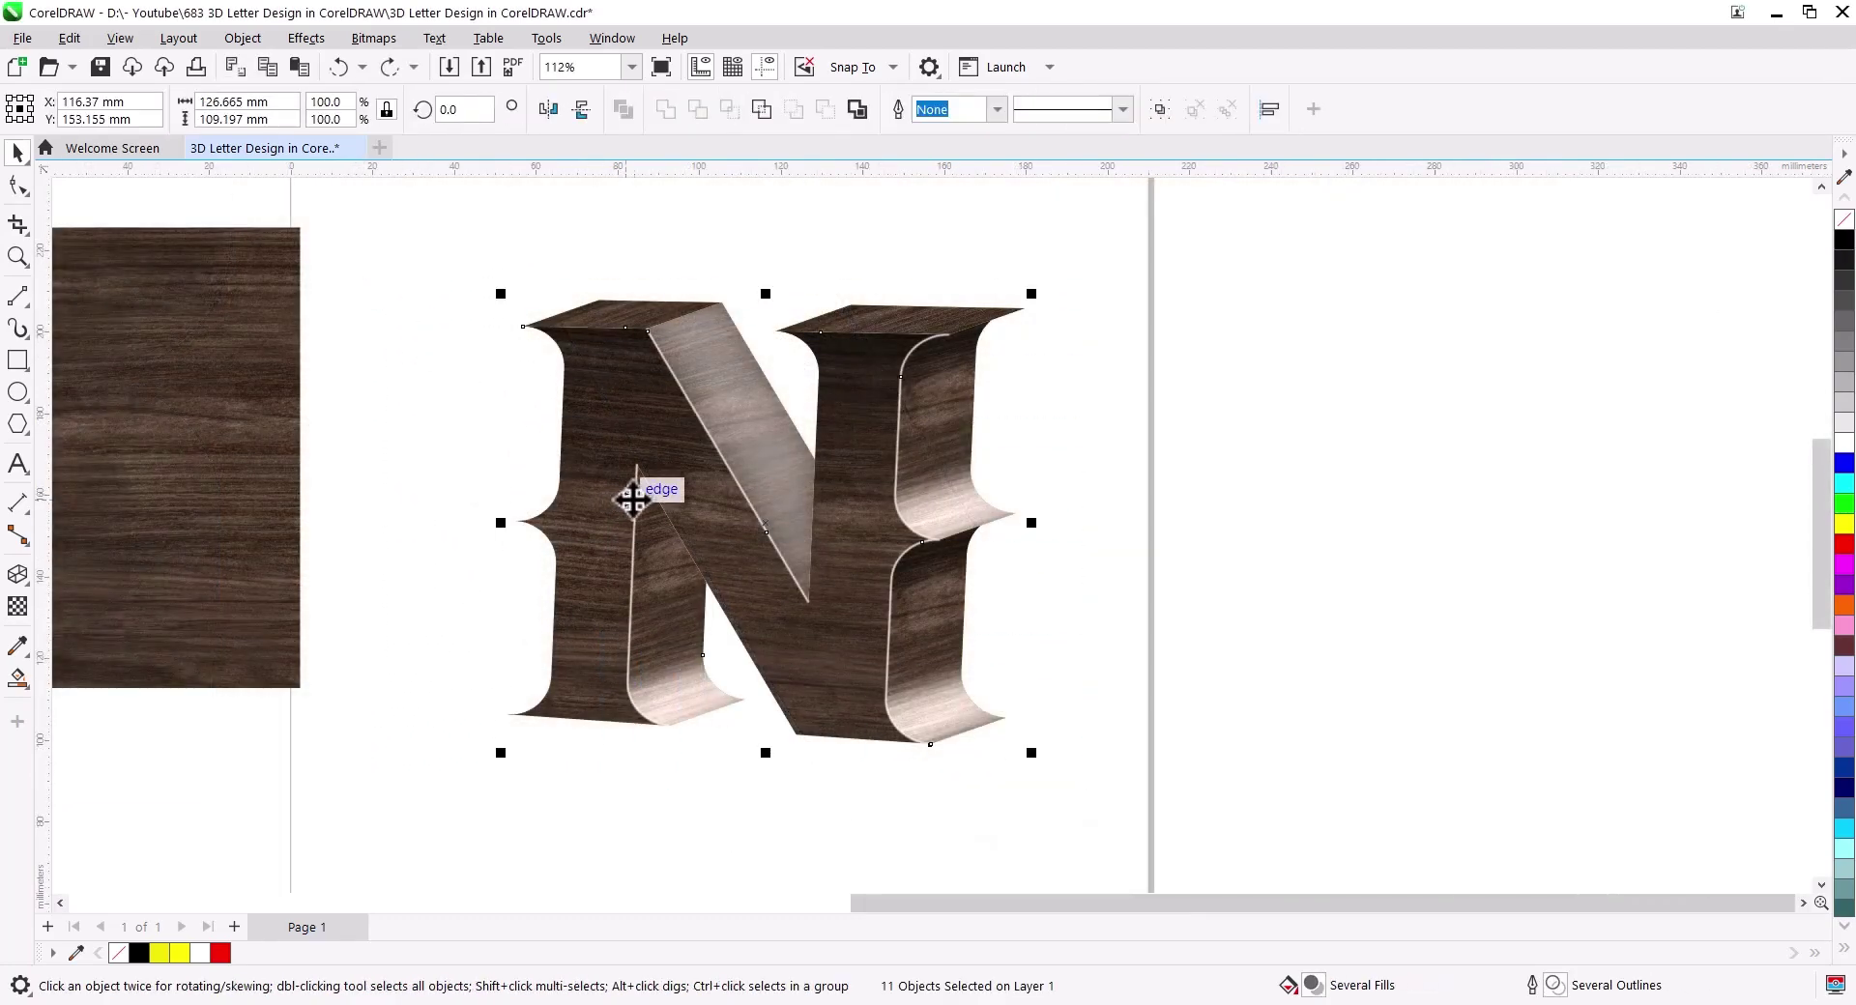
pyautogui.rightClick(666, 480)
pyautogui.click(774, 516)
pyautogui.scroll(-1, 944, 692)
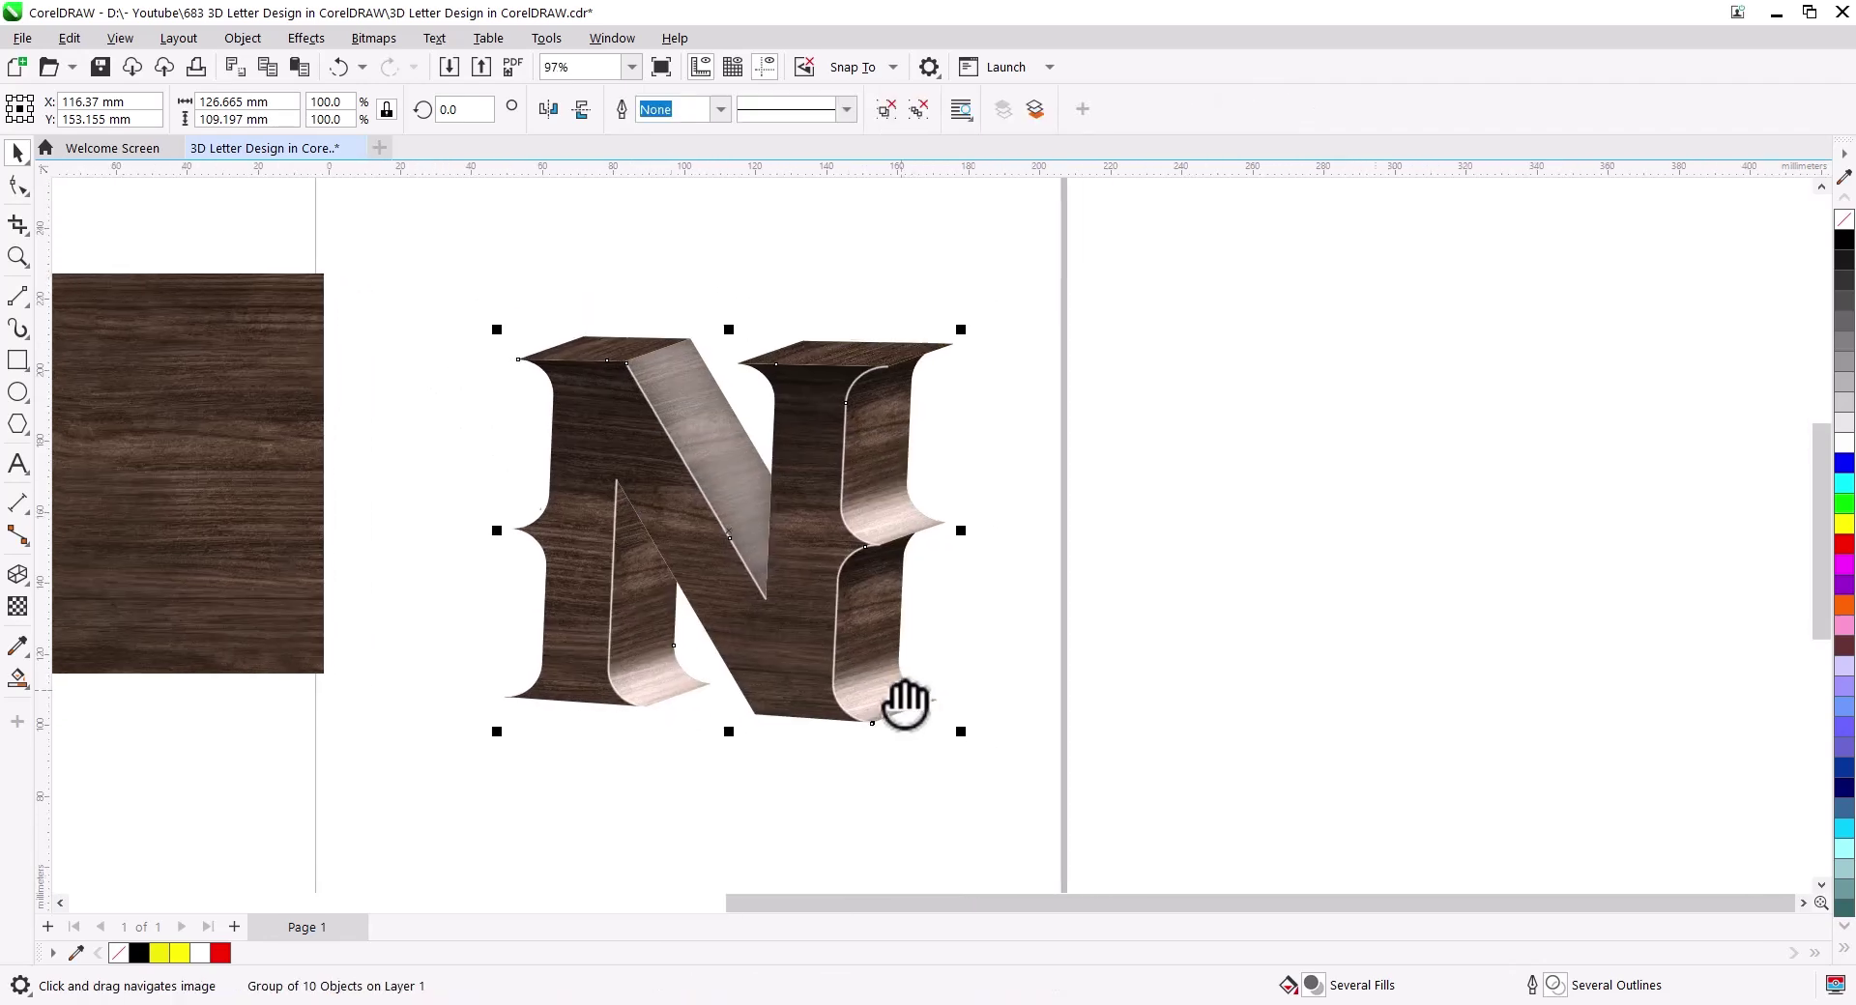
pyautogui.click(441, 796)
pyautogui.scroll(7, 584, 716)
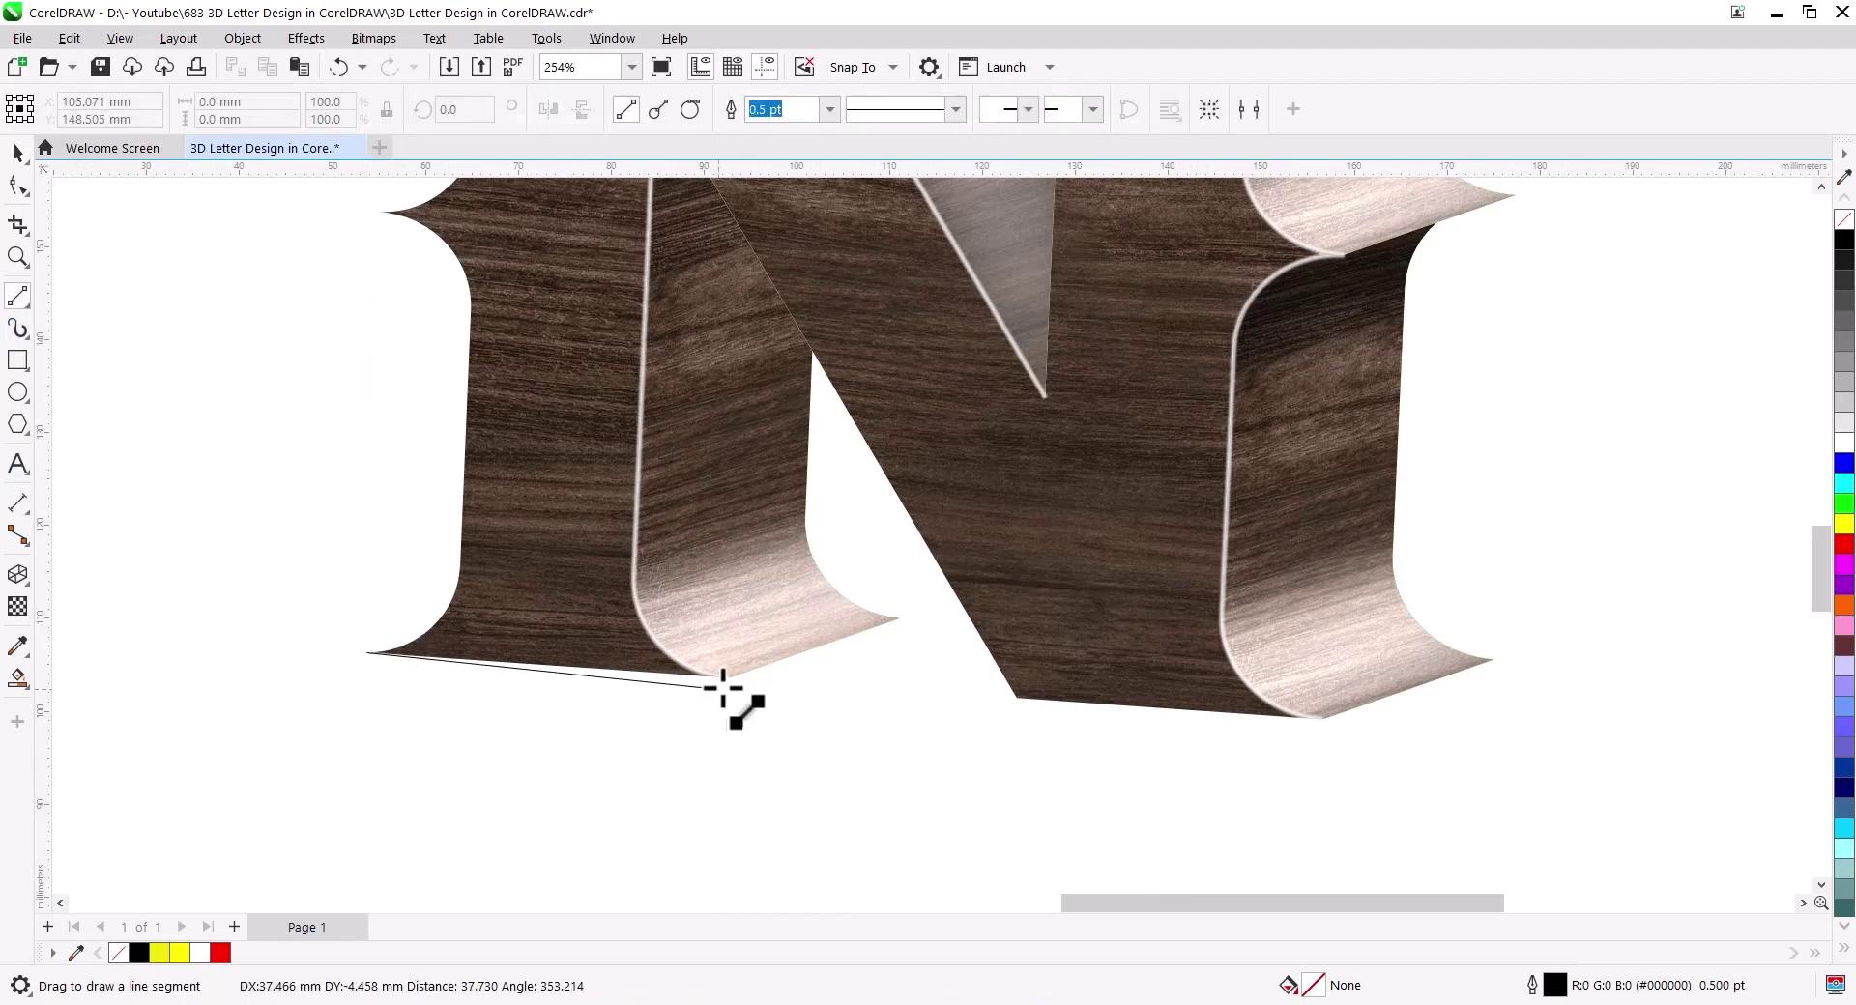
# Step: Draw black, outline-free shadow shapes under both feet and combine them into one
pyautogui.moveTo(367, 652)
pyautogui.mouseDown()
pyautogui.moveTo(729, 677)
pyautogui.moveTo(905, 619)
pyautogui.moveTo(696, 562)
pyautogui.mouseUp()
pyautogui.moveTo(696, 562); pyautogui.dragTo(440, 644)
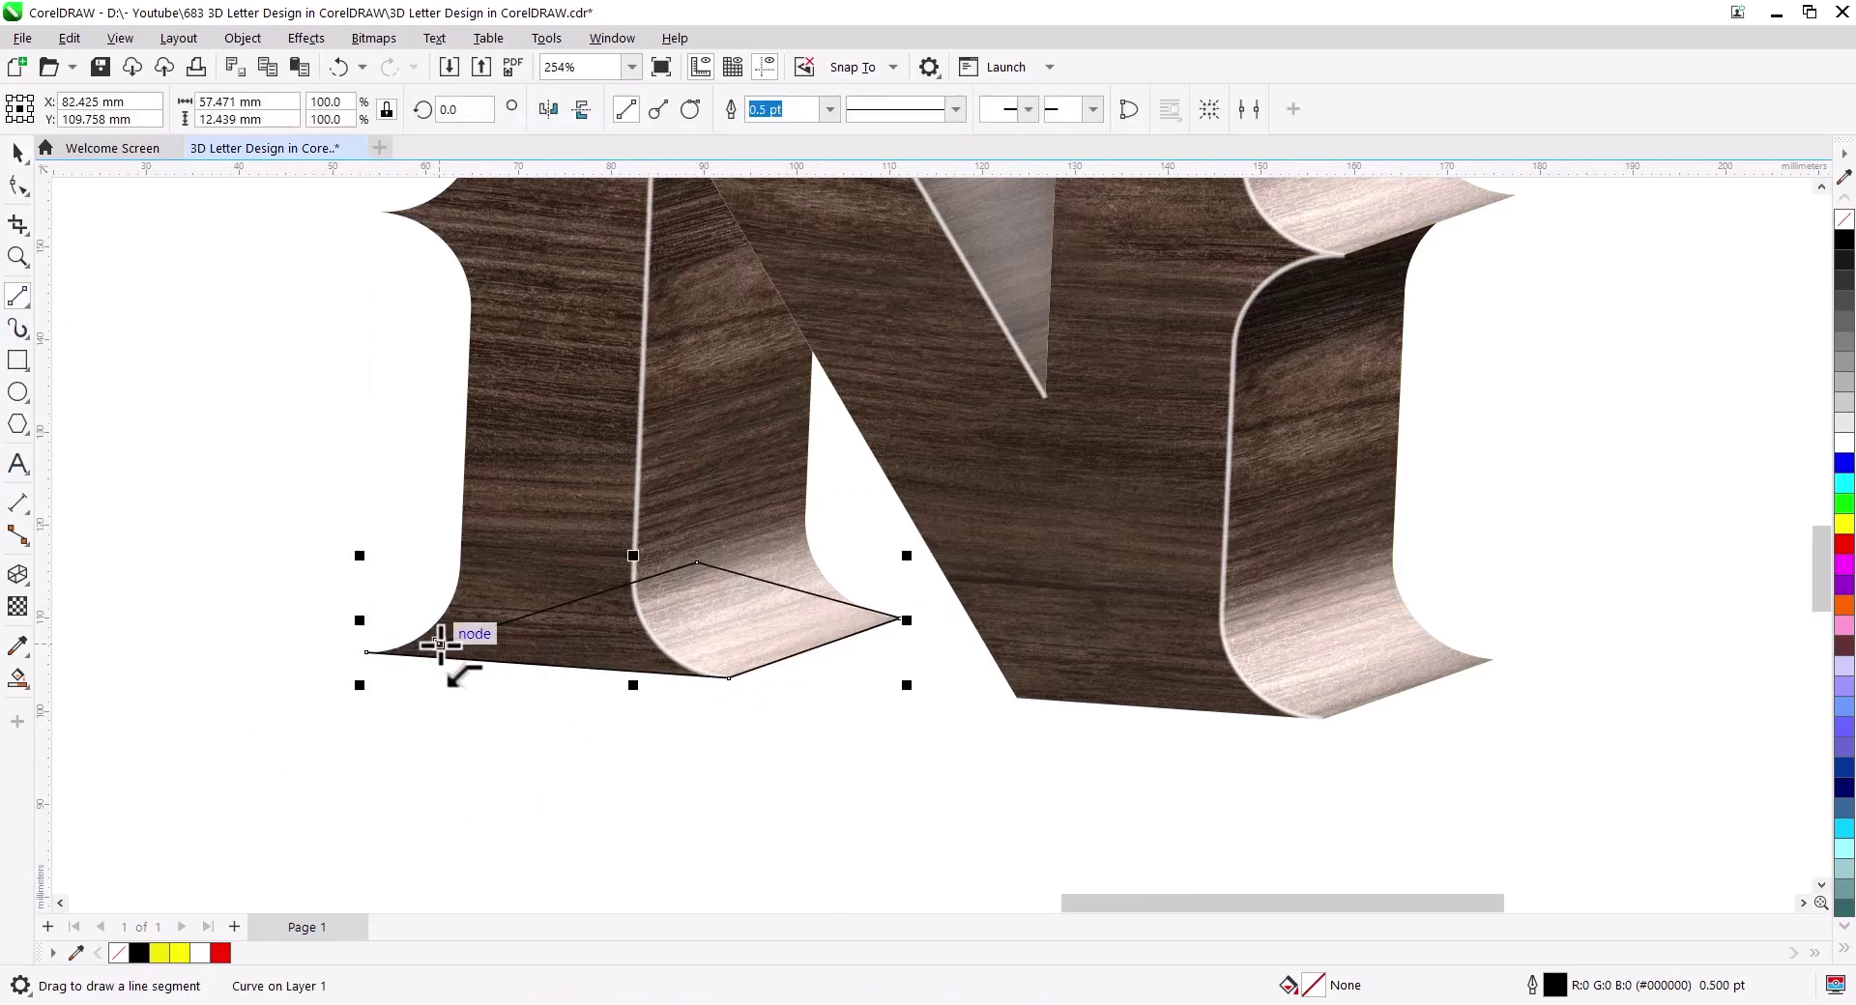
pyautogui.moveTo(1015, 696)
pyautogui.mouseDown()
pyautogui.moveTo(1264, 744)
pyautogui.moveTo(1493, 660)
pyautogui.mouseUp()
pyautogui.moveTo(1494, 660); pyautogui.dragTo(1015, 696)
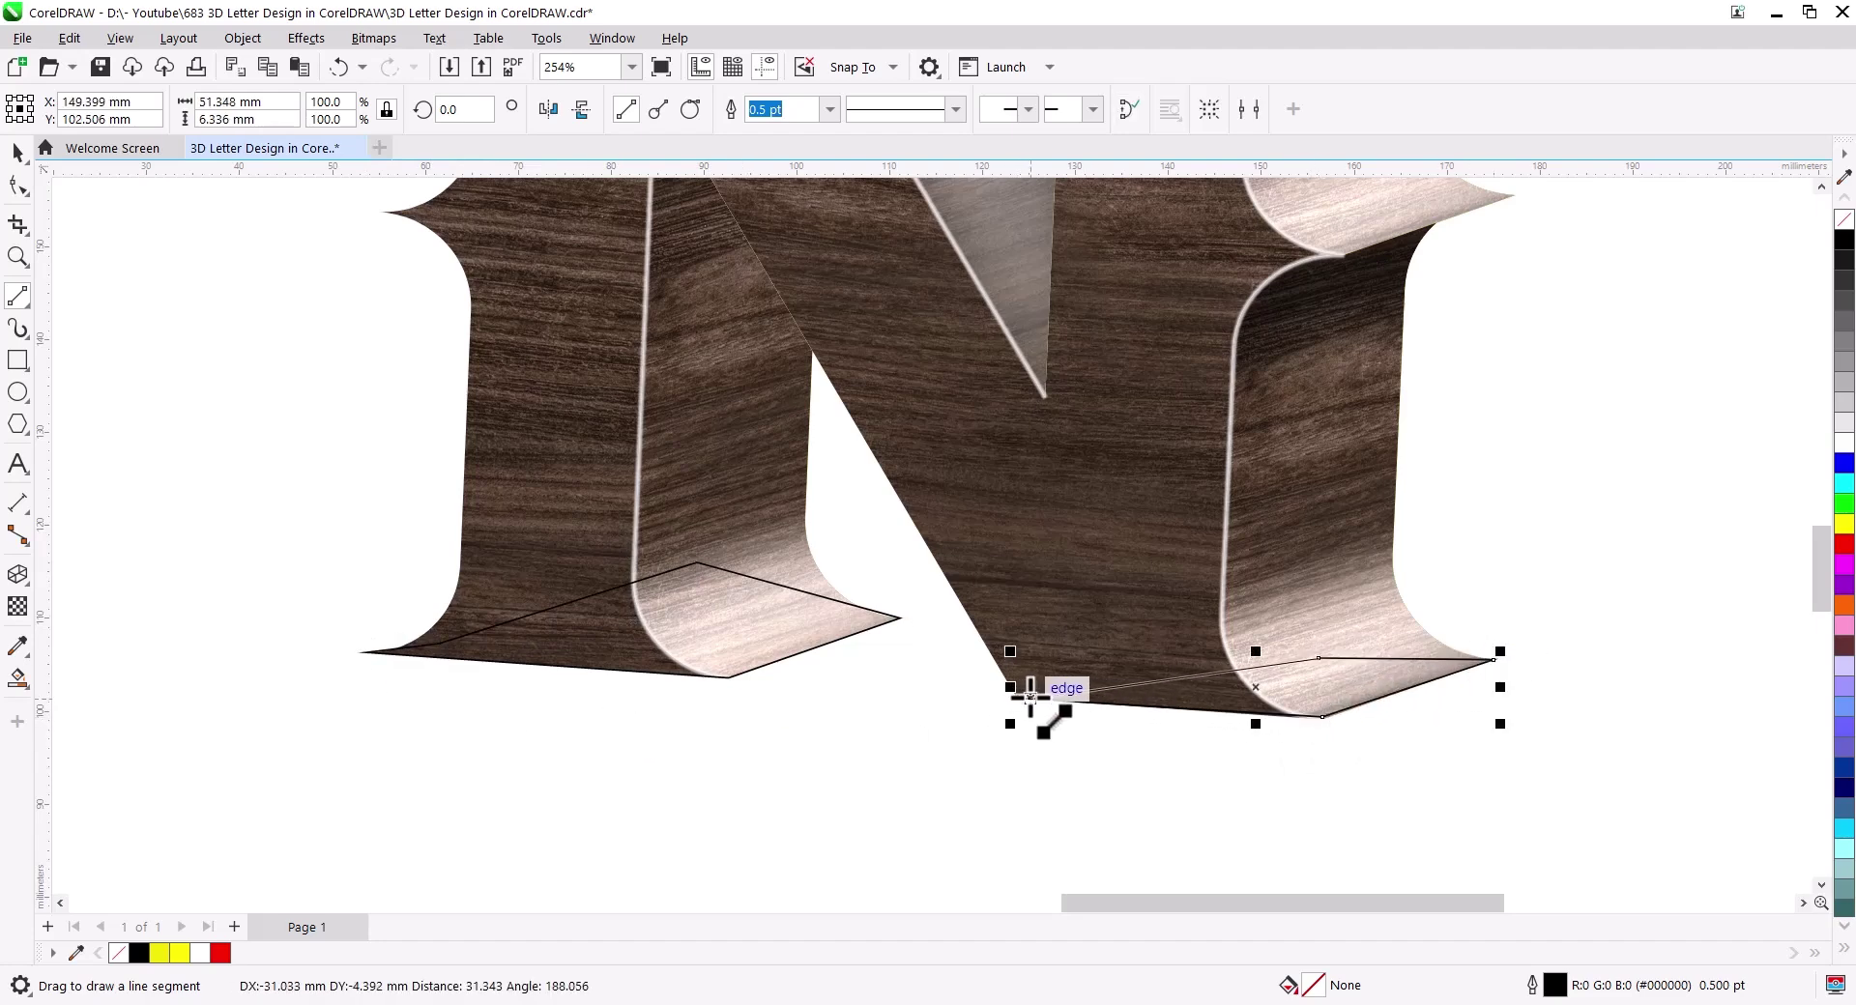
pyautogui.press('space')
pyautogui.keyDown('shift'); pyautogui.click(716, 624); pyautogui.keyUp('shift')
pyautogui.click(1844, 239)
pyautogui.rightClick(1844, 219)
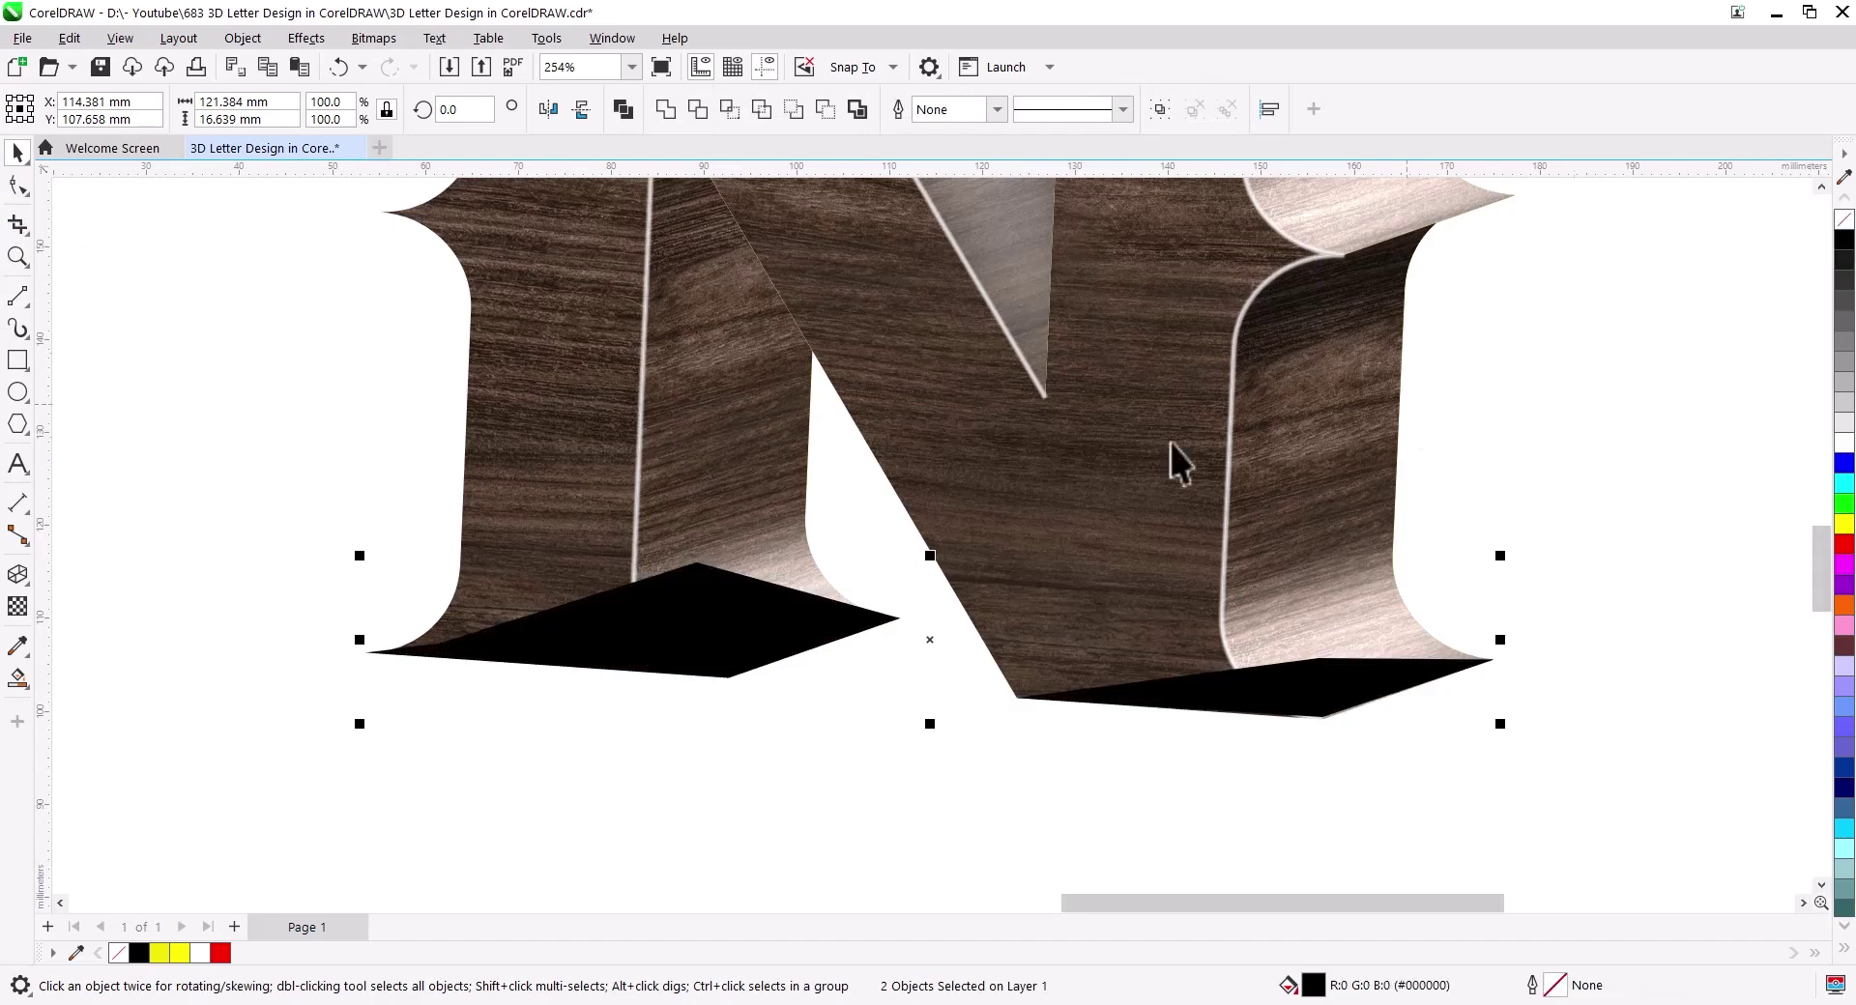
pyautogui.click(622, 109)
pyautogui.click(307, 38)
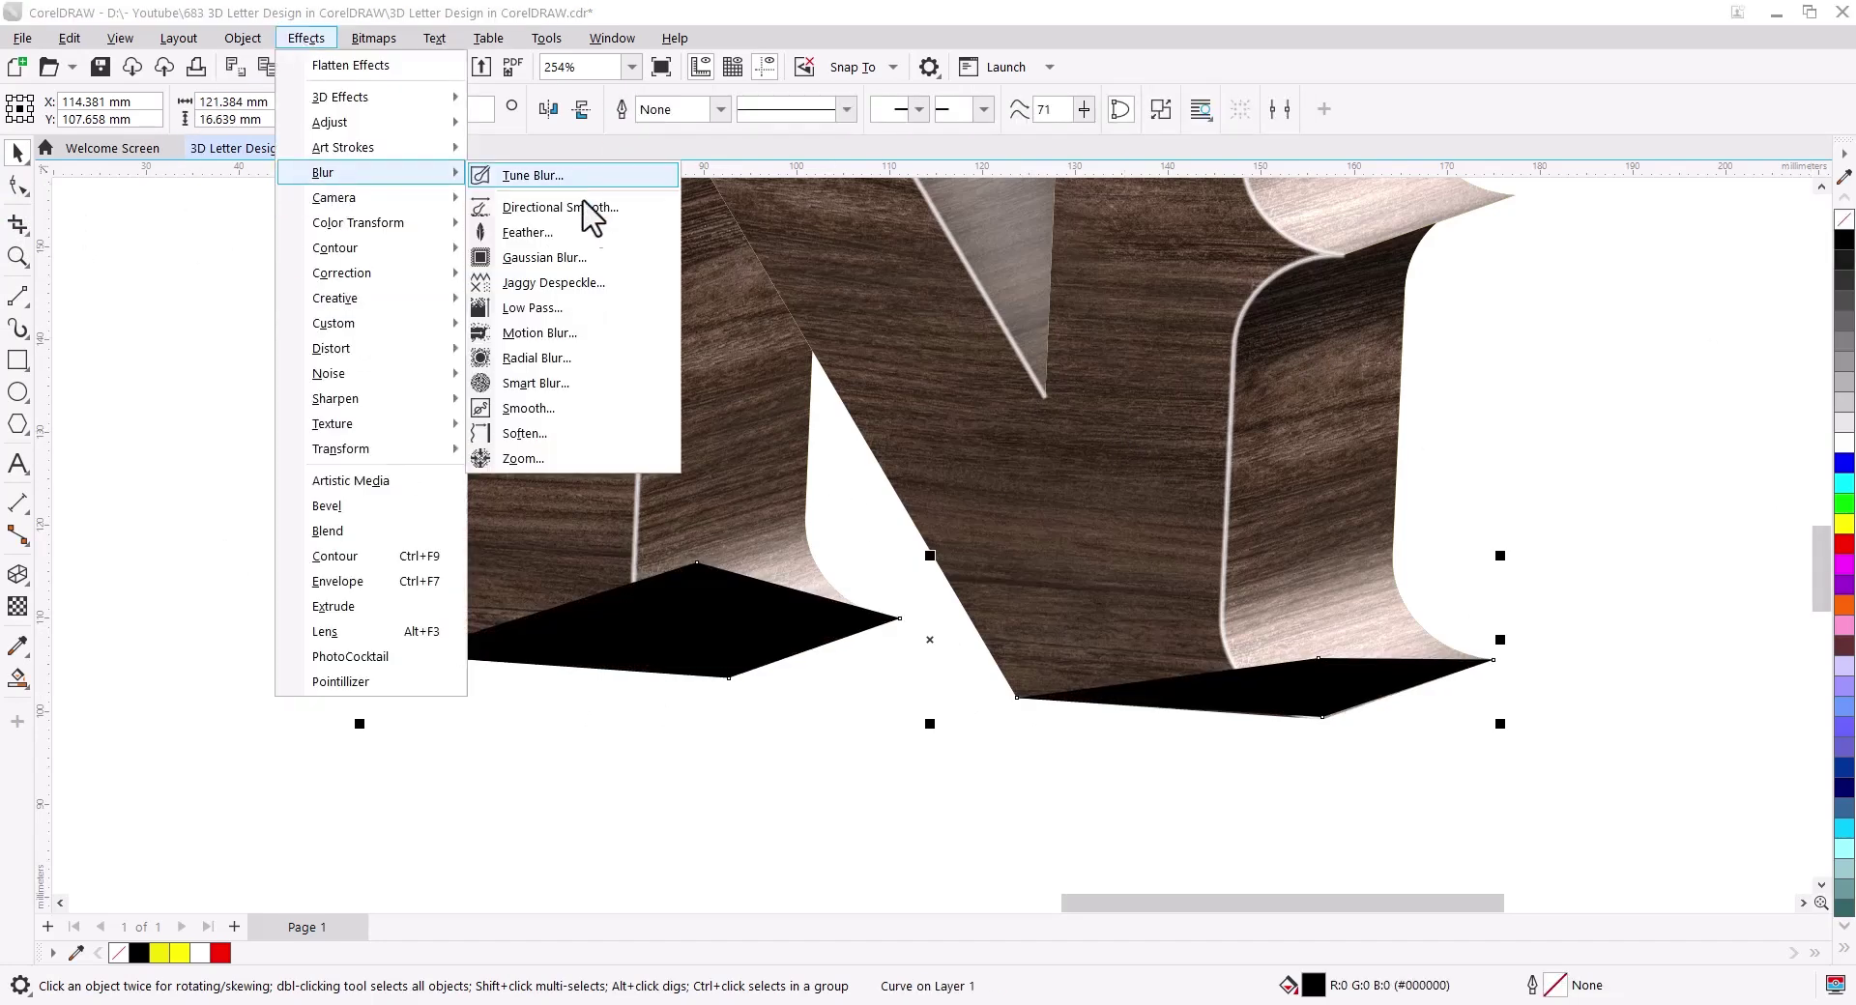
# Step: Gaussian-blur the foot shadows and send them behind the letter
pyautogui.click(580, 176)
pyautogui.moveTo(745, 485); pyautogui.dragTo(841, 484)
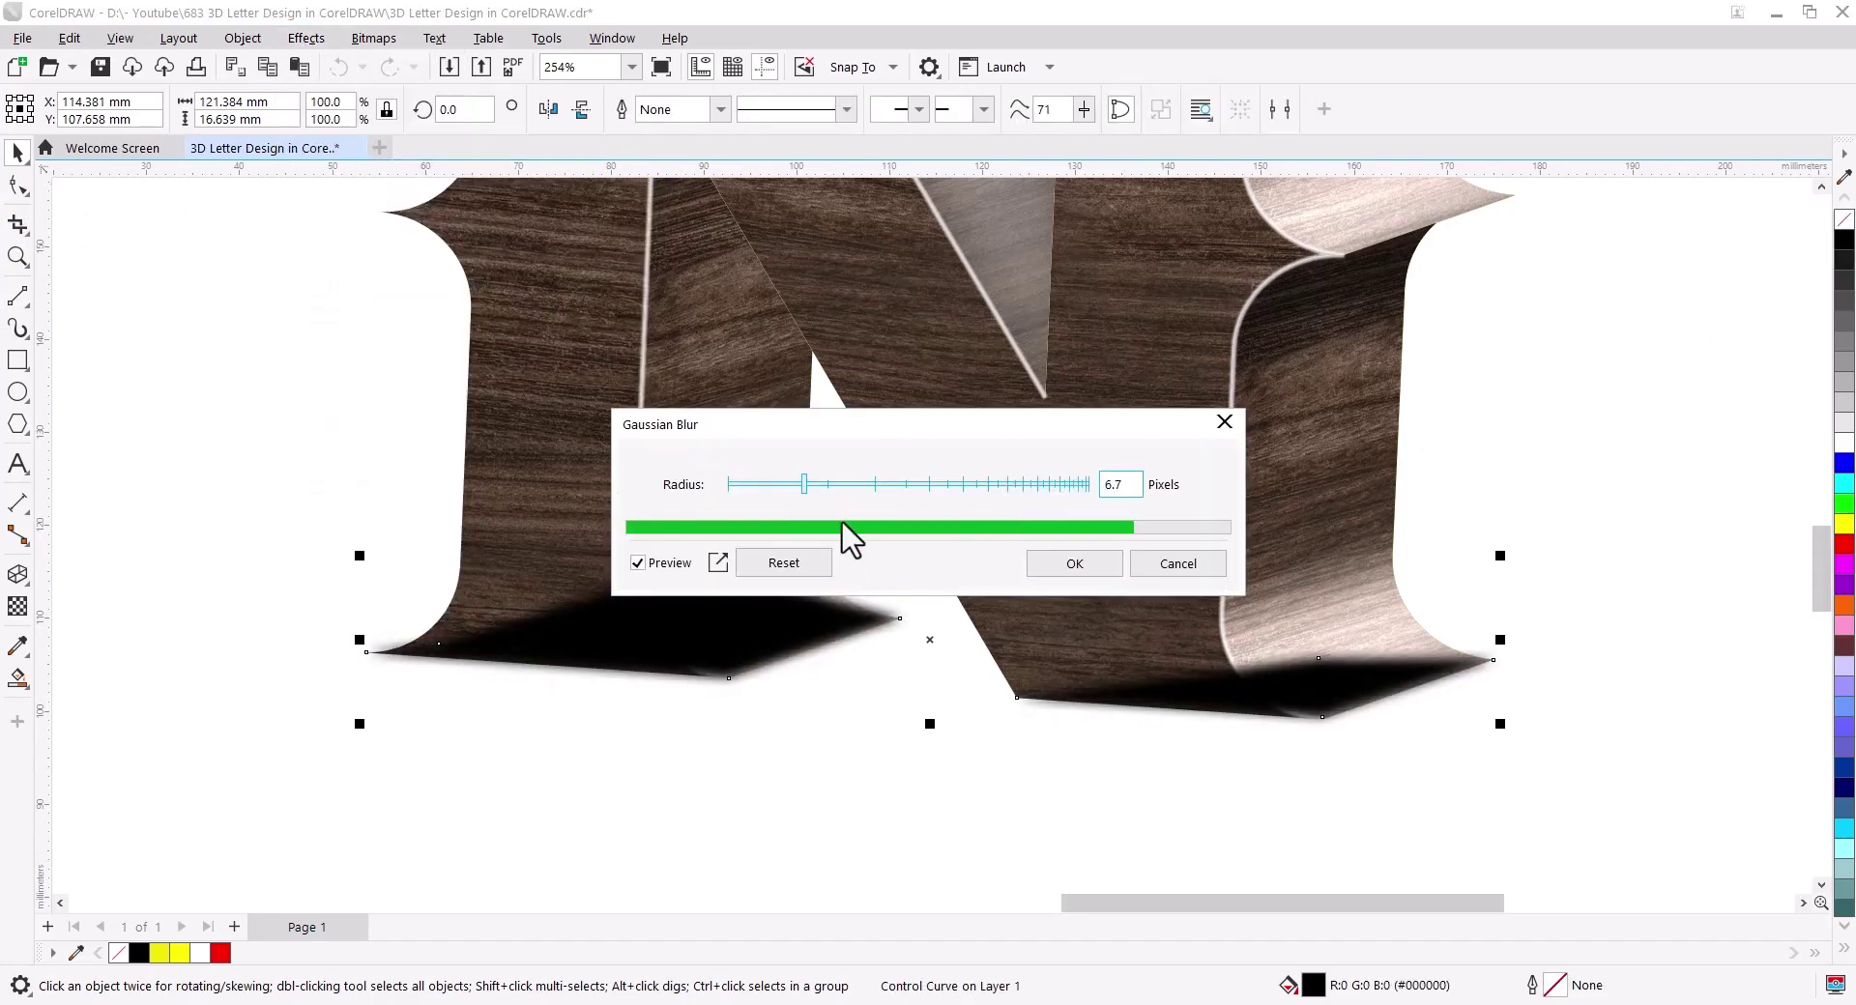
pyautogui.click(1074, 564)
pyautogui.rightClick(1276, 682)
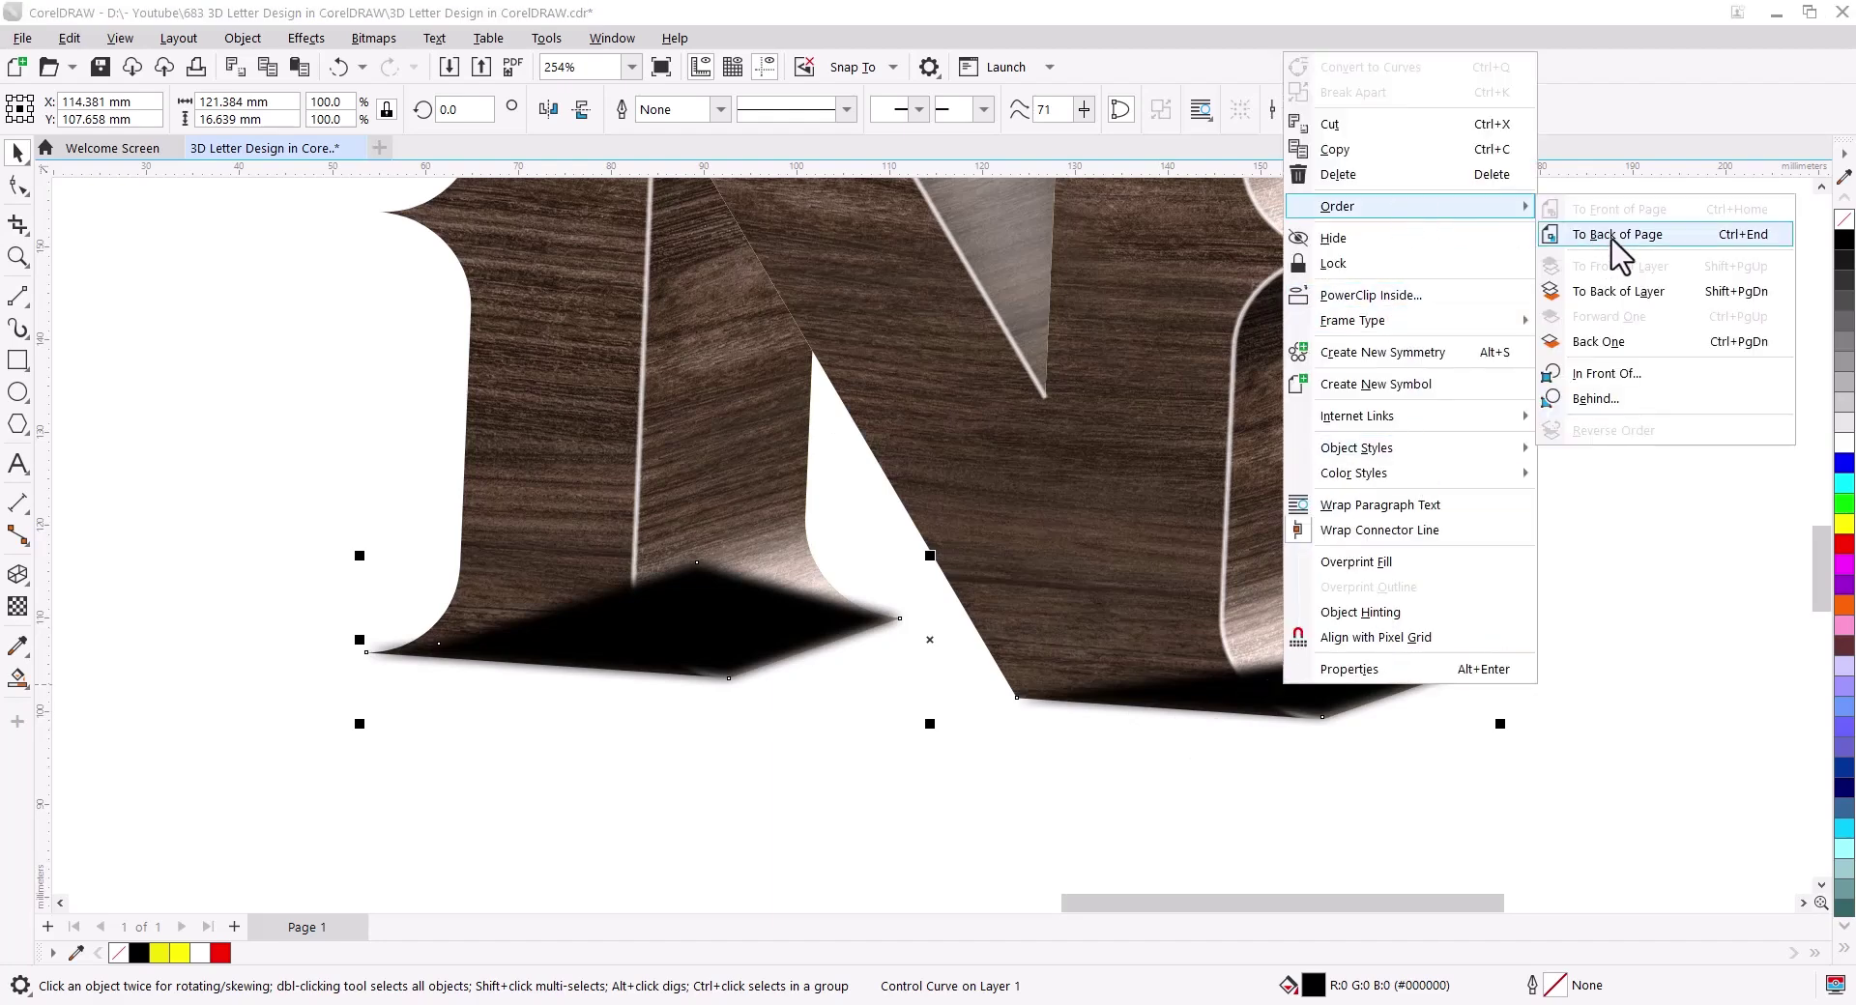
pyautogui.click(1585, 245)
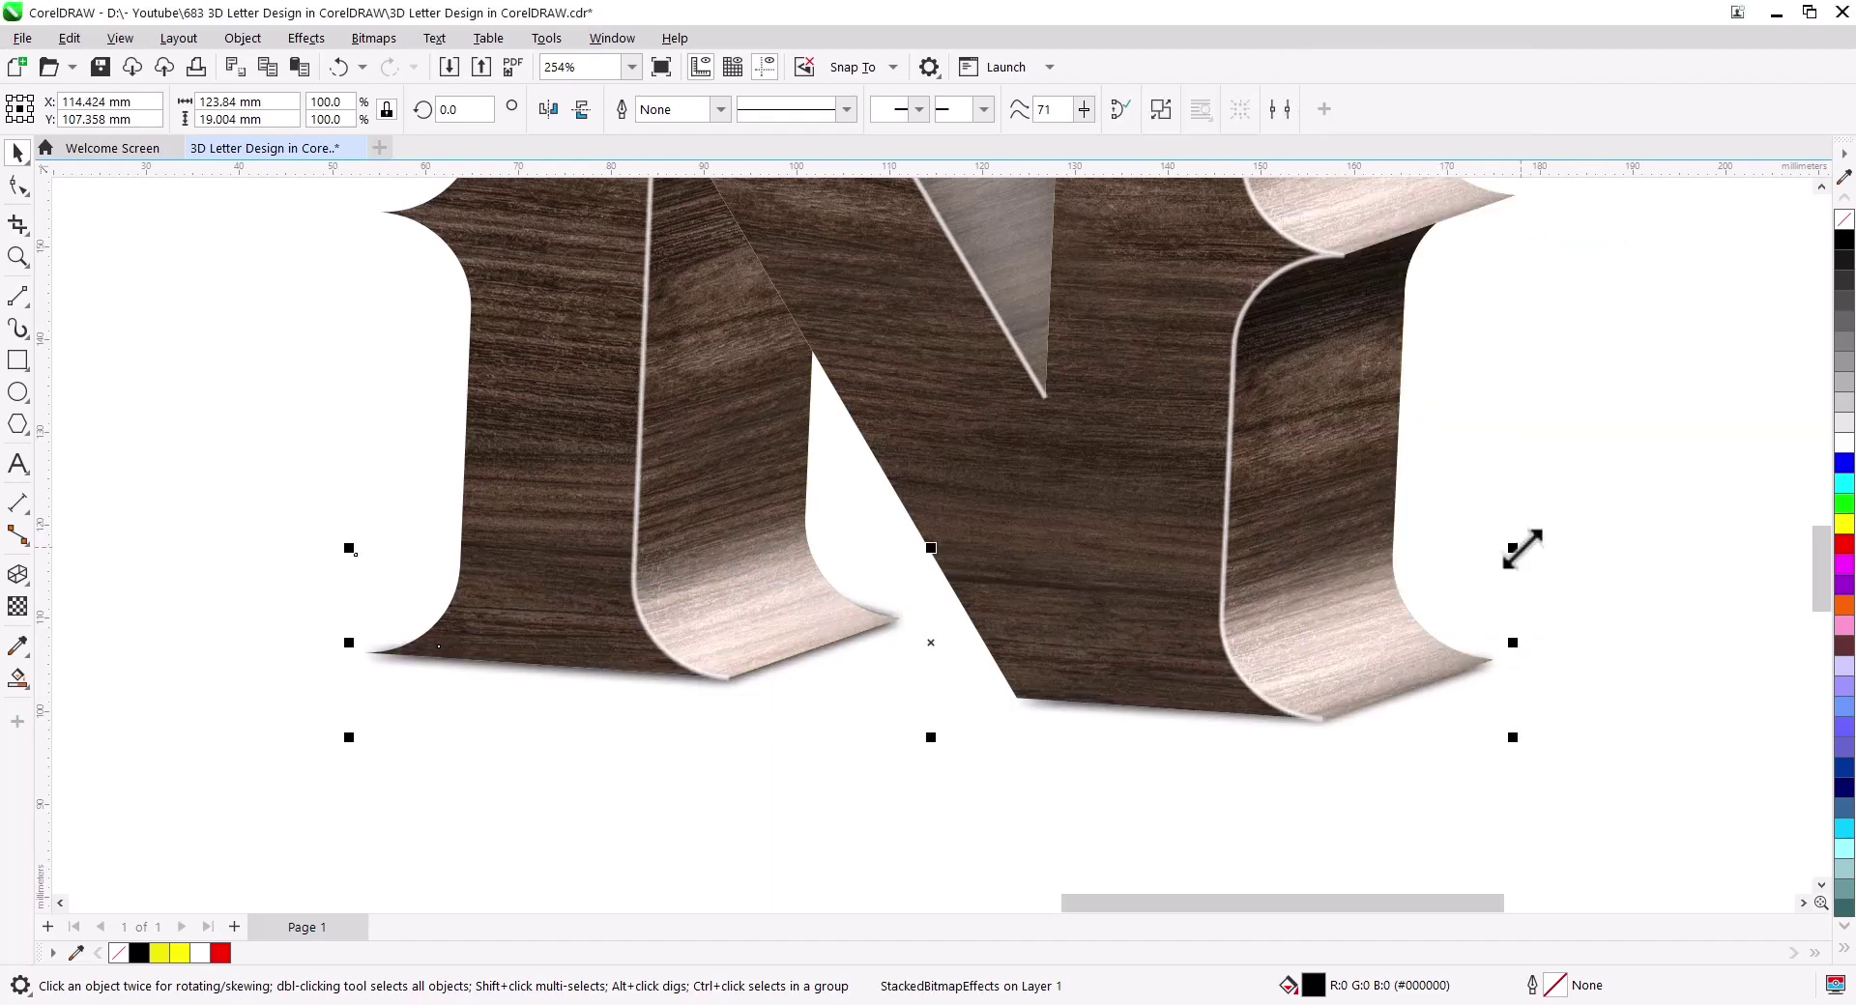
# Step: Apply a 2.9-pixel Gaussian blur to the shadow and start reshaping its nodes
pyautogui.click(307, 37)
pyautogui.moveTo(322, 172)
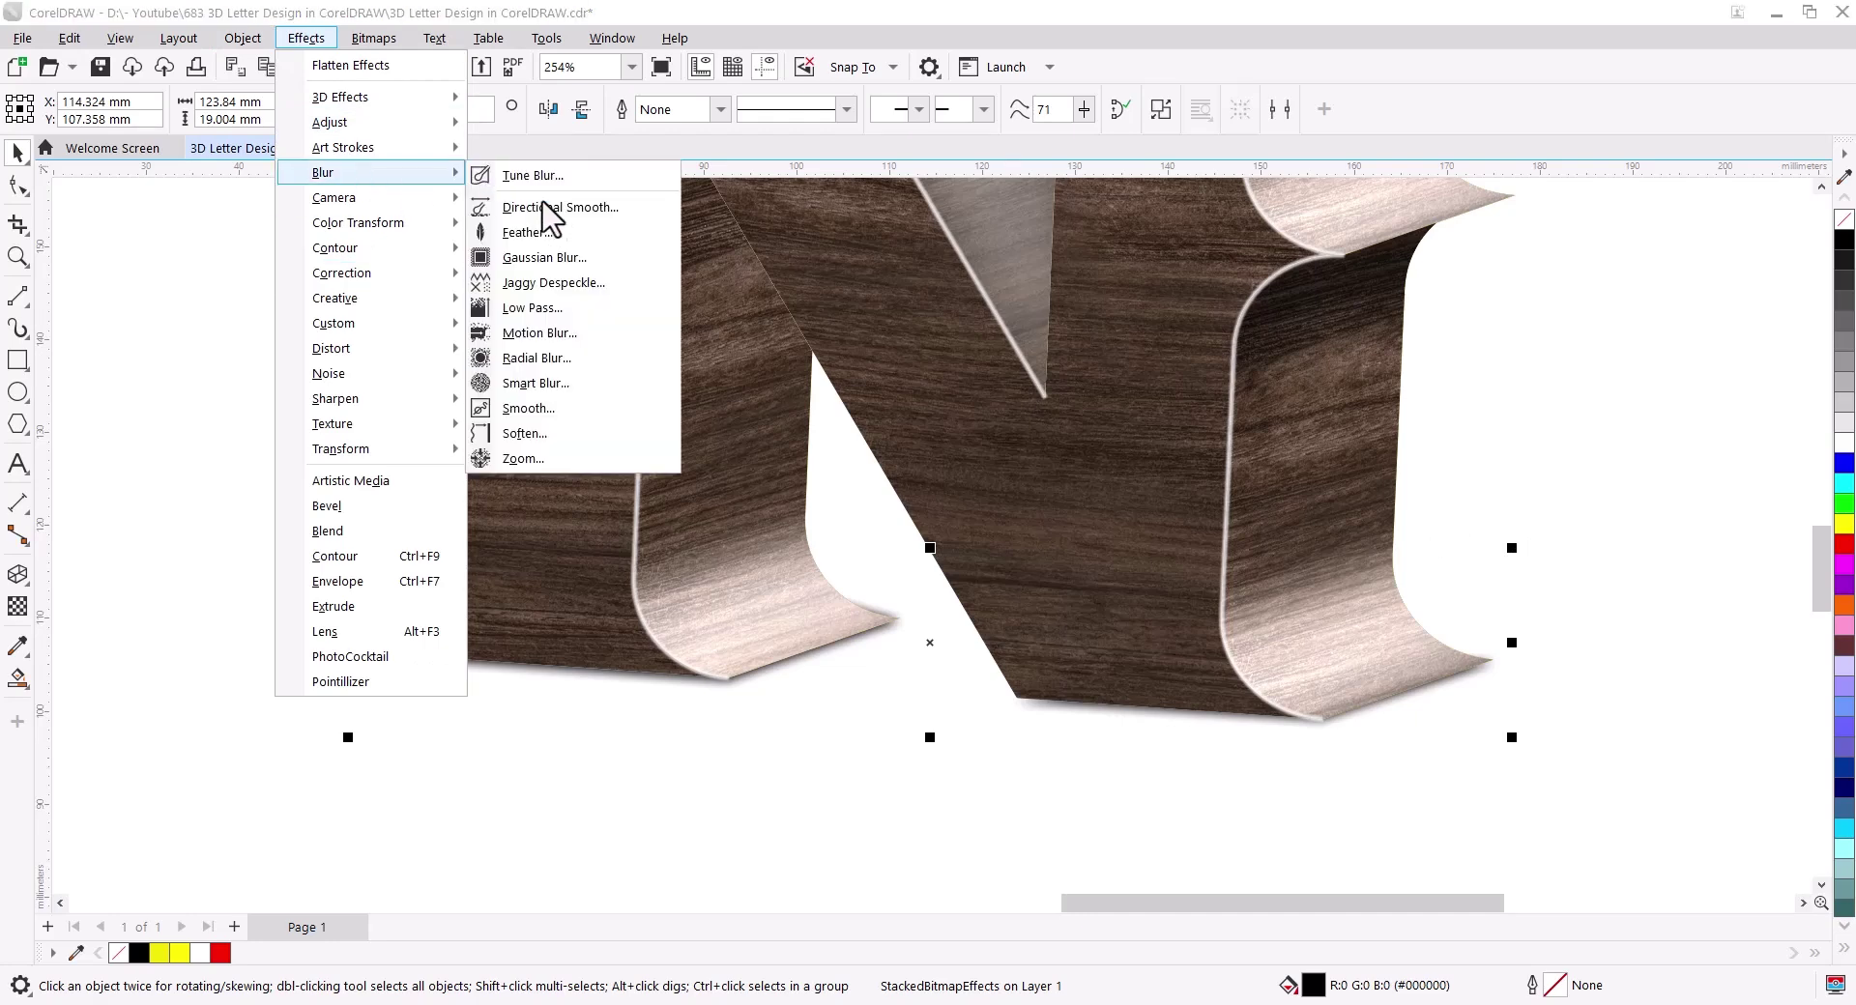
pyautogui.click(560, 242)
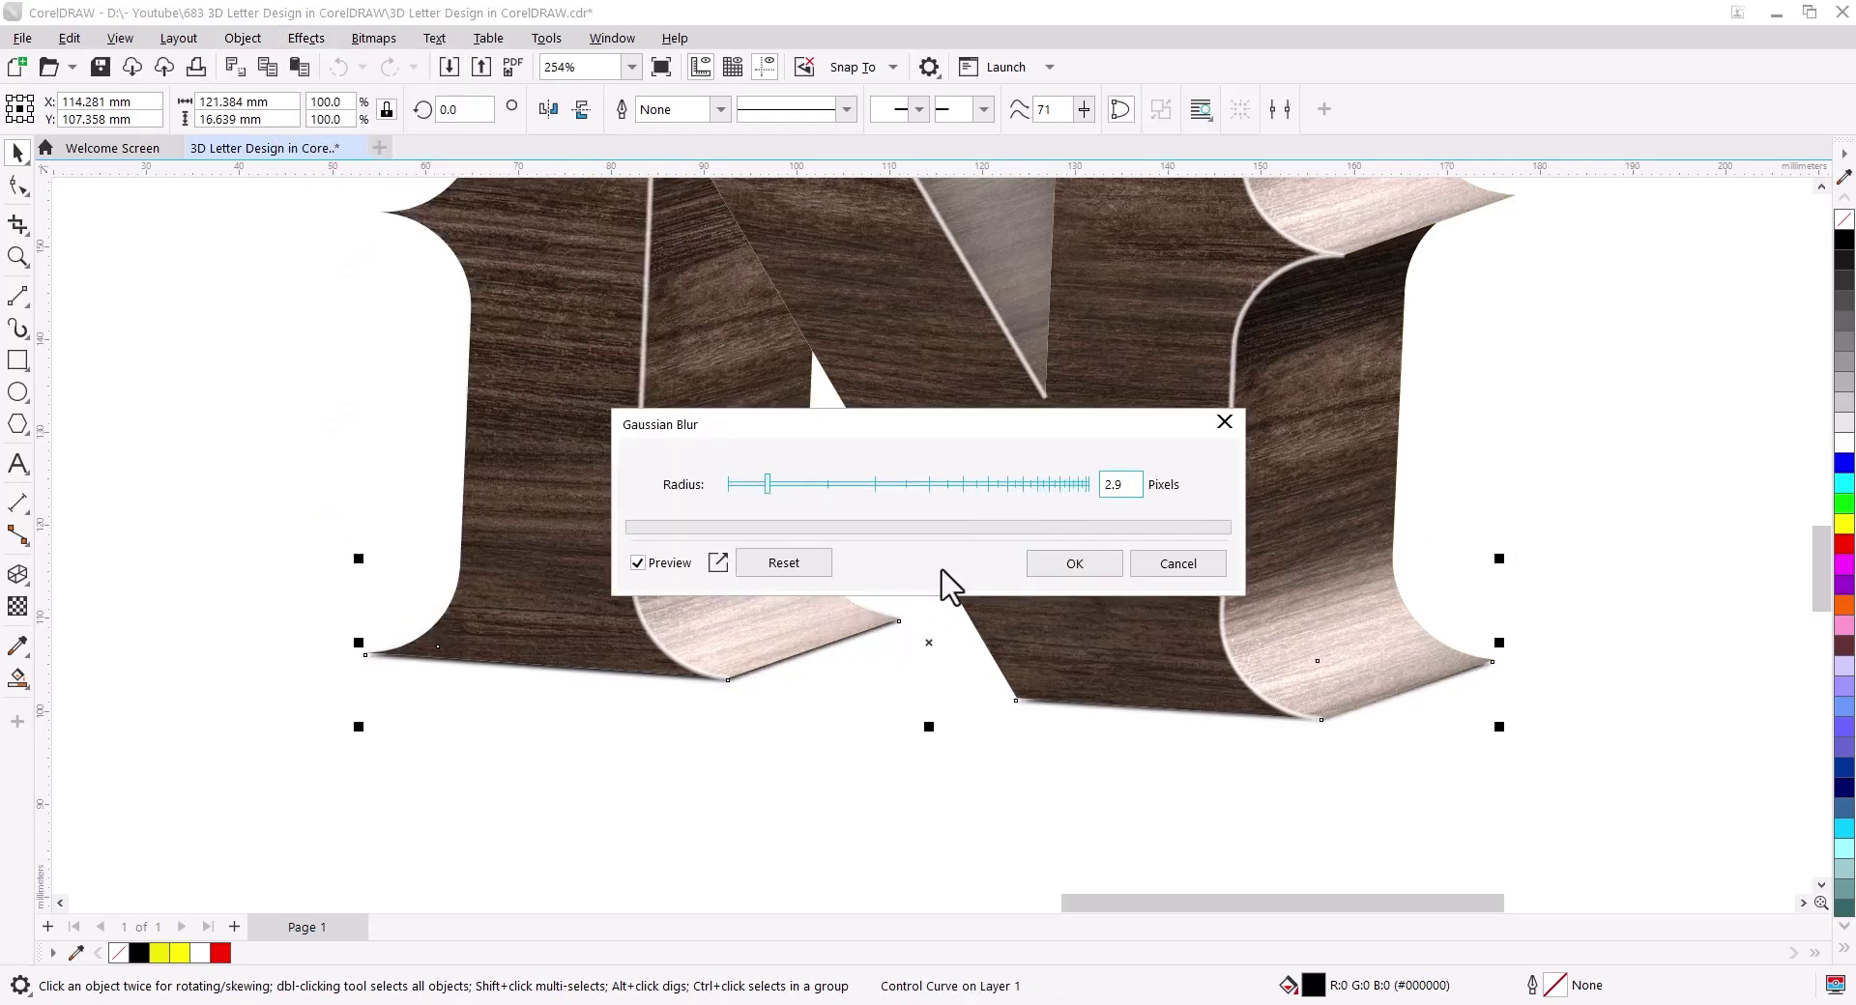
pyautogui.click(1071, 568)
pyautogui.press('F10')
pyautogui.scroll(2, 710, 713)
pyautogui.scroll(2, 725, 697)
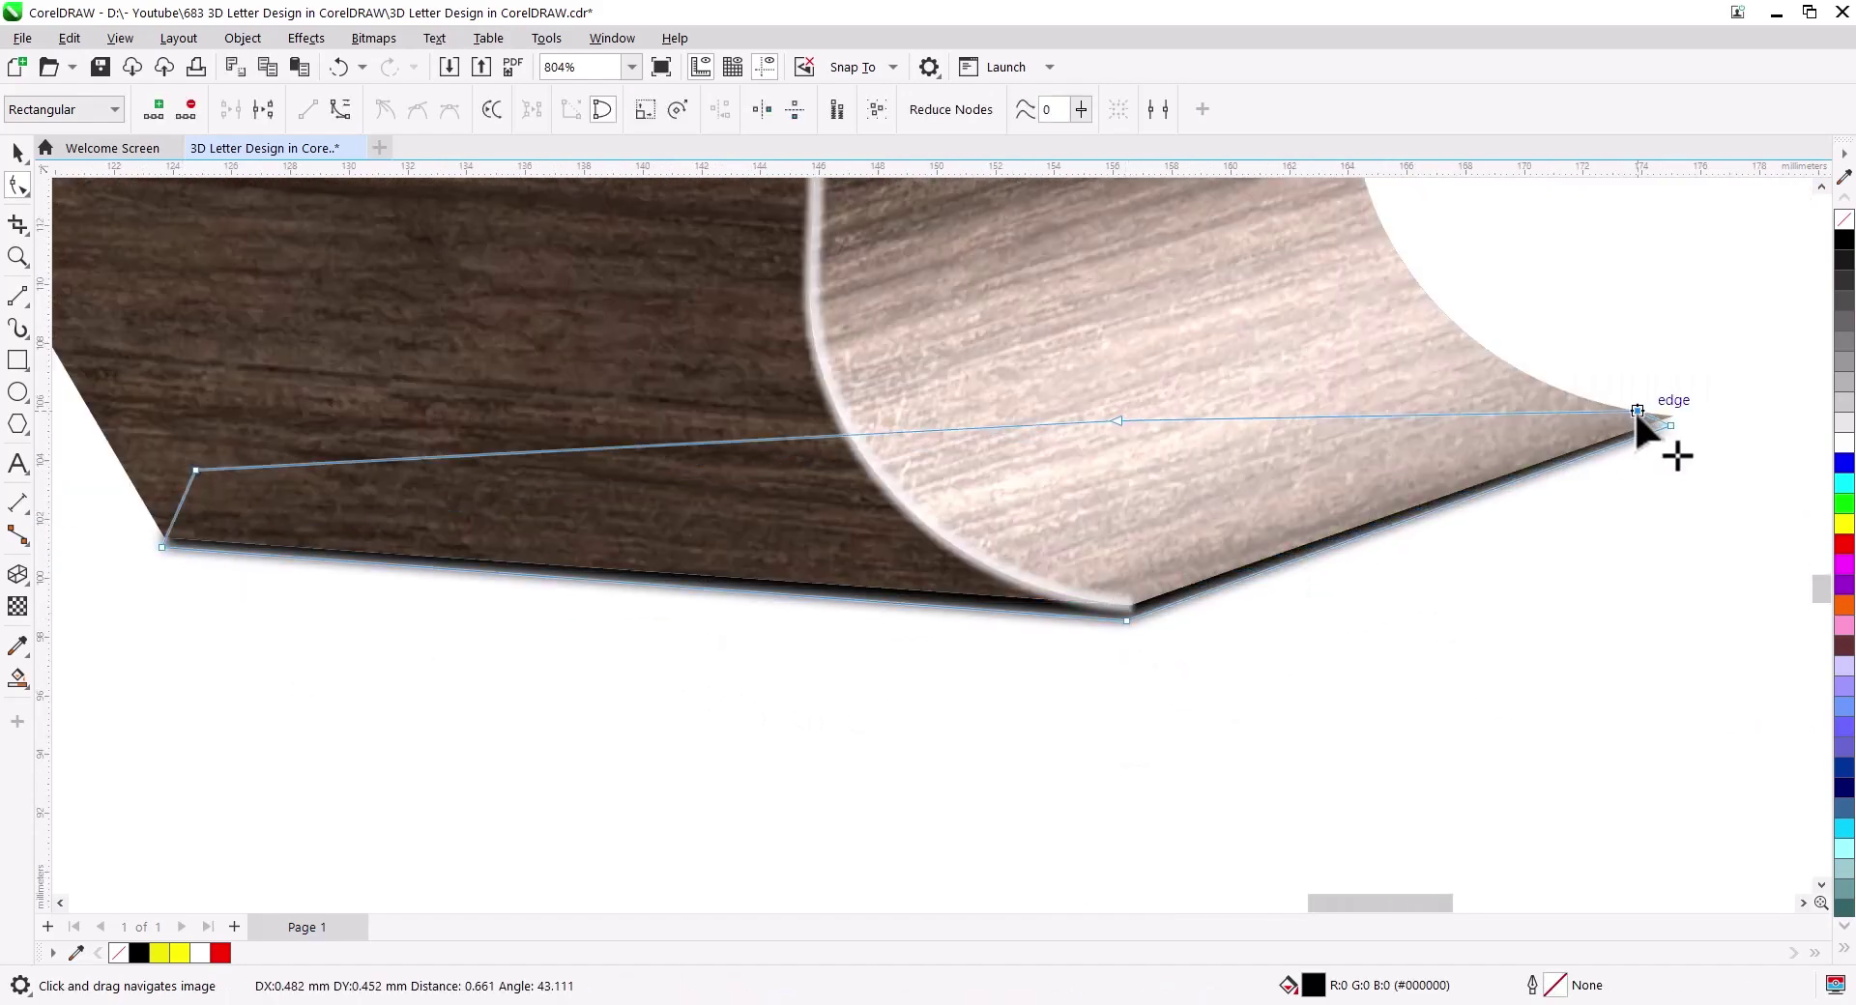
pyautogui.press('space')
pyautogui.scroll(5, 833, 590)
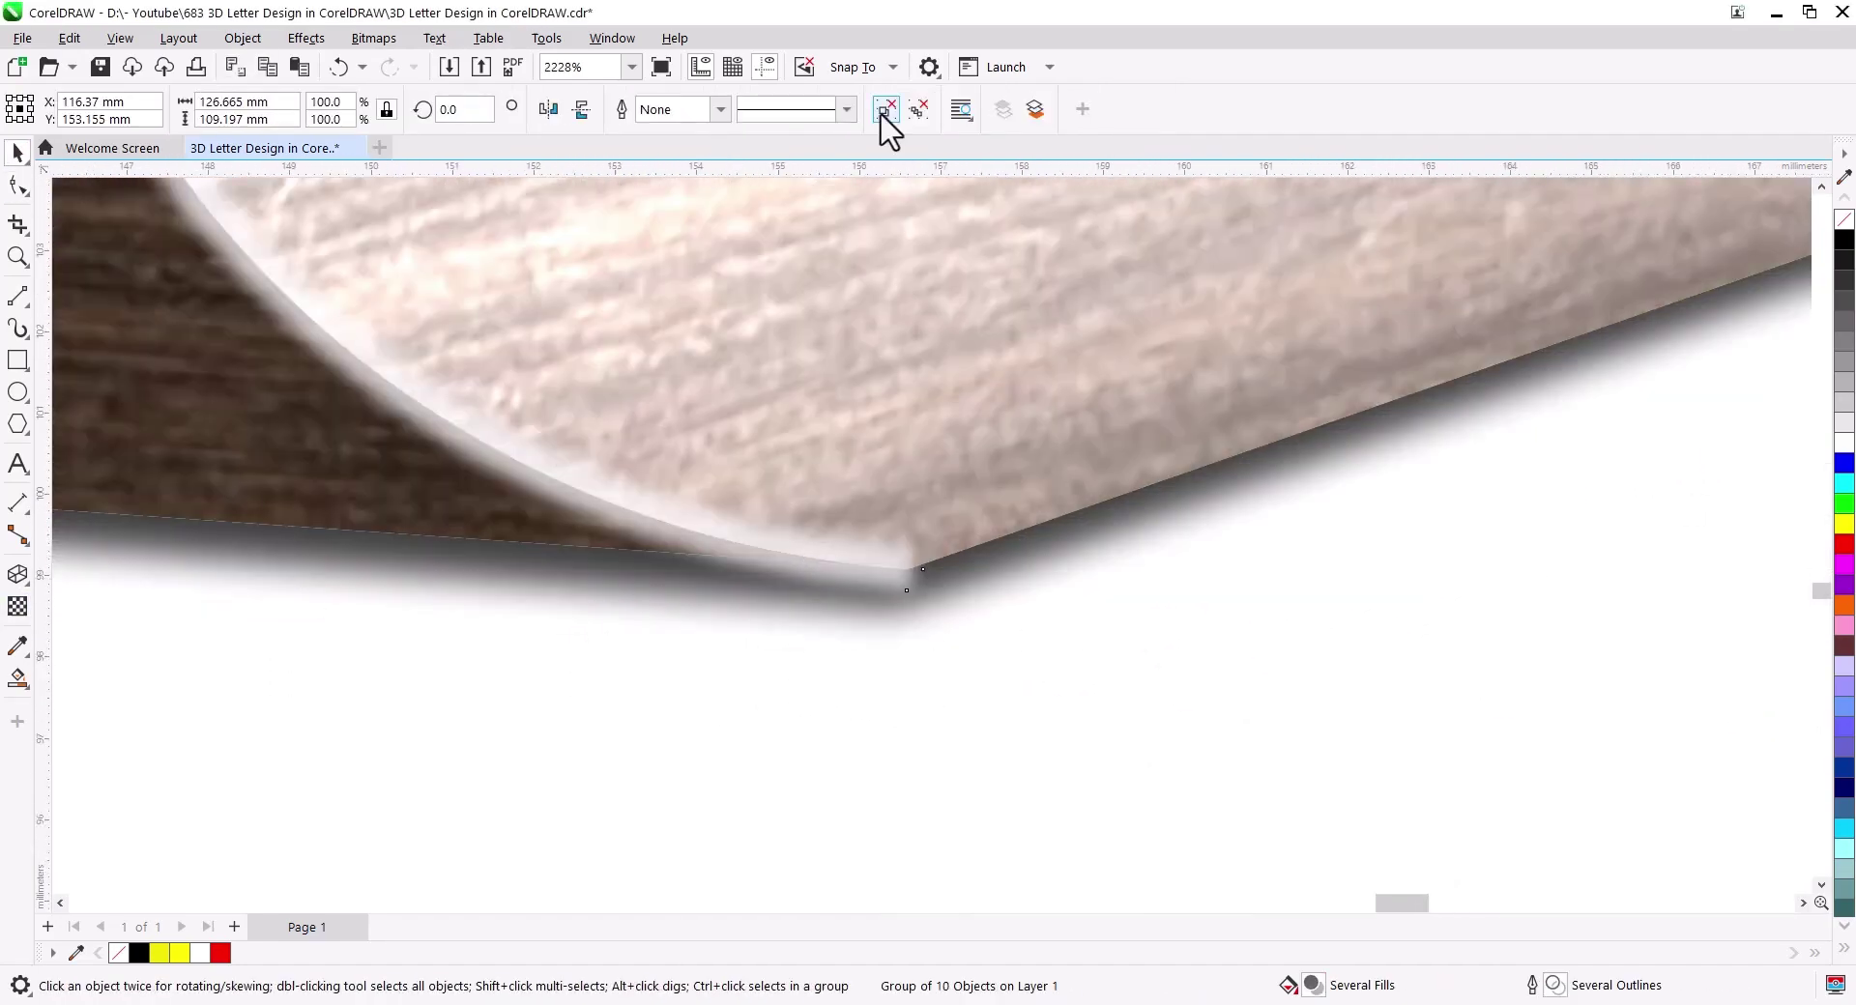
pyautogui.press('F10')
pyautogui.scroll(-3, 858, 606)
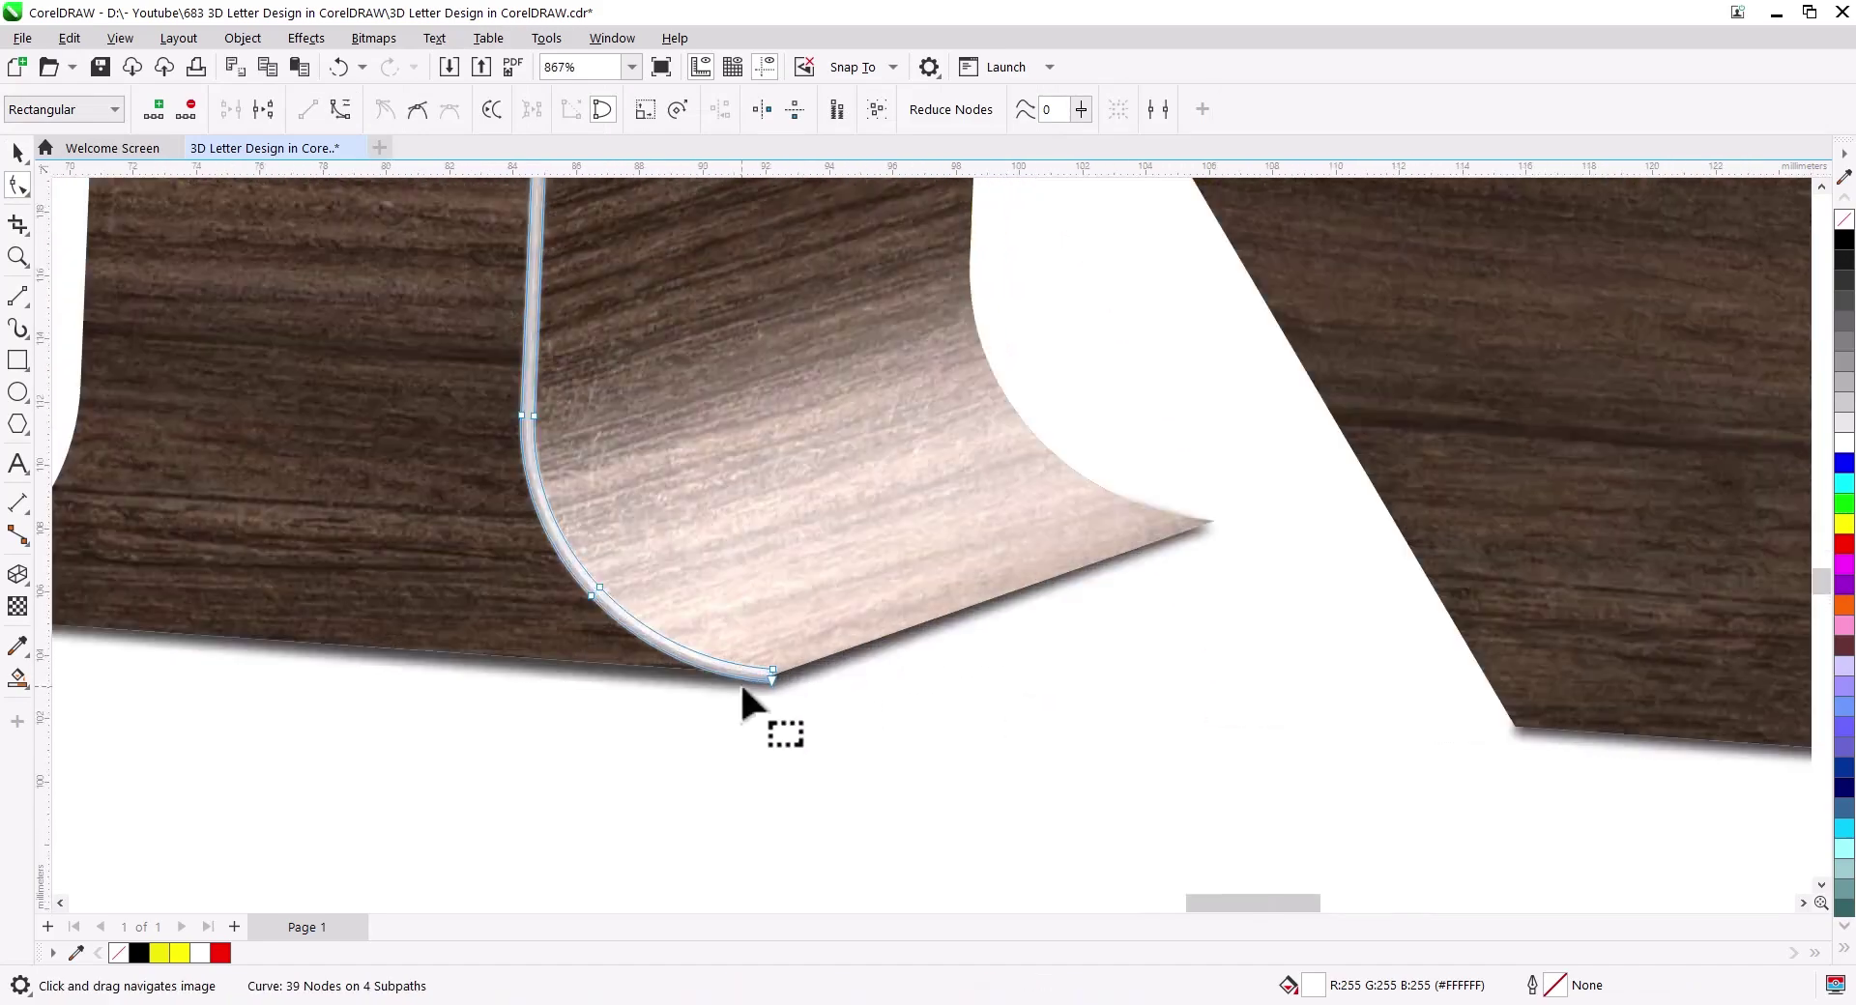
pyautogui.scroll(2, 742, 688)
pyautogui.press('space')
pyautogui.scroll(-5, 725, 619)
# Step: Draw a square around the N, enlarge and position it, and fill it grey
pyautogui.scroll(-2, 1004, 732)
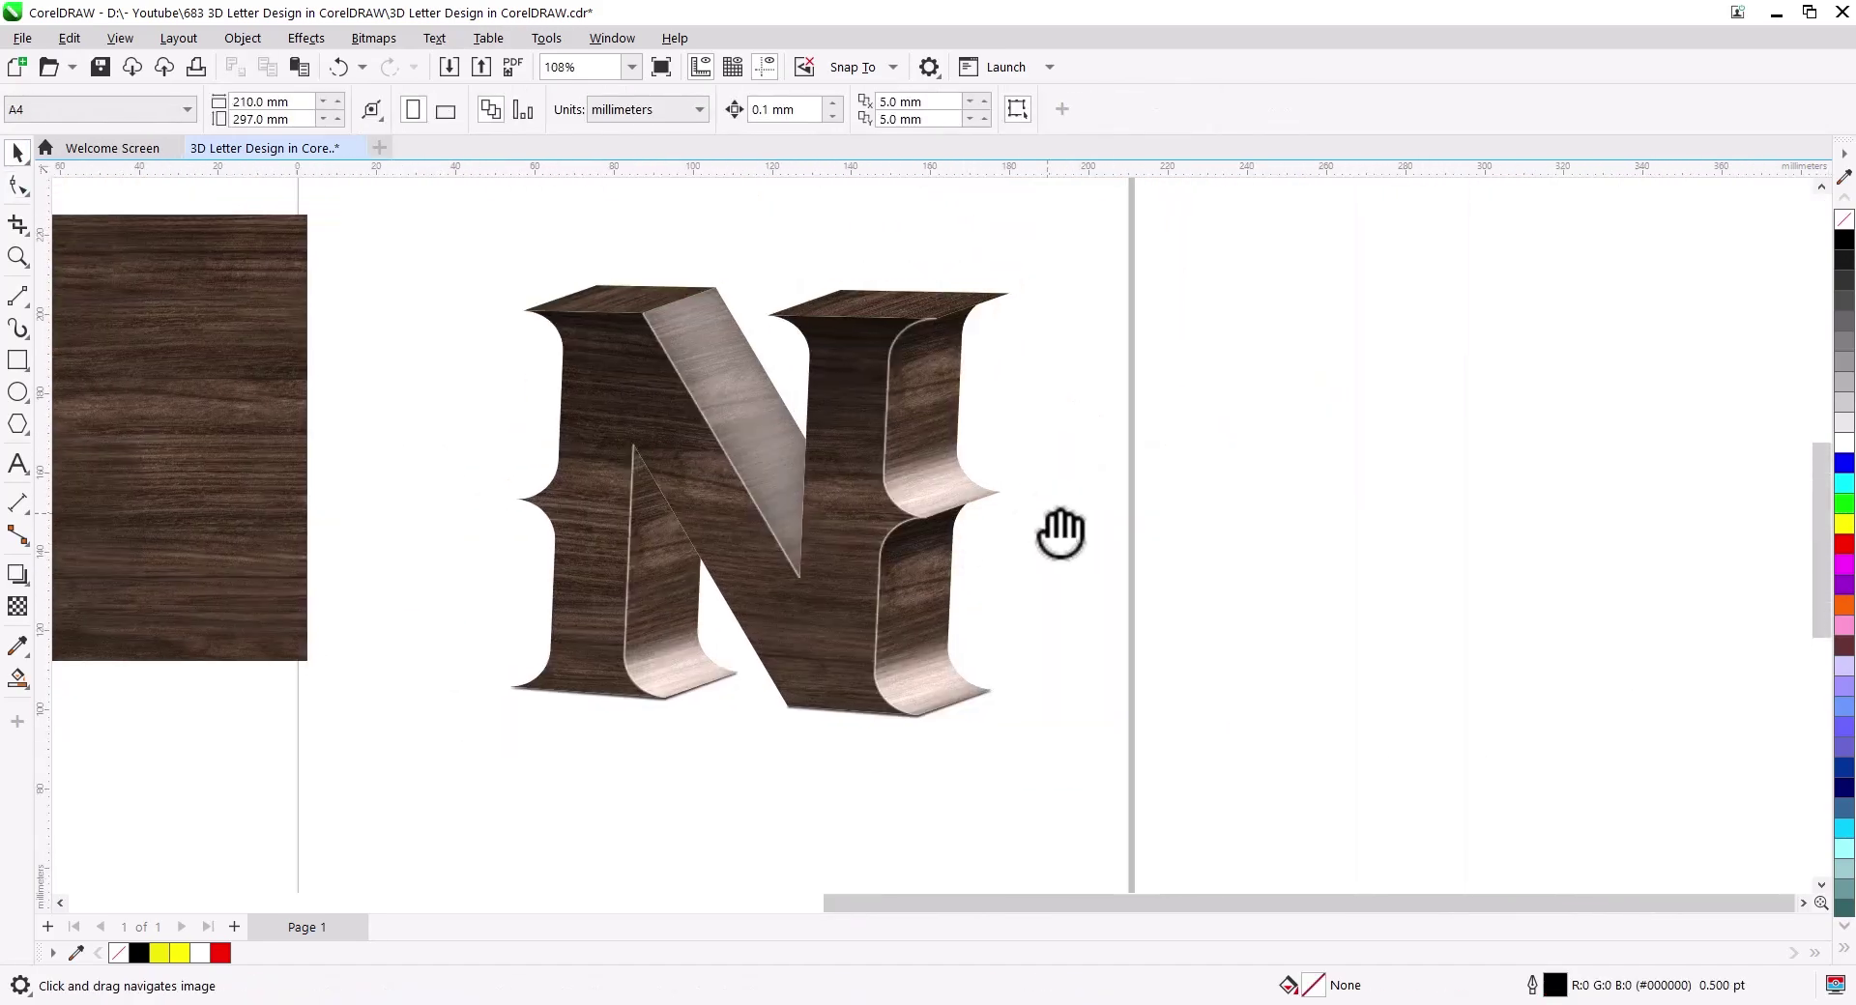
pyautogui.moveTo(1061, 531); pyautogui.dragTo(1071, 540)
pyautogui.click(17, 360)
pyautogui.moveTo(450, 219); pyautogui.dragTo(1095, 863)
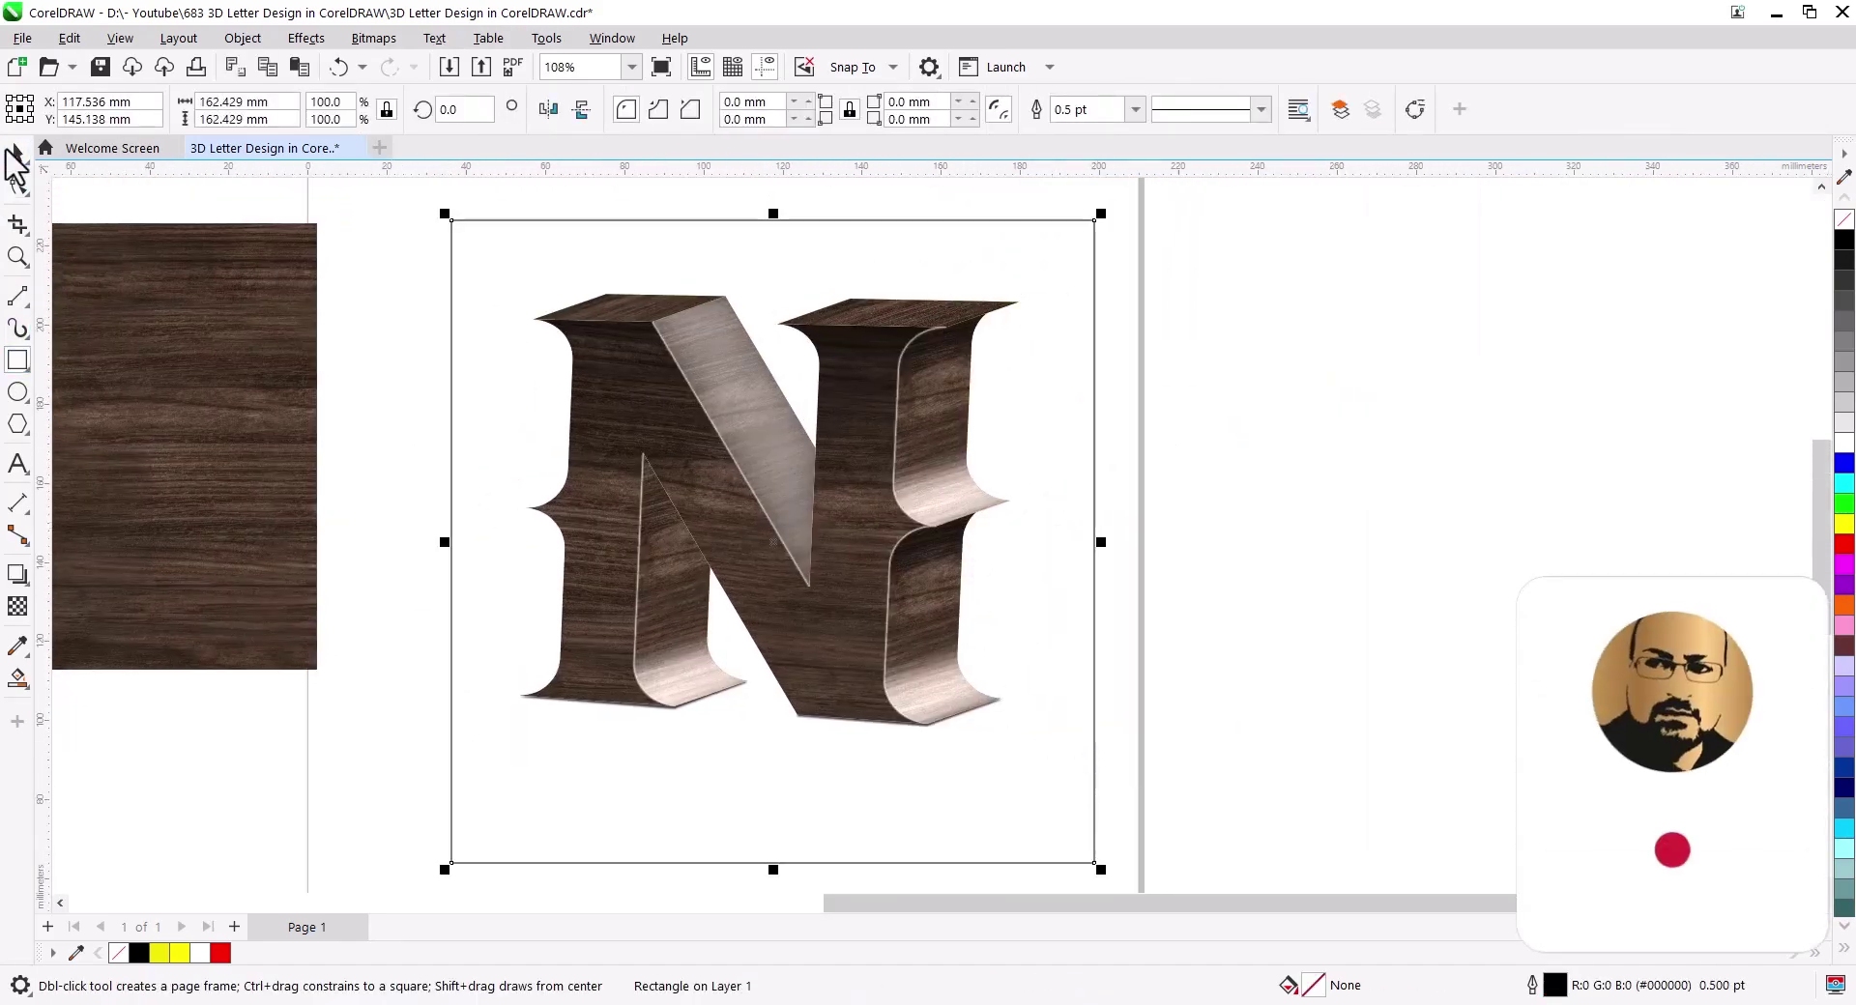
pyautogui.click(17, 152)
pyautogui.moveTo(445, 213); pyautogui.dragTo(412, 183)
pyautogui.moveTo(472, 383); pyautogui.dragTo(459, 361)
pyautogui.click(1844, 359)
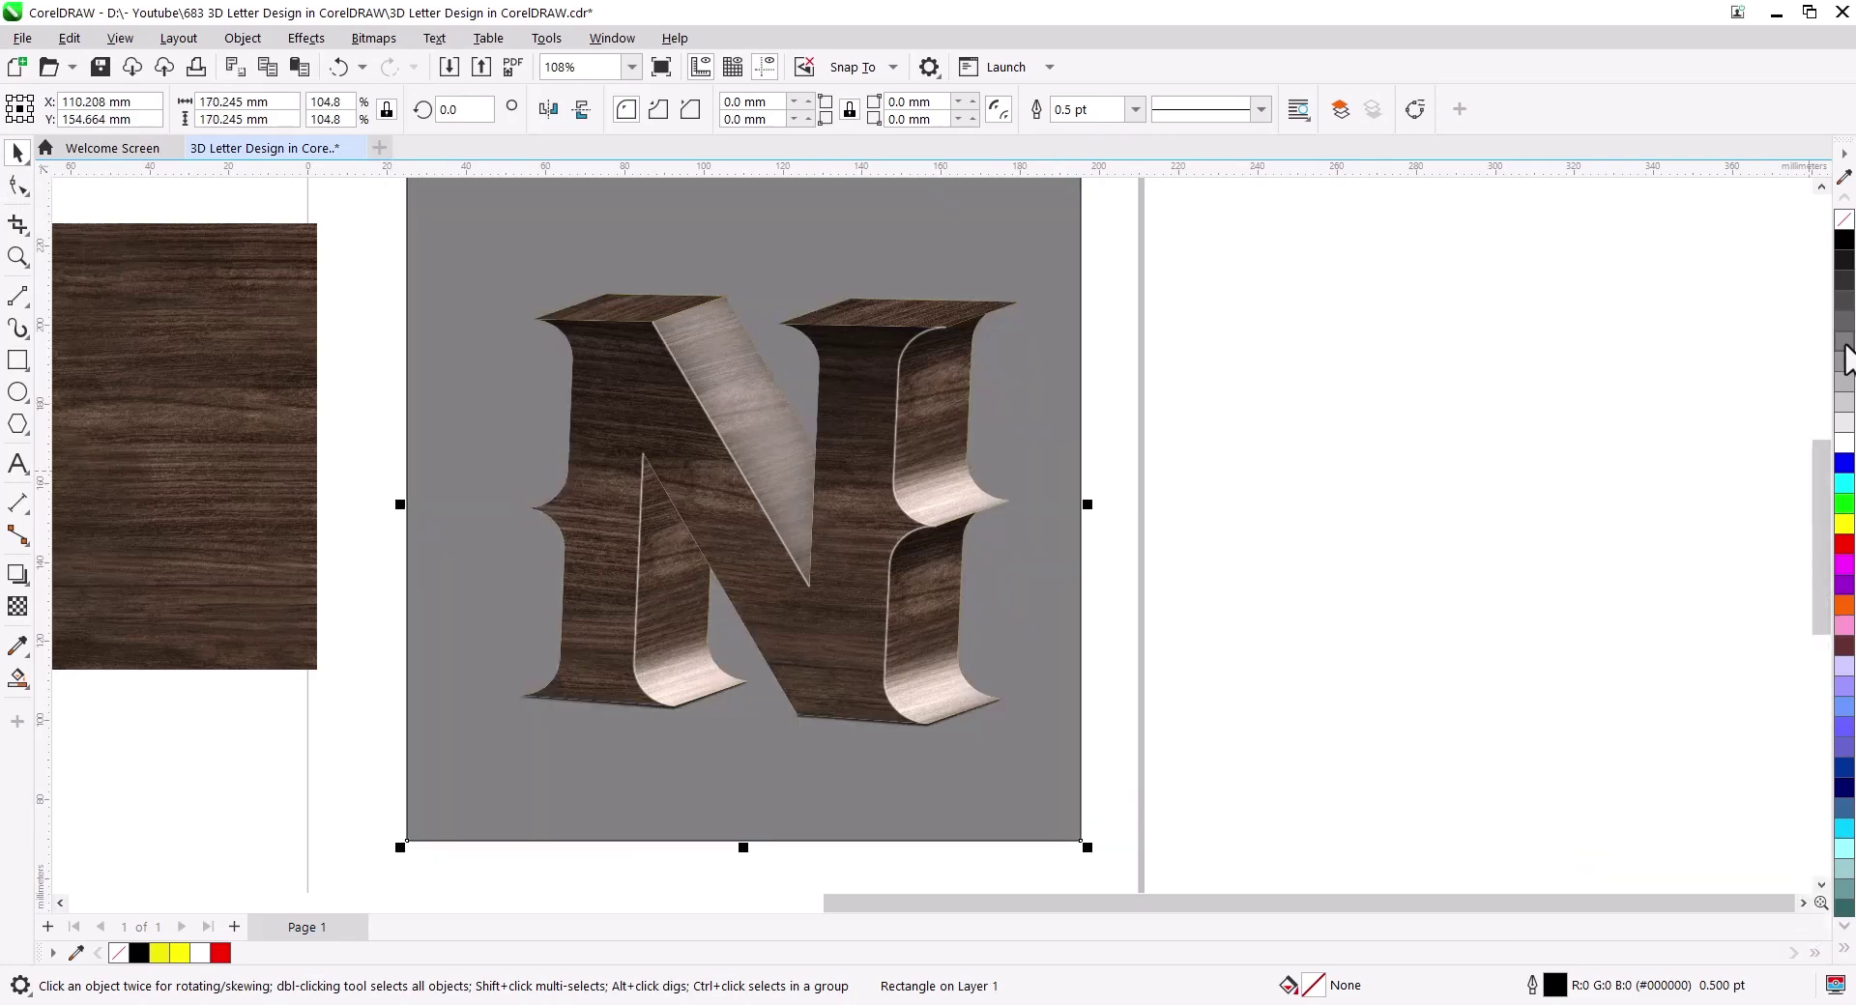
pyautogui.moveTo(1064, 519); pyautogui.dragTo(1074, 519)
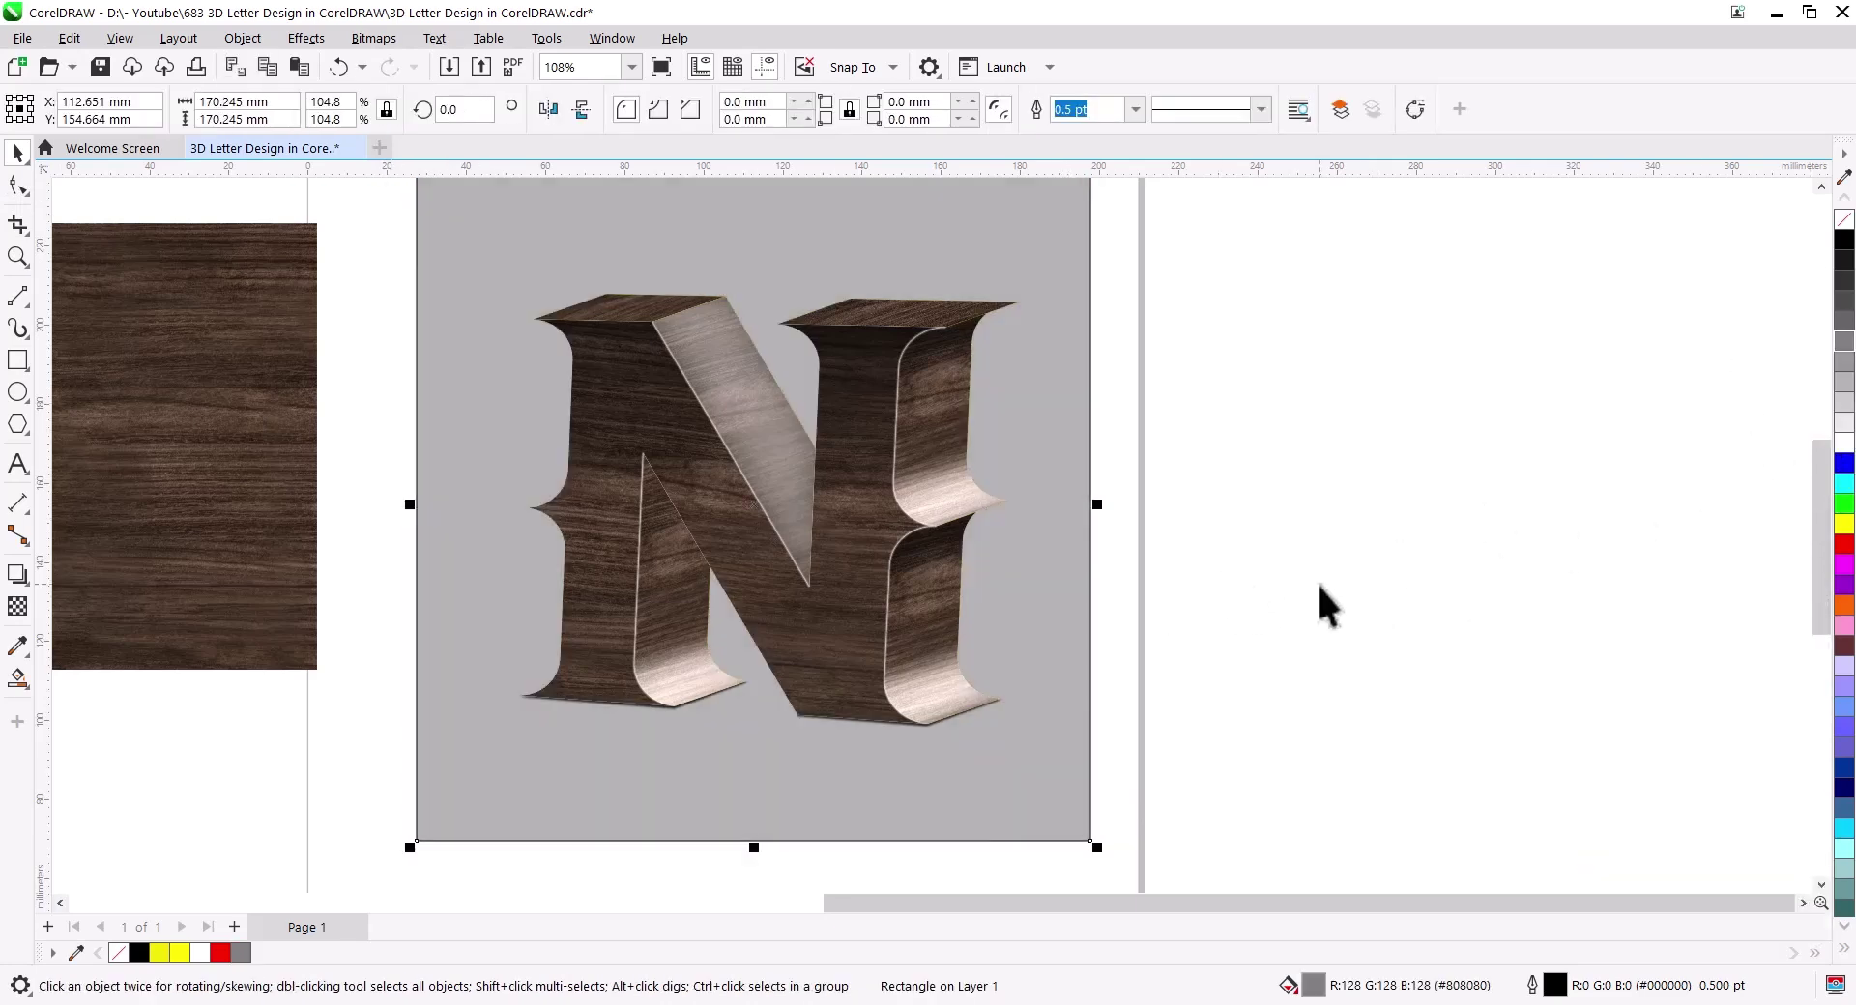
pyautogui.scroll(2, 932, 713)
pyautogui.scroll(-3, 986, 744)
pyautogui.click(971, 750)
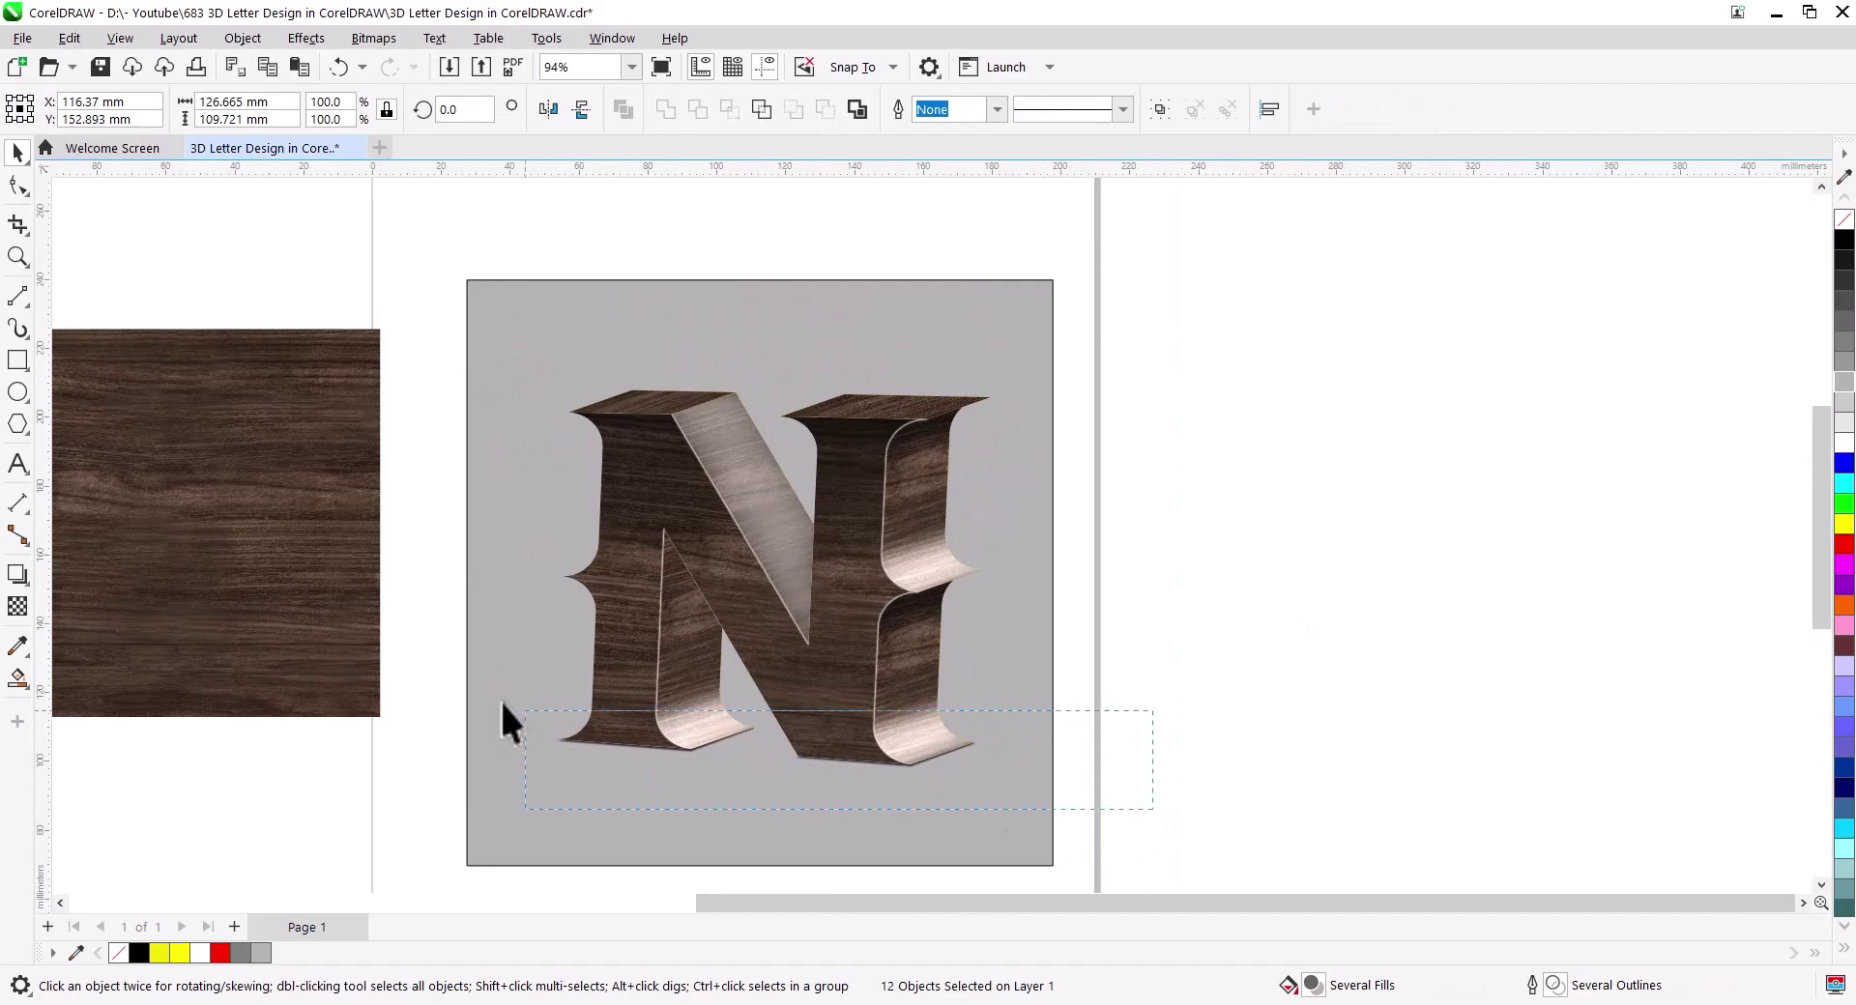
# Step: Group the N, cast a long rightward perspective drop shadow, and break it apart
pyautogui.hotkey('ctrl', 'g')
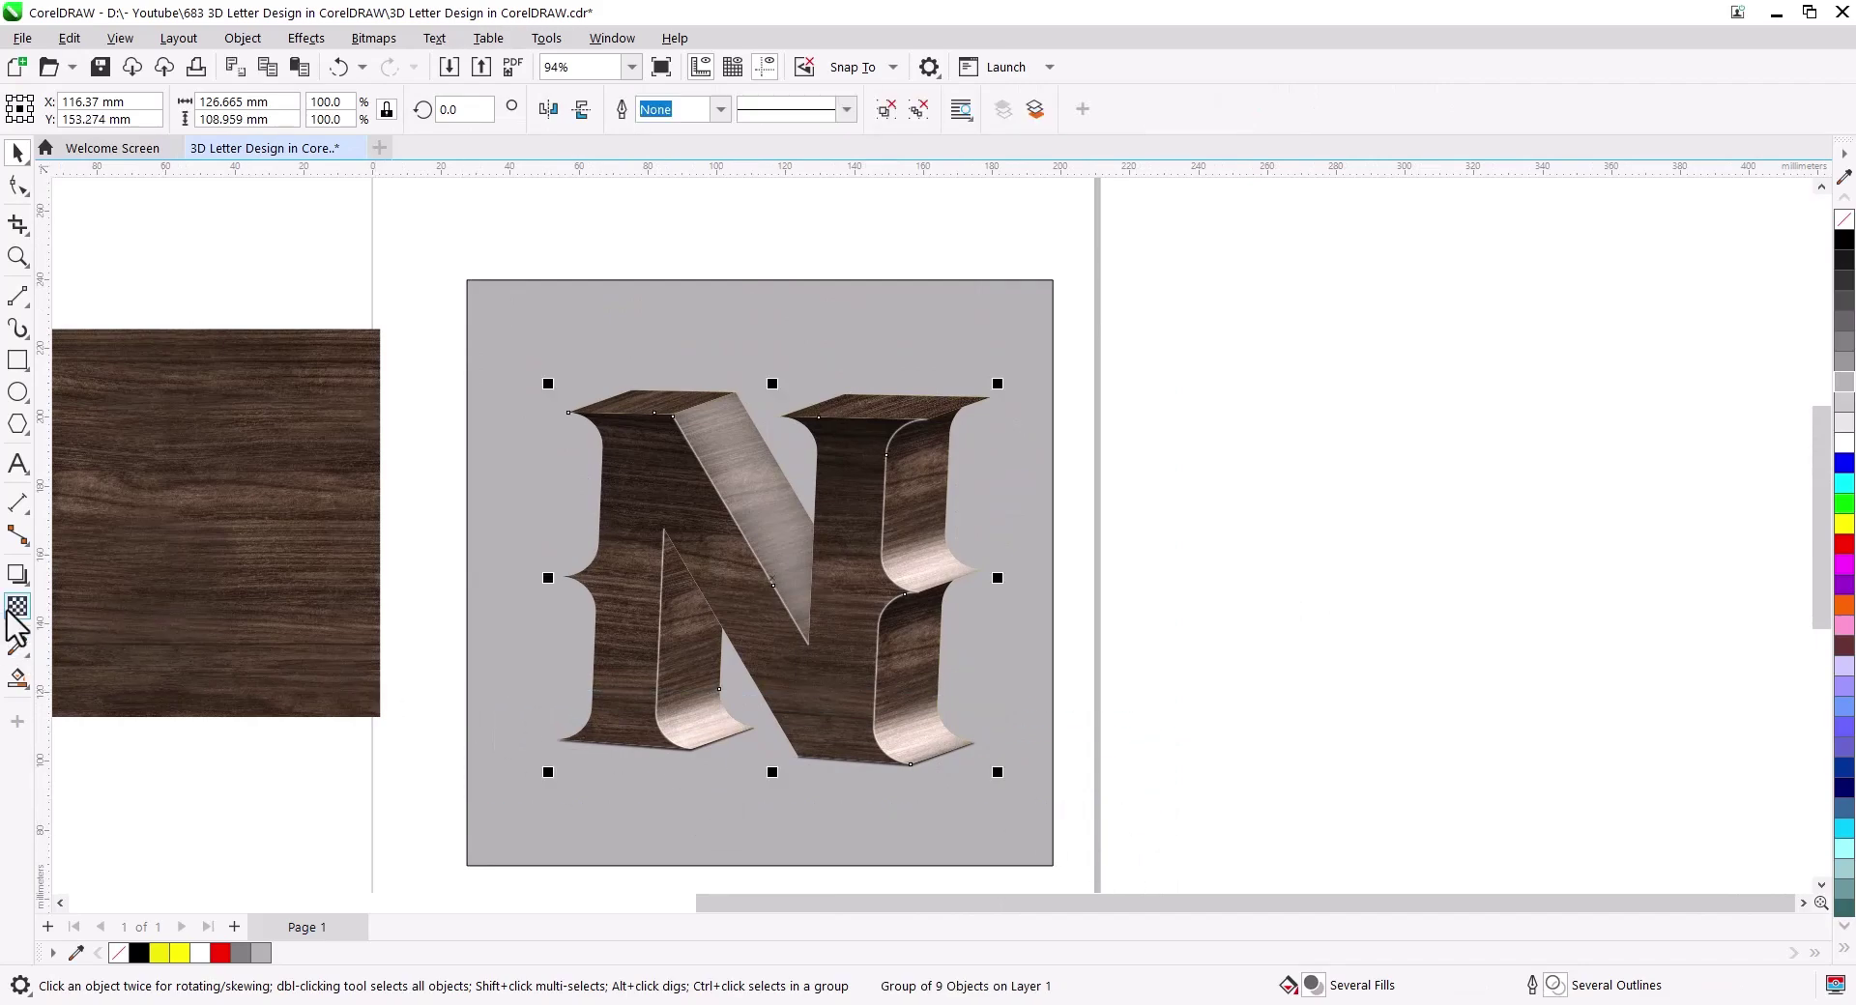
pyautogui.click(18, 574)
pyautogui.moveTo(772, 764); pyautogui.dragTo(1047, 693)
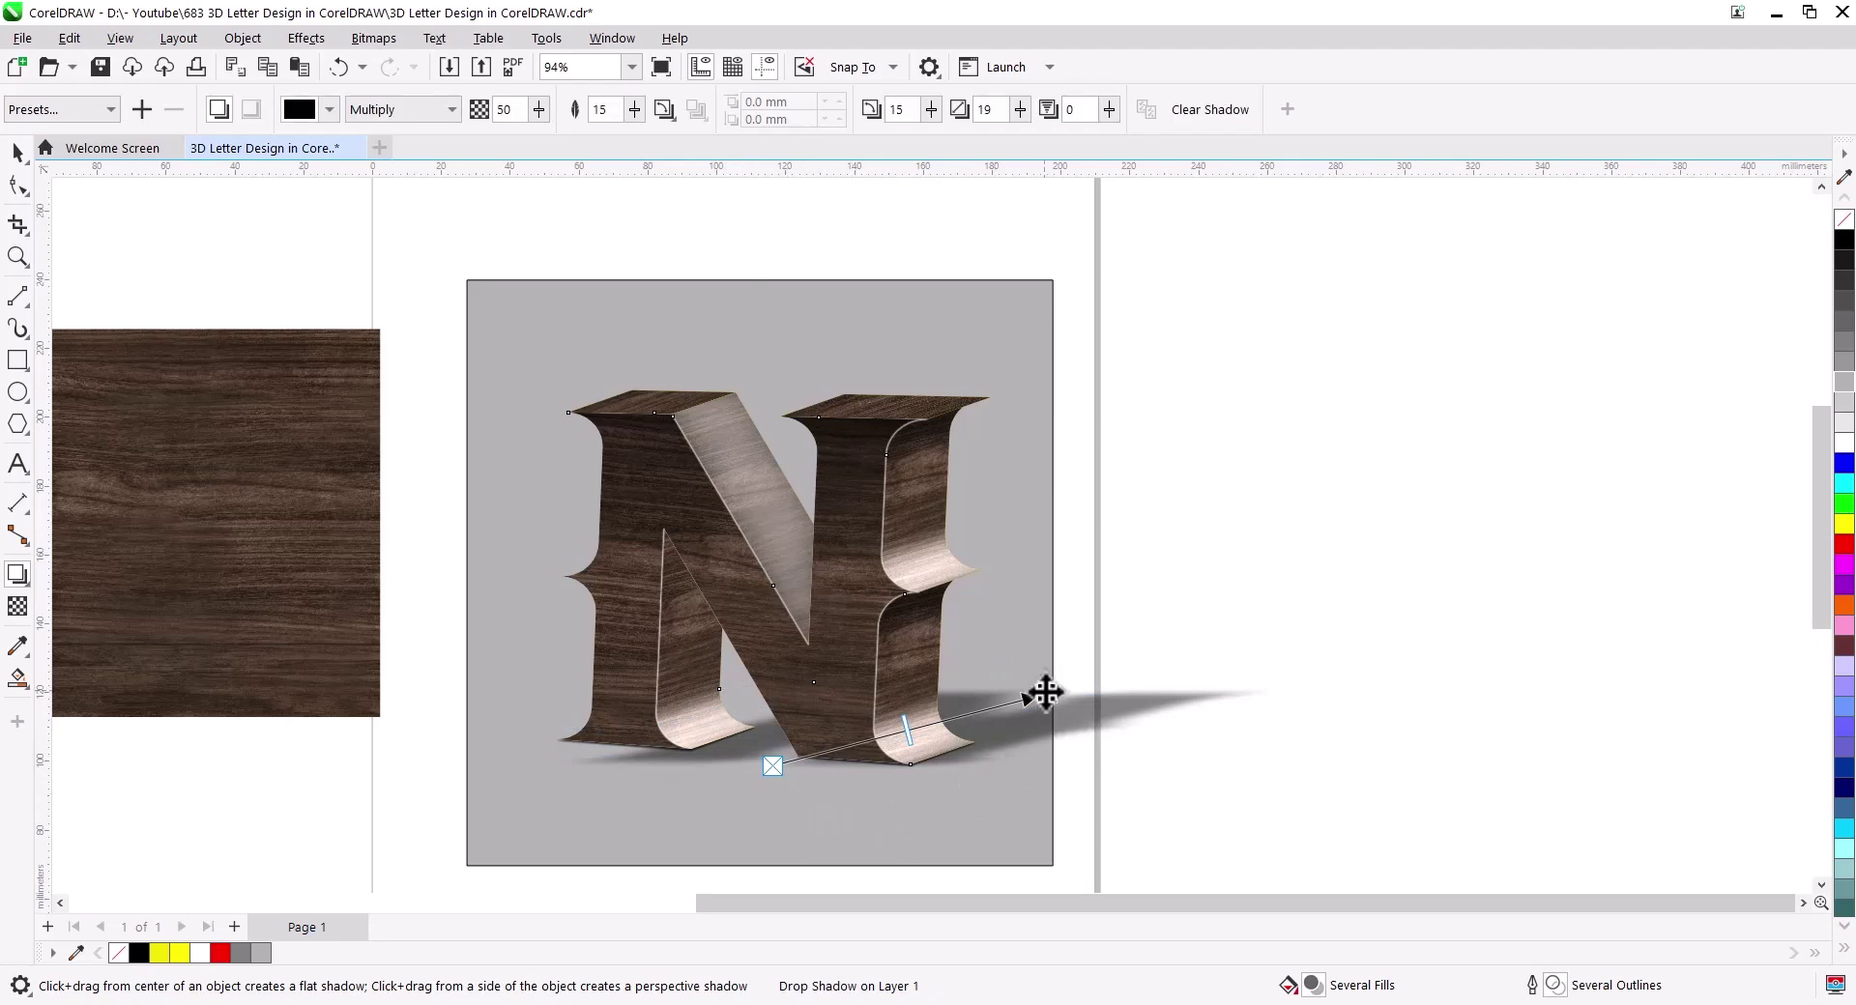
pyautogui.moveTo(1047, 693); pyautogui.dragTo(1041, 669)
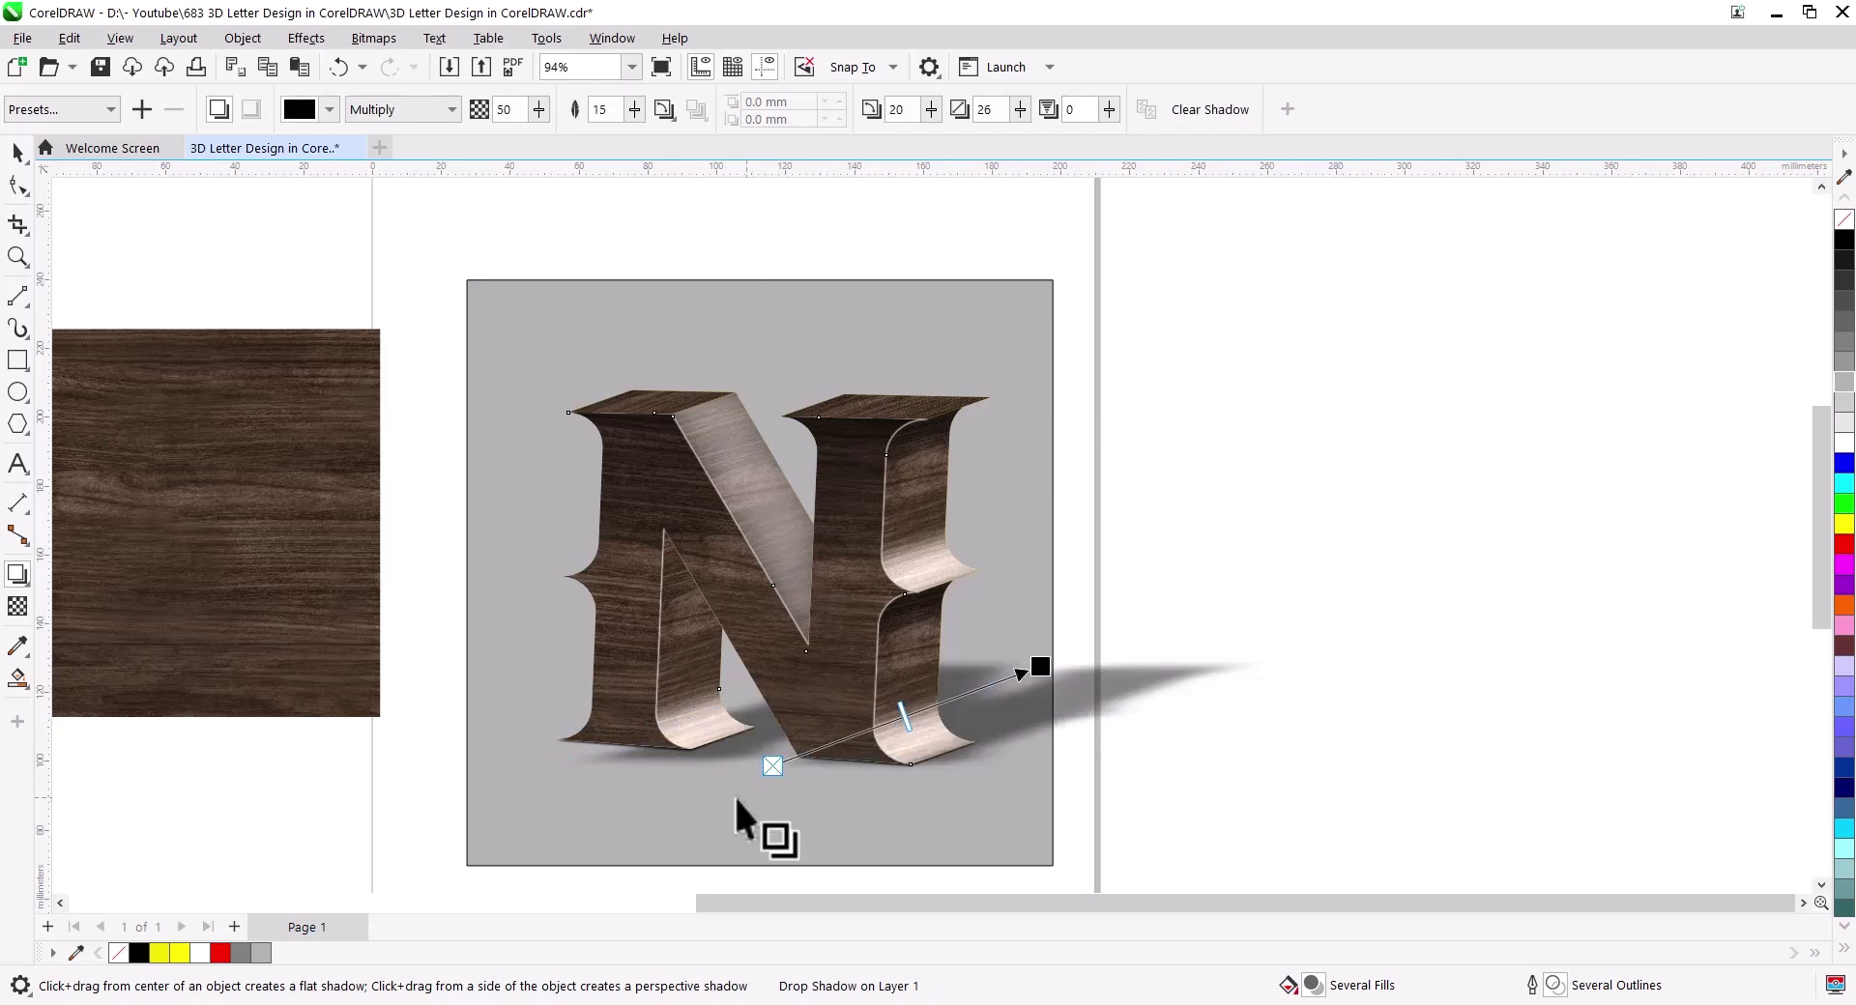
pyautogui.click(17, 155)
pyautogui.rightClick(1107, 698)
pyautogui.click(1187, 389)
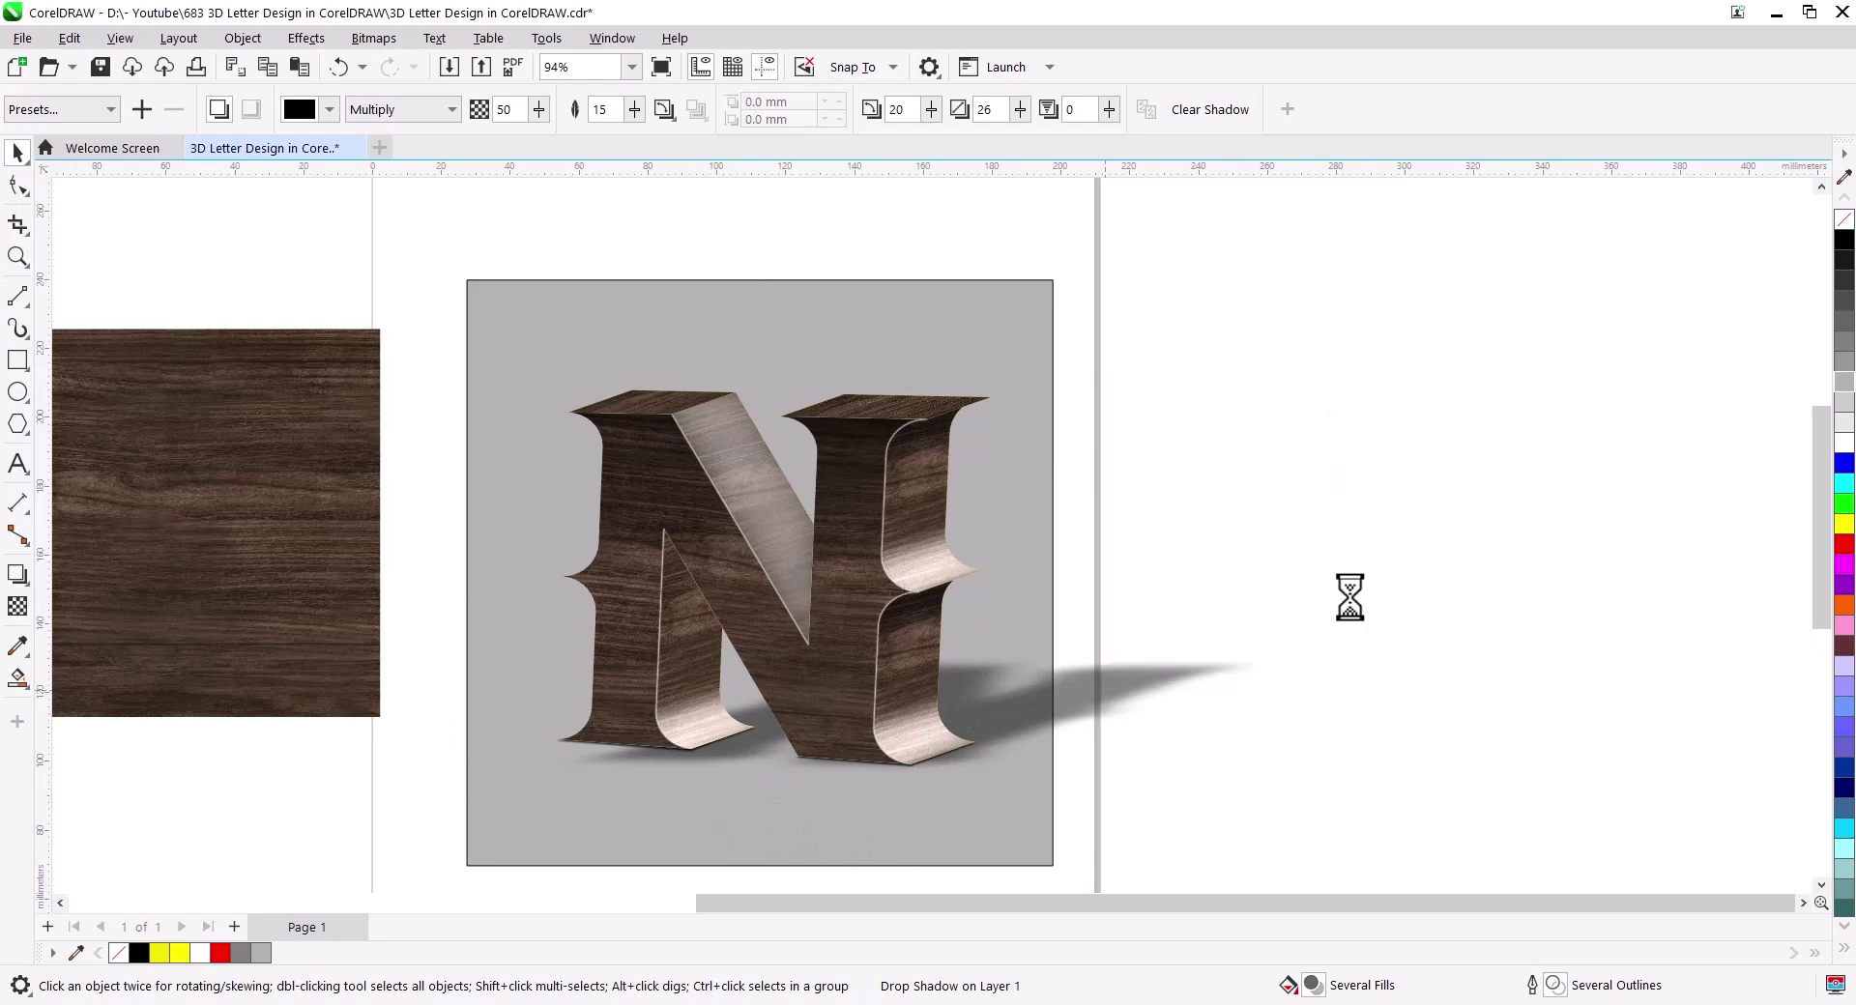
# Step: Convert the separated drop shadow into a bitmap
pyautogui.click(373, 38)
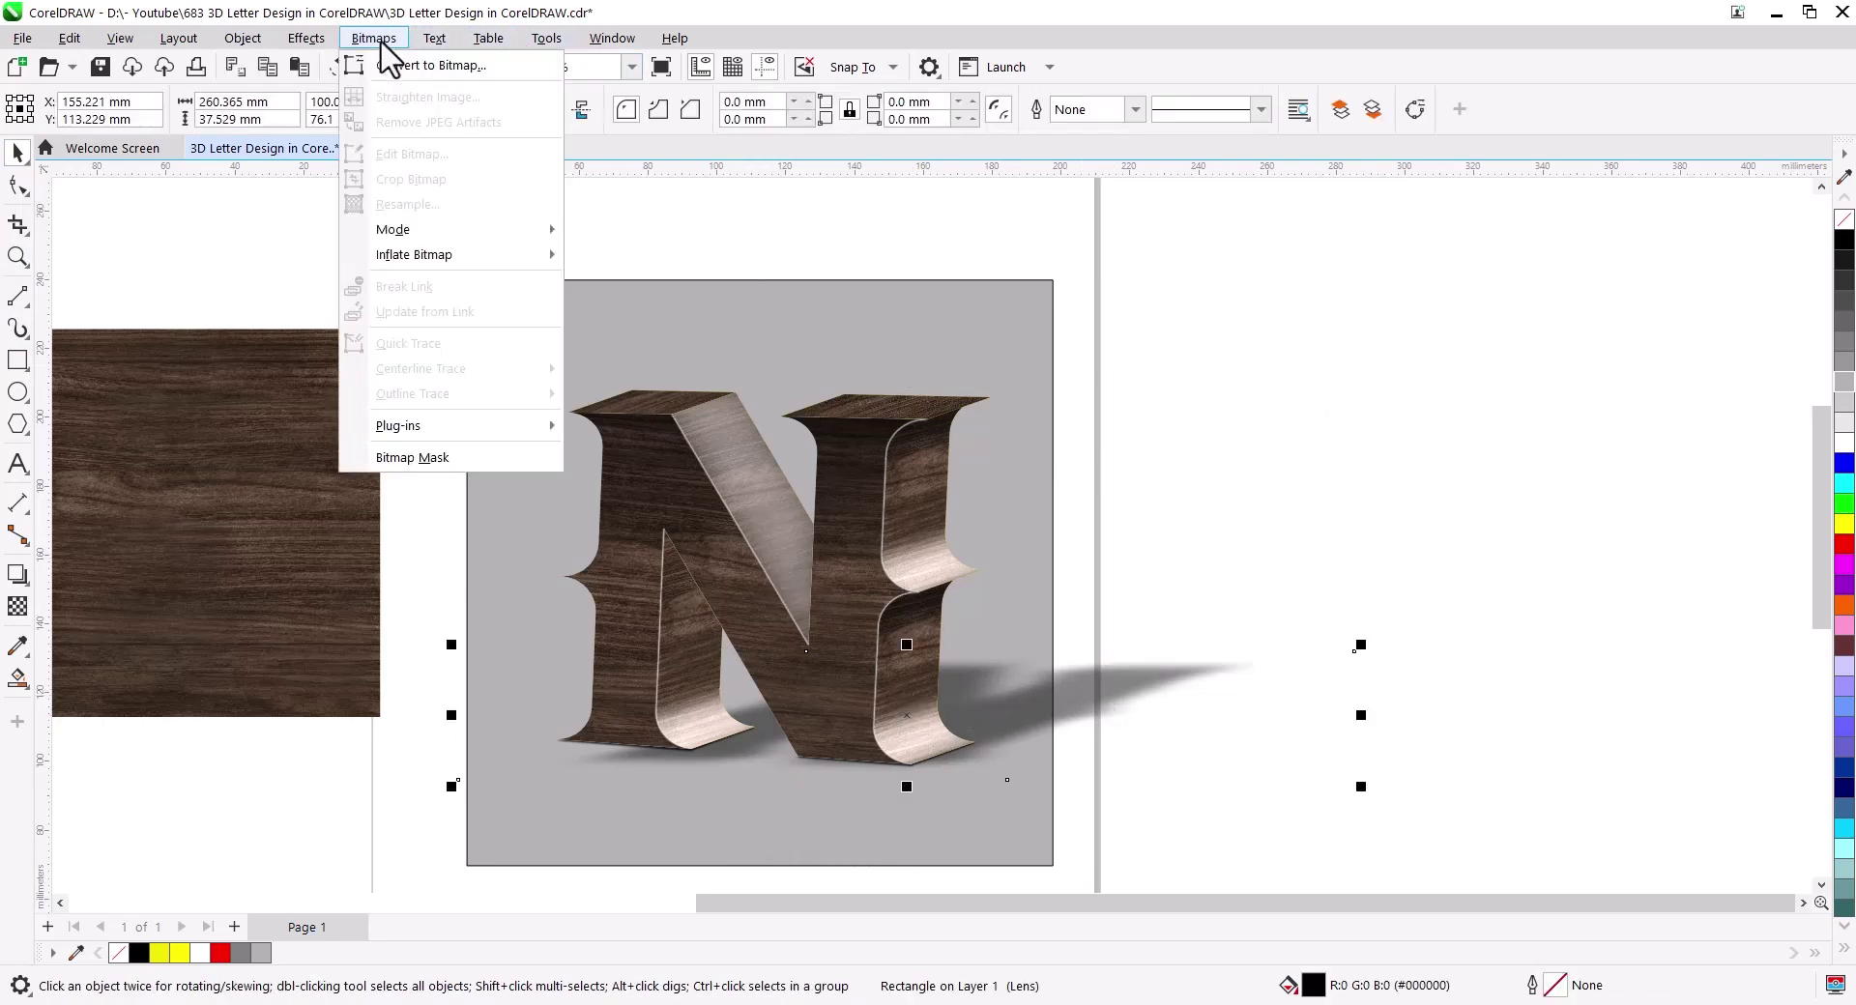
pyautogui.click(416, 65)
pyautogui.press('Return')
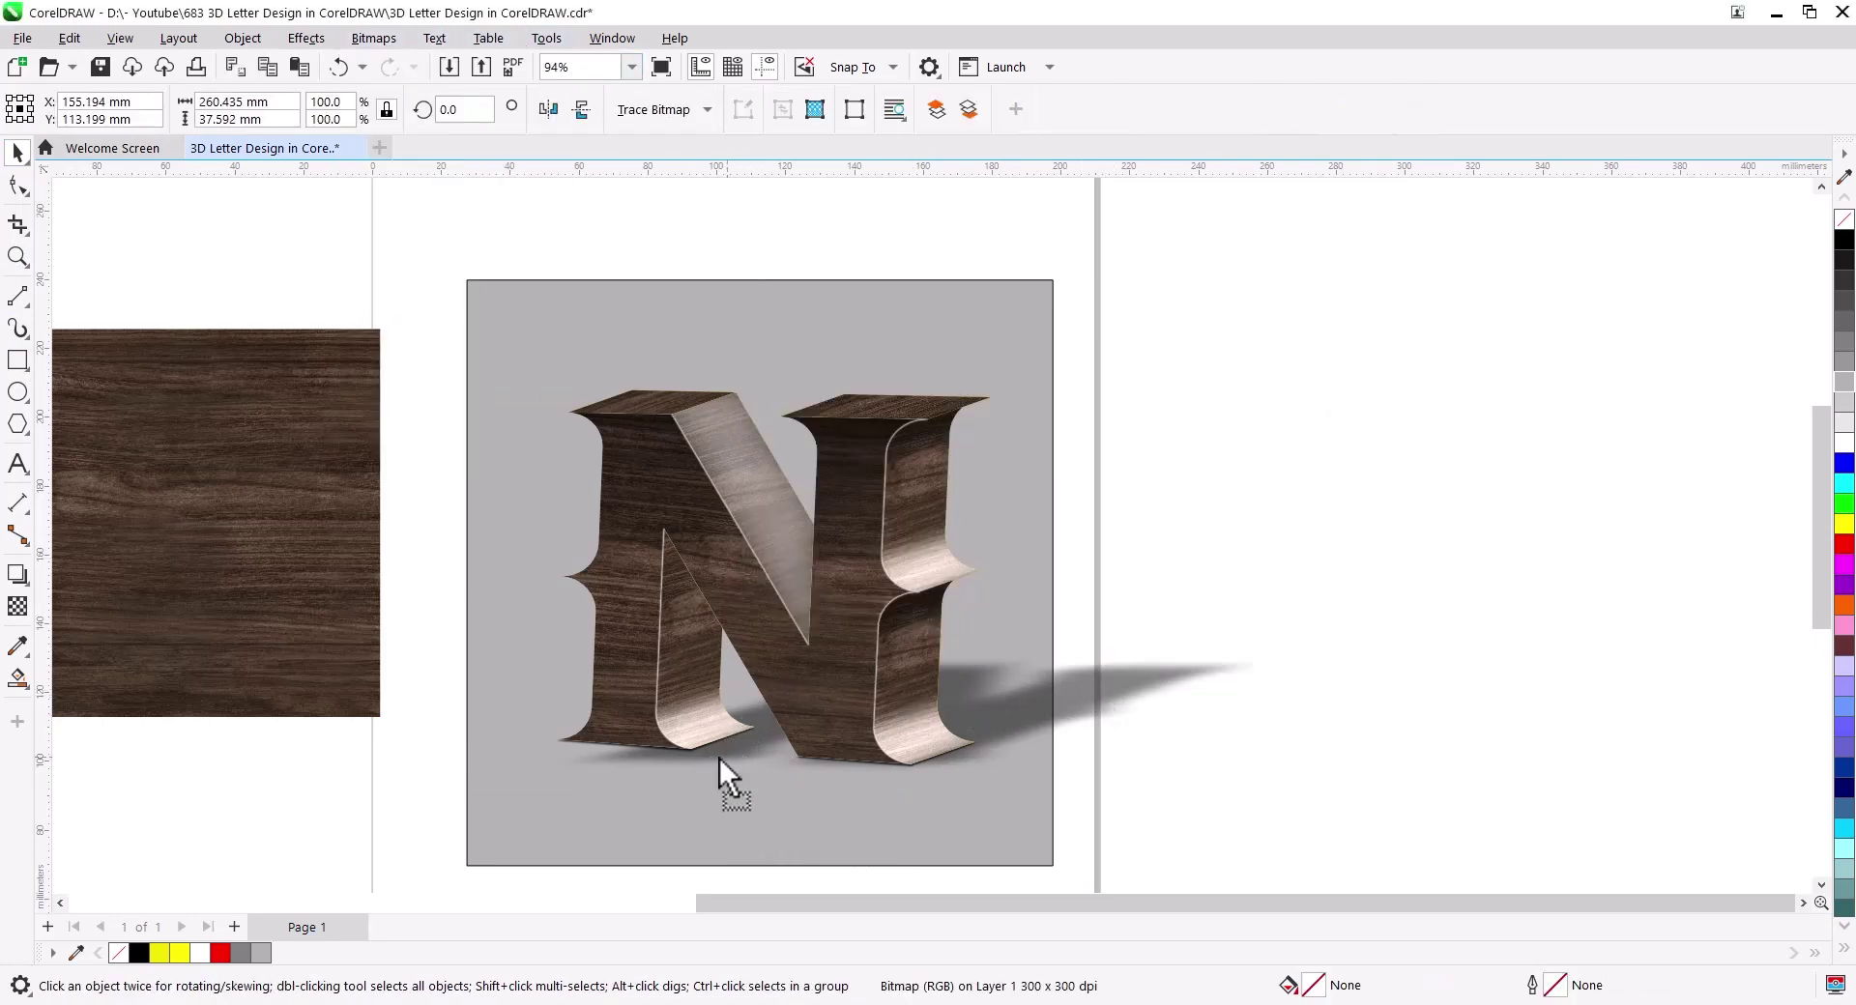
# Step: Stretch the shadow bitmap to about 302 mm wide, extending right past the grey backdrop
pyautogui.moveTo(719, 758); pyautogui.dragTo(693, 744)
pyautogui.click(696, 752)
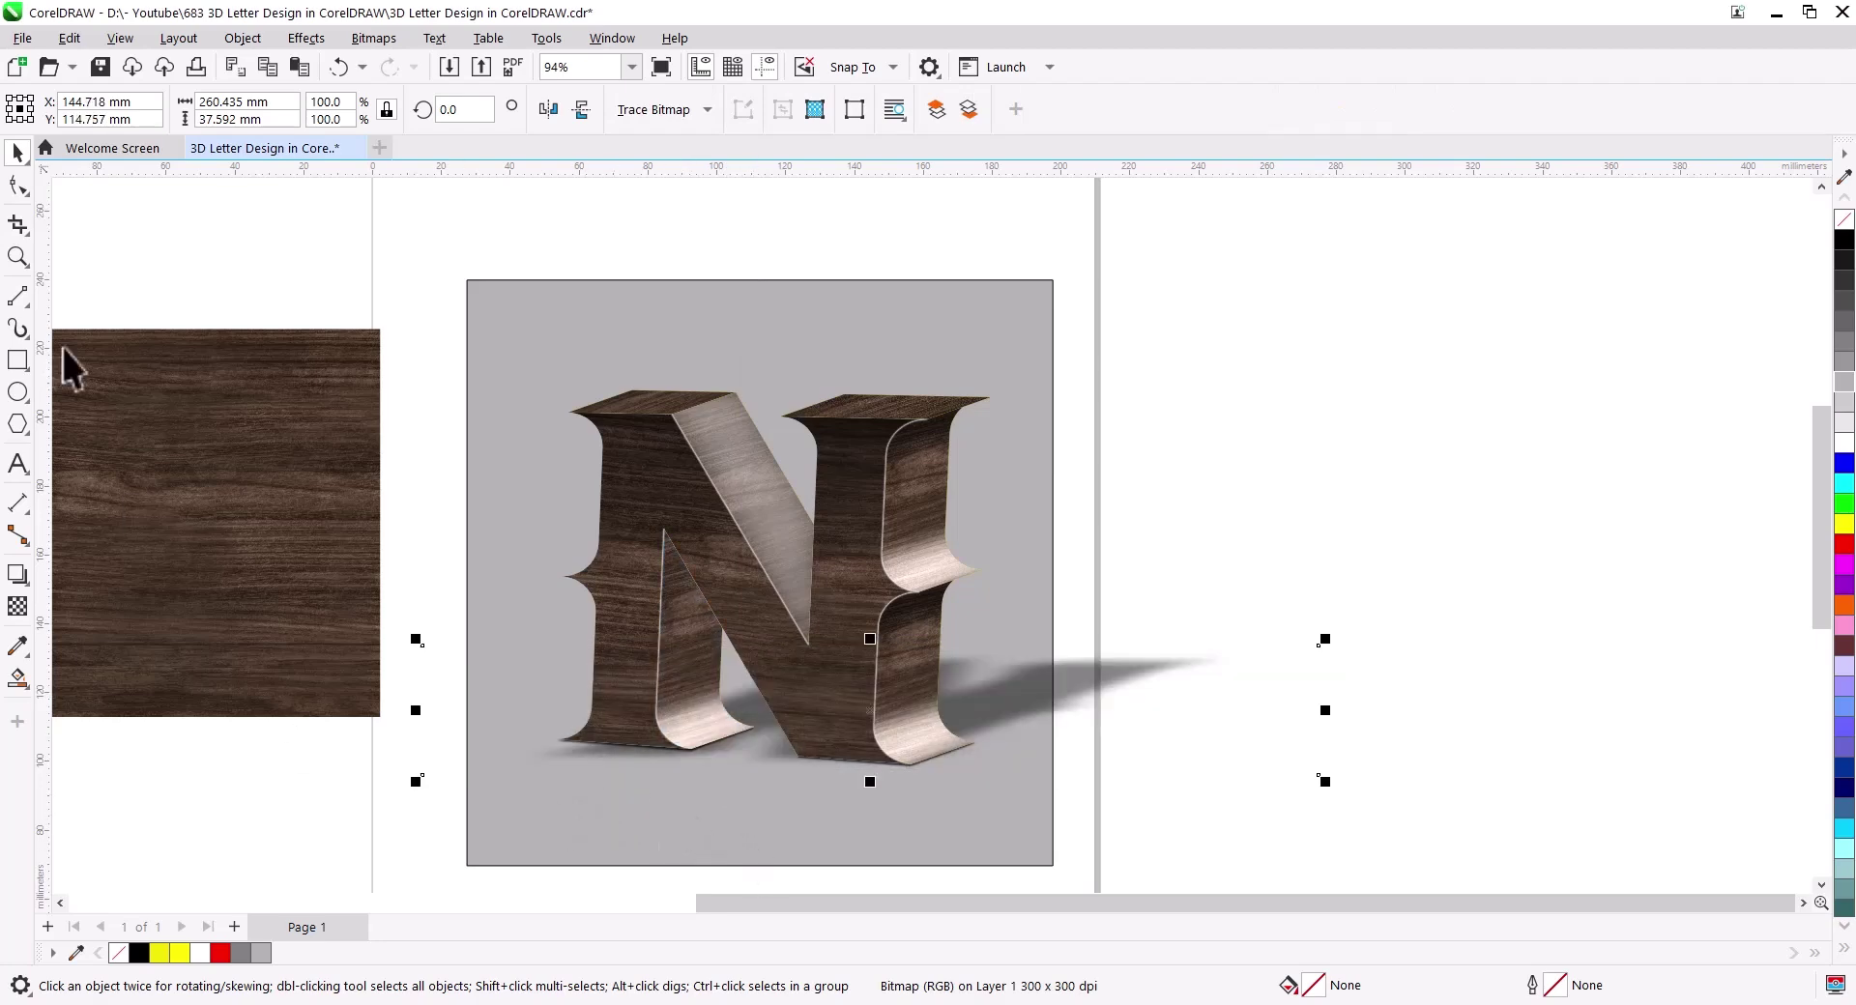
pyautogui.moveTo(1327, 715); pyautogui.dragTo(1466, 739)
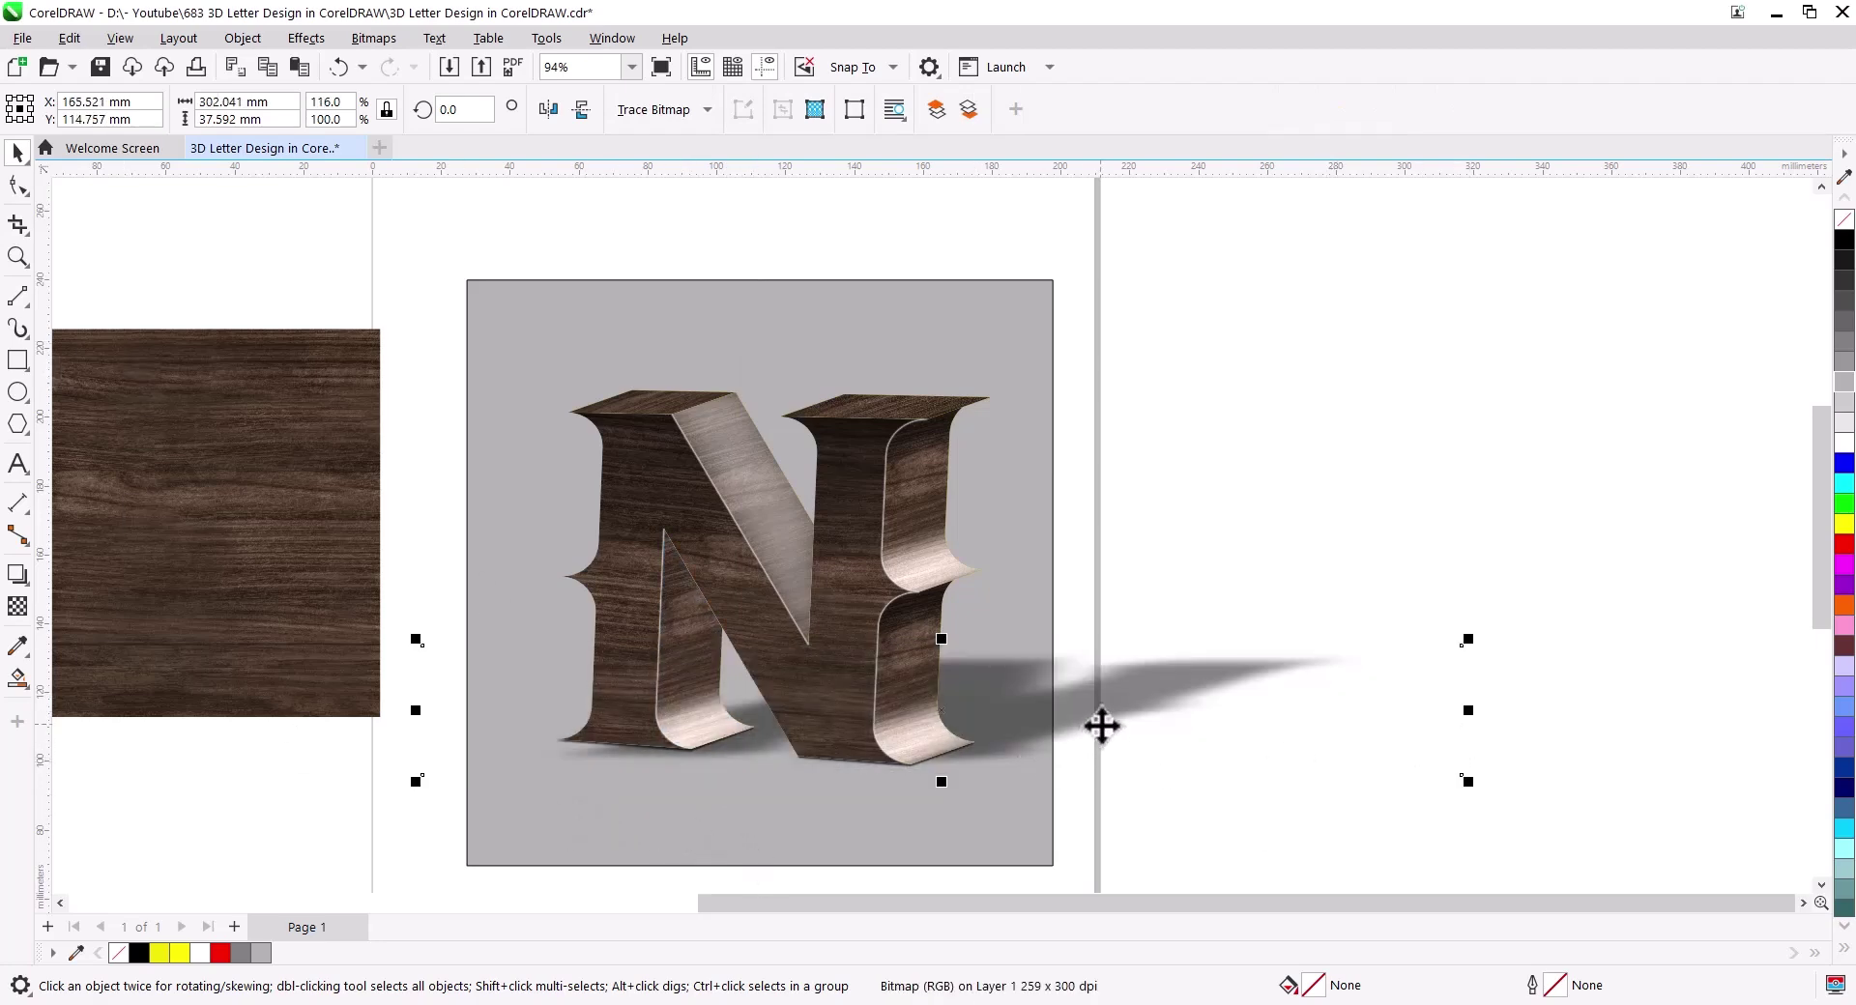
pyautogui.moveTo(1102, 727); pyautogui.dragTo(1083, 711)
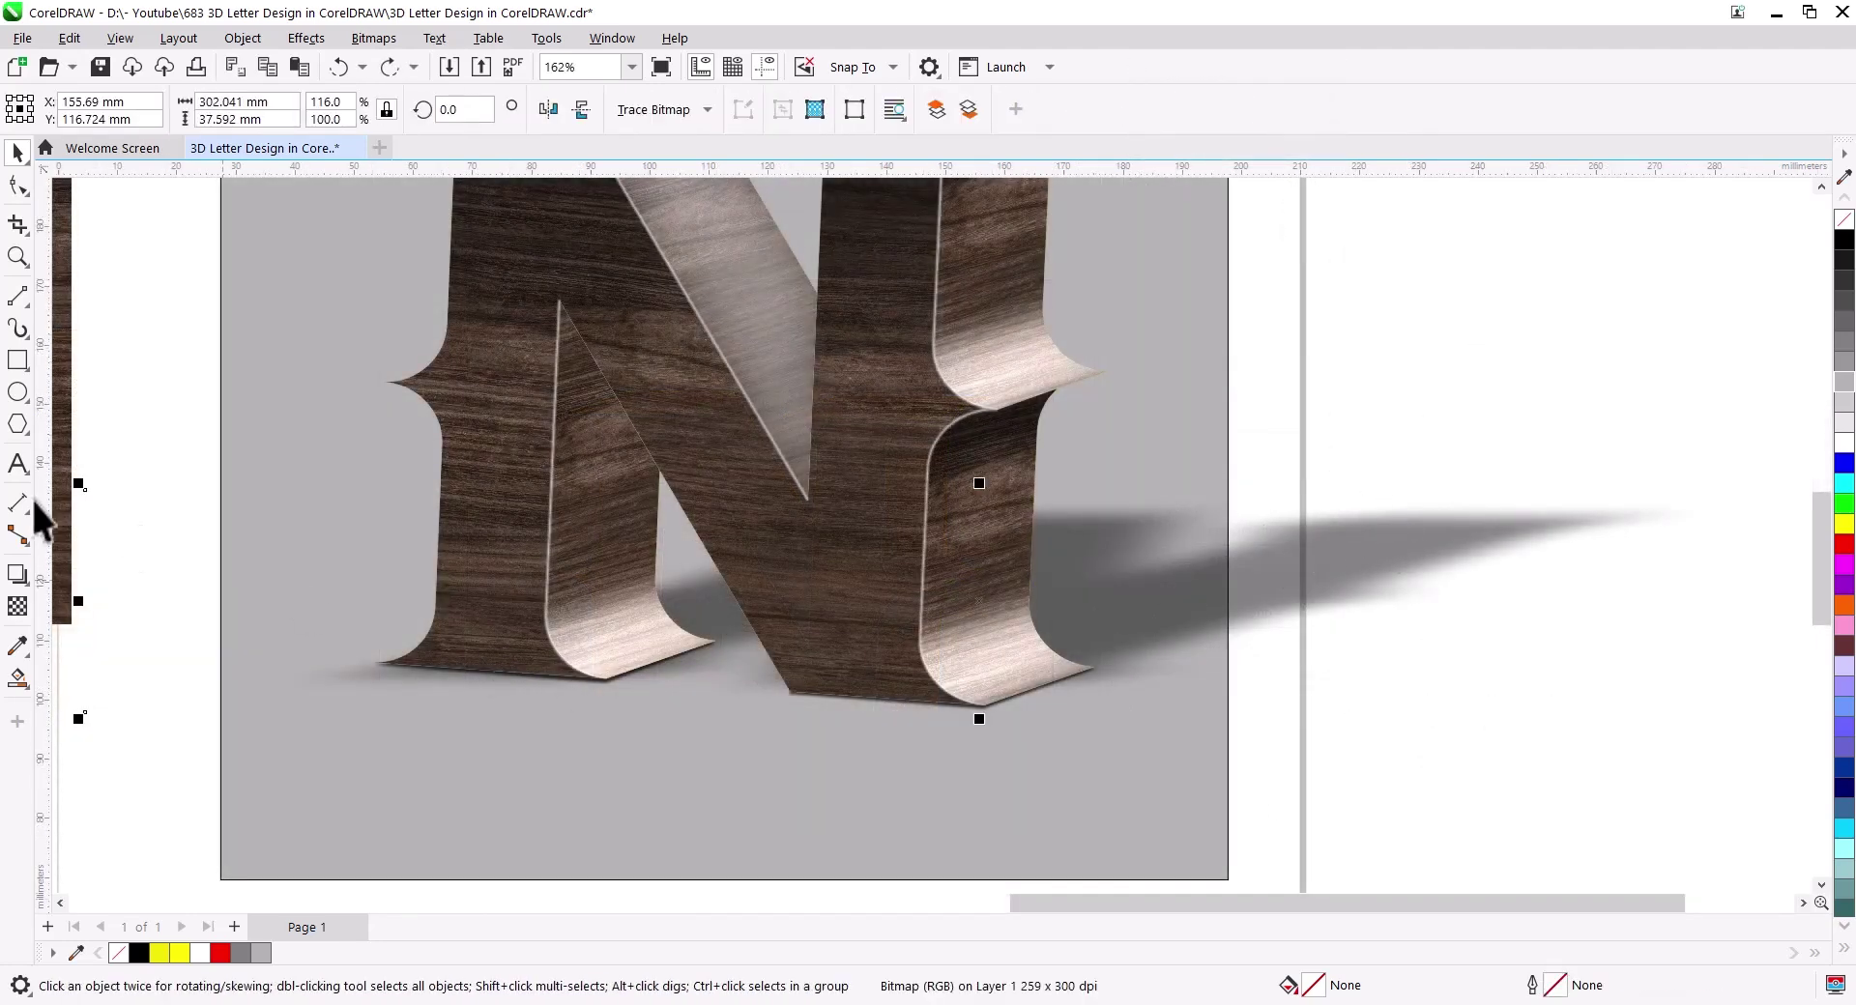
# Step: Reshape the shadow bitmap's outline so its lower edge follows the N's base
pyautogui.click(20, 184)
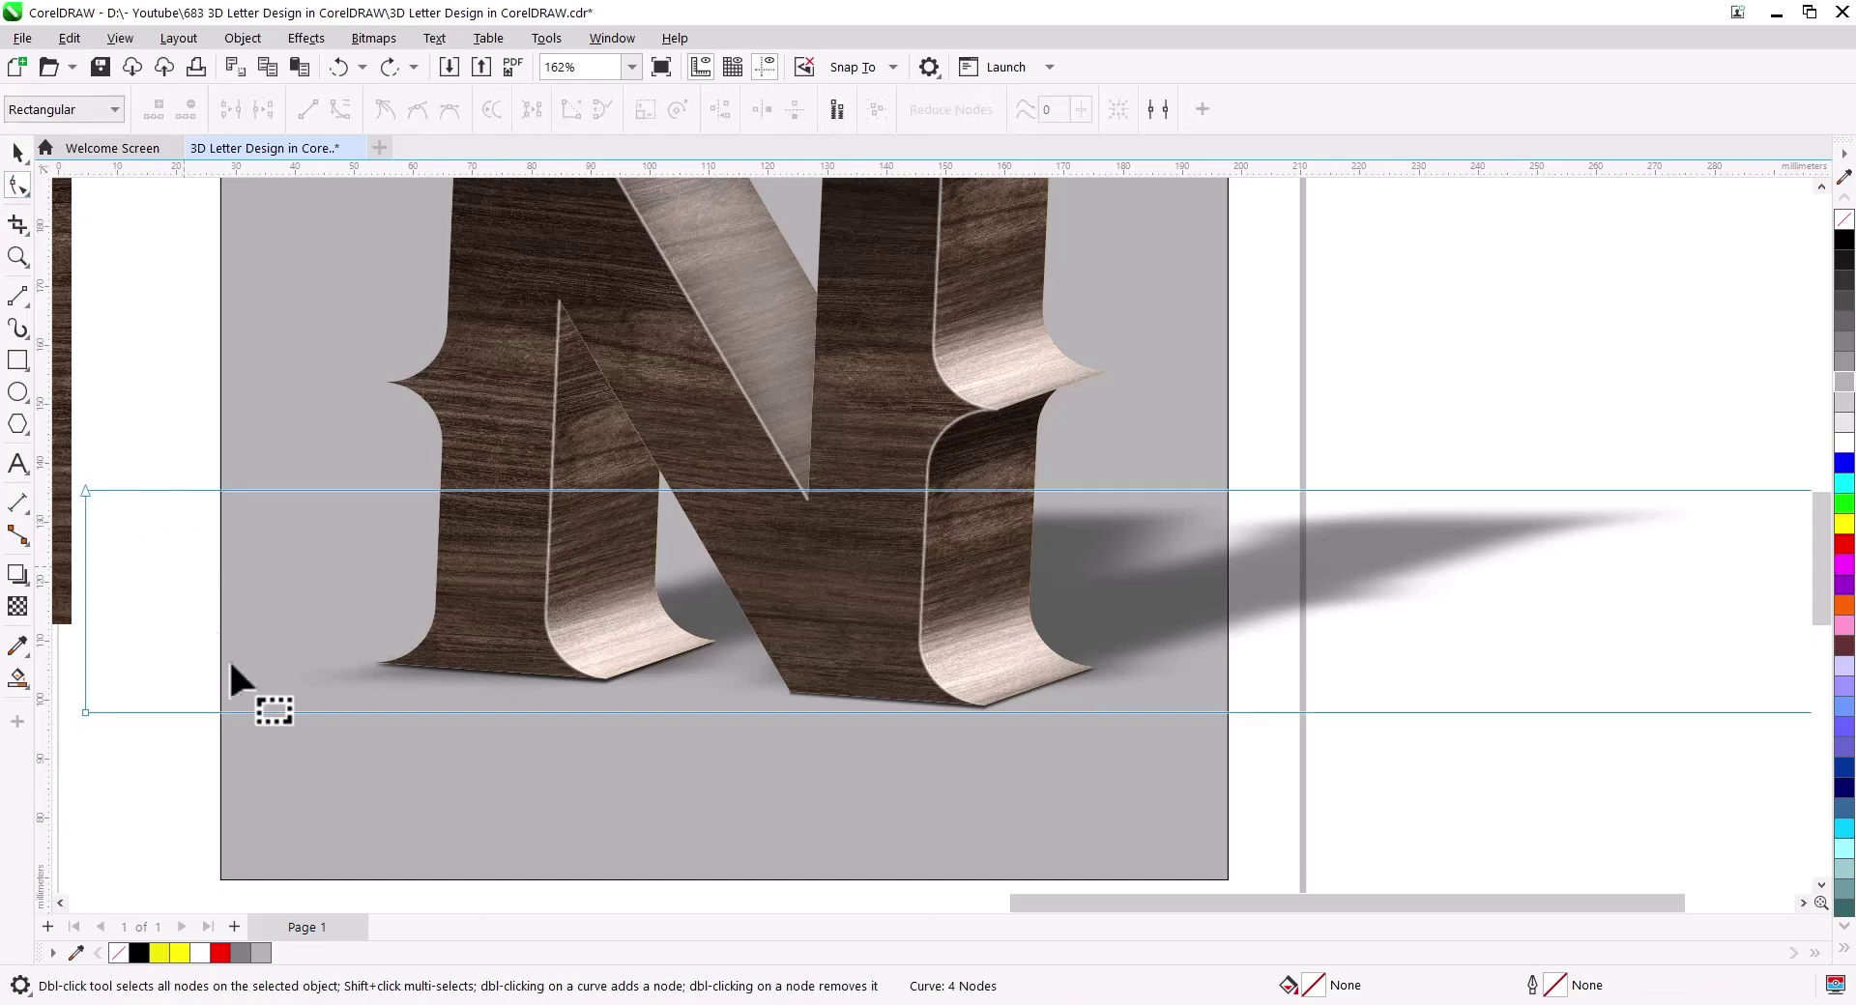
pyautogui.doubleClick(977, 710)
pyautogui.moveTo(977, 709); pyautogui.dragTo(982, 706)
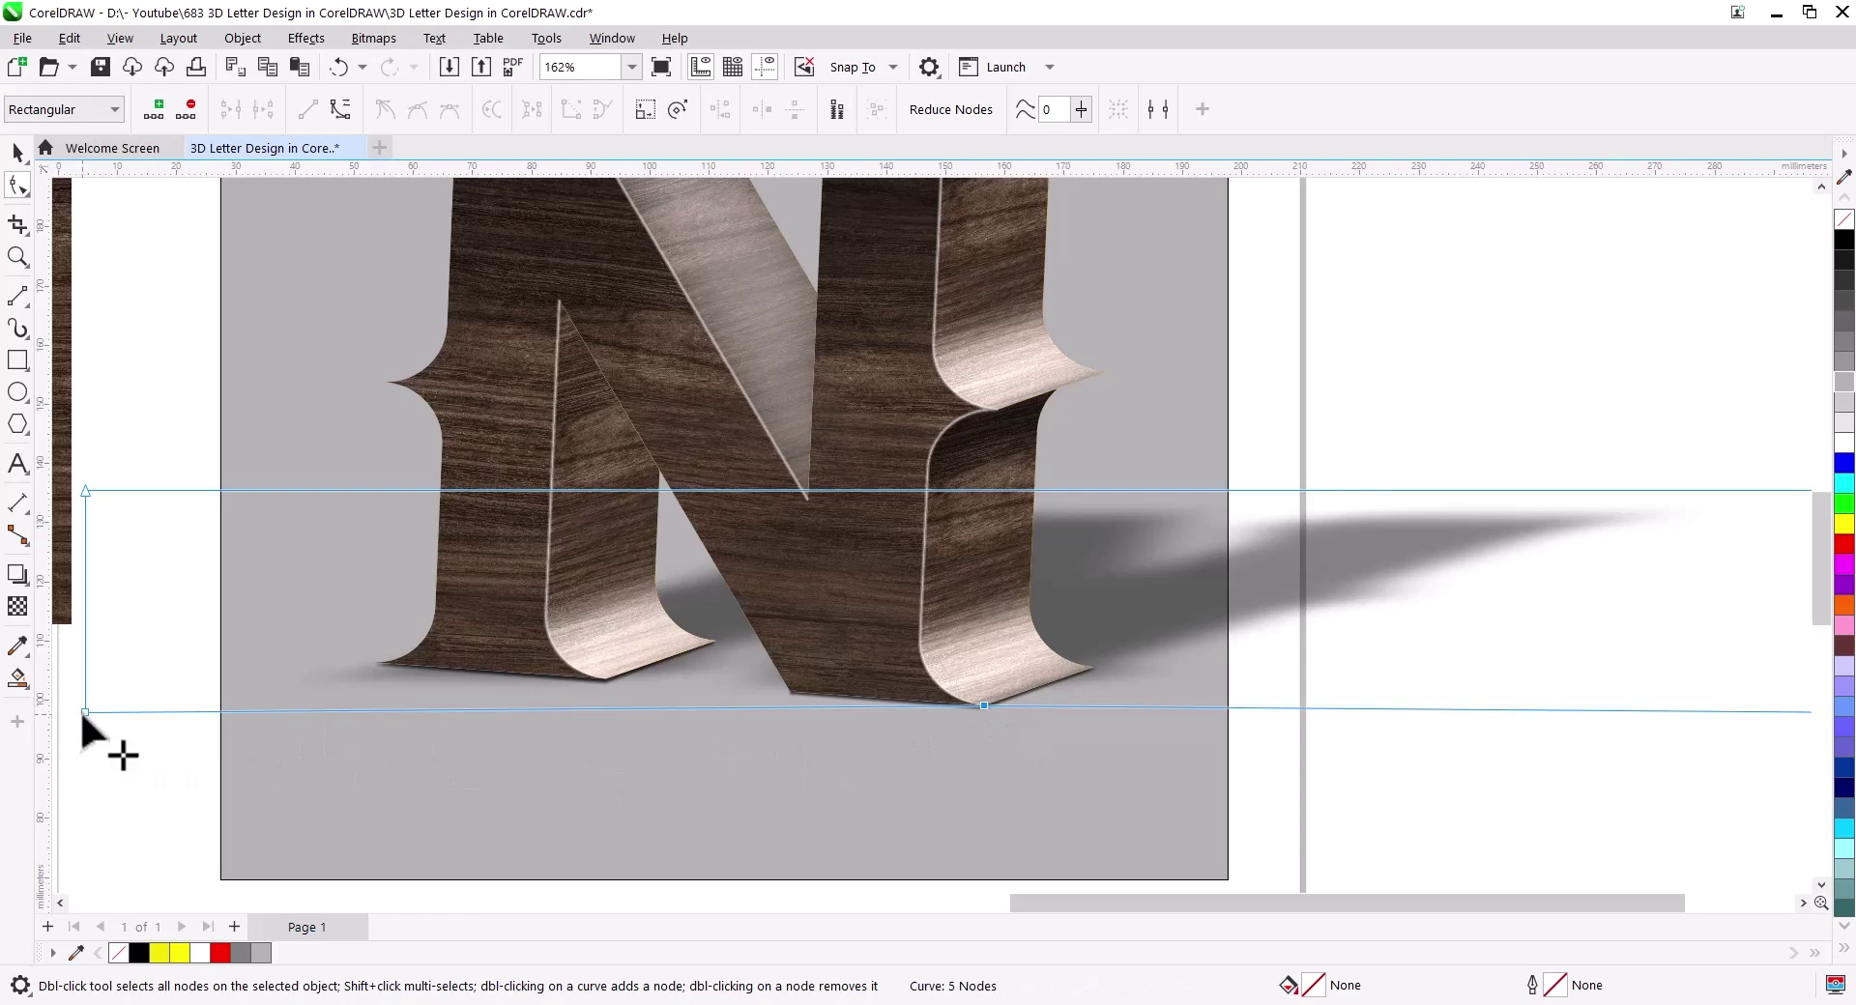
pyautogui.moveTo(345, 672); pyautogui.dragTo(397, 663)
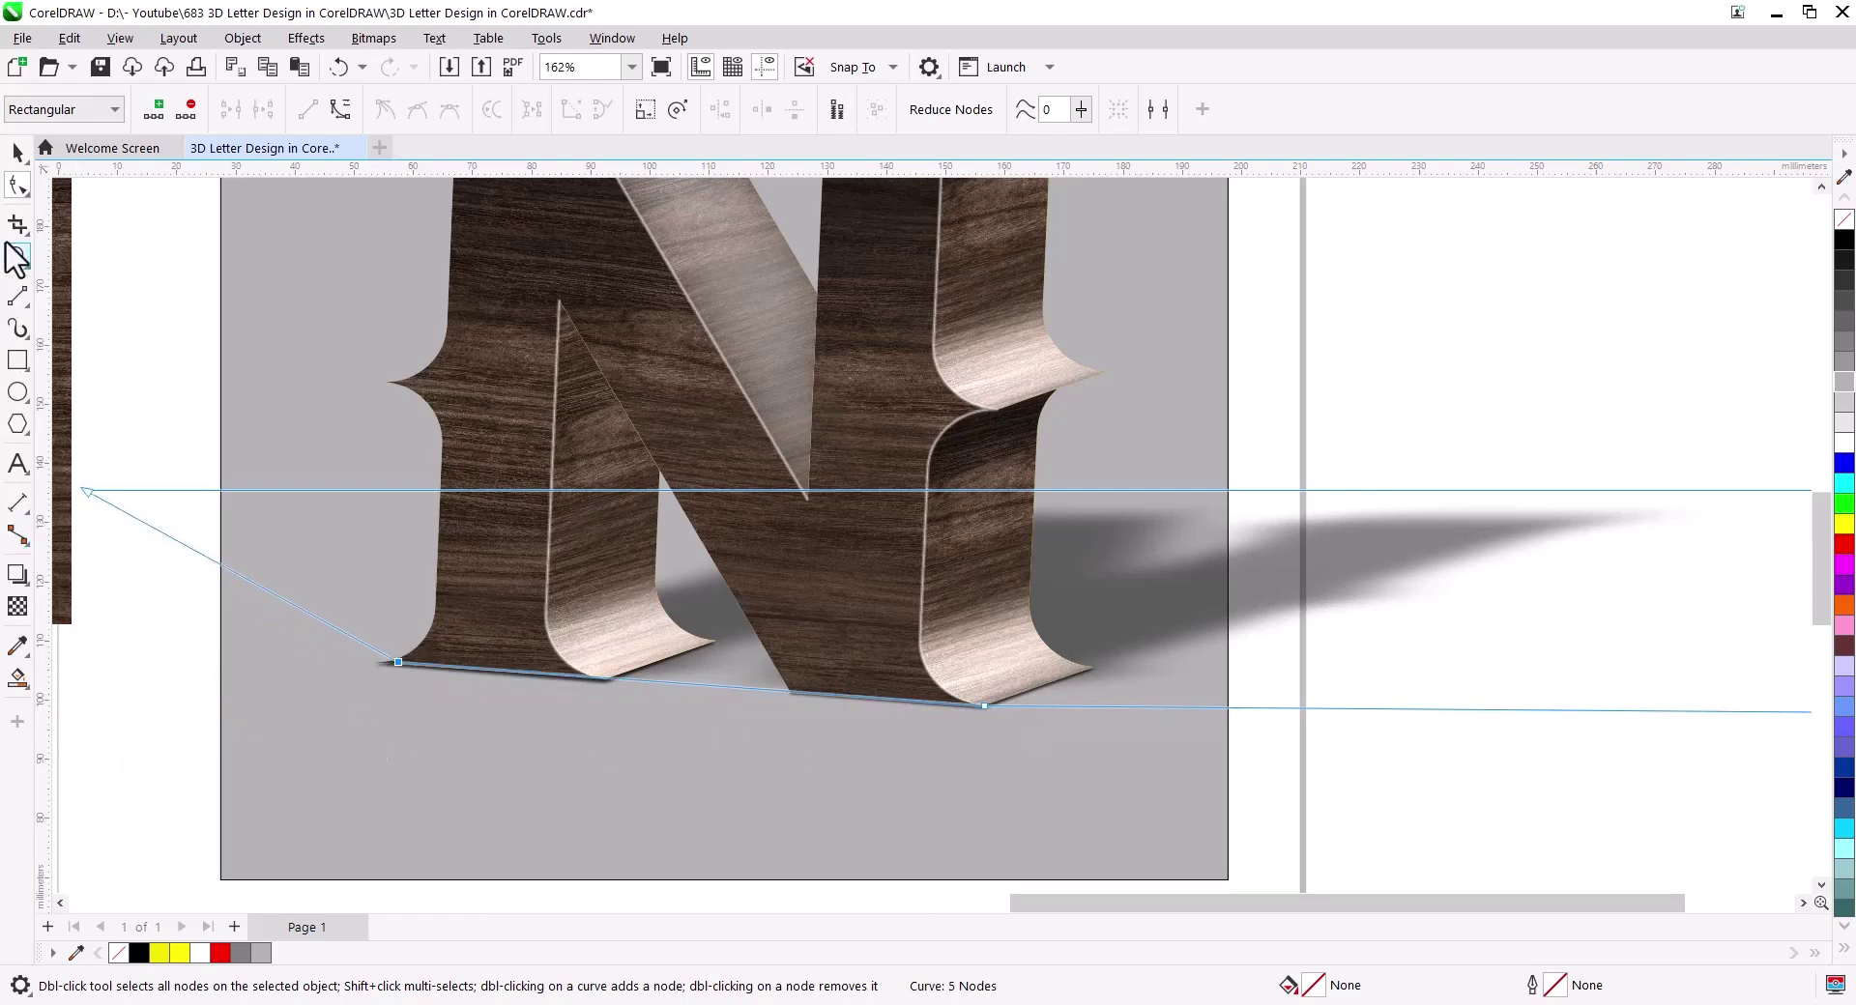
# Step: PowerClip the shadow bitmap inside the grey square
pyautogui.click(20, 153)
pyautogui.click(1342, 549)
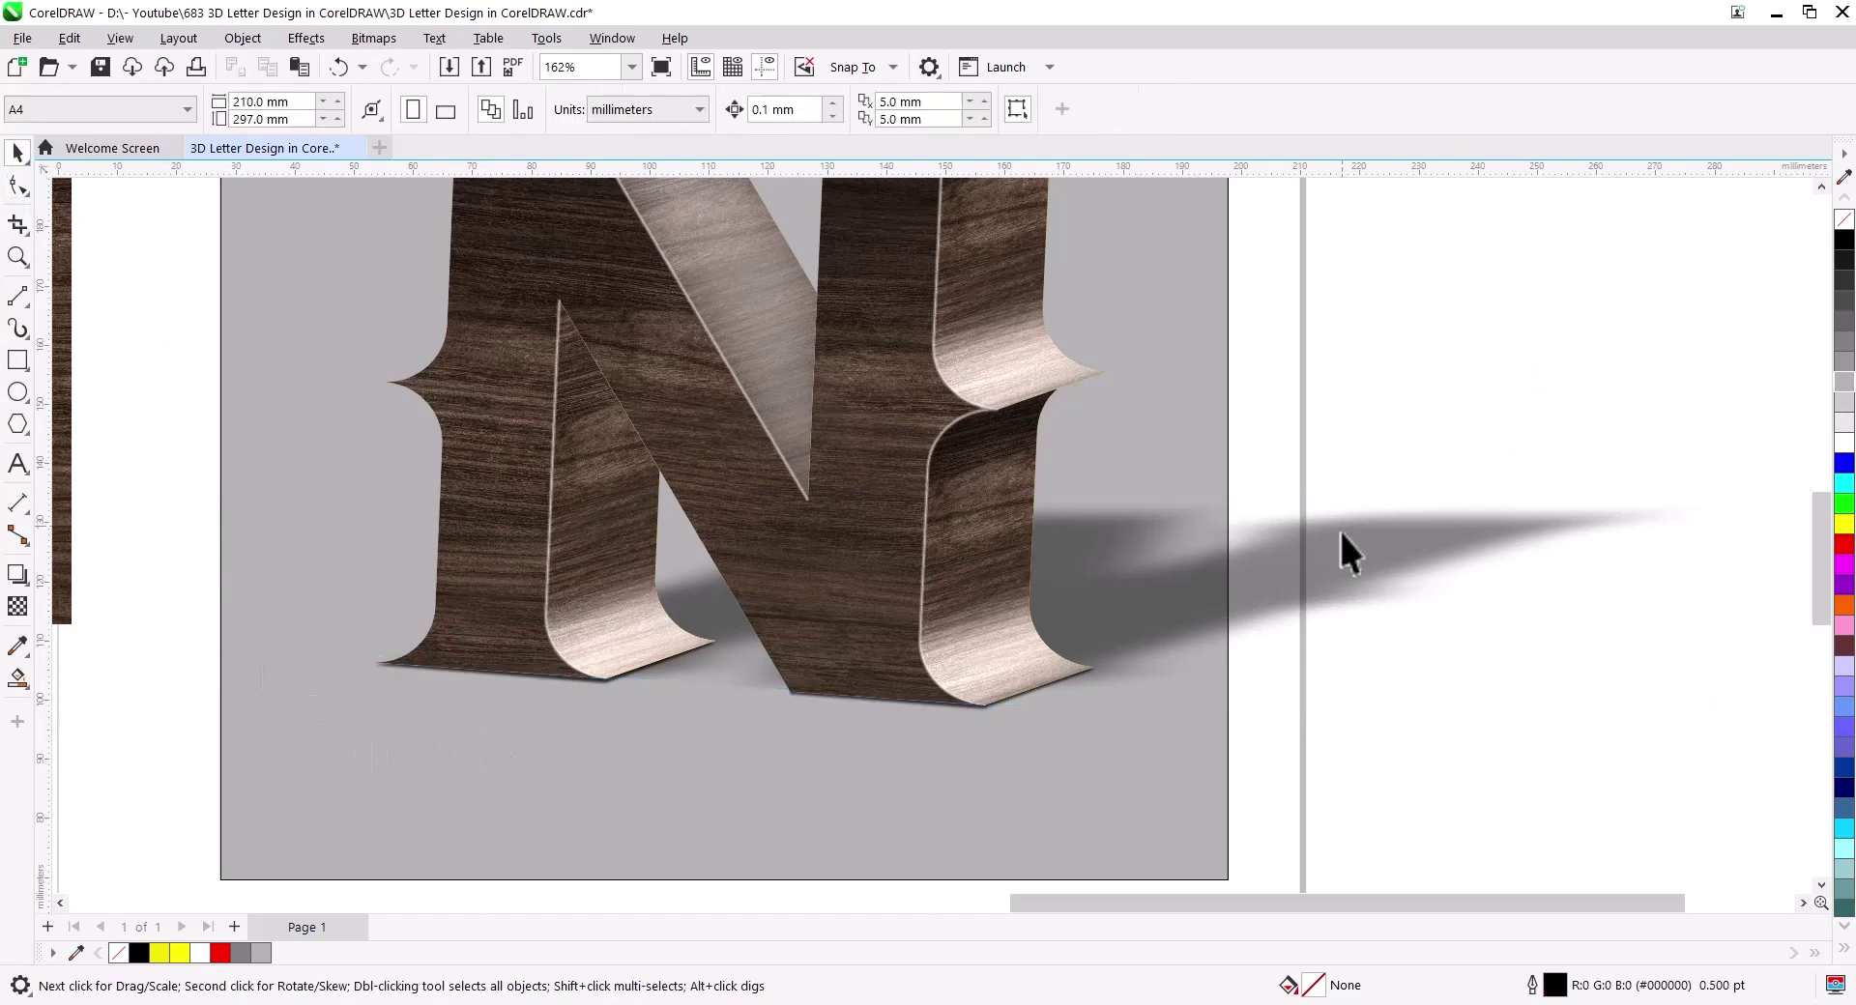
pyautogui.scroll(-3, 1354, 638)
pyautogui.moveTo(1363, 662); pyautogui.dragTo(1255, 750)
pyautogui.click(1252, 654)
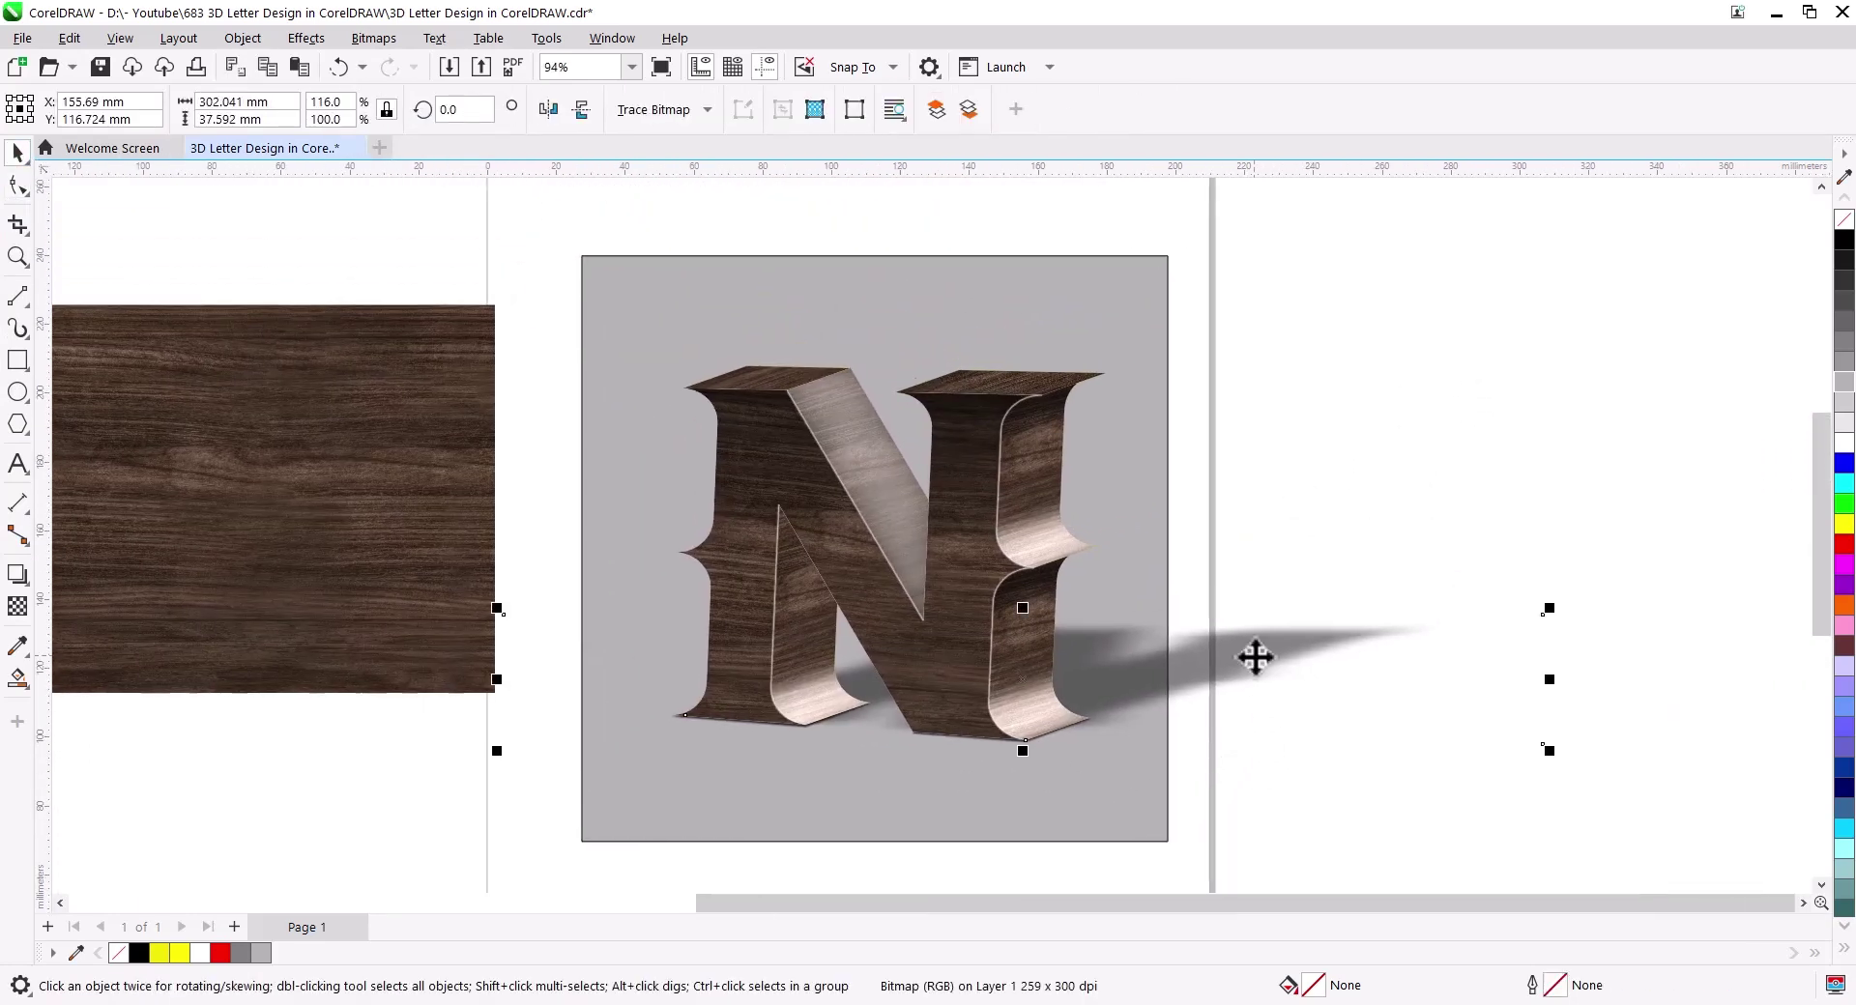
pyautogui.rightClick(1253, 654)
pyautogui.click(1341, 316)
pyautogui.click(1116, 333)
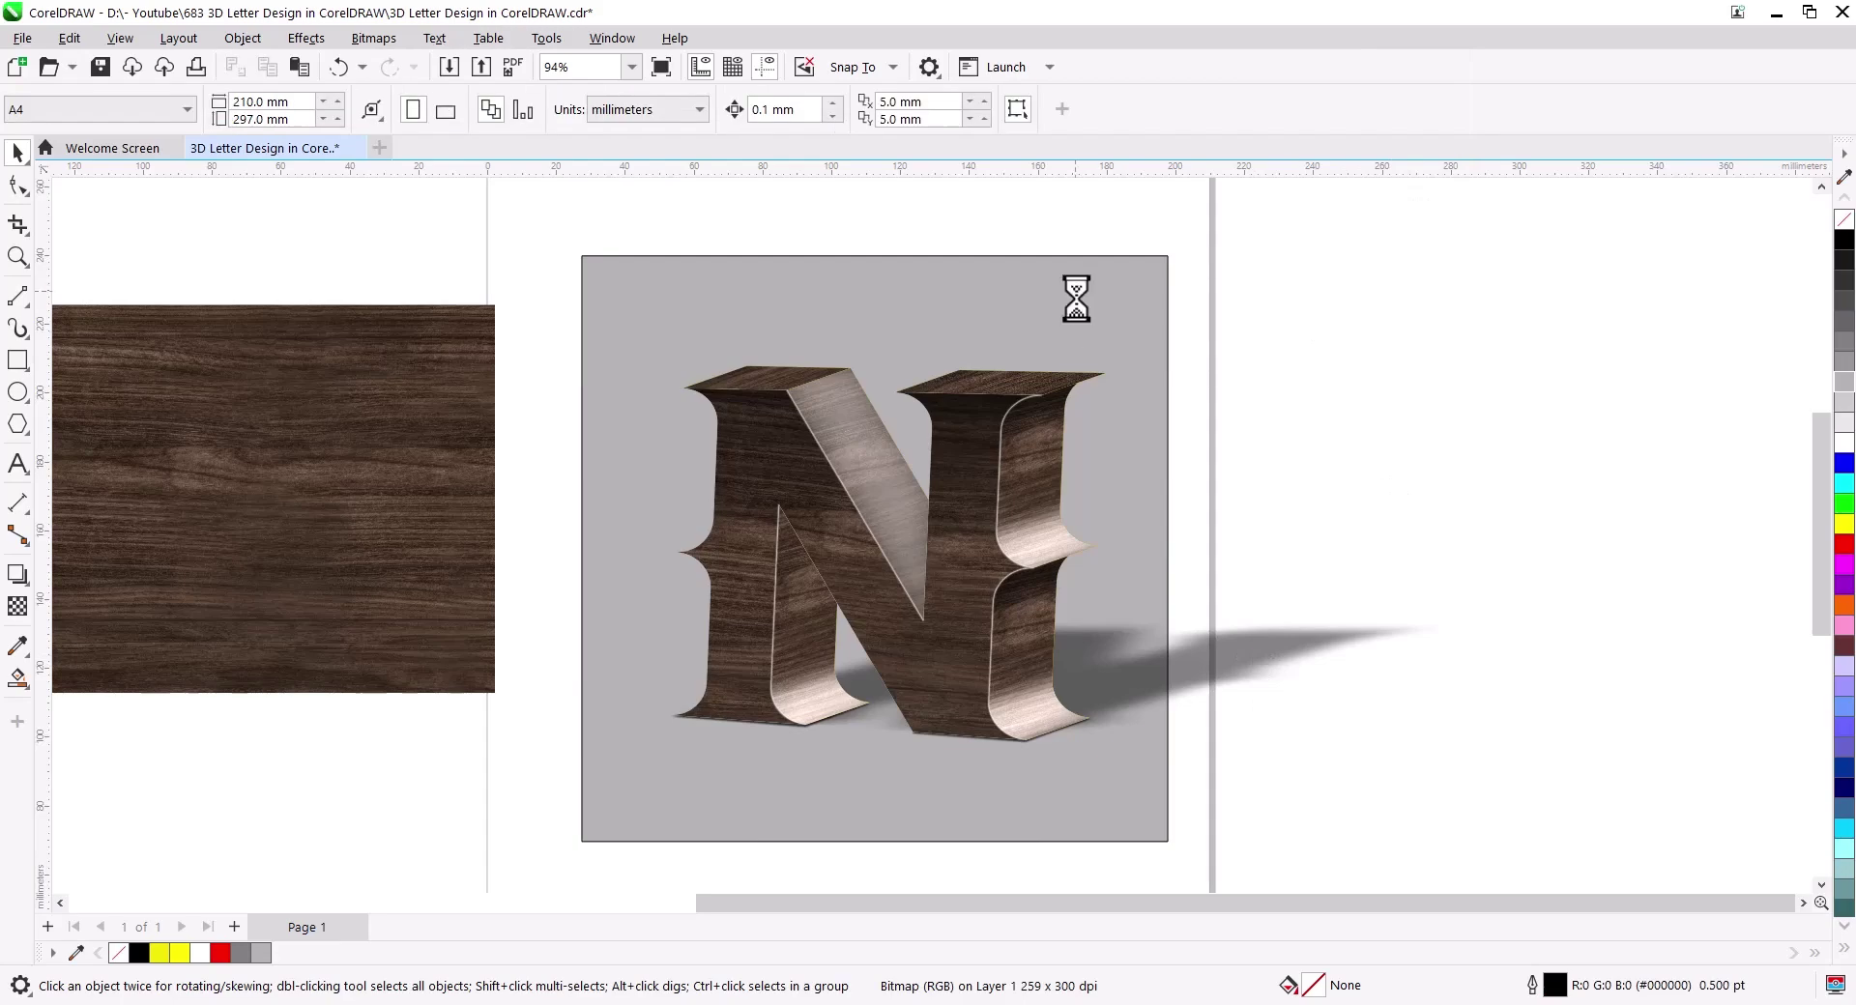